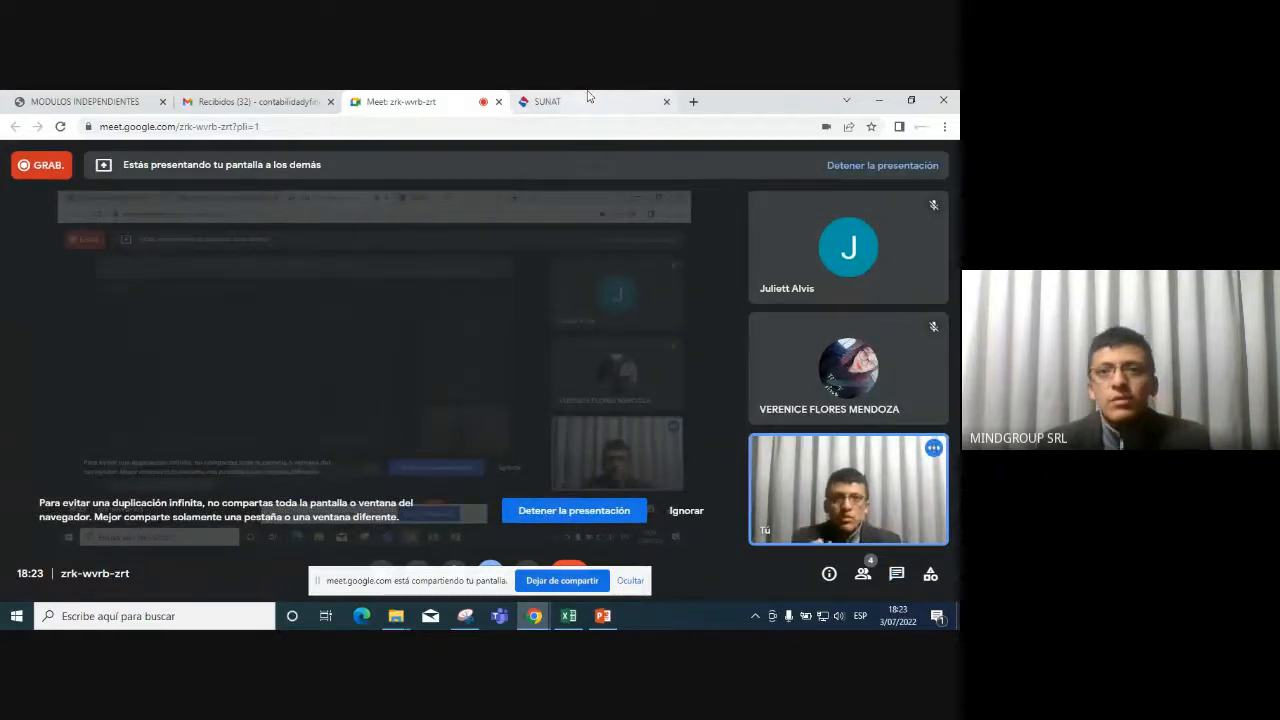
Go to sunat.gob.pe in a new tab and enter Mis Trámites y Consultas via Operaciones en línea (SOL).
click(694, 101)
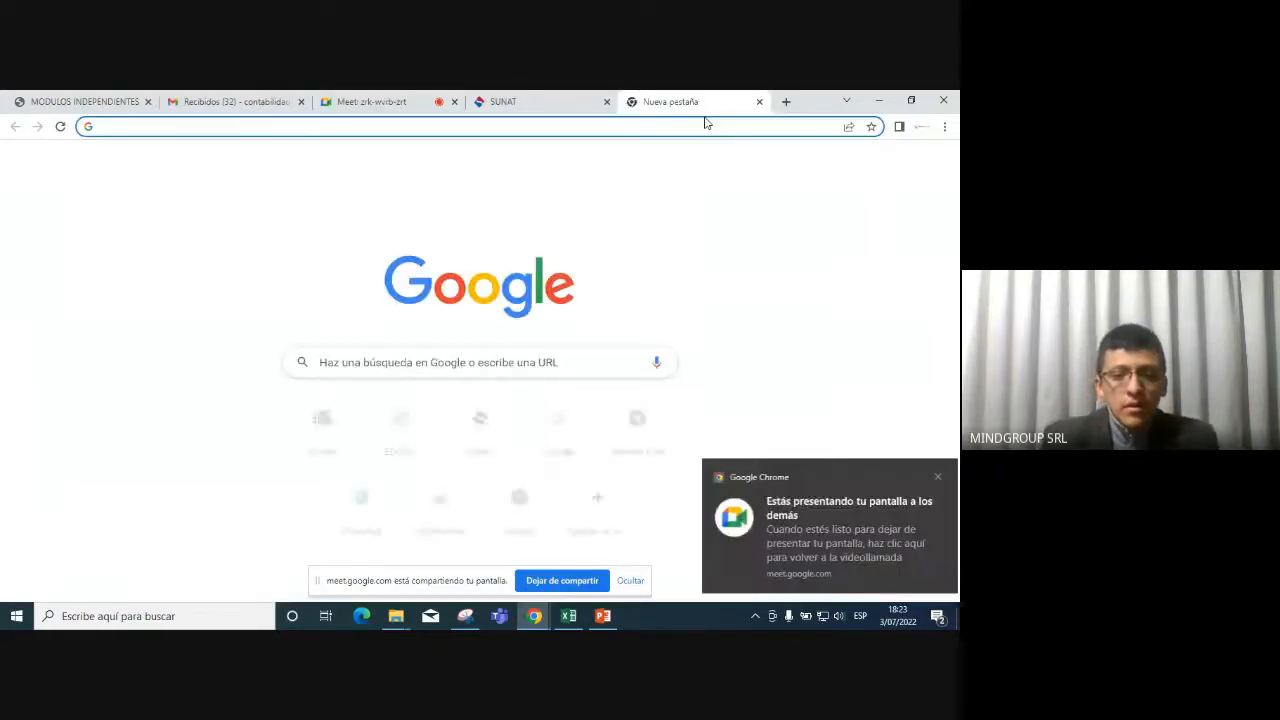
text(sunat)
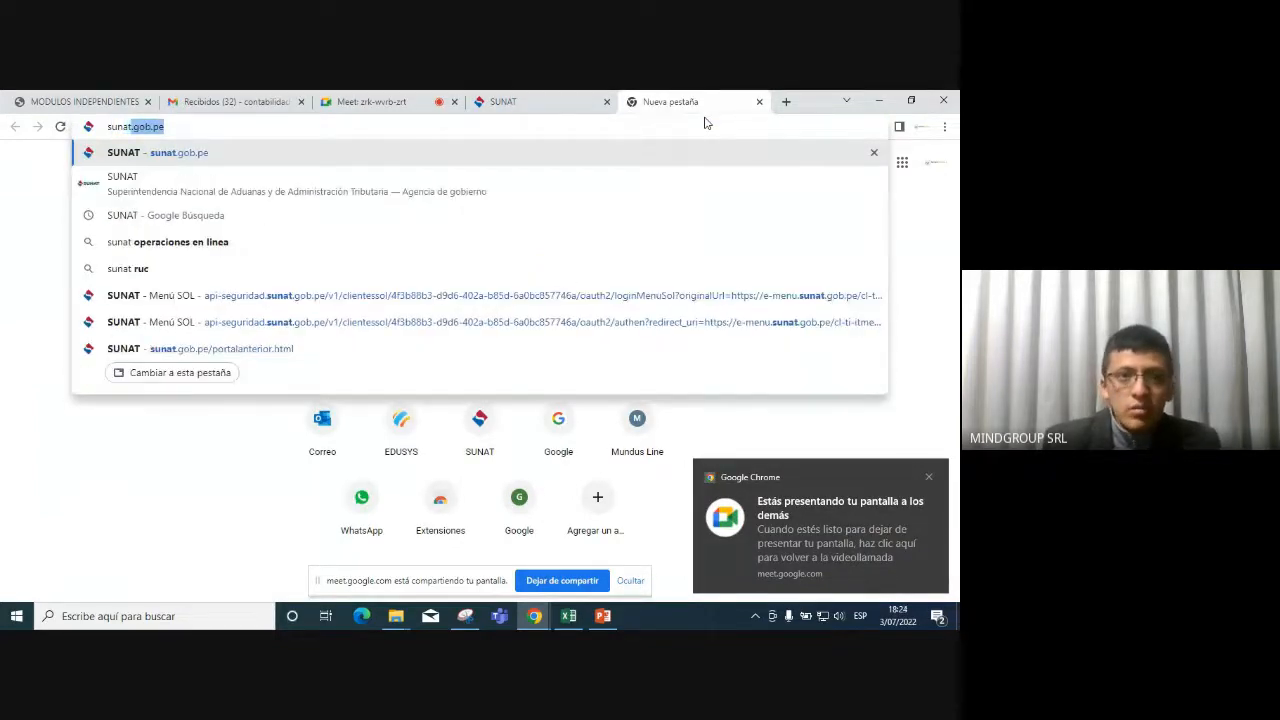
key(Return)
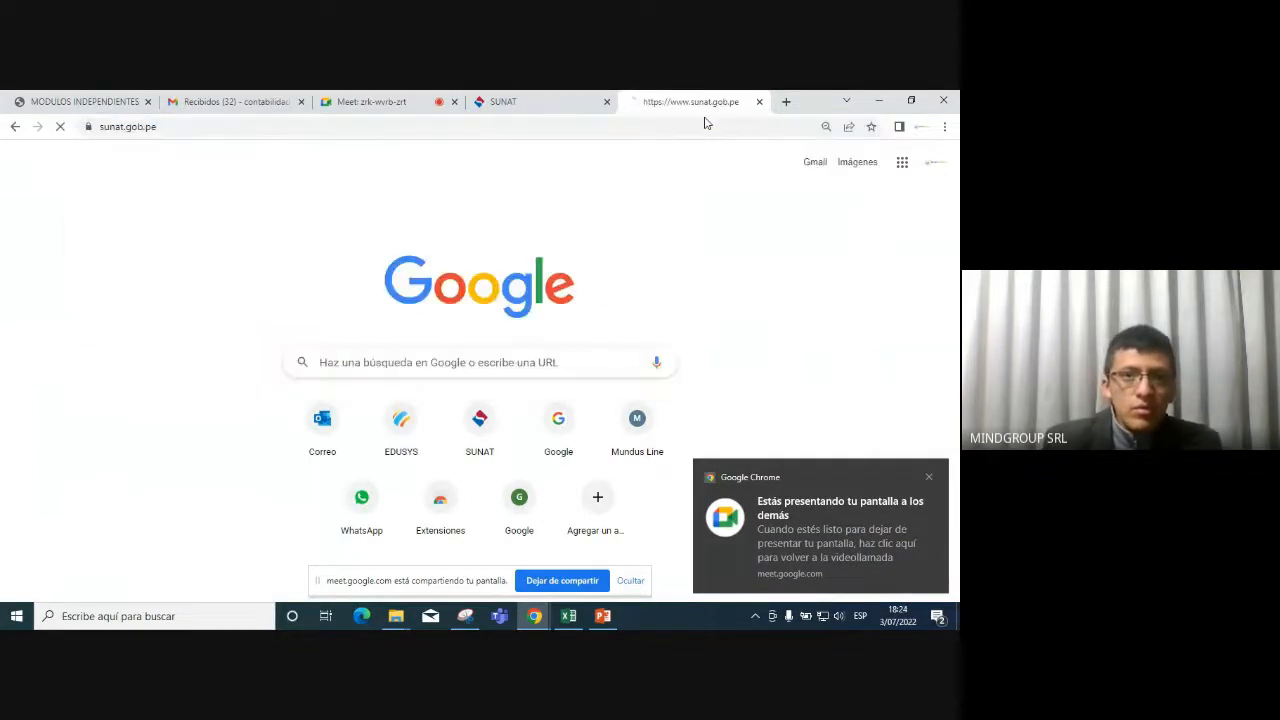
click(928, 478)
scroll(490, 355, down, 1)
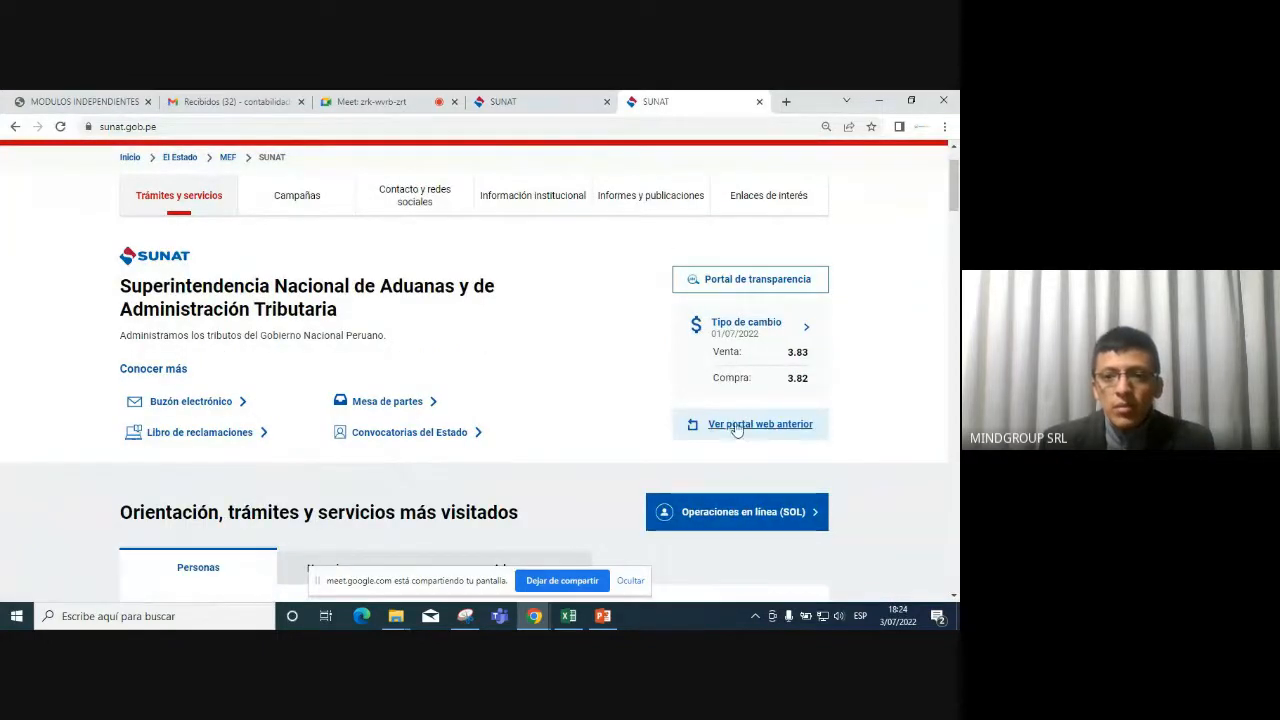
click(740, 513)
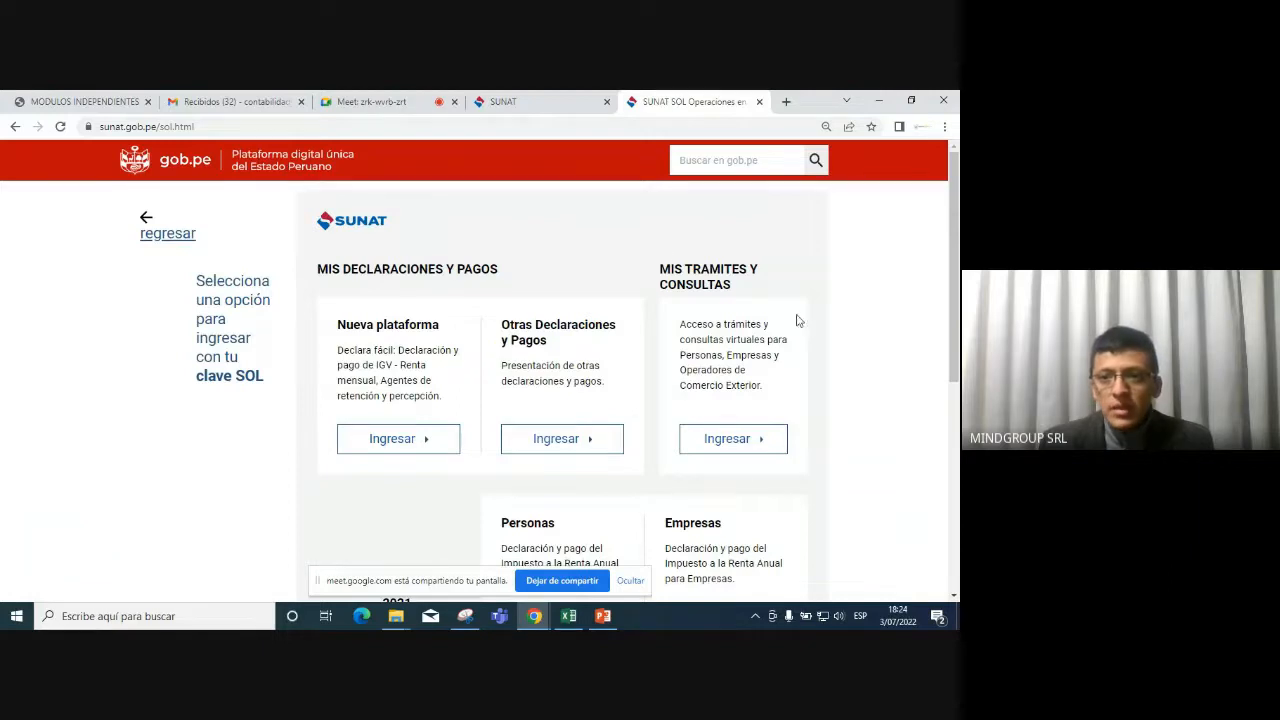
click(740, 441)
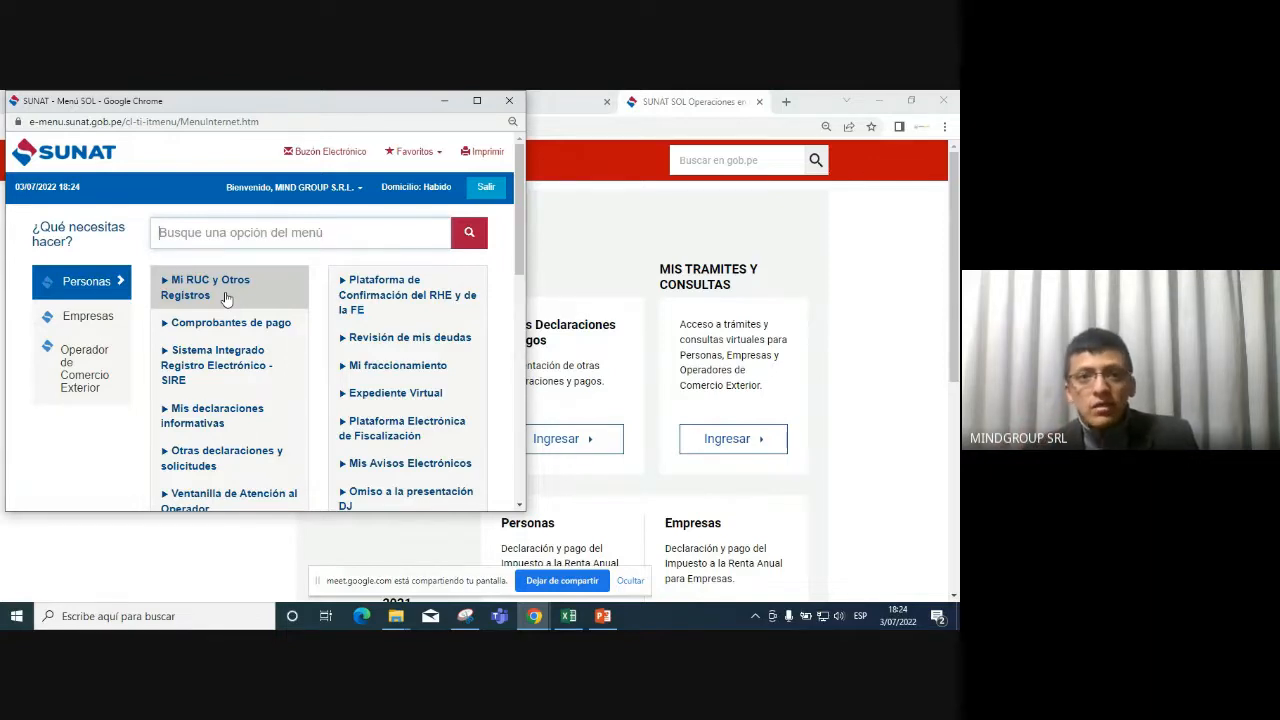
Maximize the SOL window and navigate Empresas > Mi RUC y Otros Registros > T-Registro > Registro del Empleador > Registro.
click(474, 100)
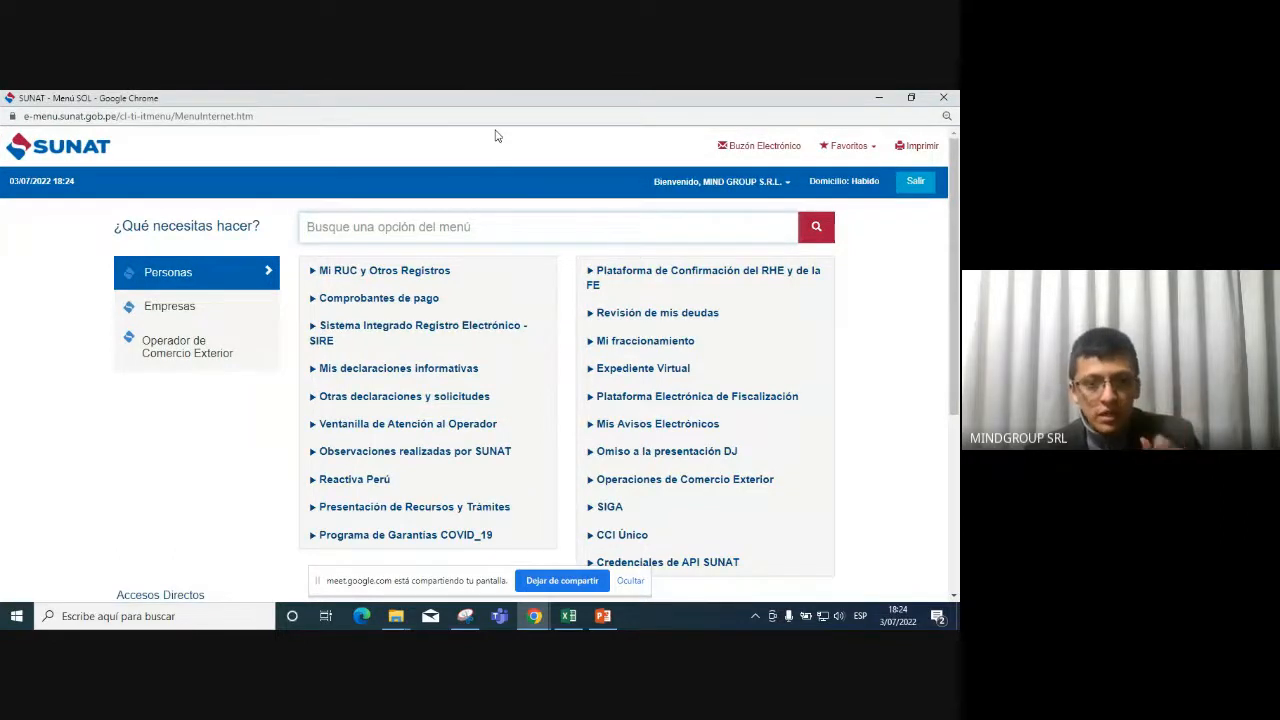
click(467, 618)
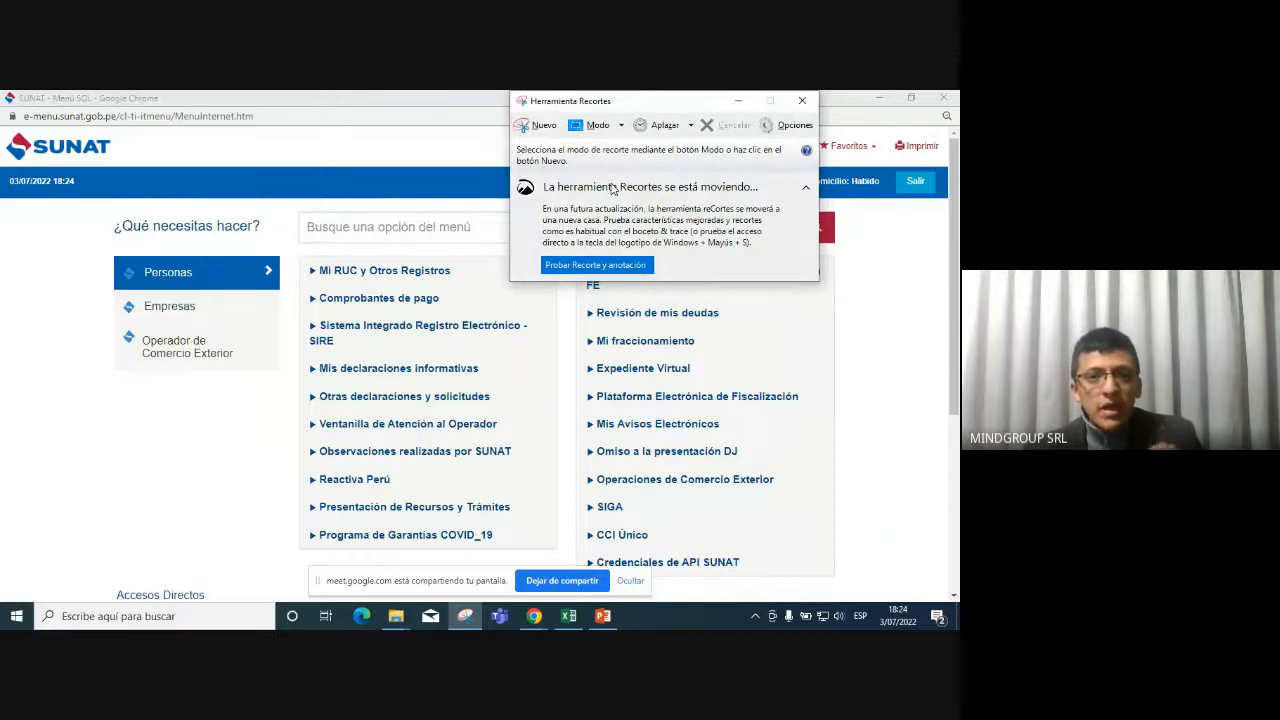
click(156, 314)
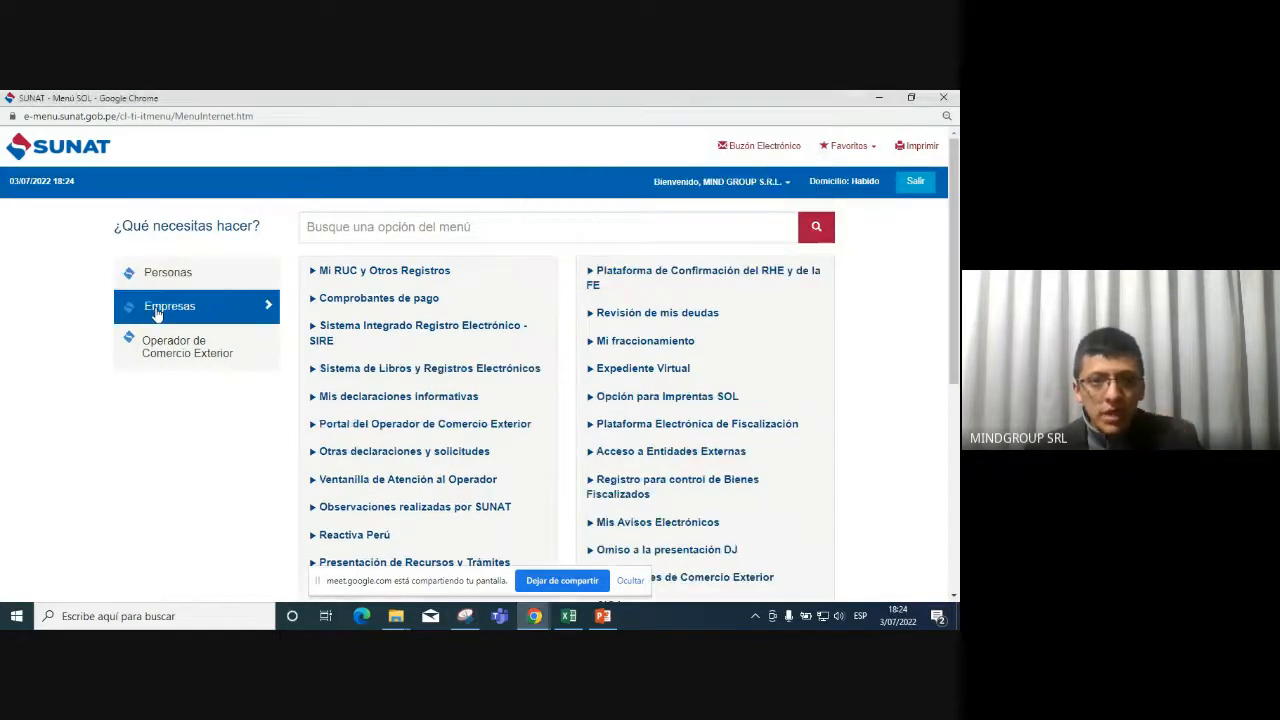
click(362, 274)
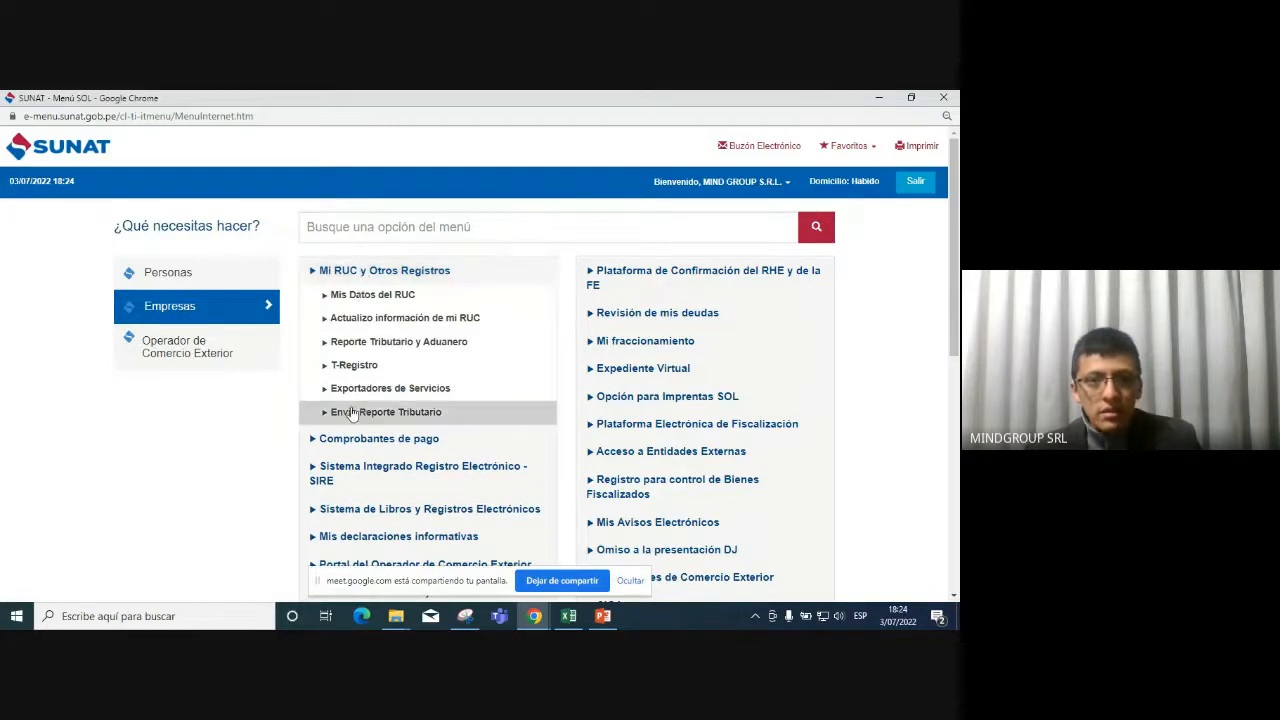
click(362, 367)
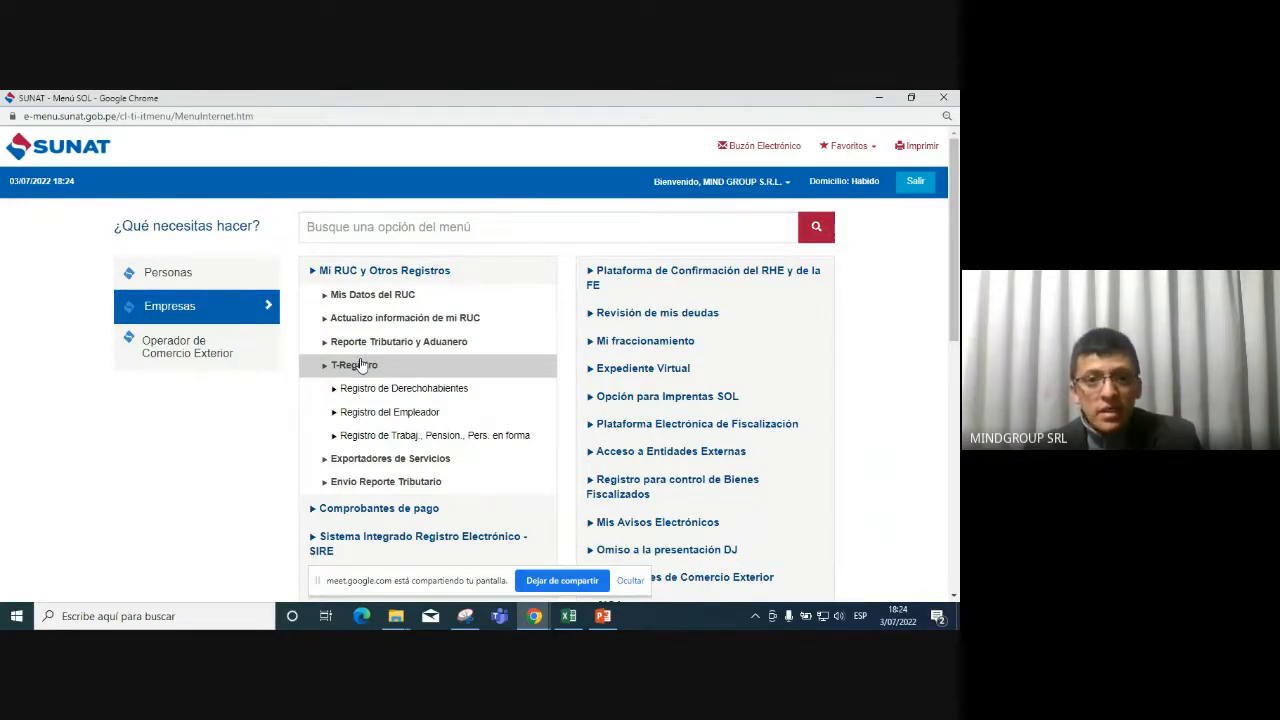
click(377, 416)
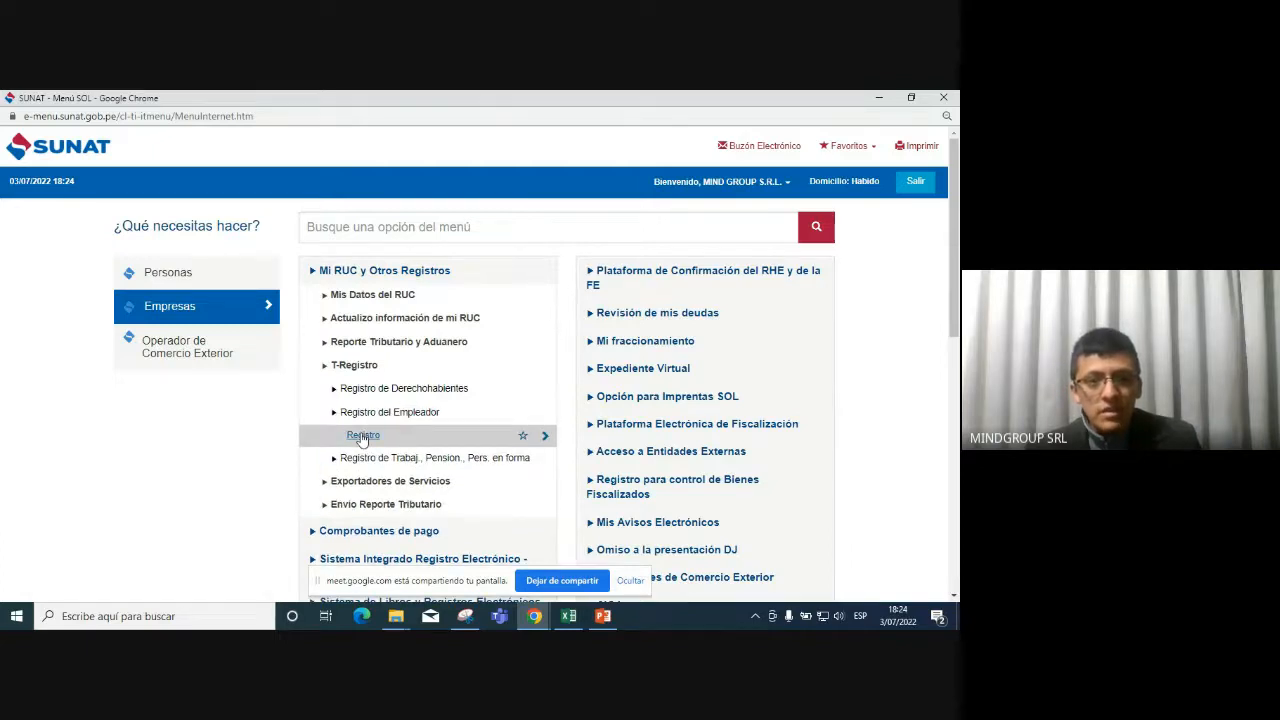
click(363, 437)
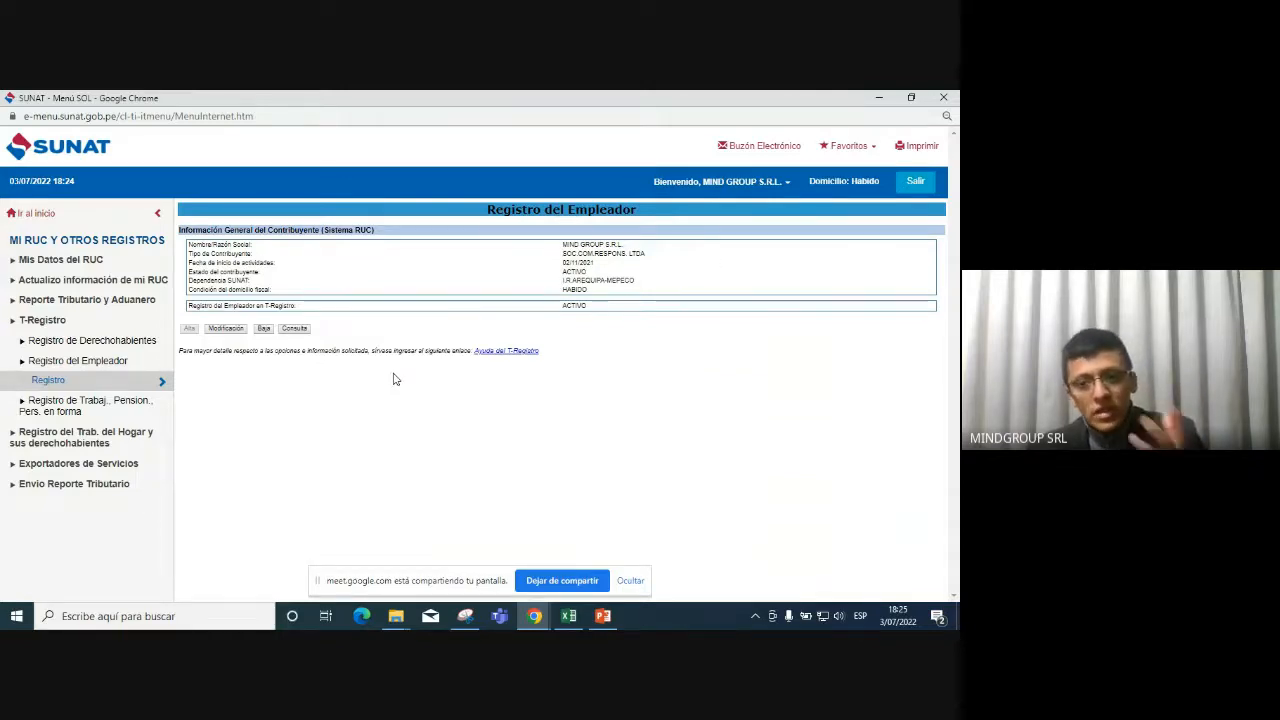
click(468, 617)
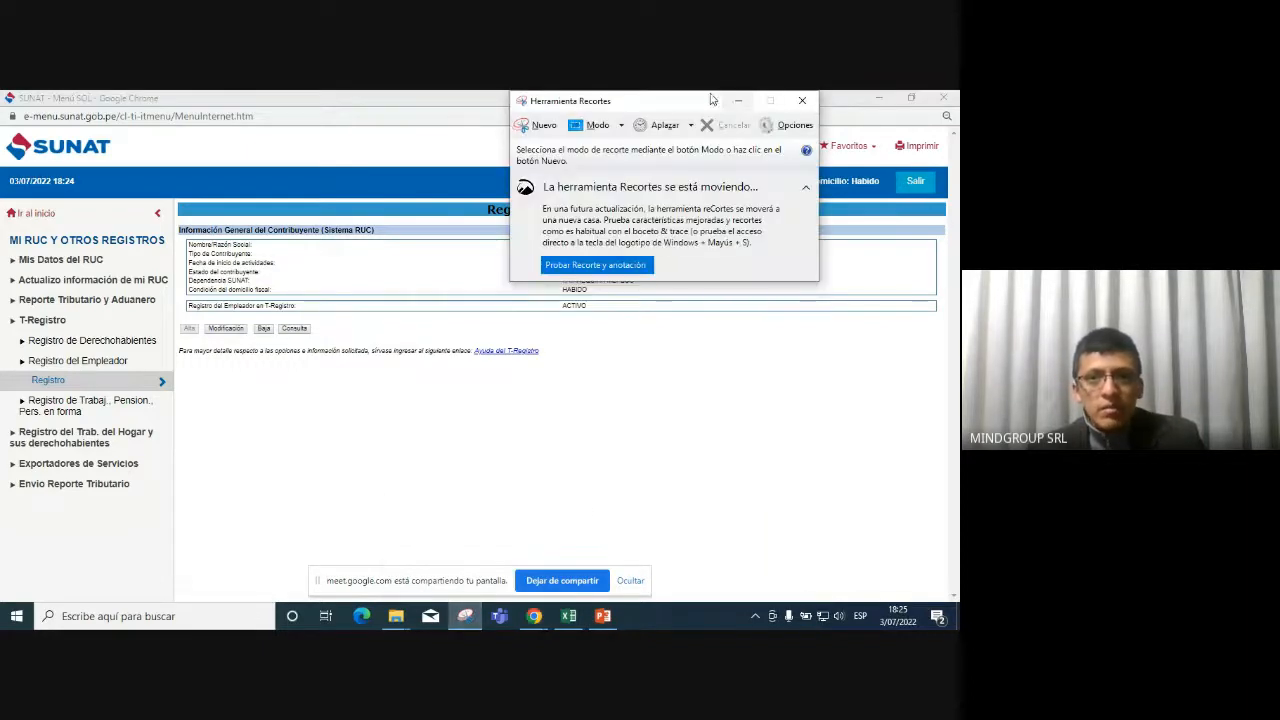
Open Registro individual under Registro de Trabaj., Pension., Pers. en forma and start a new worker with Nuevo.
drag(711, 99, 538, 148)
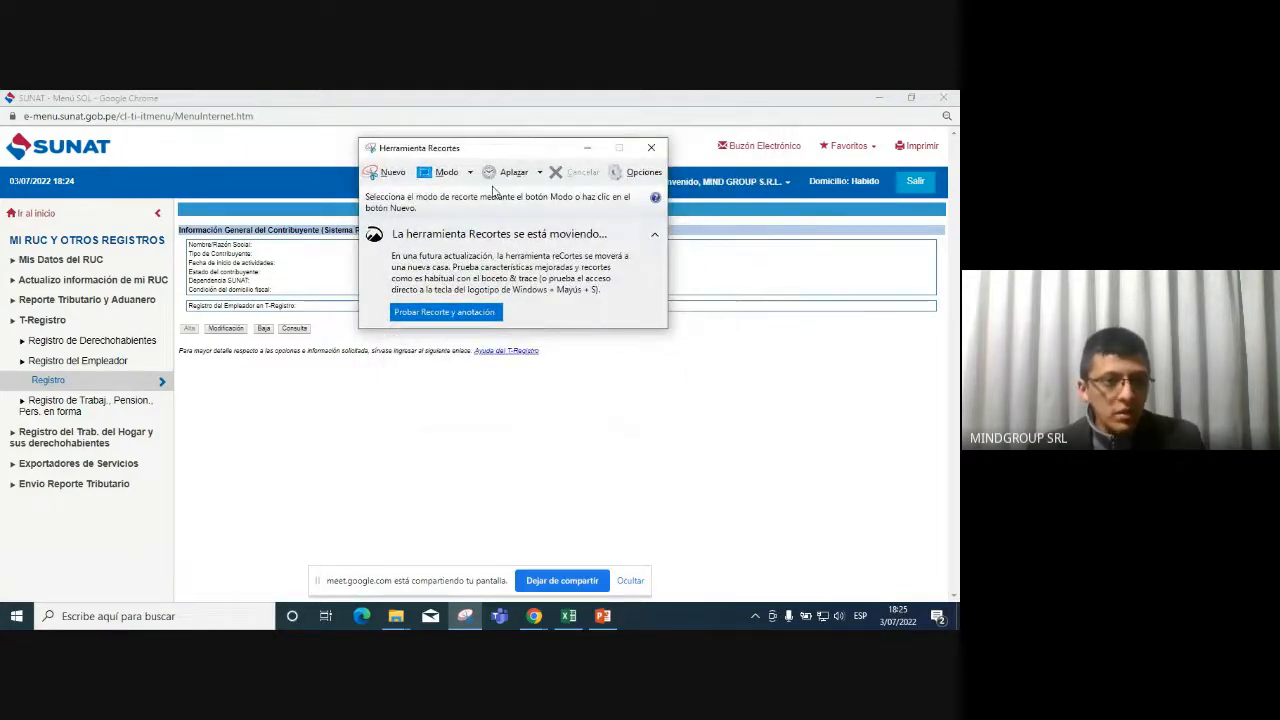
click(50, 362)
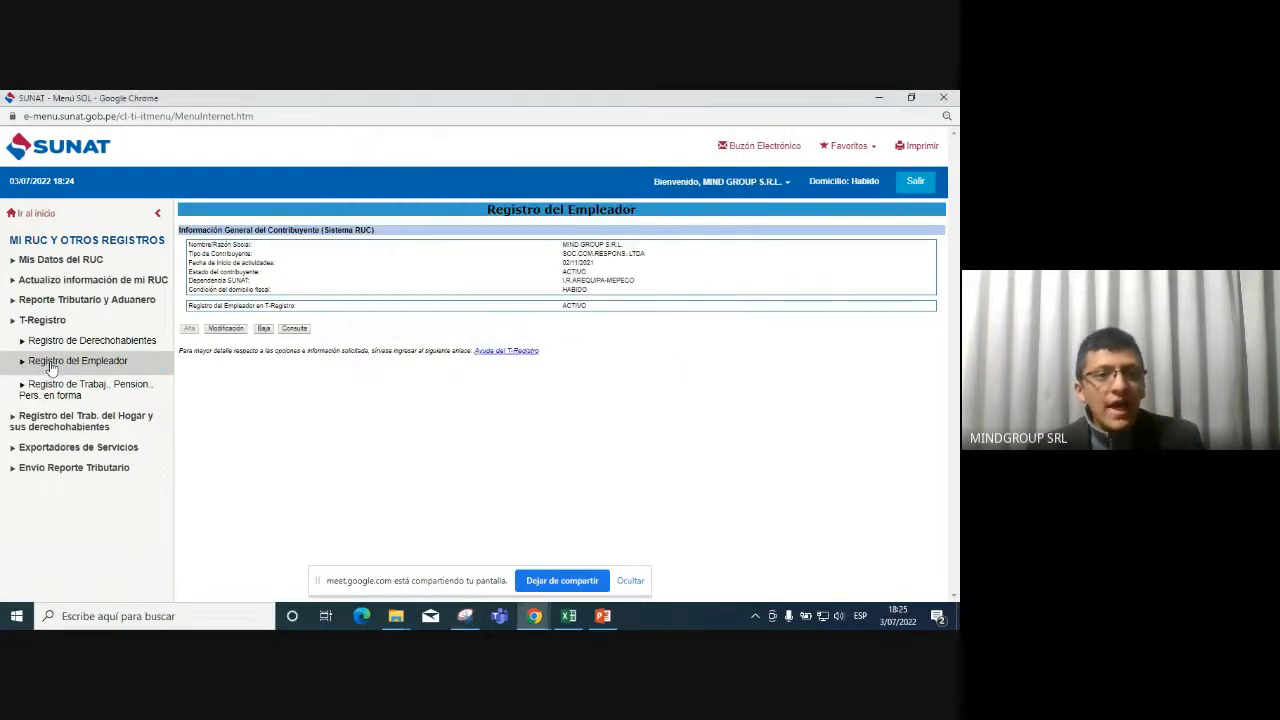
click(57, 388)
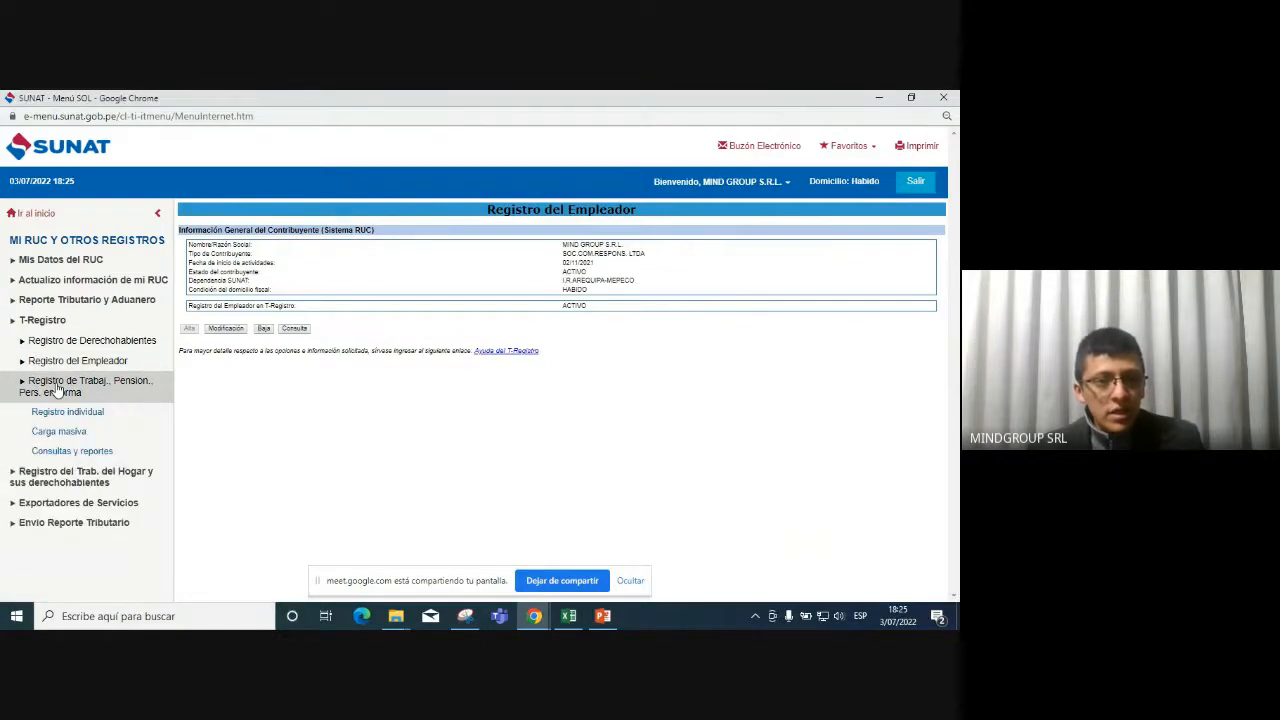
click(67, 417)
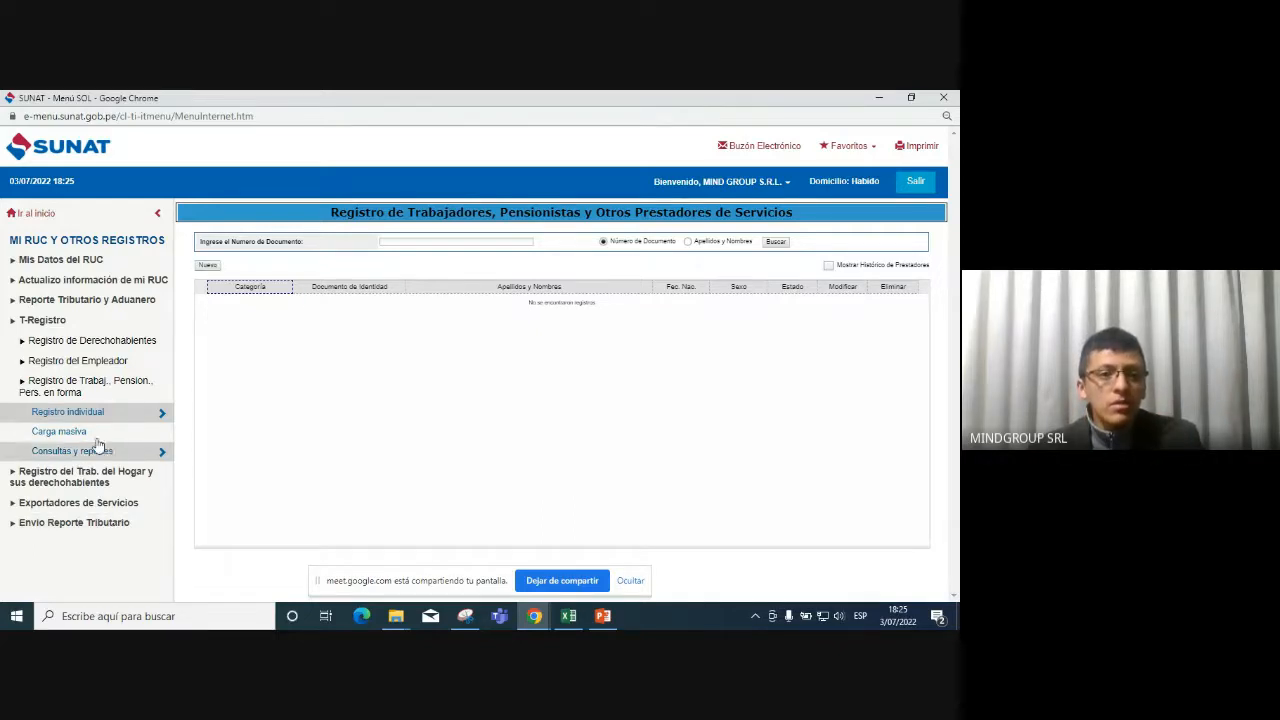
click(210, 265)
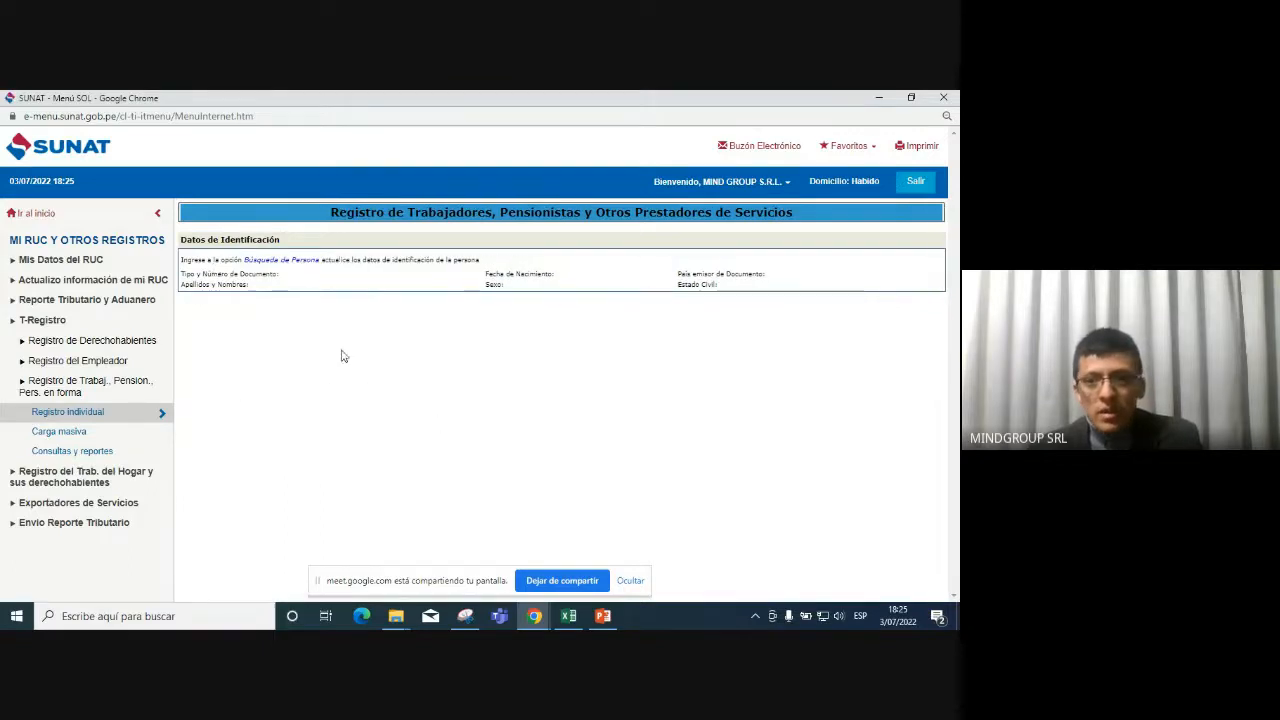
Search the person by the worker's DNI number and date of birth to load their identification data.
click(300, 266)
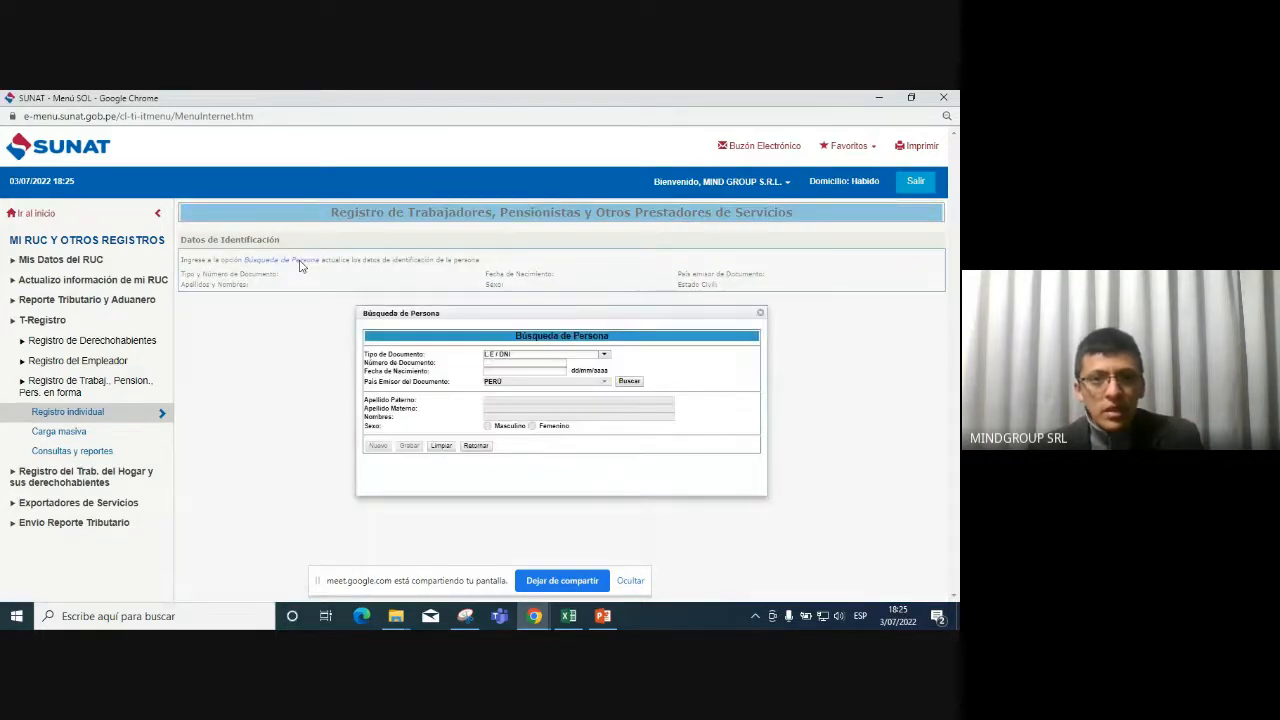
click(546, 362)
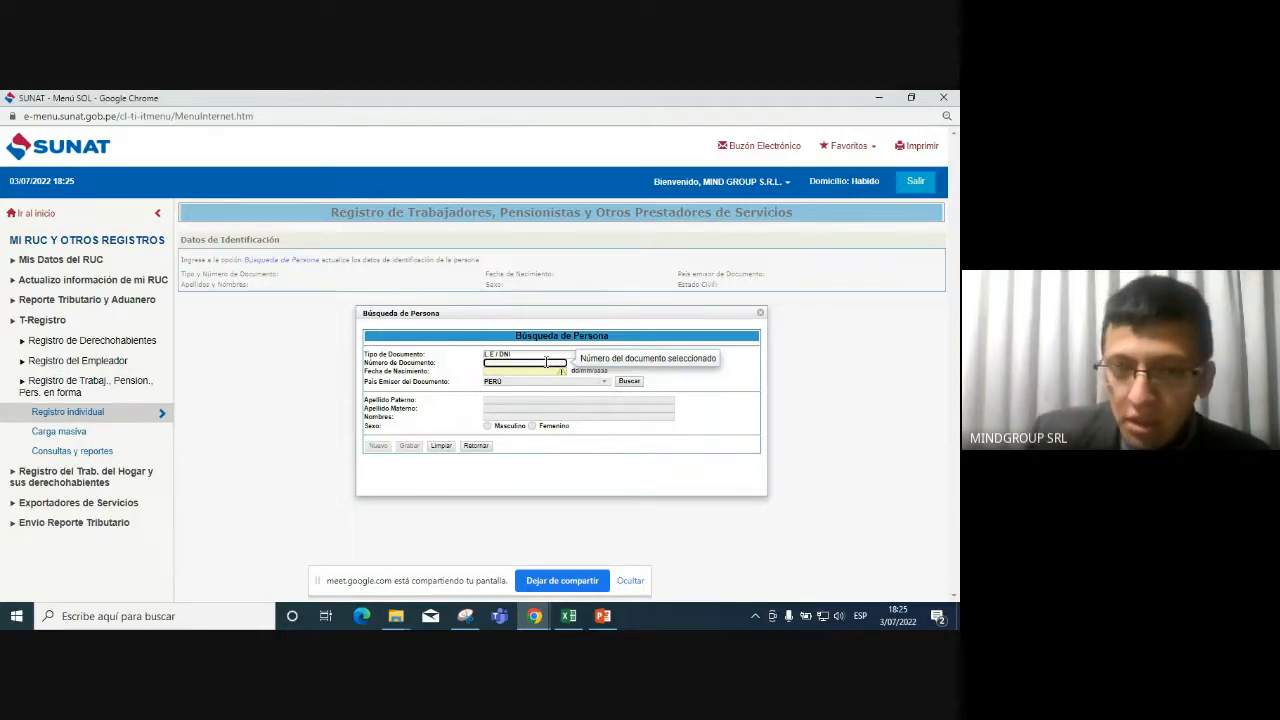
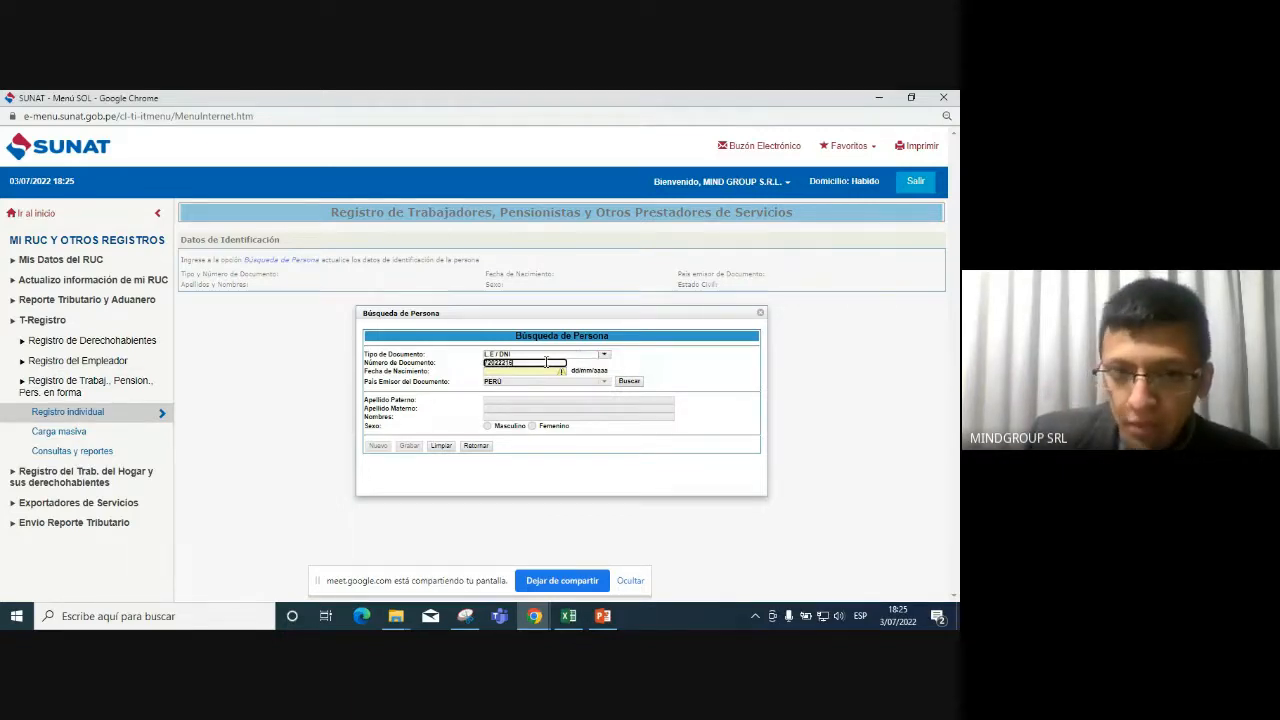
click(538, 372)
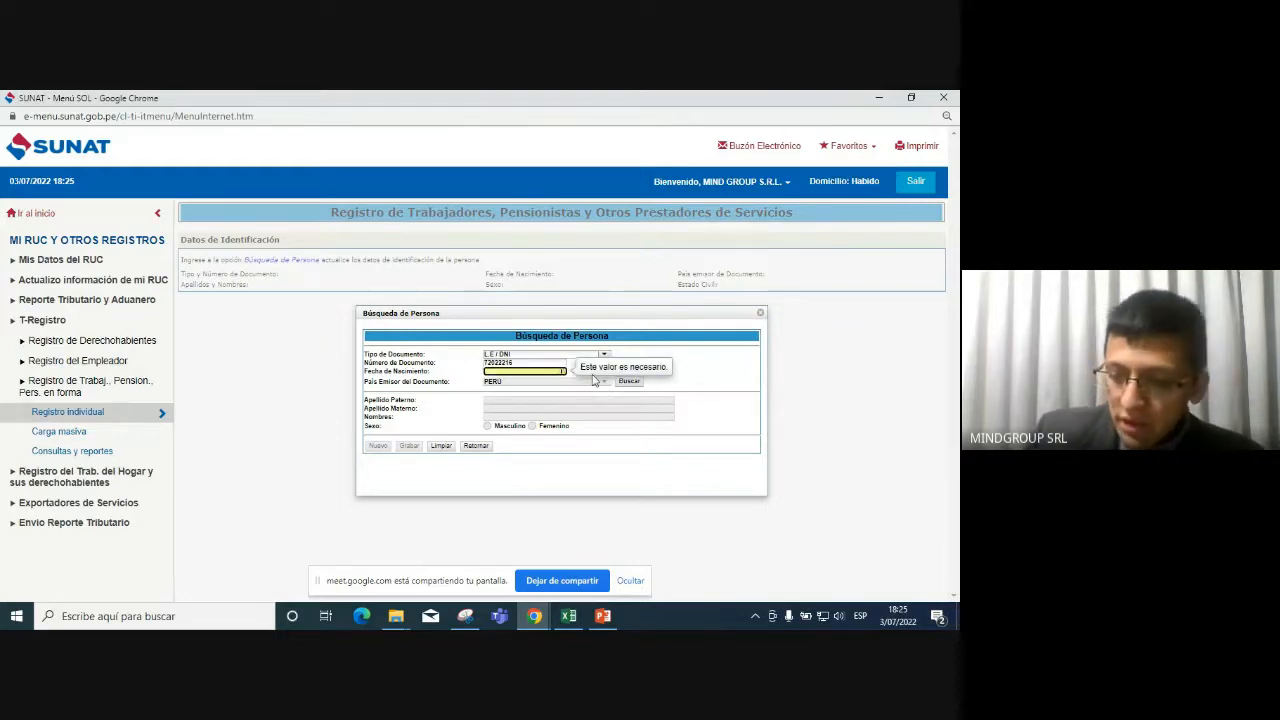
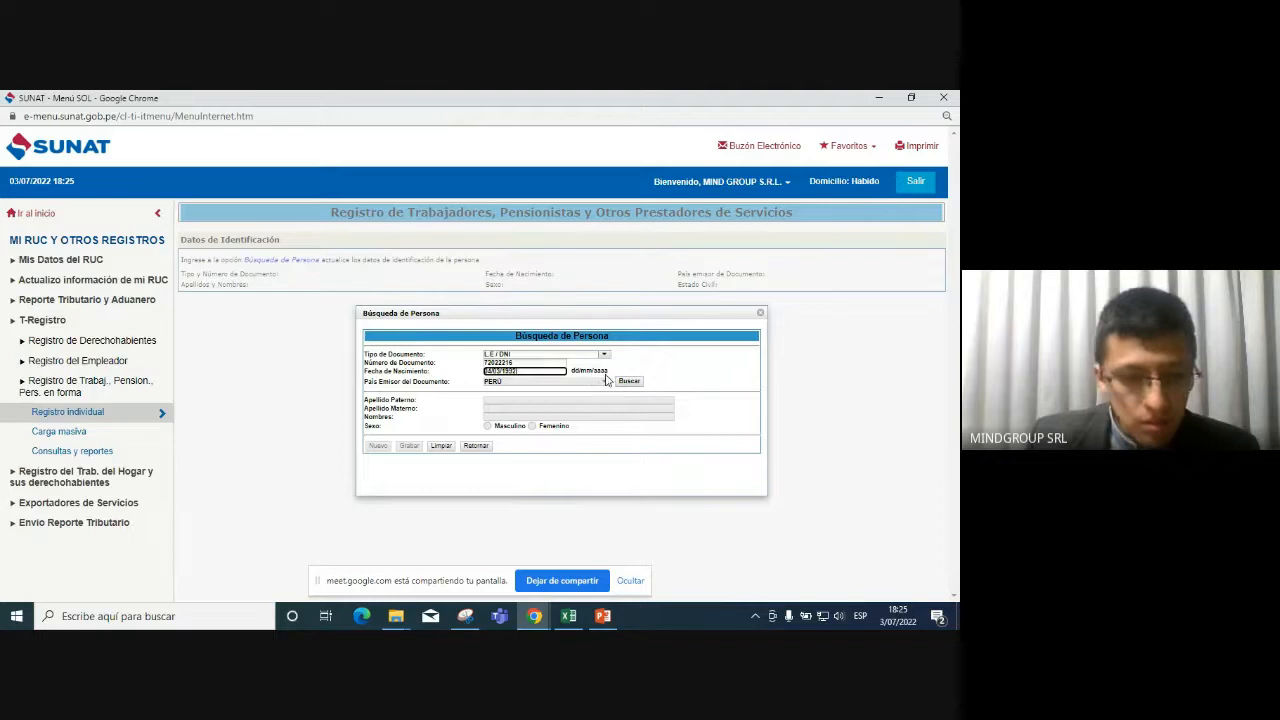
click(630, 381)
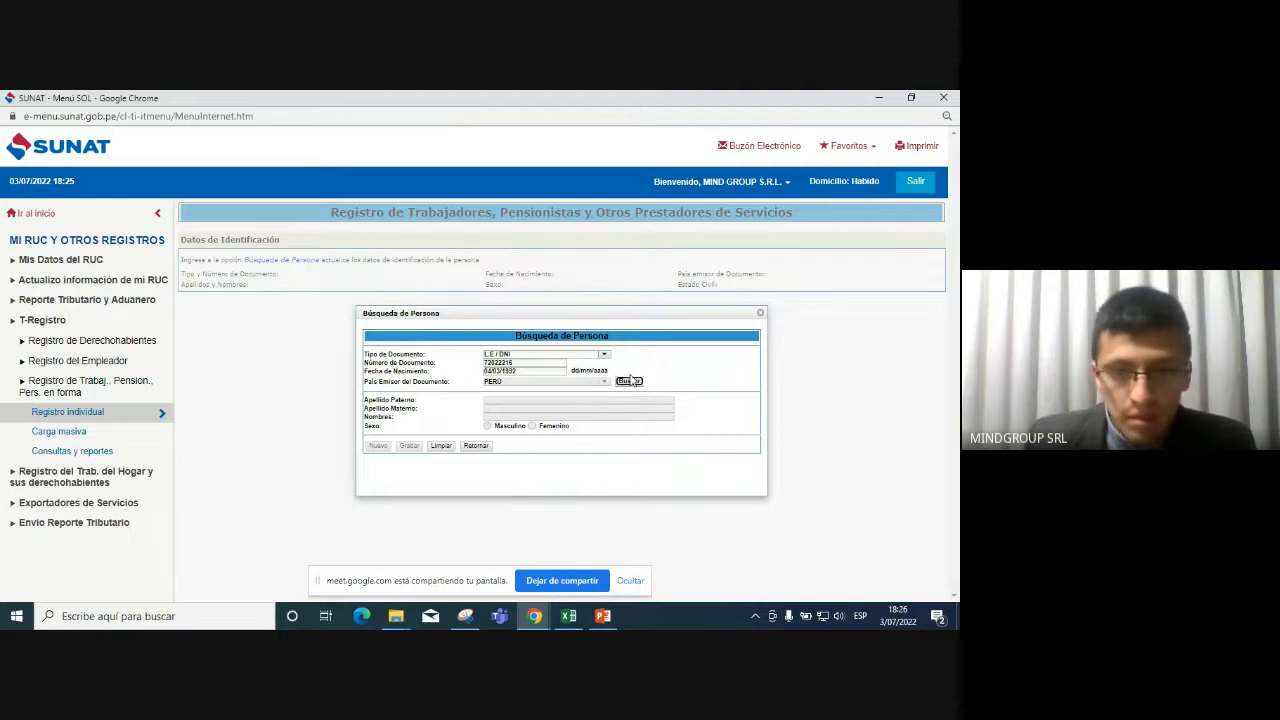
click(630, 381)
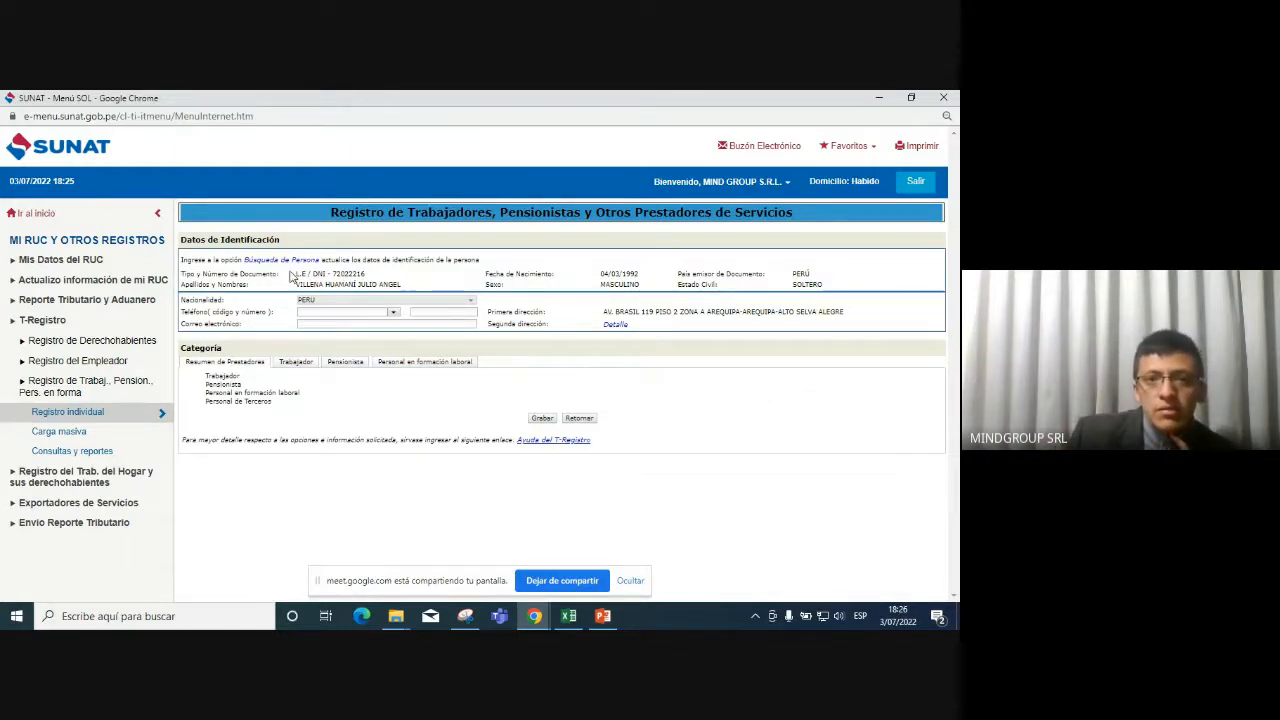
Review the Personal en formación laboral and Pensionista forms, dismiss the notice, and return to Trabajador.
mouse_move(296, 274)
mouse_down()
mouse_move(367, 275)
mouse_move(298, 285)
mouse_up()
drag(604, 273, 771, 277)
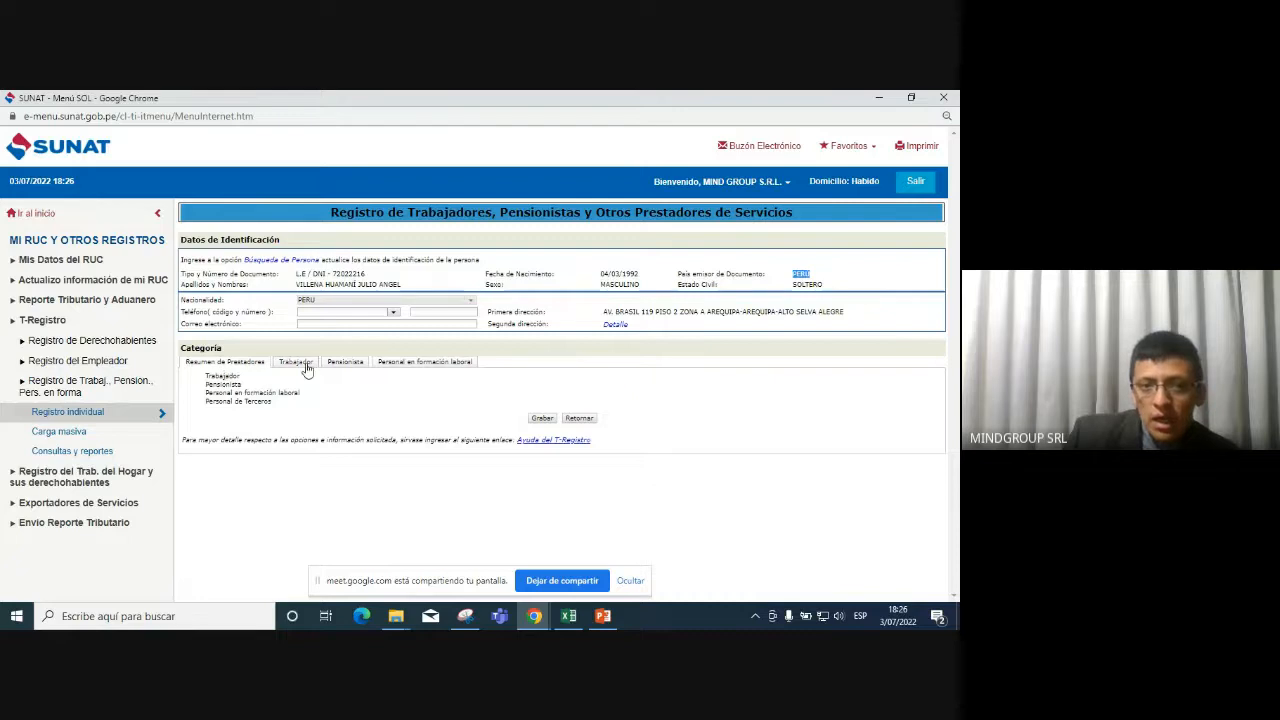
click(417, 362)
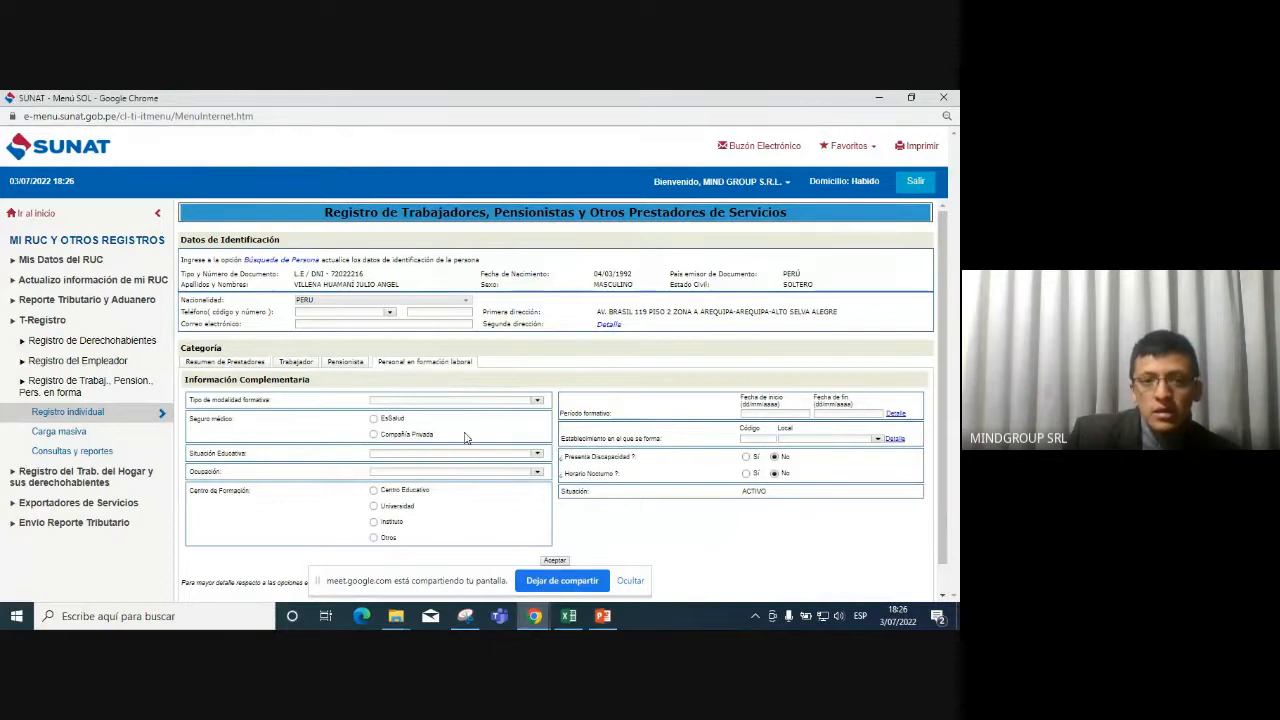
scroll(470, 433, down, 1)
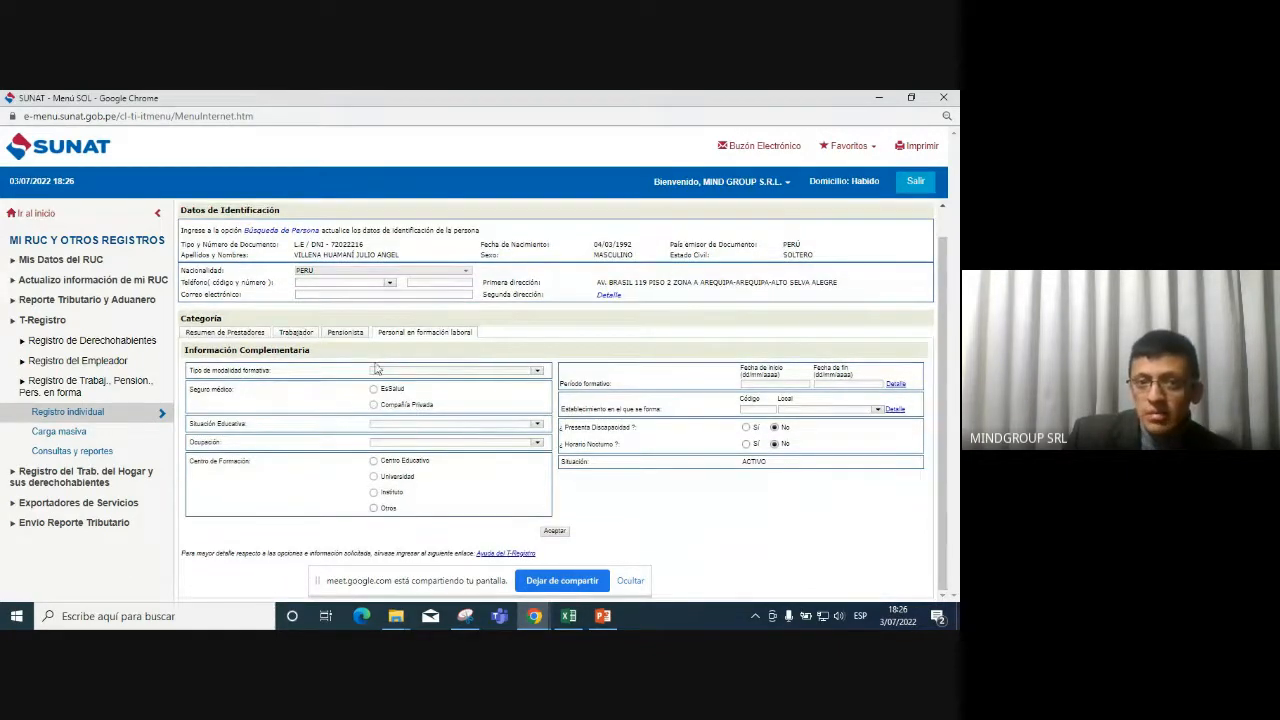
click(346, 332)
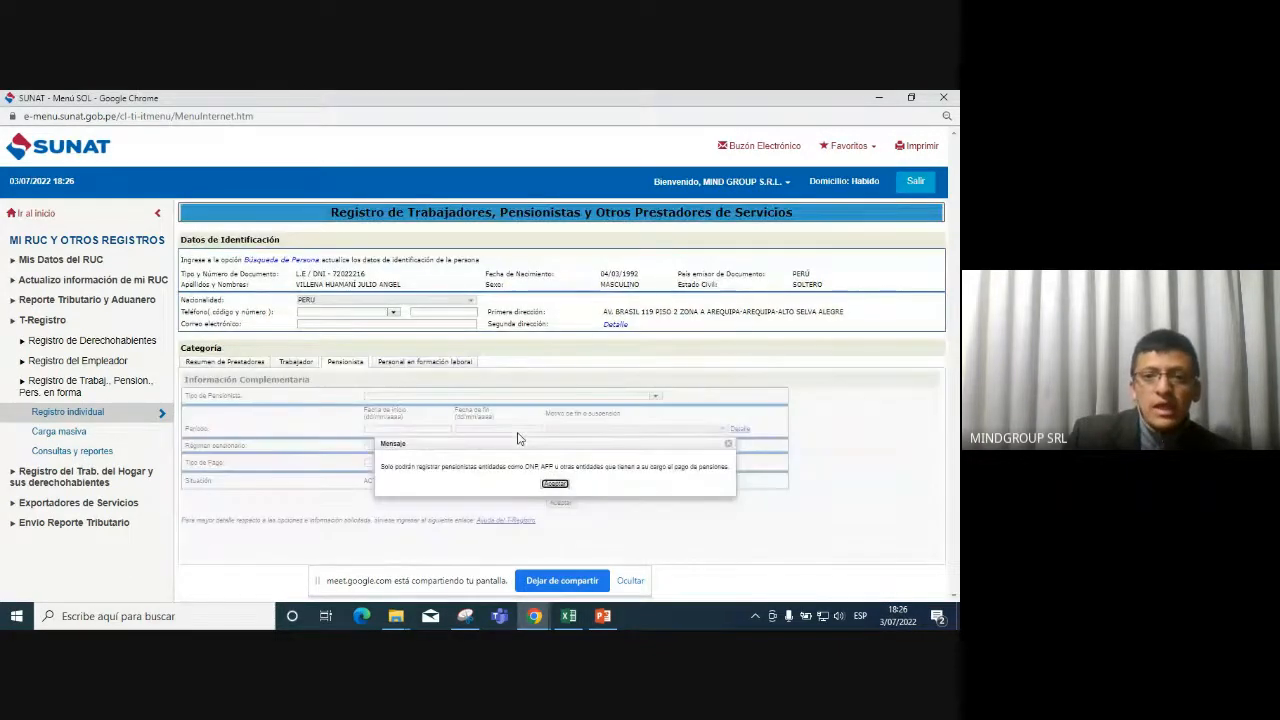
click(728, 443)
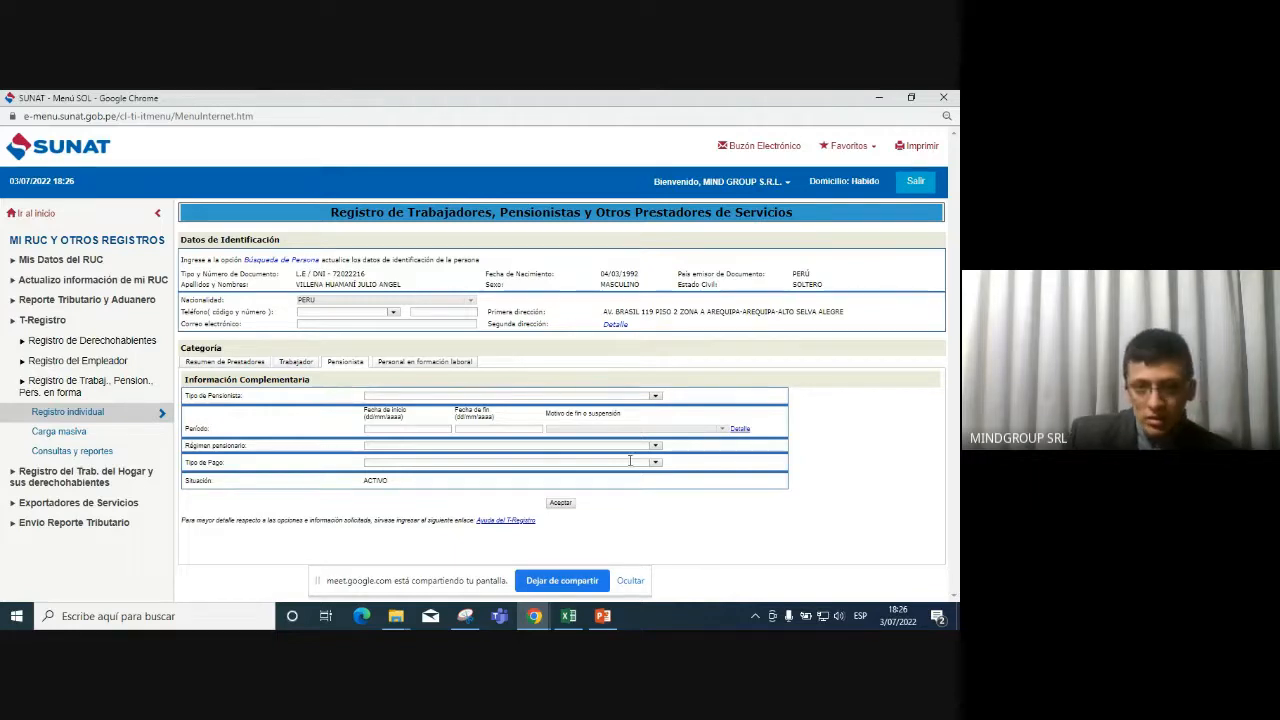
click(296, 362)
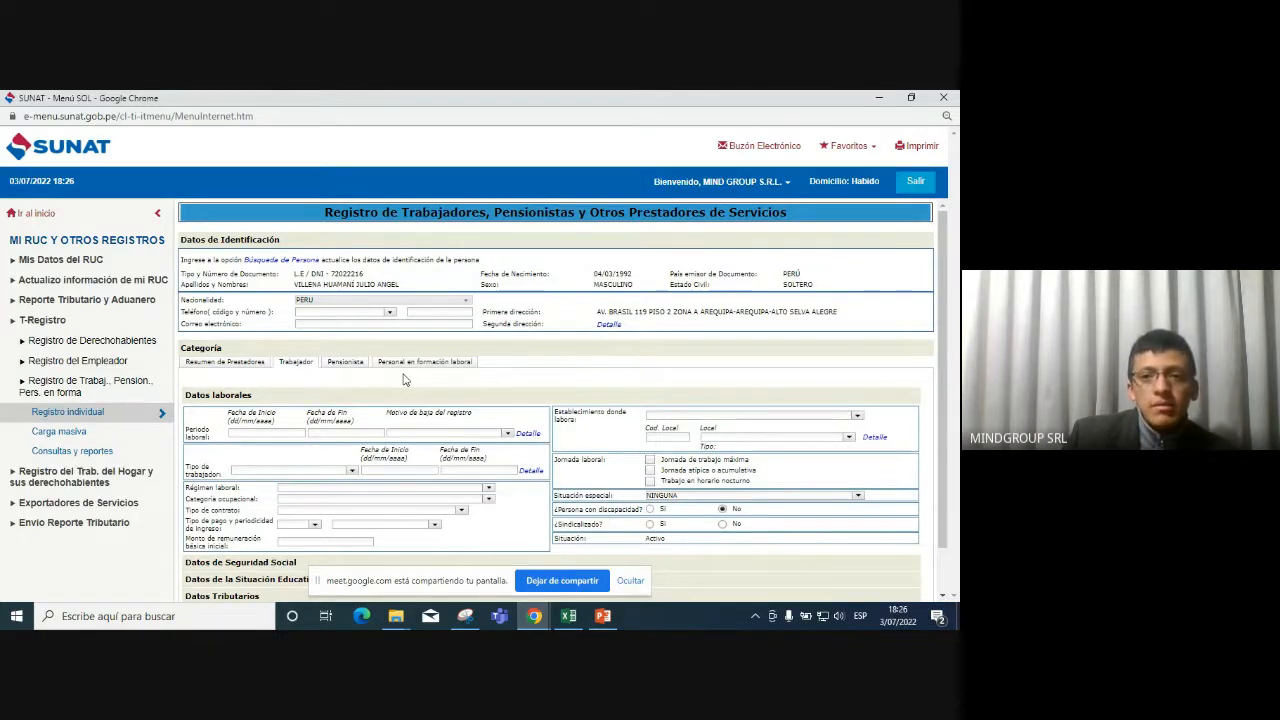
Enter 03/07/2022 as the labor period start date.
scroll(405, 379, down, 1)
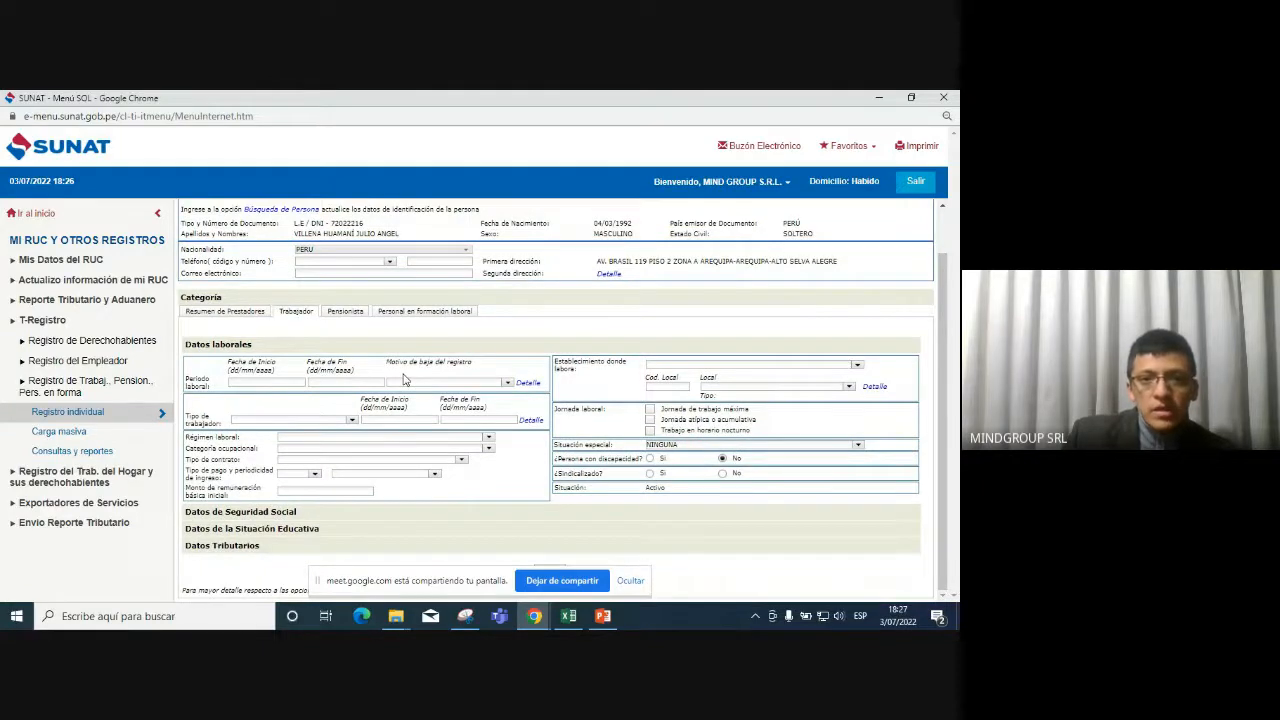
click(291, 379)
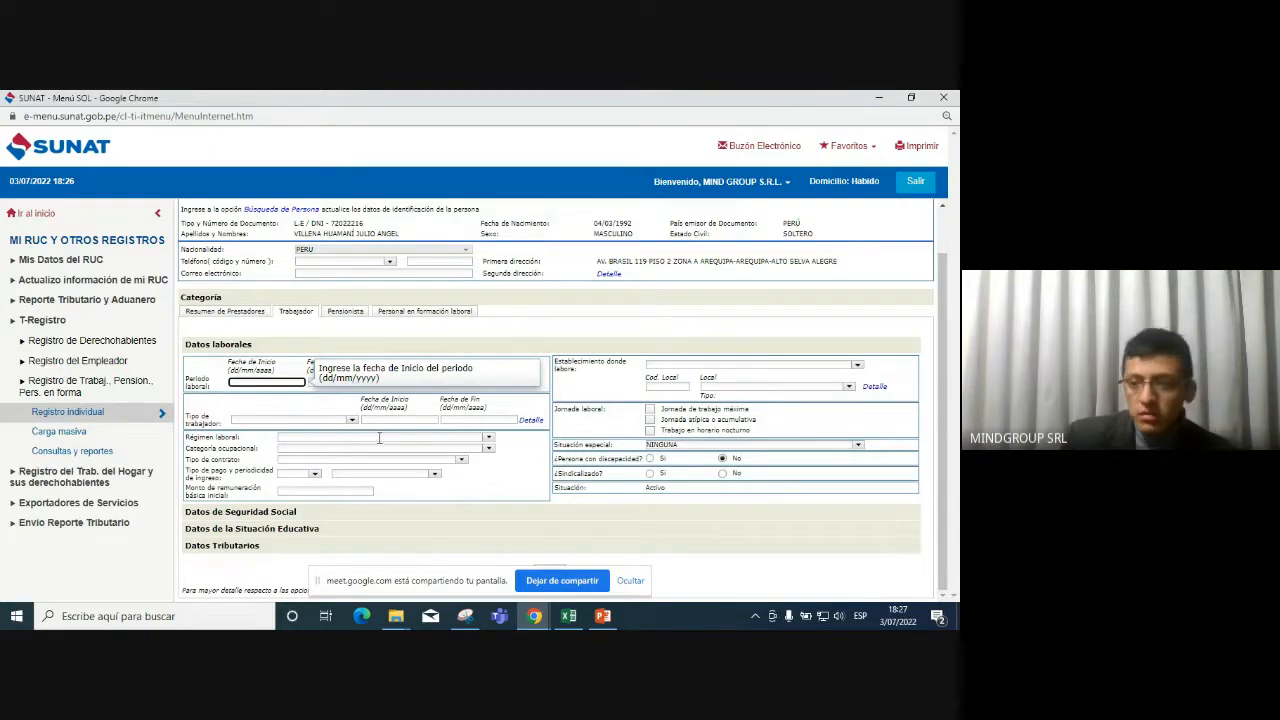
text(03/07/)
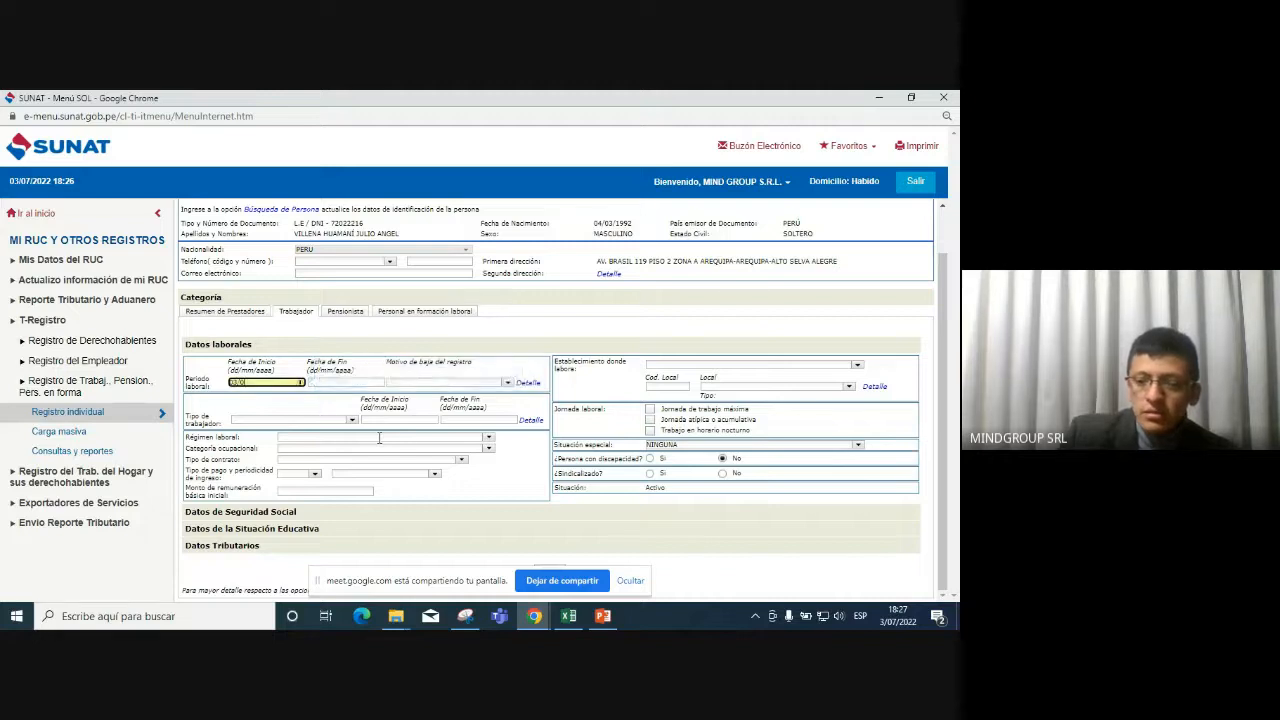
text(22)
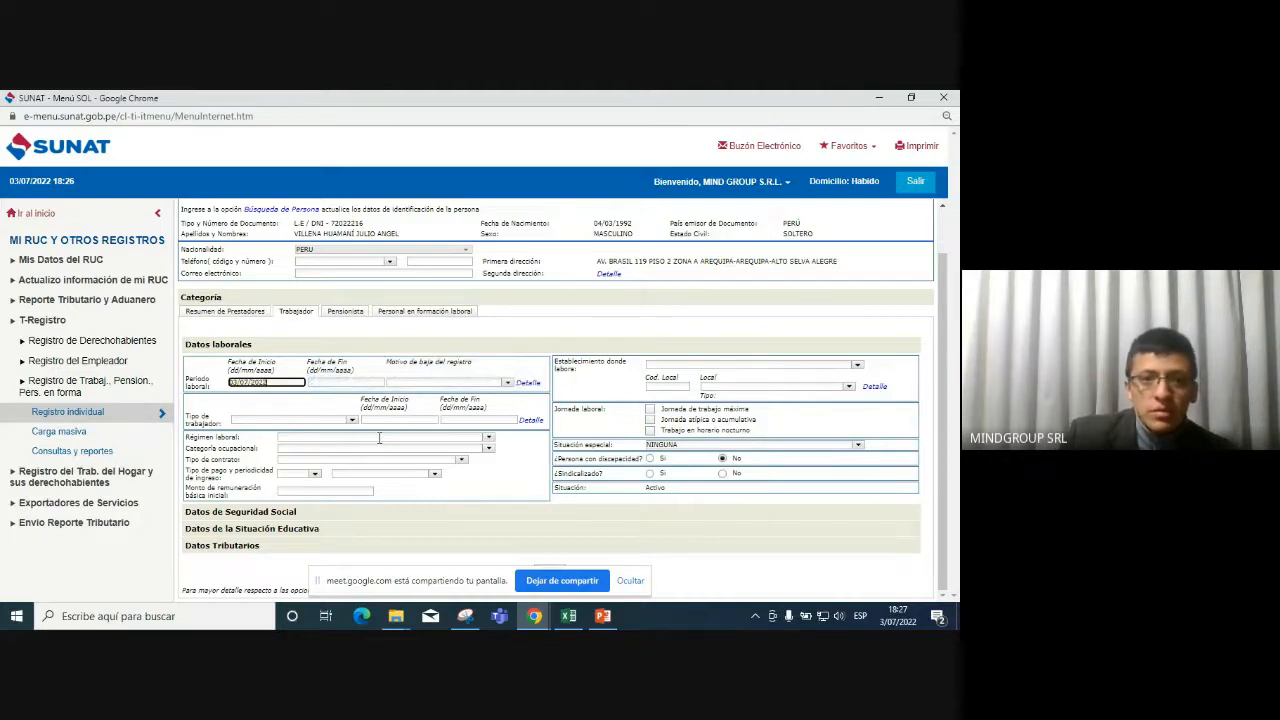
key(Tab)
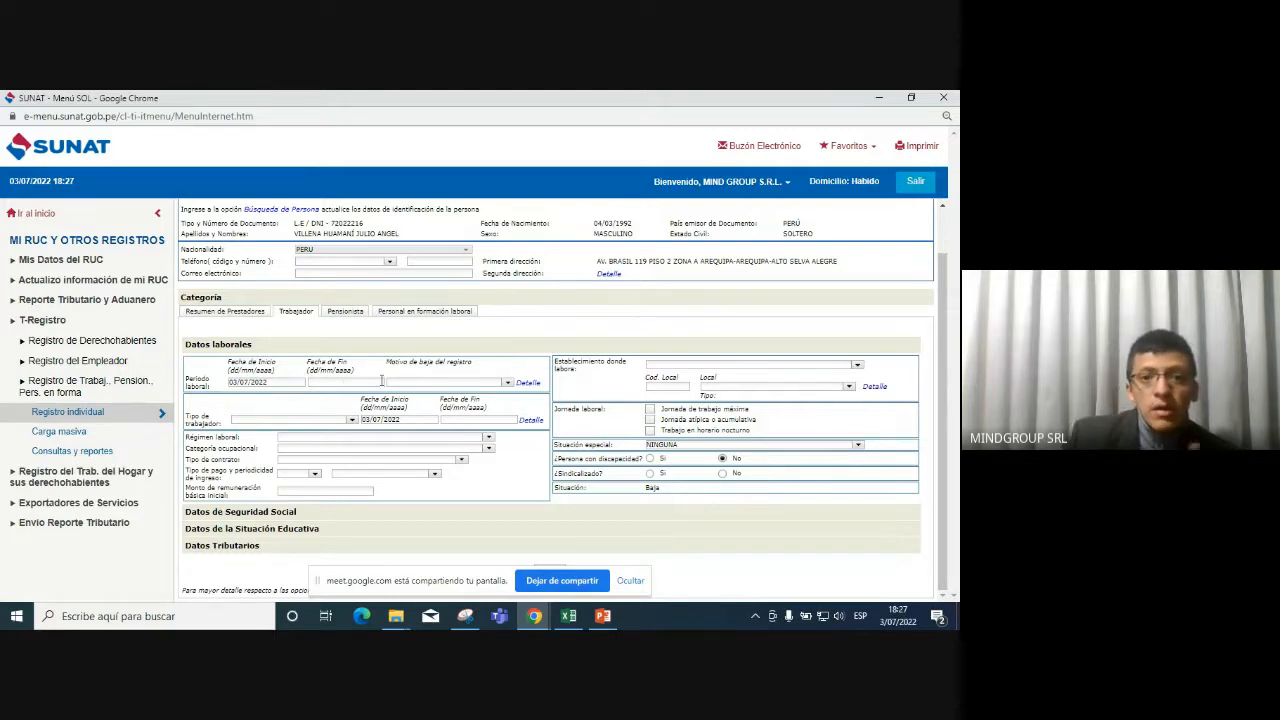
Check the Motivo de baja options and page through the Tipo de trabajador list.
click(508, 383)
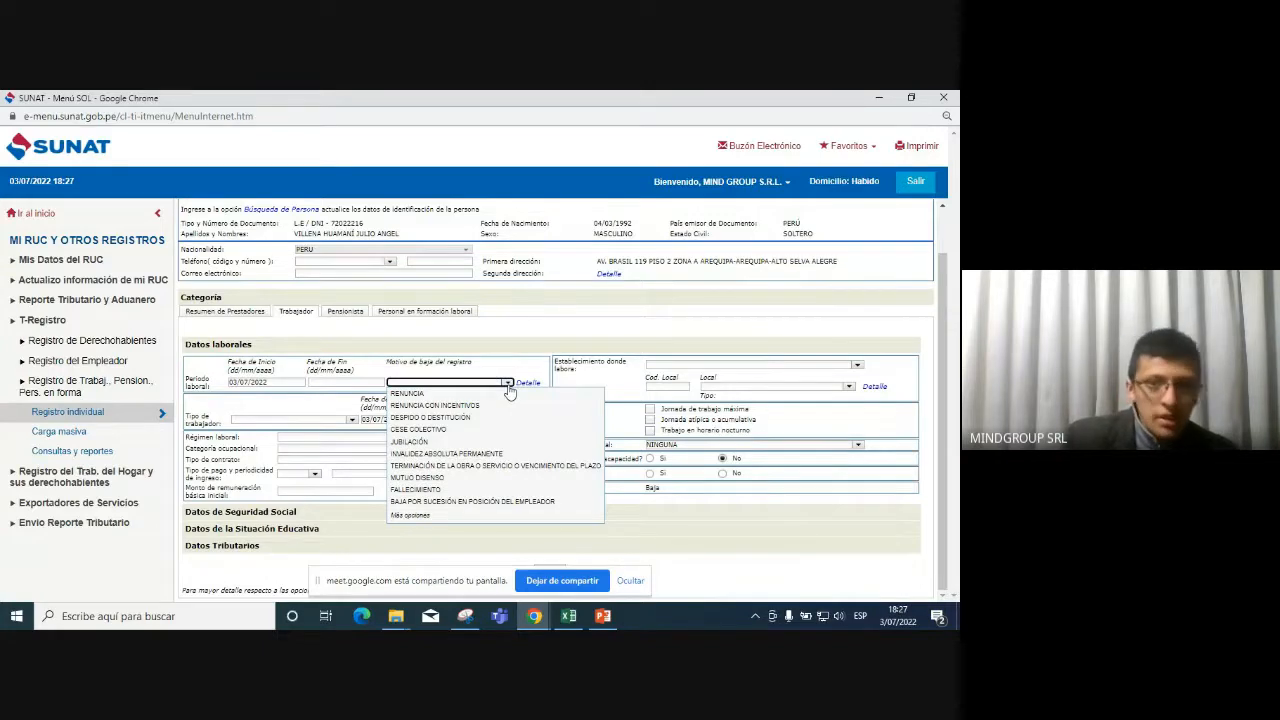
click(526, 369)
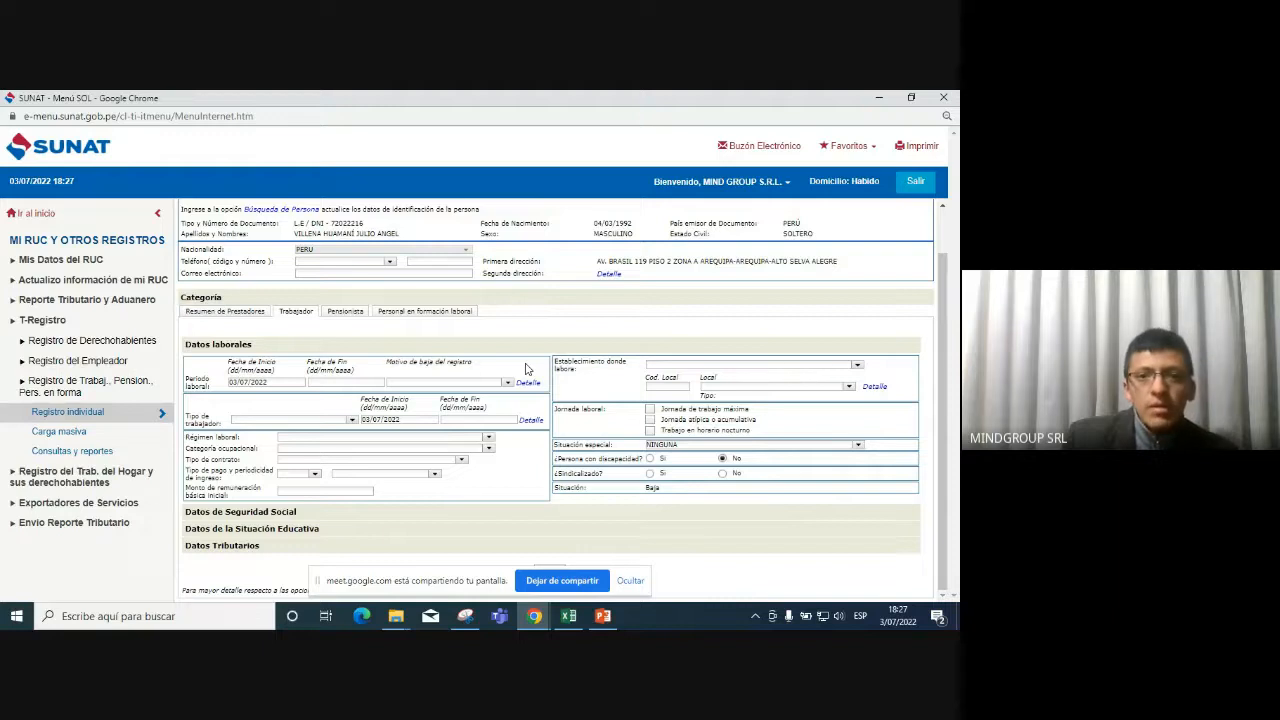
click(354, 421)
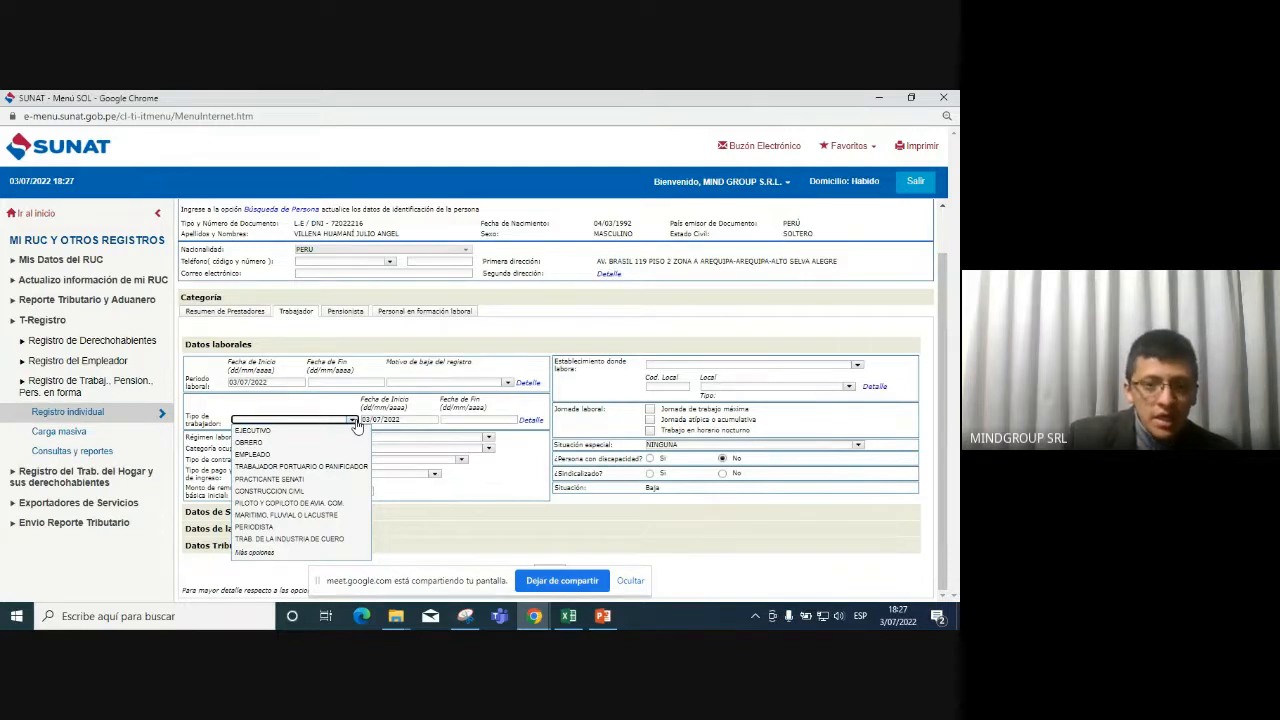
click(255, 553)
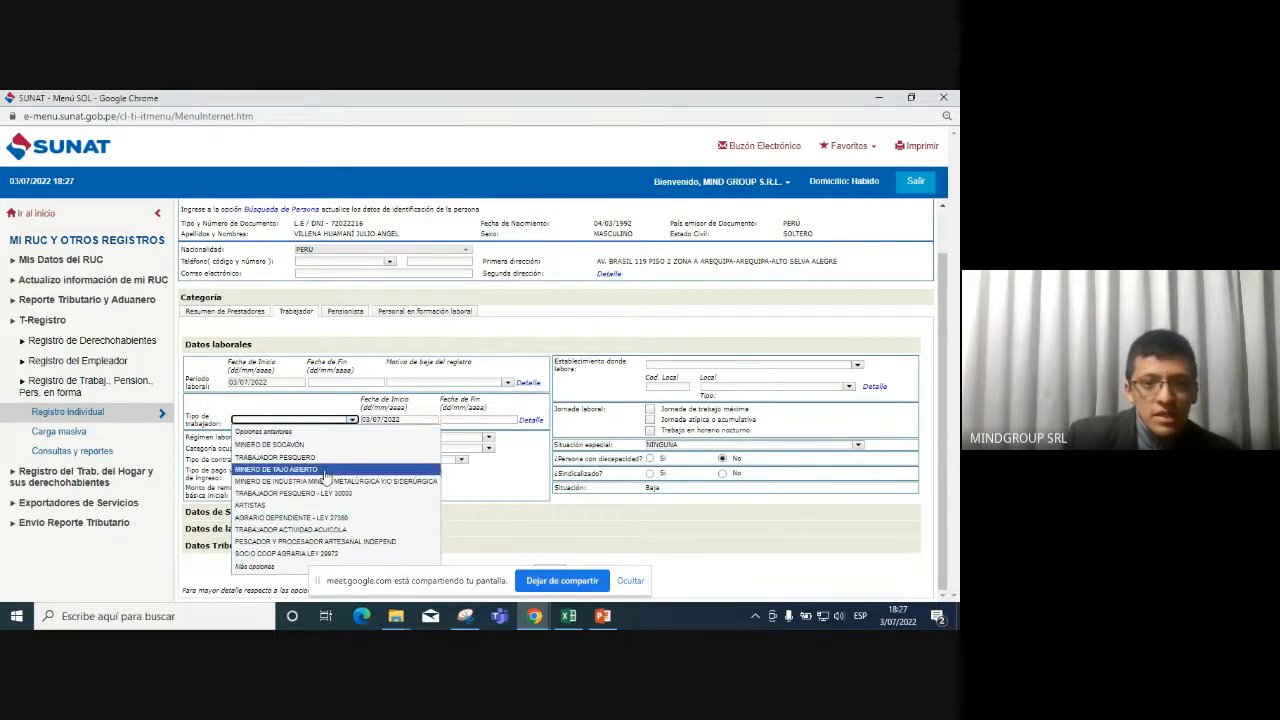
click(255, 566)
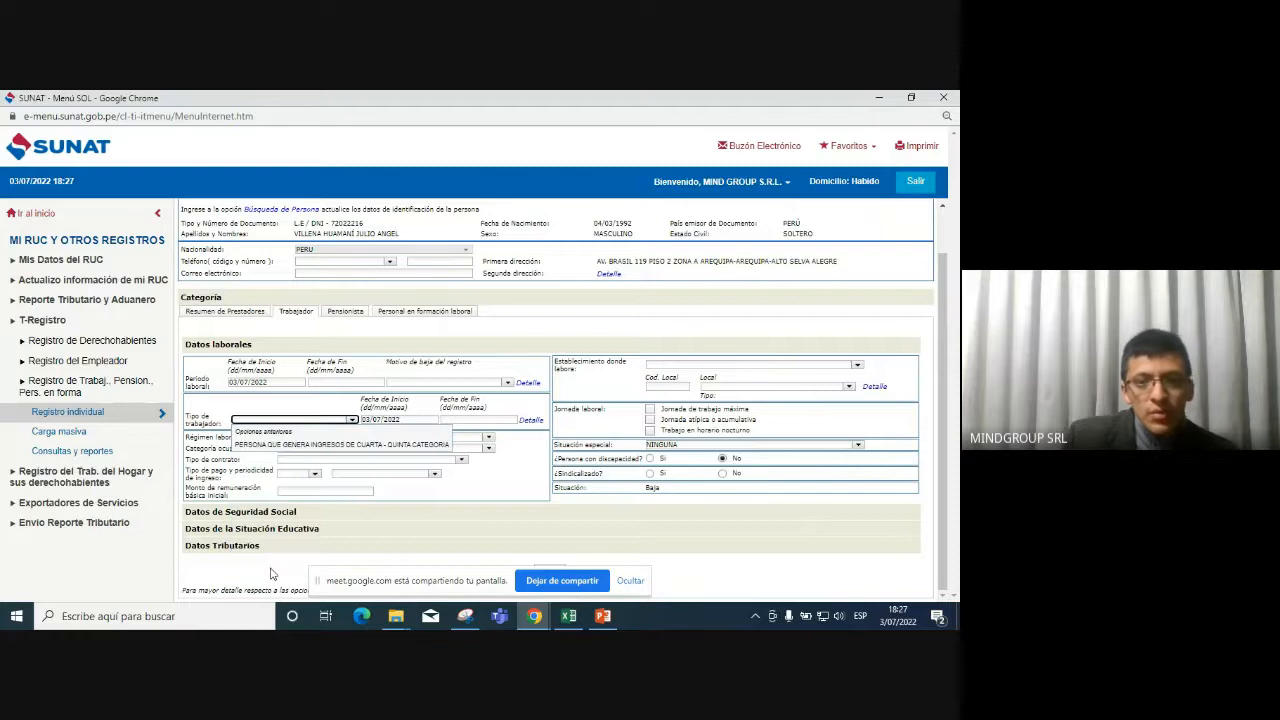
click(352, 421)
click(352, 421)
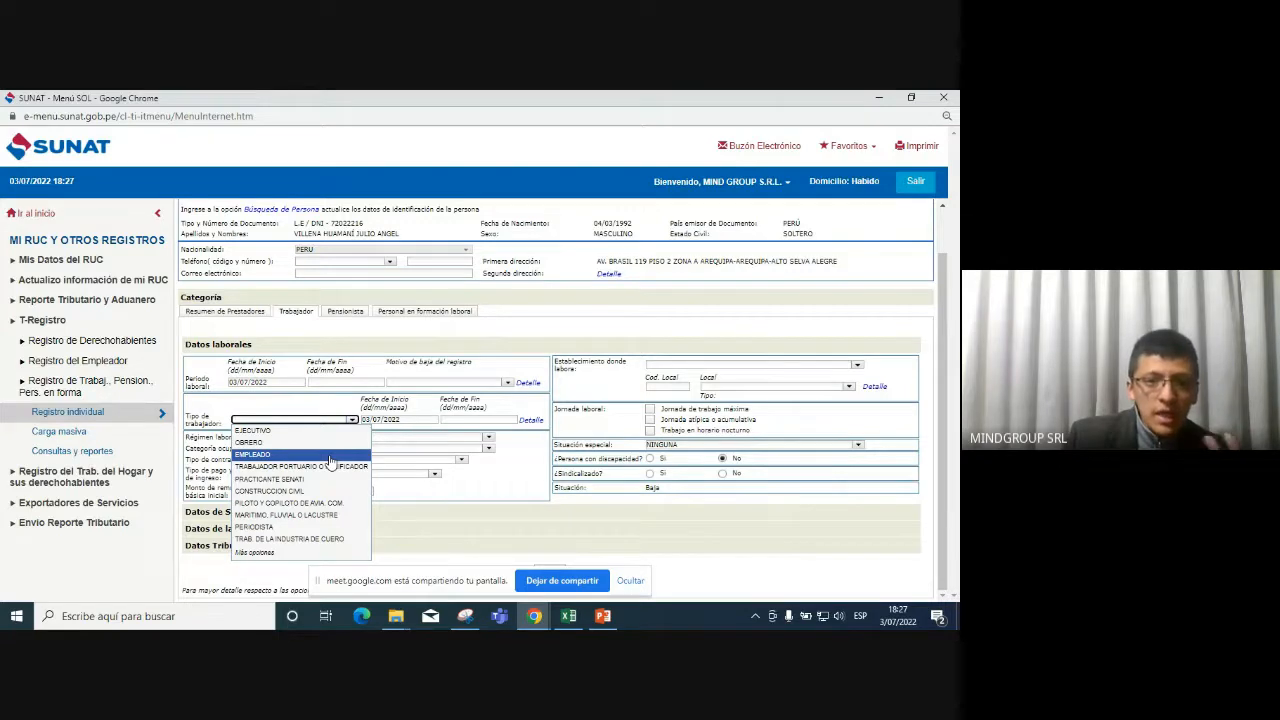
Choose EMPLEADO as the worker type, which also sets the occupational category to EMPLEADO.
click(330, 457)
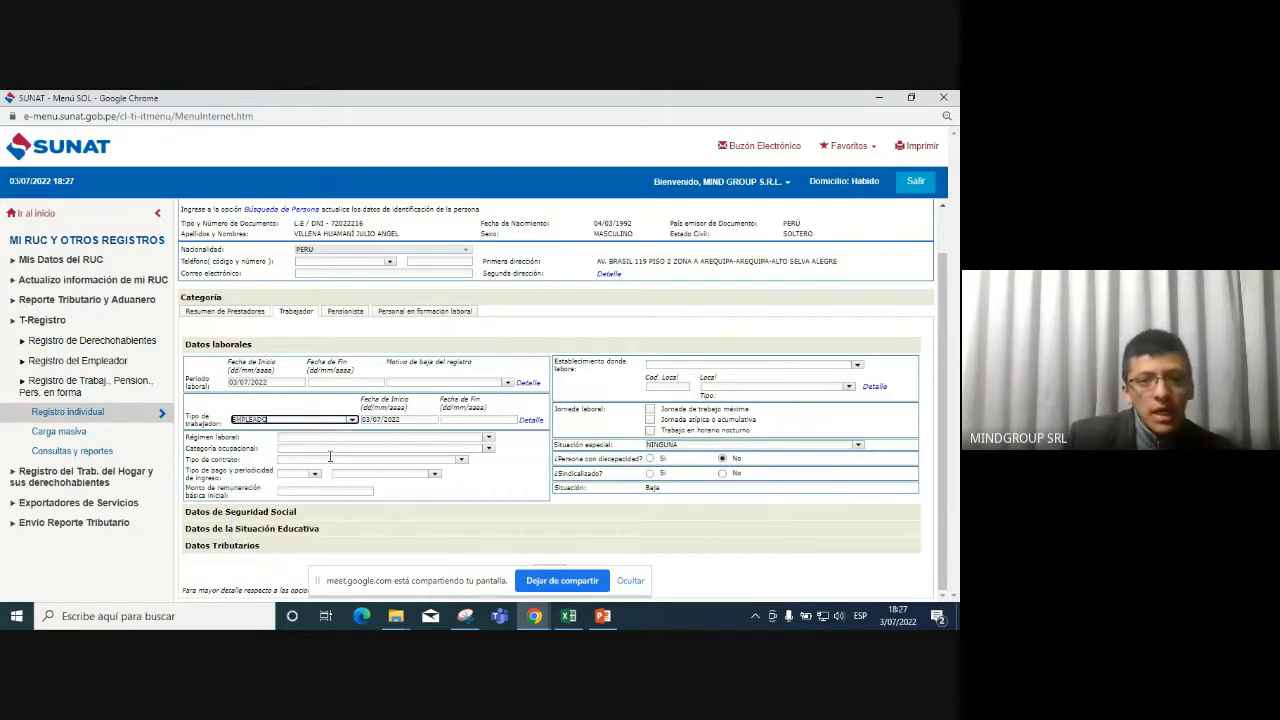
click(400, 420)
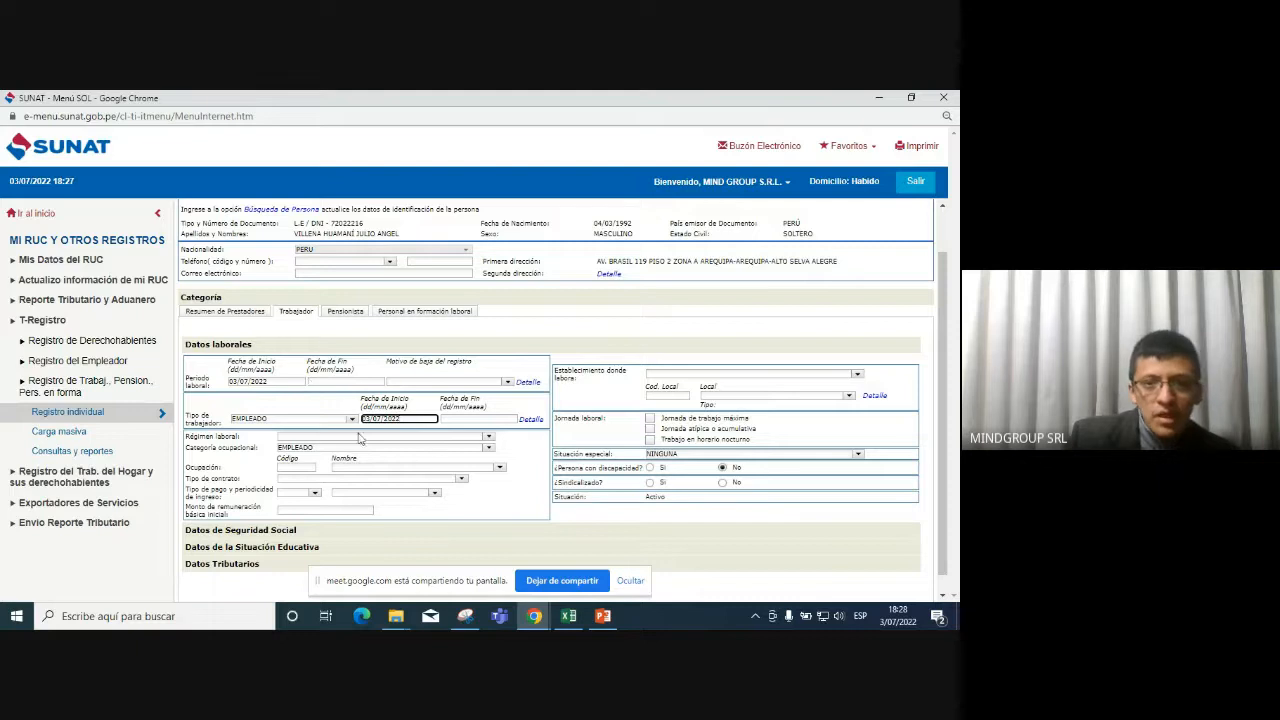
click(489, 438)
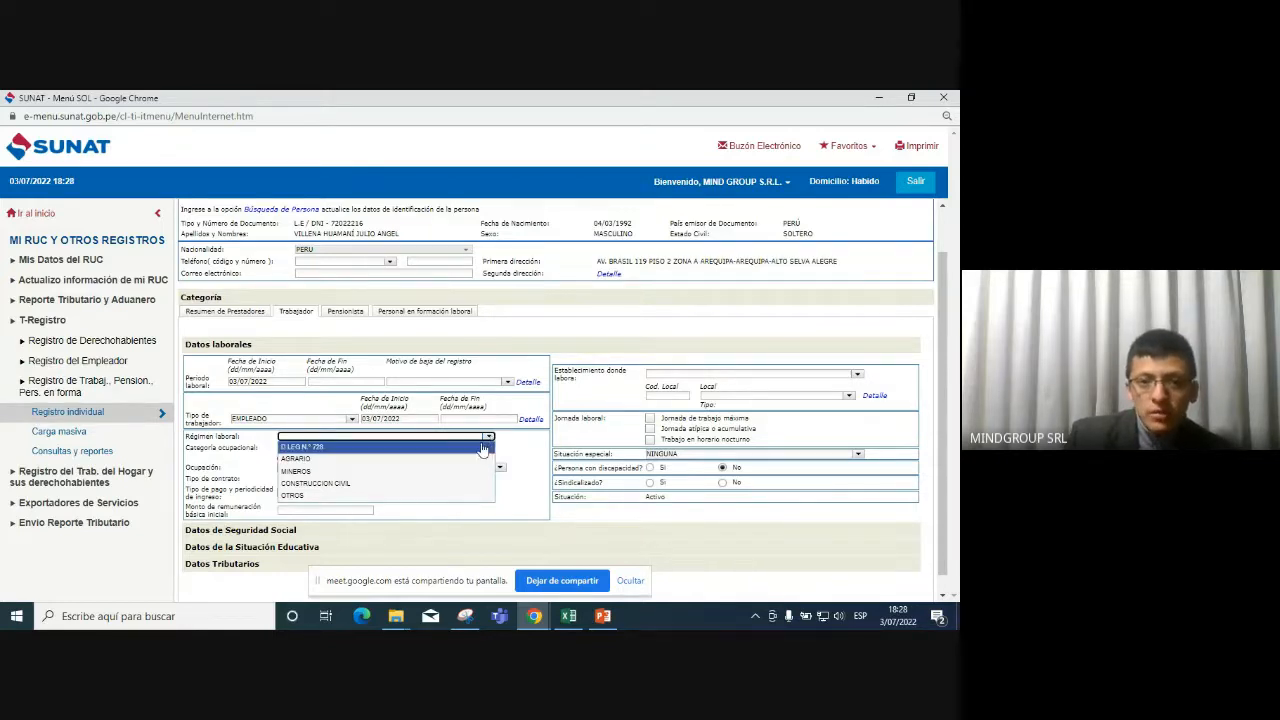
Set the labor regime to D.LEG N° 728.
click(447, 496)
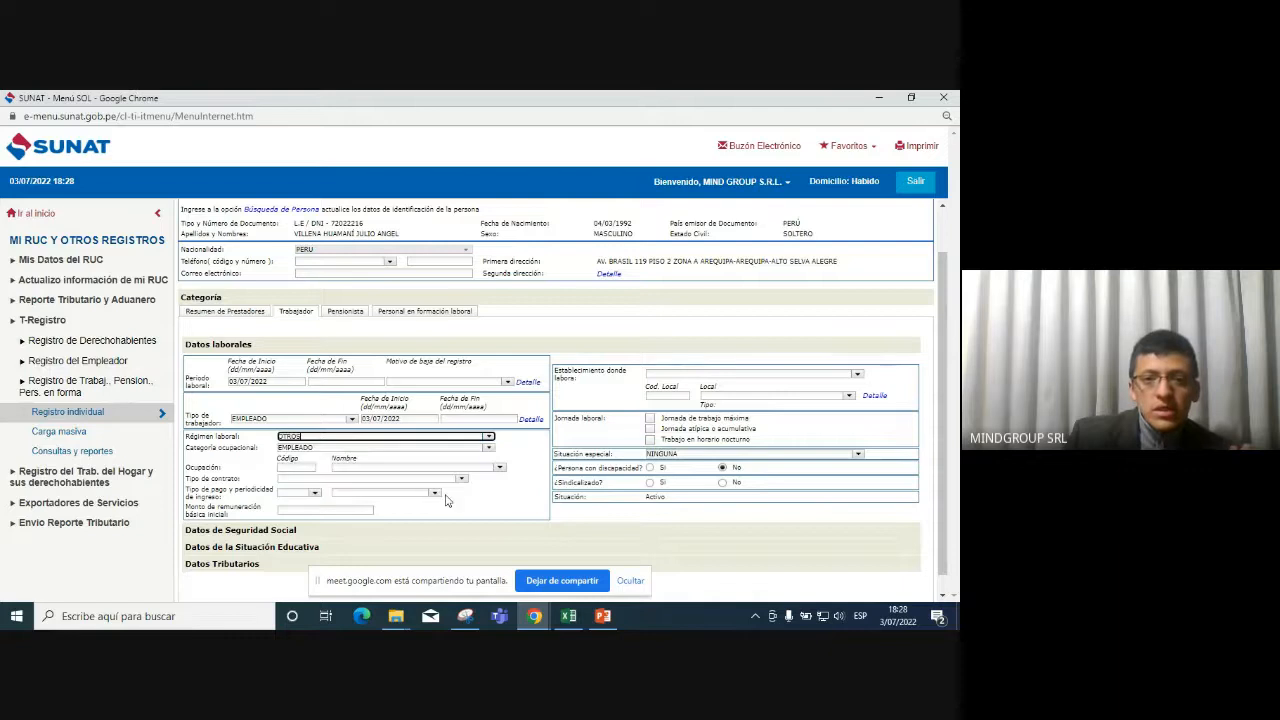
click(487, 437)
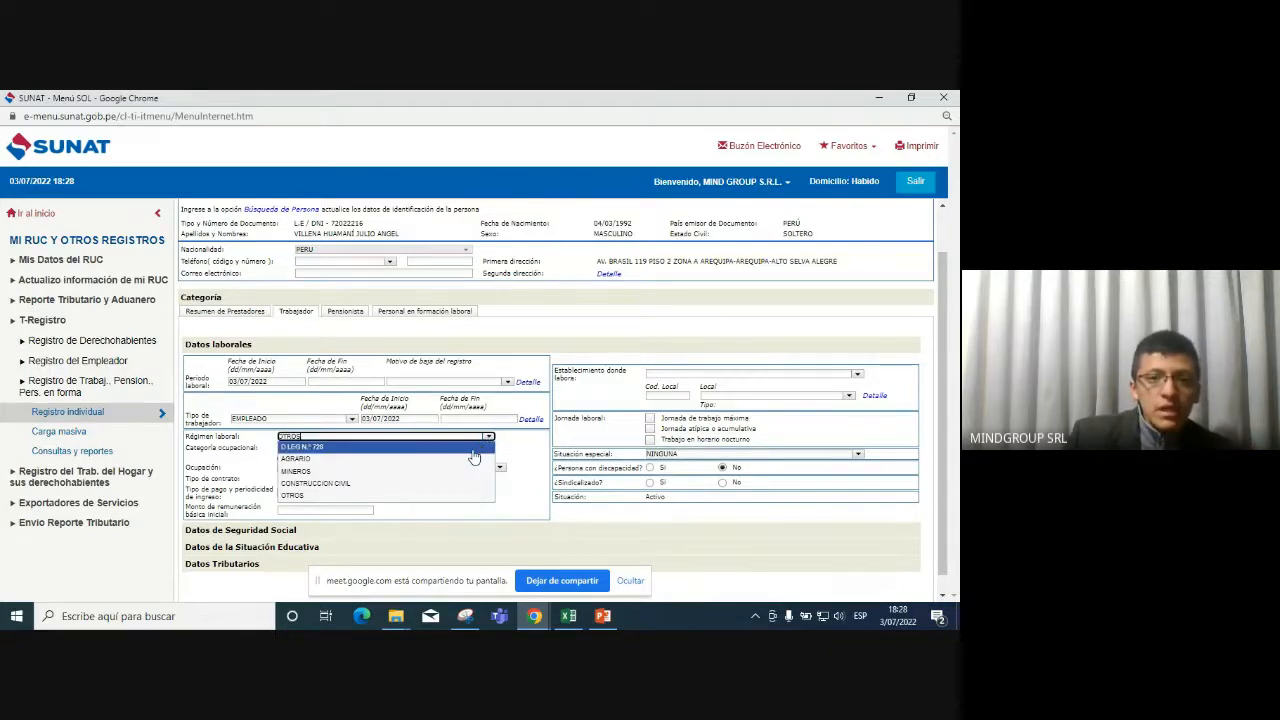
click(472, 447)
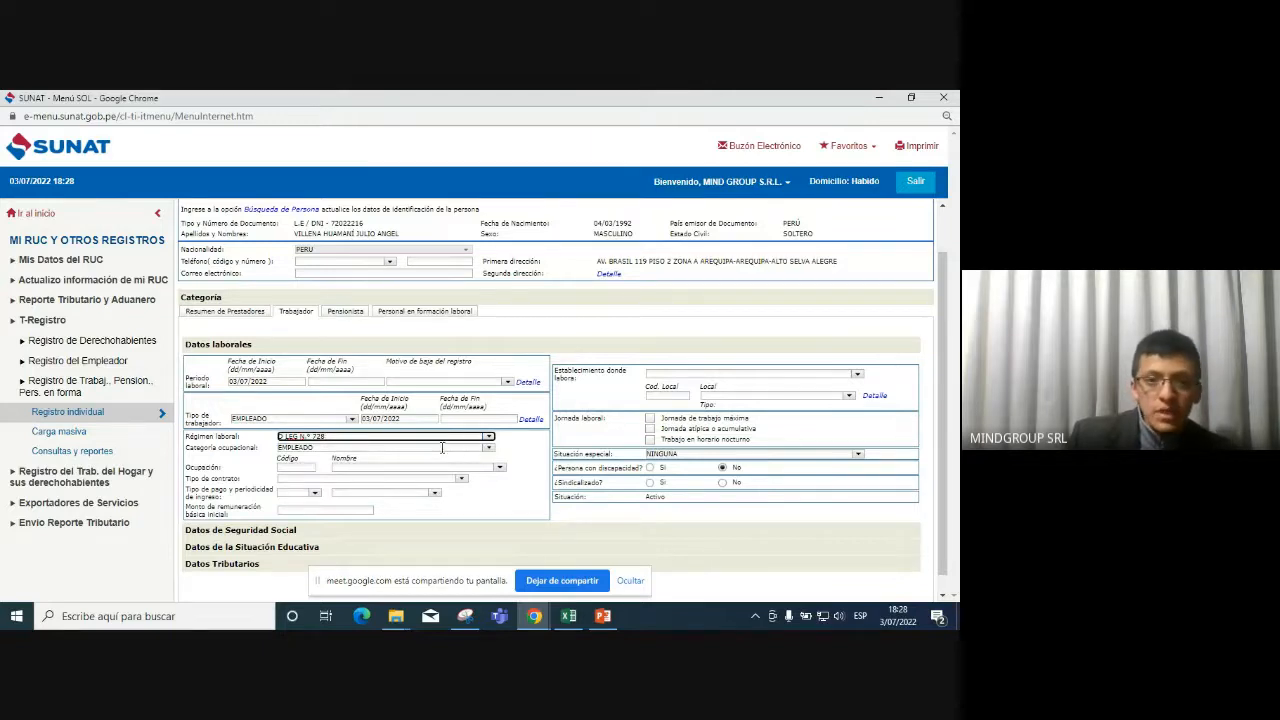
Search the occupation list for 'conta' and select CONTADOR, EMPRESA (code 251008).
click(297, 467)
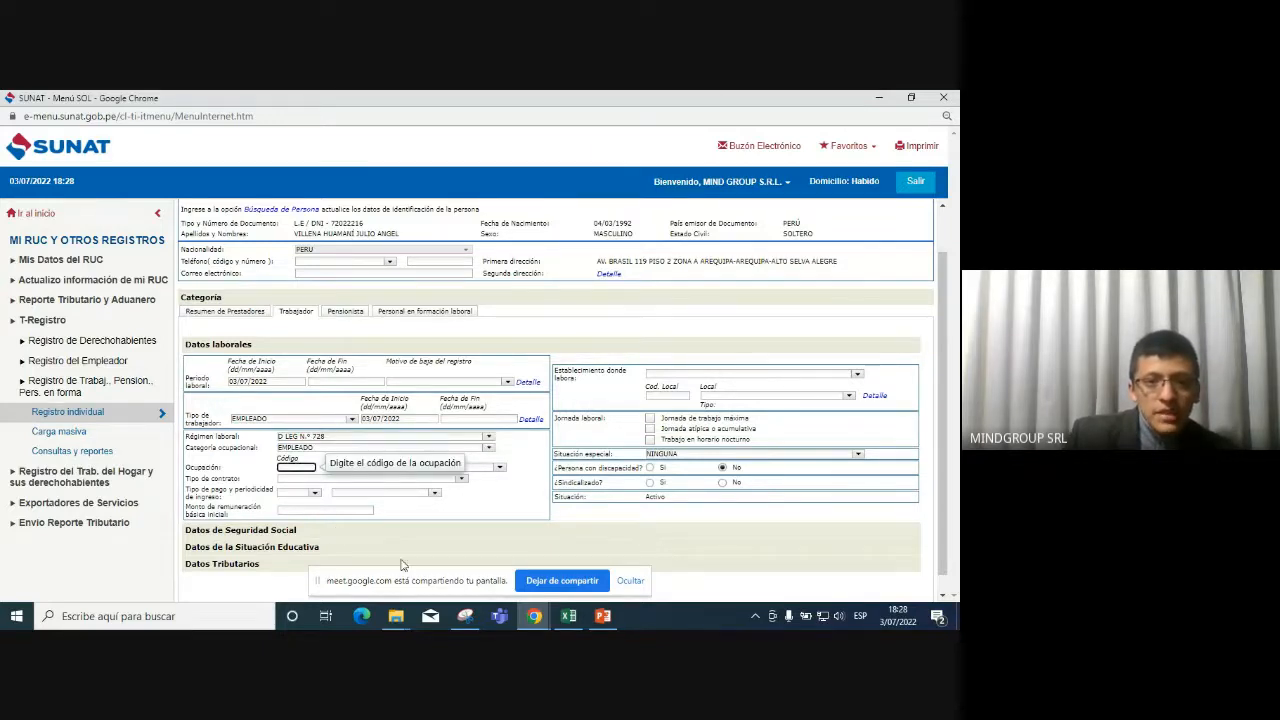
click(499, 468)
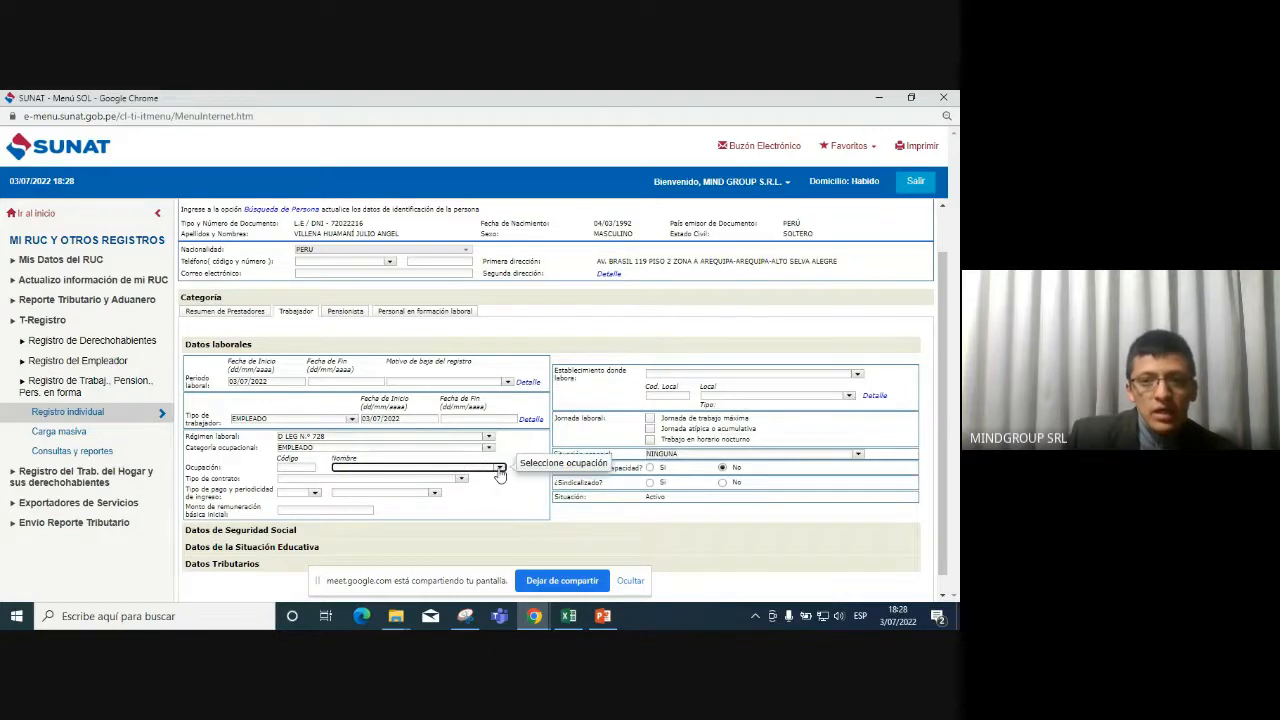
click(499, 469)
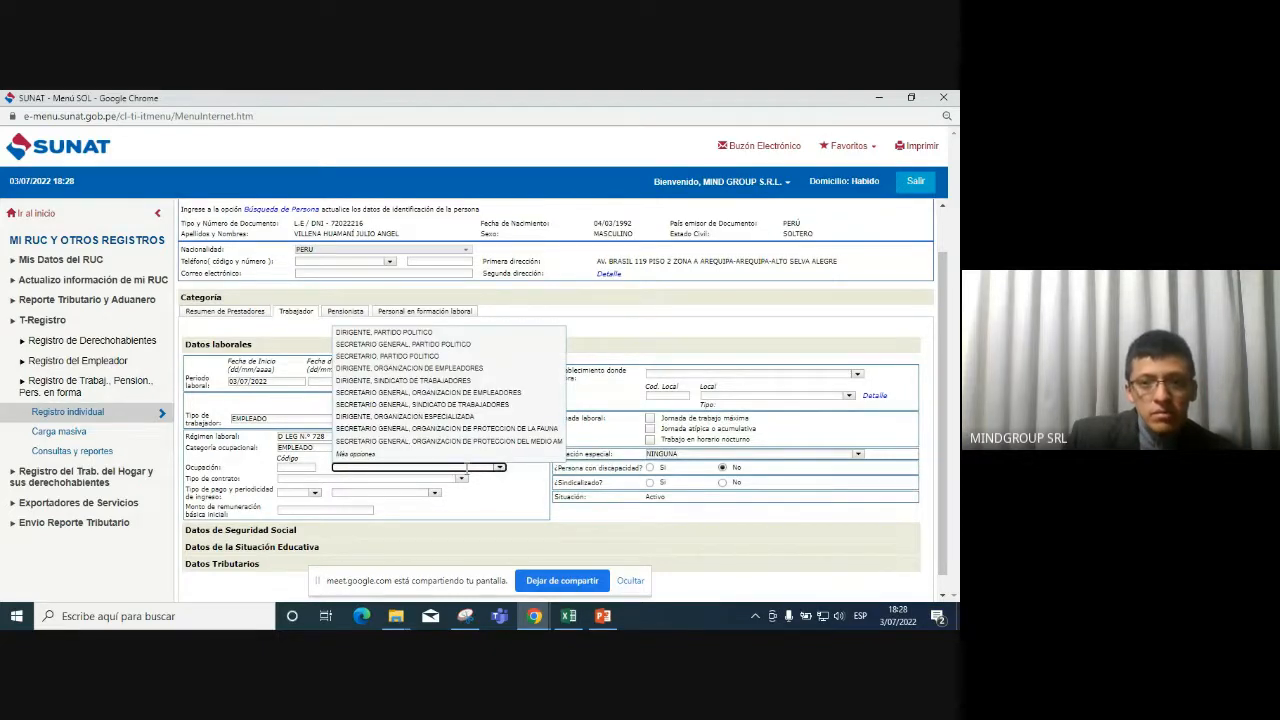
click(290, 467)
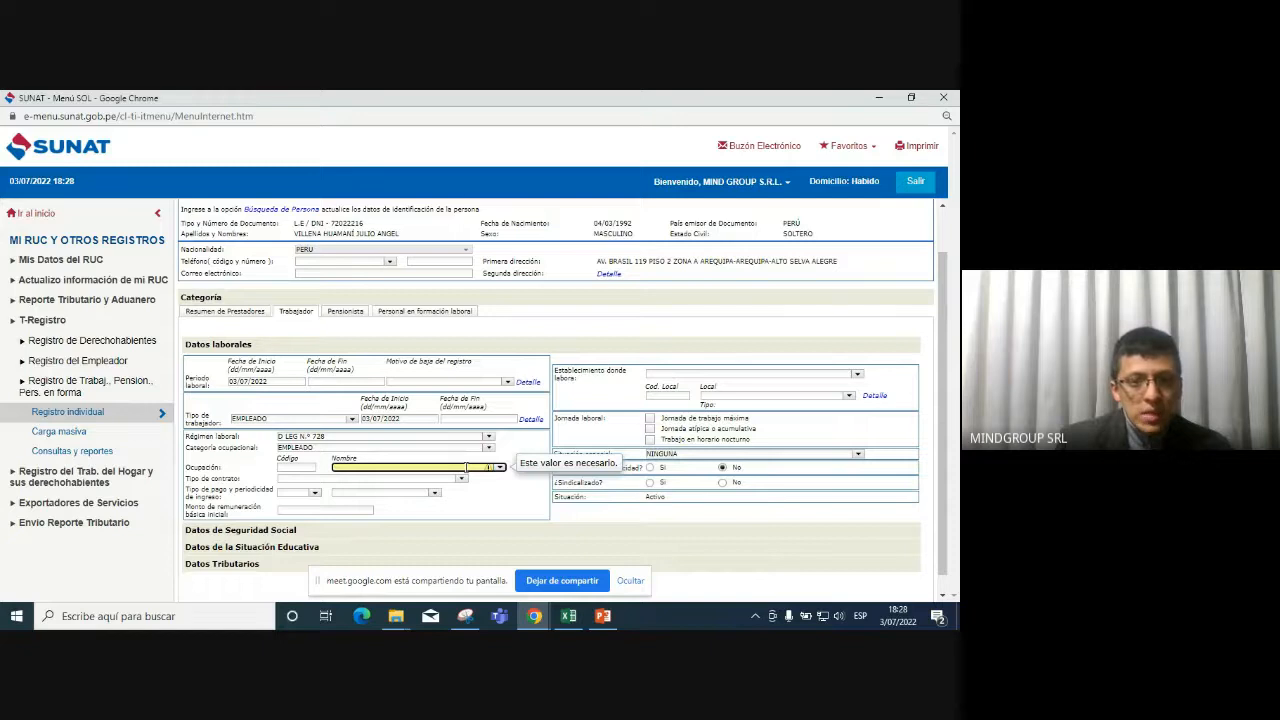
click(290, 469)
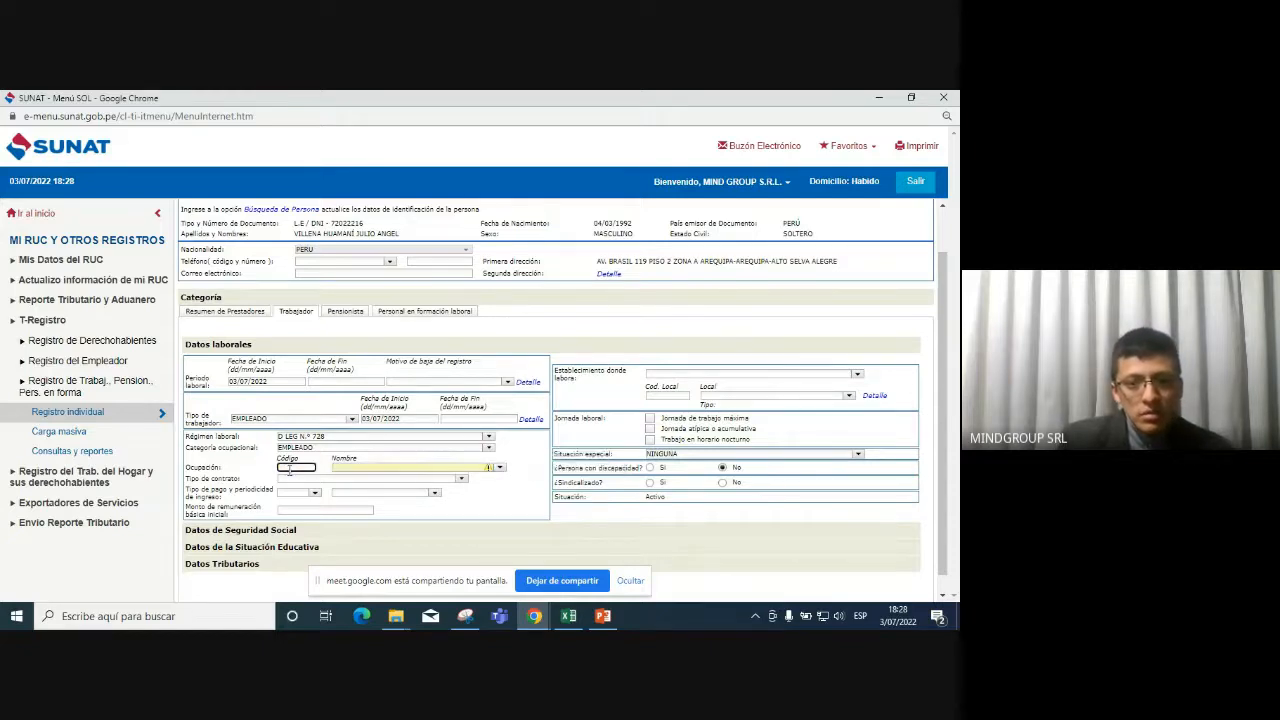
click(451, 466)
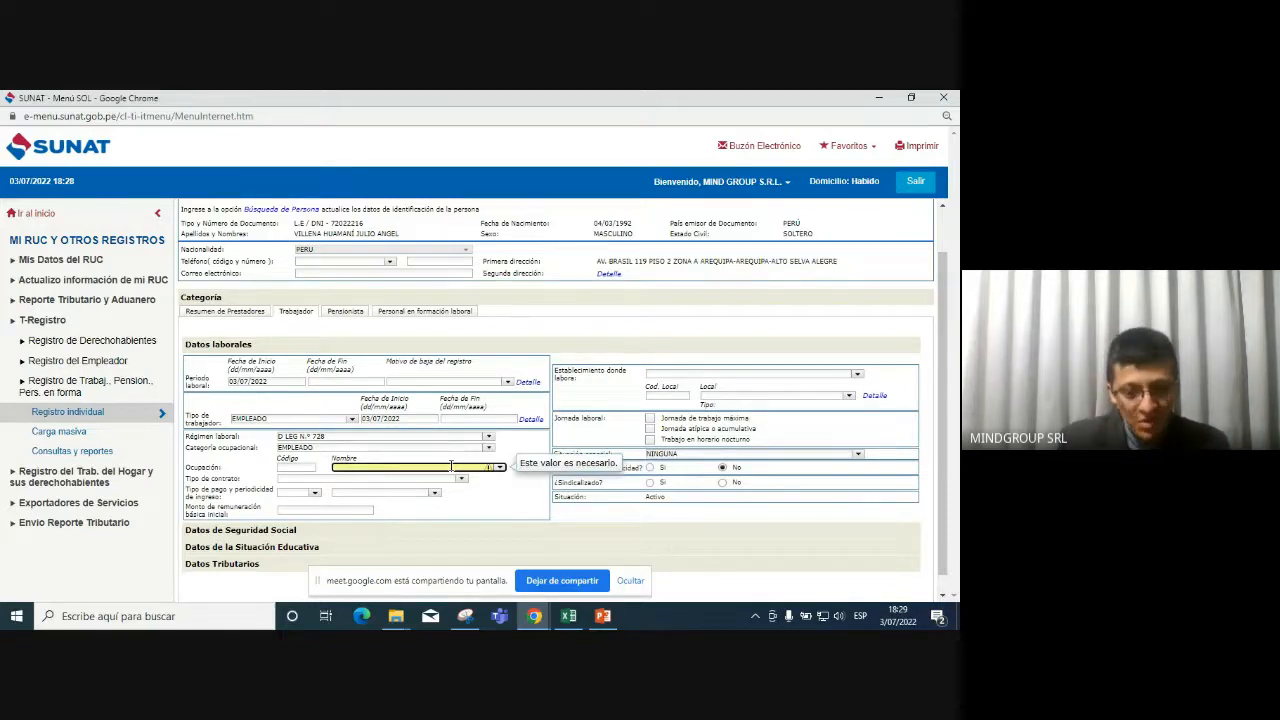
click(451, 466)
click(451, 466)
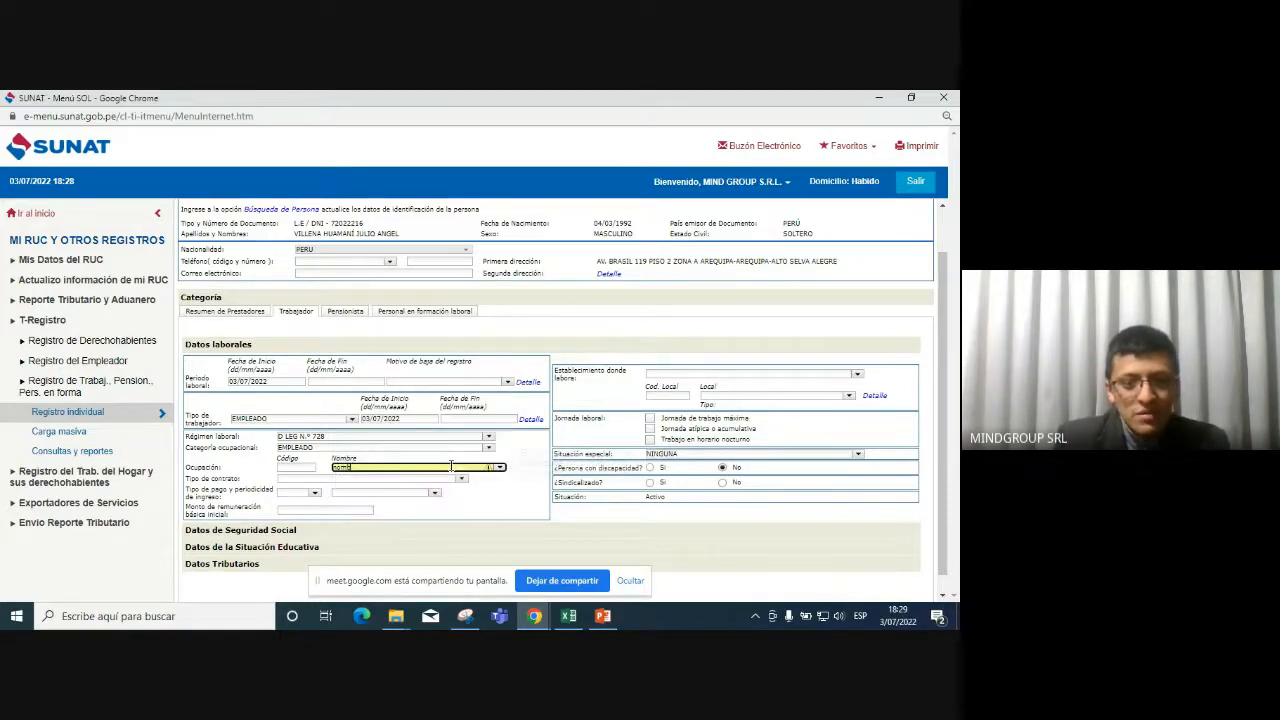
click(451, 466)
text(con)
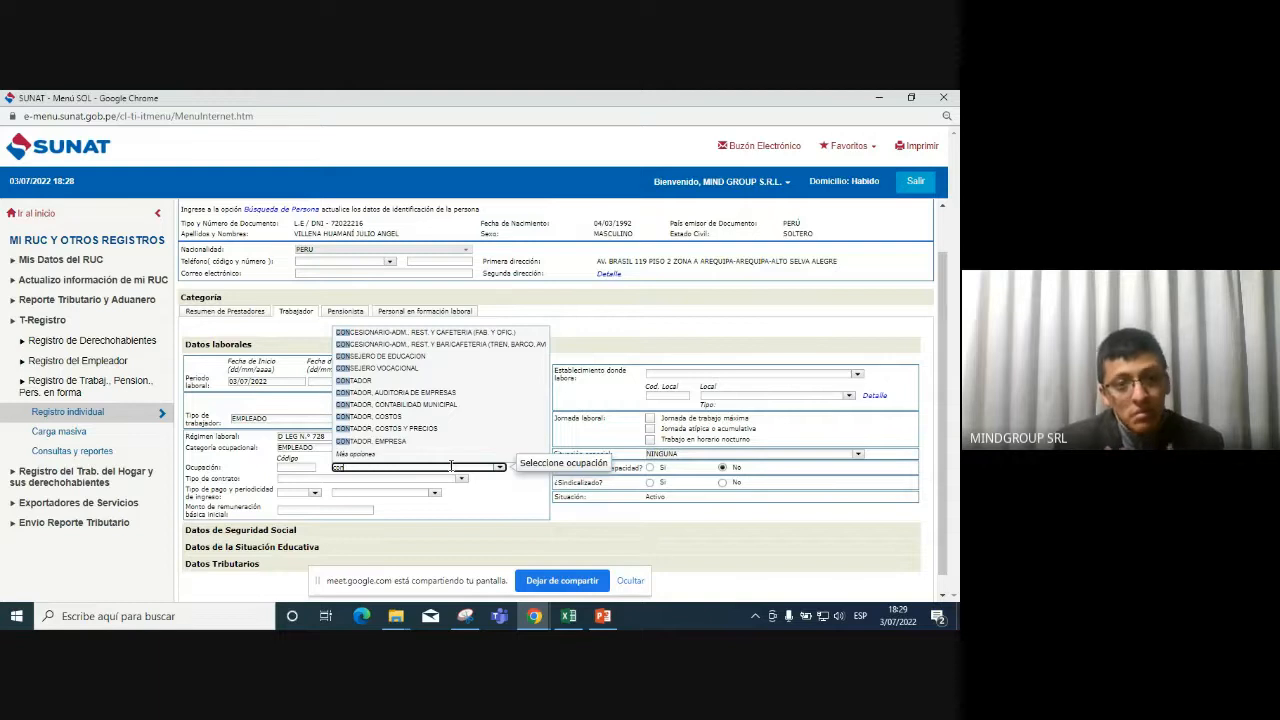
text(ta)
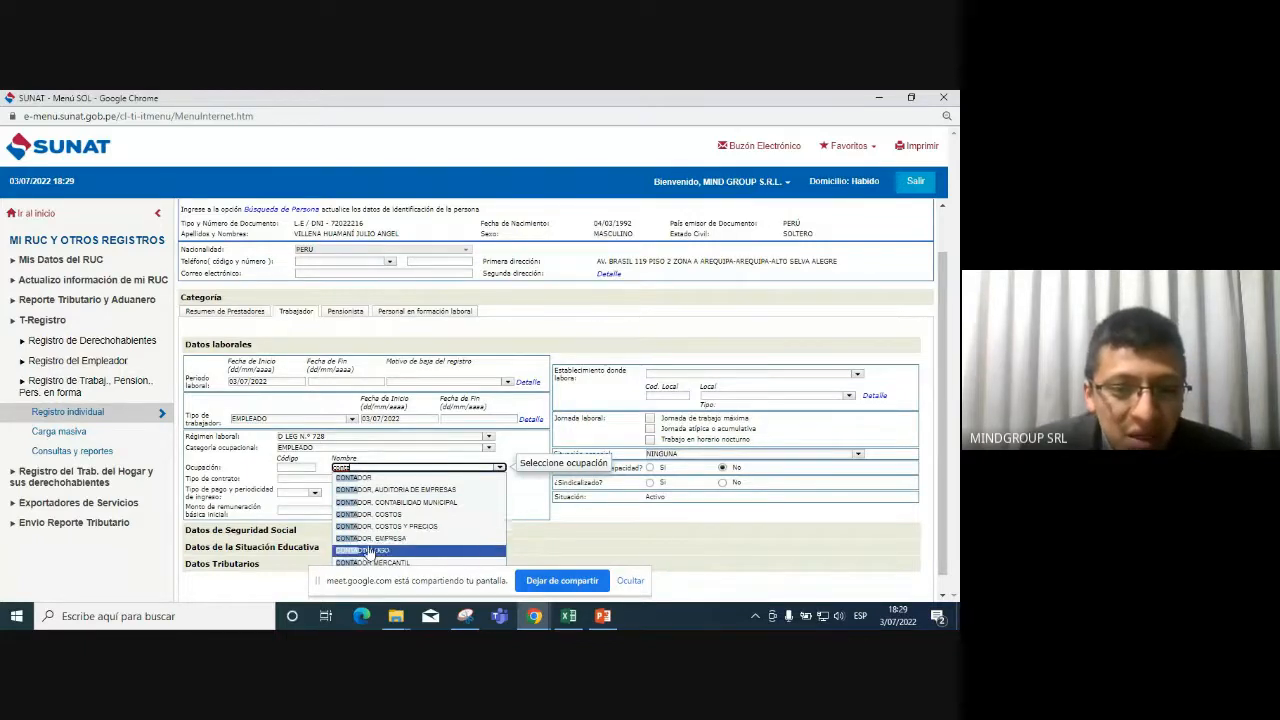
click(388, 541)
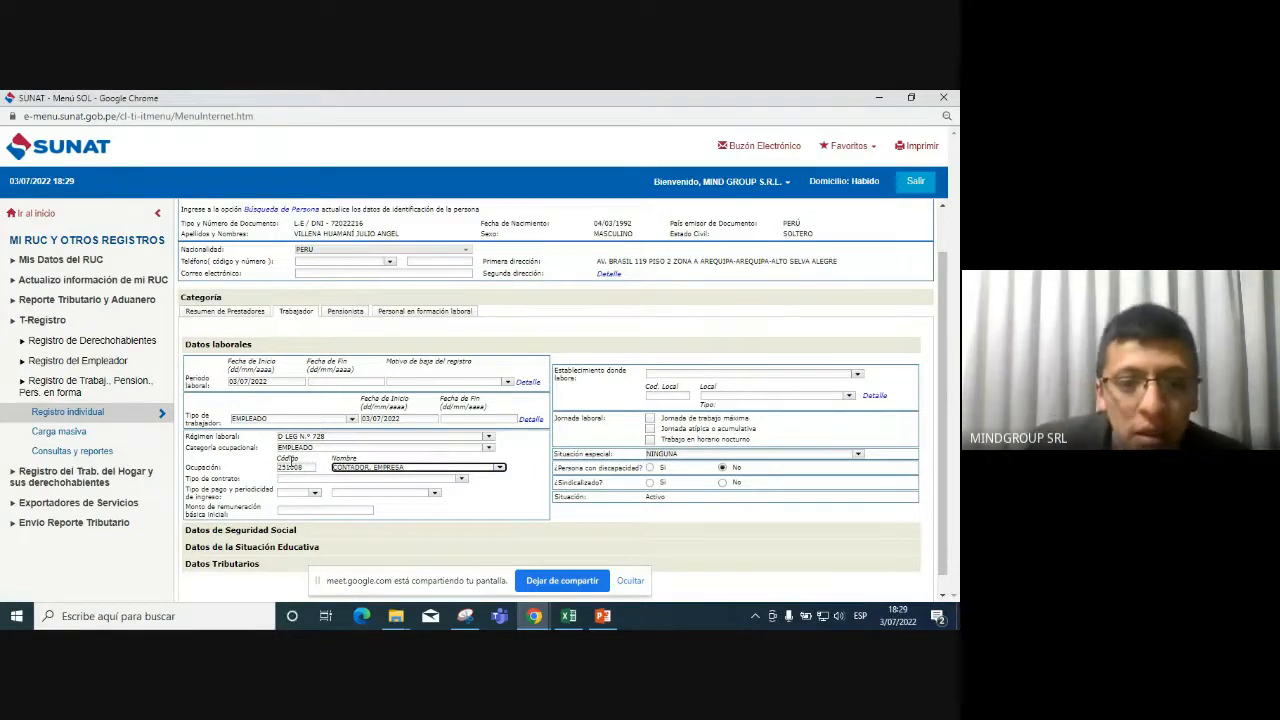
click(461, 480)
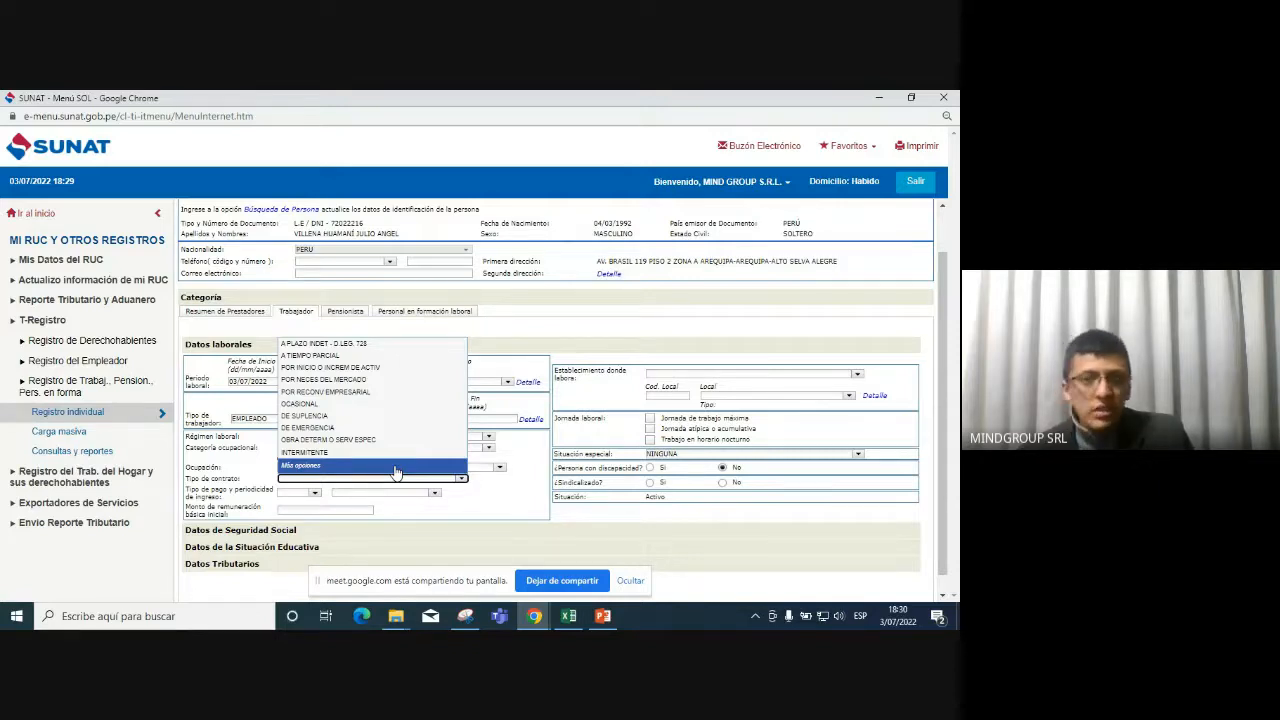
Set the contract type to POR INICIO O INCREM DE ACTIV.
click(343, 368)
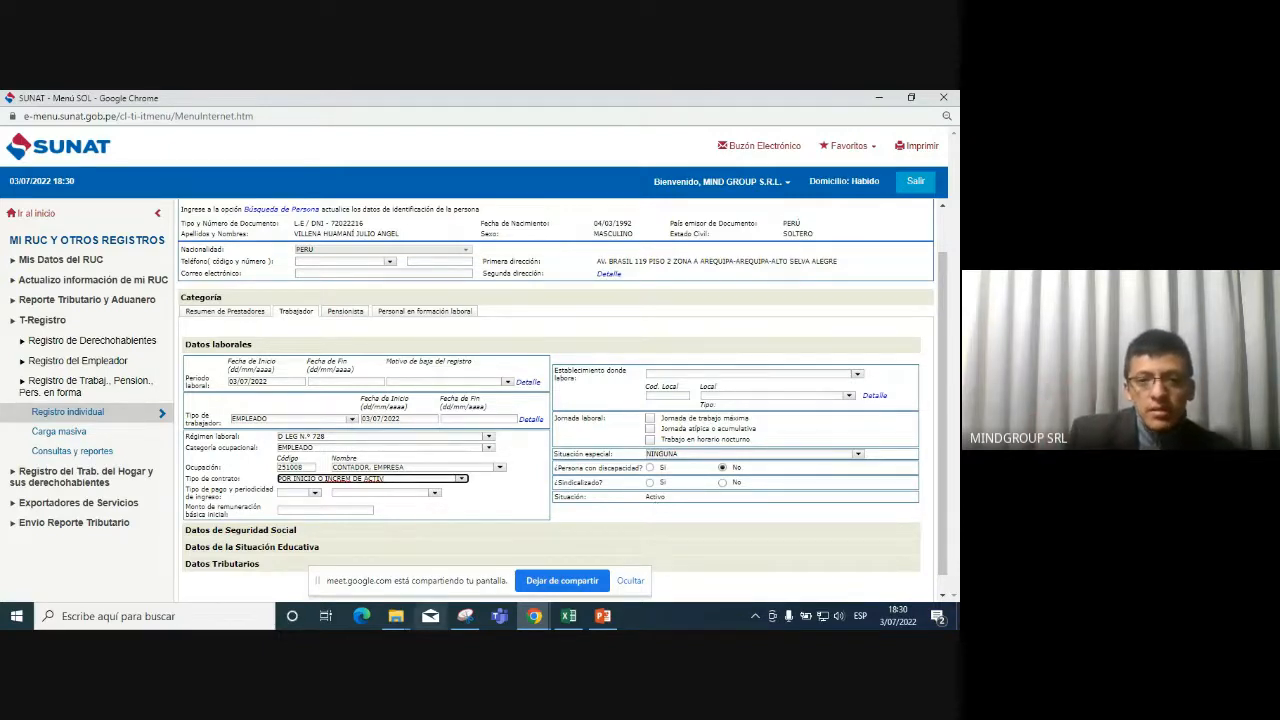
click(315, 493)
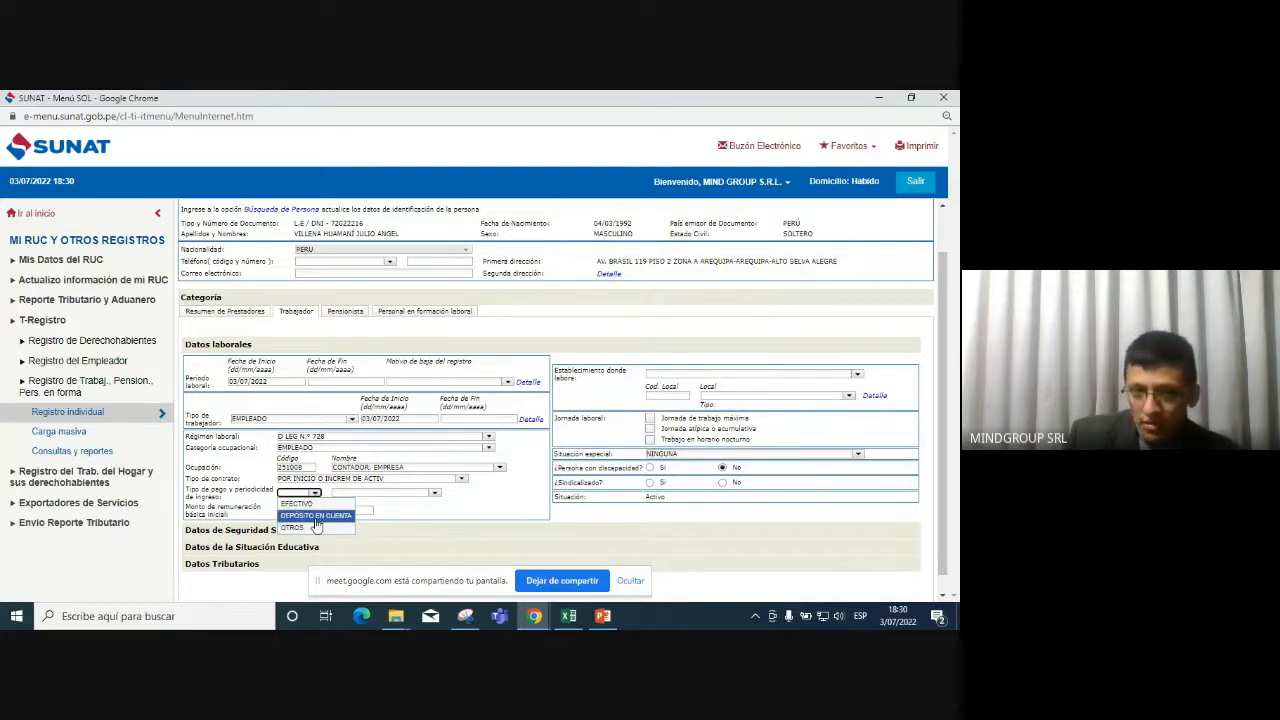
Set the payment type to DEPÓSITO EN CUENTA with MENSUAL periodicity.
click(316, 516)
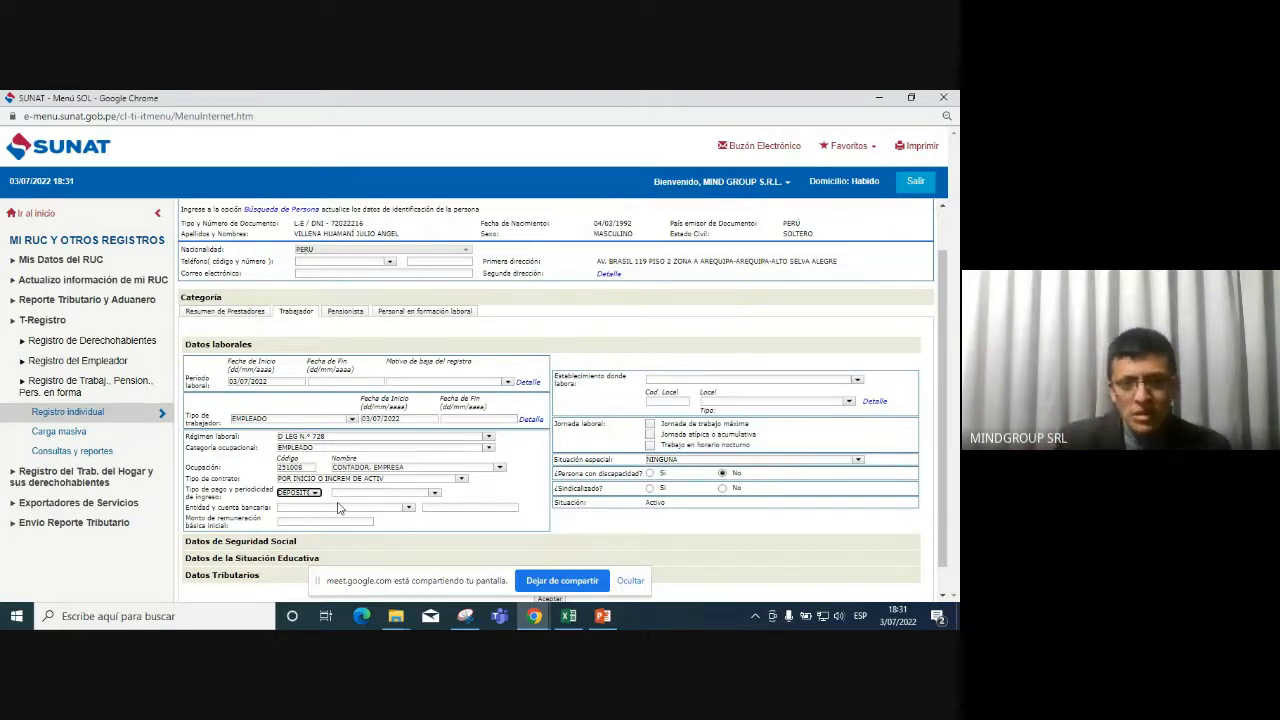
click(312, 493)
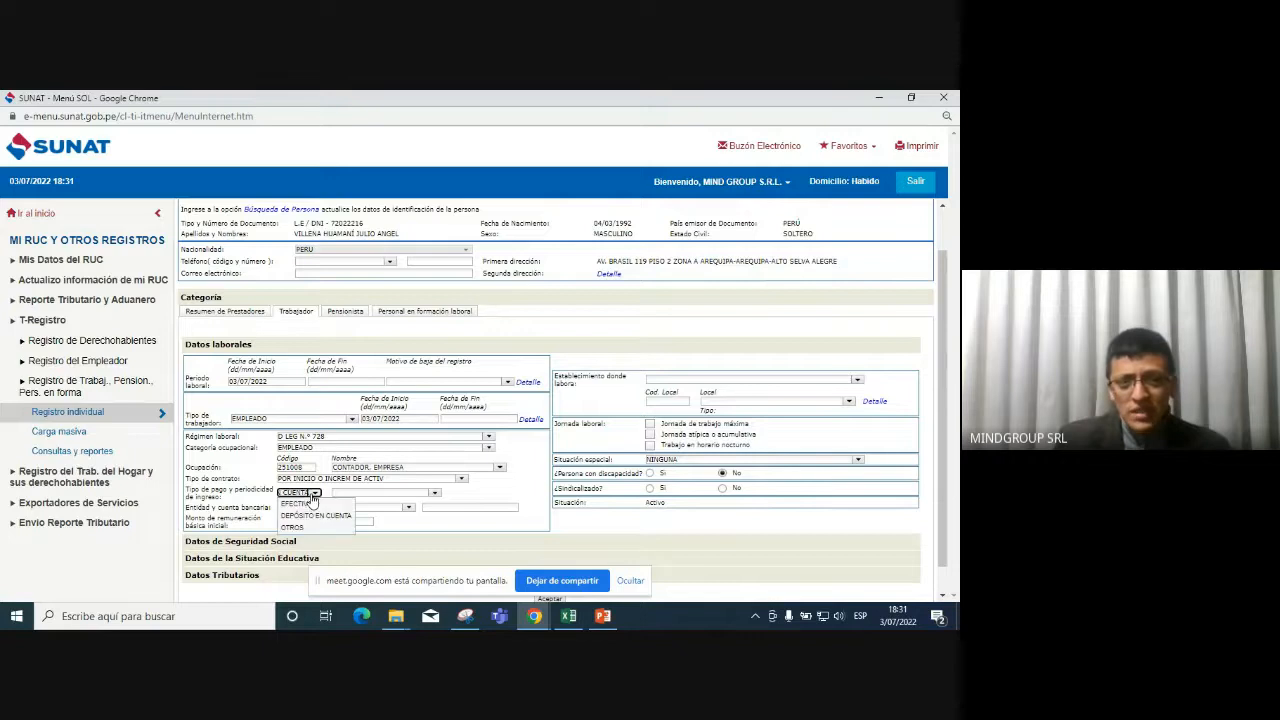
click(362, 492)
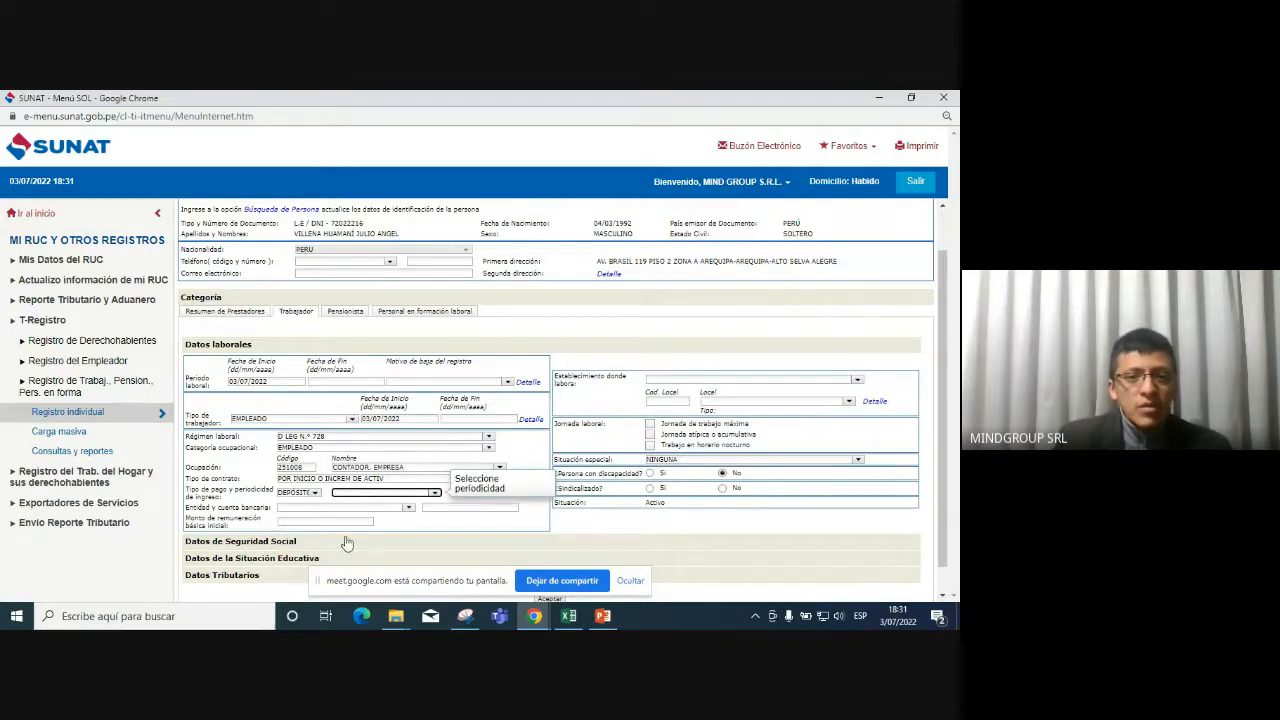
click(435, 493)
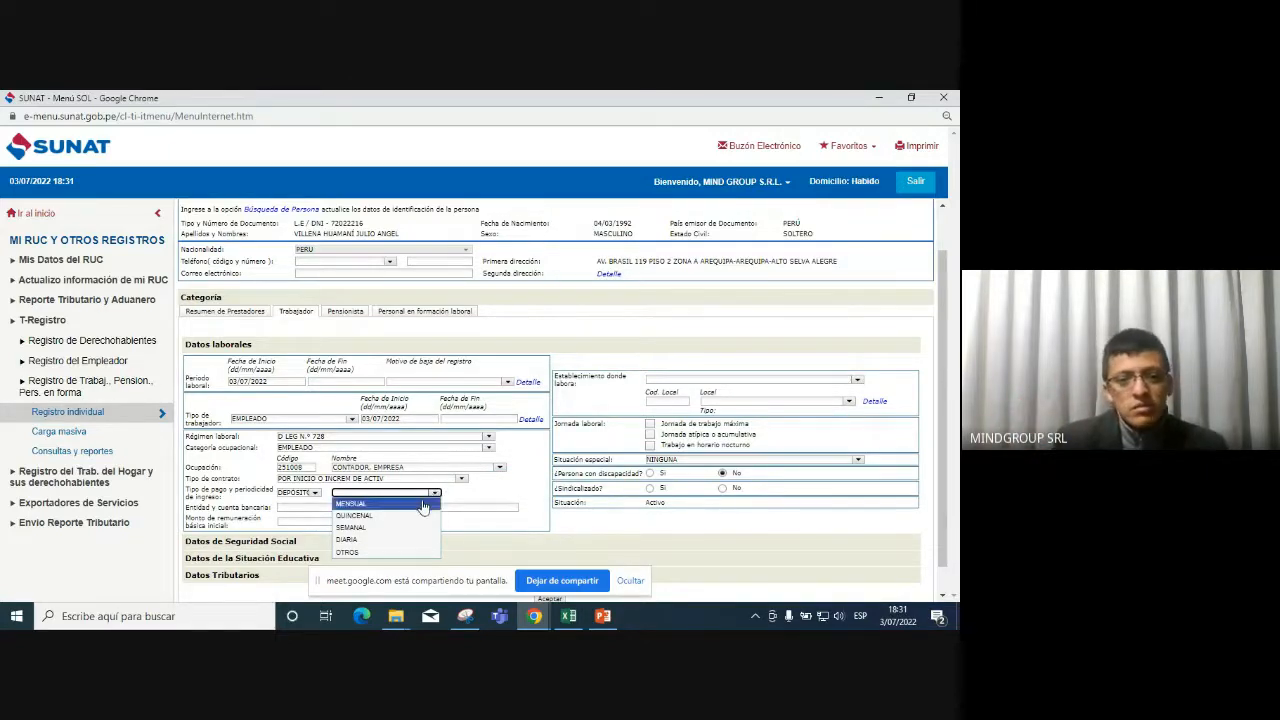
click(421, 504)
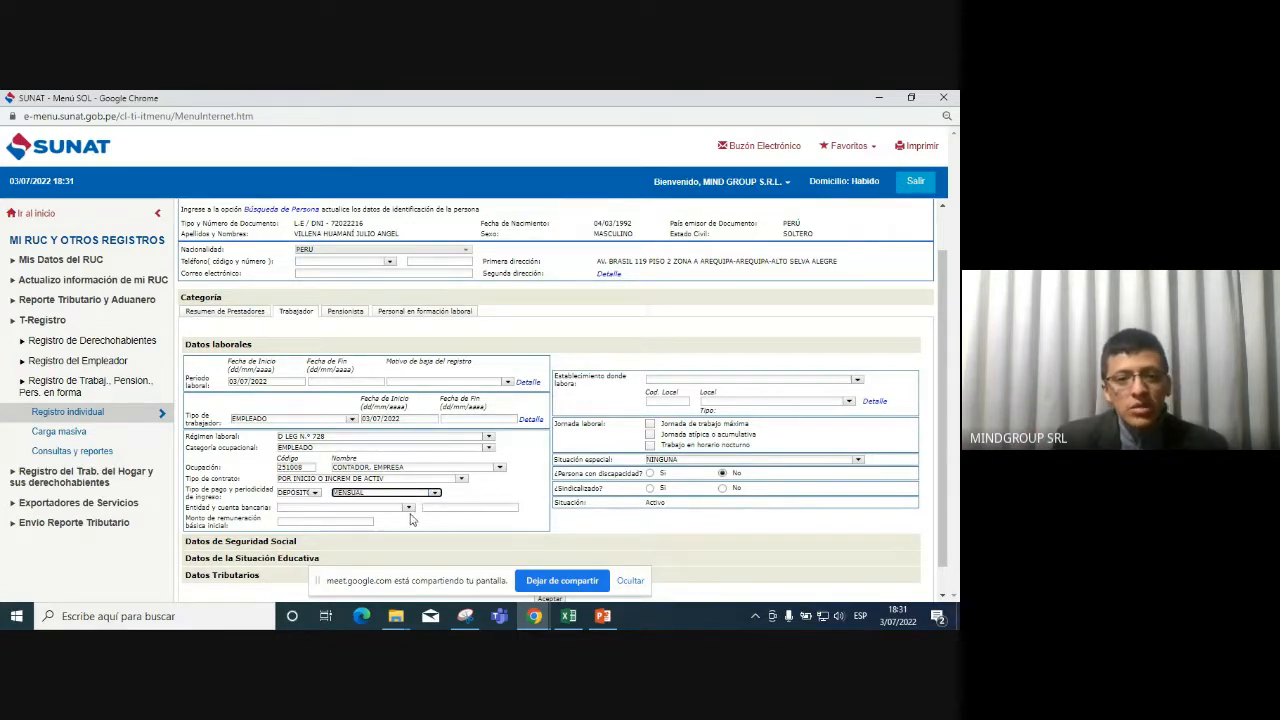
Choose SANTANDER as the bank and enter the worker's bank account number.
click(409, 508)
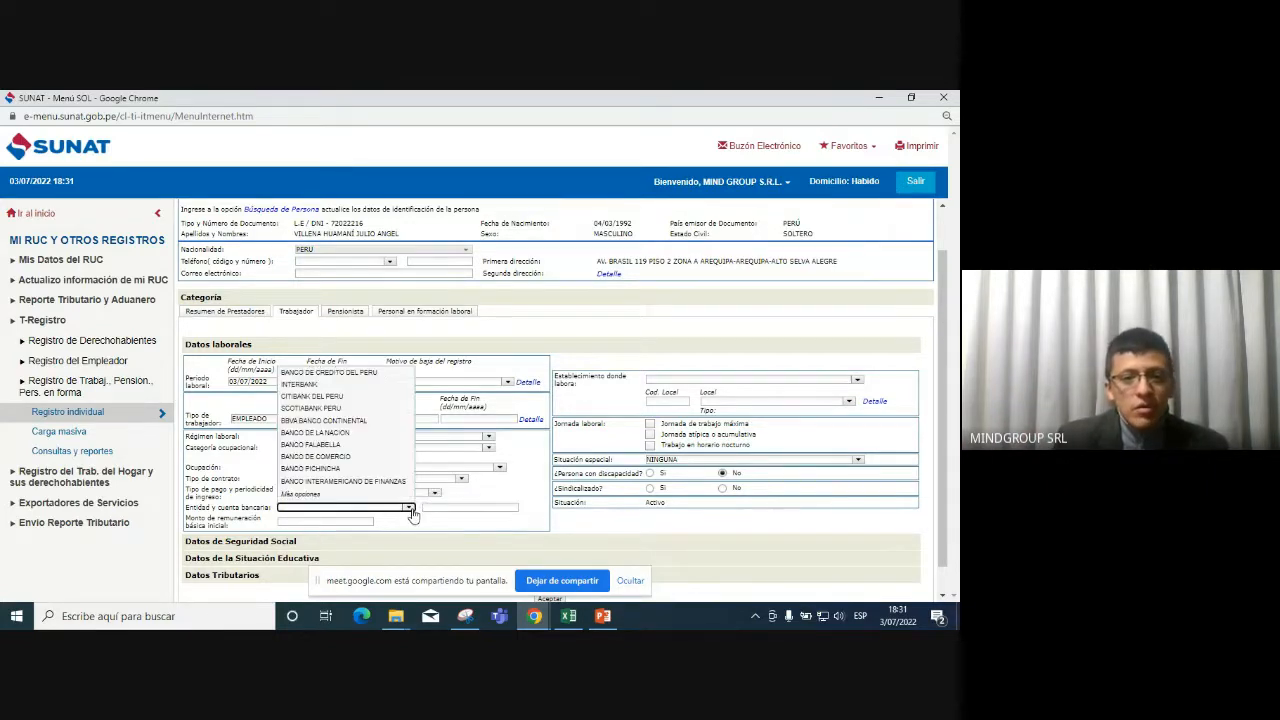
click(373, 495)
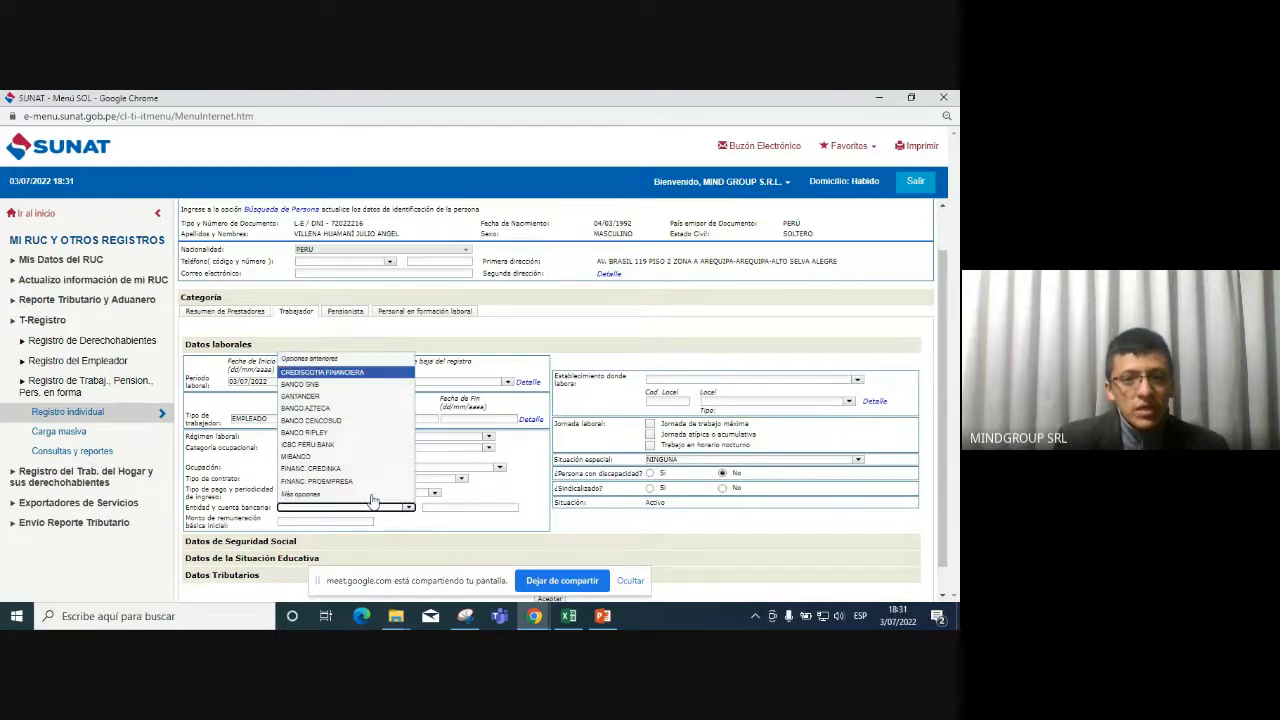
click(367, 397)
click(461, 507)
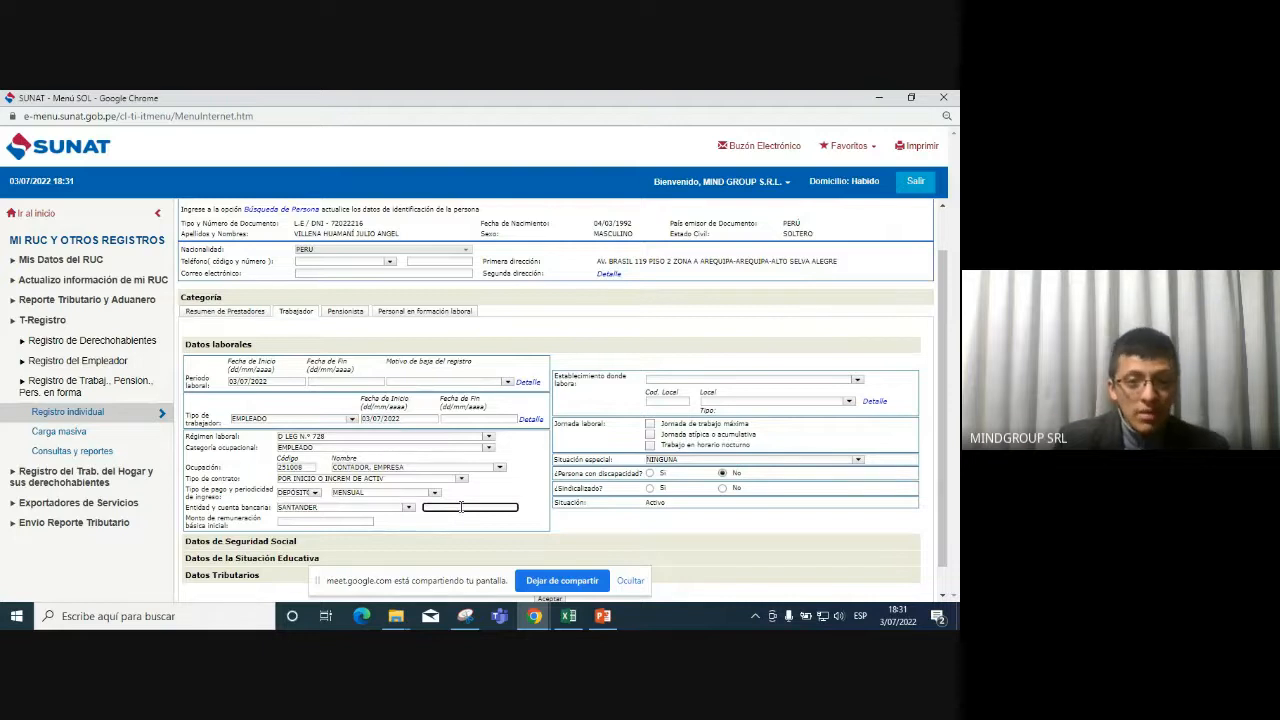
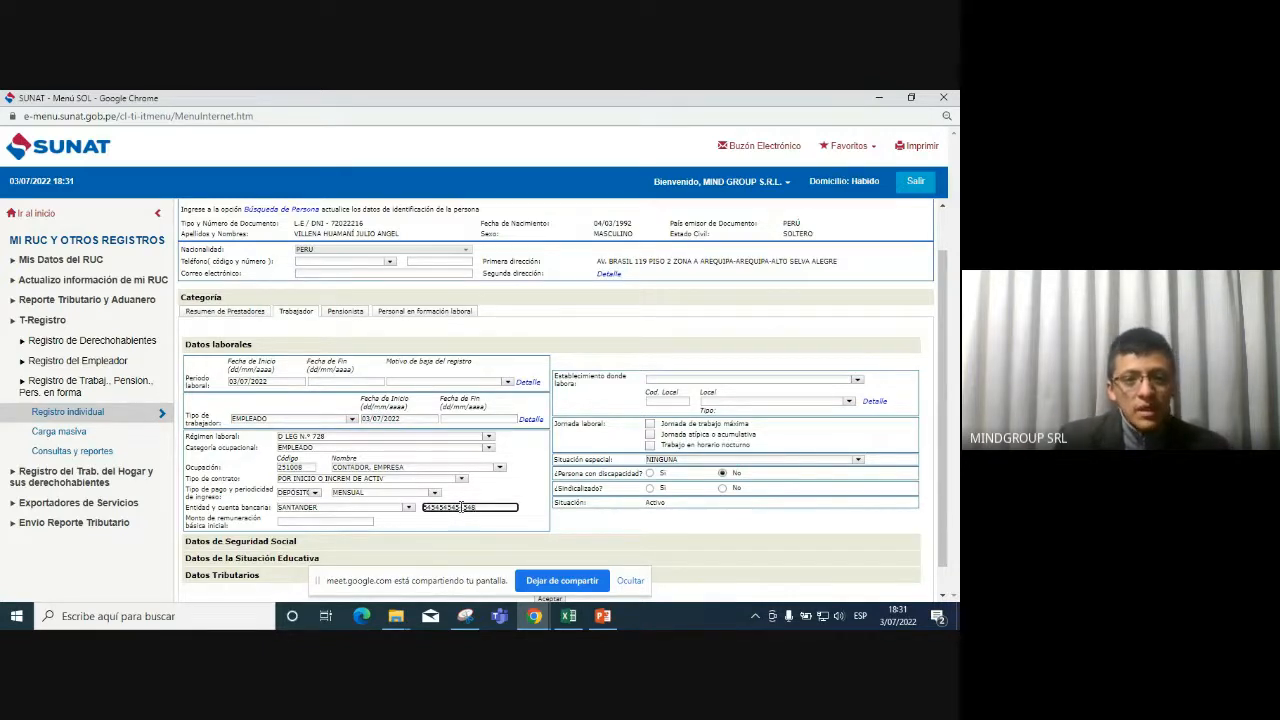
click(366, 521)
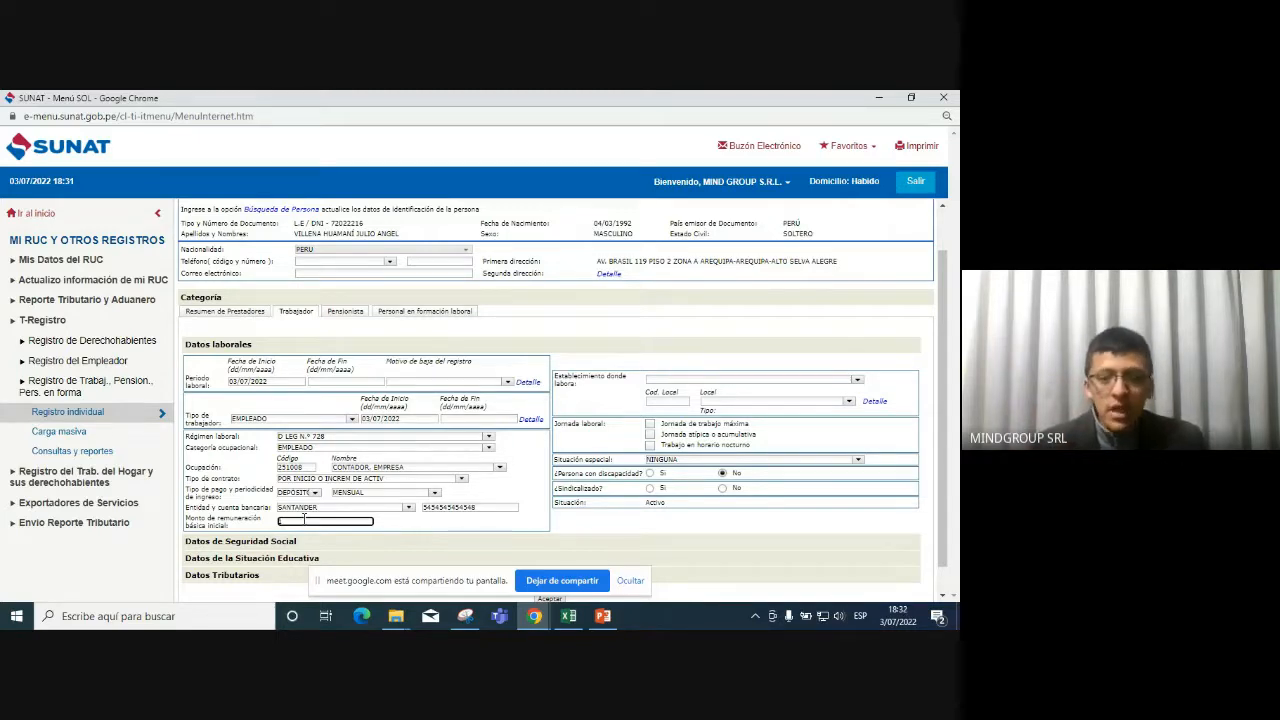
Enter 1025 as the worker's initial basic remuneration and move on to Establecimiento.
text(1025)
key(Return)
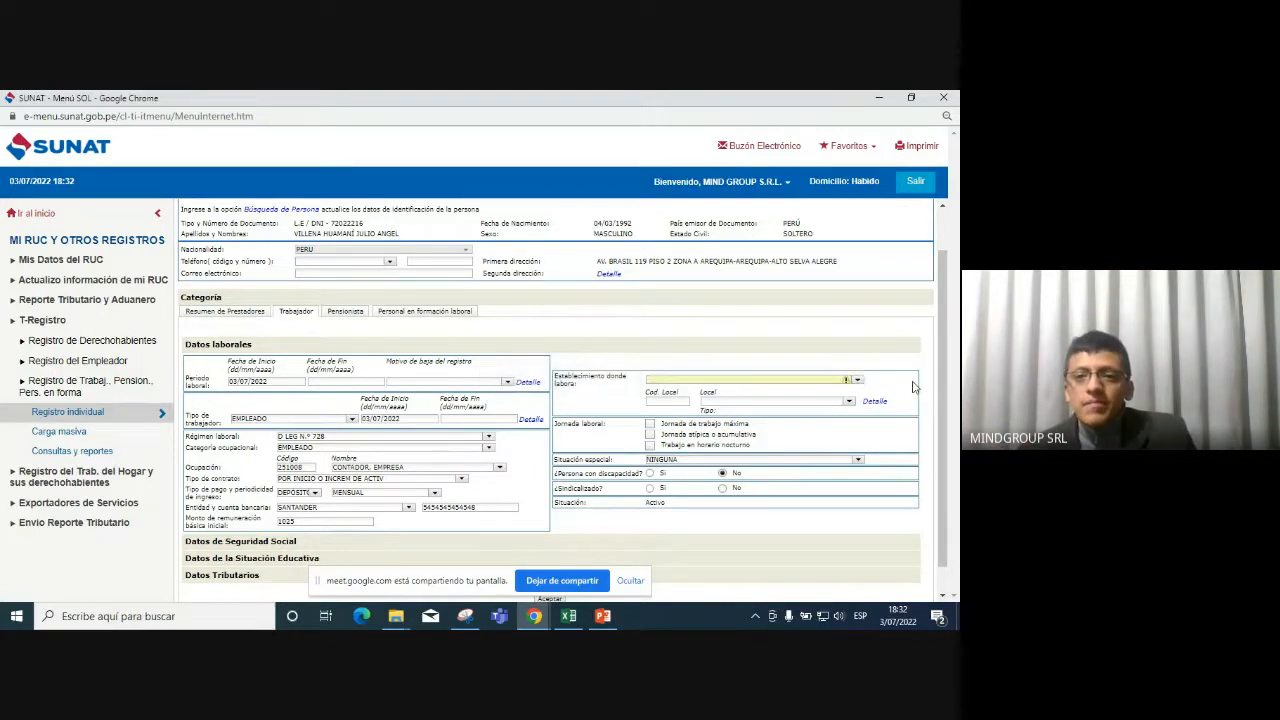
Assign MIND GROUP S.R.L. as the establishment, with the company's registered address as premises.
click(857, 381)
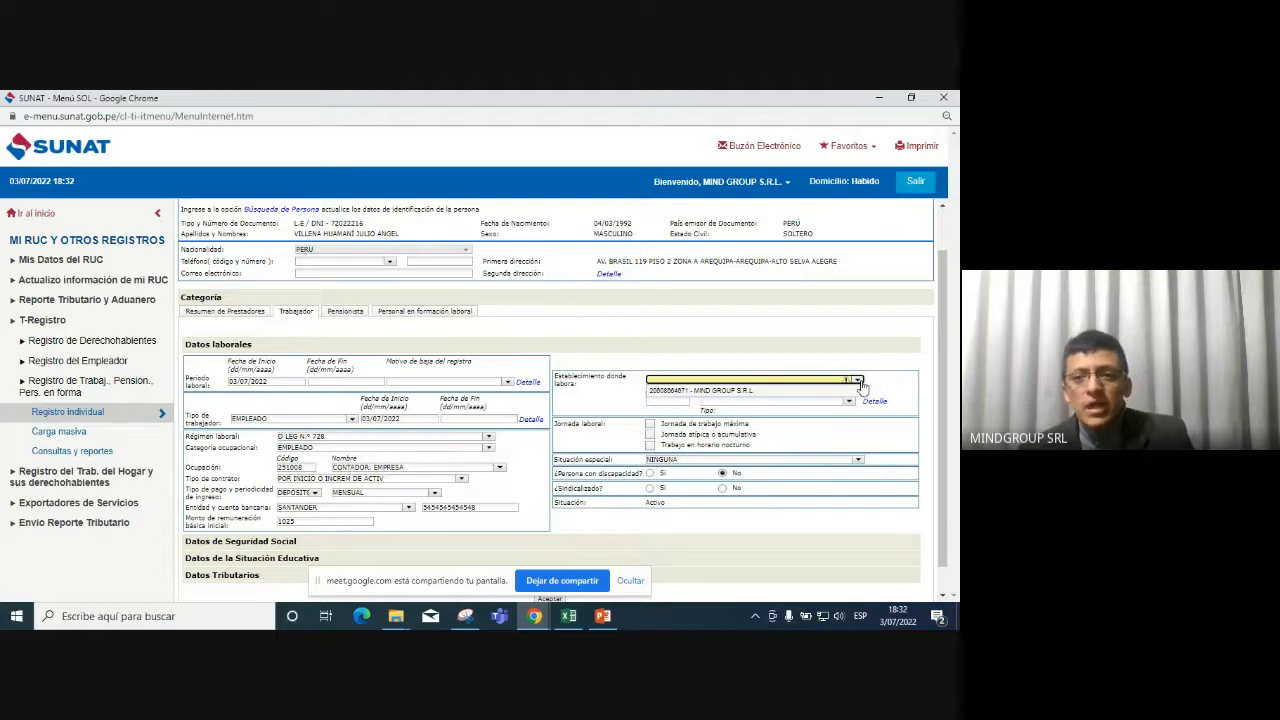
click(843, 390)
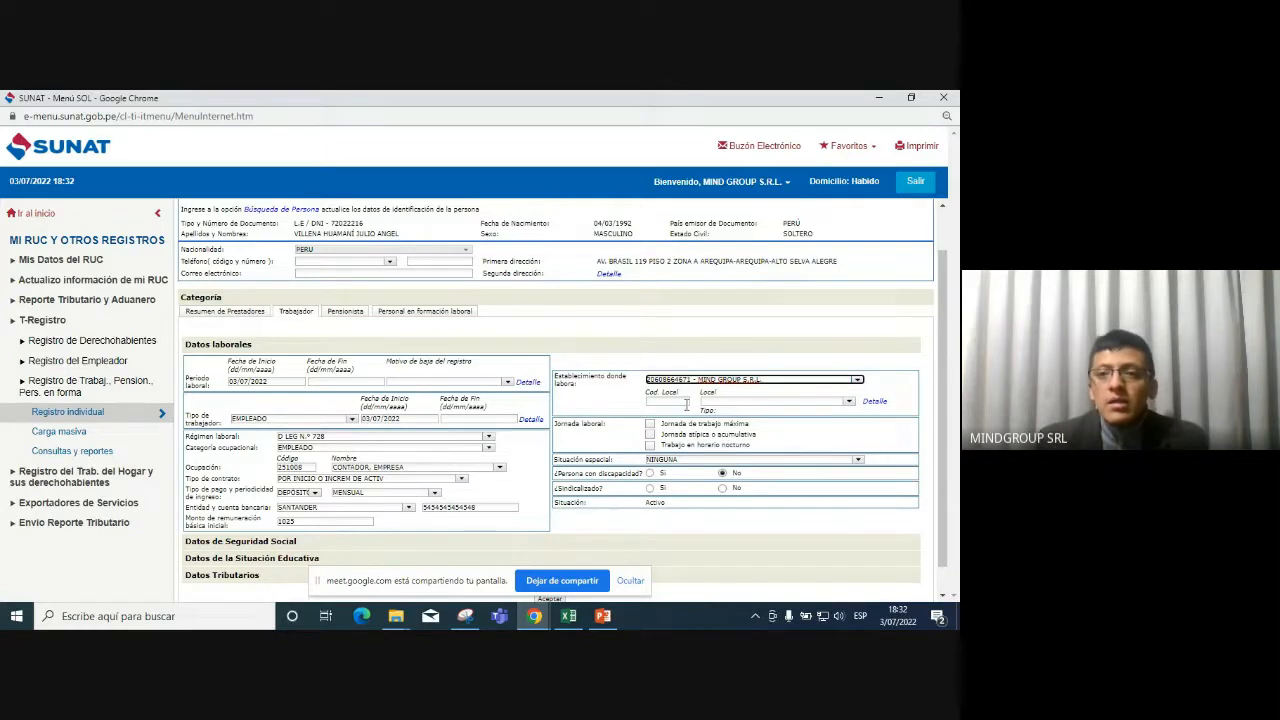
click(840, 400)
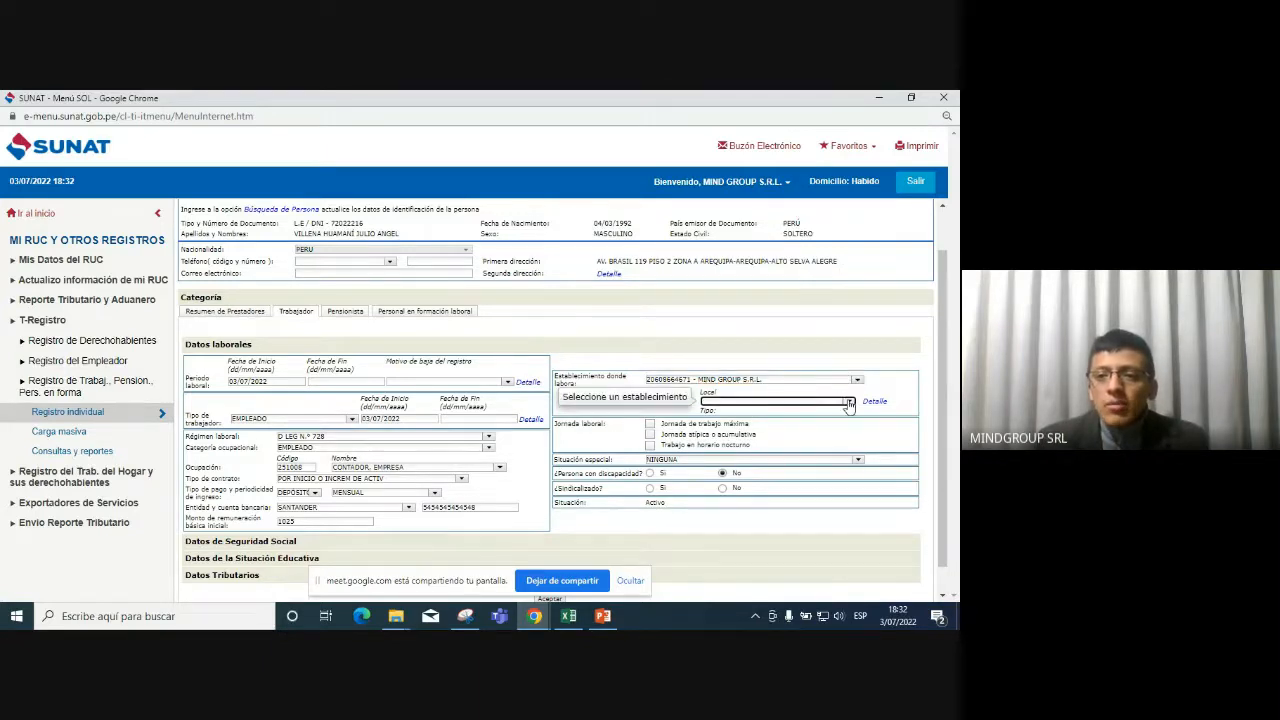
click(845, 401)
click(834, 412)
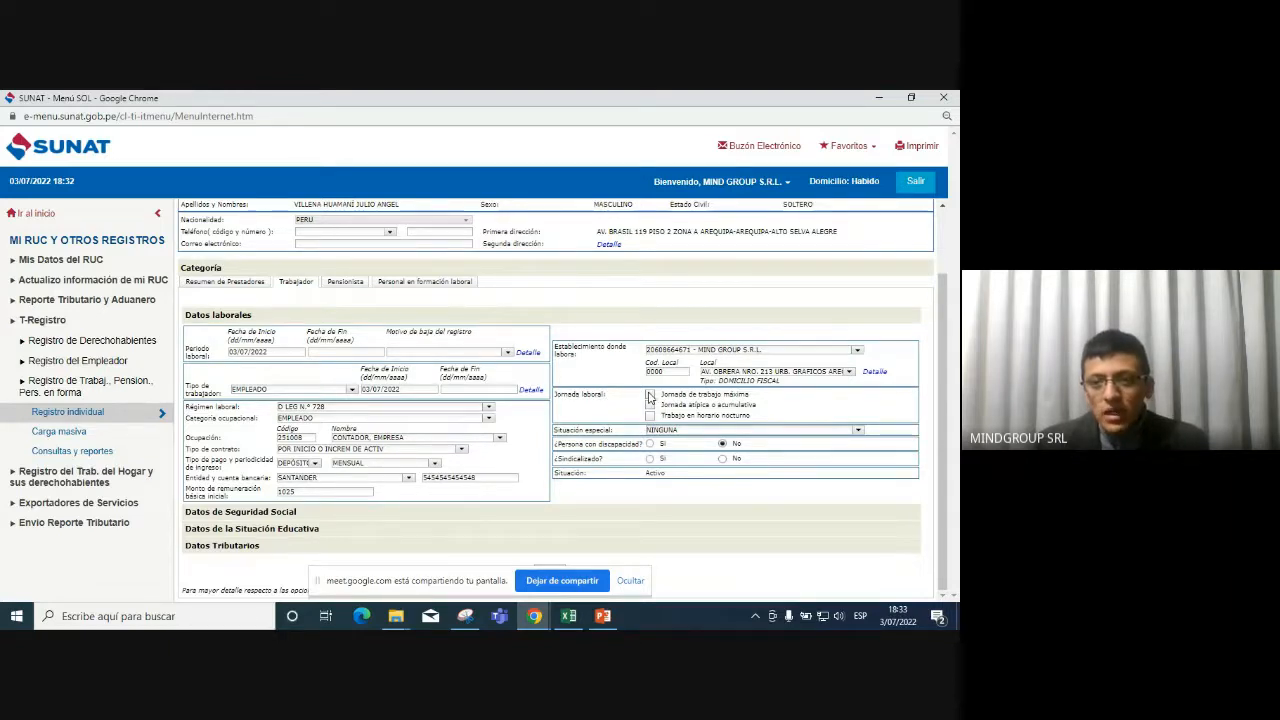
Clear the premises code and tick 'Jornada de trabajo máxima'.
click(788, 370)
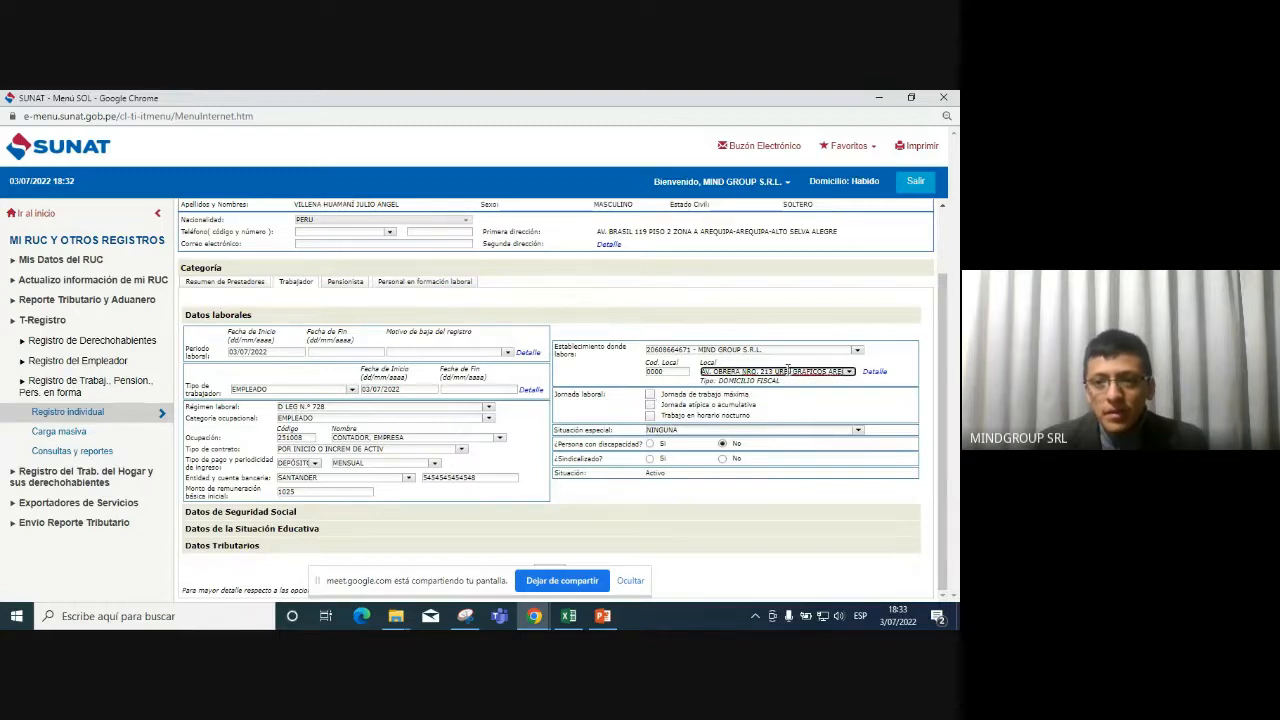
key(shift+Tab)
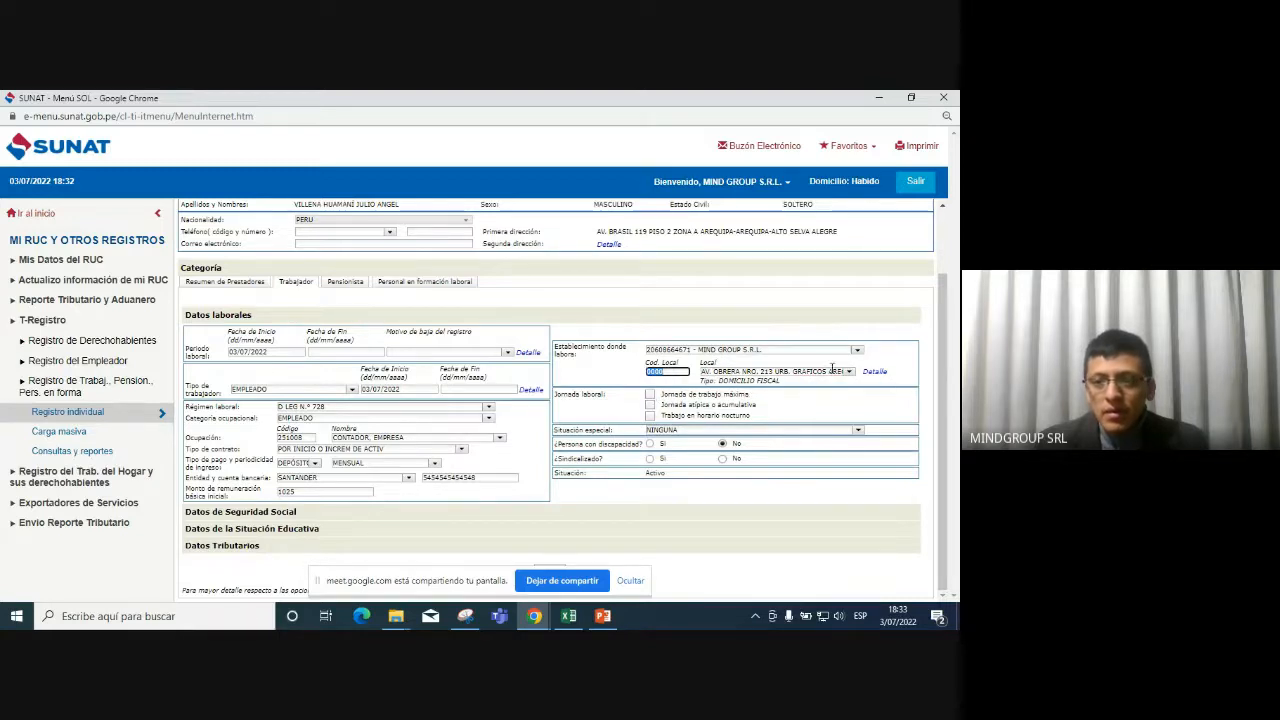
key(BackSpace)
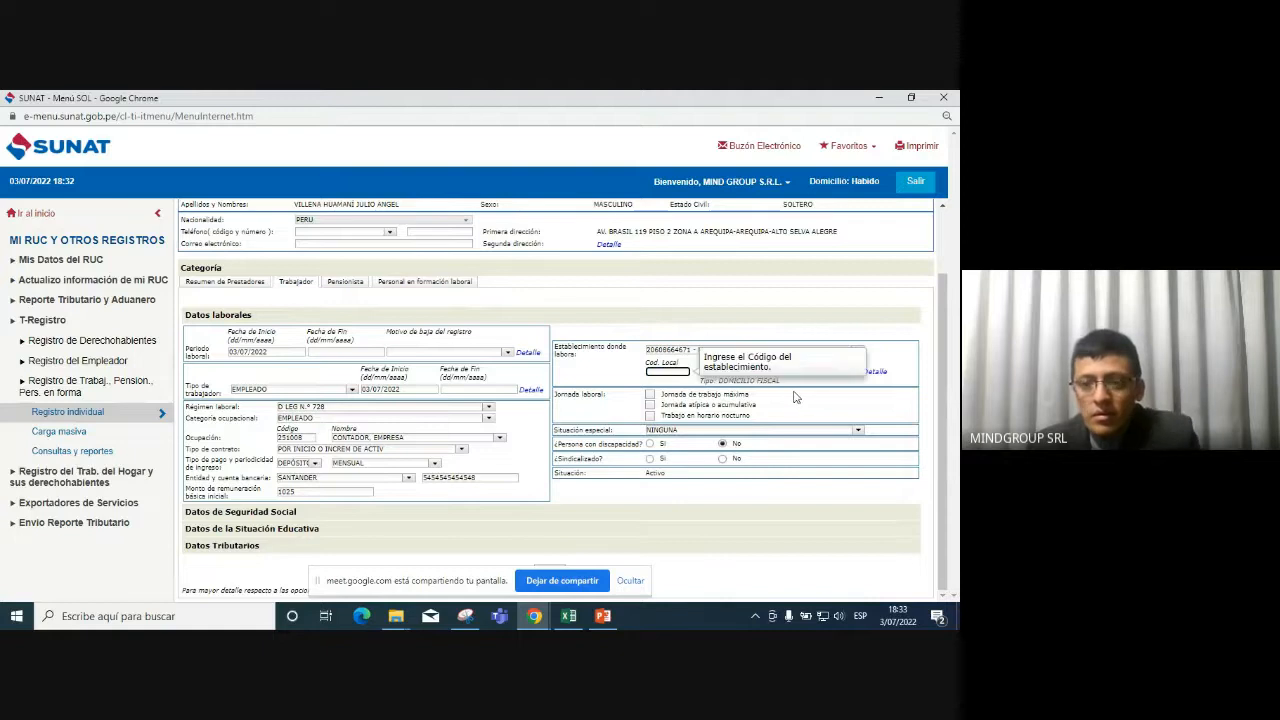
click(649, 395)
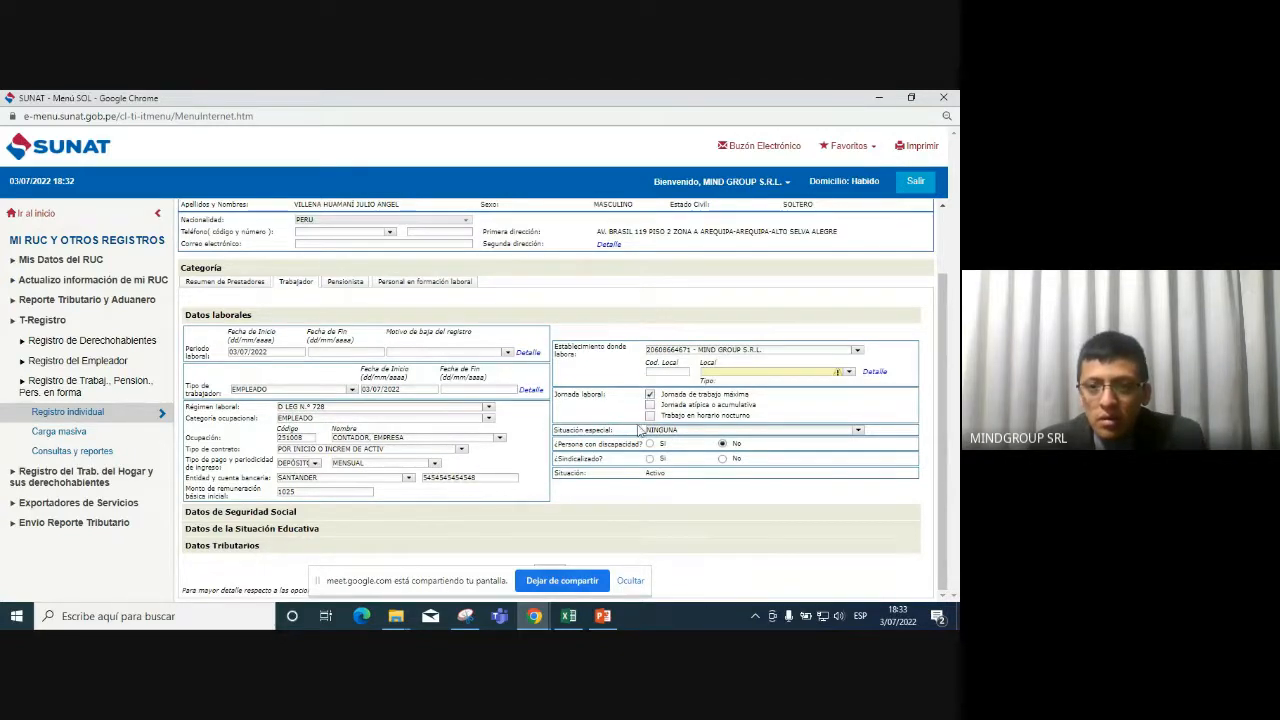
Keep Situación especial as NINGUNA, answer No to ¿Sindicalizado?, and expand Datos de Seguridad Social.
click(858, 431)
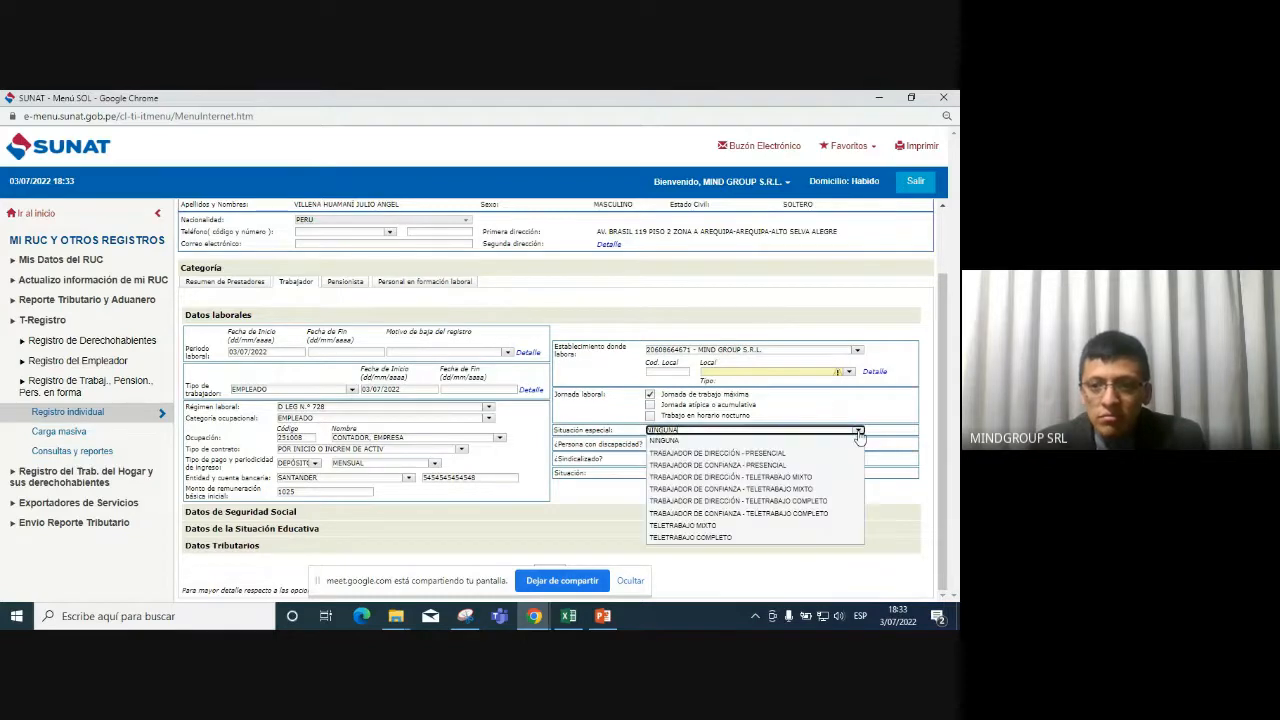
click(858, 432)
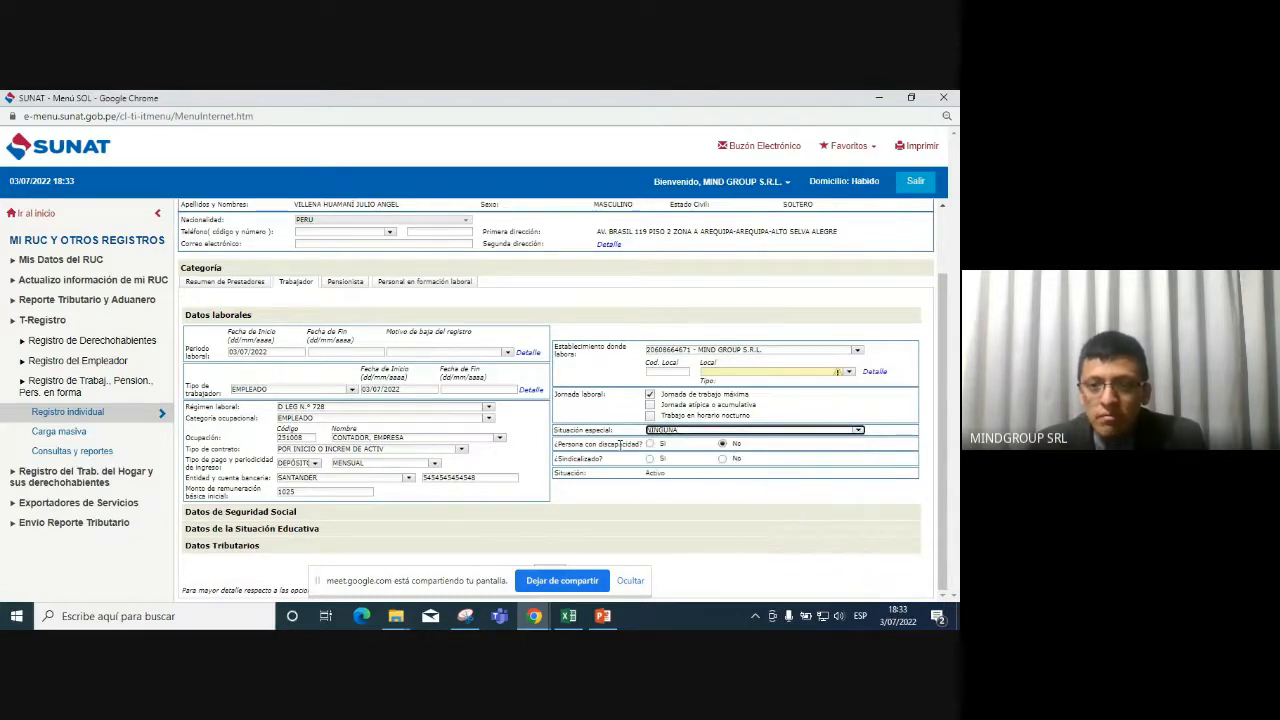
click(722, 459)
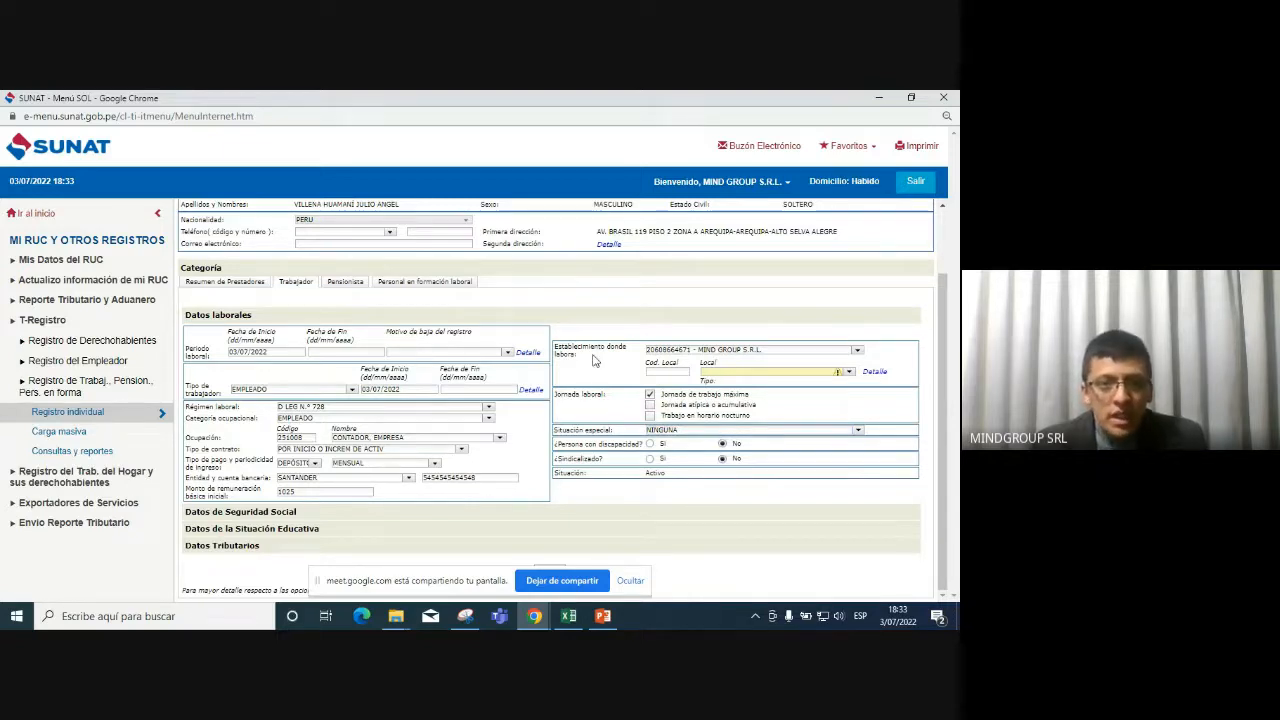
click(413, 520)
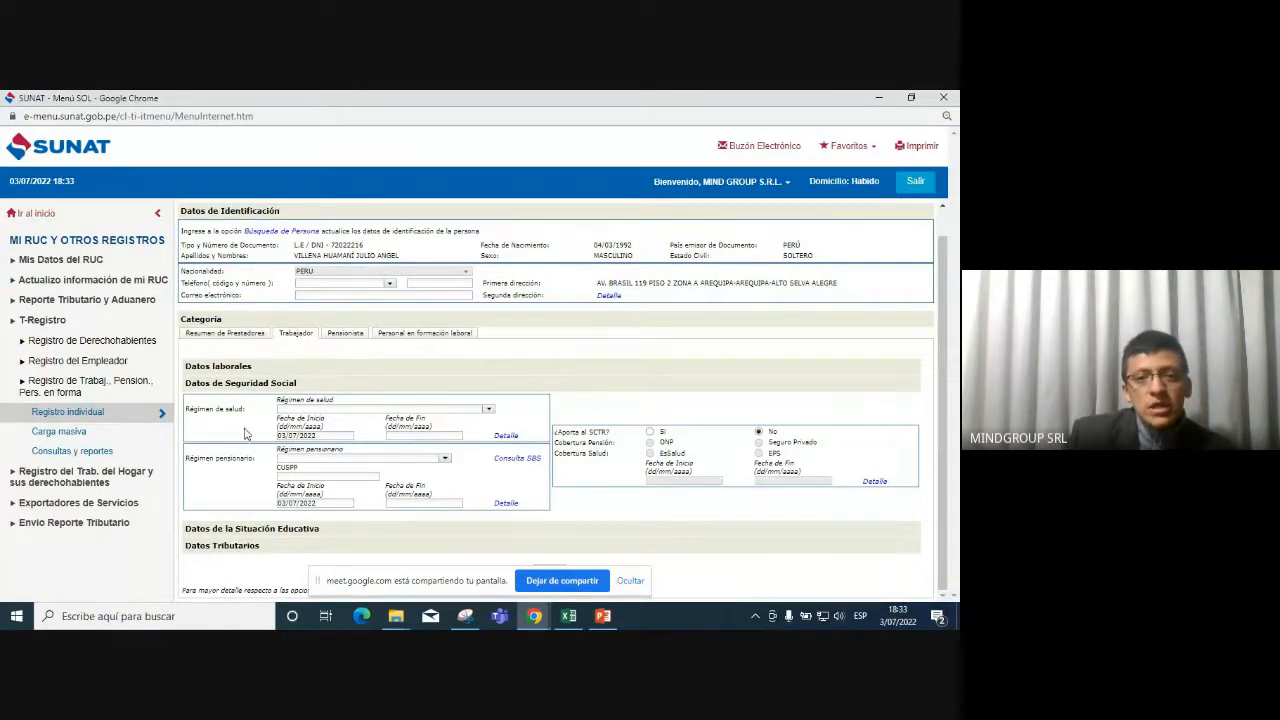
Select ESSALUD REGULAR in the Régimen de salud dropdown.
click(488, 410)
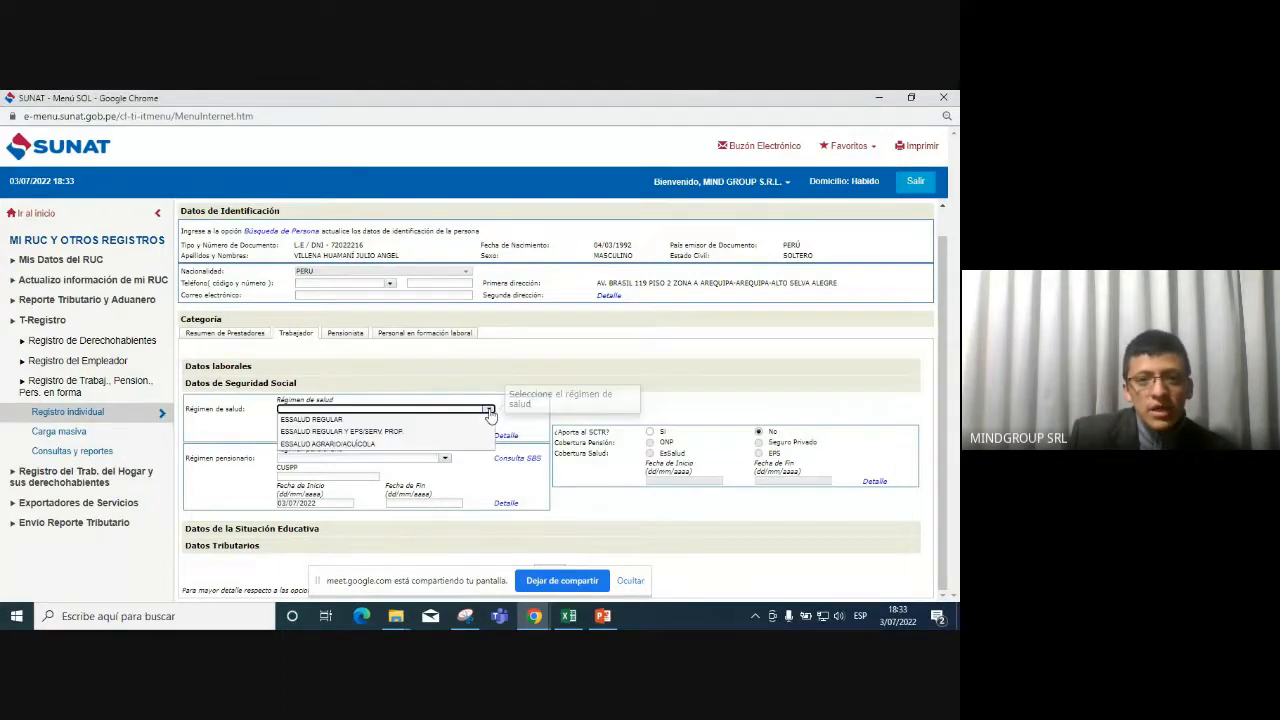
click(404, 422)
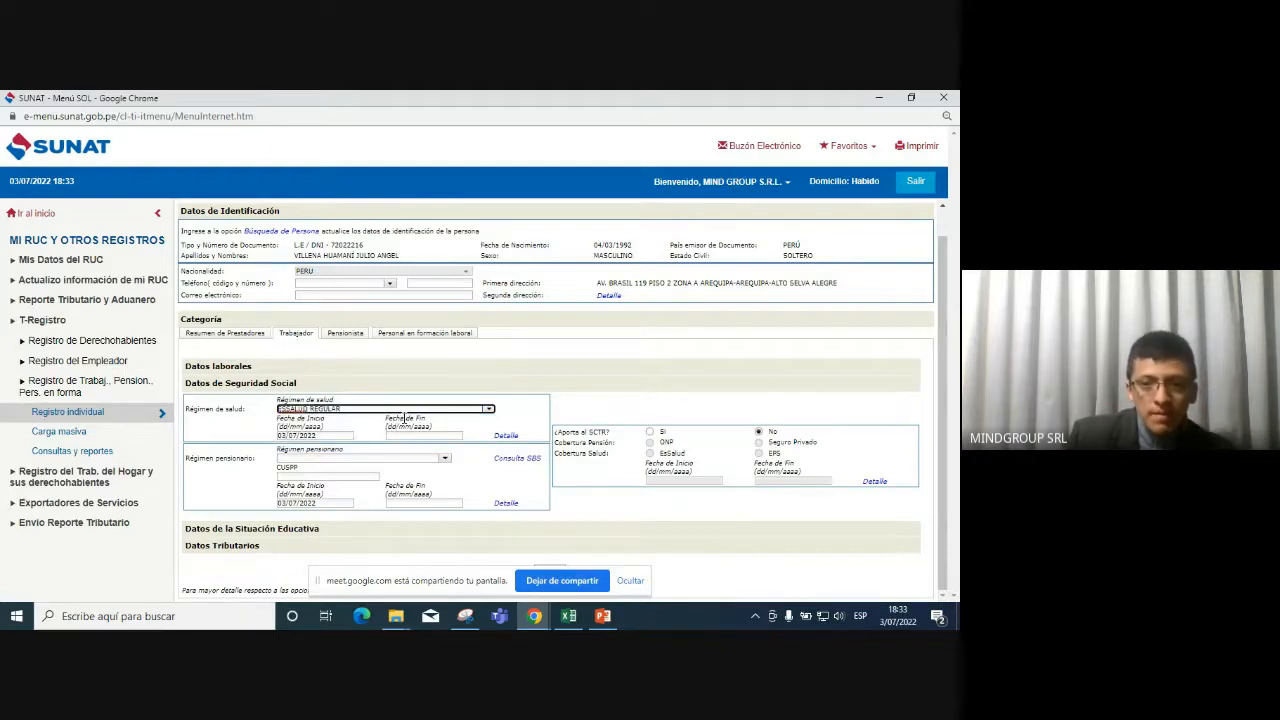
click(525, 412)
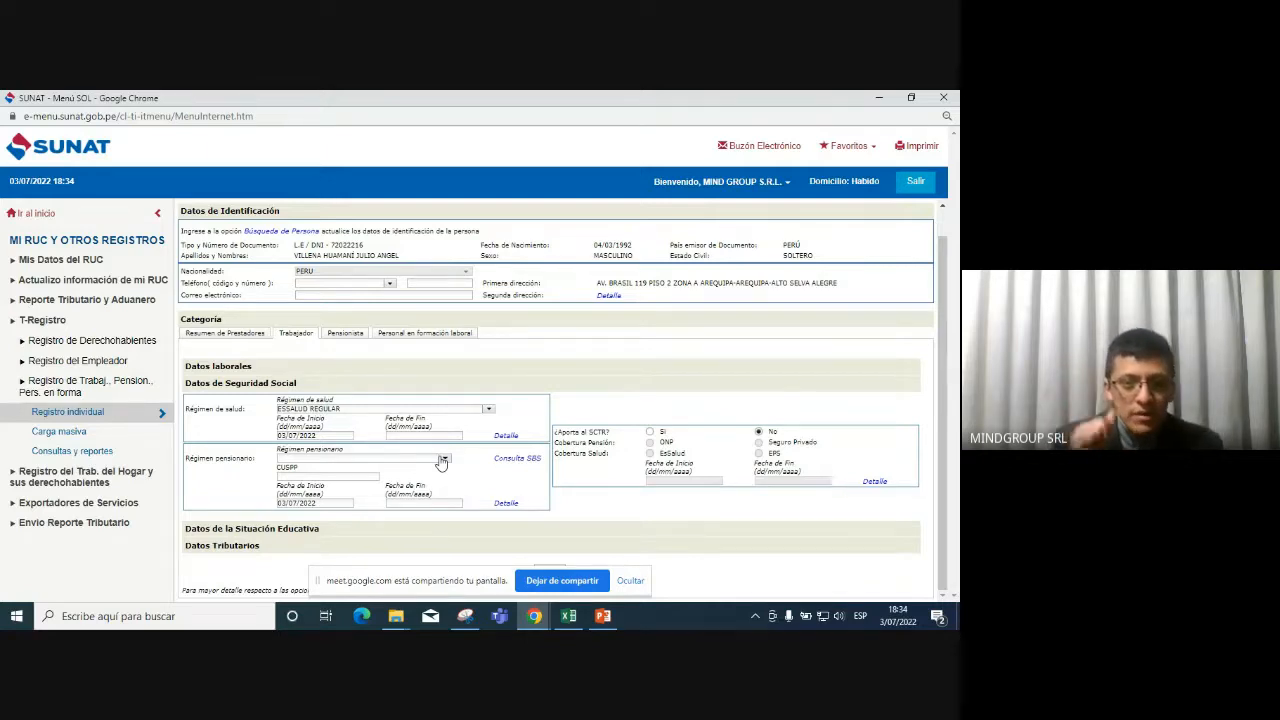
Select SPP HABITAT in the Régimen pensionario dropdown.
click(442, 460)
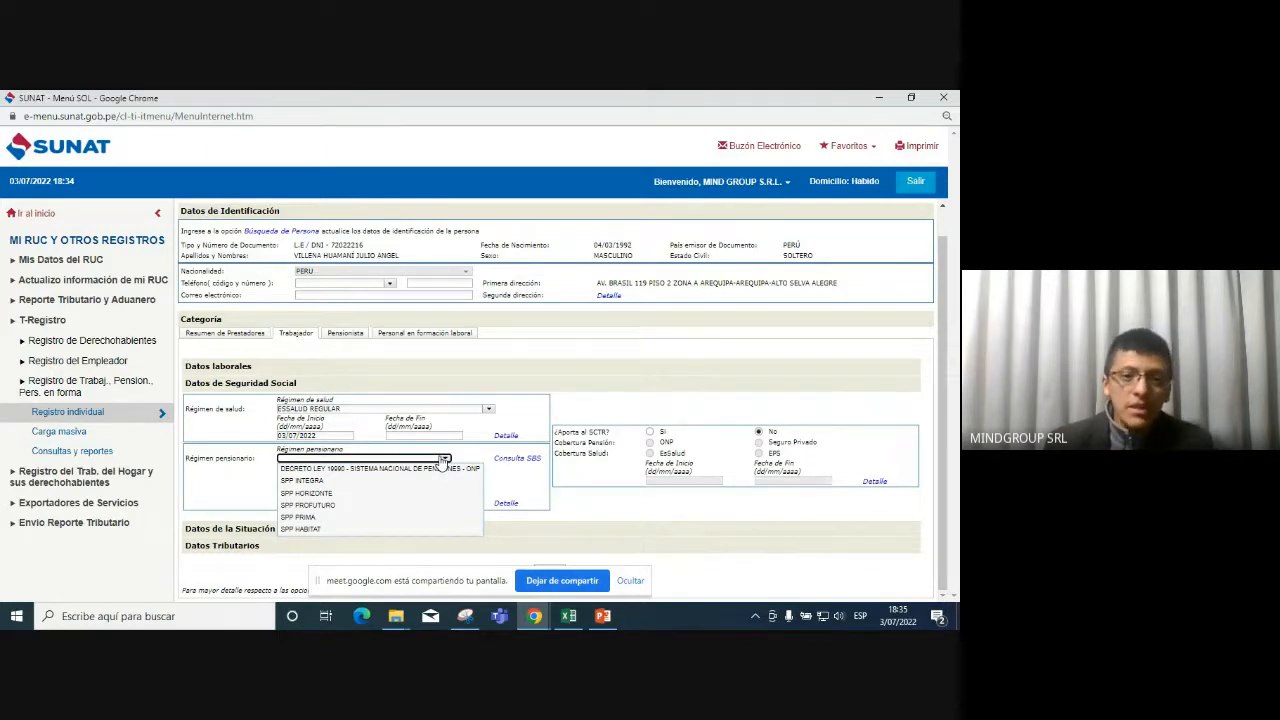
click(358, 529)
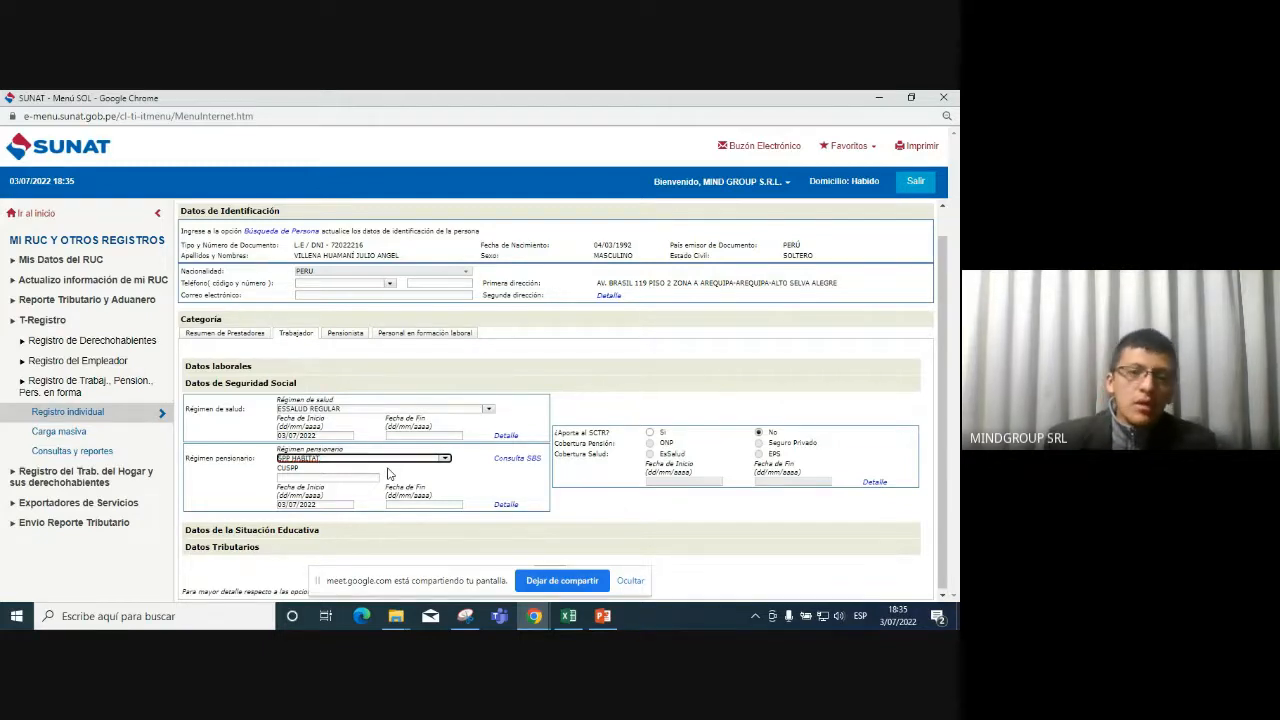
click(315, 479)
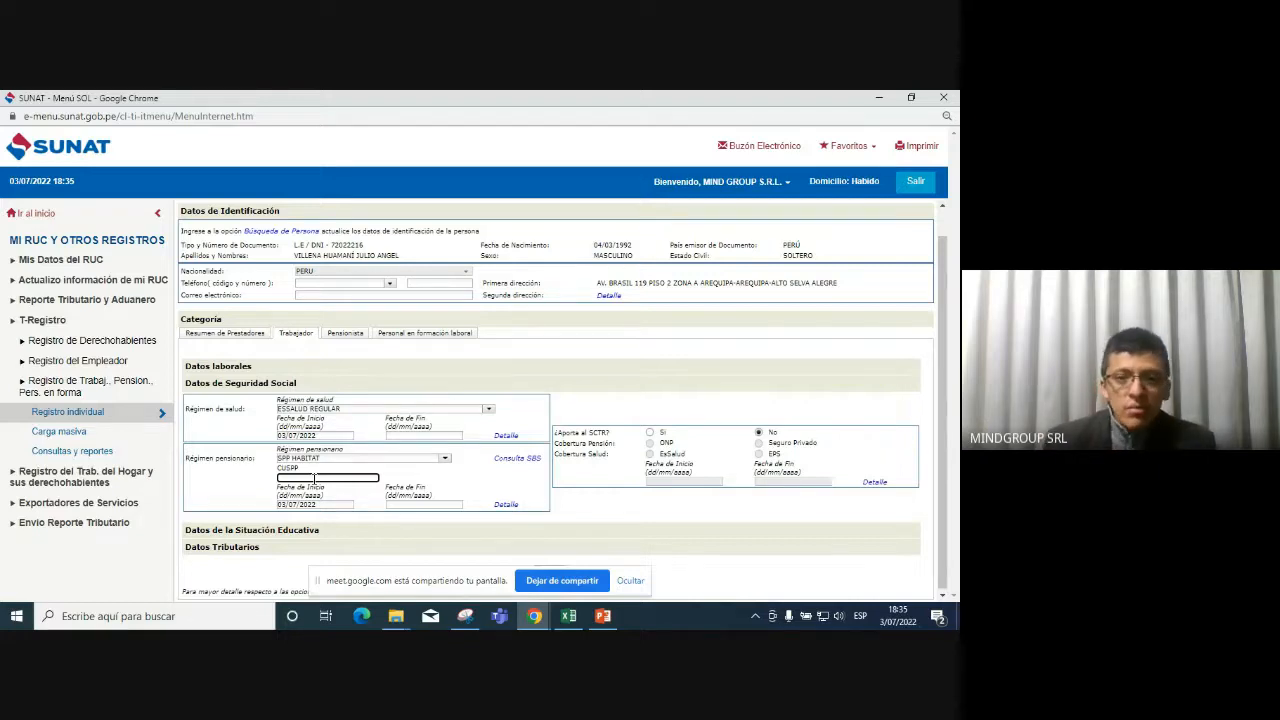
click(525, 464)
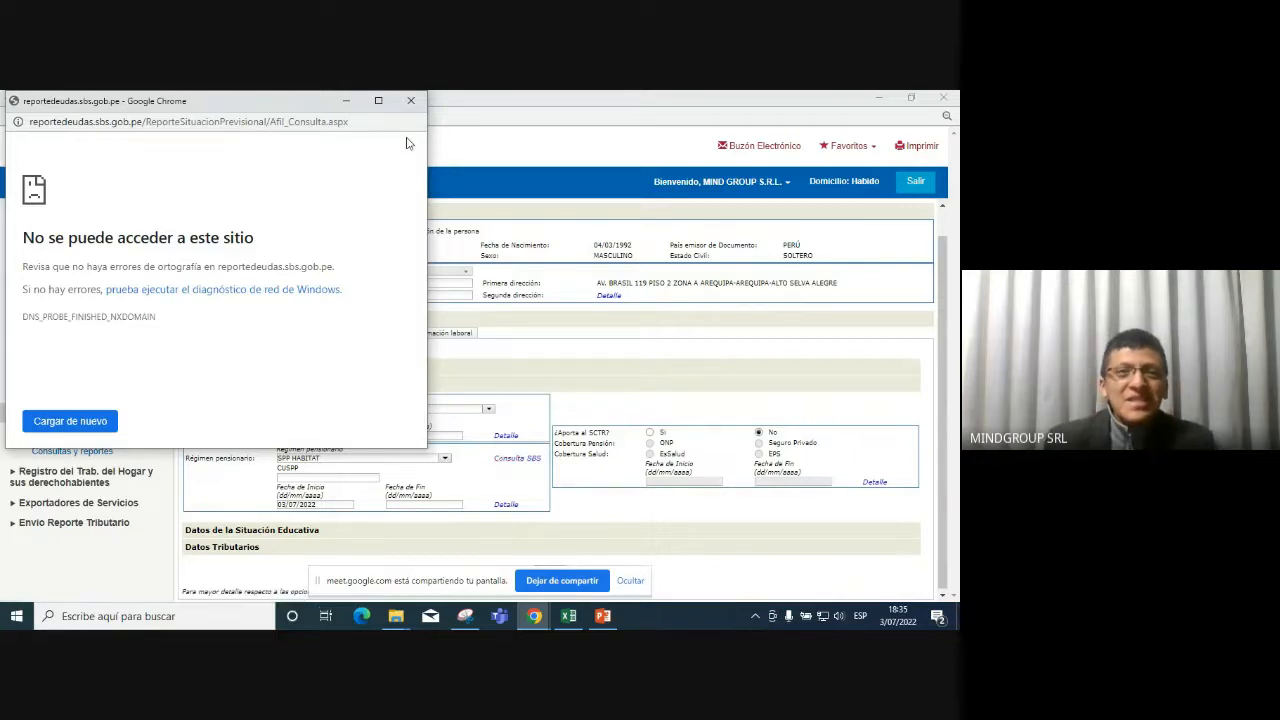
click(412, 101)
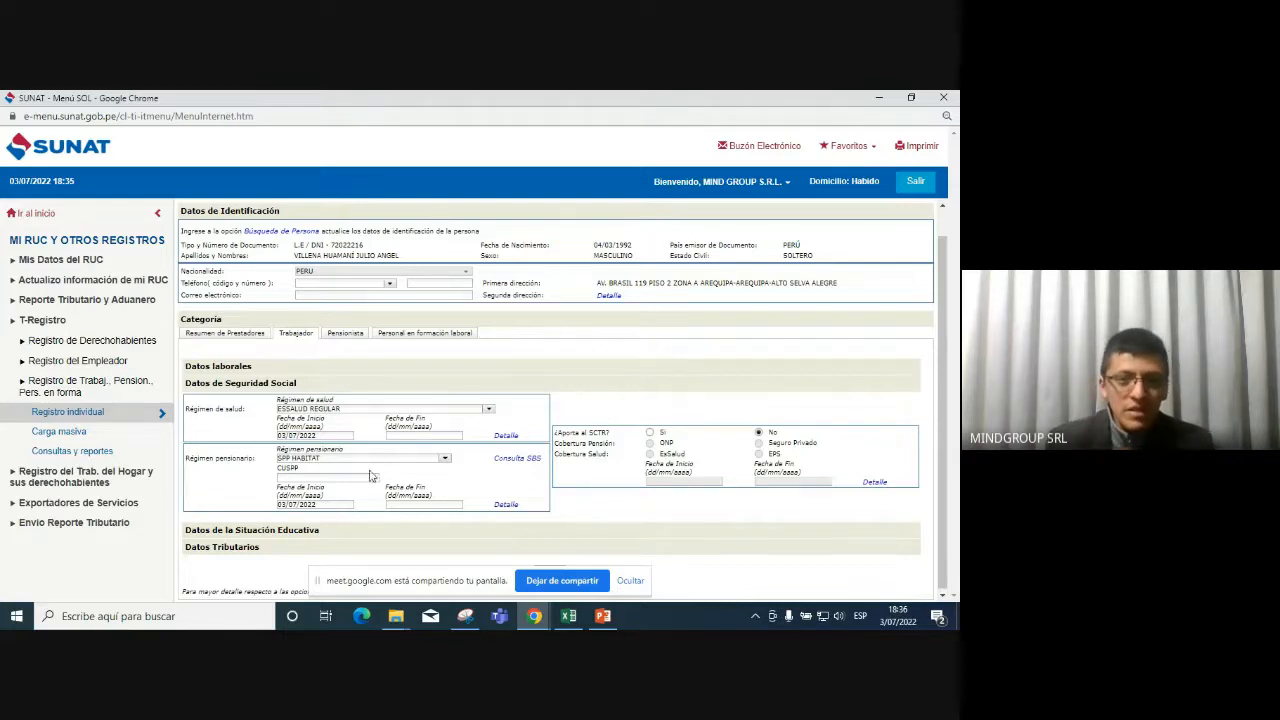
Type the worker's CUSPP pension code into the CUSPP field.
click(345, 478)
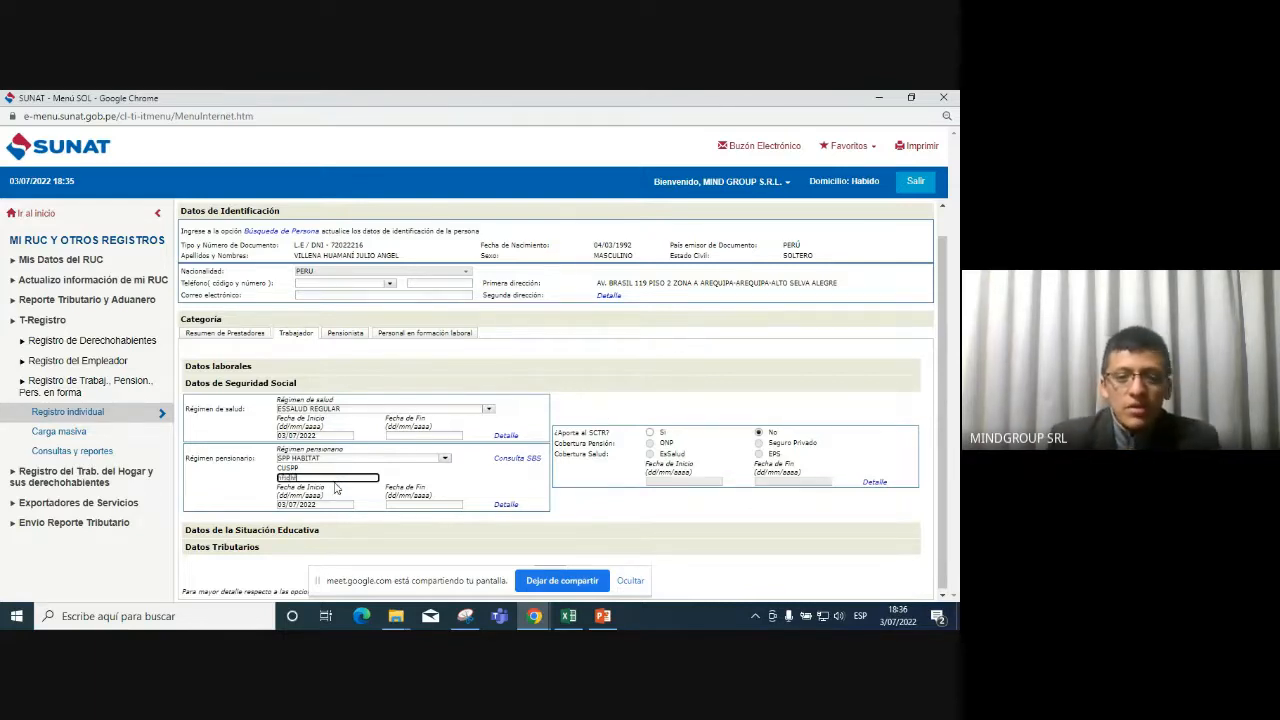
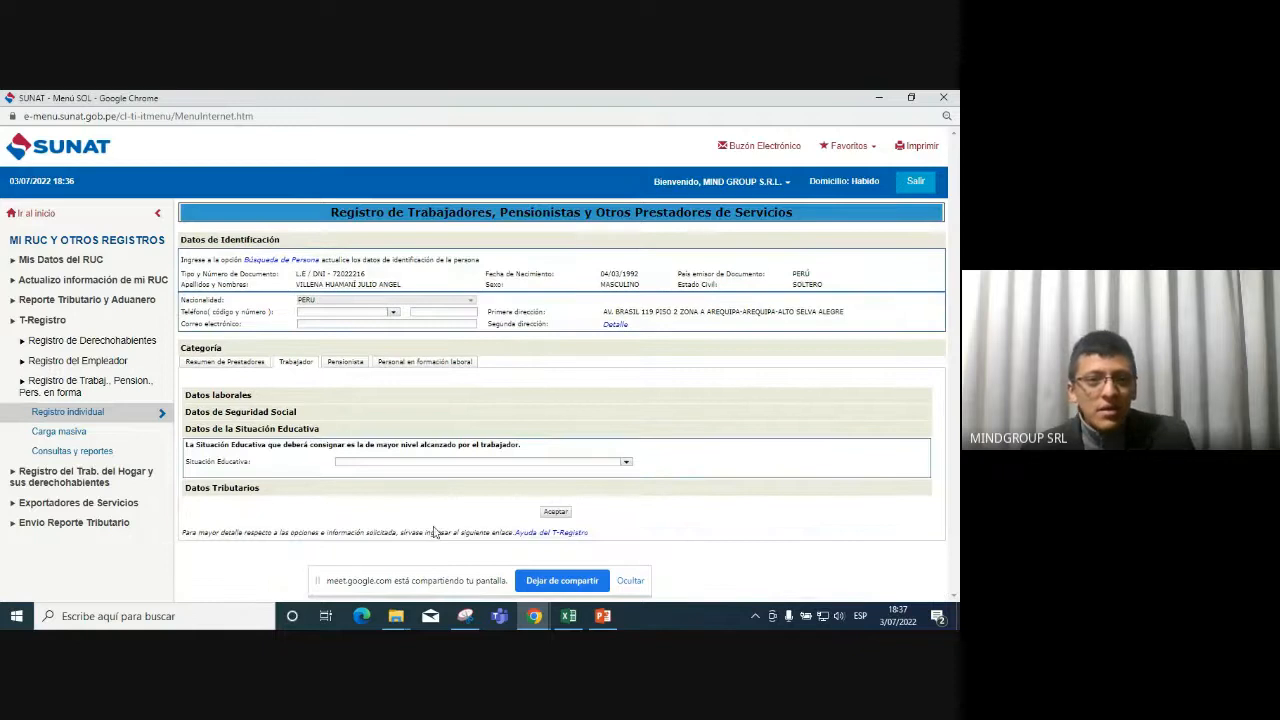
Page through the Situación Educativa options and pick ESTUDIOS DE MAESTRÍA COMPLETA.
click(627, 463)
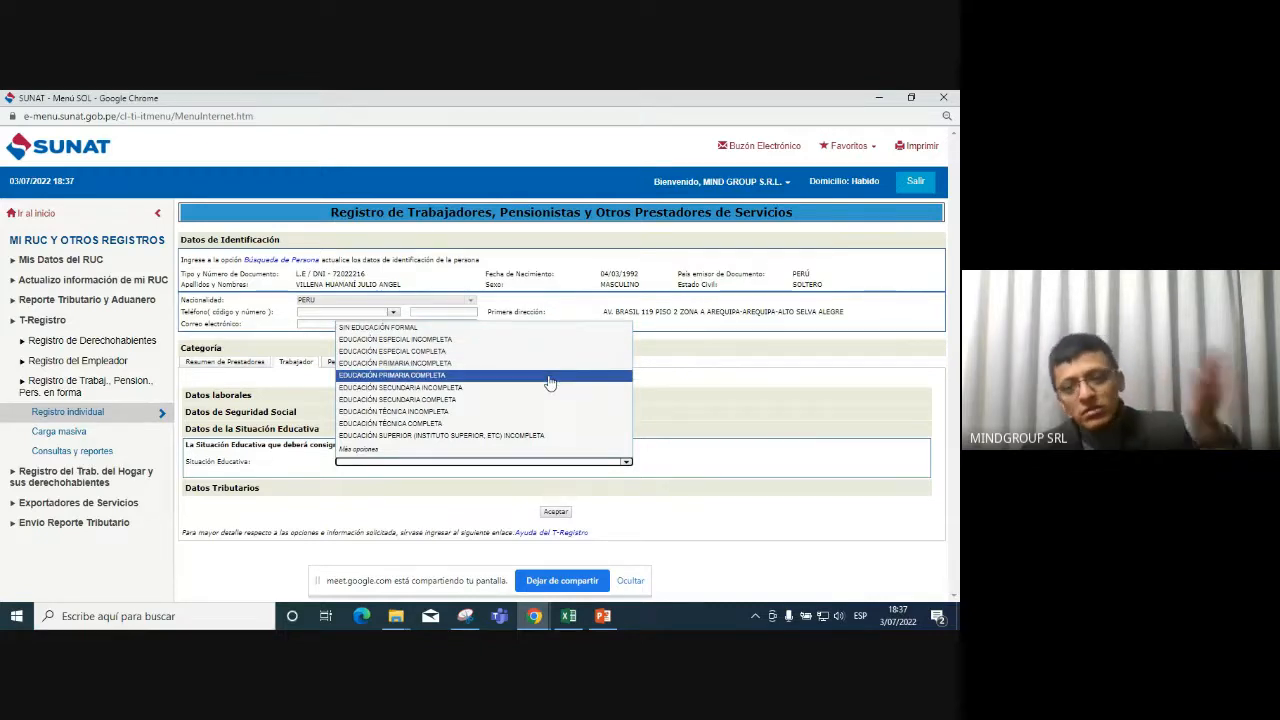
click(569, 450)
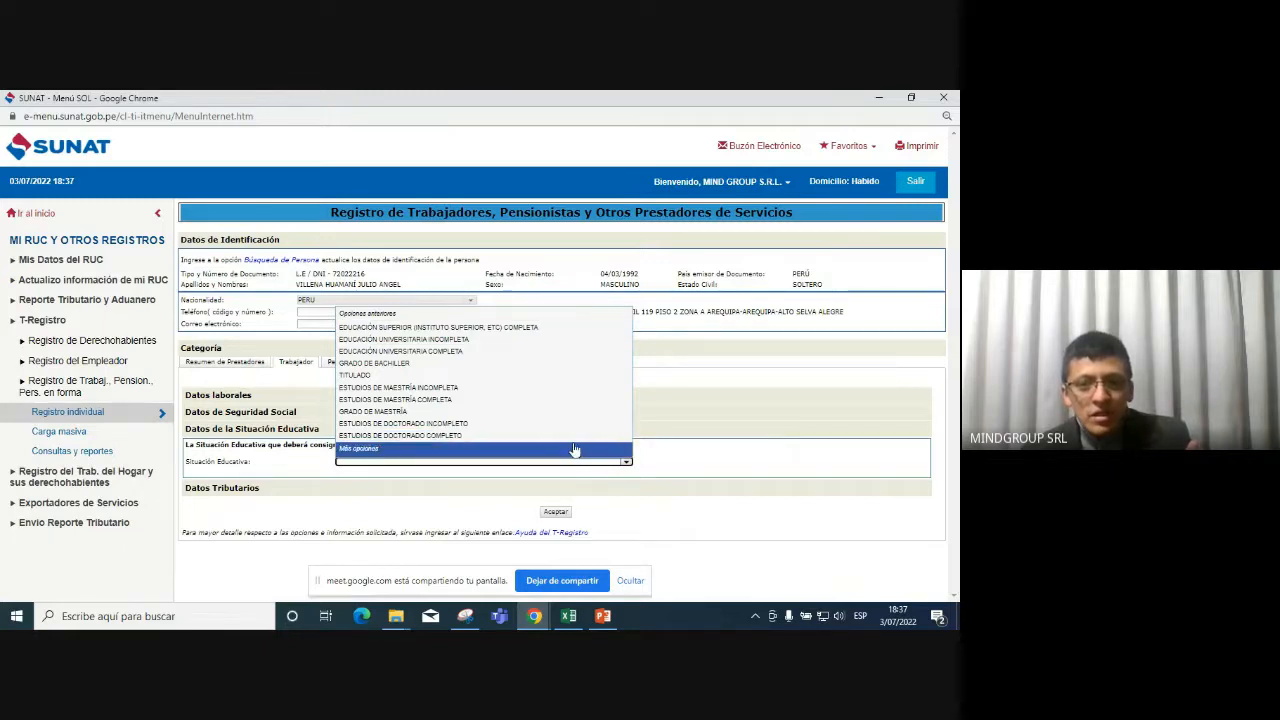
click(575, 450)
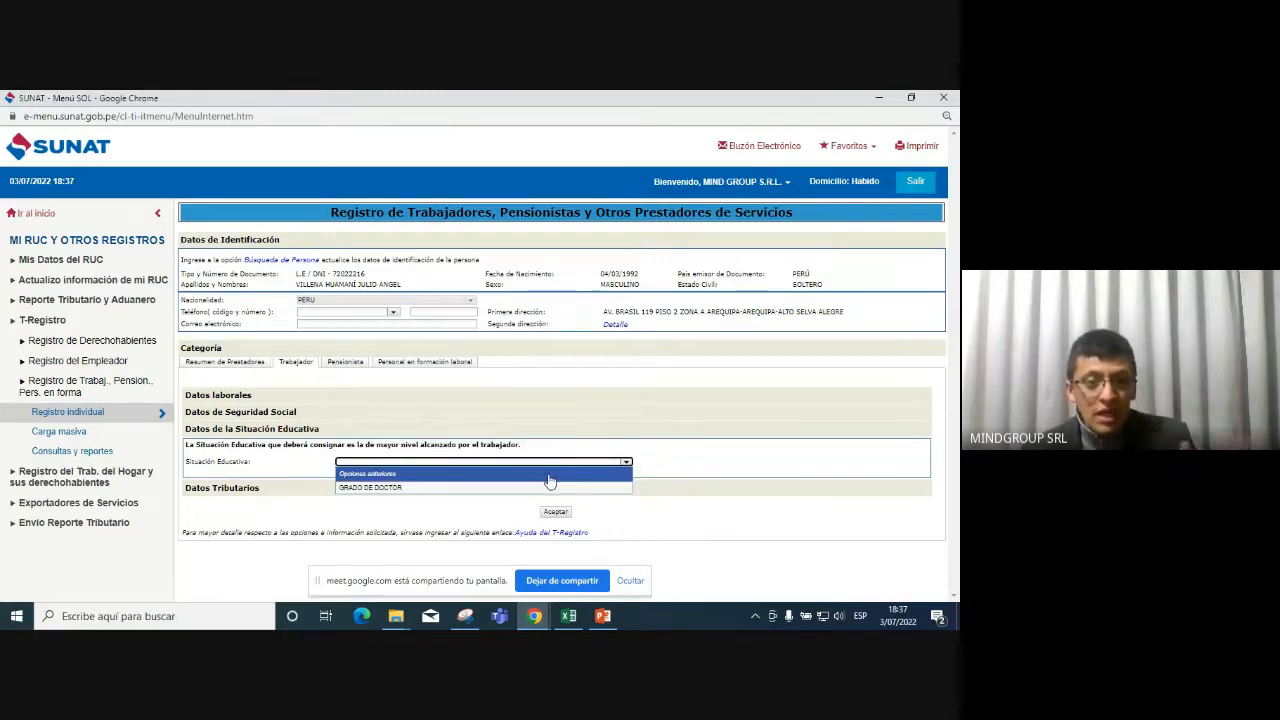
click(549, 476)
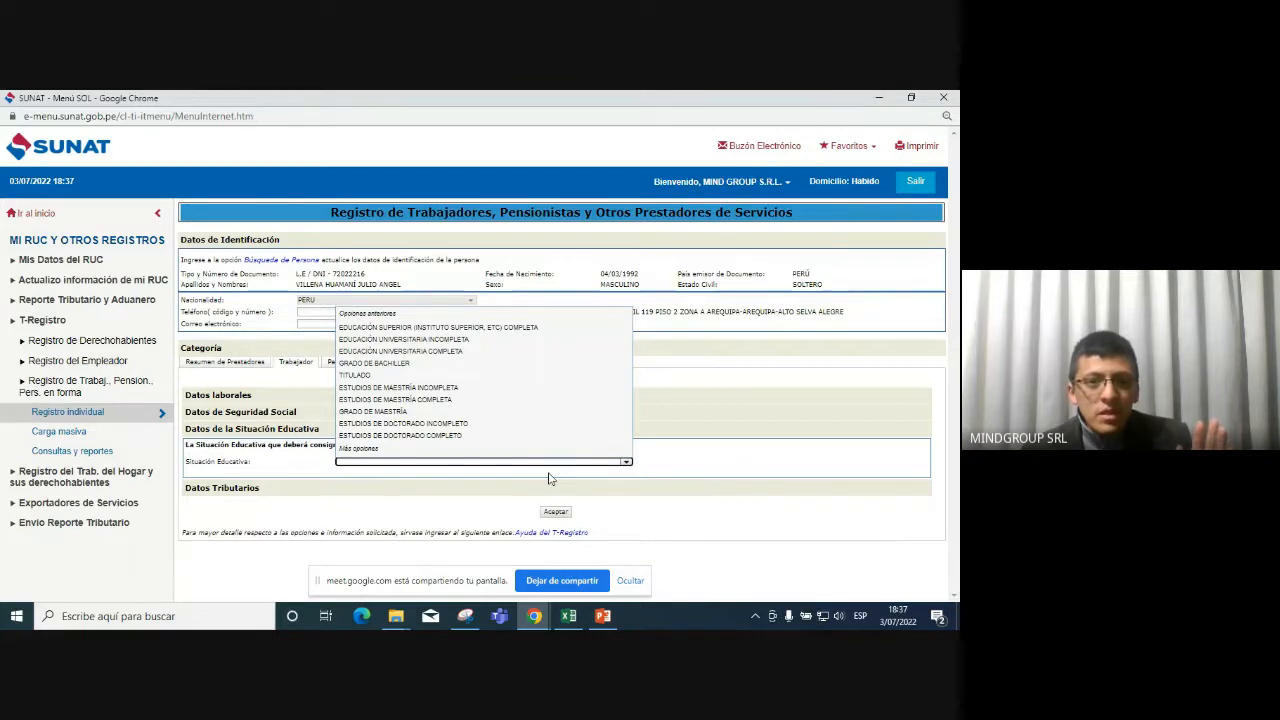
click(551, 400)
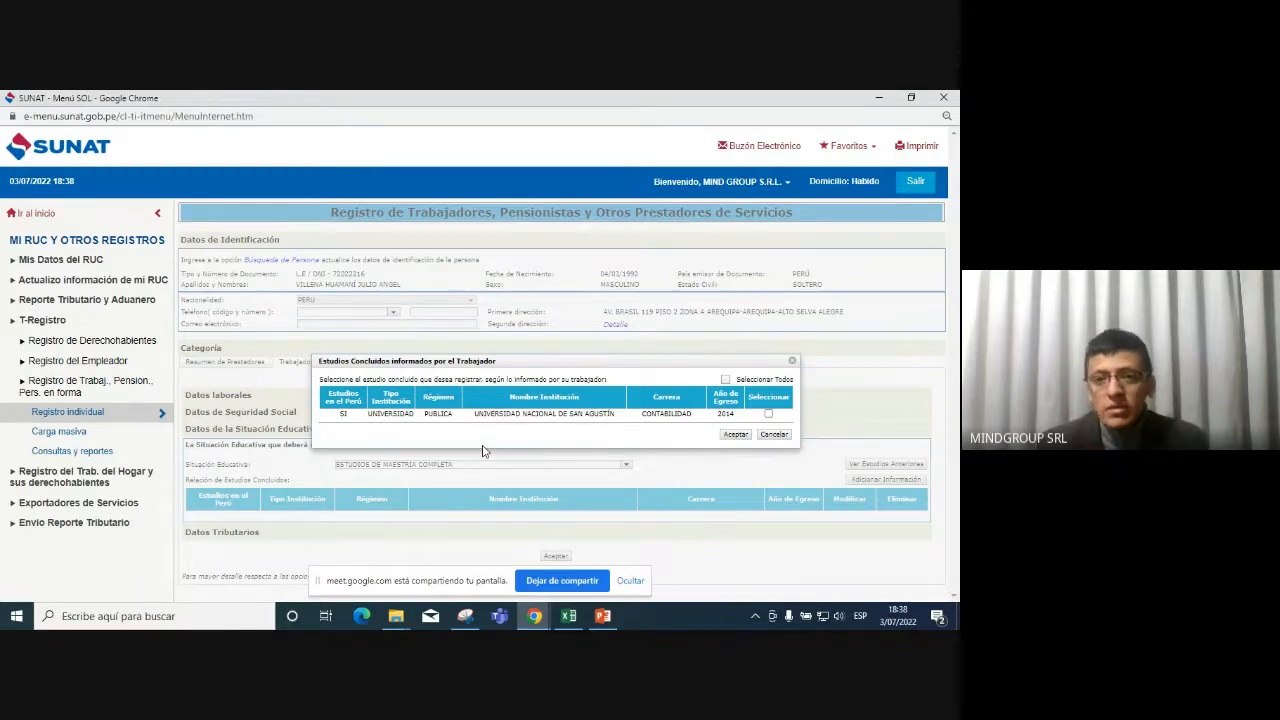
Accept the Estudios Concluidos list without ticking the Universidad Nacional de San Agustín entry.
click(735, 436)
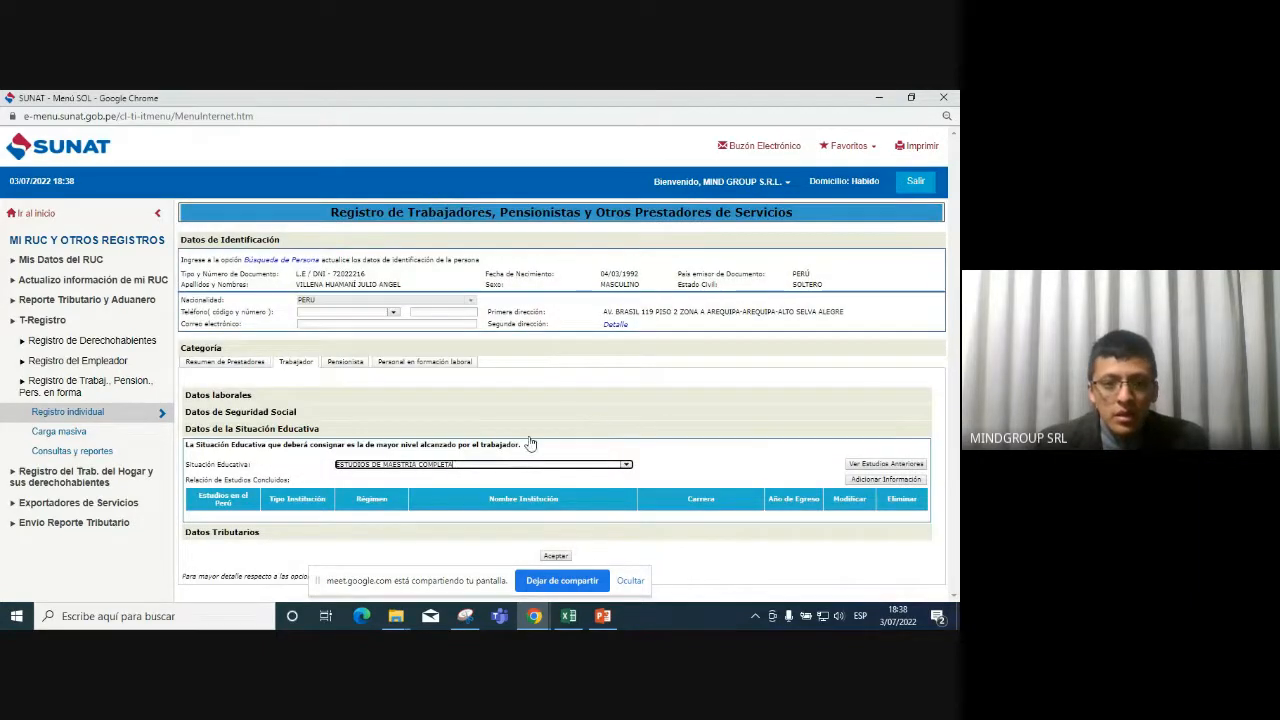
Expand Datos Tributarios, showing exempt fifth-category income and double taxation both marked No.
click(420, 533)
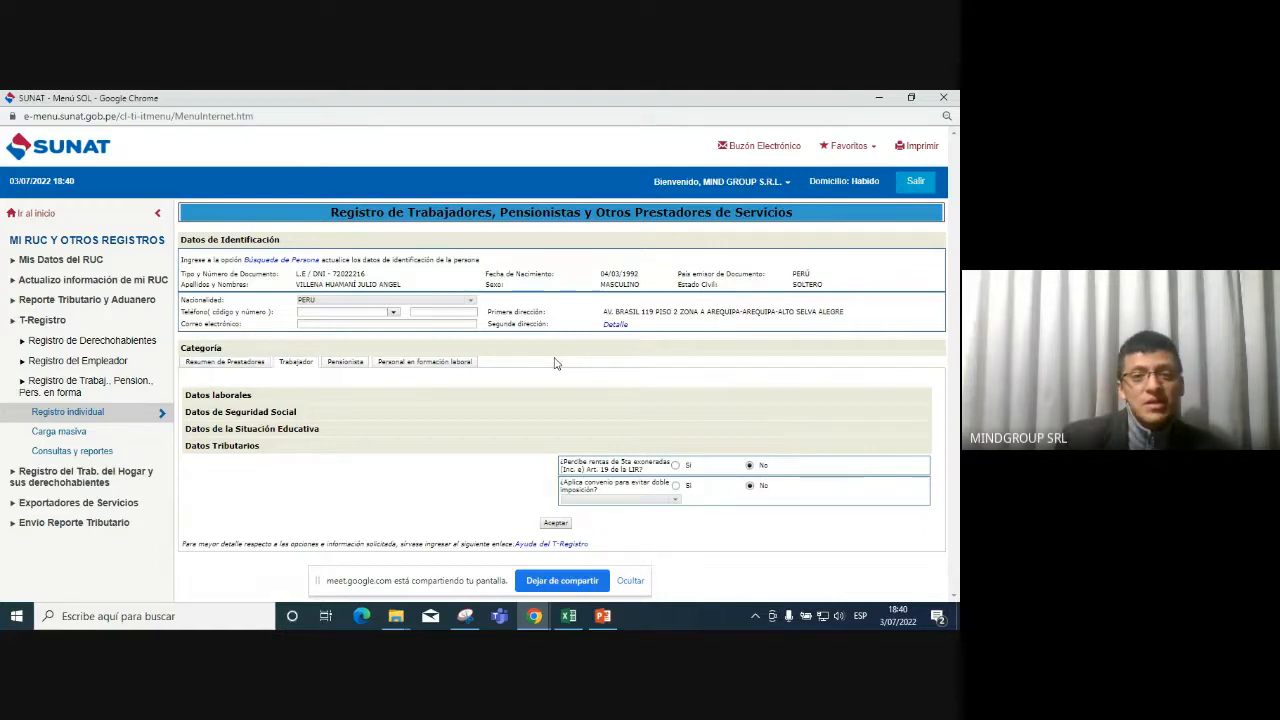
Go back to Registro individual and highlight its 'No se encontraron registros' message.
click(95, 413)
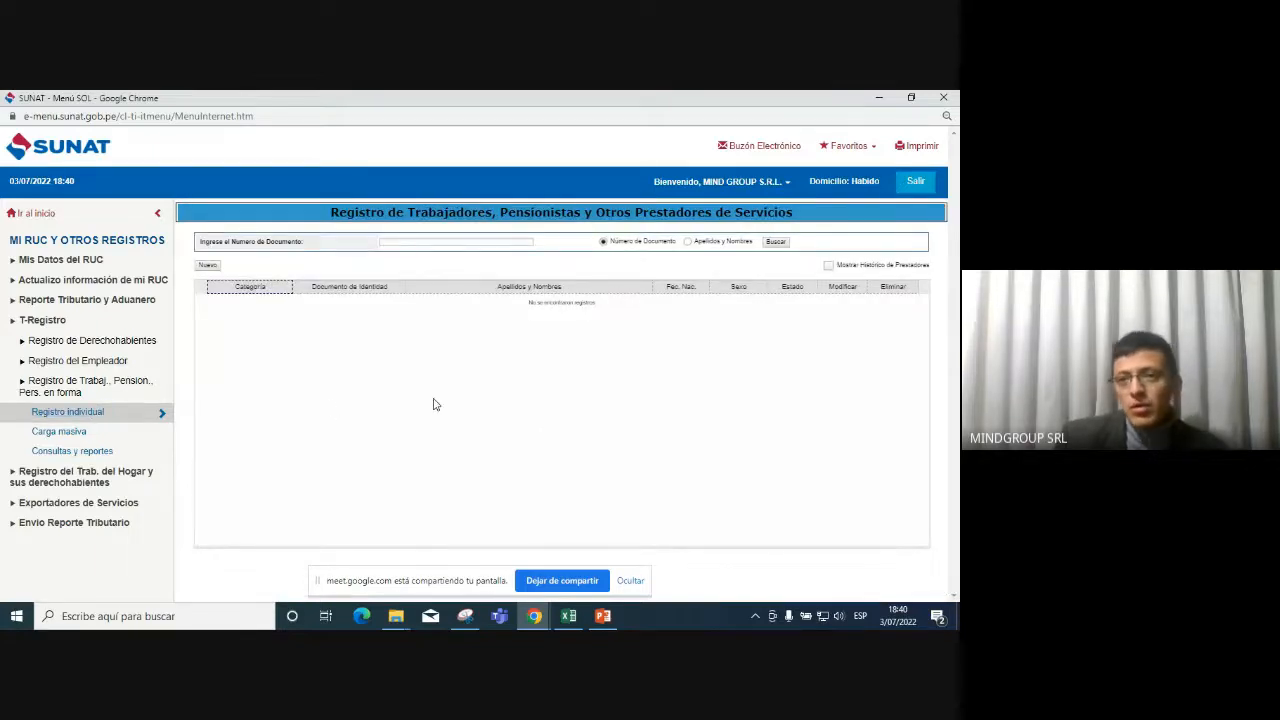
click(593, 303)
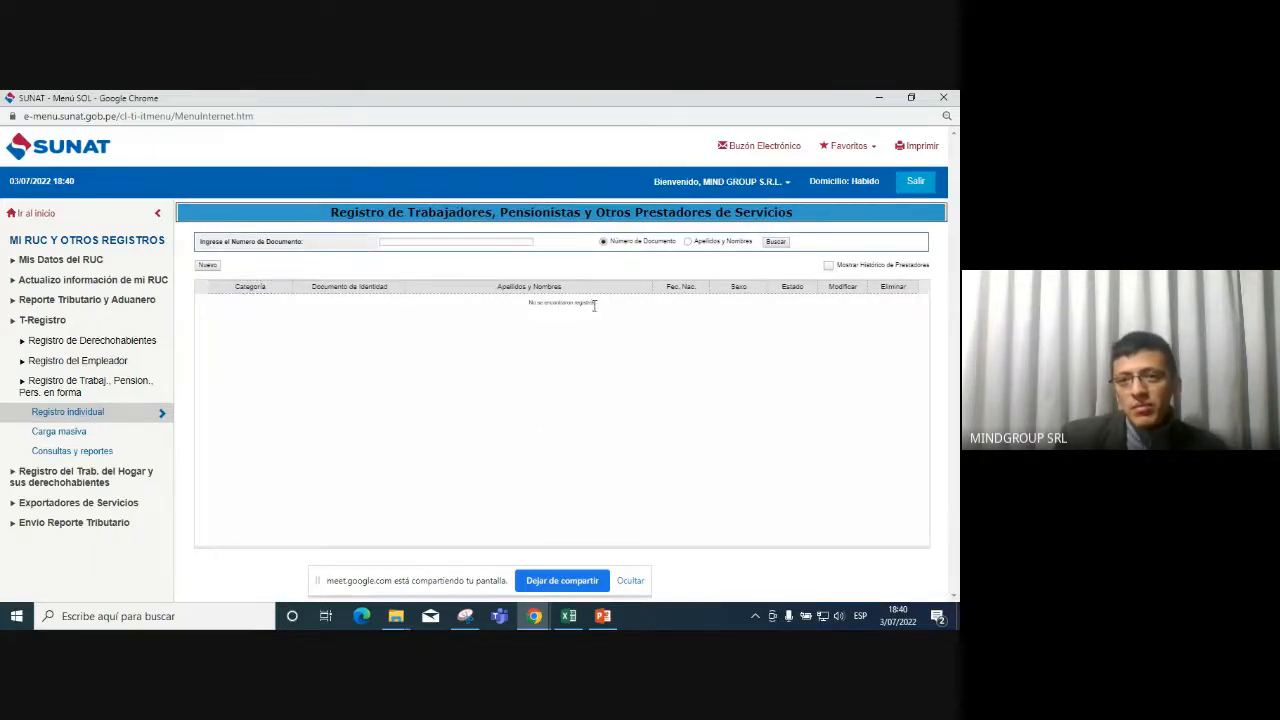
drag(530, 310, 615, 309)
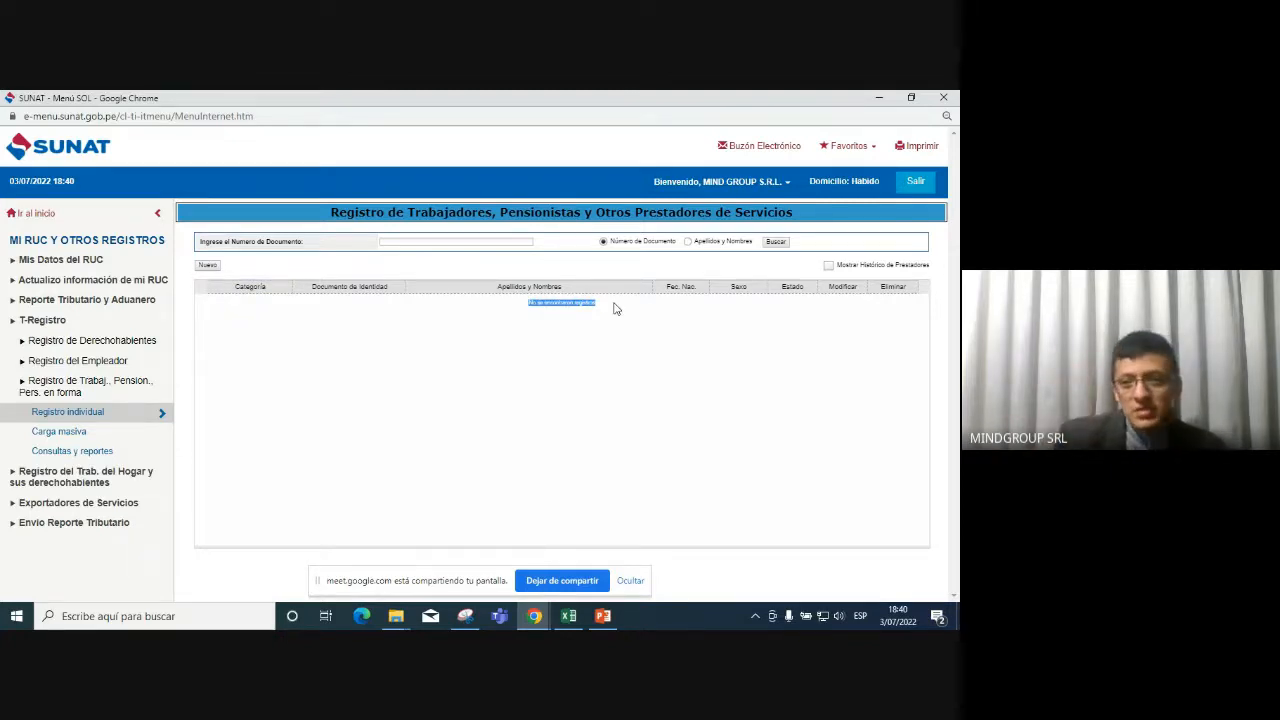
click(615, 357)
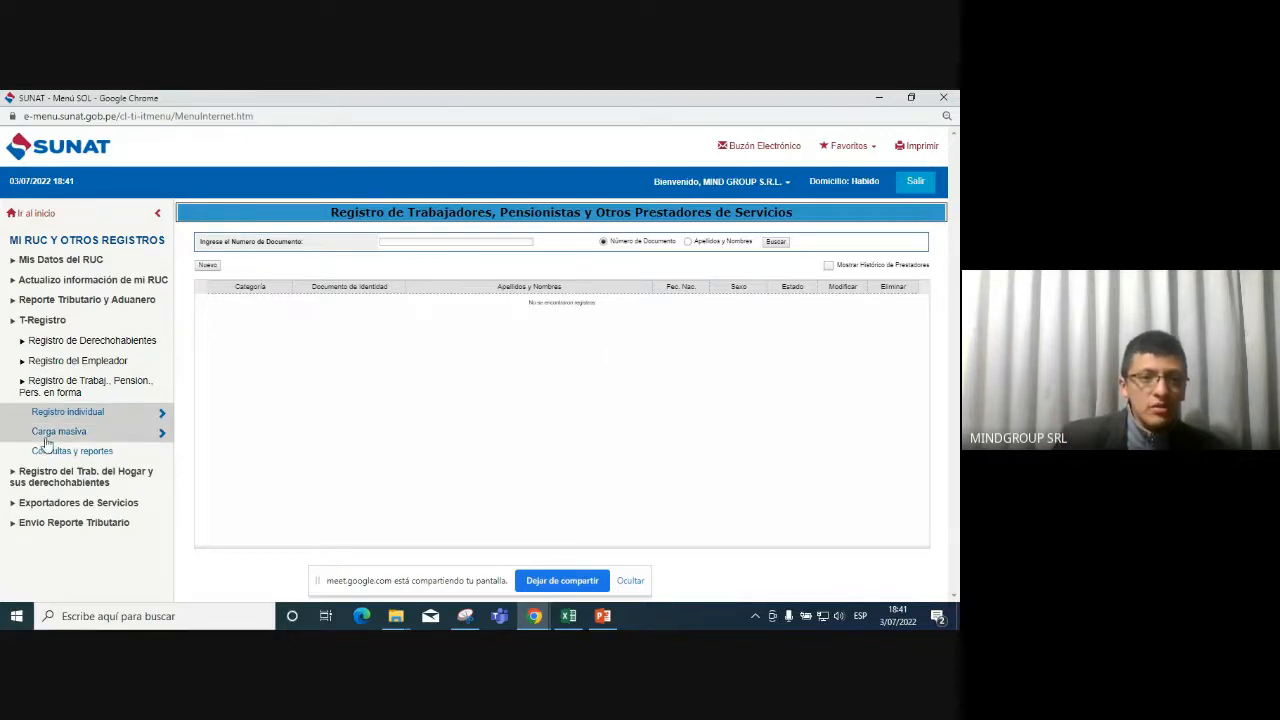
Pass through Consultas y reportes back to a reloaded Registro individual, then choose Salir to sign out.
click(98, 450)
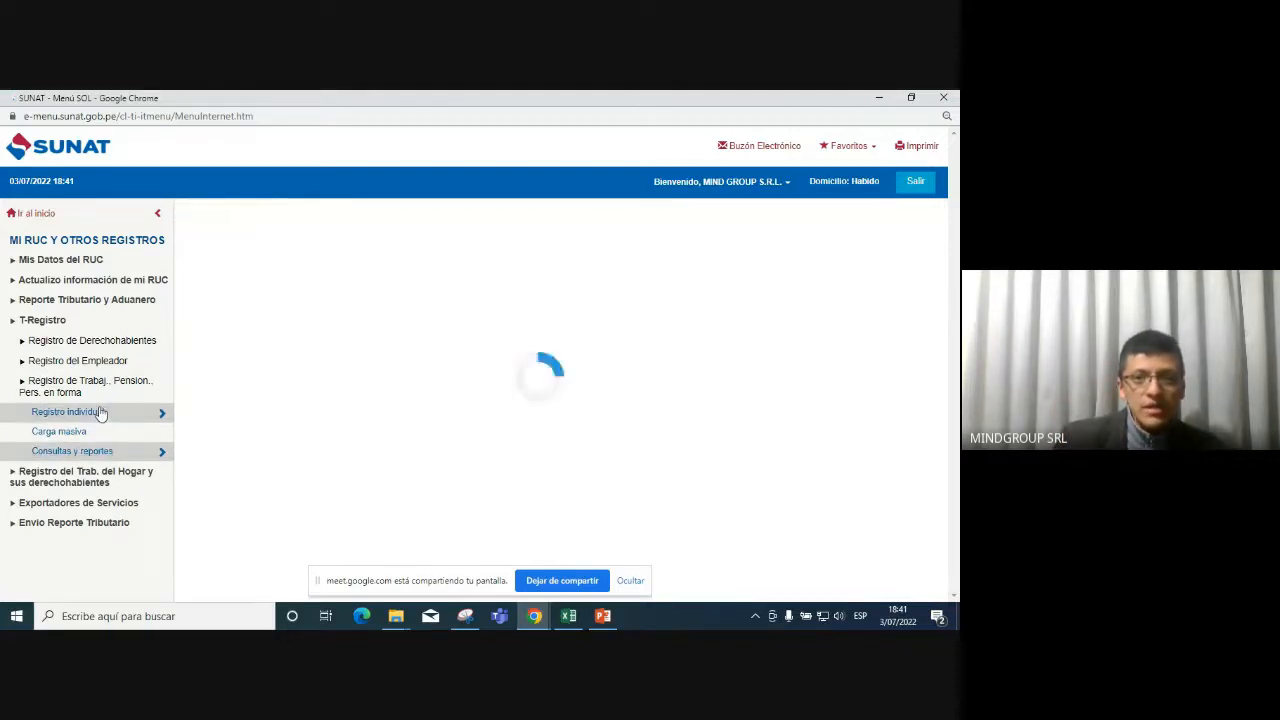
click(100, 412)
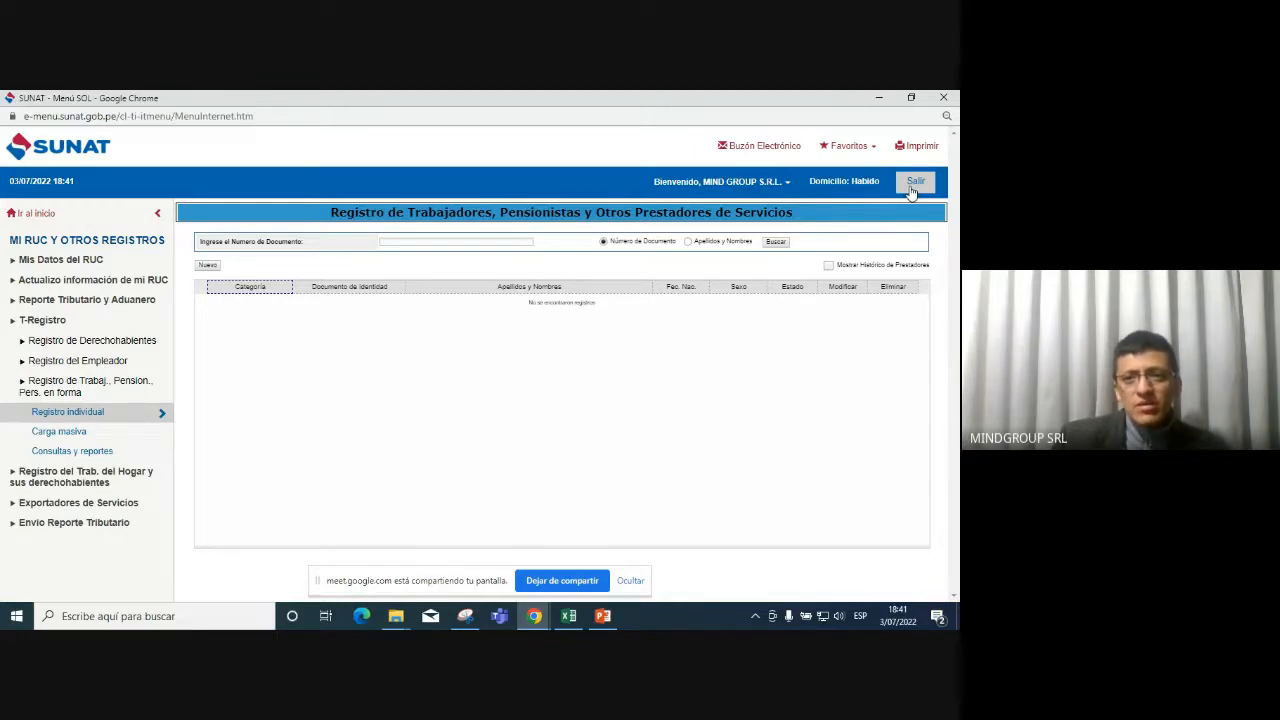
click(78, 414)
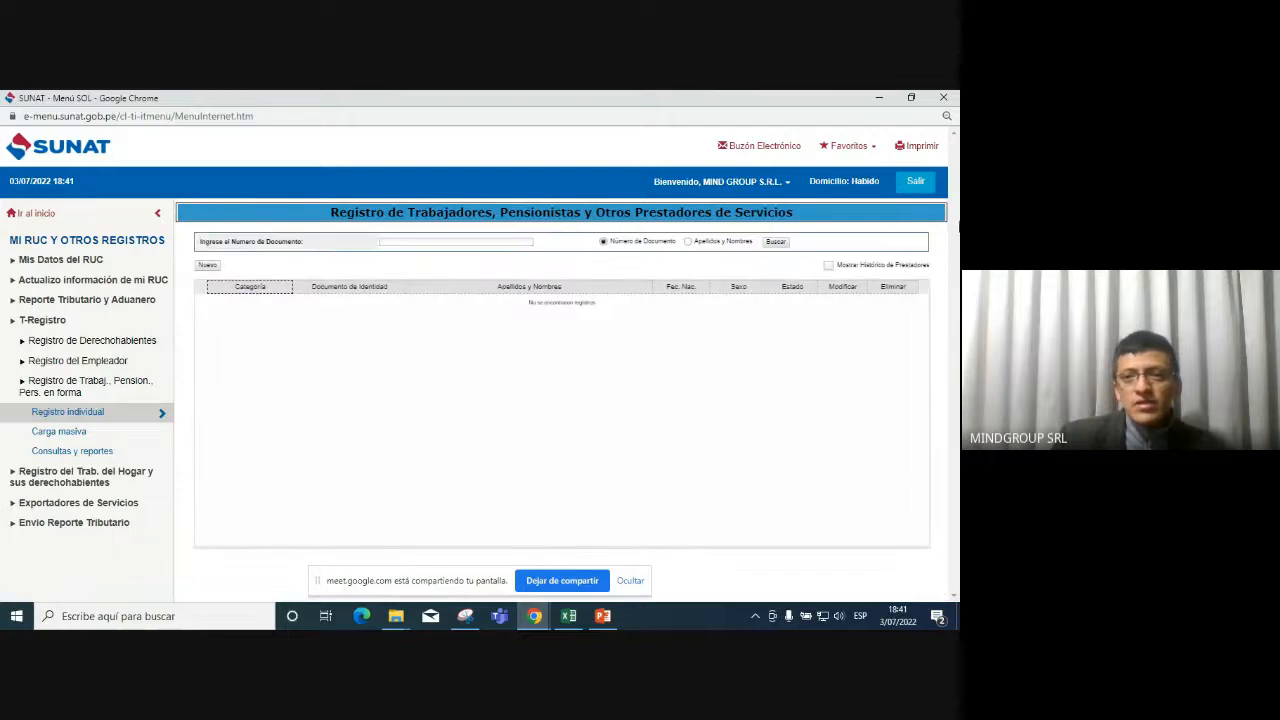
click(918, 185)
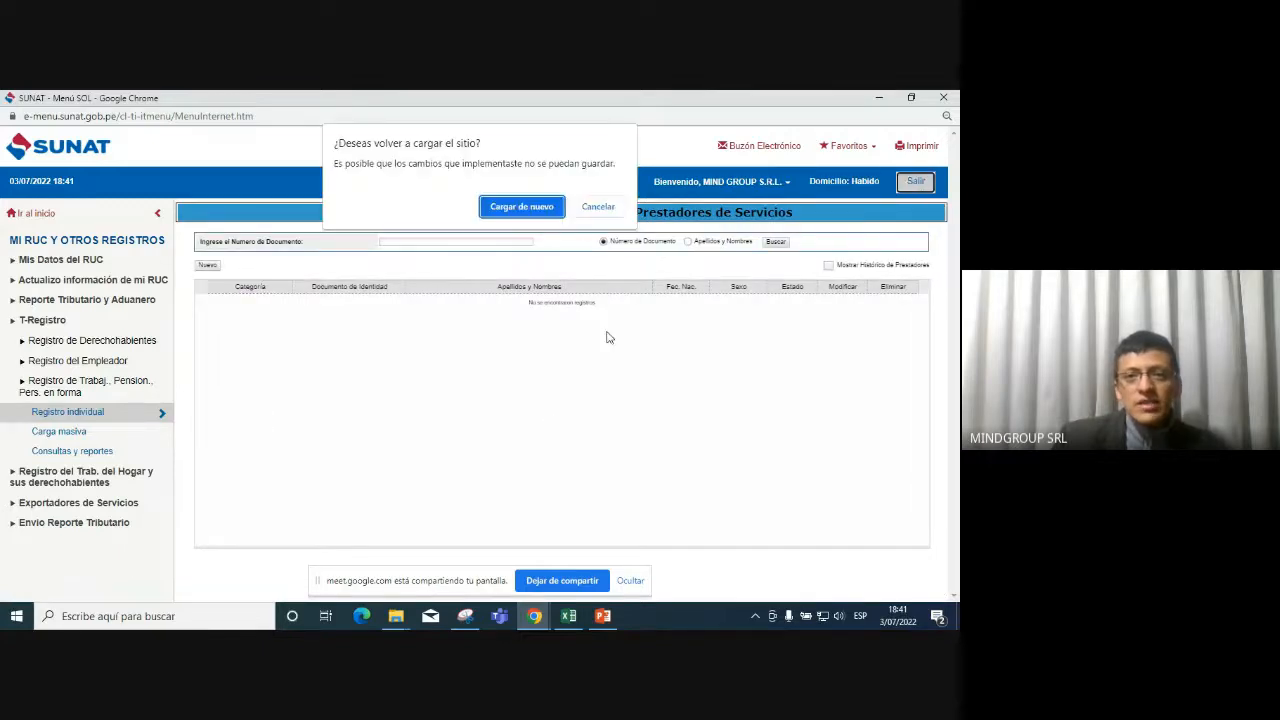
Confirm leaving the SUNAT SOL site and close the SUNAT Operaciones en Línea login popup.
click(516, 207)
click(523, 229)
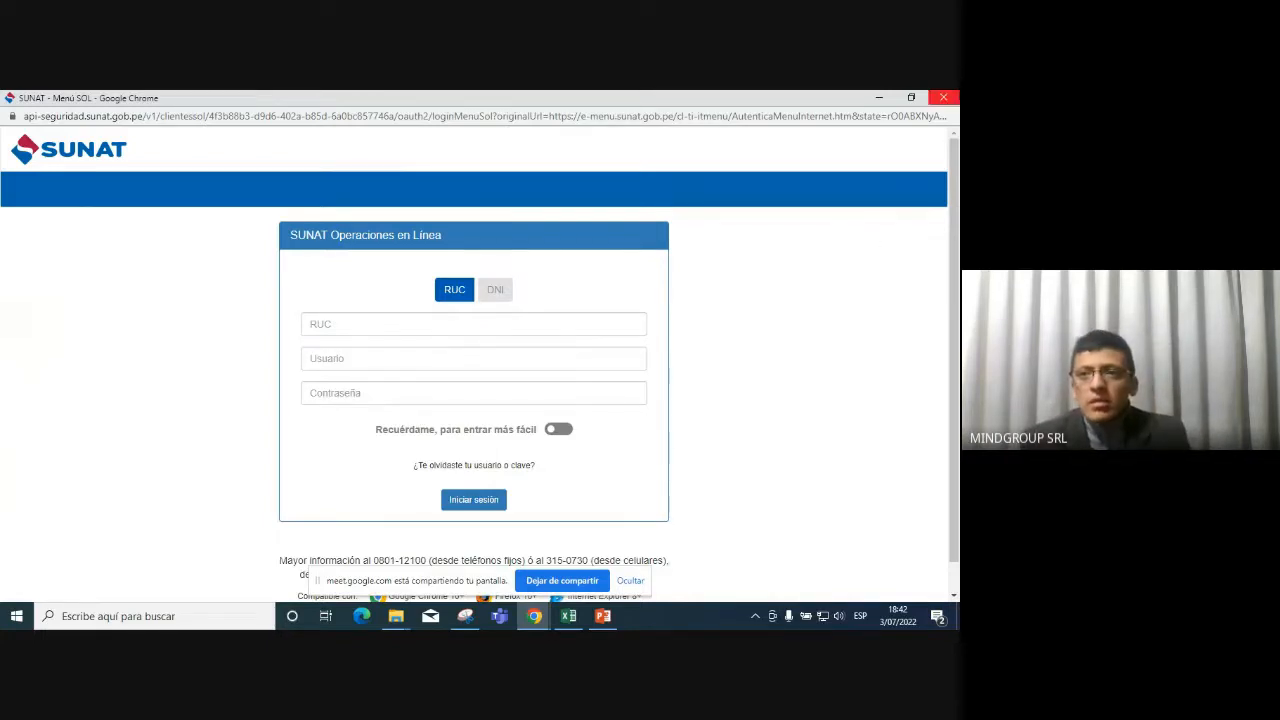
click(943, 97)
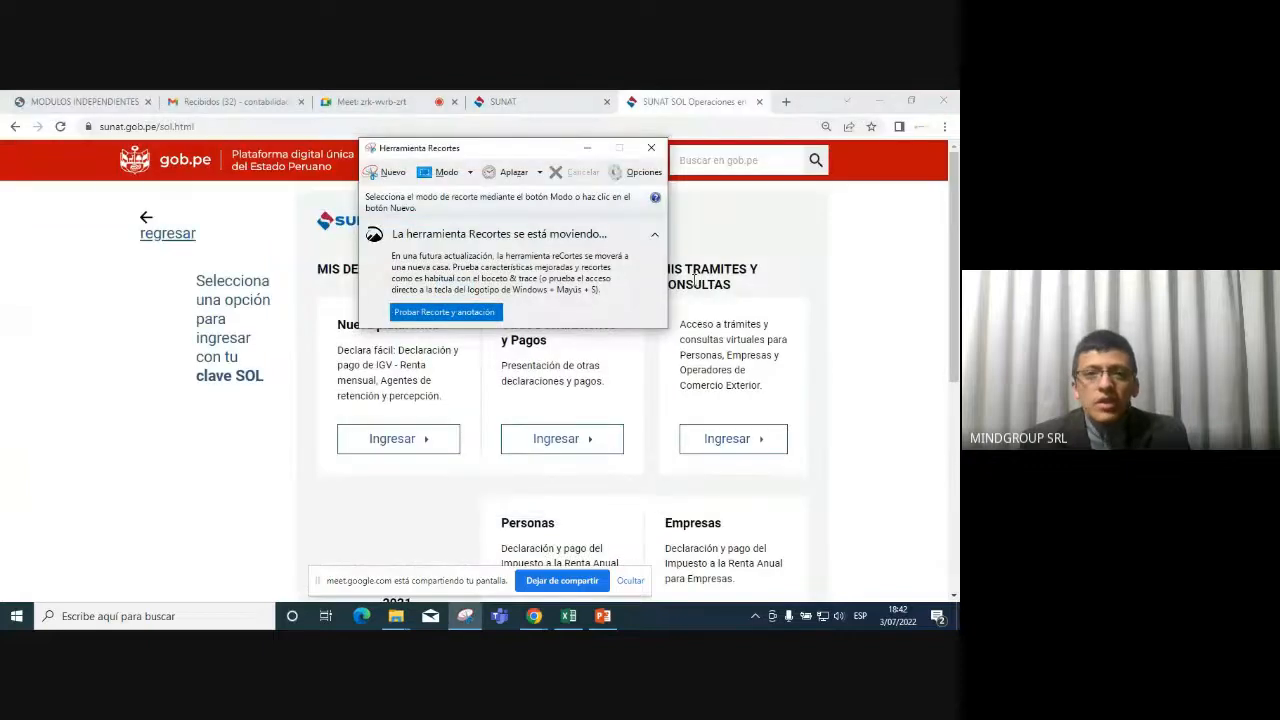
Close the snipping tool, return to the Google Meet tab and select 'Dejar de compartir'.
click(651, 147)
click(375, 101)
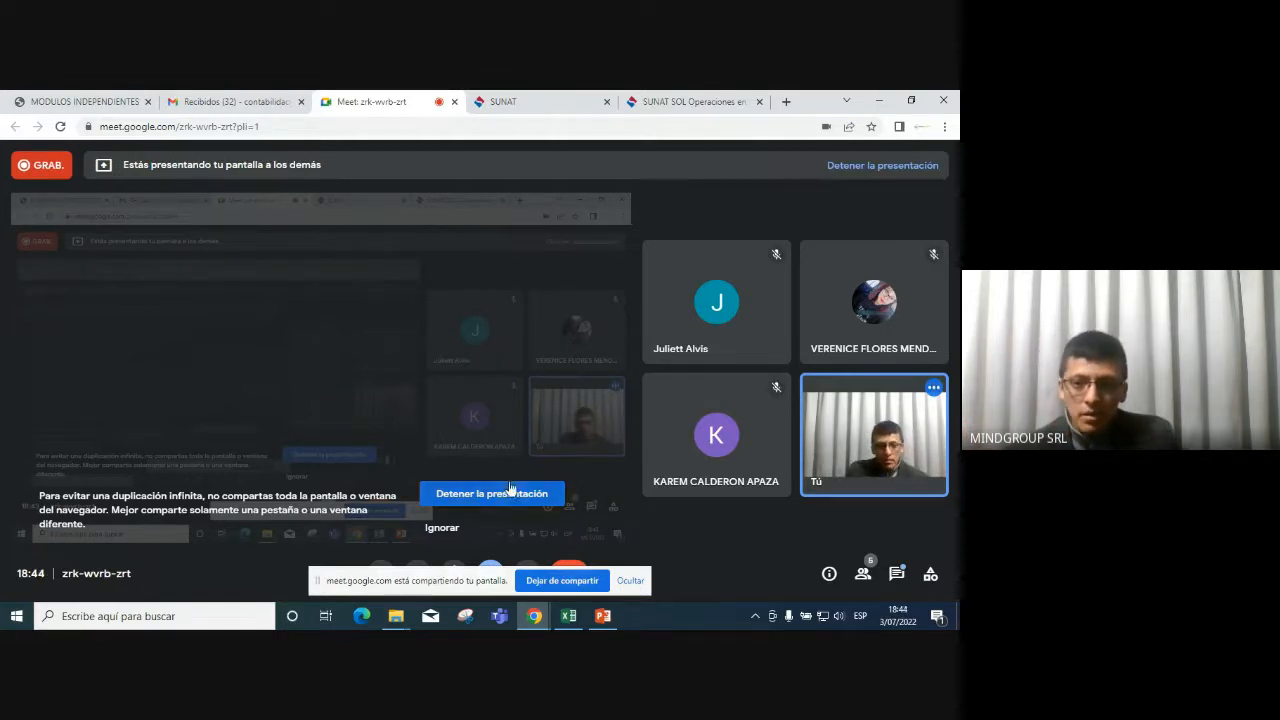
click(568, 581)
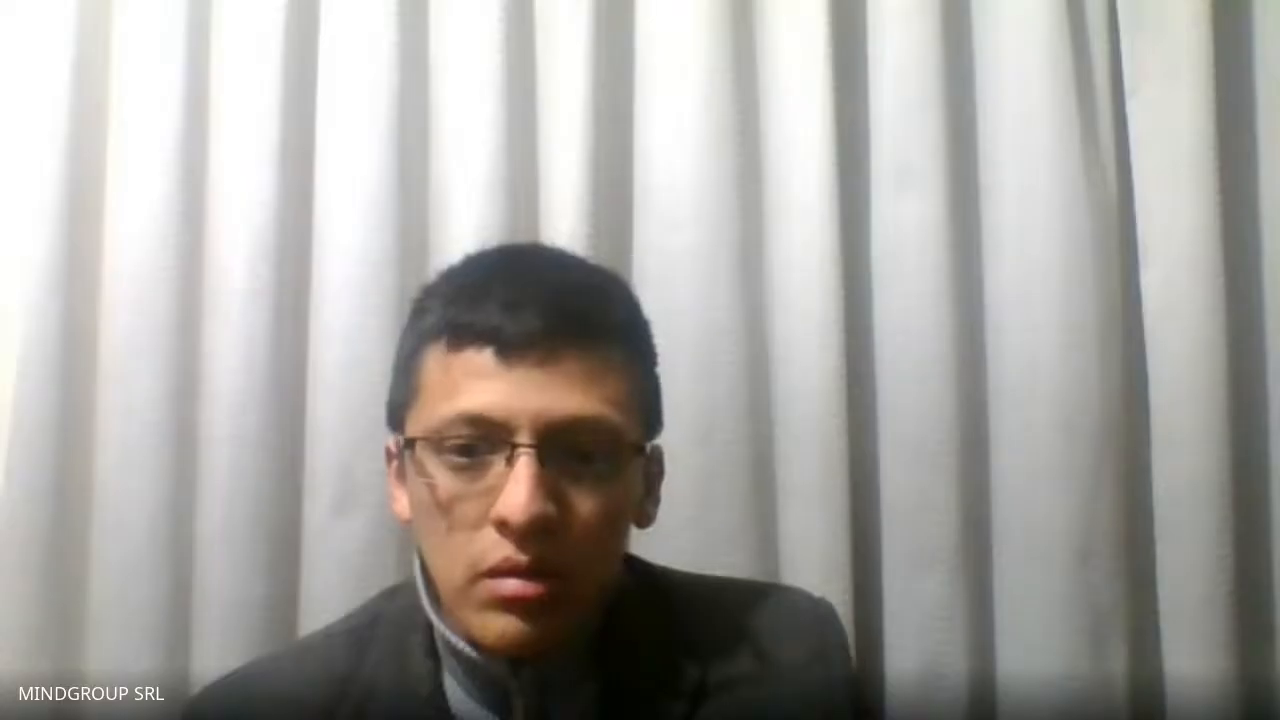
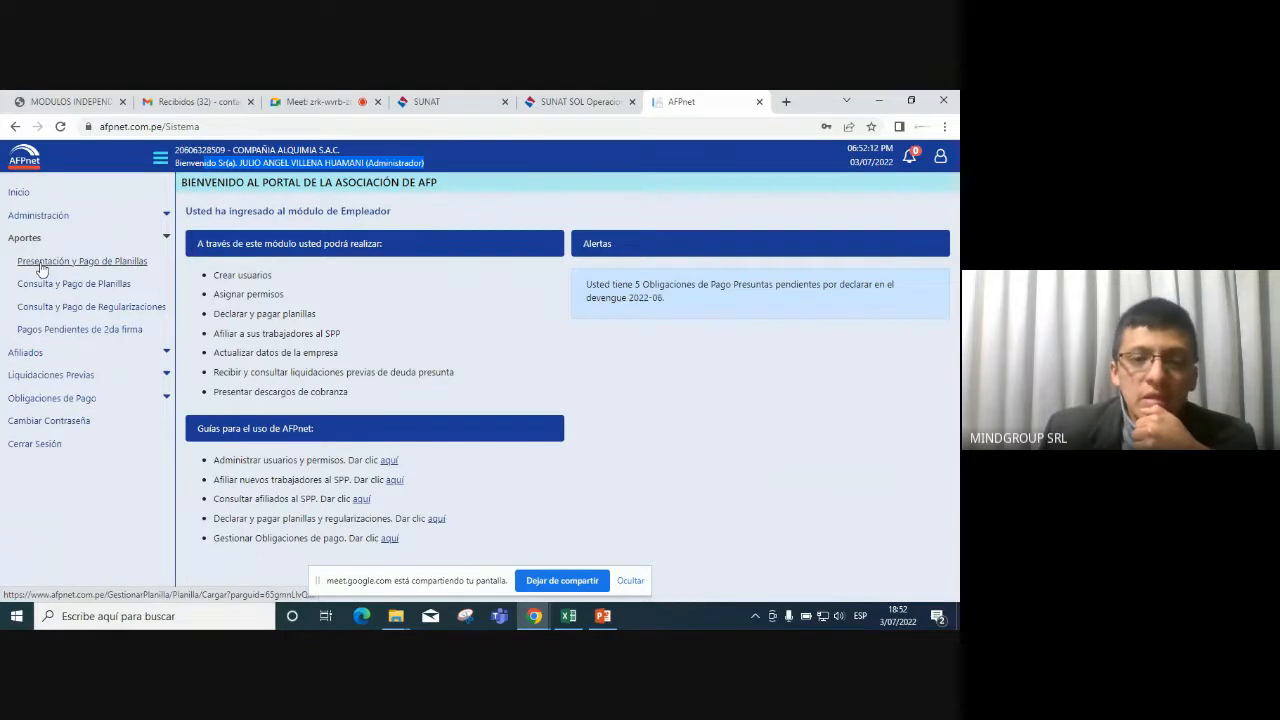
Open Presentación y Pago de Planillas and check June 2022 dates on the system calendar.
click(41, 268)
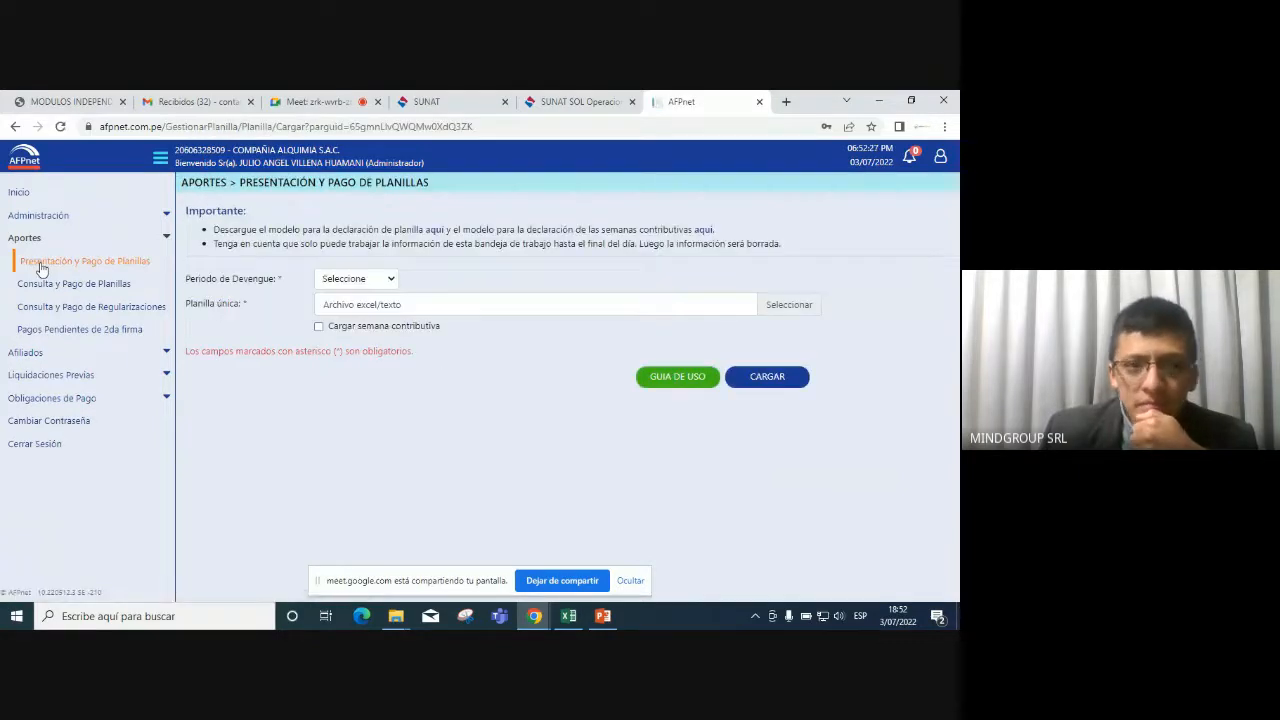
click(390, 284)
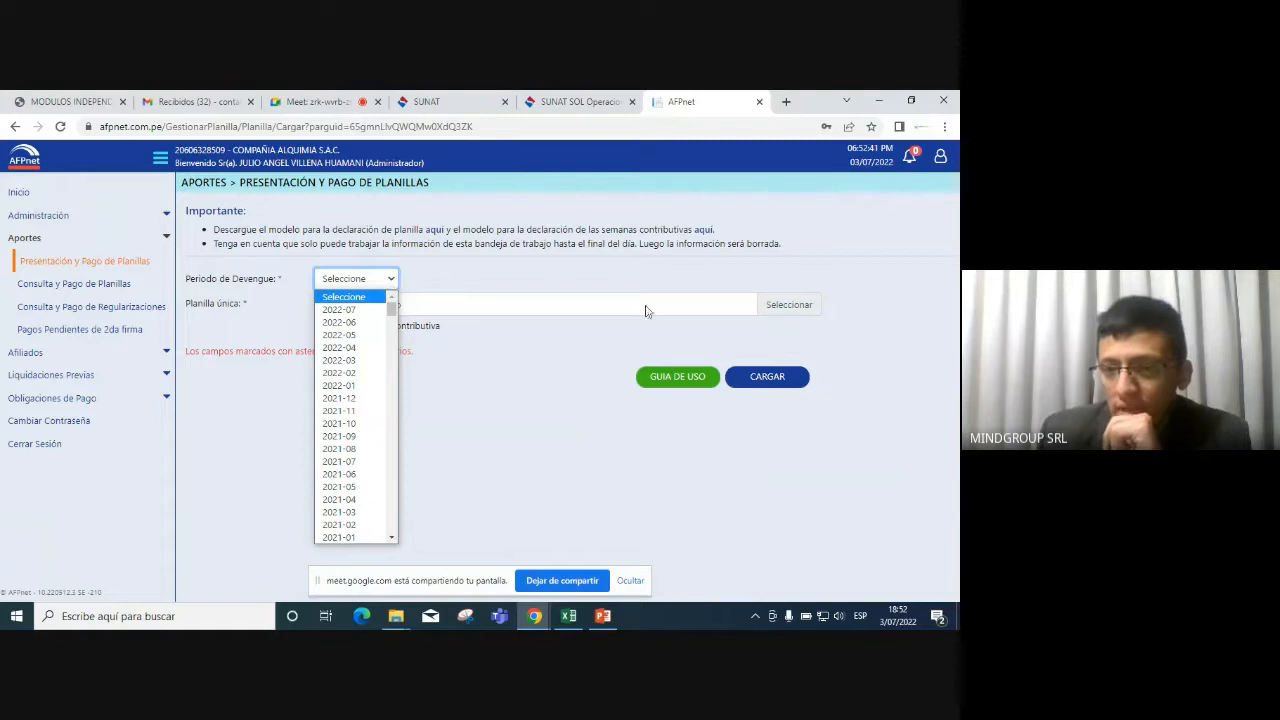
click(925, 486)
click(905, 614)
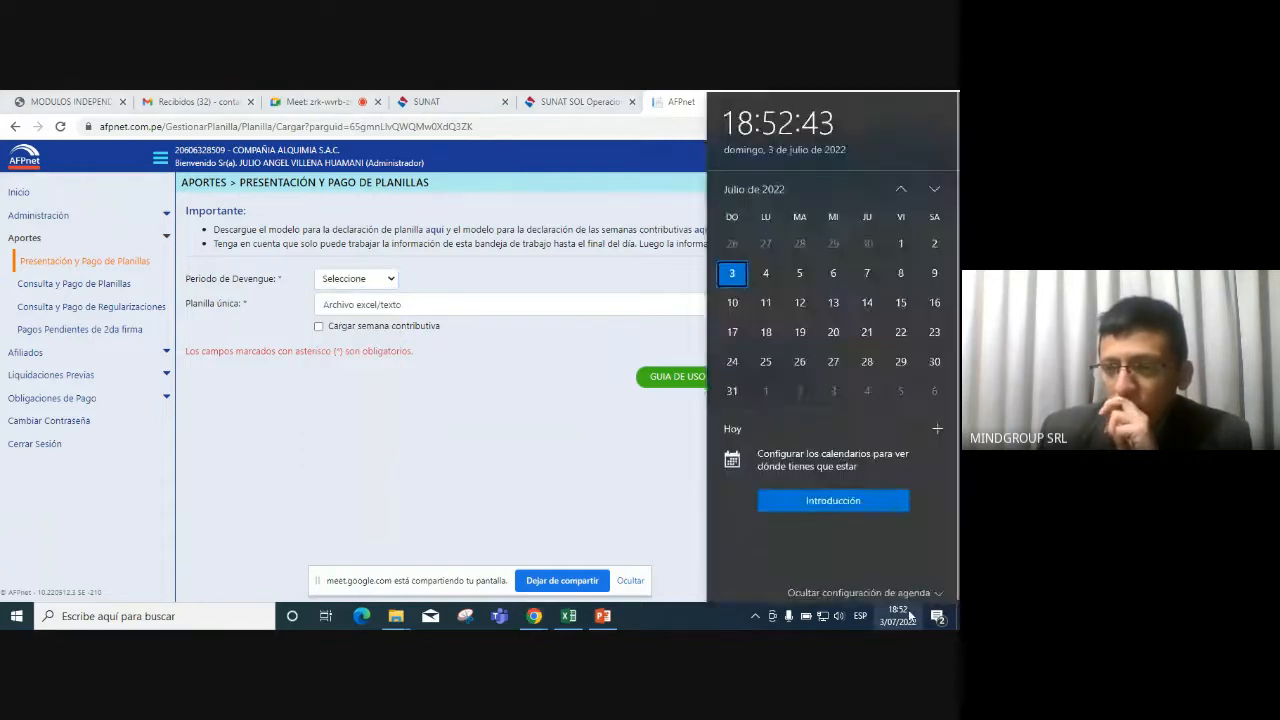
click(900, 241)
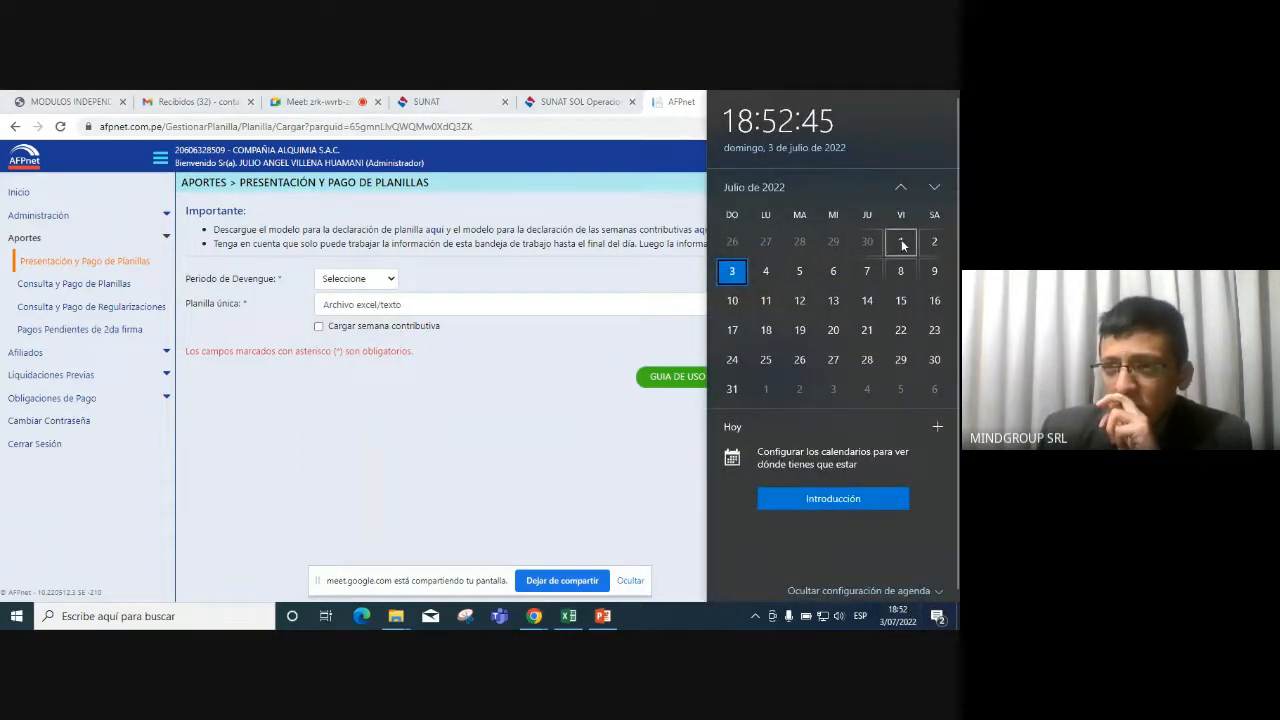
click(860, 274)
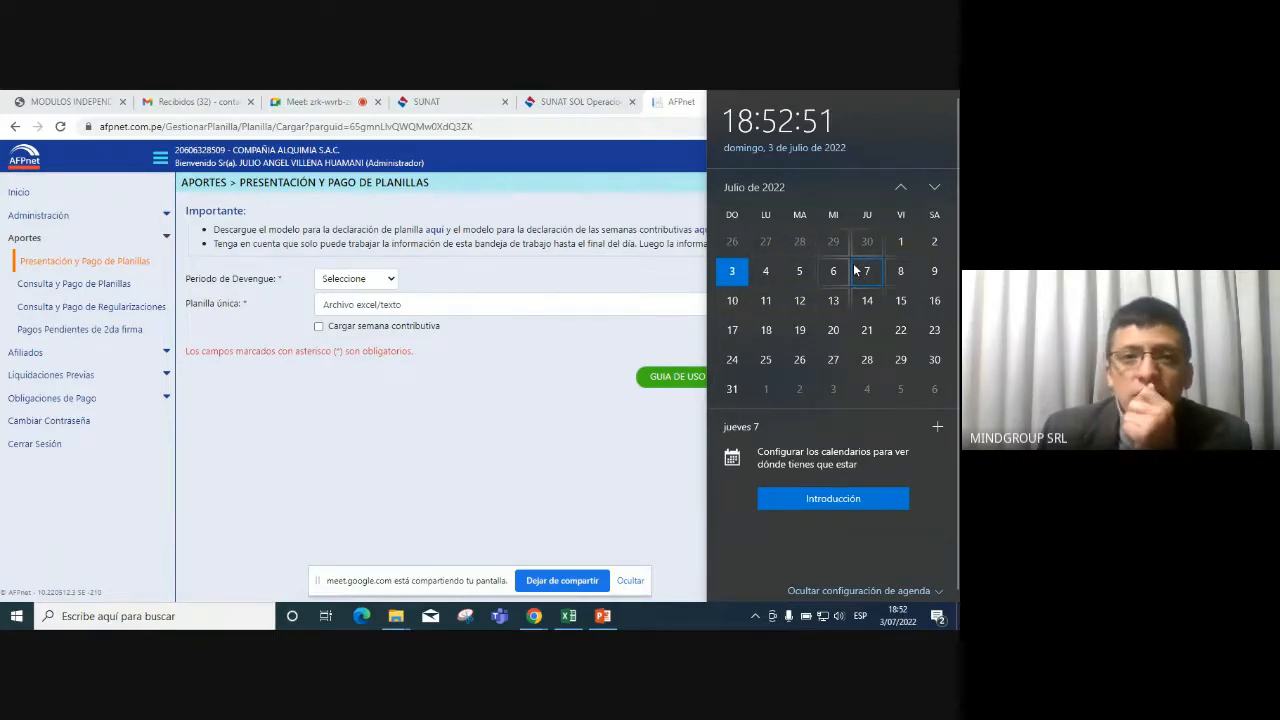
click(510, 275)
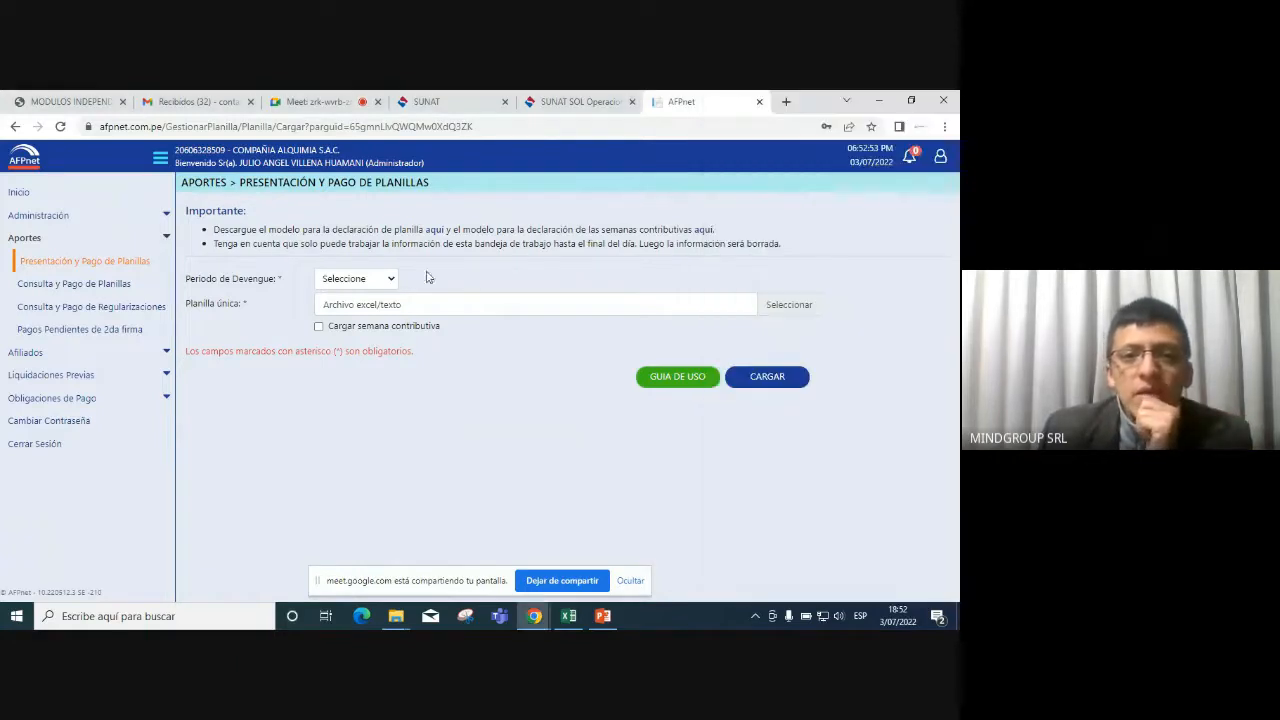
Set the Periodo de Devengue to 2022-06.
click(392, 279)
click(361, 322)
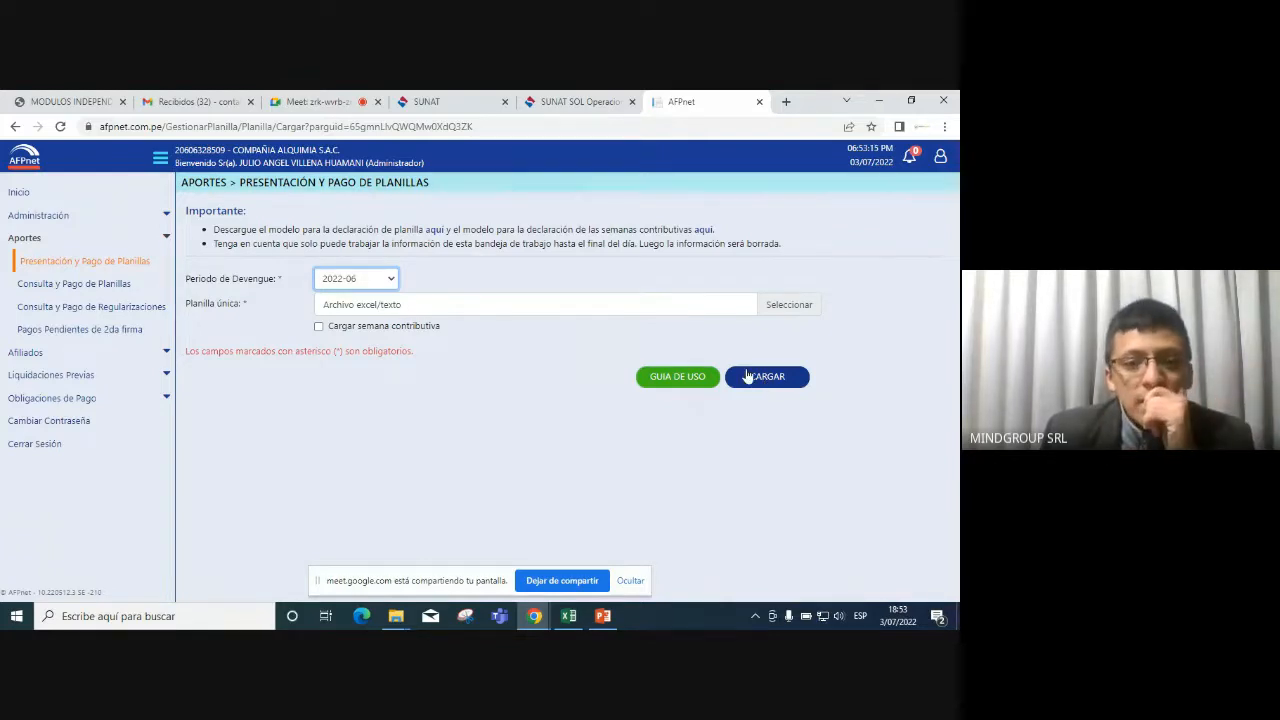
click(441, 398)
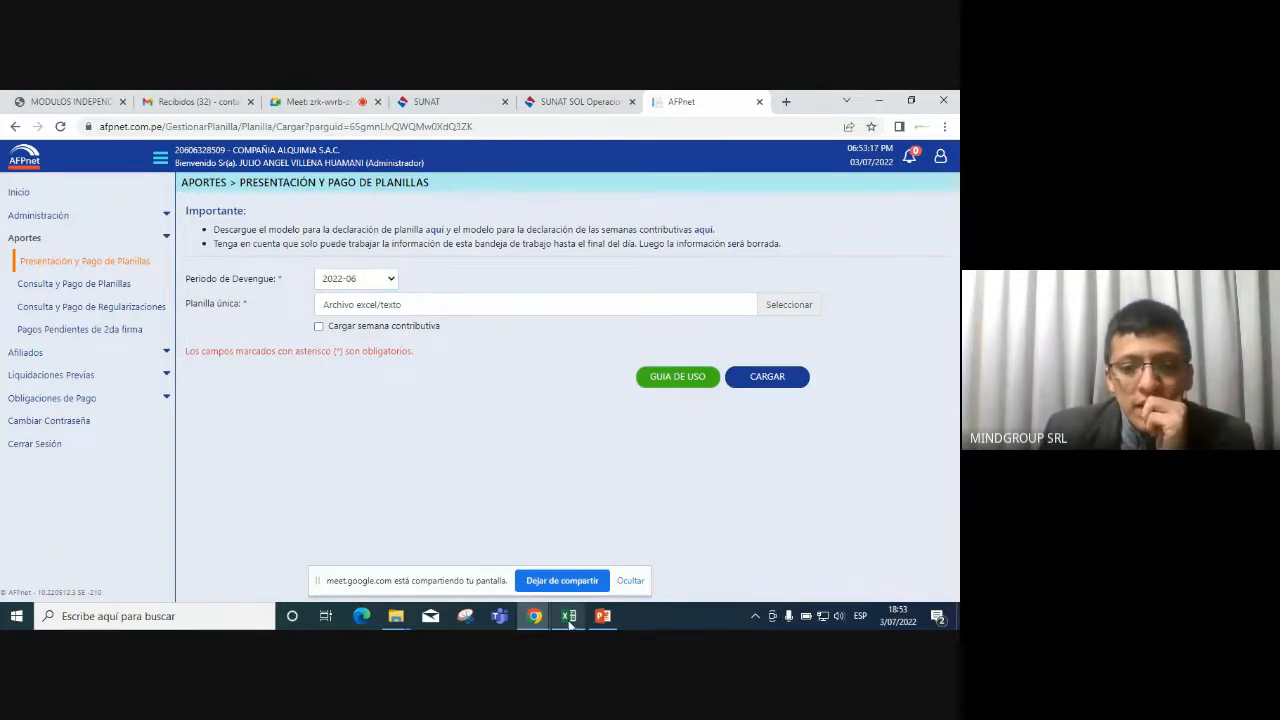
click(397, 617)
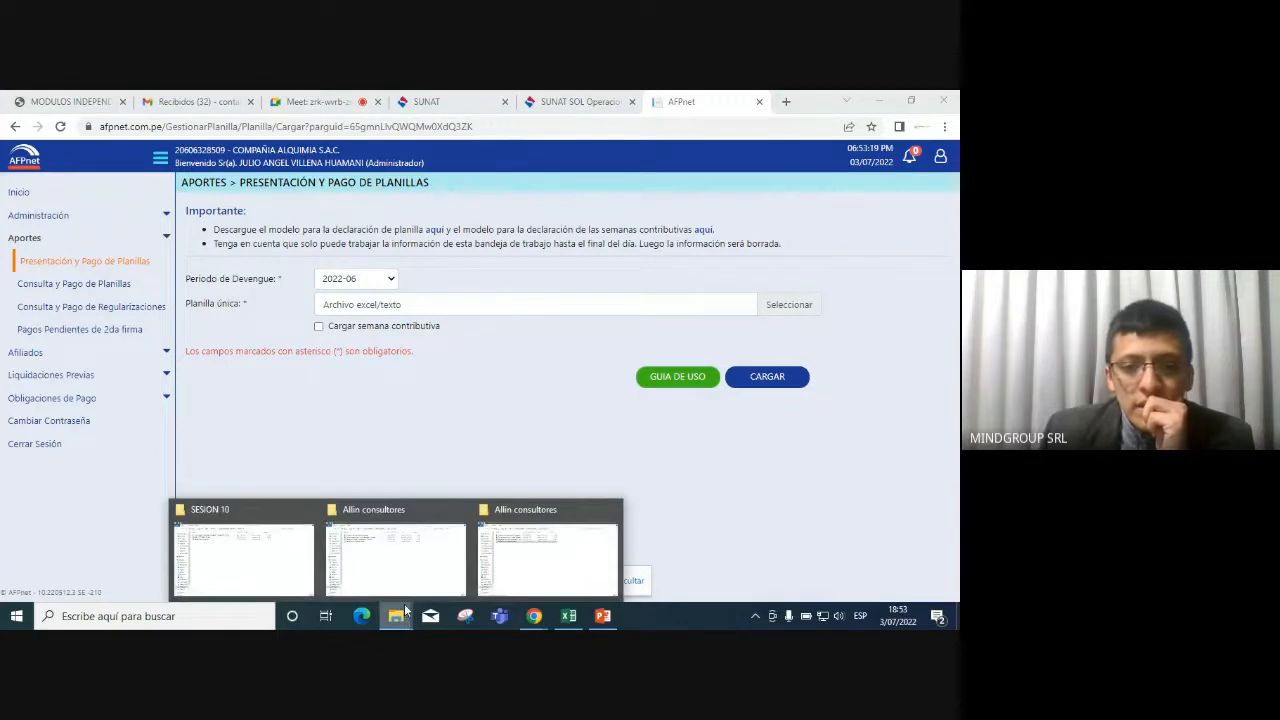
Open the Planilla_Unica_Ejemplo AFP workbook from the SESION 10 folder window.
click(302, 561)
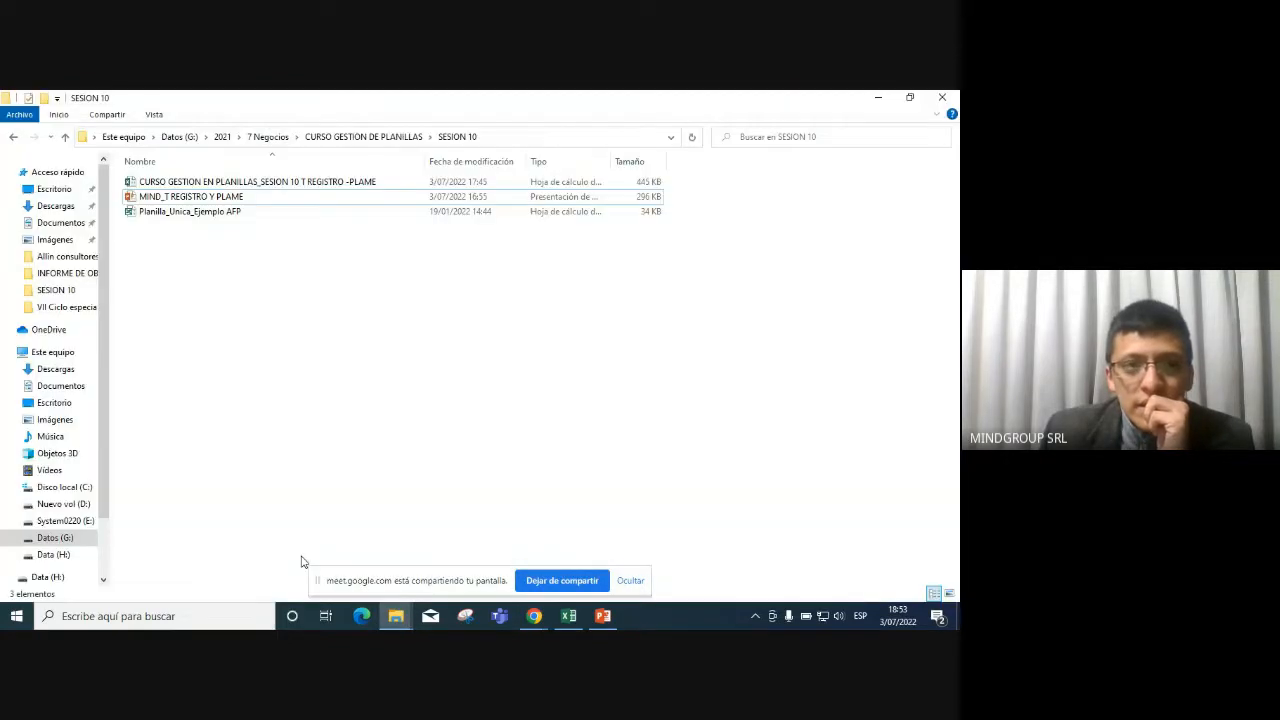
click(223, 217)
double_click(223, 217)
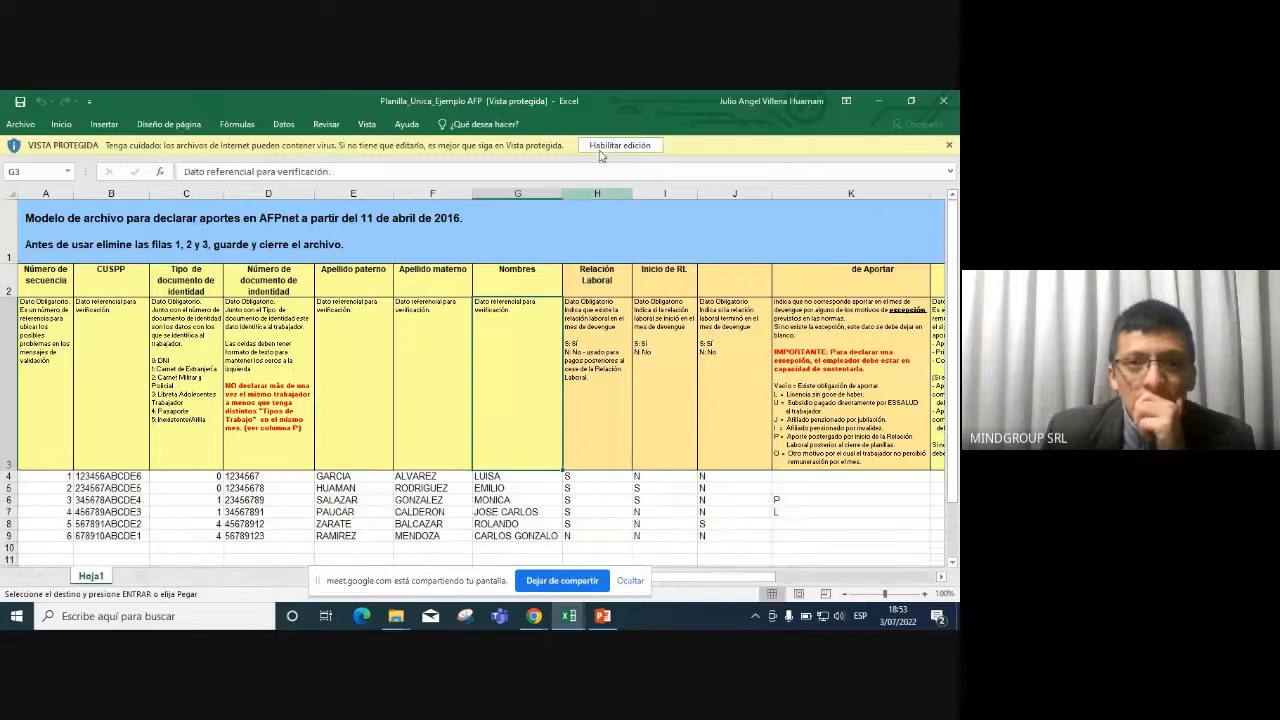
Enable editing on the workbook and read the description text in cell F3.
click(619, 145)
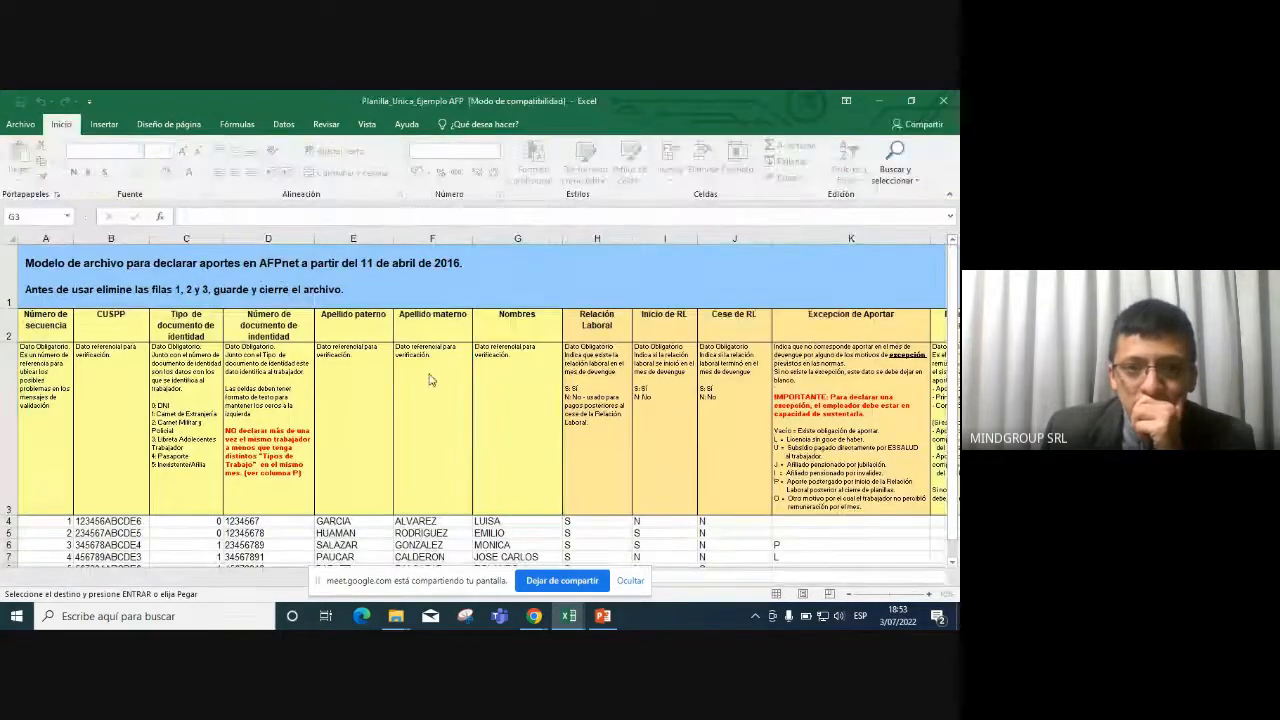
click(429, 370)
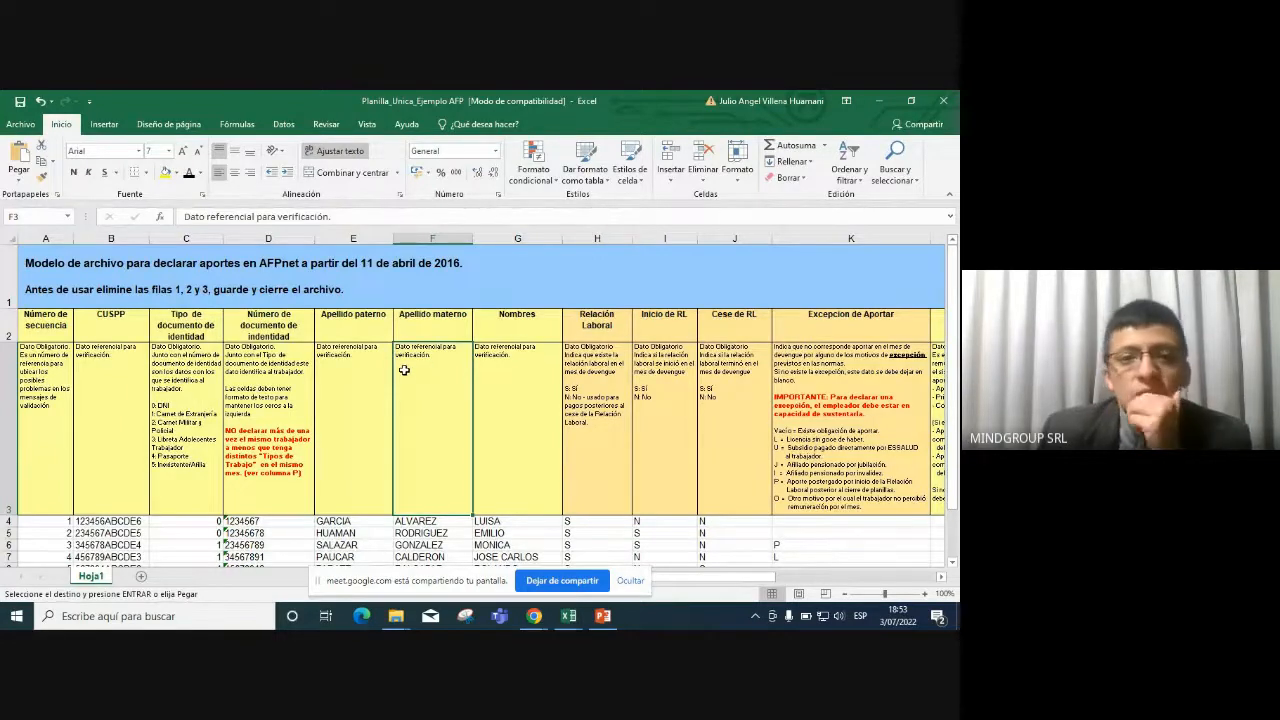
scroll(410, 369, down, 2)
scroll(404, 370, up, 2)
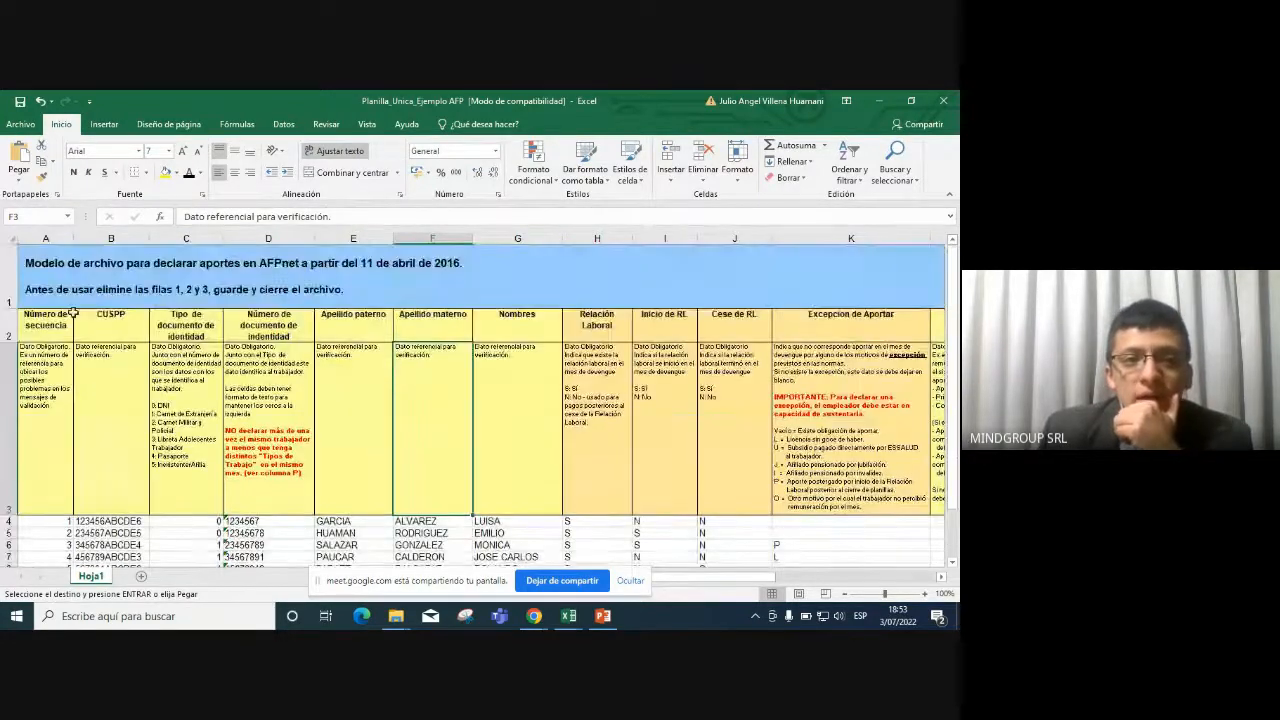
Select header rows 1–3 and look over the six sample worker records.
click(15, 272)
drag(15, 272, 5, 470)
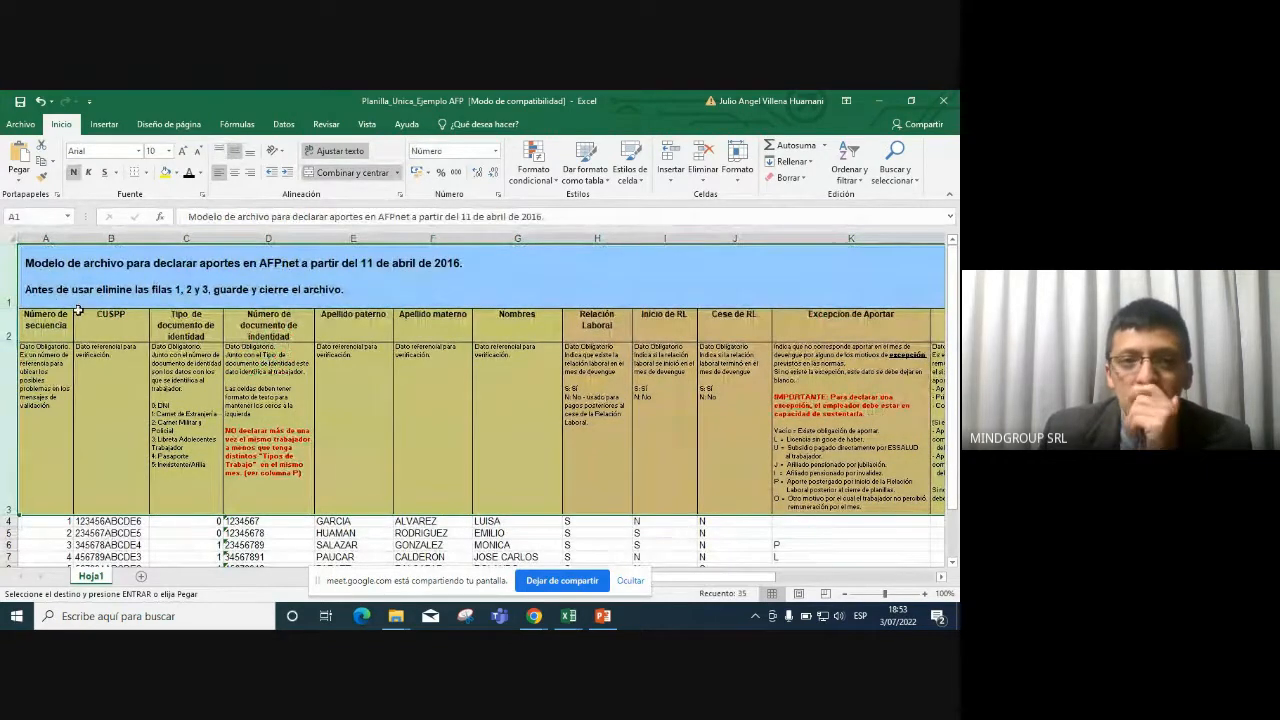
scroll(78, 311, down, 1)
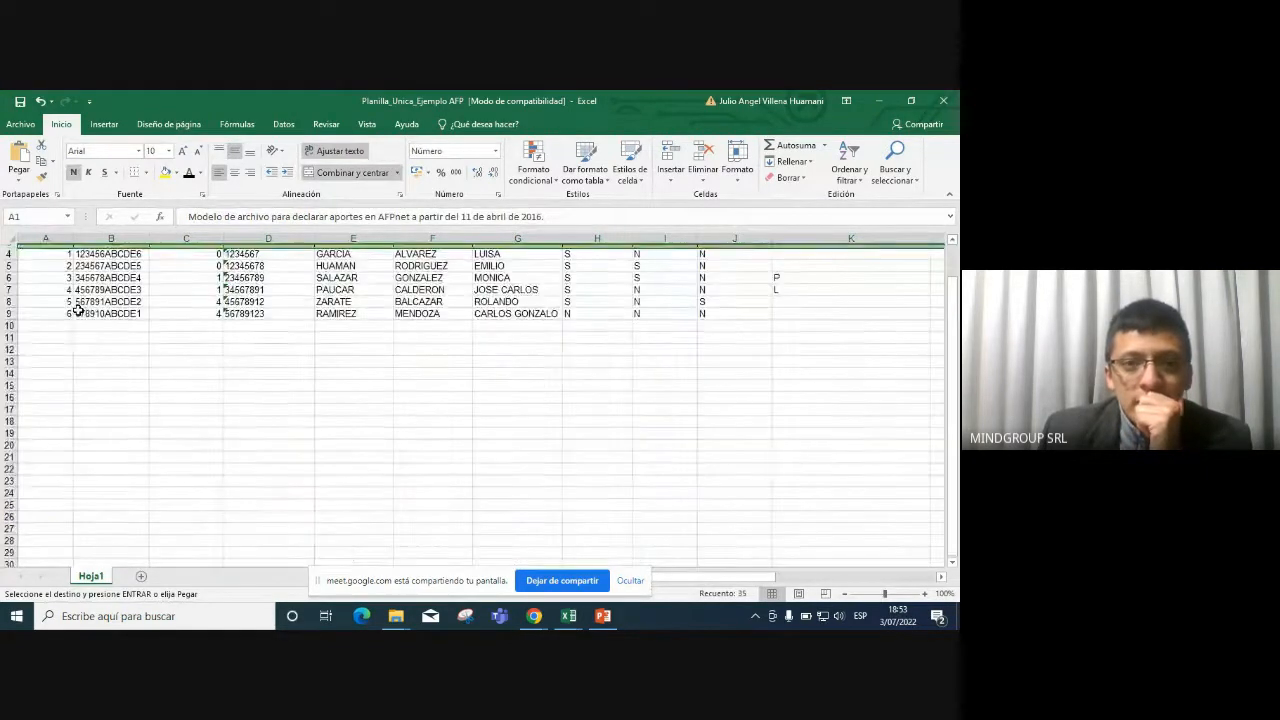
scroll(78, 311, up, 1)
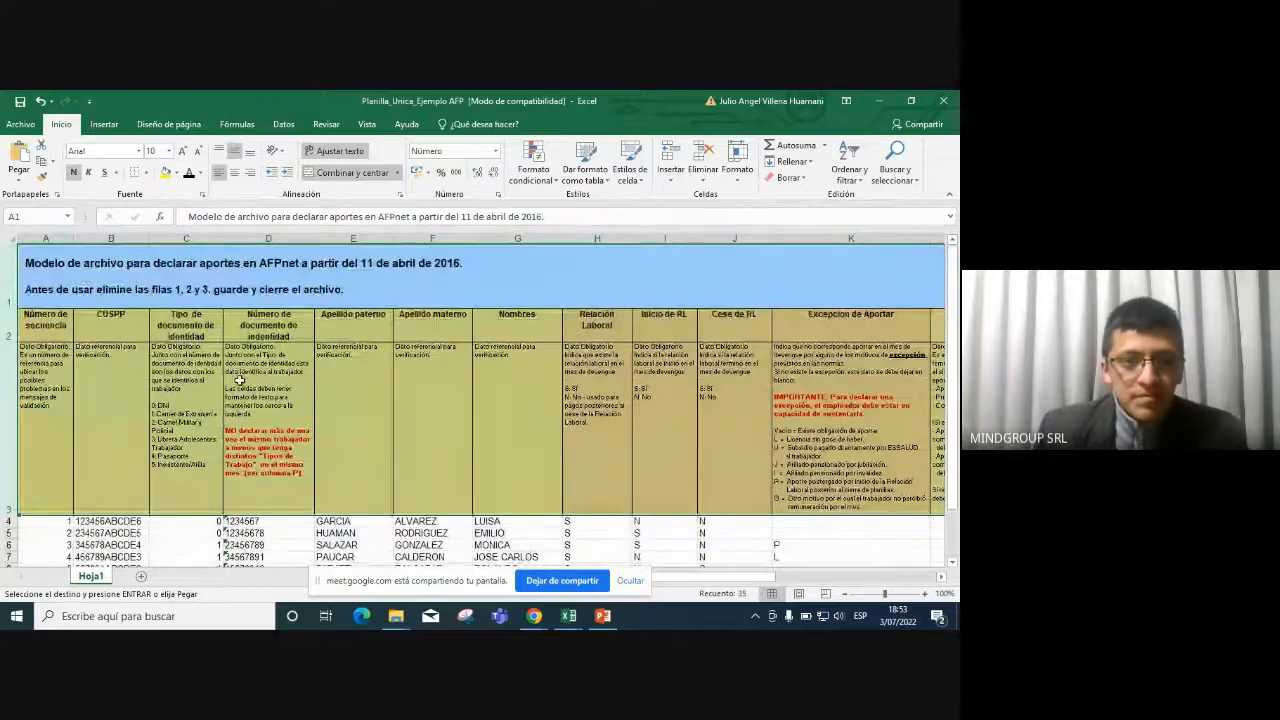
ctrl+scroll(240, 380, up, 3)
scroll(240, 380, down, 1)
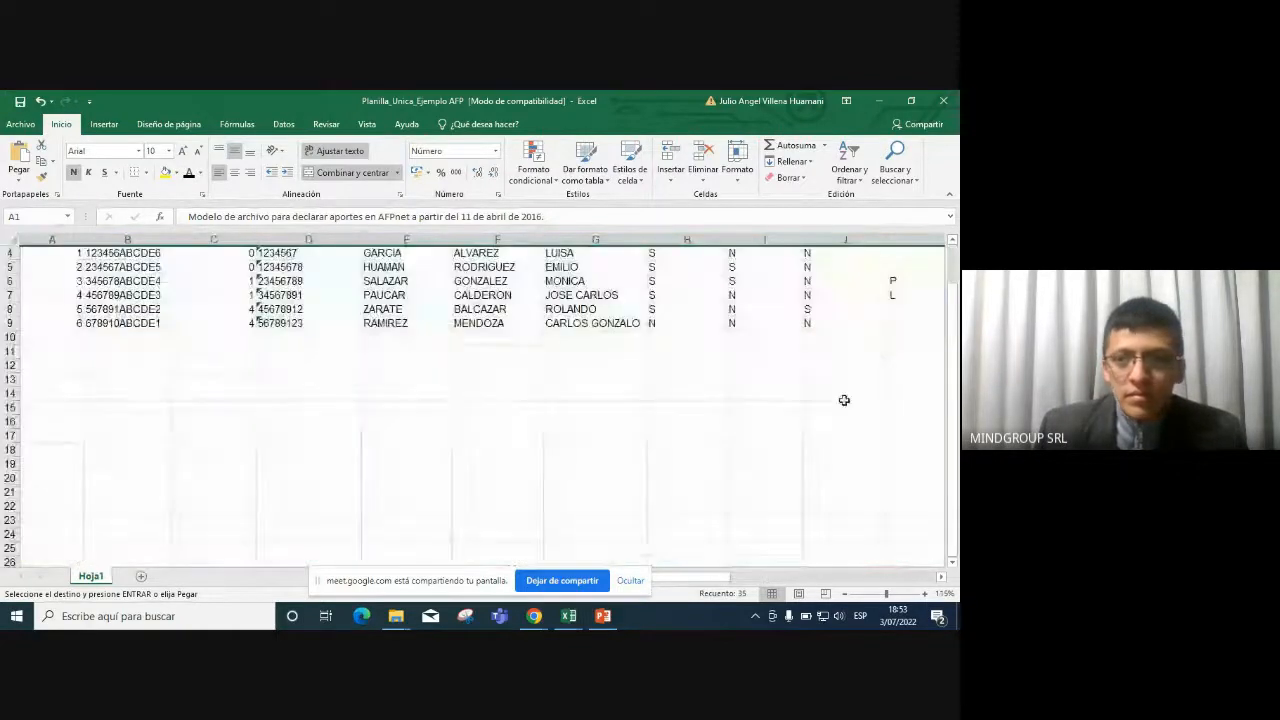
drag(953, 355, 955, 316)
scroll(411, 386, down, 1)
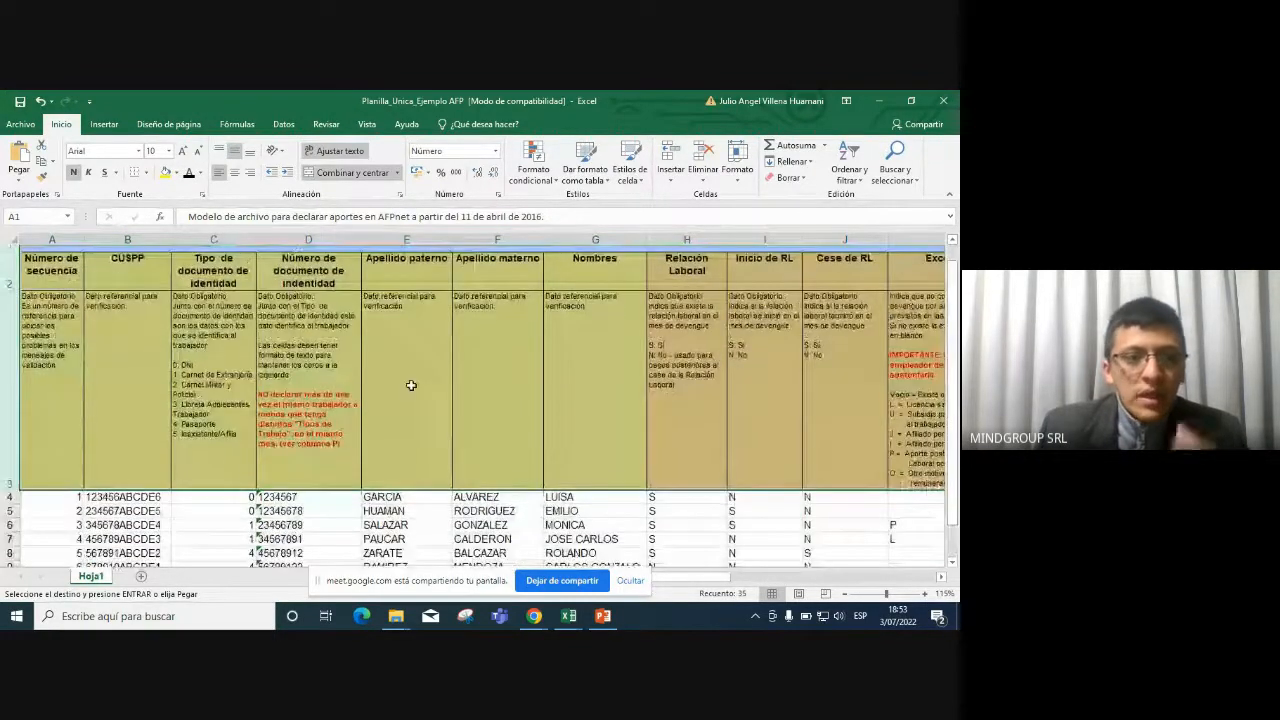
click(40, 238)
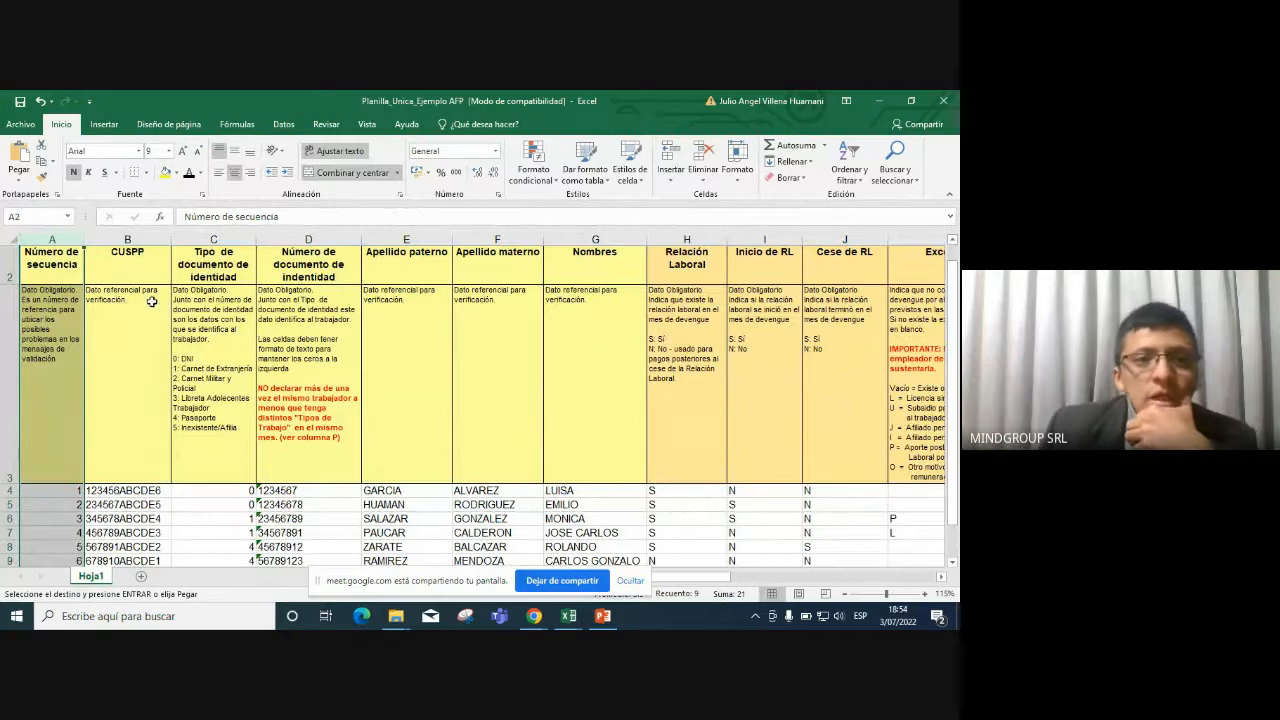
click(141, 237)
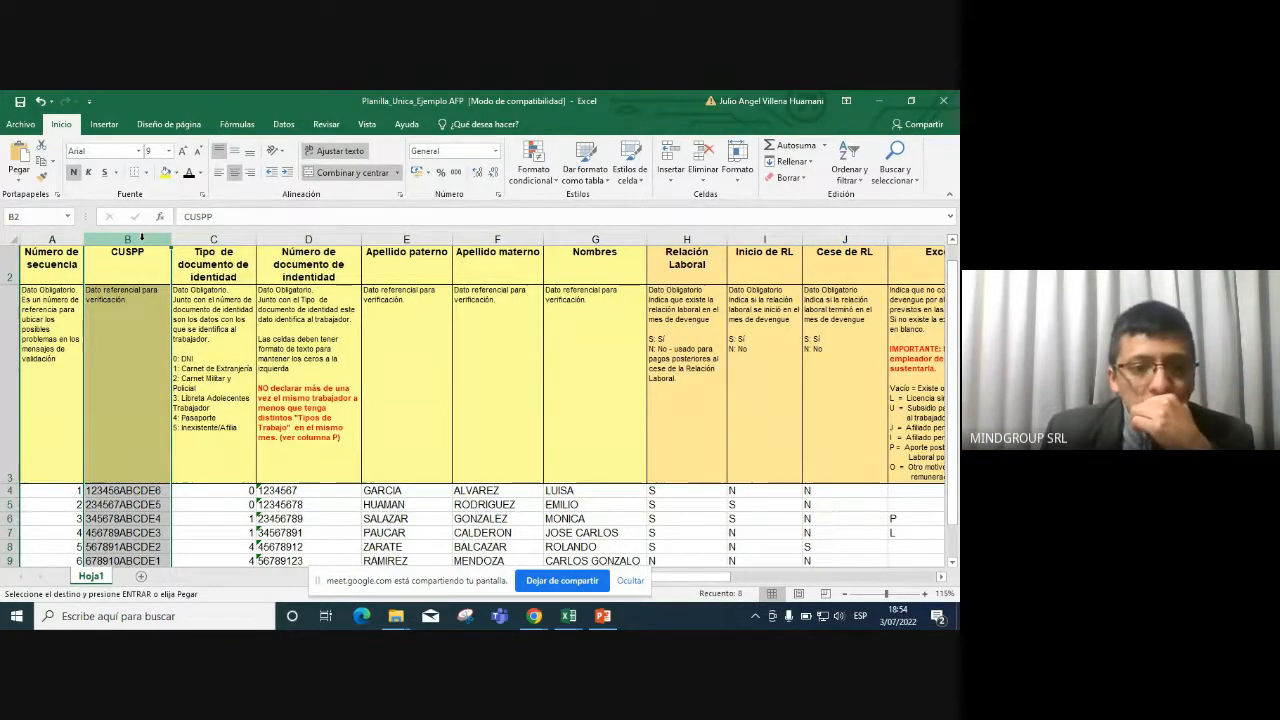
click(143, 507)
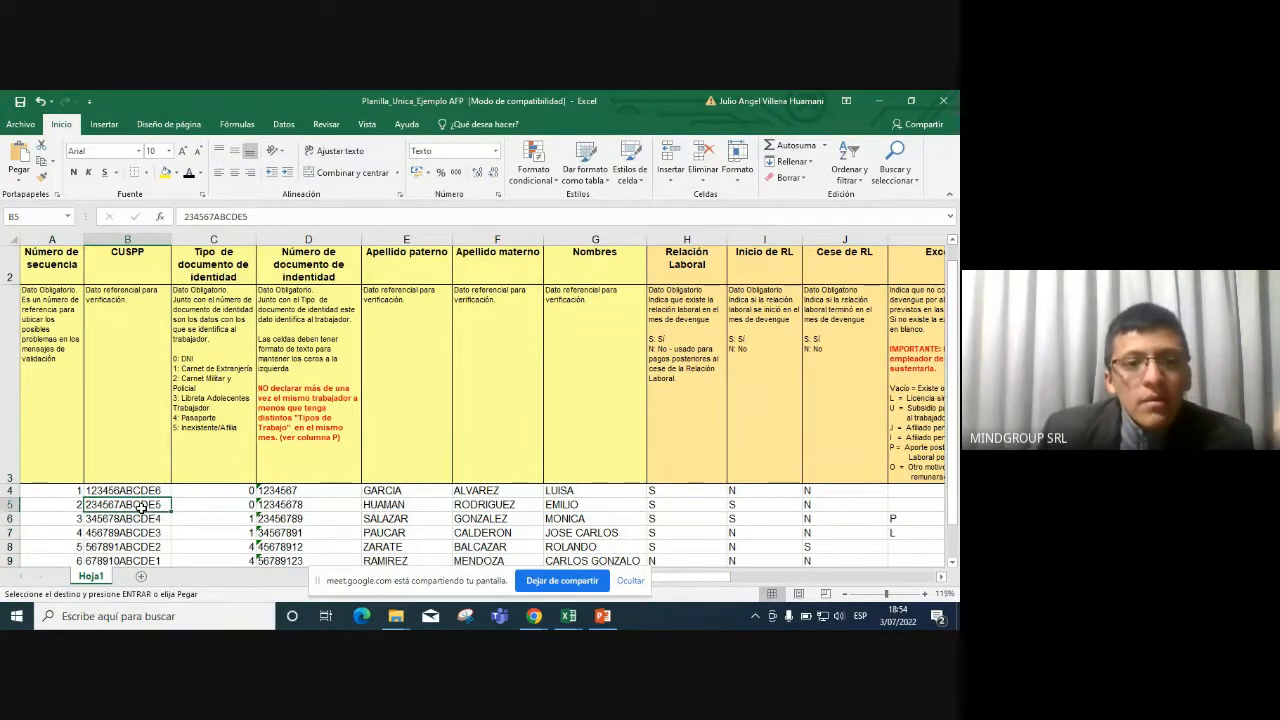
click(216, 240)
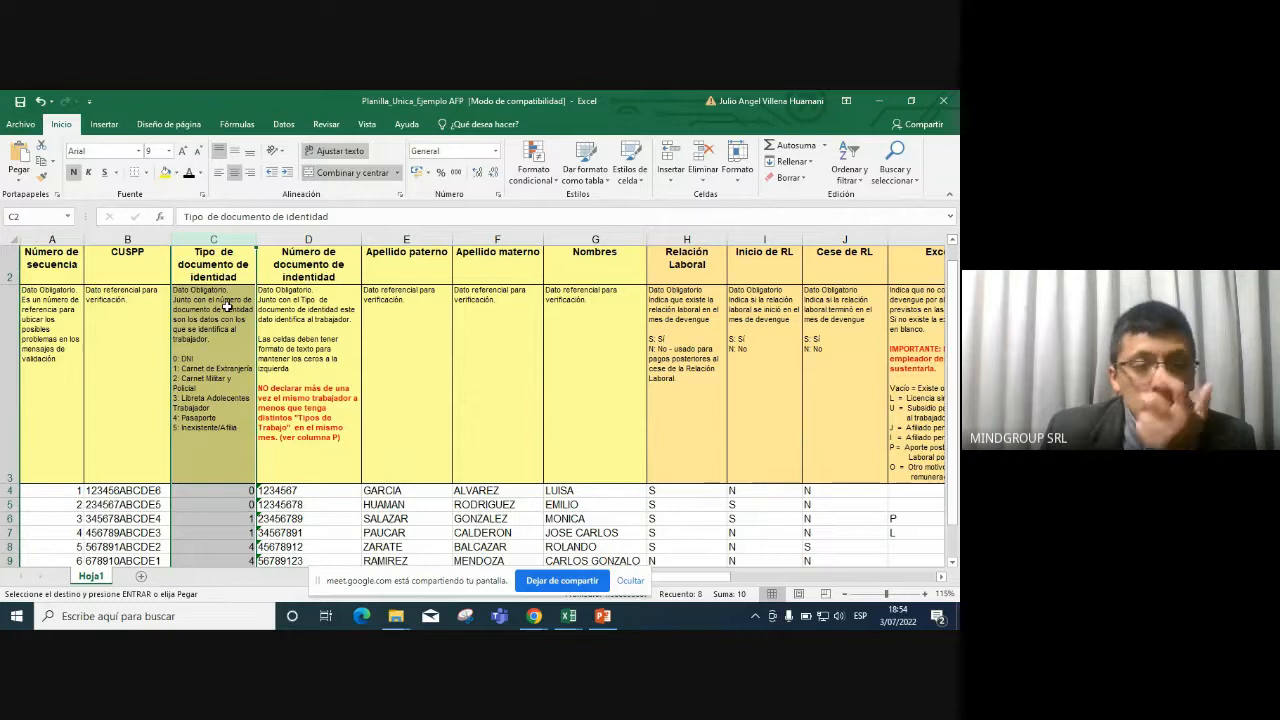
click(210, 502)
click(201, 385)
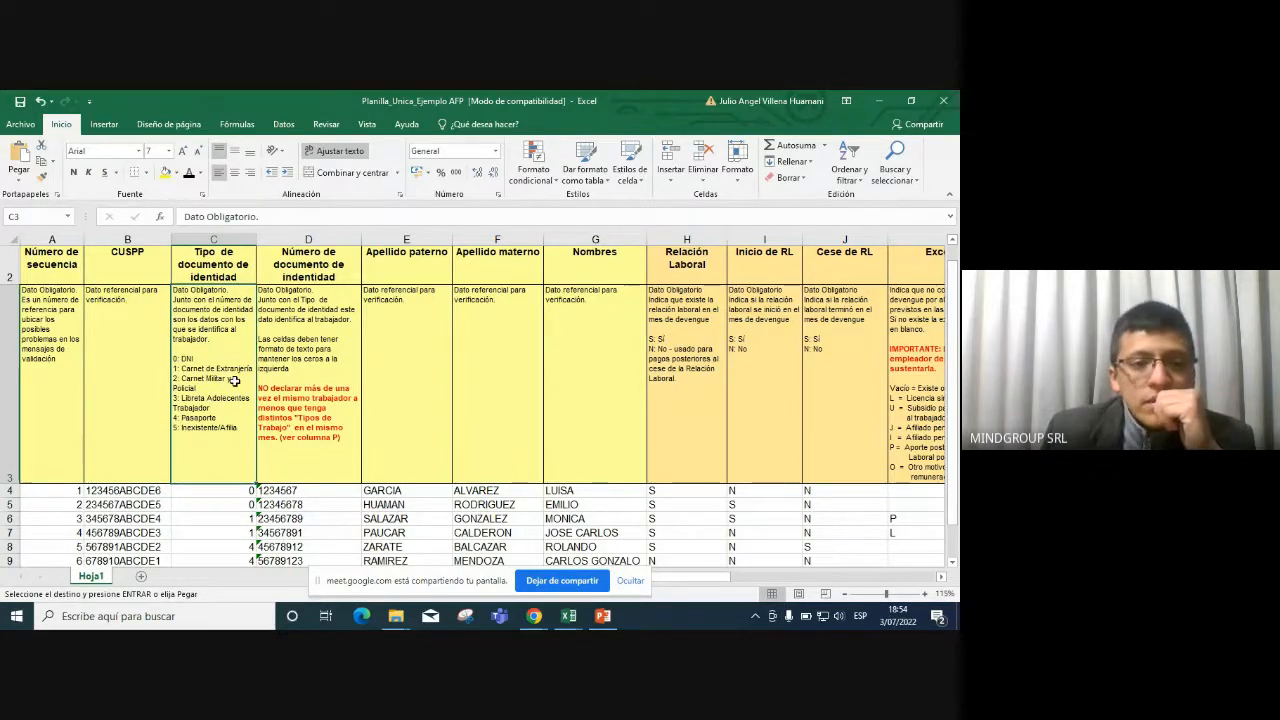
click(232, 517)
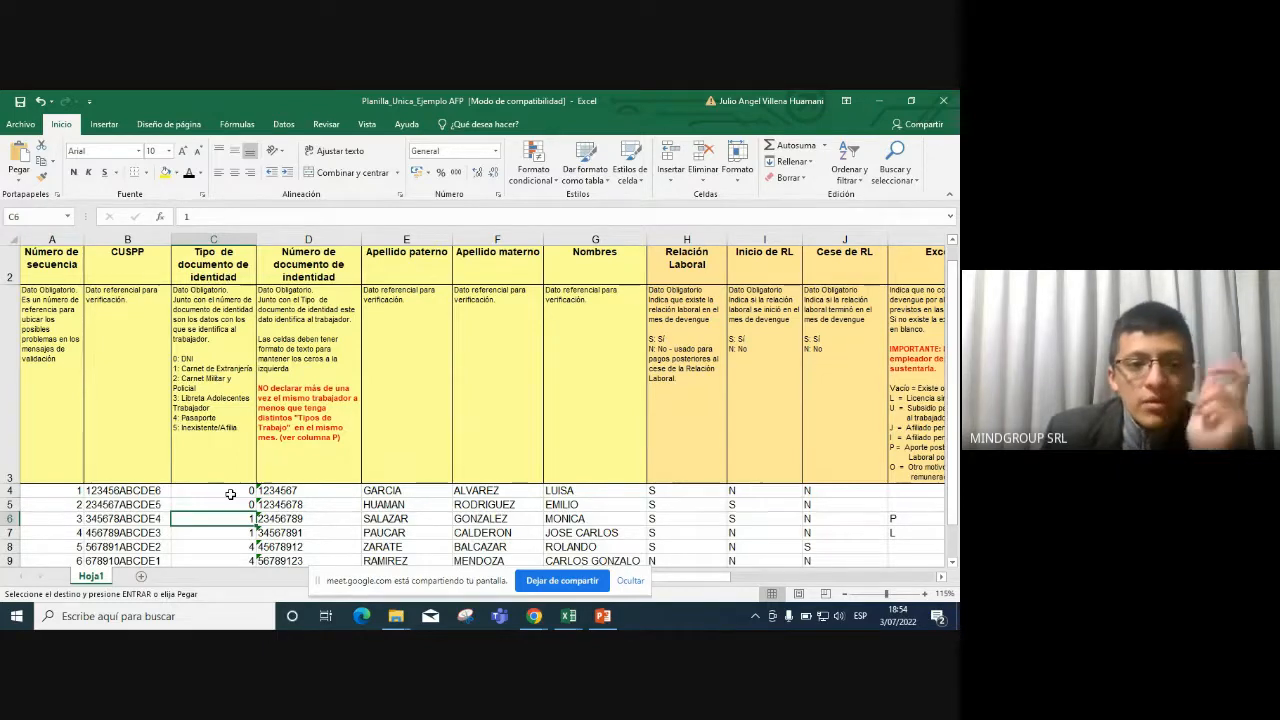
click(229, 436)
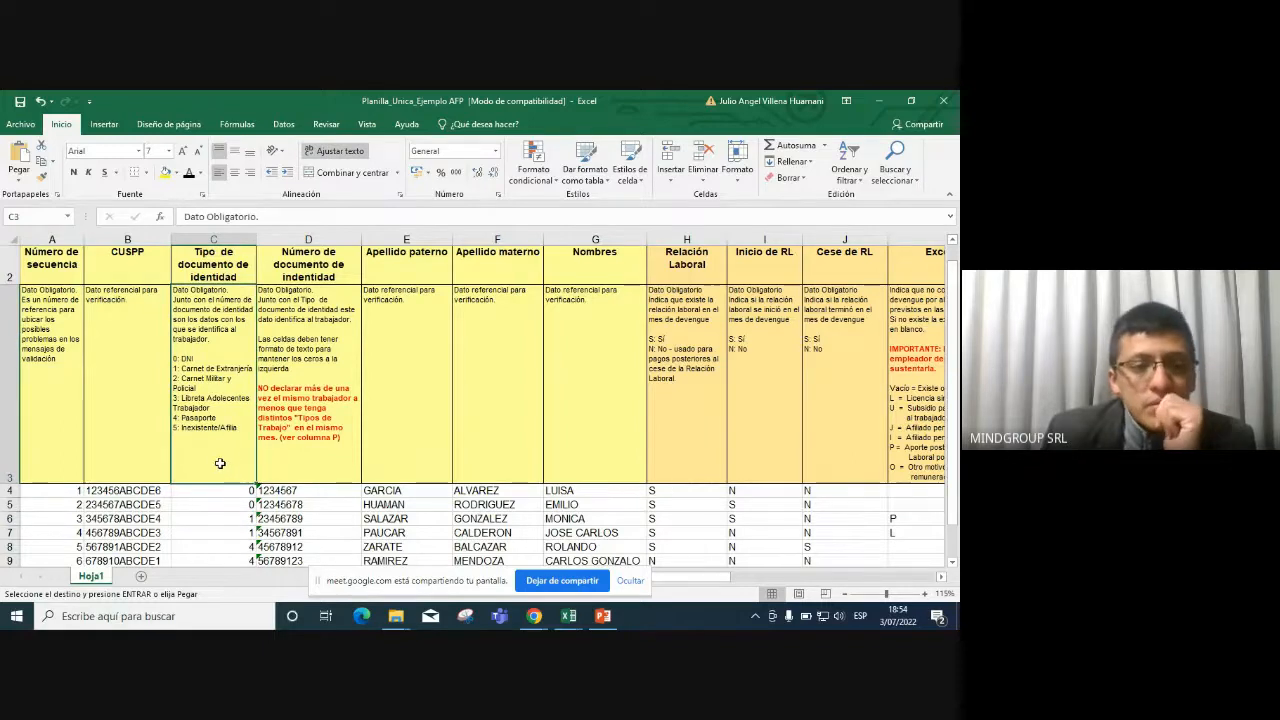
scroll(220, 463, down, 2)
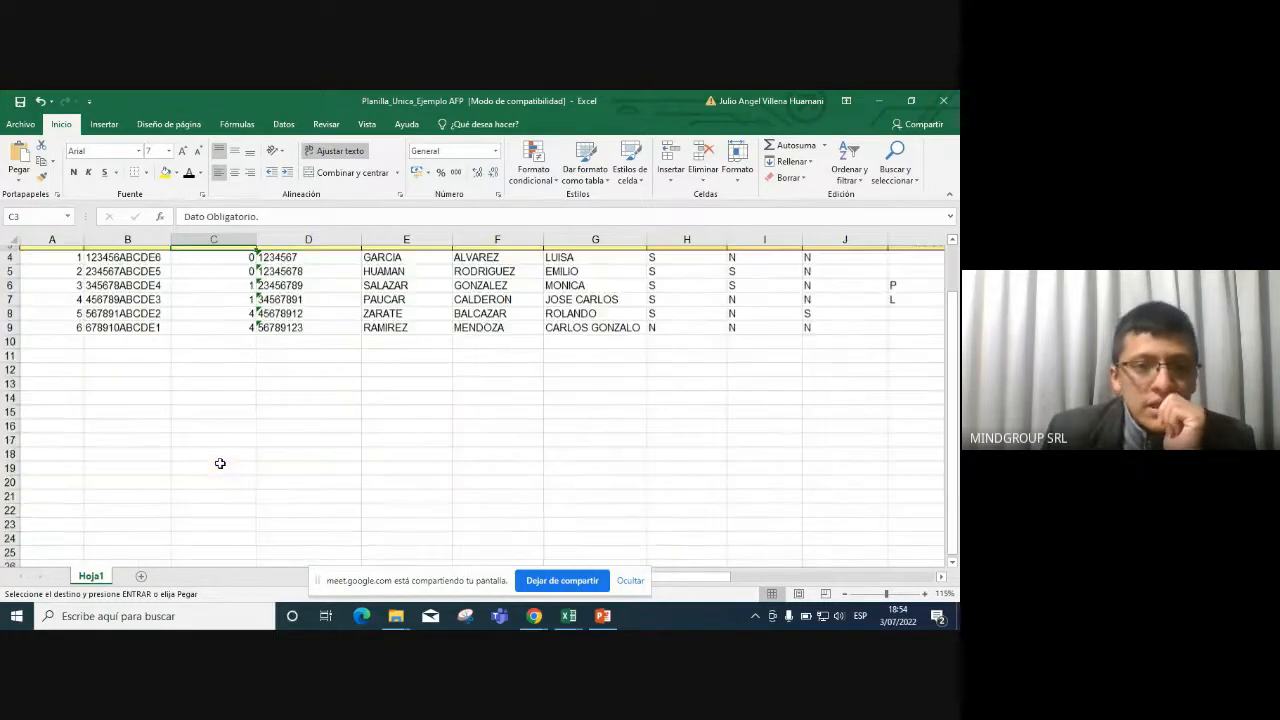
scroll(220, 463, up, 2)
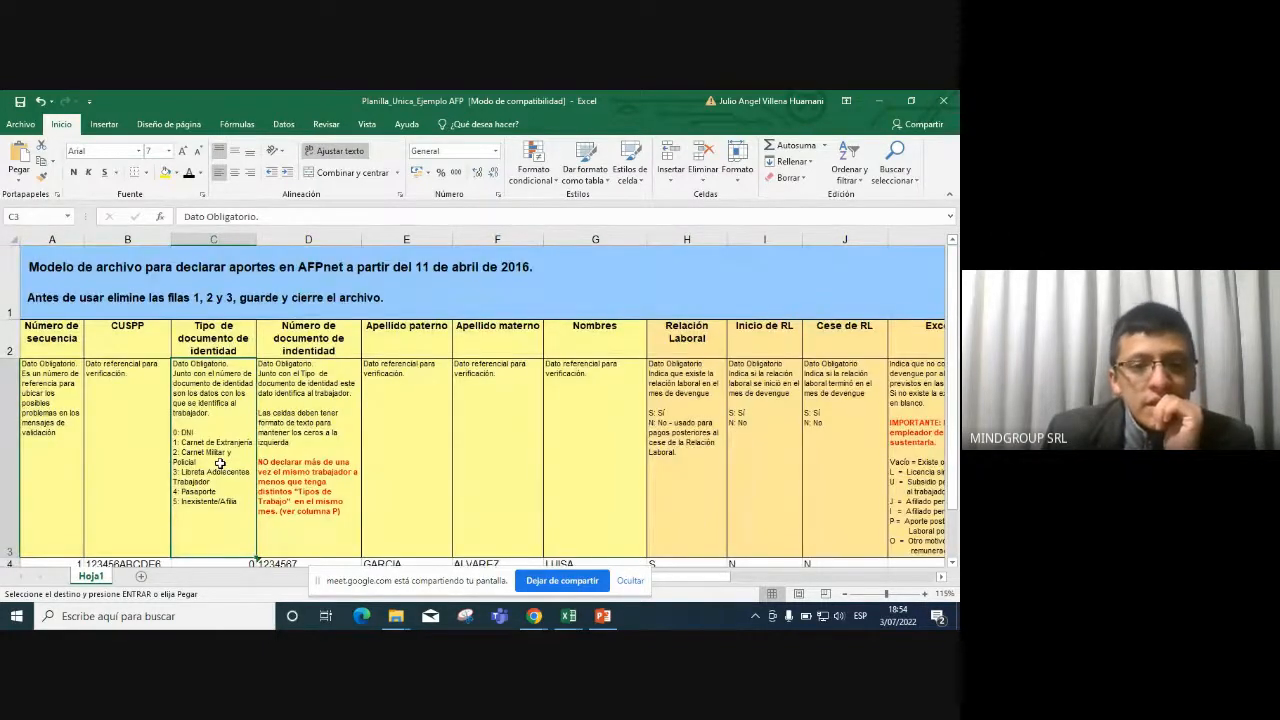
scroll(220, 463, down, 1)
scroll(220, 463, up, 1)
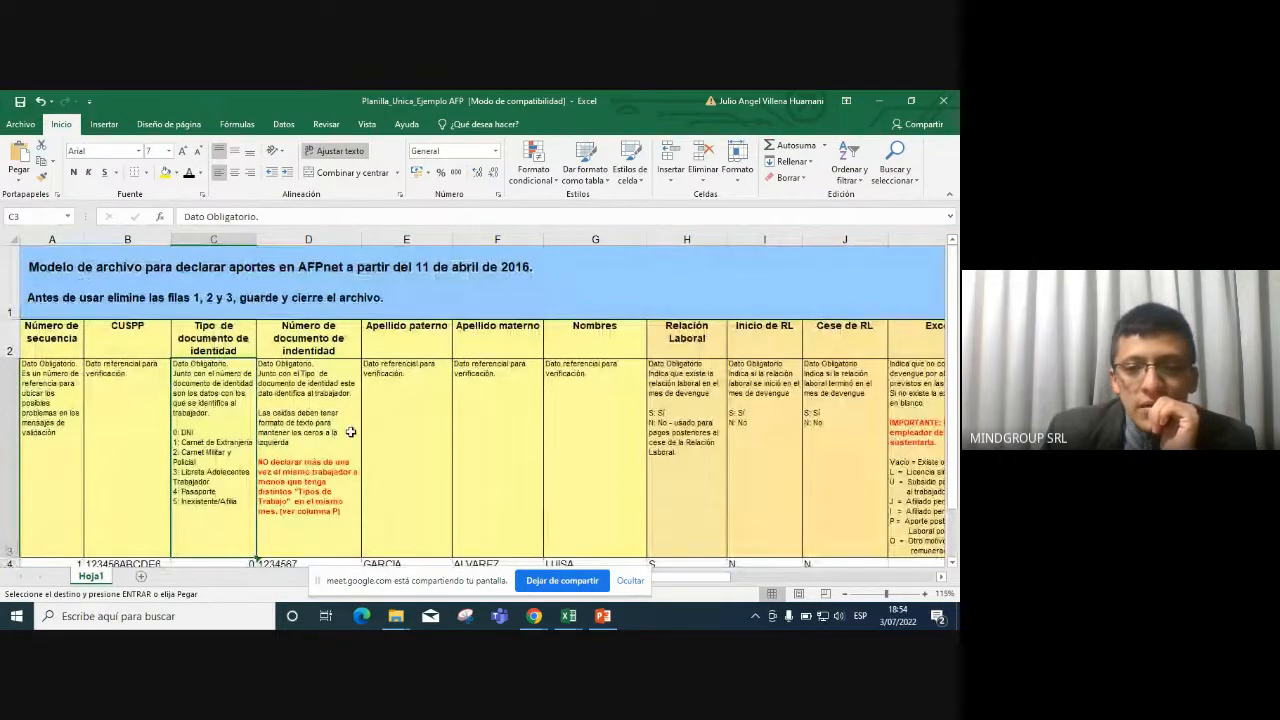
drag(468, 585, 430, 239)
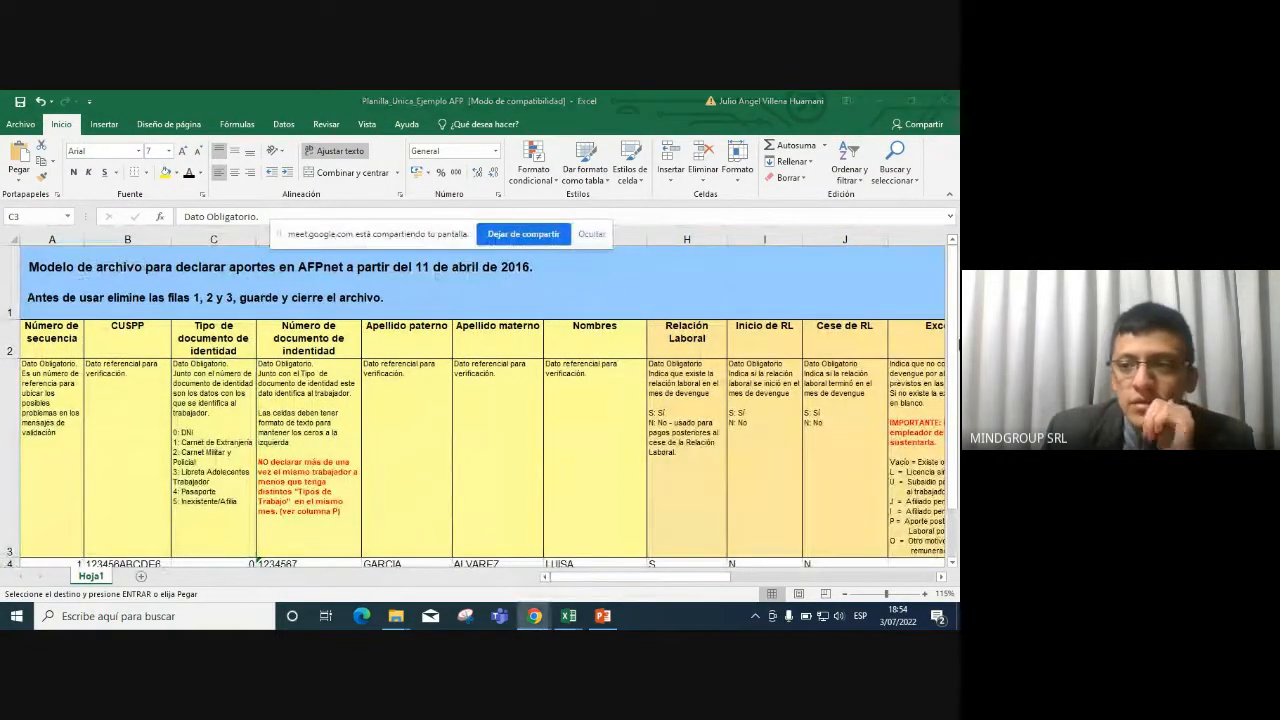
ctrl+scroll(789, 371, down, 1)
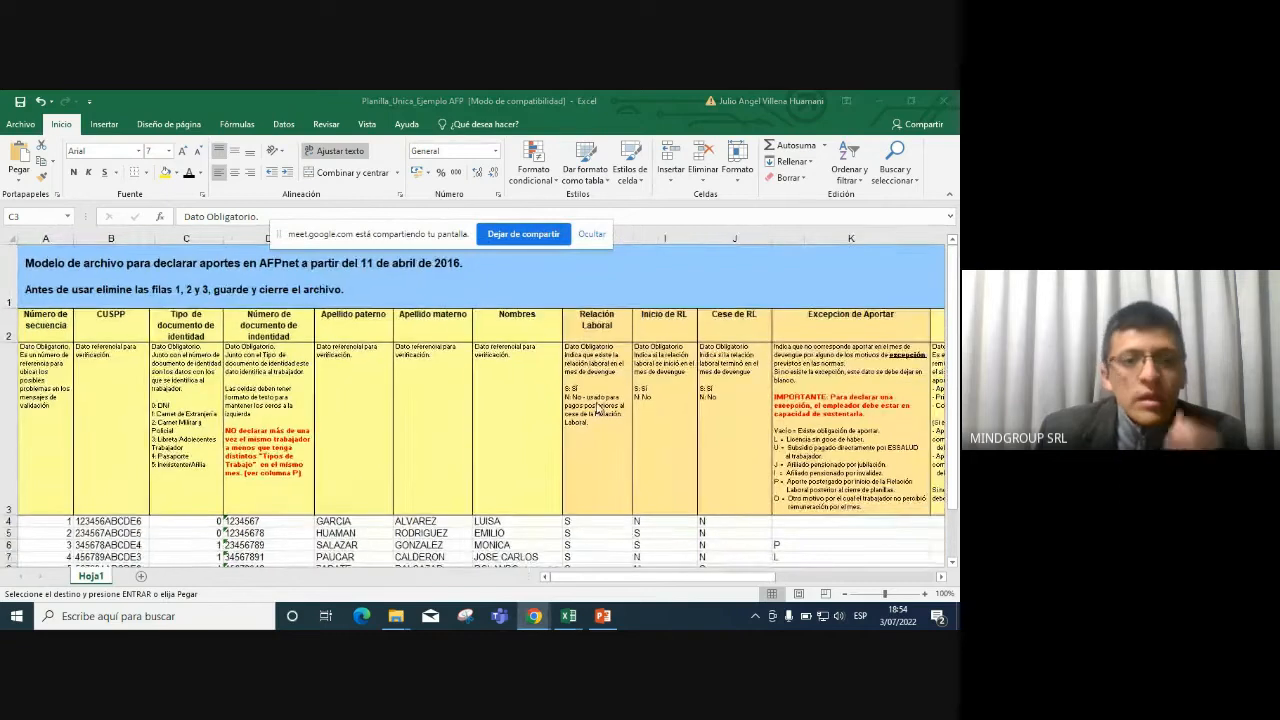
click(240, 241)
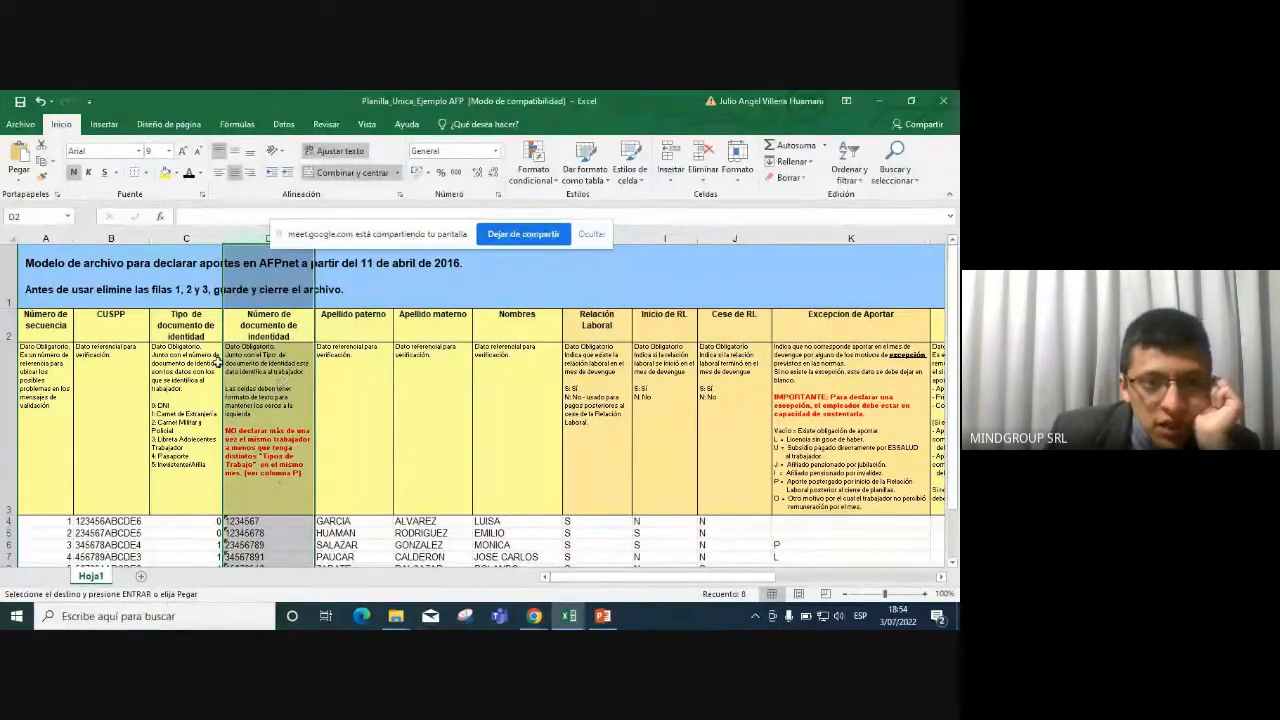
click(262, 533)
click(275, 556)
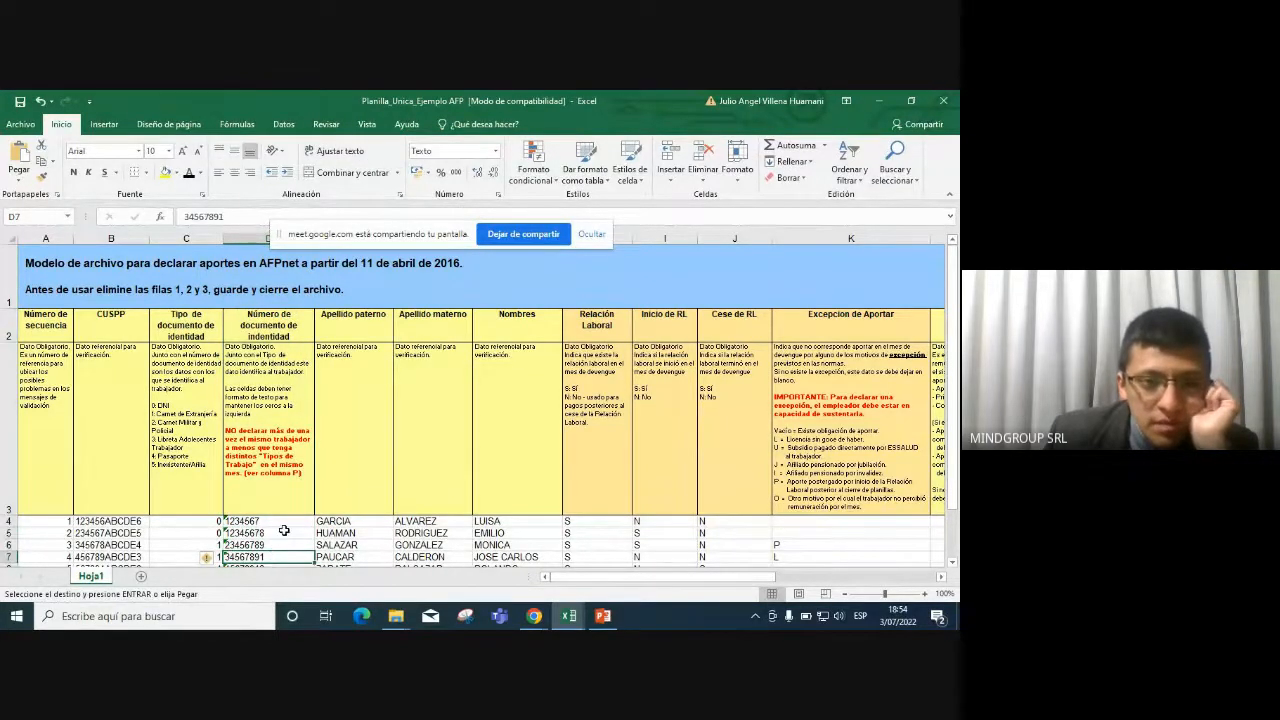
scroll(284, 531, down, 1)
scroll(284, 531, up, 1)
click(284, 521)
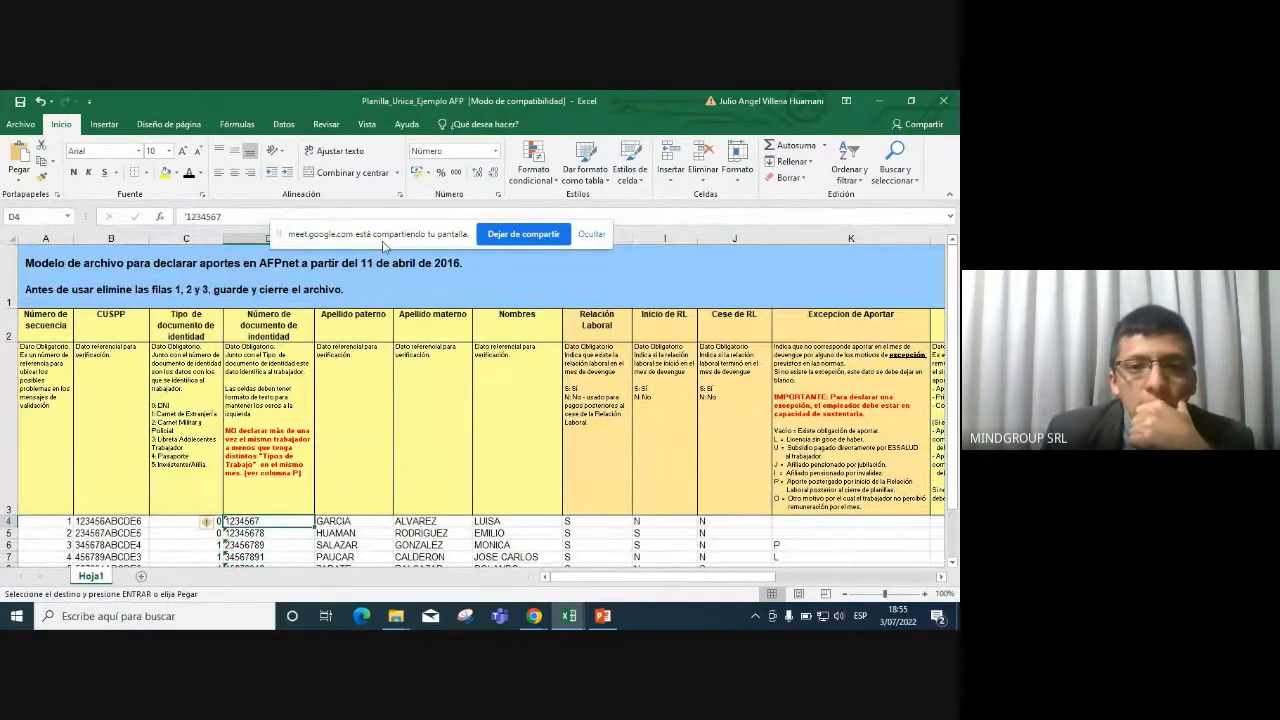
drag(383, 243, 633, 181)
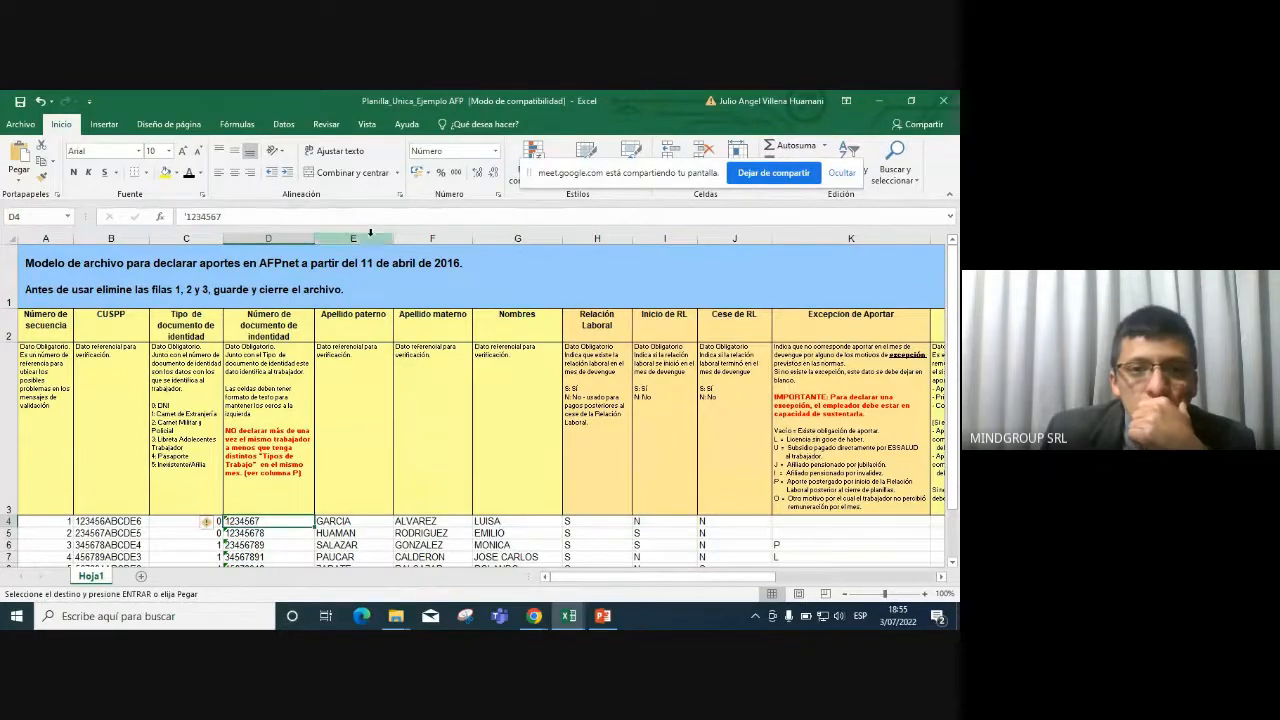
drag(370, 232, 502, 246)
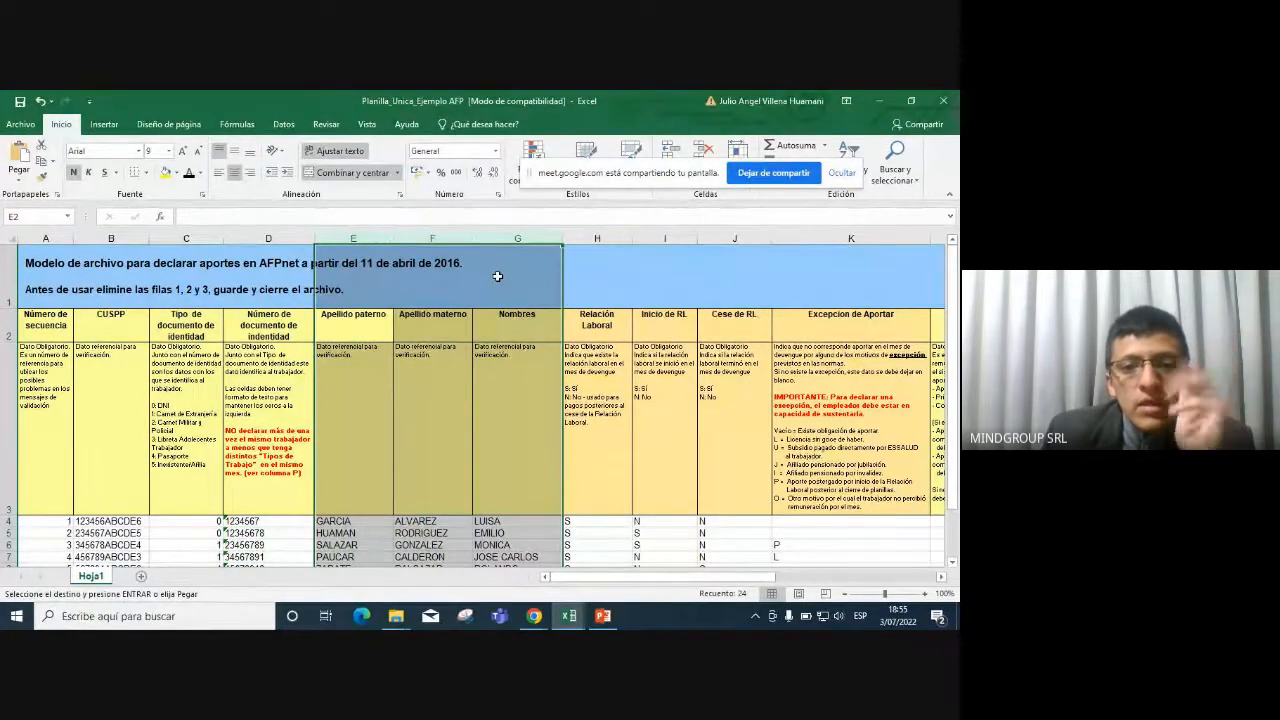
drag(372, 522, 510, 523)
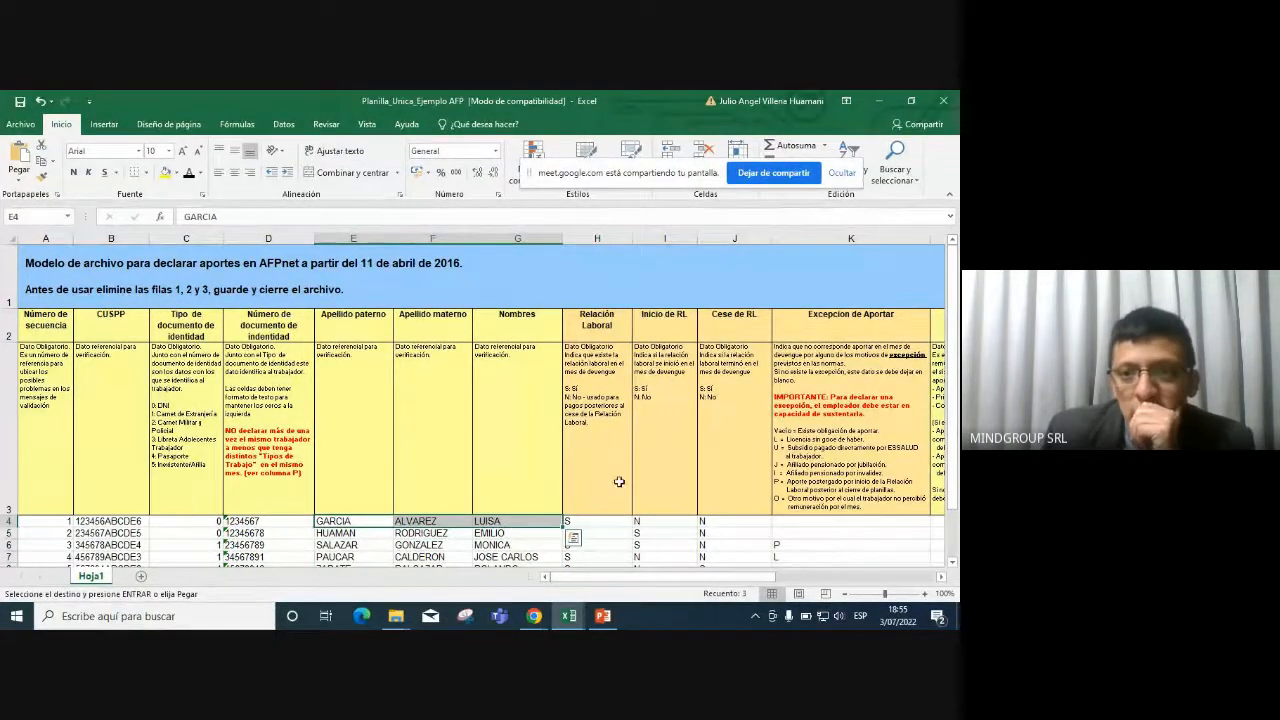
drag(603, 237, 719, 236)
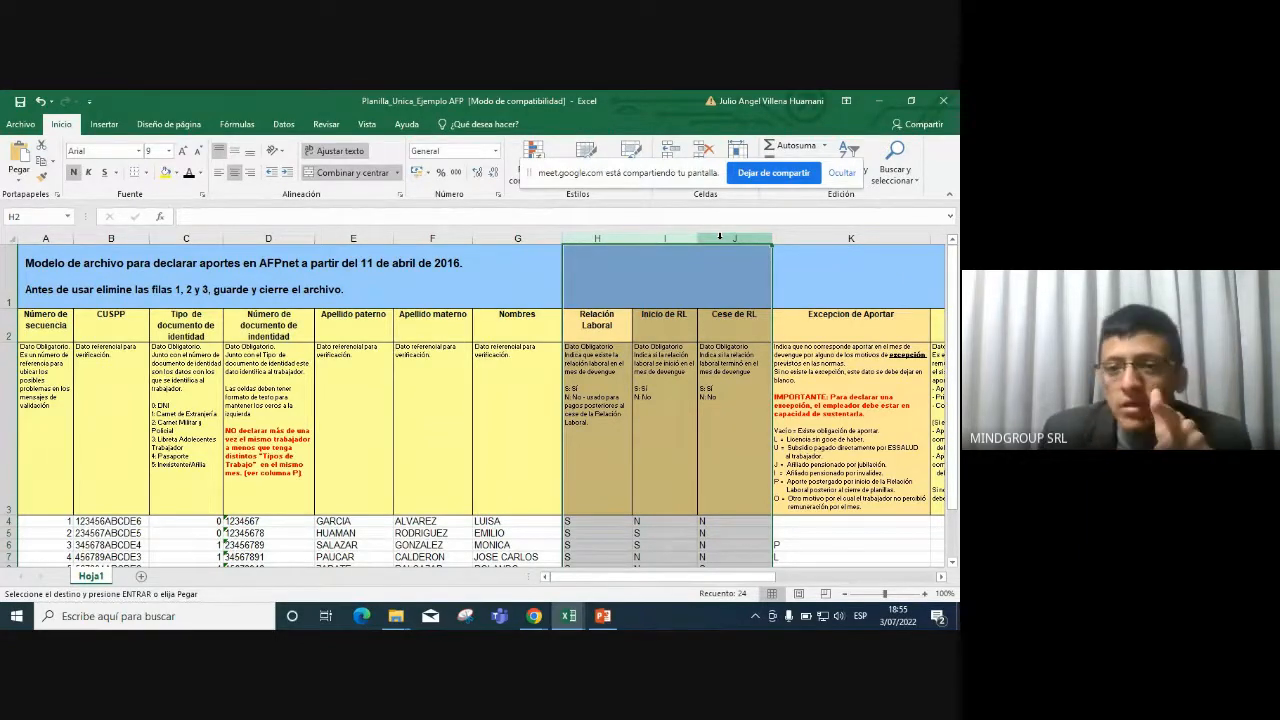
click(592, 238)
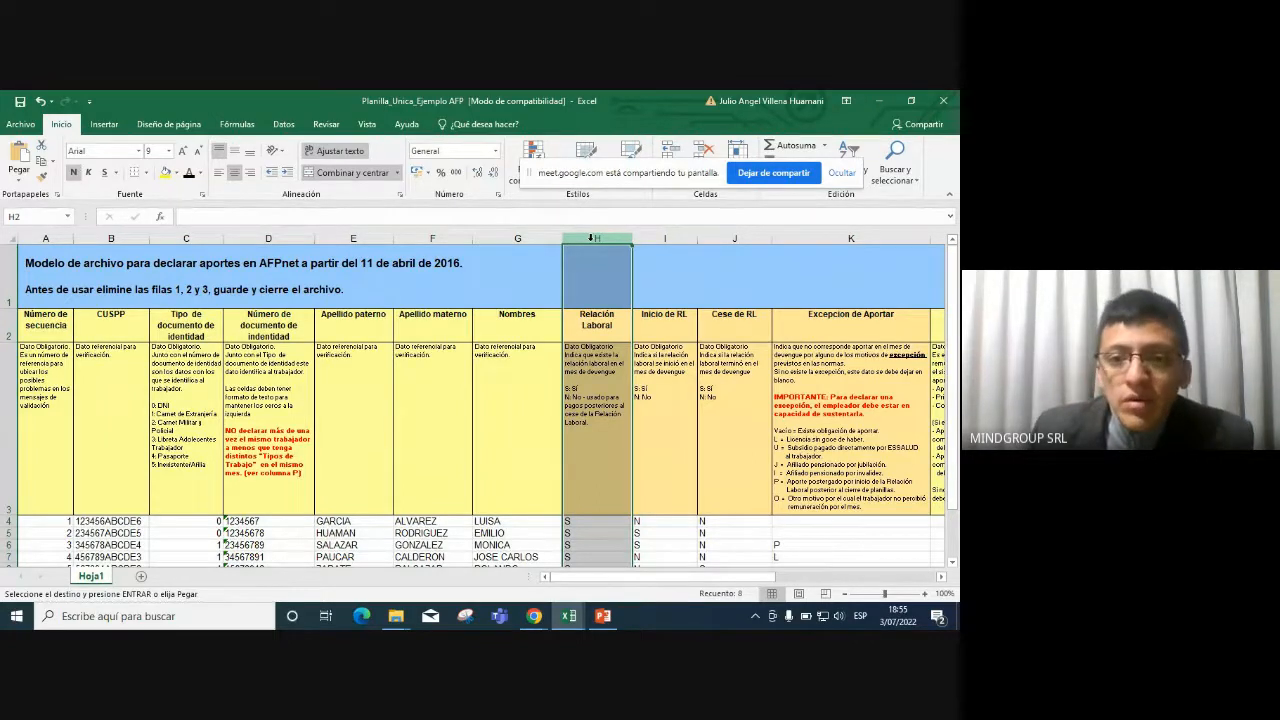
click(596, 522)
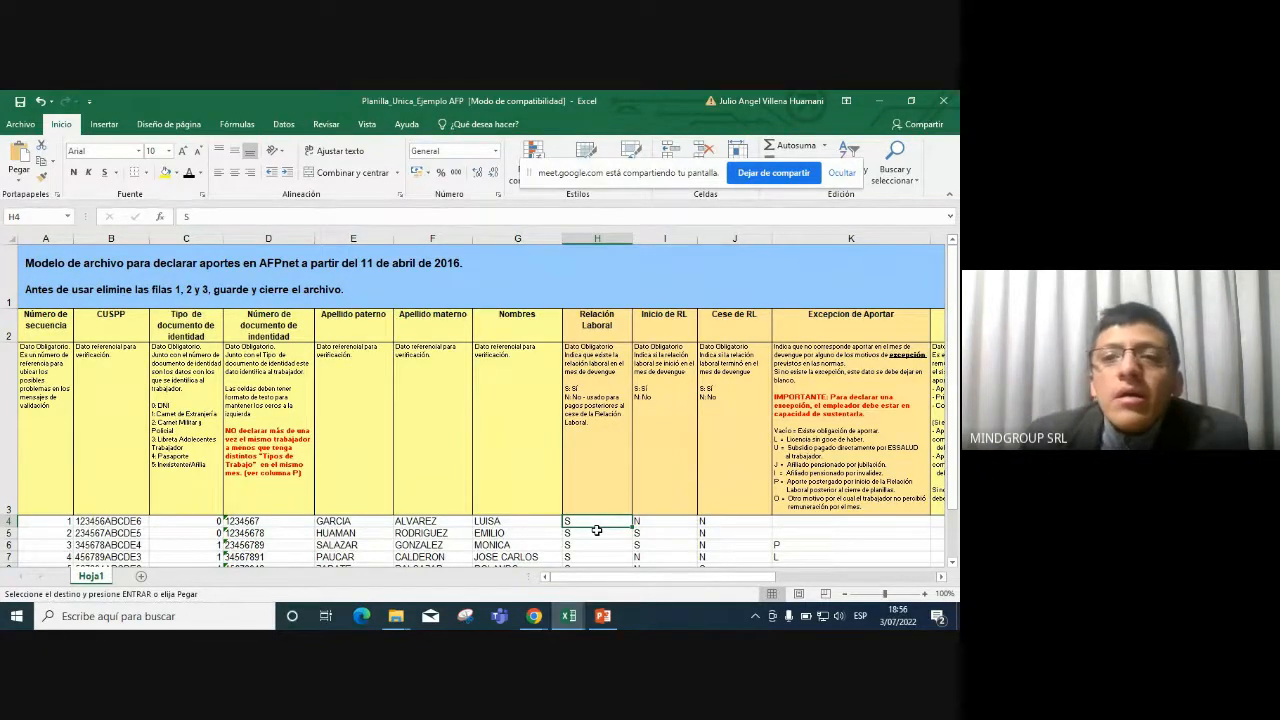
click(657, 238)
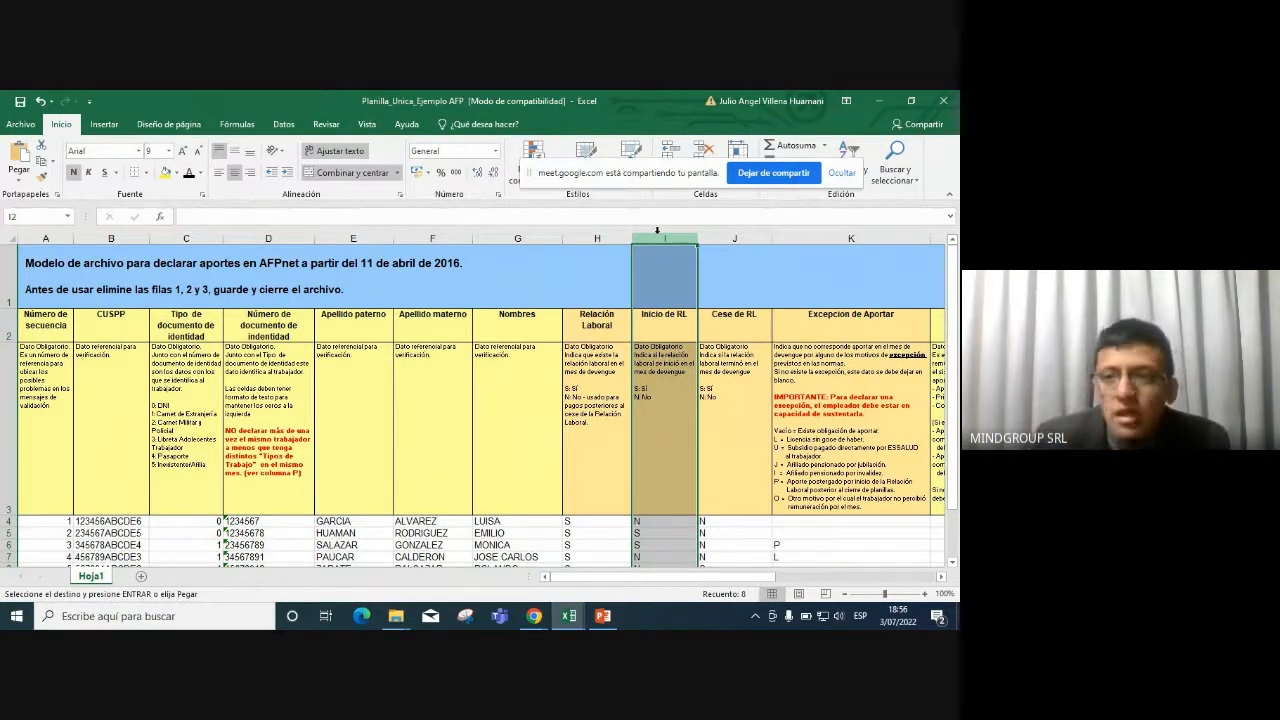
click(752, 238)
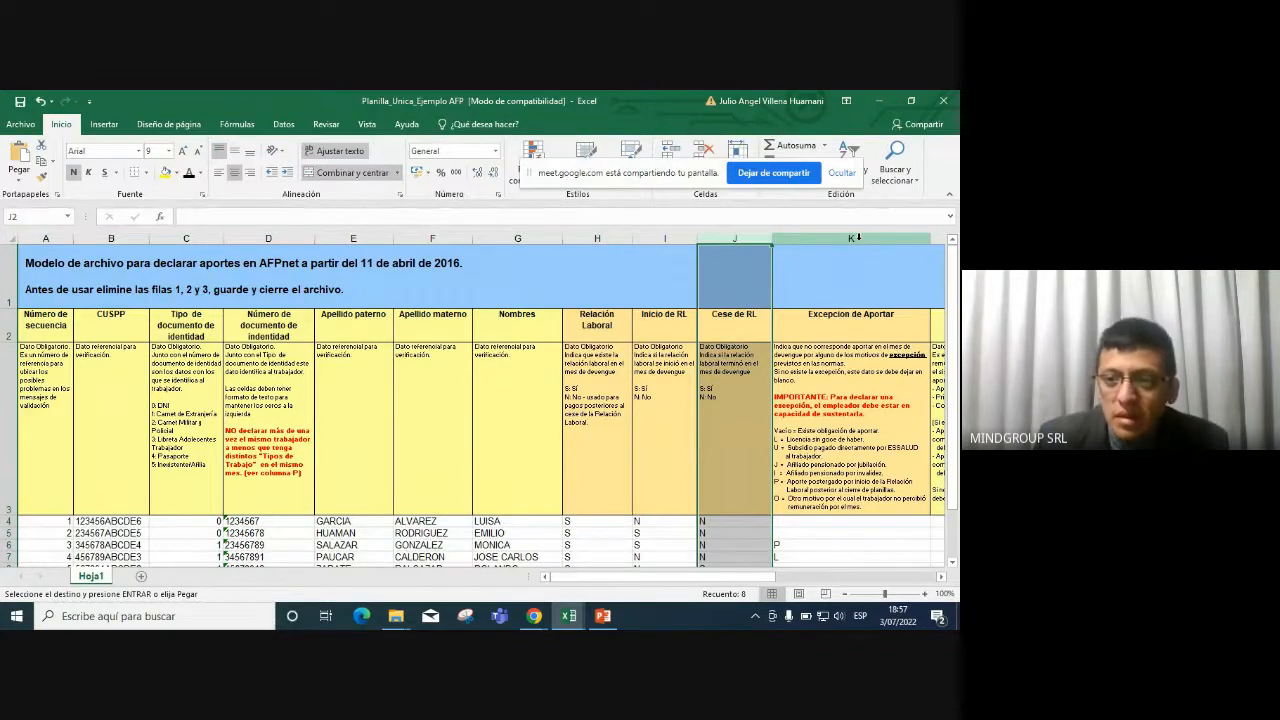
click(858, 237)
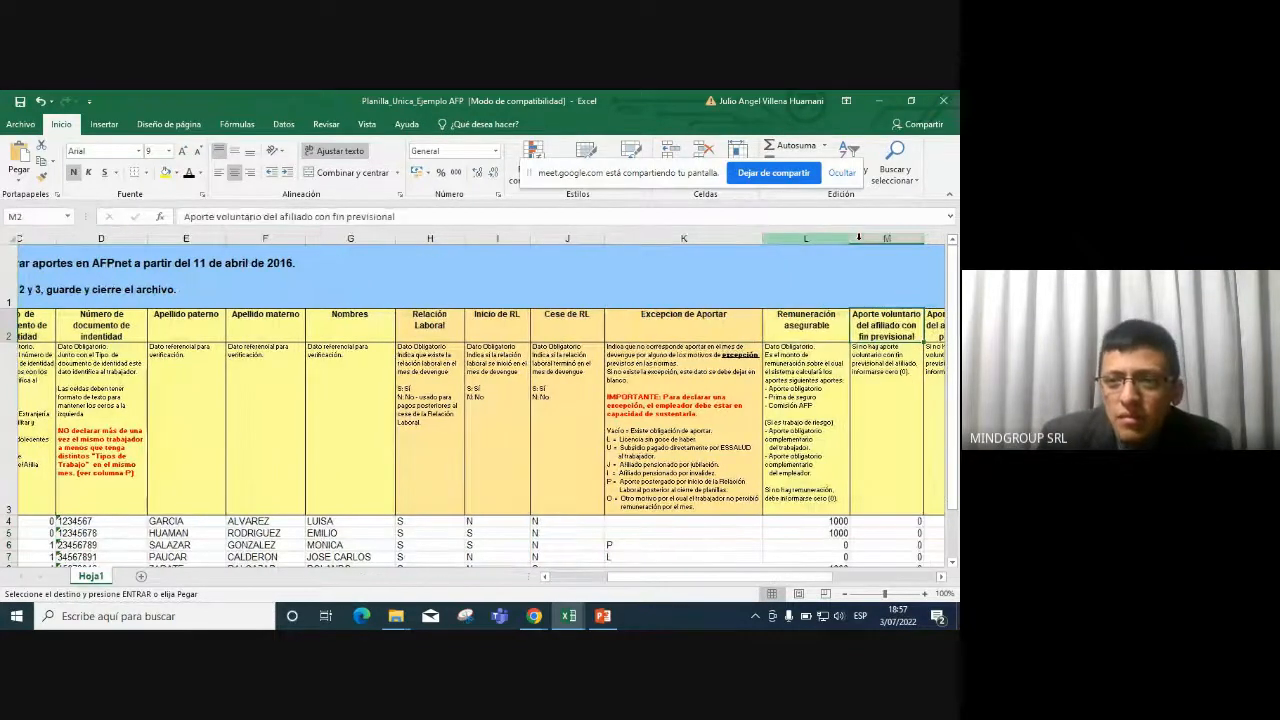
key(Right)
key(Right)
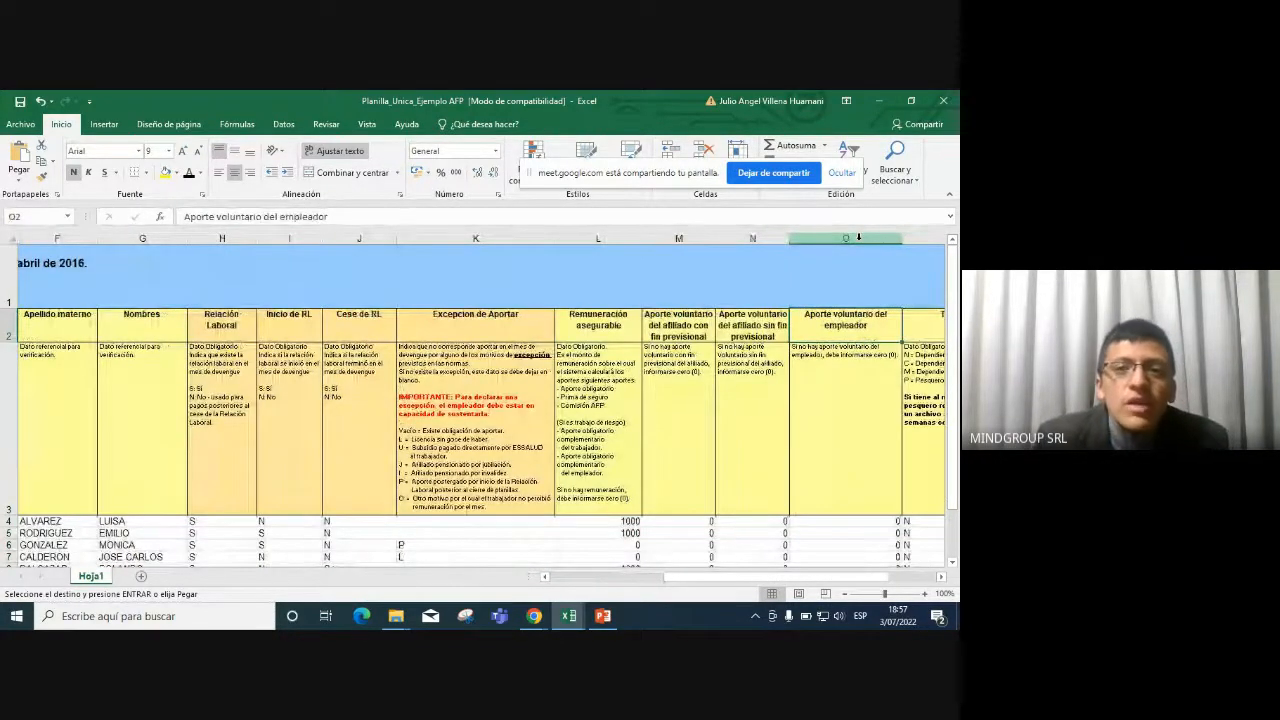
click(471, 237)
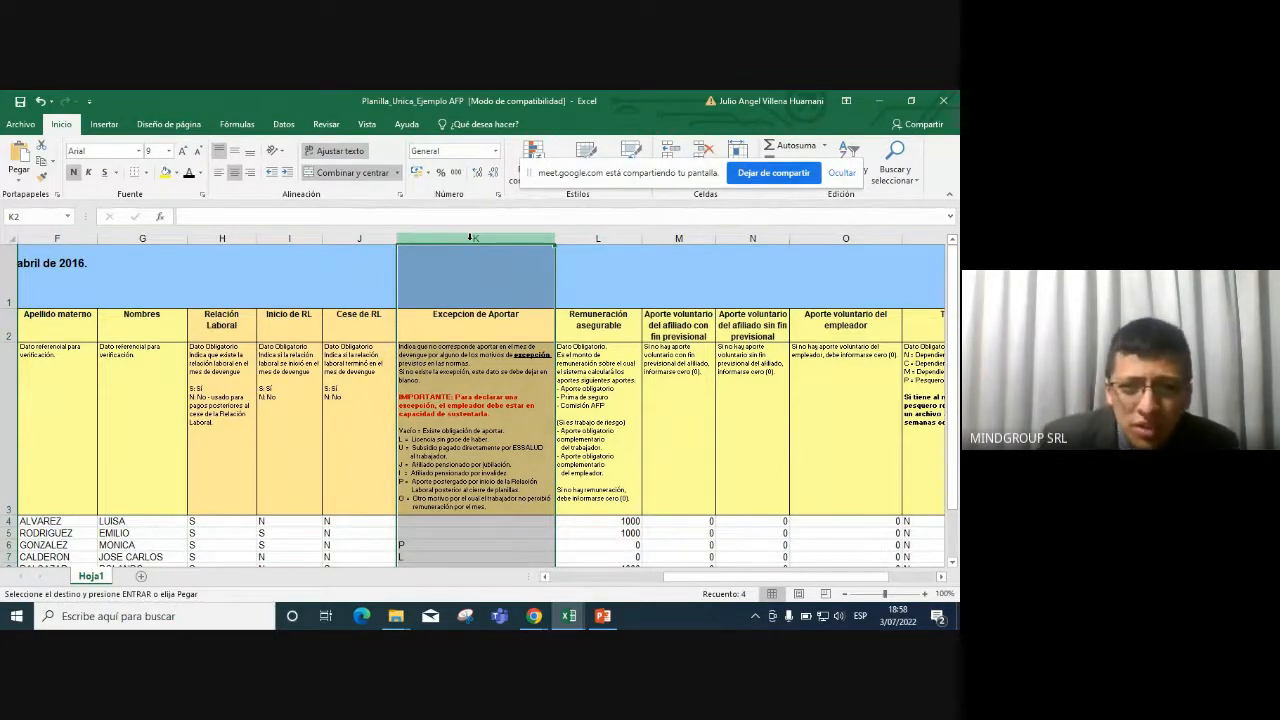
click(488, 434)
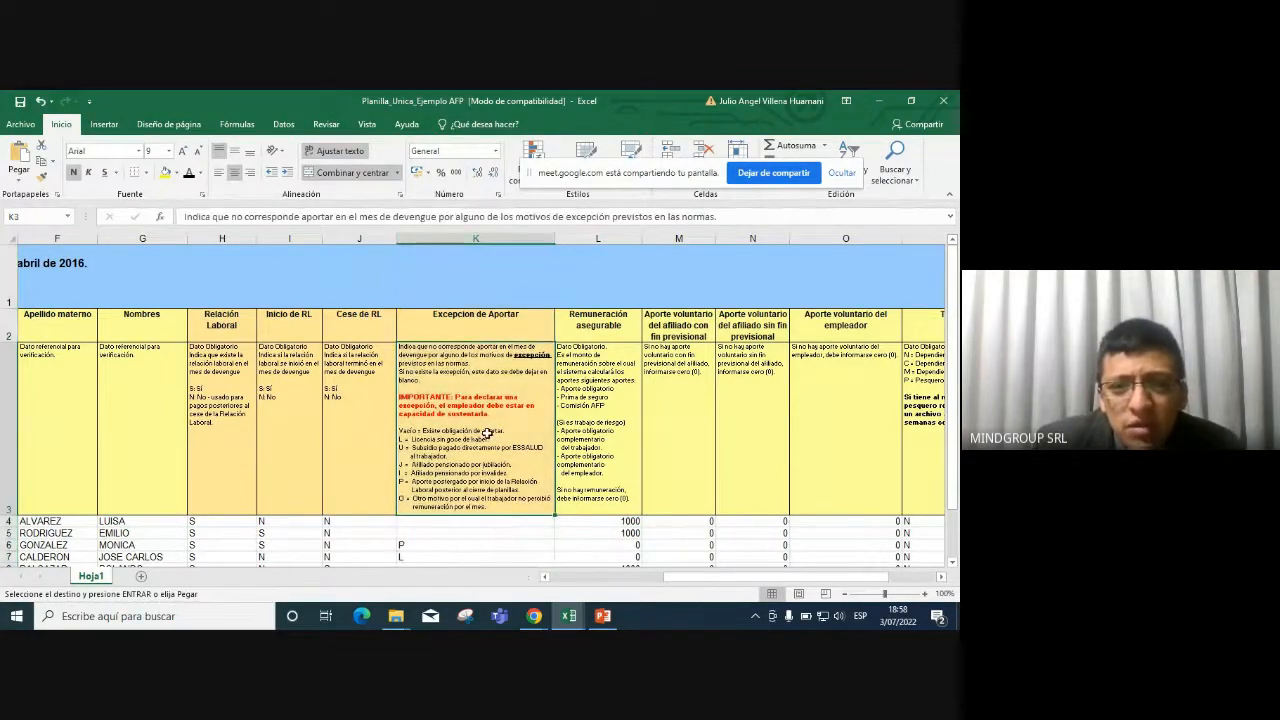
click(477, 239)
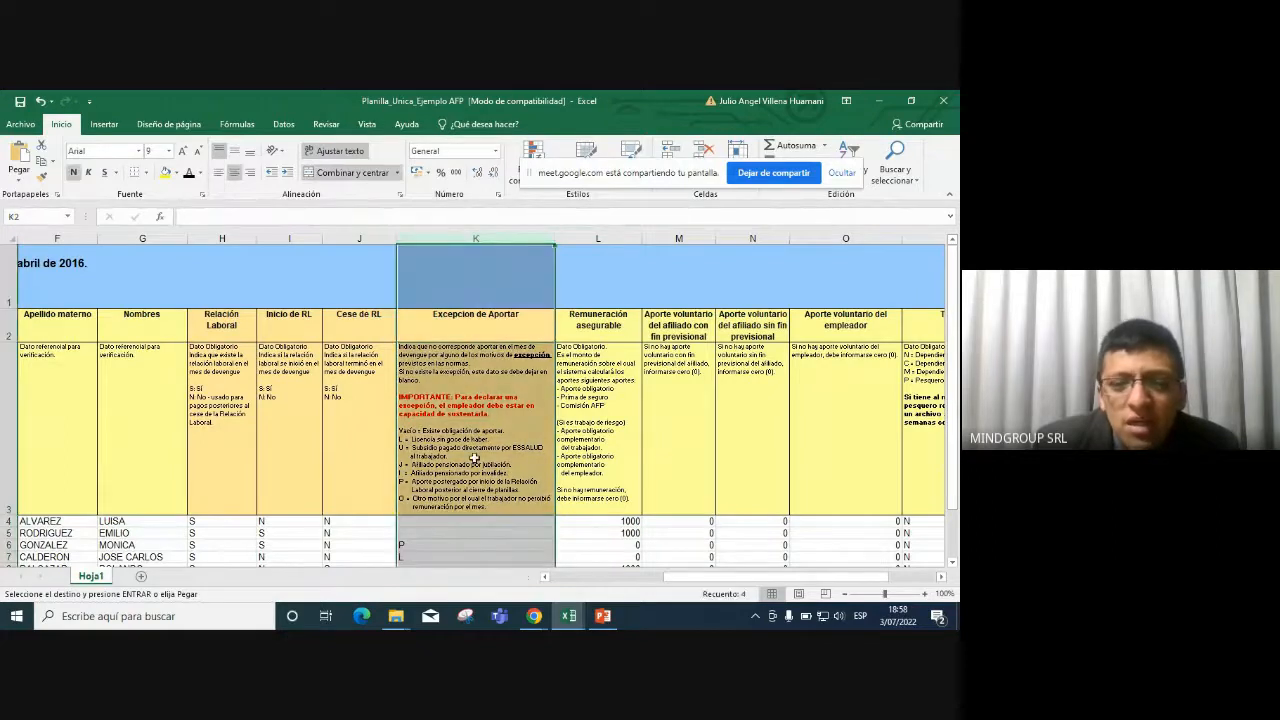
scroll(423, 437, down, 2)
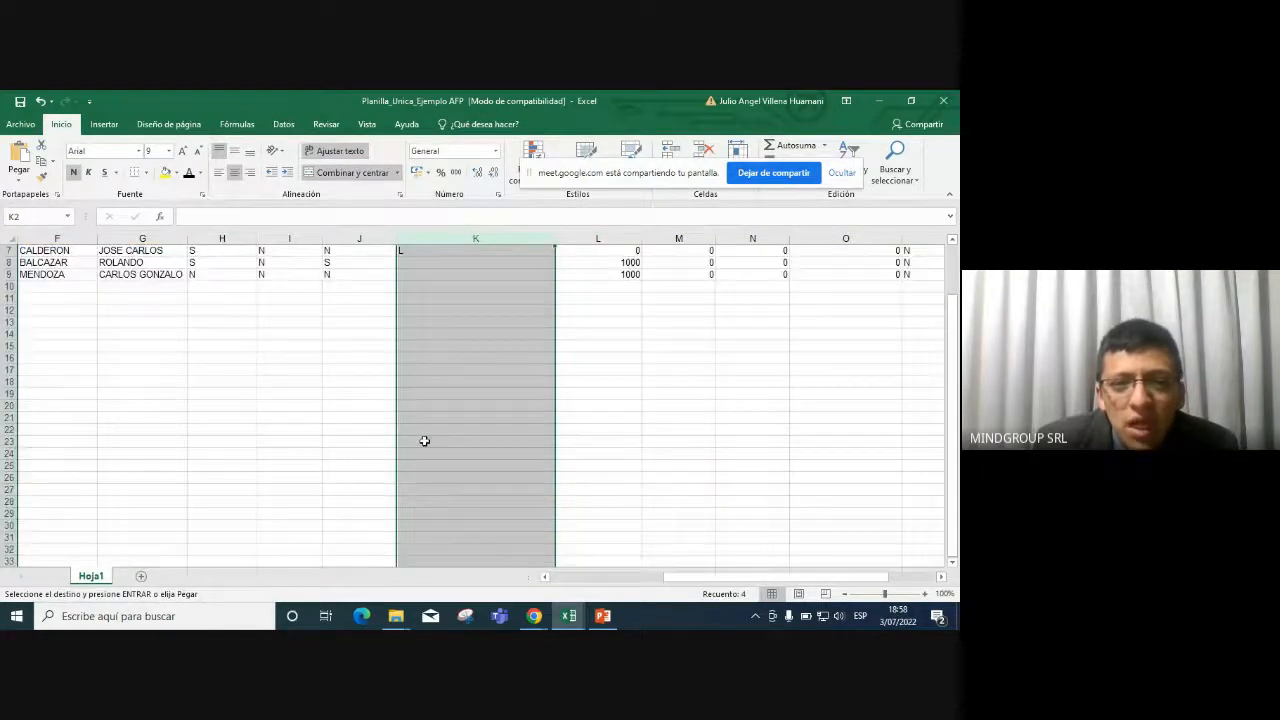
scroll(423, 437, up, 2)
click(433, 538)
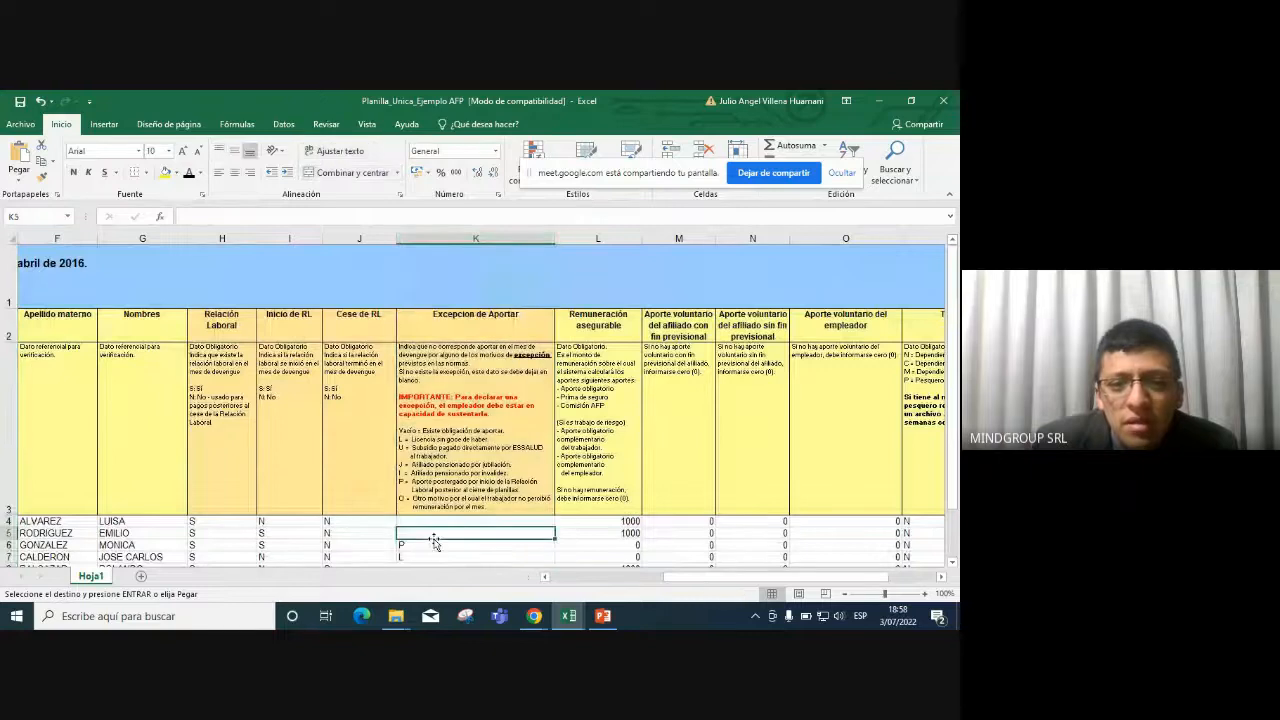
click(443, 543)
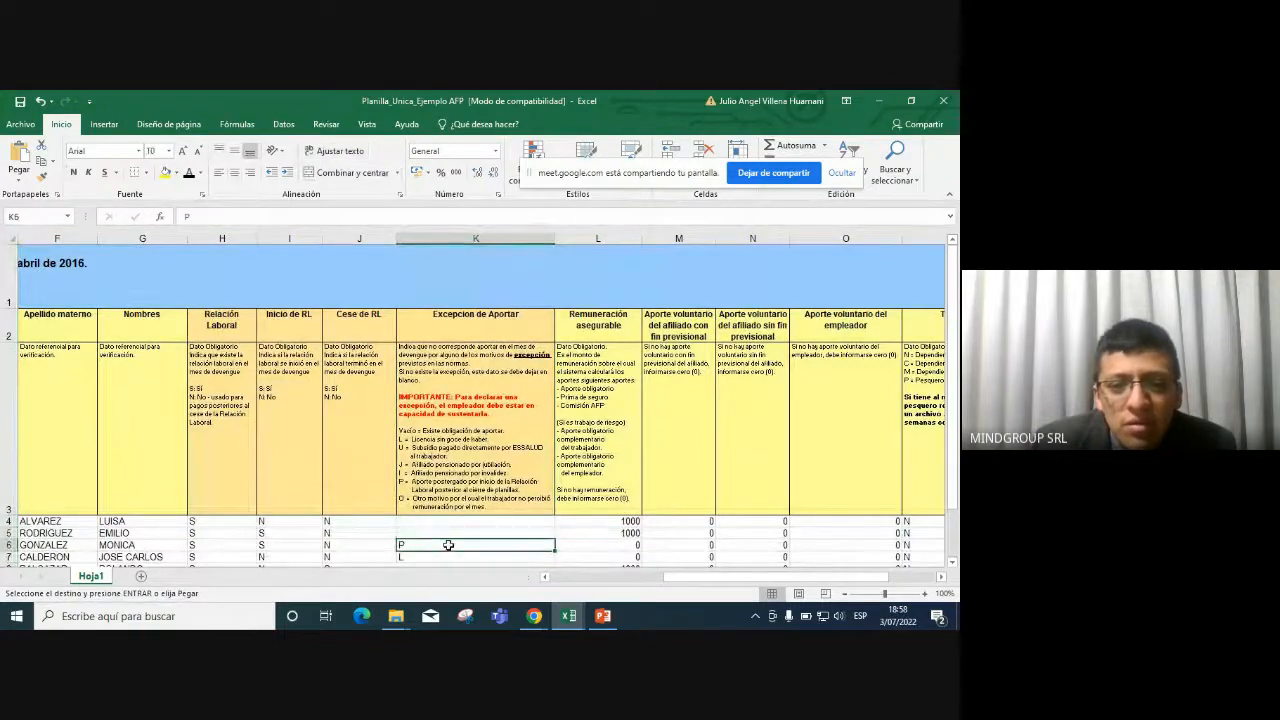
click(487, 558)
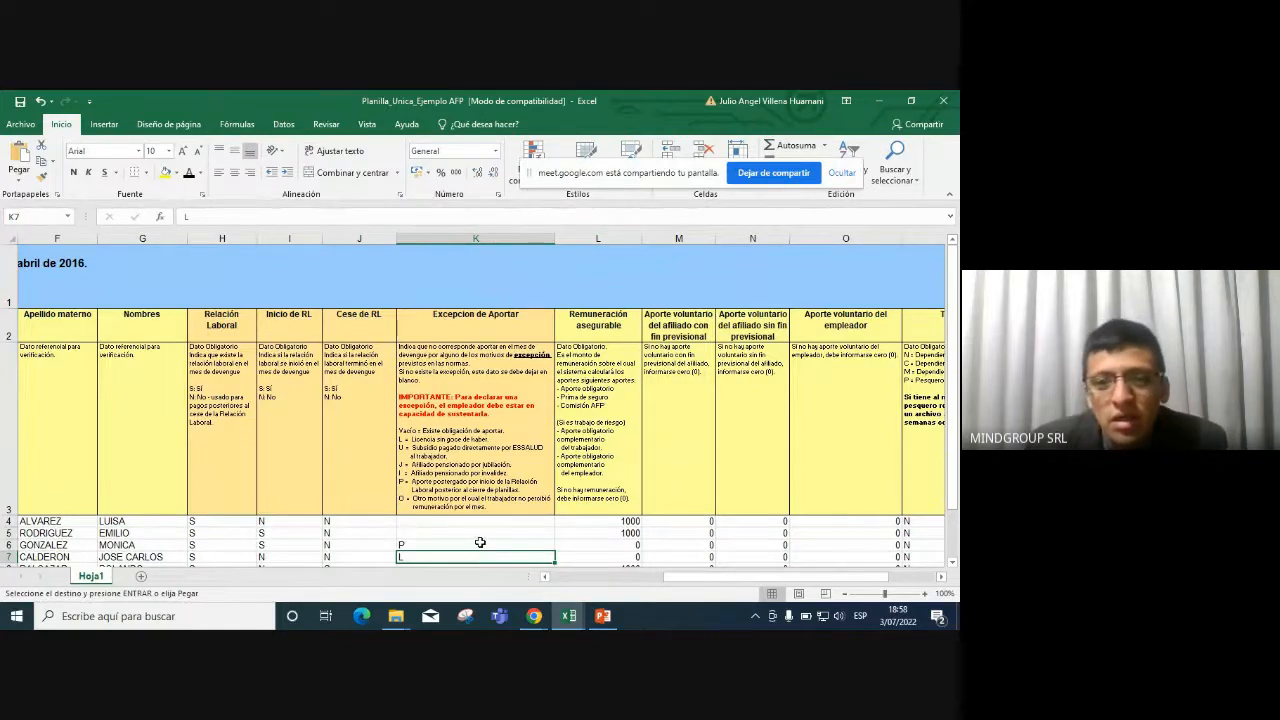
scroll(540, 489, down, 1)
scroll(541, 487, up, 1)
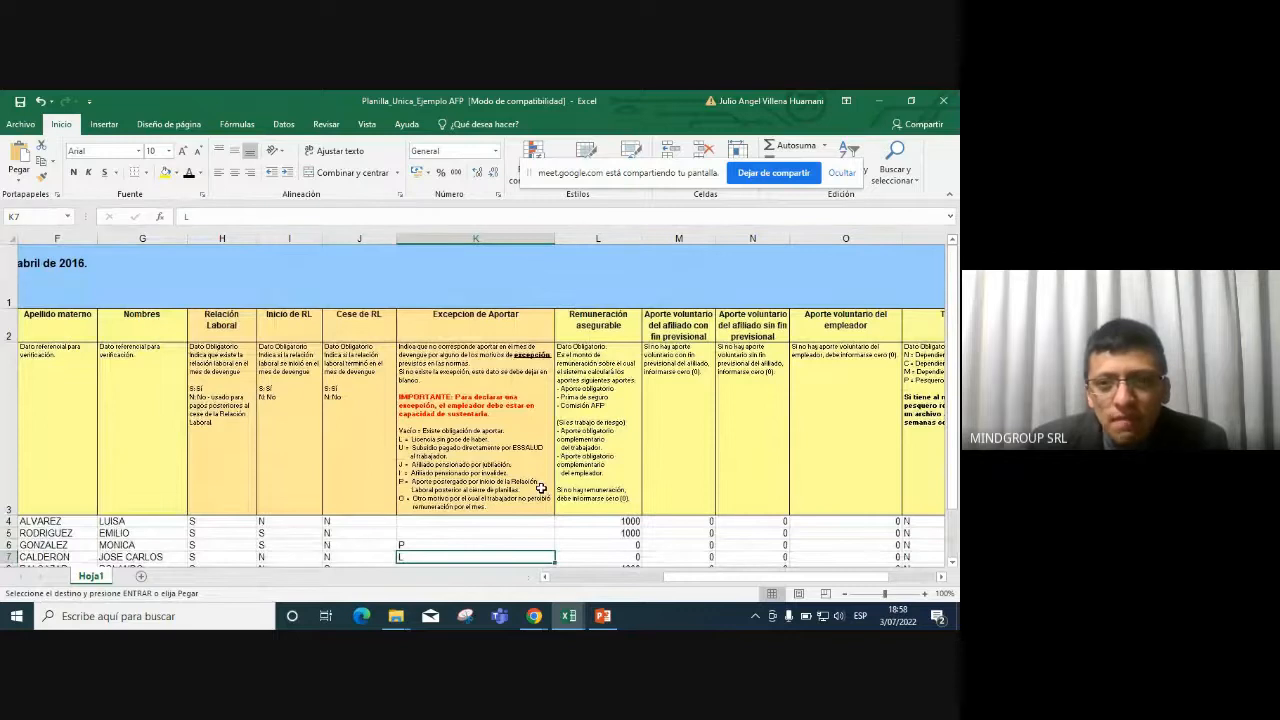
click(612, 230)
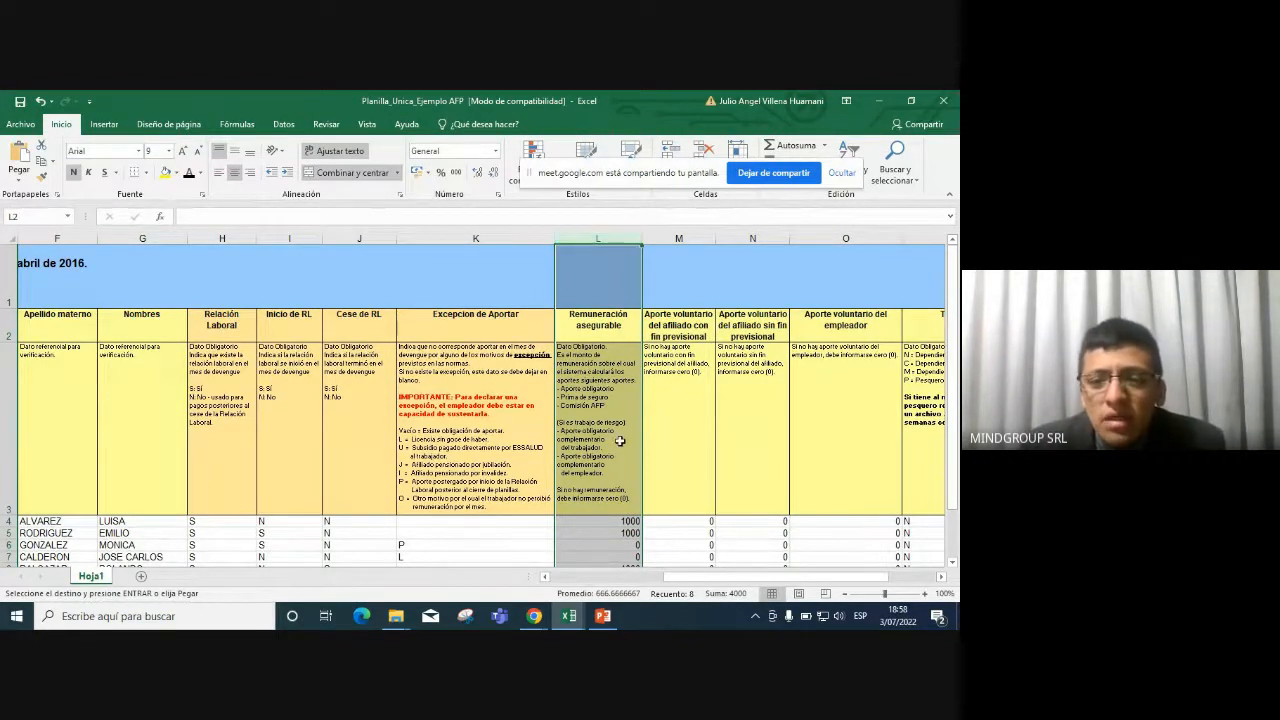
Review the 1000 remuneration amounts and paste new values into L4 and L5.
scroll(620, 441, down, 1)
scroll(617, 437, up, 1)
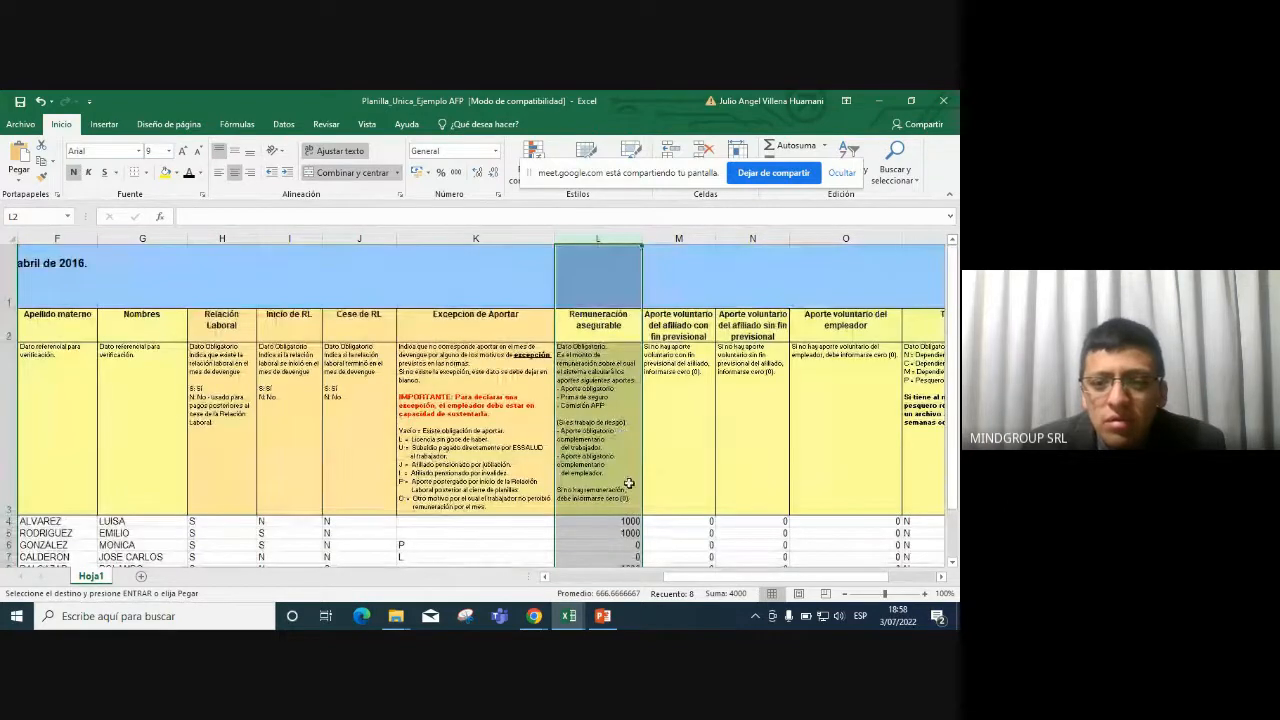
drag(624, 518, 622, 532)
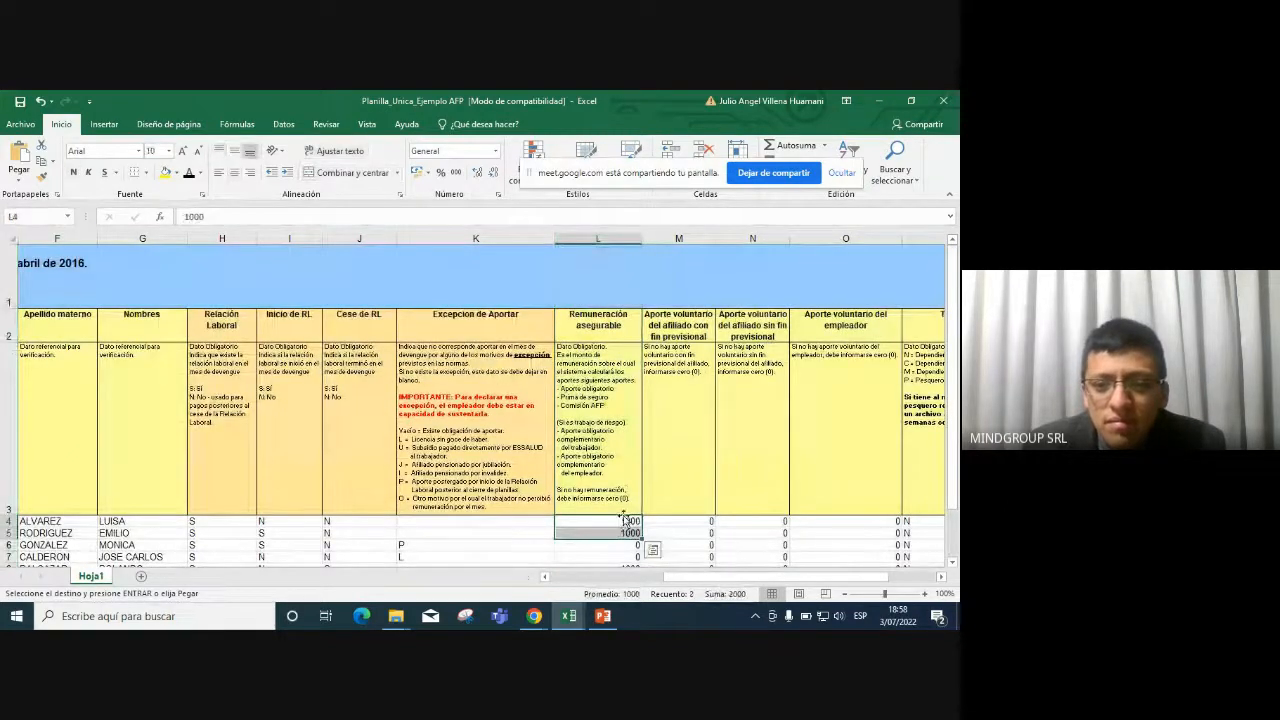
drag(955, 305, 956, 342)
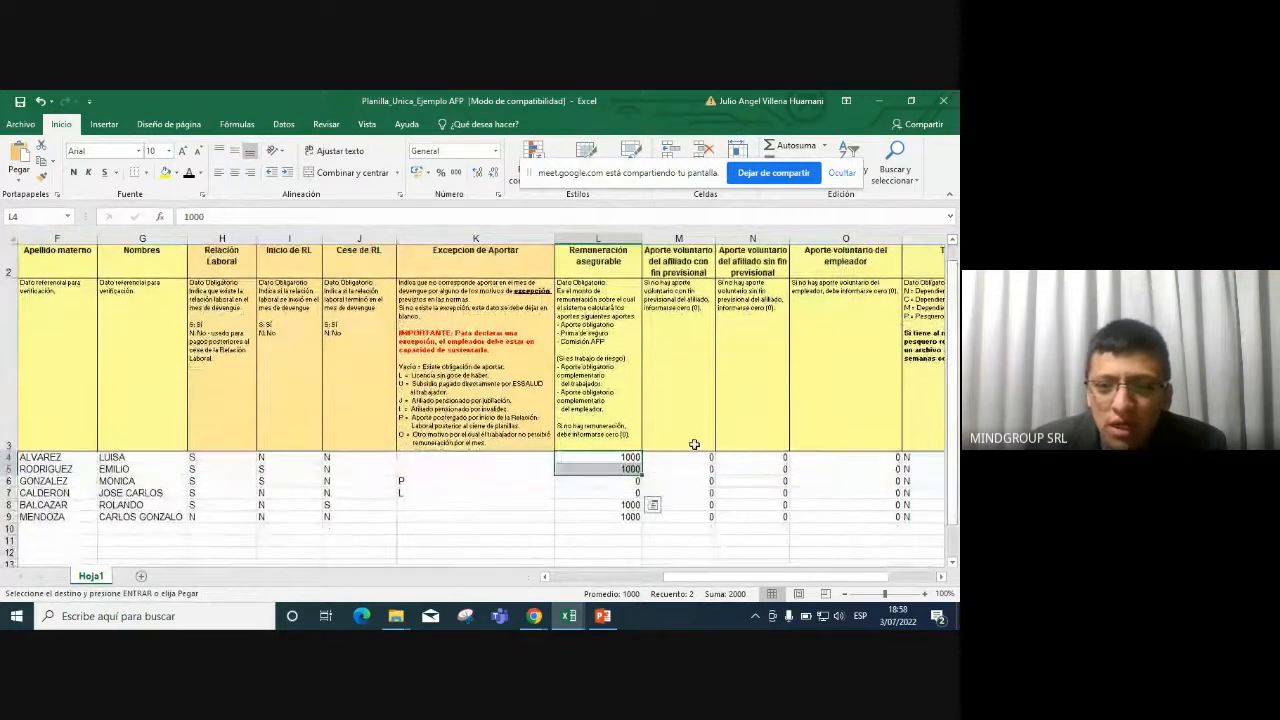
click(630, 458)
click(630, 467)
click(618, 514)
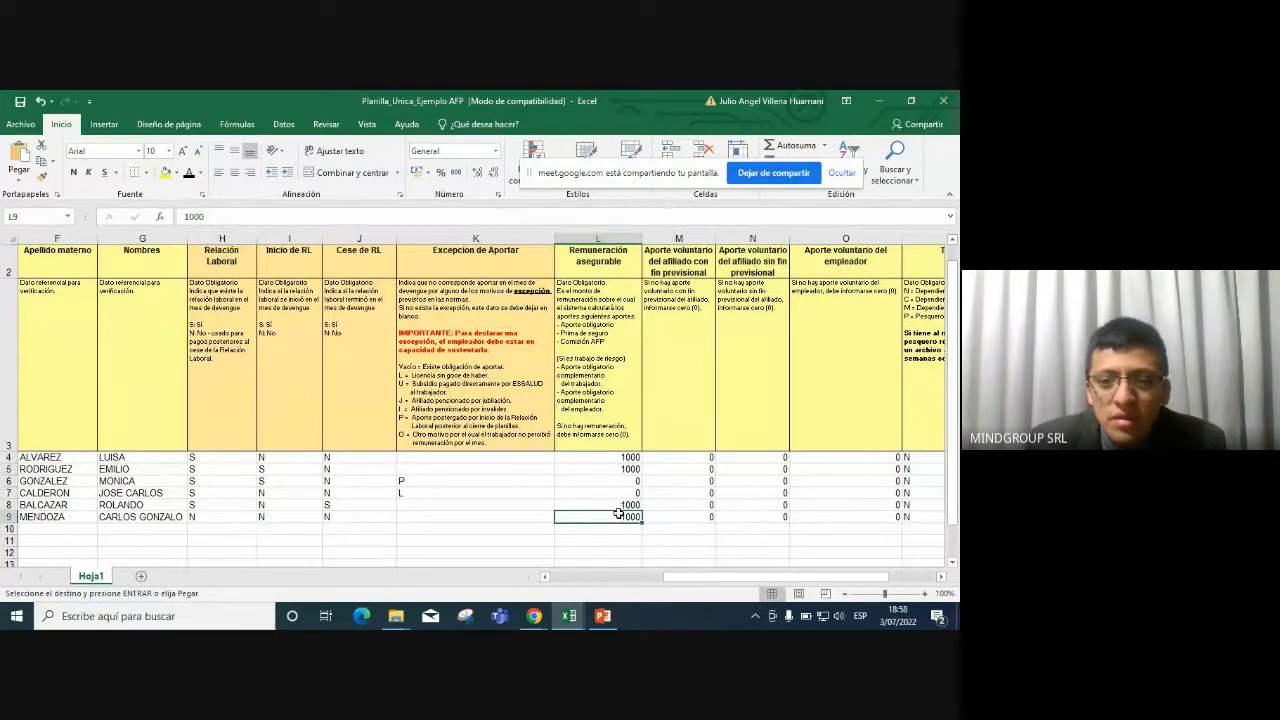
drag(622, 457, 618, 467)
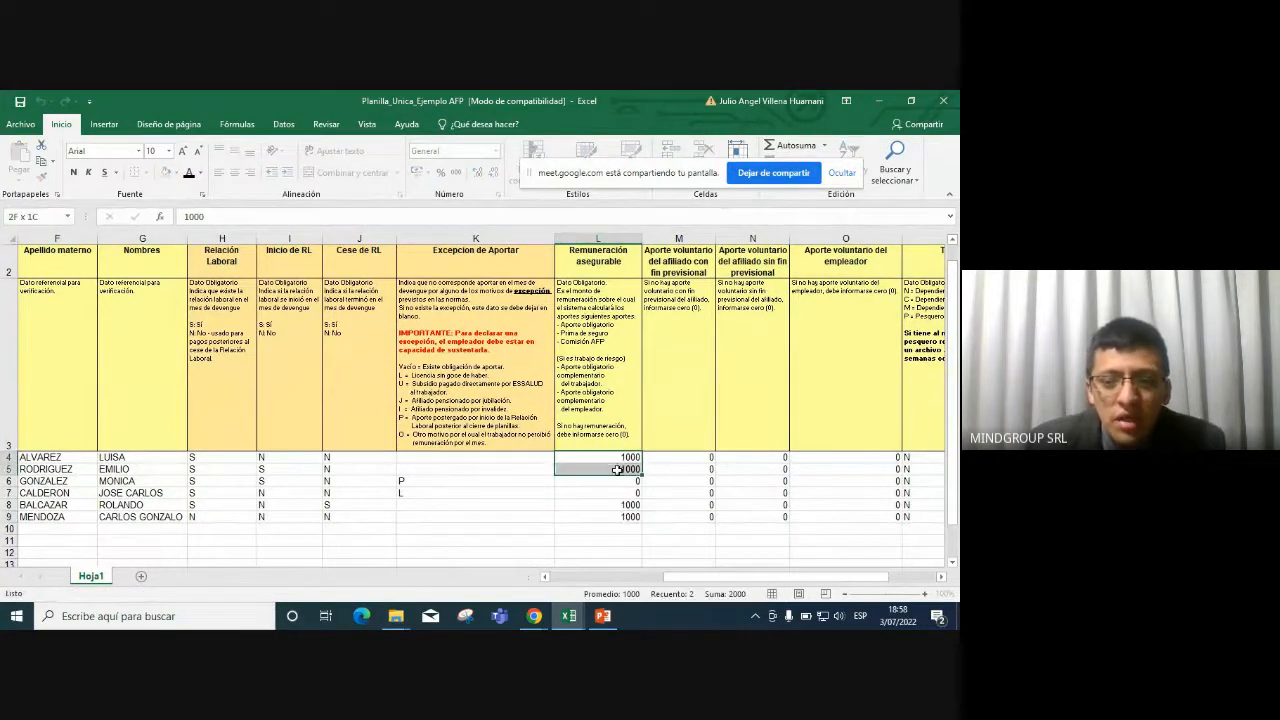
text(1000 1000)
click(618, 457)
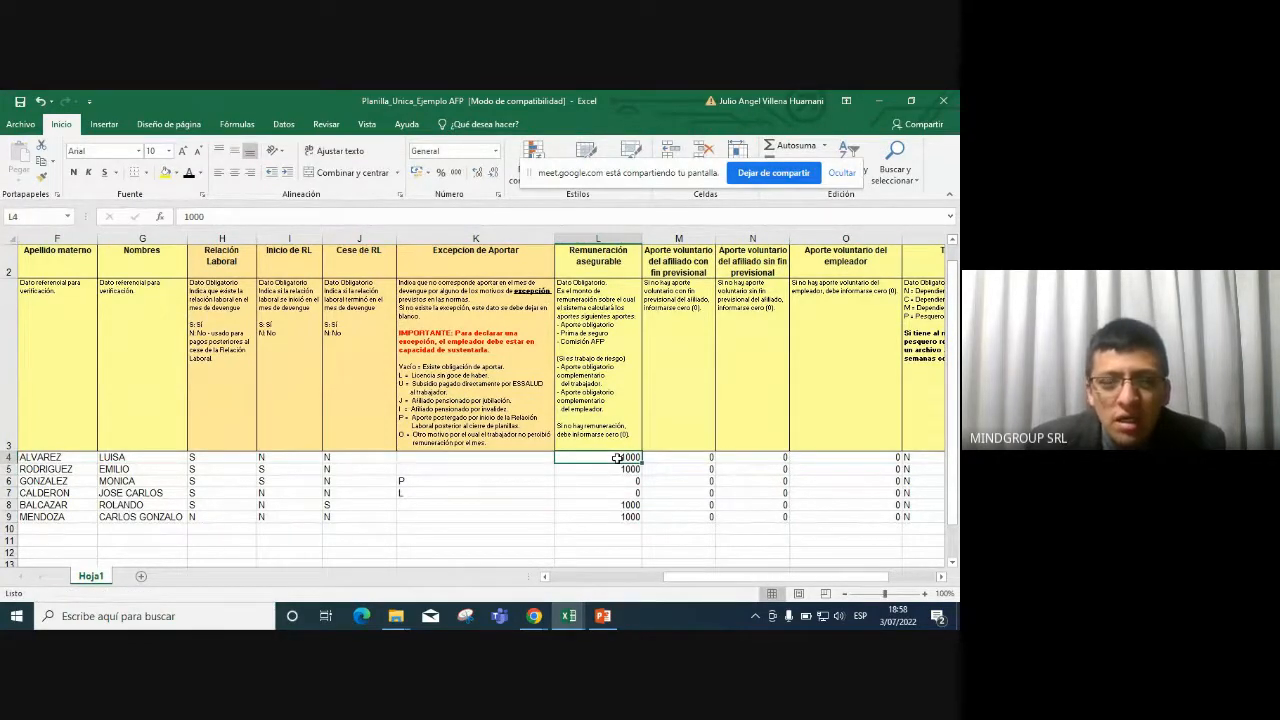
Change L4 to 1025, then to 1025+102.50 so it shows 1127.5.
click(197, 217)
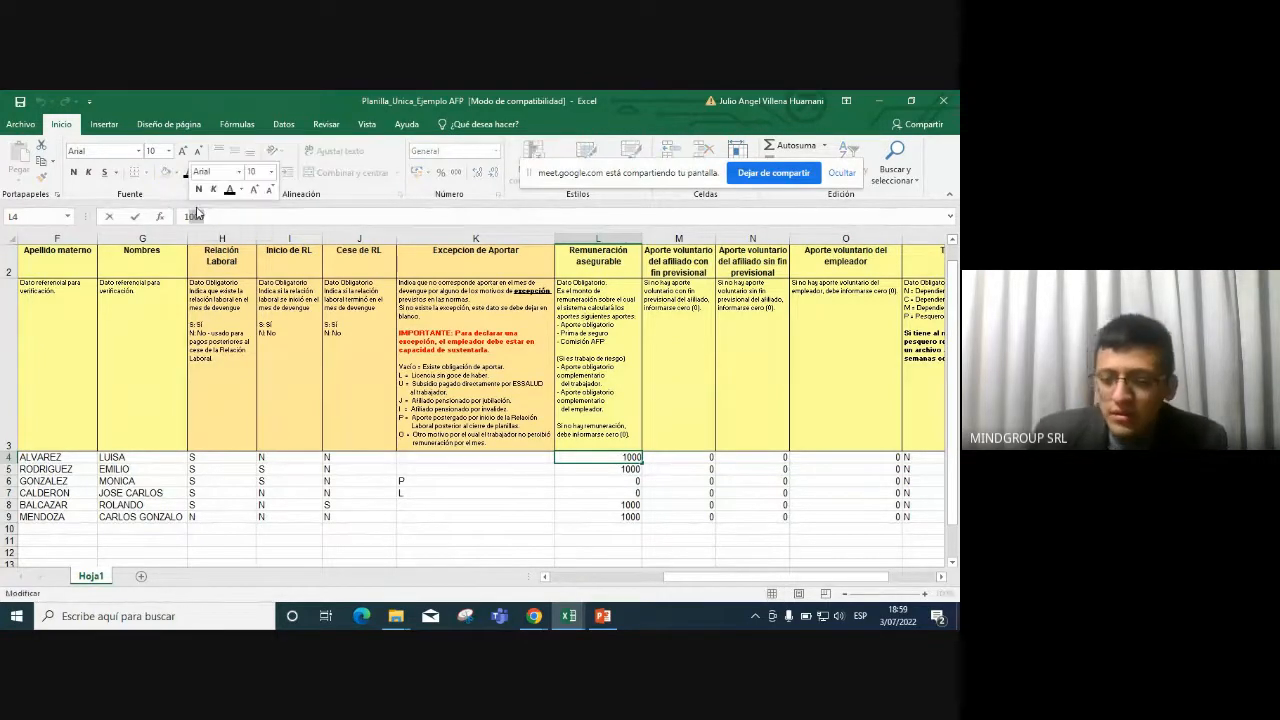
key(BackSpace)
key(BackSpace)
text(25)
key(Return)
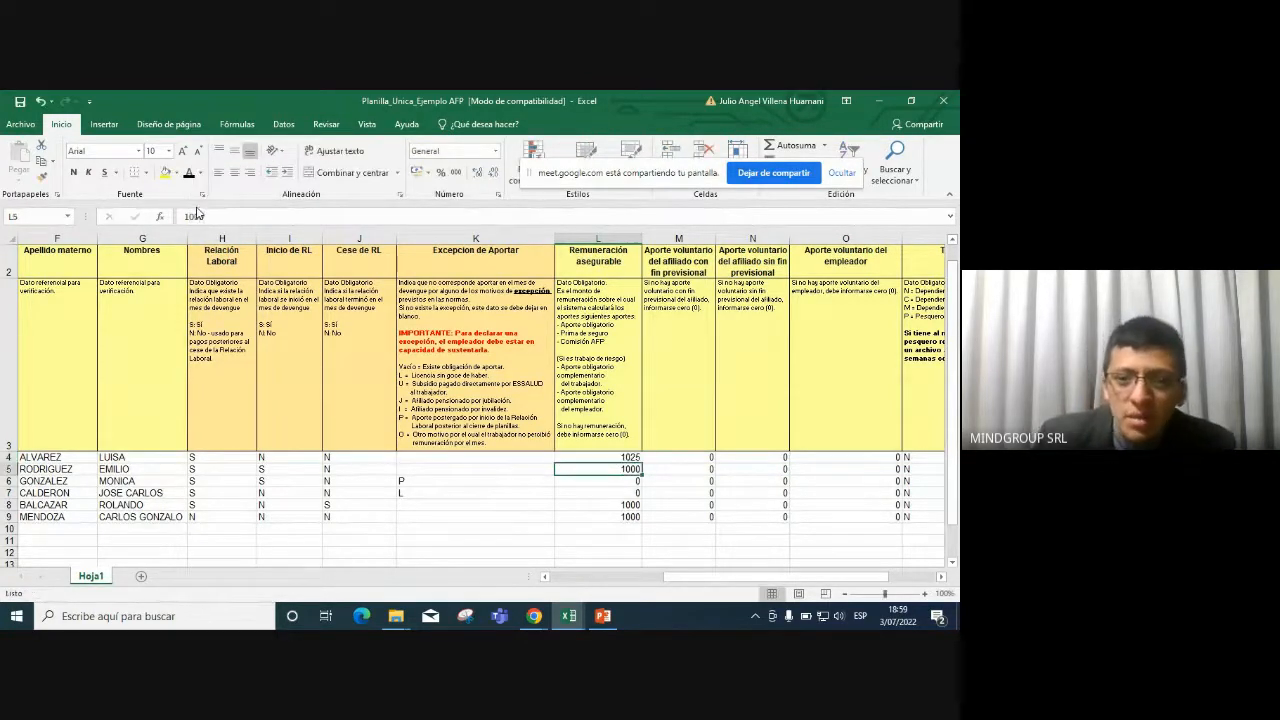
click(598, 457)
click(232, 217)
text(+)
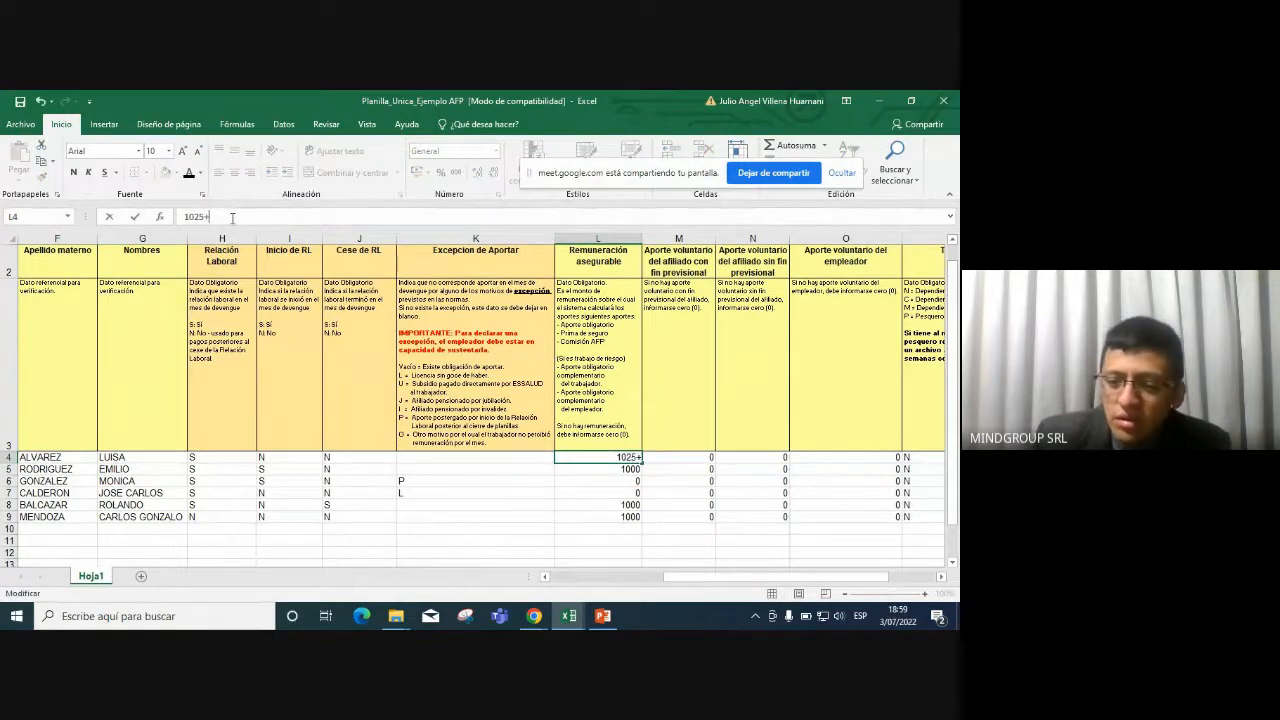
text(102.50)
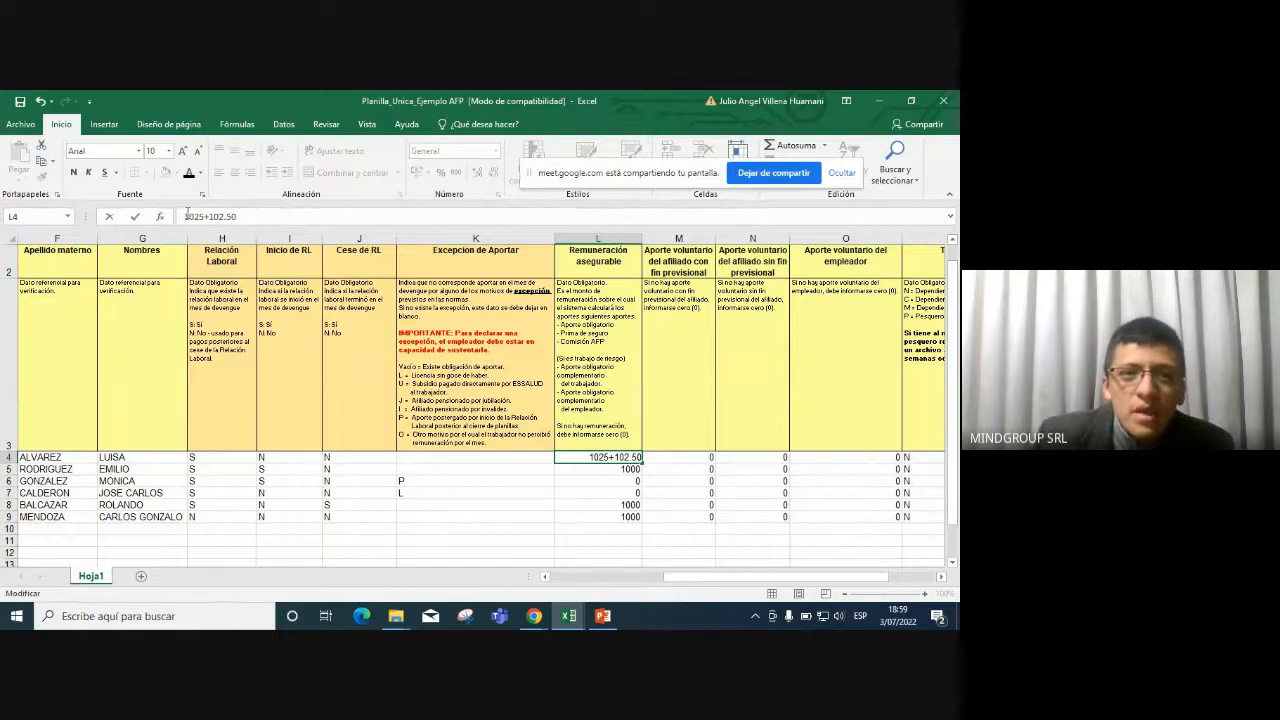
key(Return)
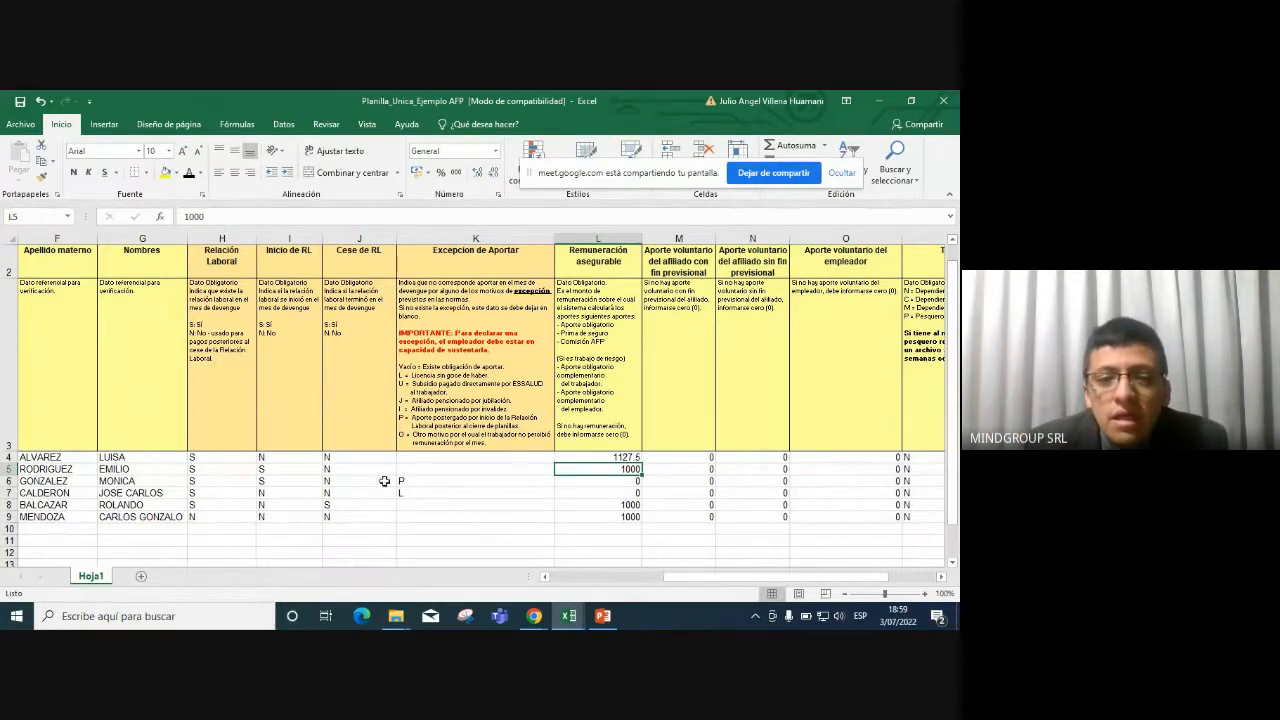
drag(418, 484, 422, 494)
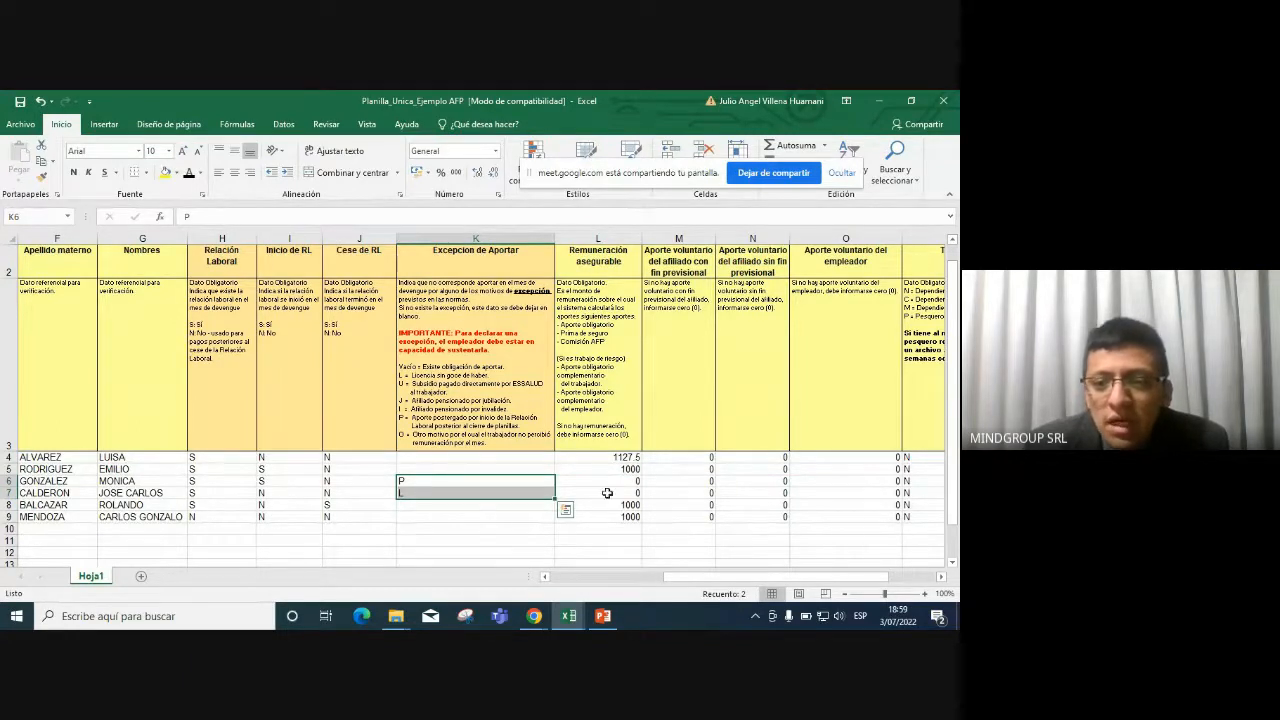
drag(622, 481, 626, 490)
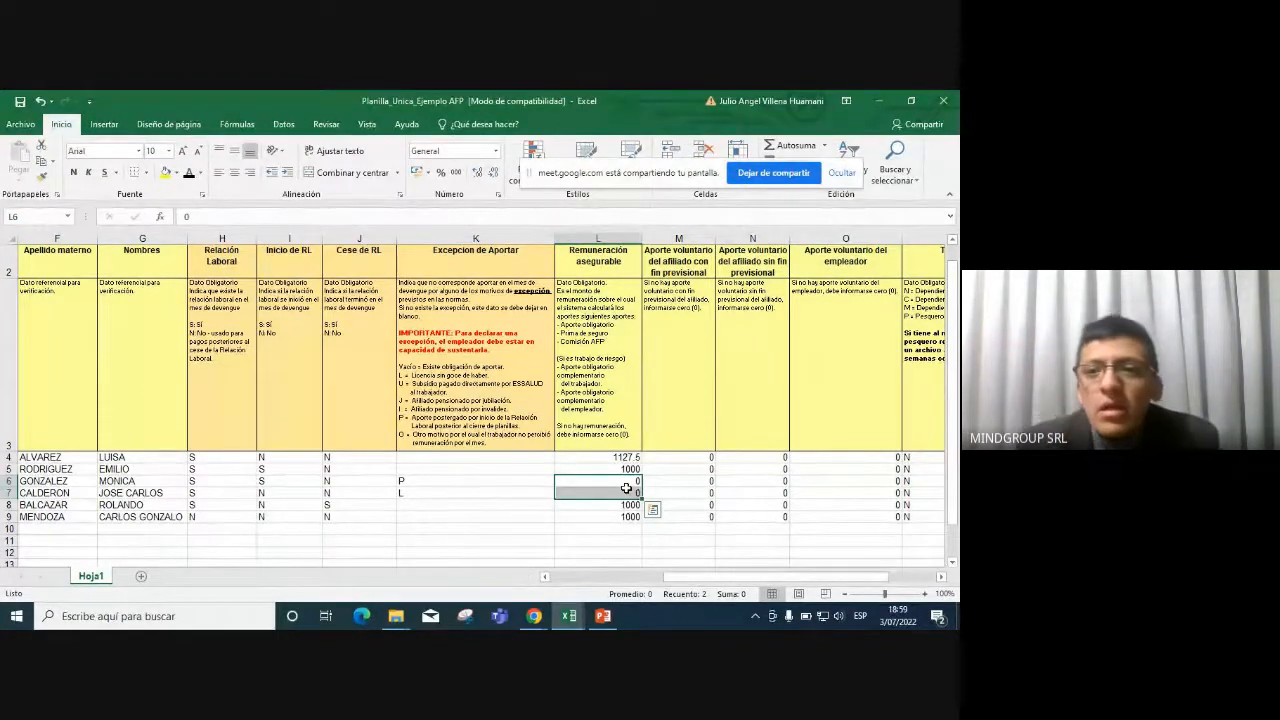
drag(750, 480, 680, 490)
scroll(683, 477, up, 1)
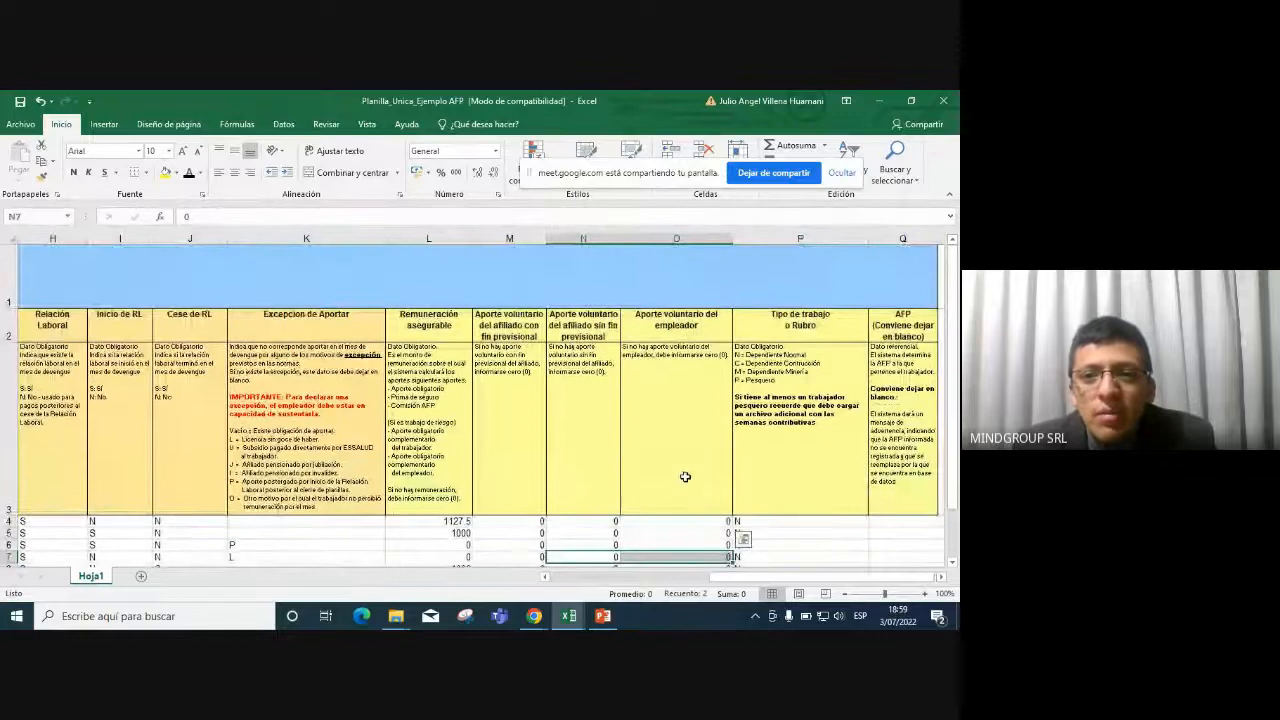
scroll(700, 460, down, 1)
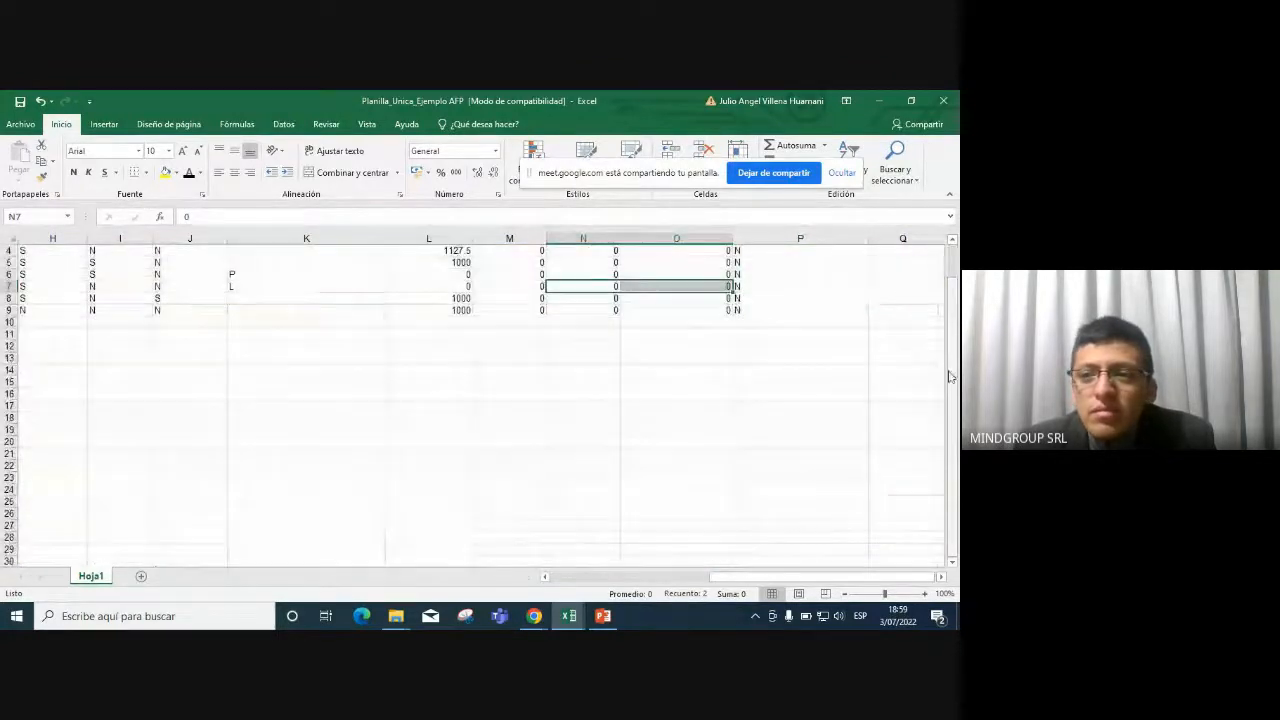
drag(952, 390, 952, 362)
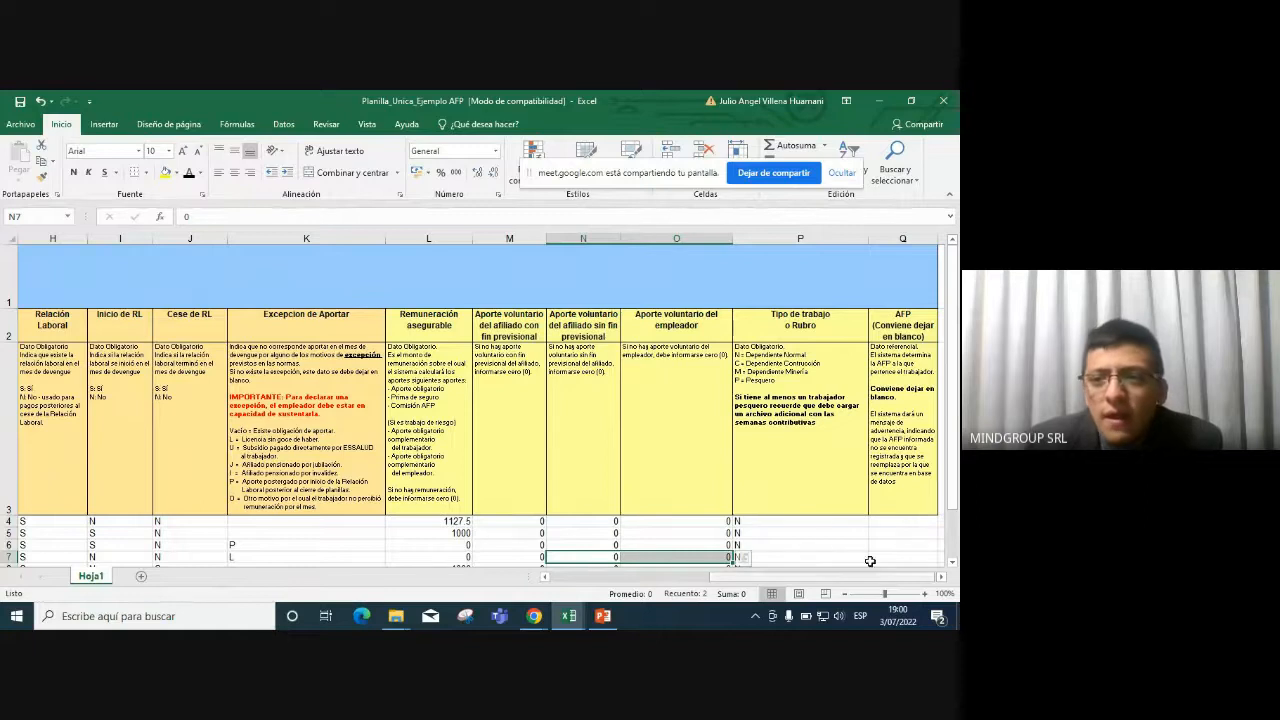
scroll(806, 551, down, 3)
scroll(806, 529, up, 3)
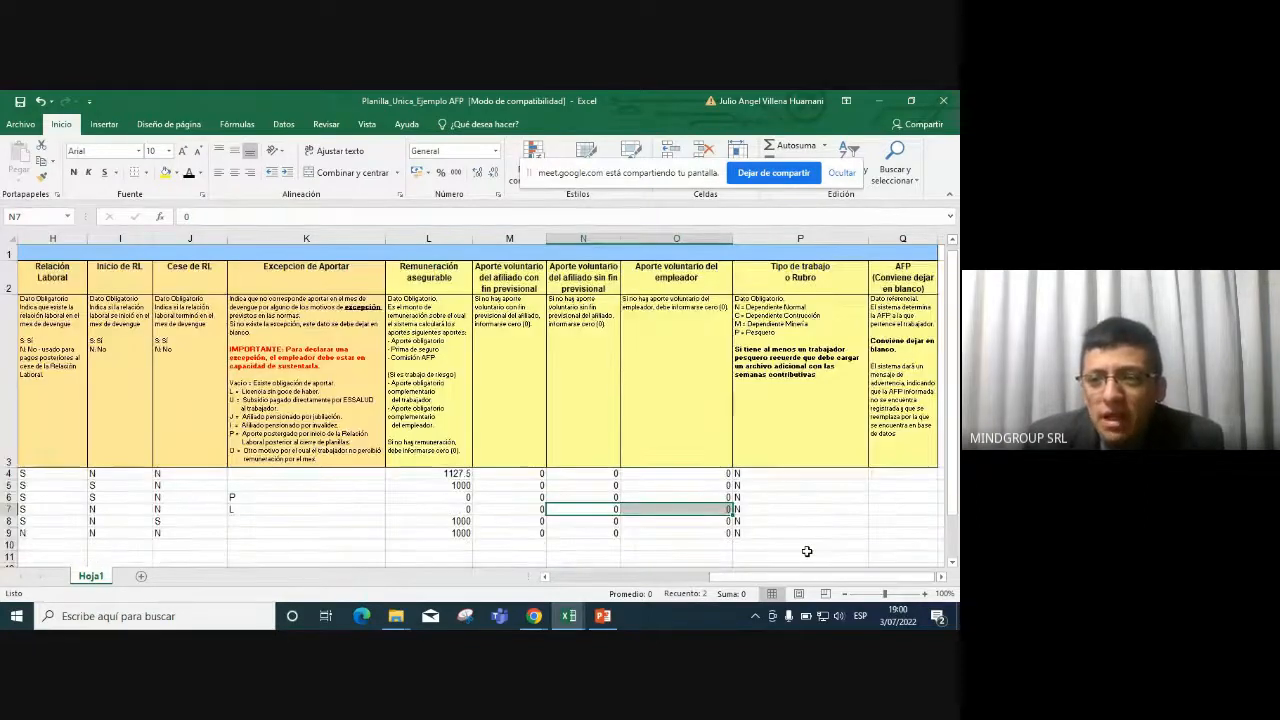
drag(953, 470, 955, 492)
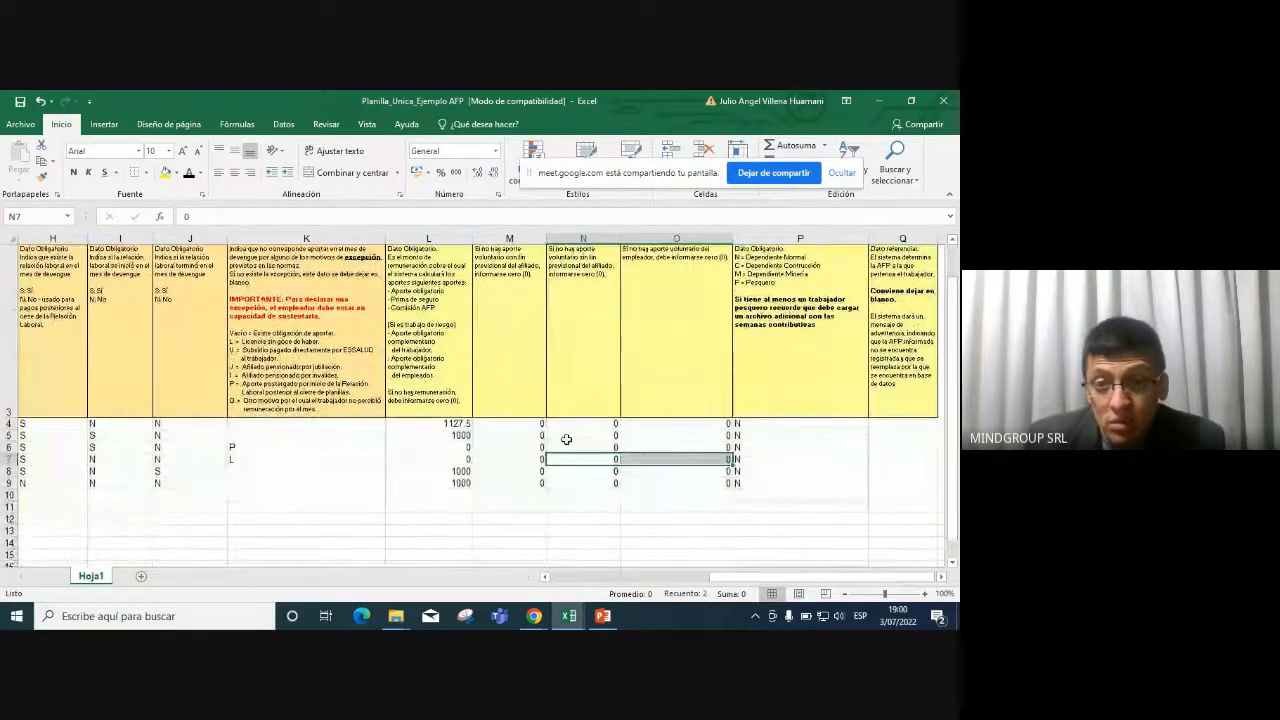
scroll(857, 467, up, 1)
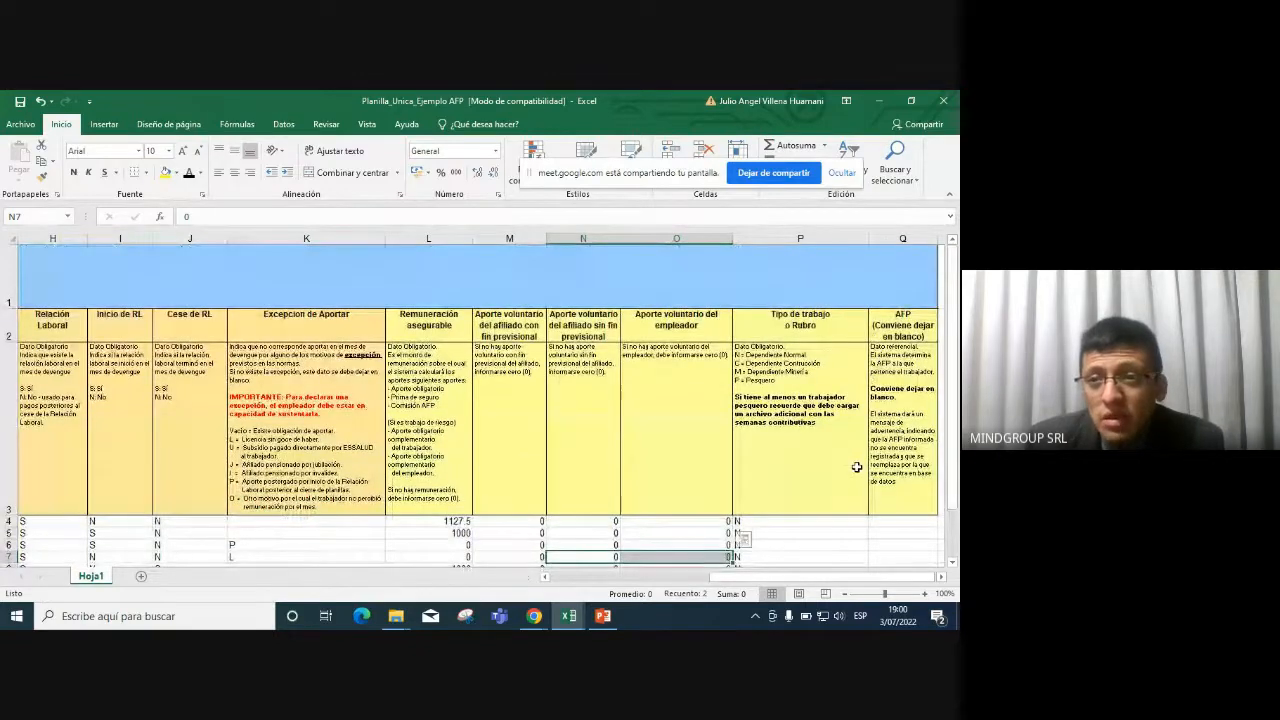
Enter work types C, M and P in cells P5, P6 and P7.
click(826, 330)
click(824, 386)
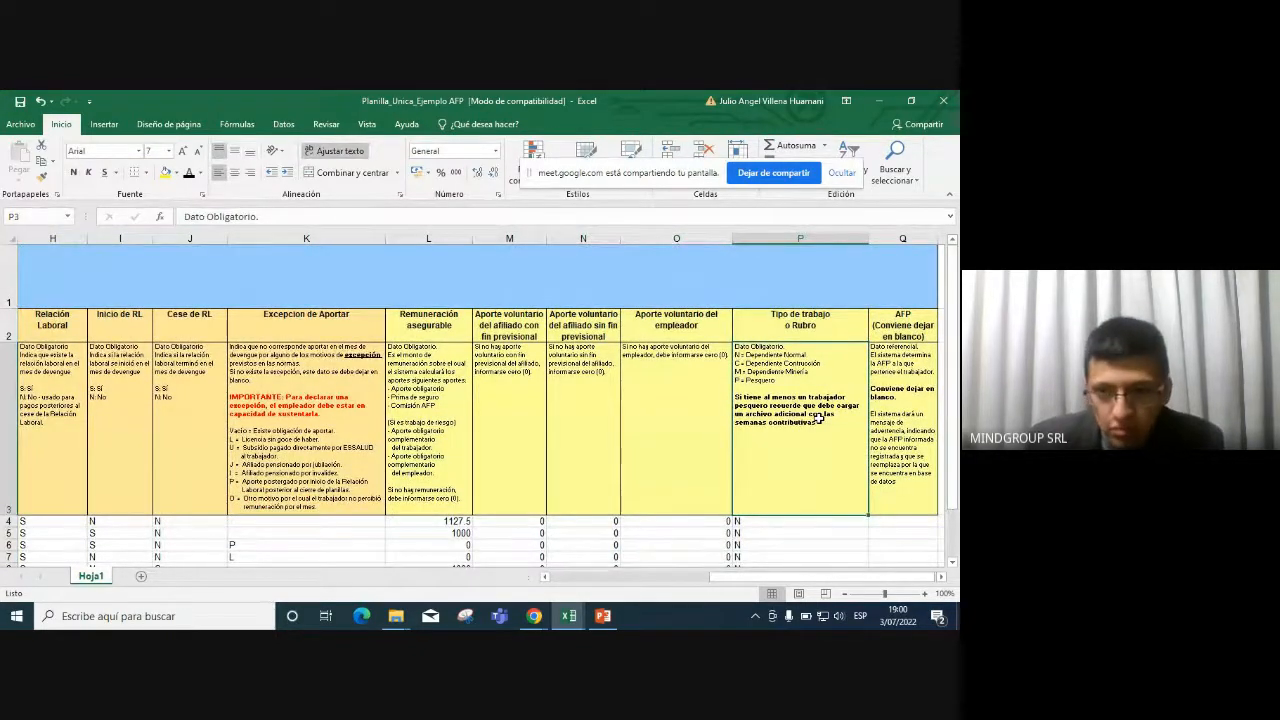
click(802, 530)
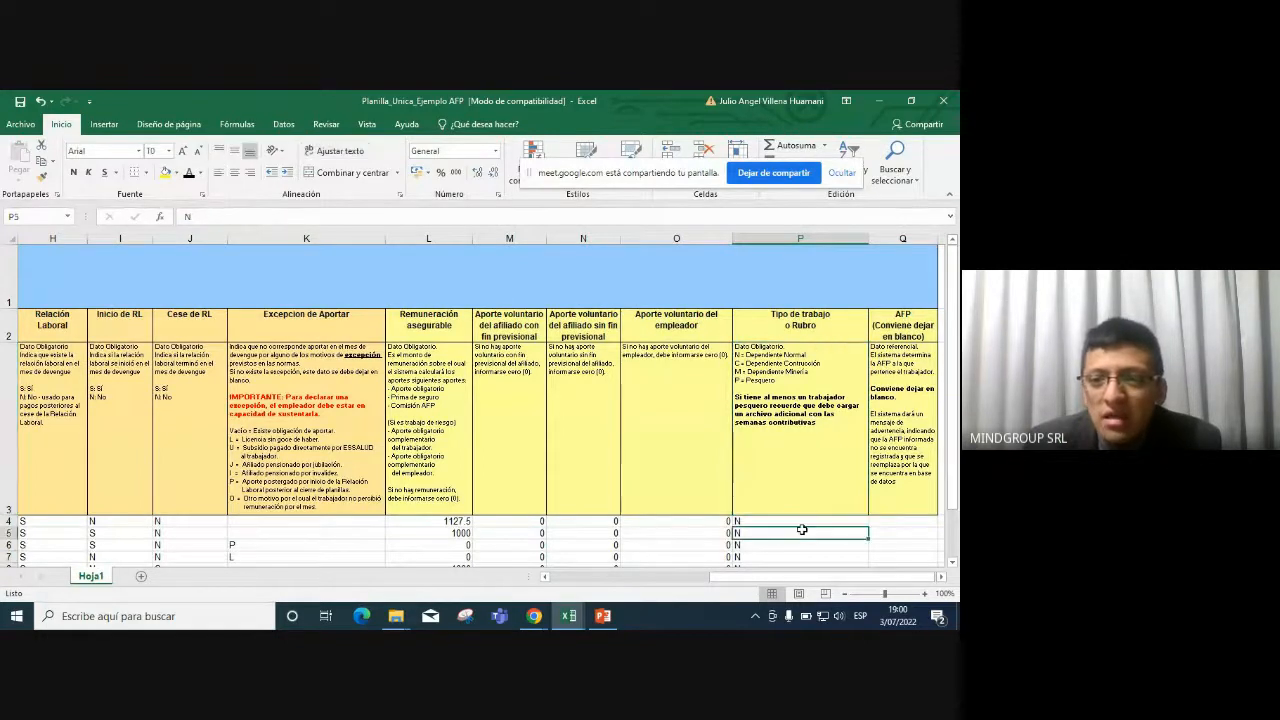
drag(956, 408, 955, 420)
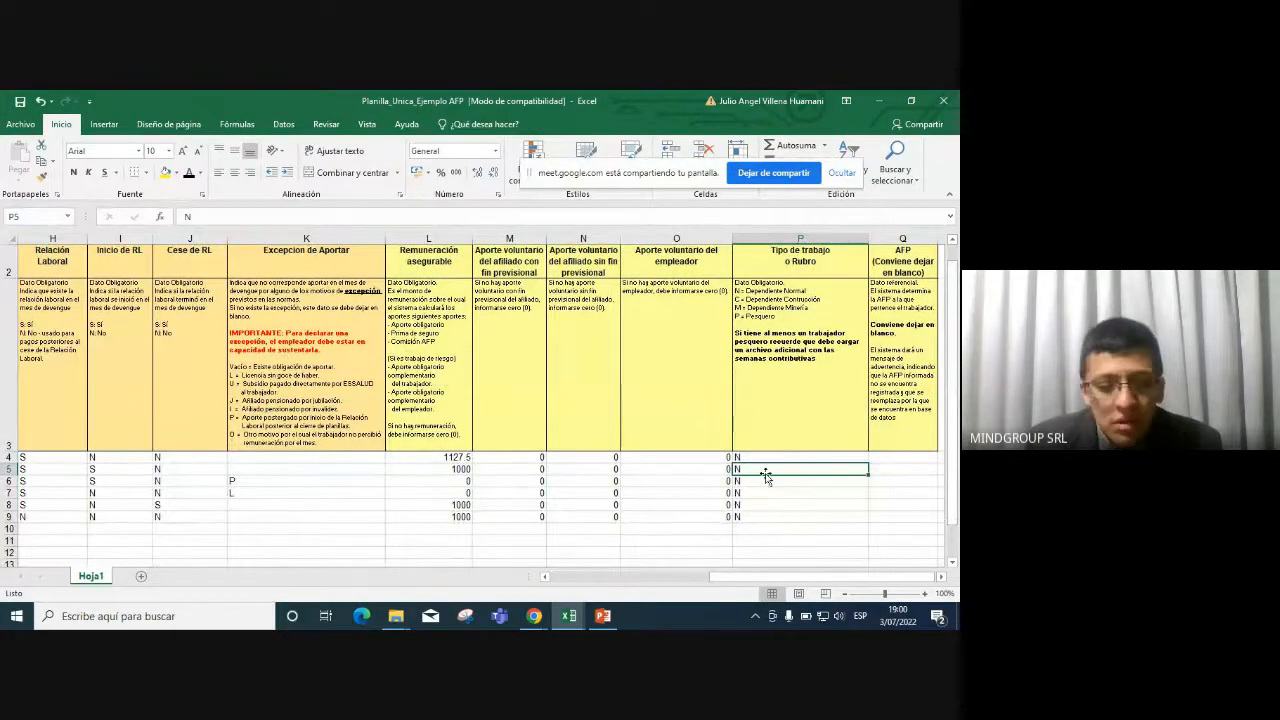
text(C)
key(Return)
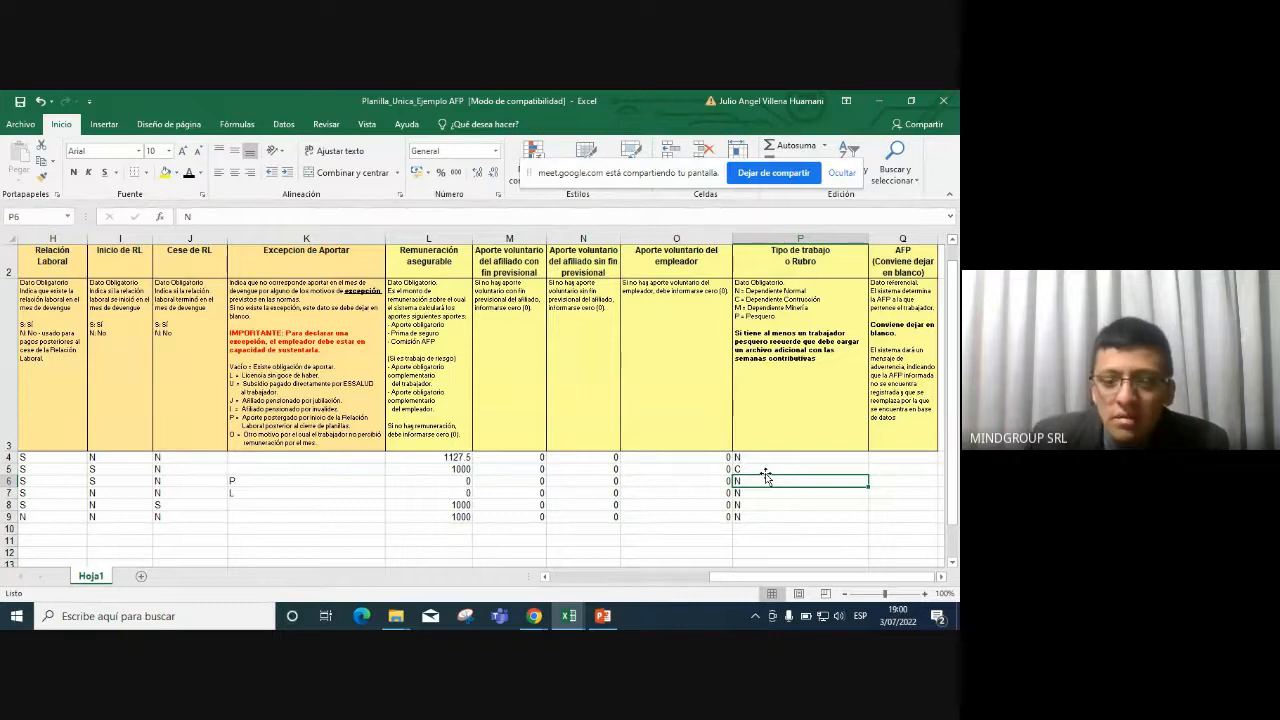
text(M)
key(Return)
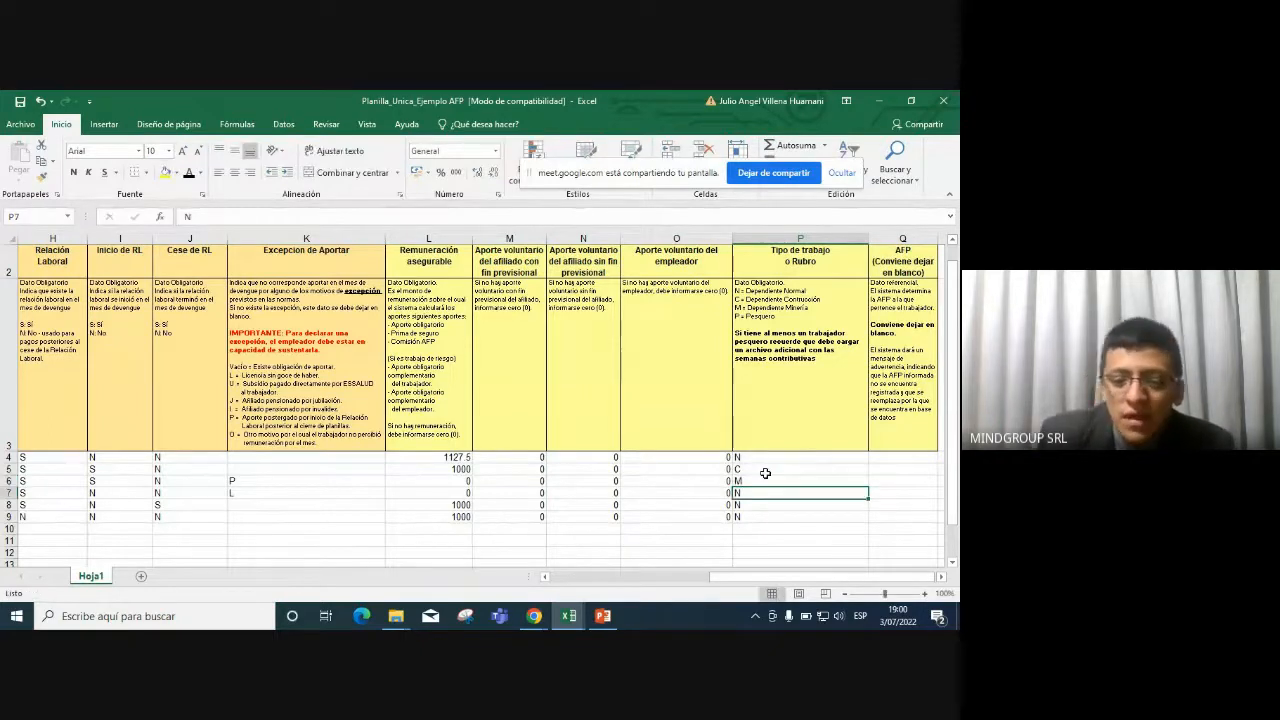
text(P)
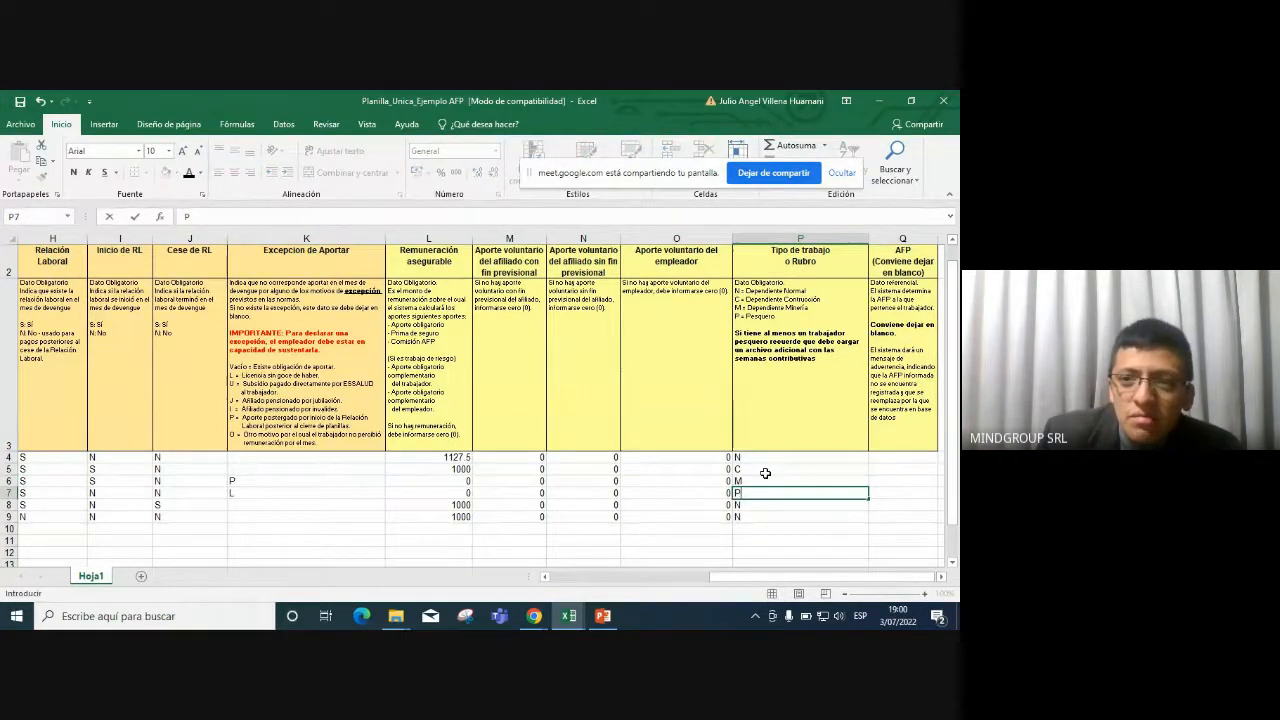
key(Return)
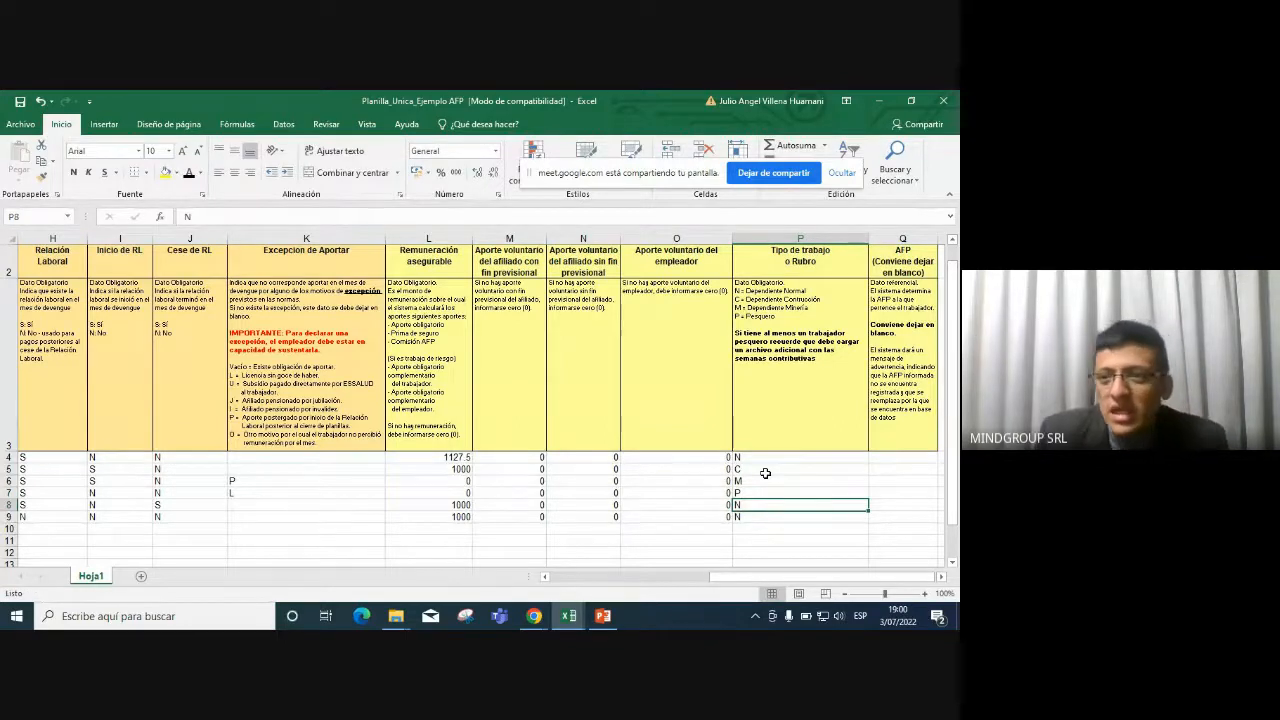
Review the Tipo de trabajo values P4:P9 and the edited worker rows 5–7.
drag(768, 458, 782, 519)
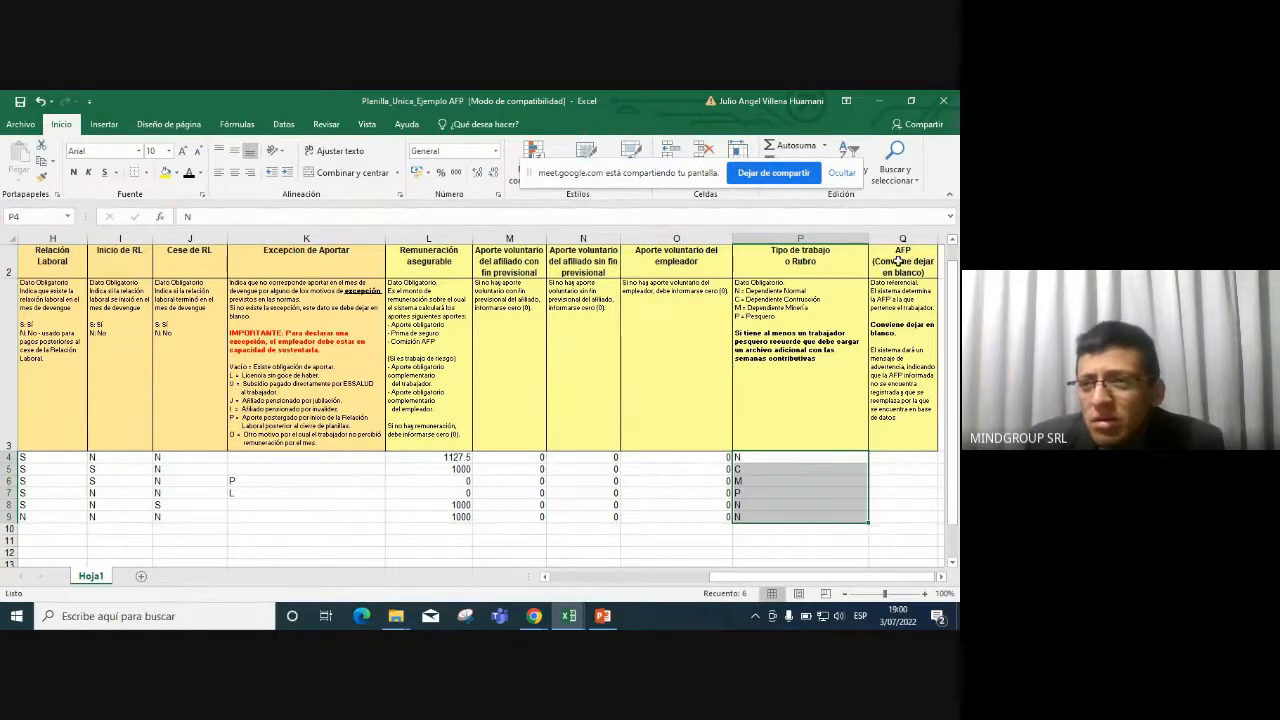
click(901, 240)
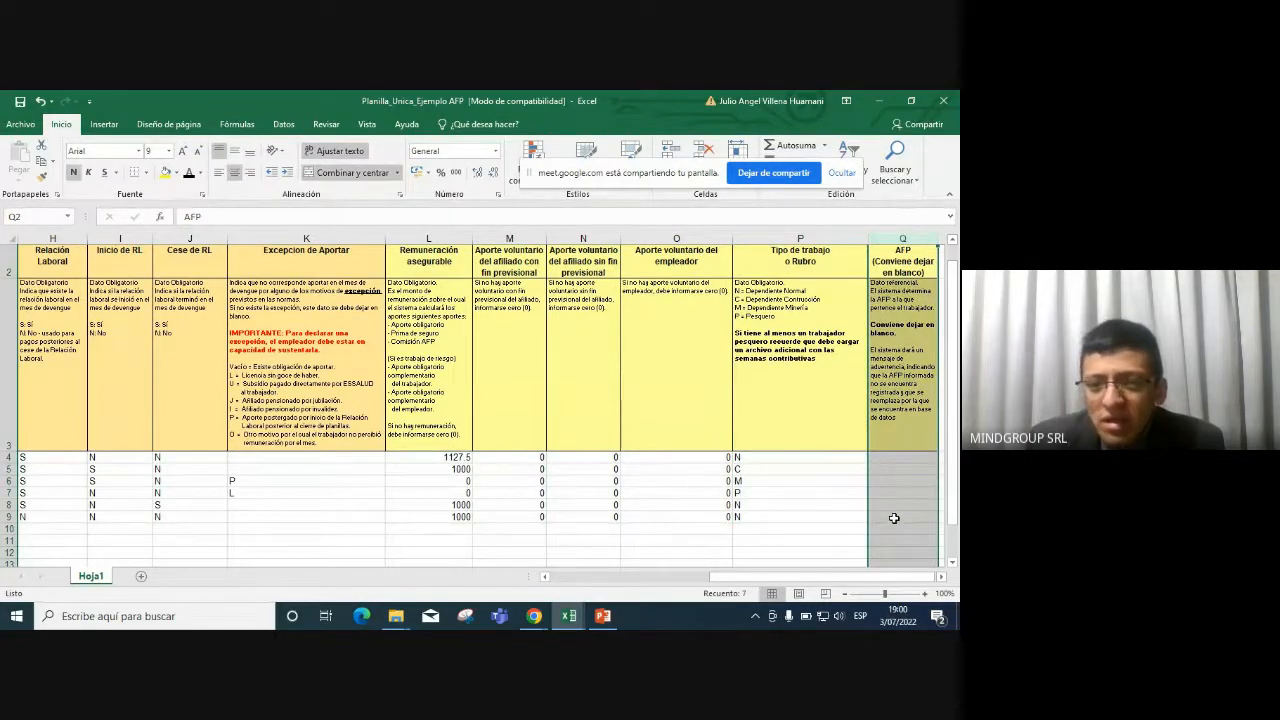
drag(771, 492, 238, 471)
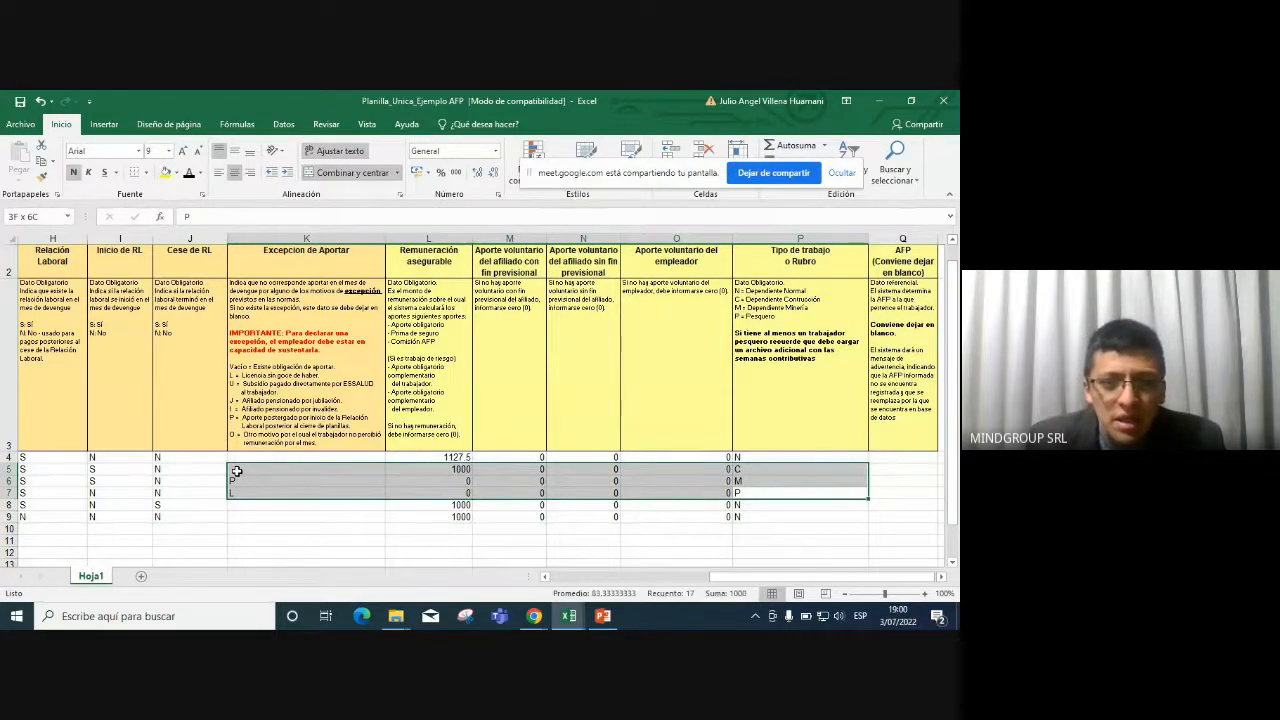
click(888, 508)
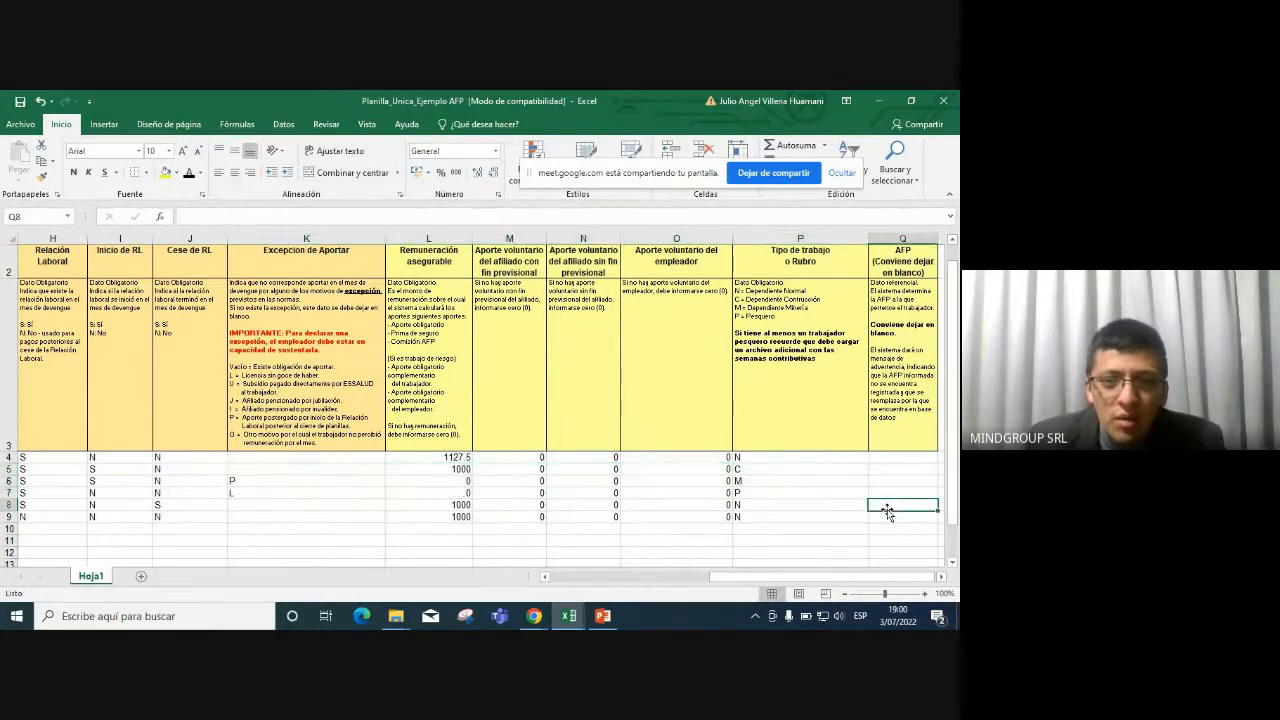
scroll(131, 448, up, 1)
Delete instruction rows 1–3 so the worker data begins at A1.
drag(245, 445, 1, 438)
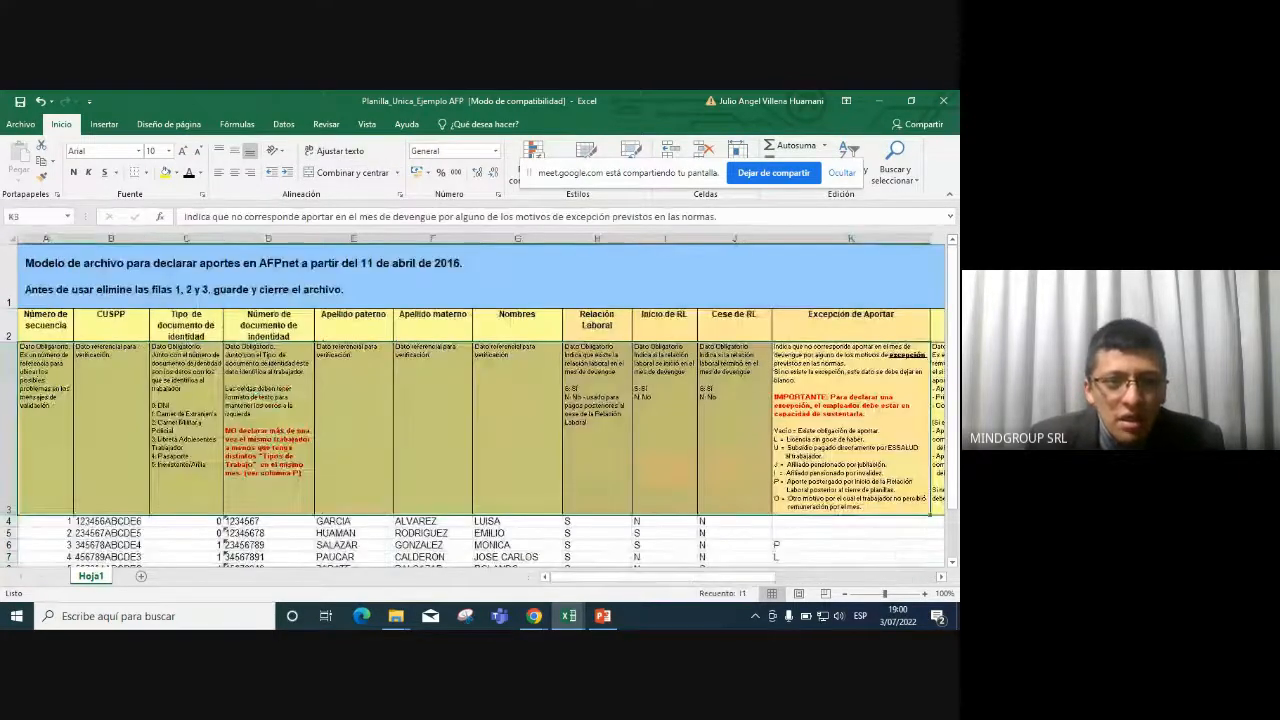
drag(9, 272, 2, 398)
right_click(2, 398)
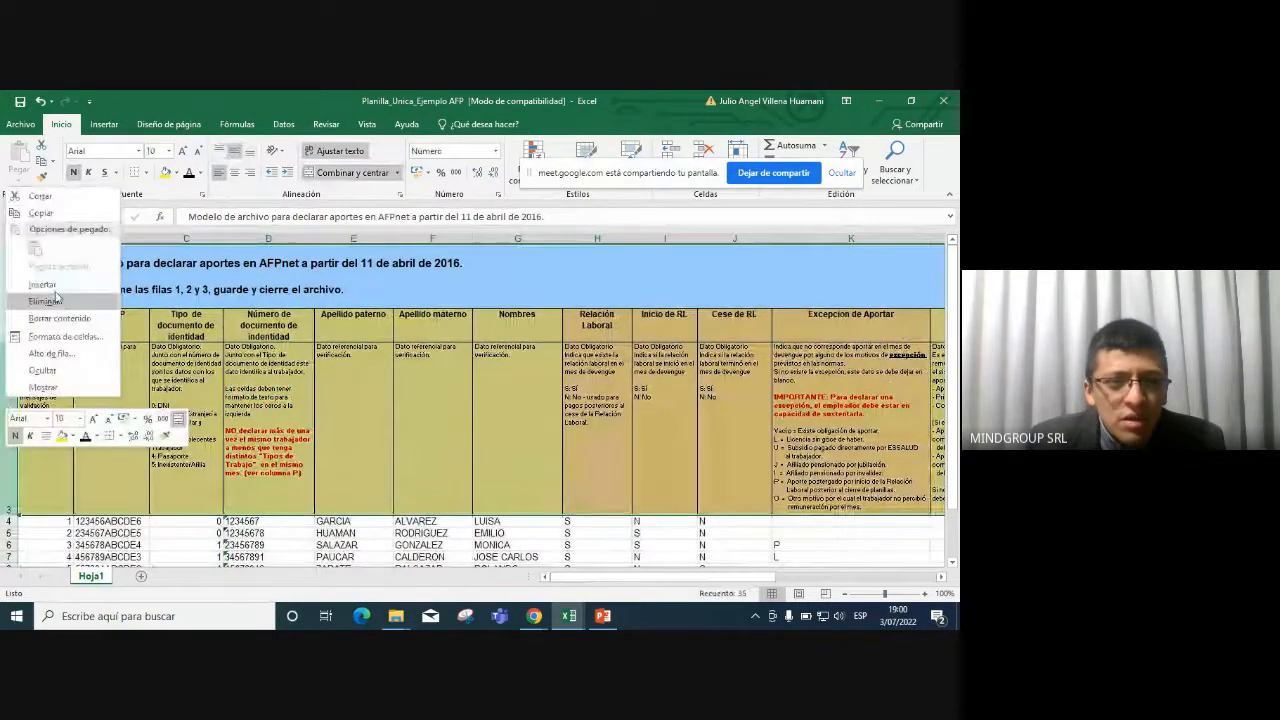
click(40, 298)
click(393, 331)
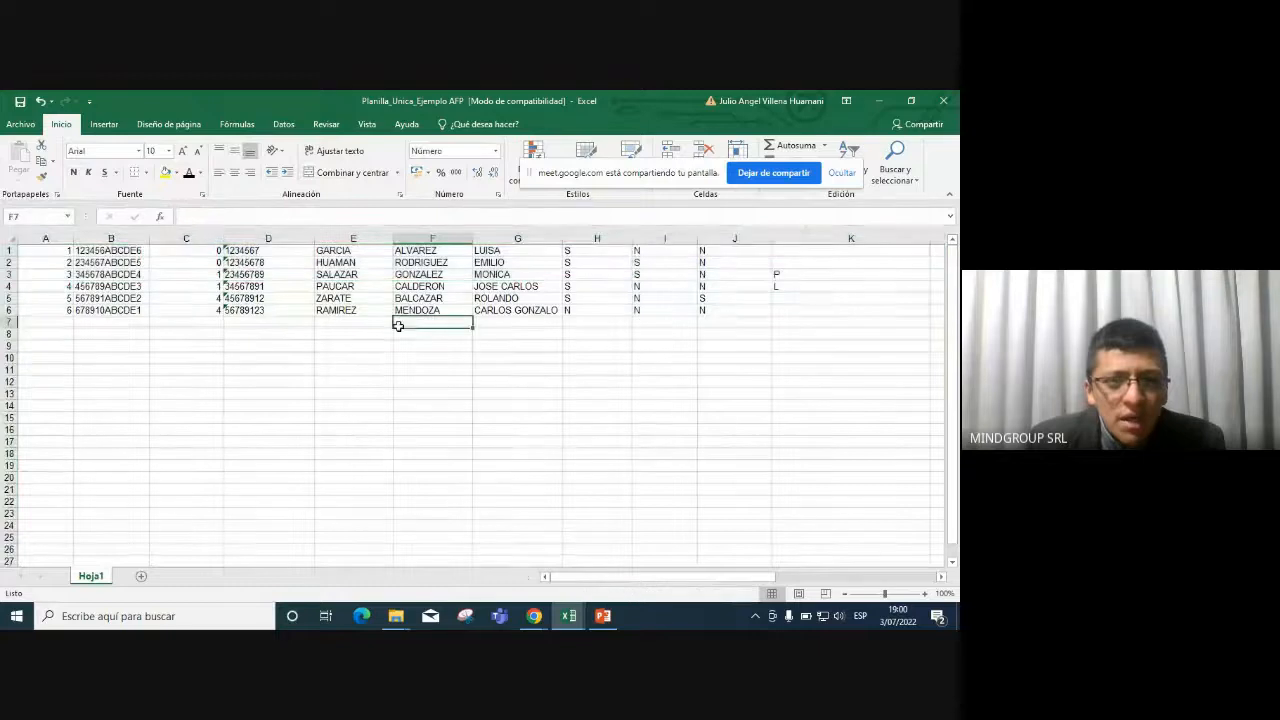
drag(72, 252, 330, 297)
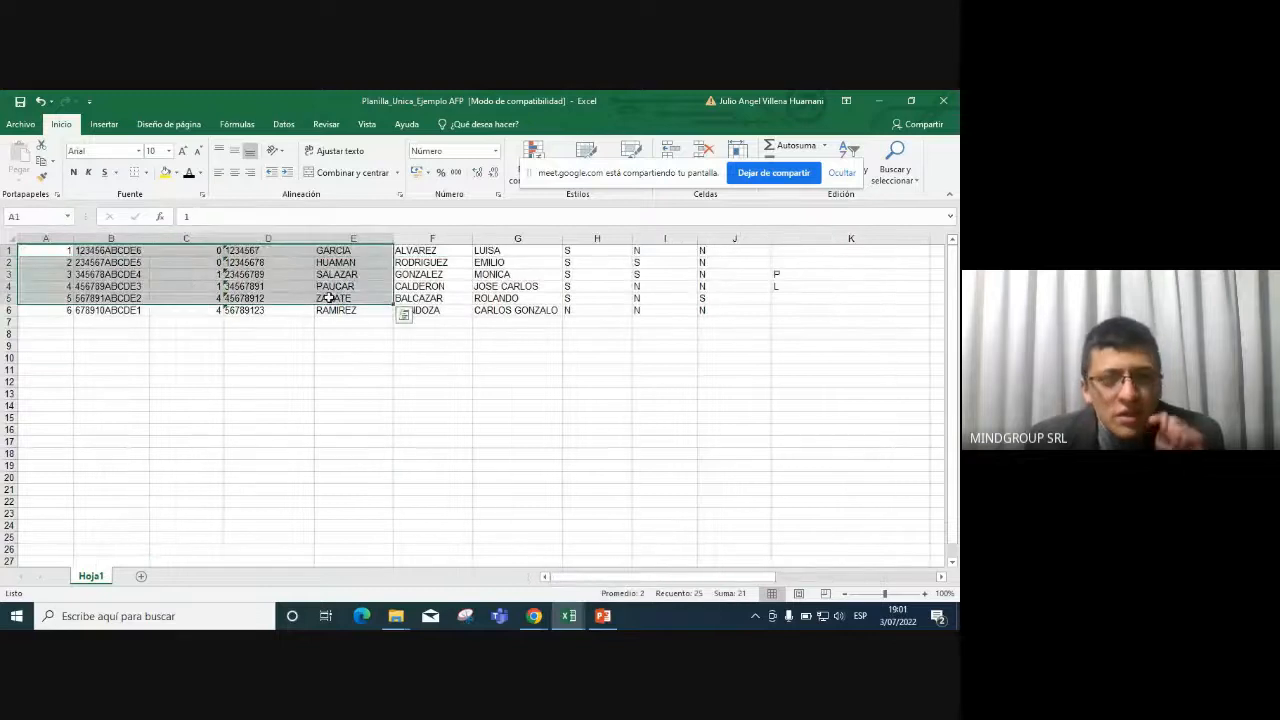
key(alt+Tab)
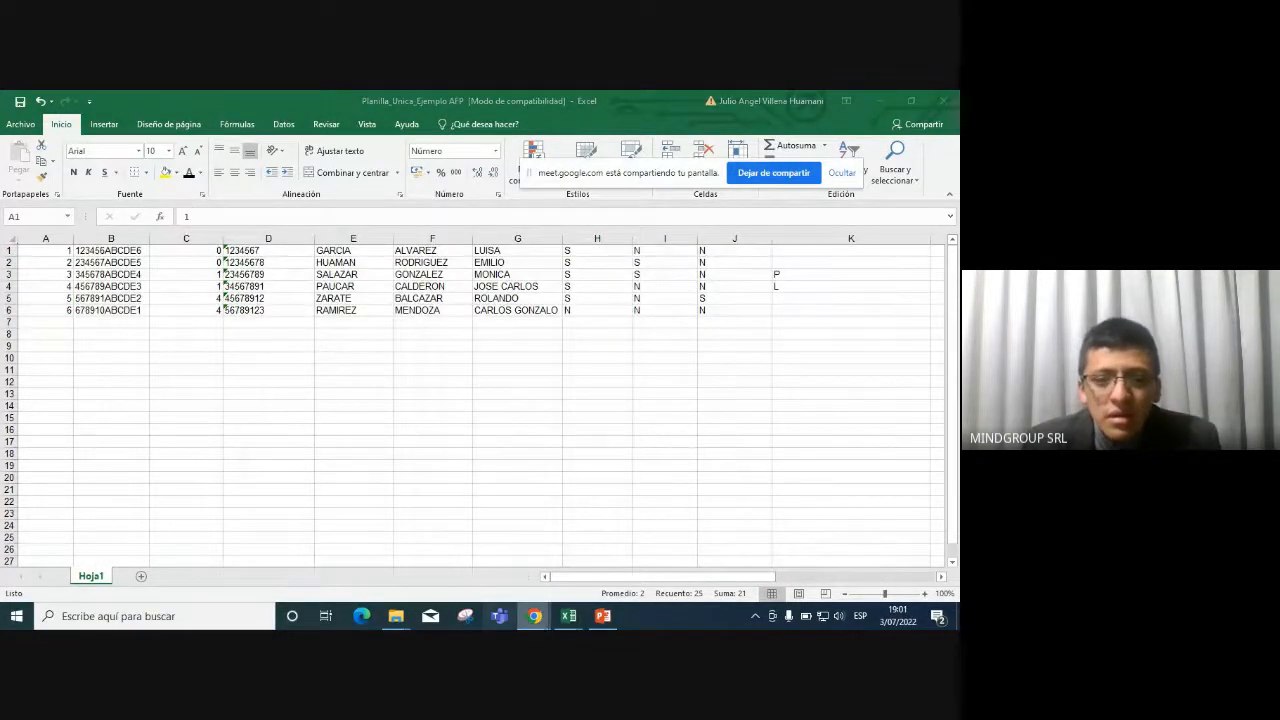
Choose Planilla_Unica_Ejemplo AFP as the Planilla única file, then reload the payroll form.
mouse_move(548, 624)
click(456, 560)
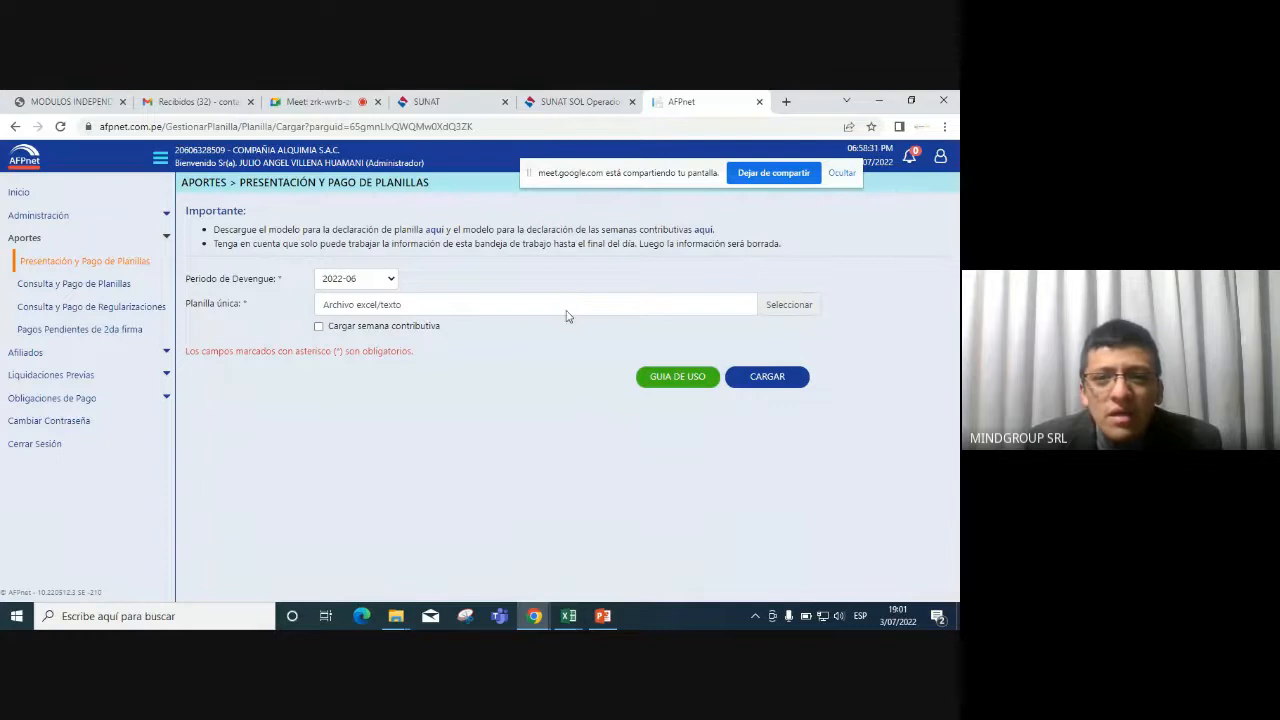
click(677, 306)
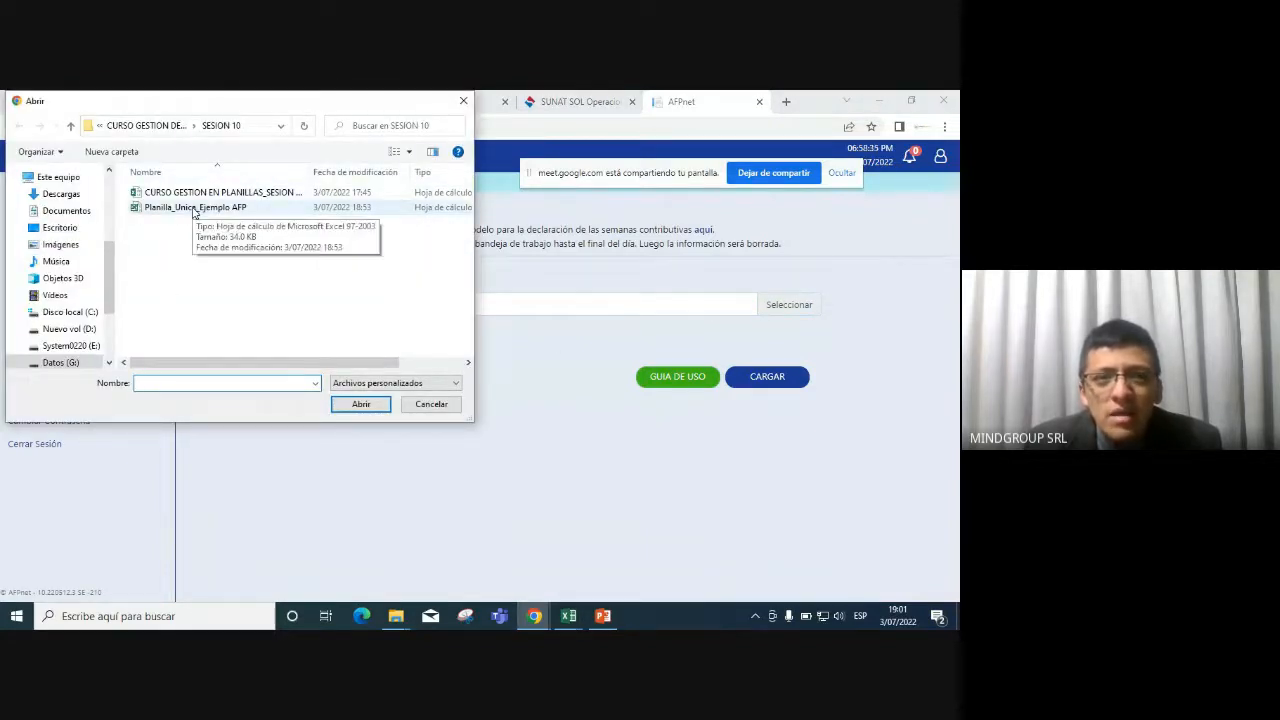
click(194, 208)
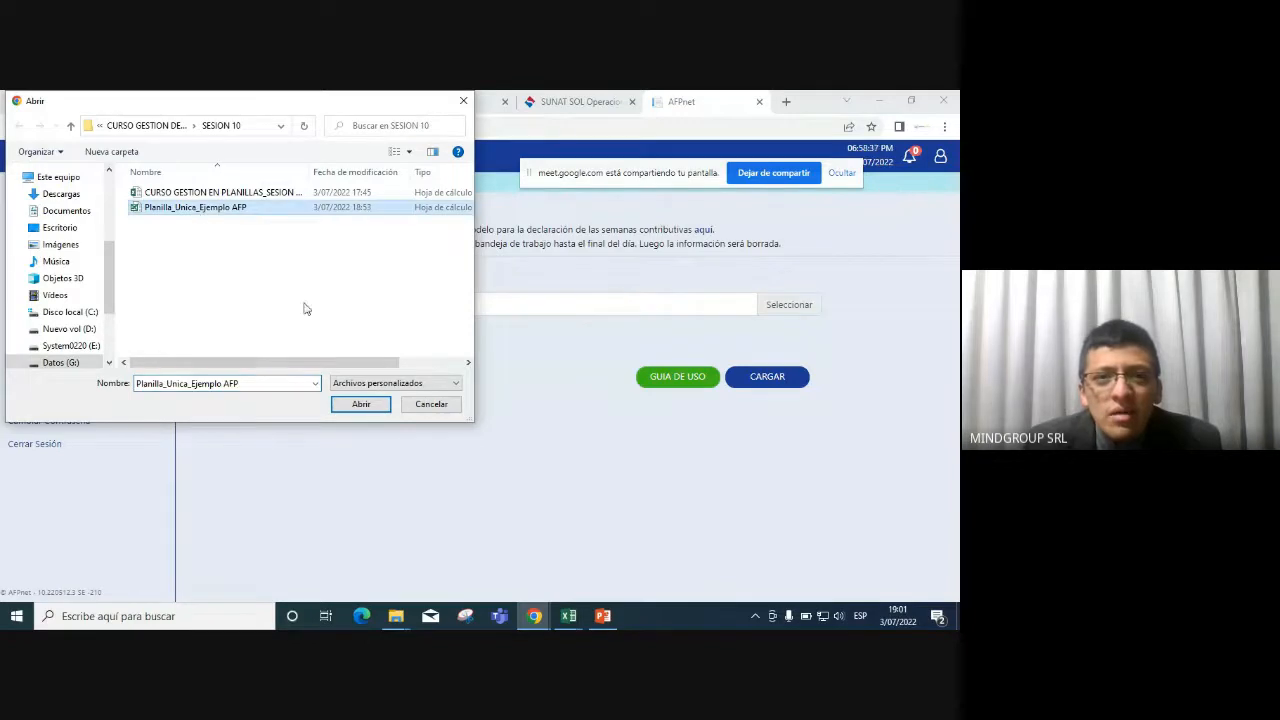
click(356, 404)
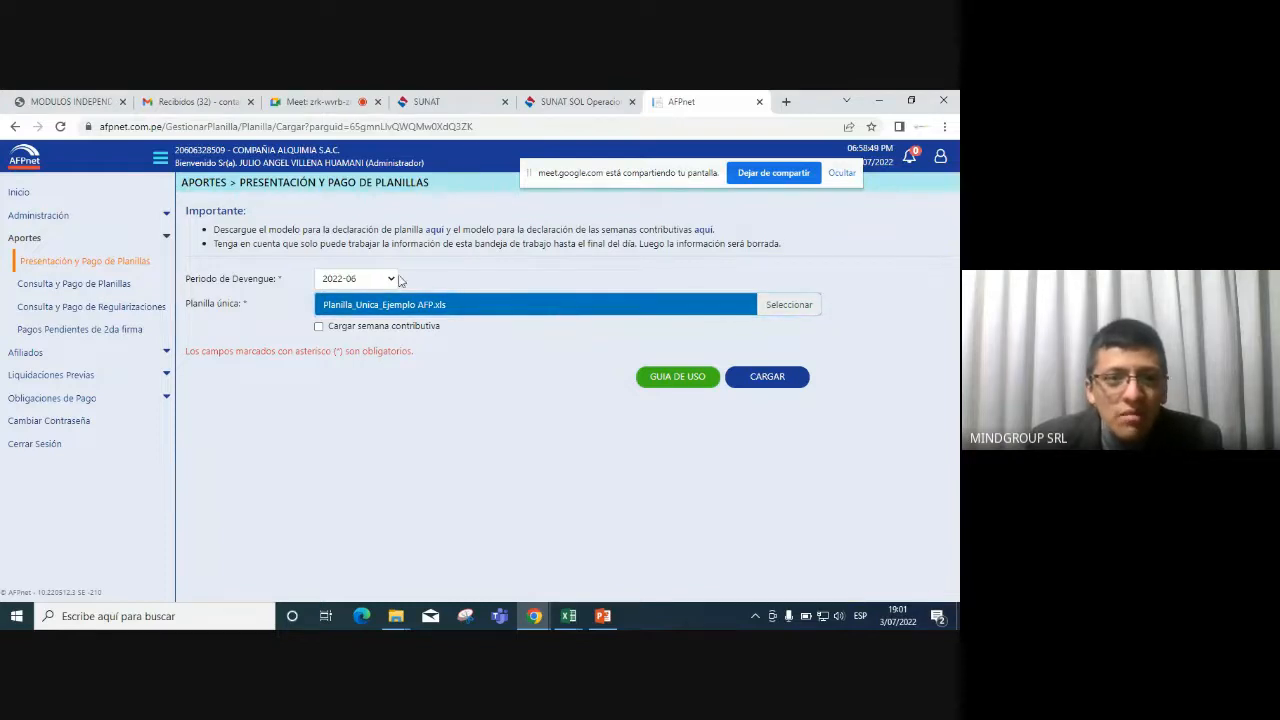
click(72, 264)
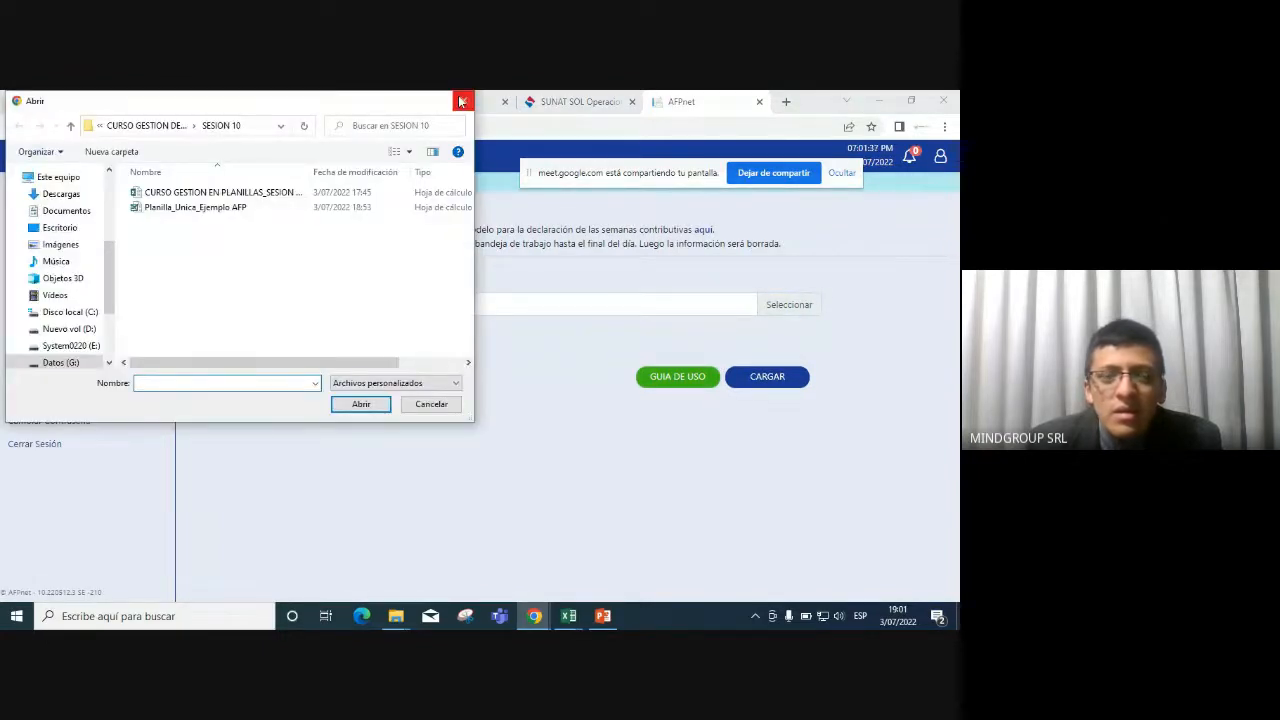
click(460, 101)
Search Consulta y Pago de Planillas from 2022-05 and expand that period's planillas.
click(85, 285)
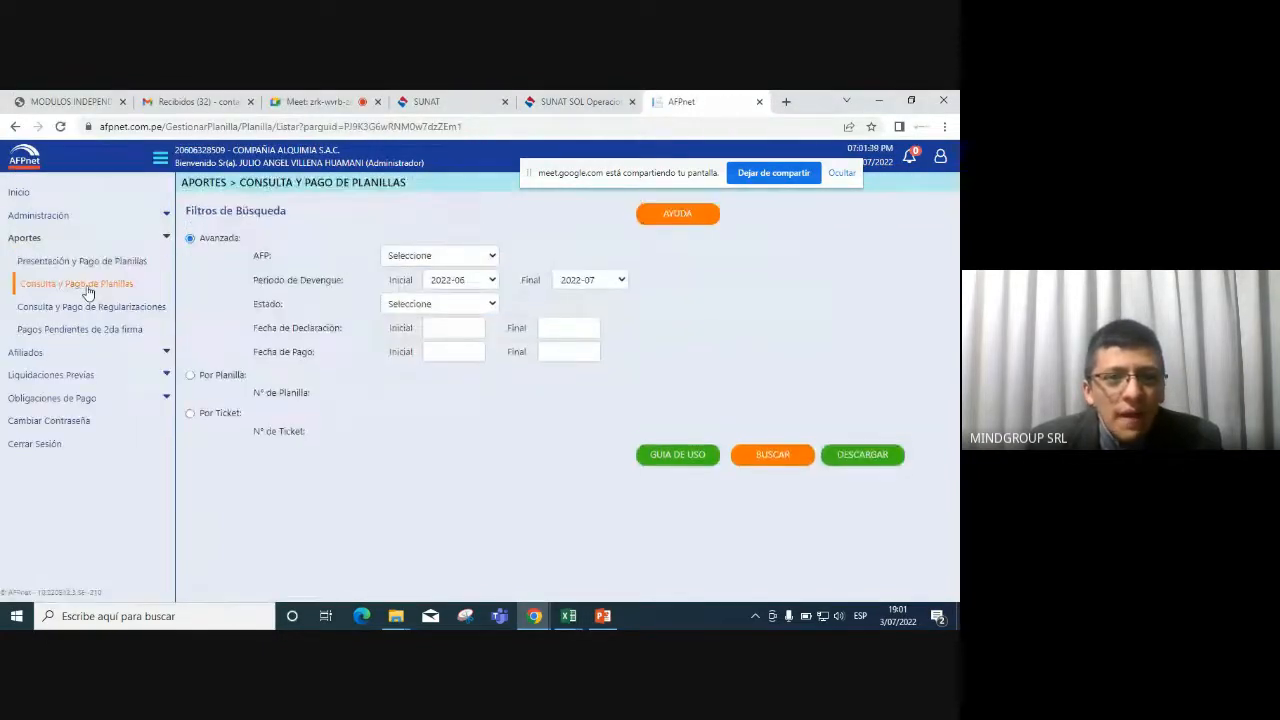
click(493, 281)
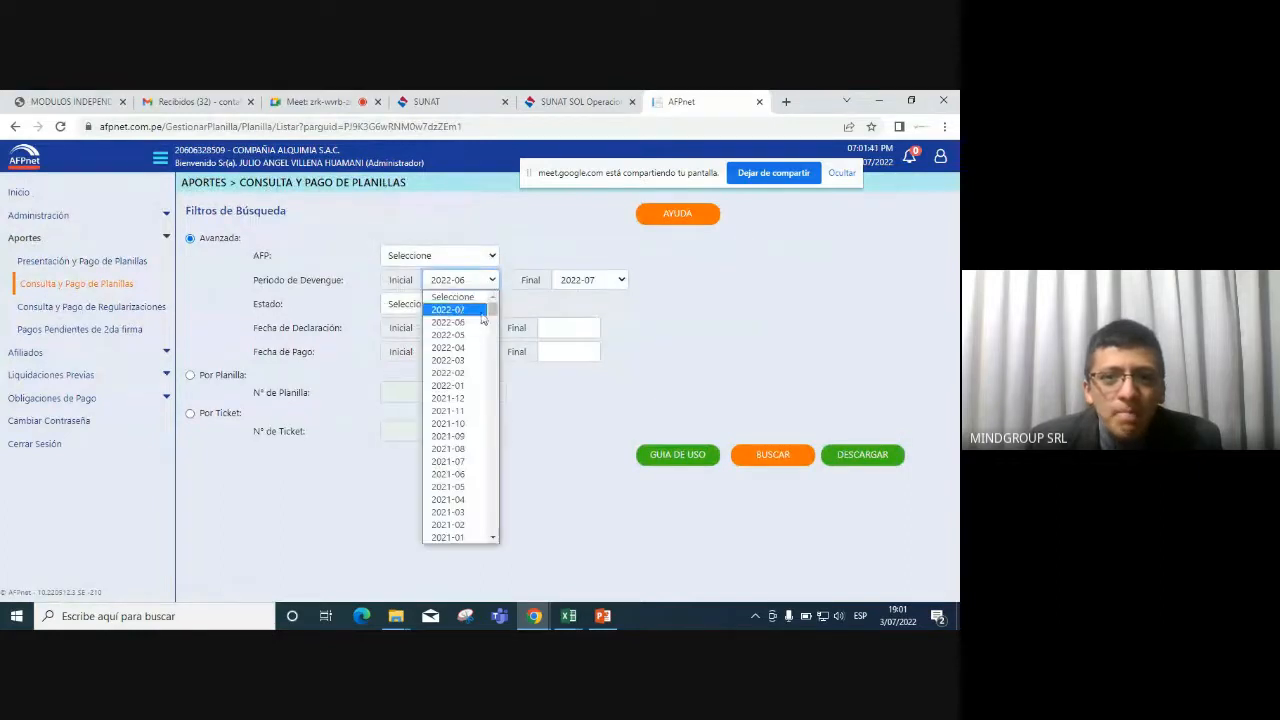
click(452, 331)
click(768, 455)
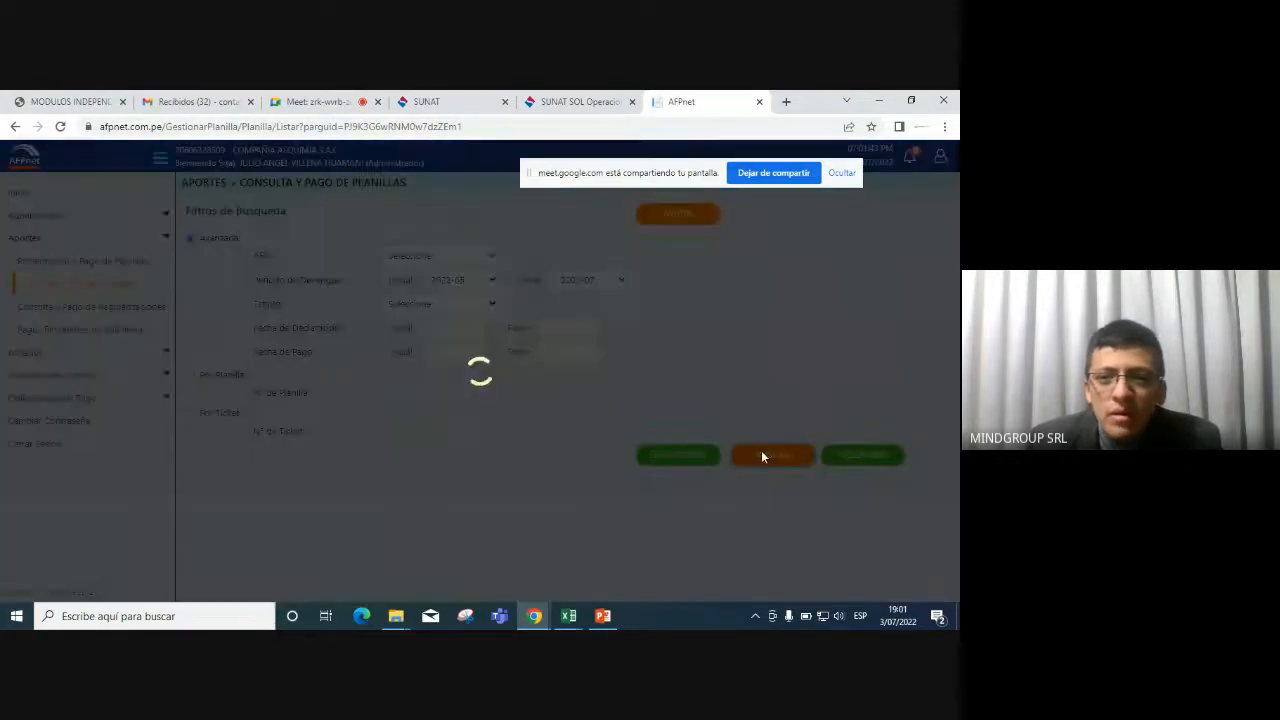
scroll(425, 444, down, 1)
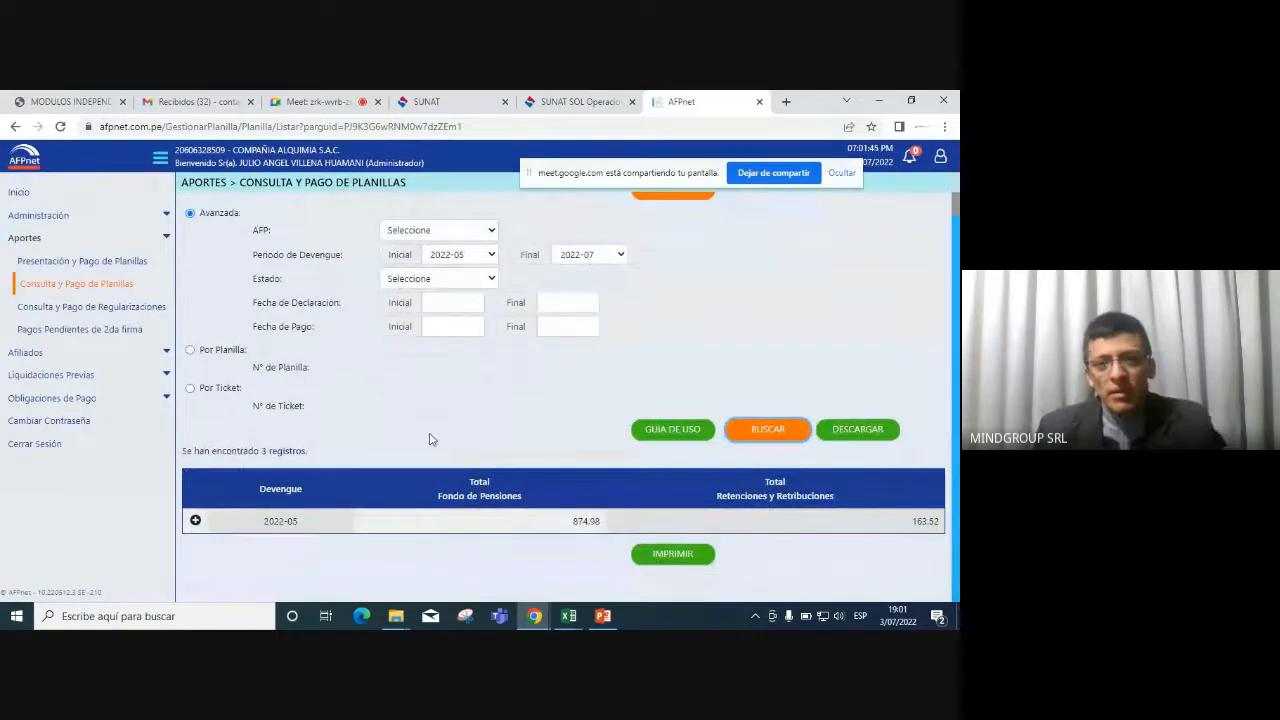
click(195, 520)
scroll(223, 510, down, 2)
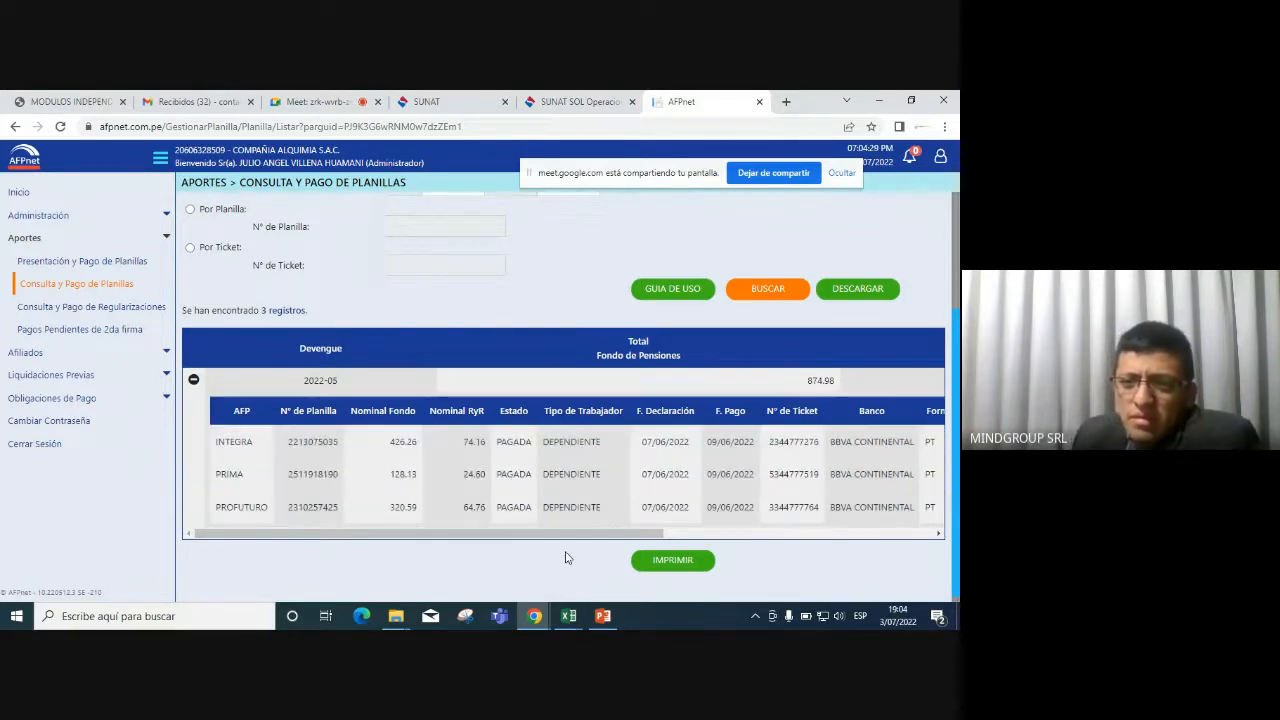
Review the 2022-05 planilla columns, select the INTEGRA ticket number, then collapse the result.
drag(588, 533, 869, 534)
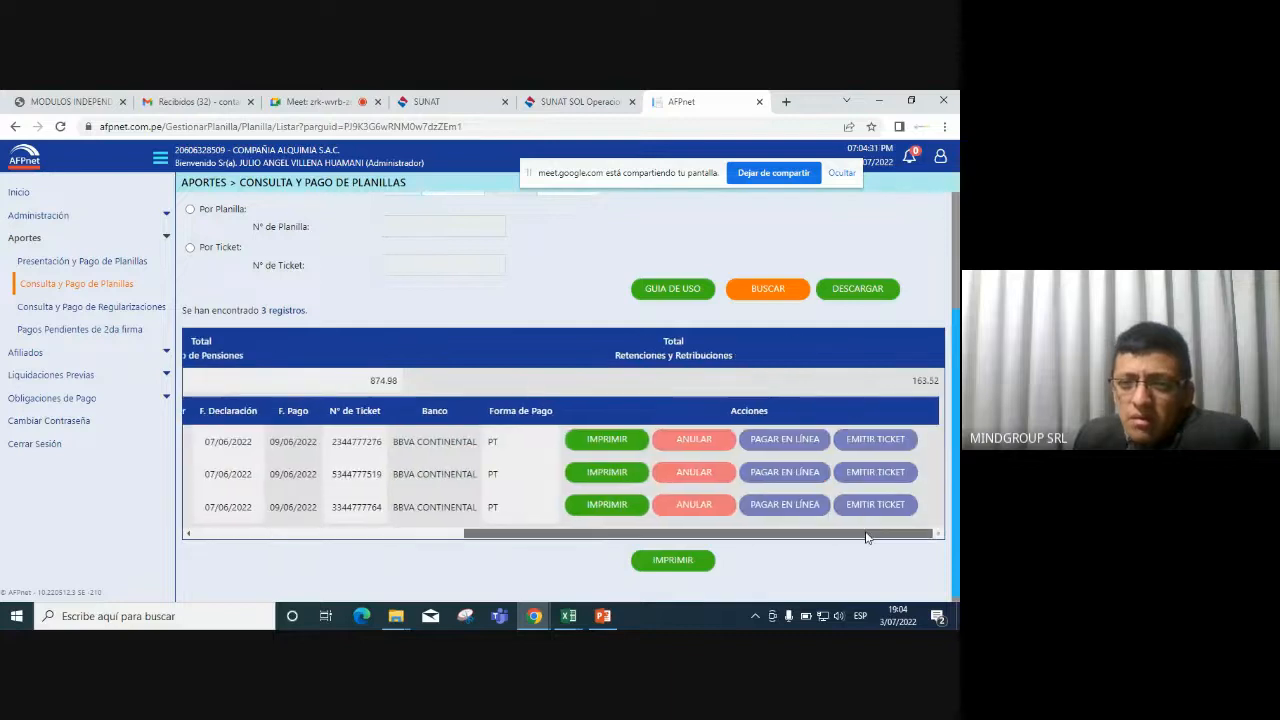
drag(744, 548, 489, 551)
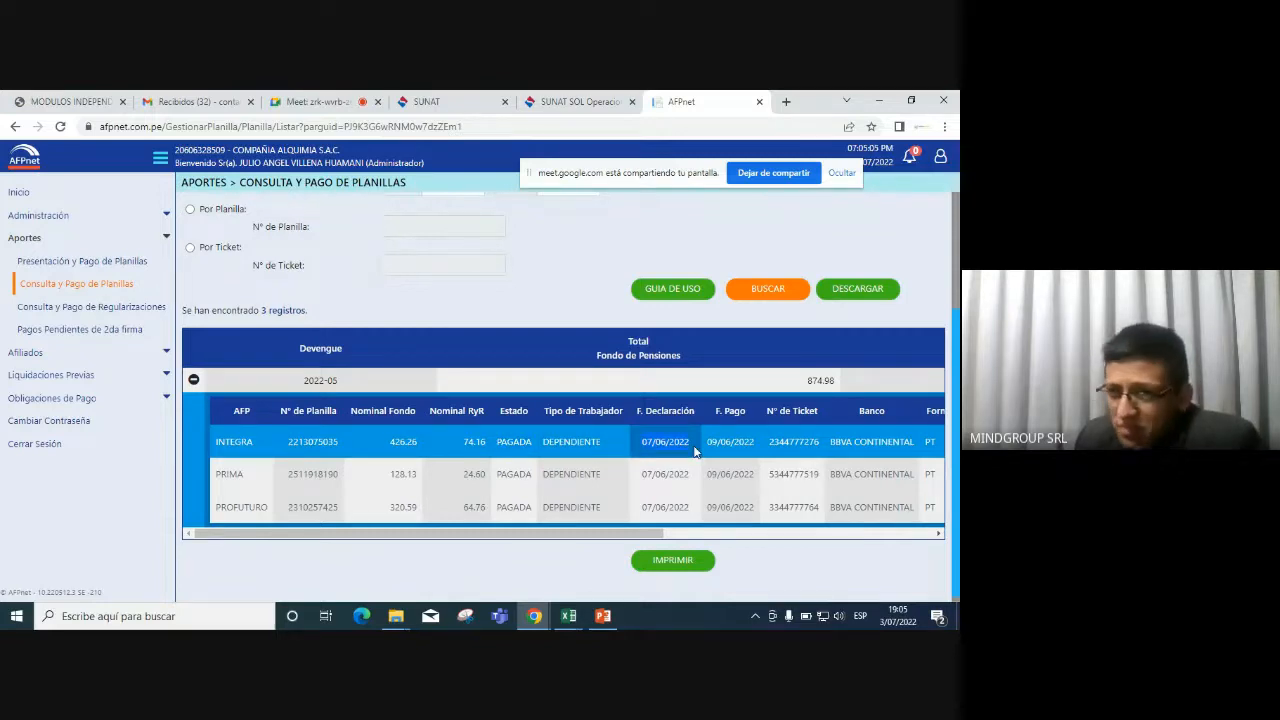
drag(711, 441, 754, 441)
drag(638, 537, 704, 537)
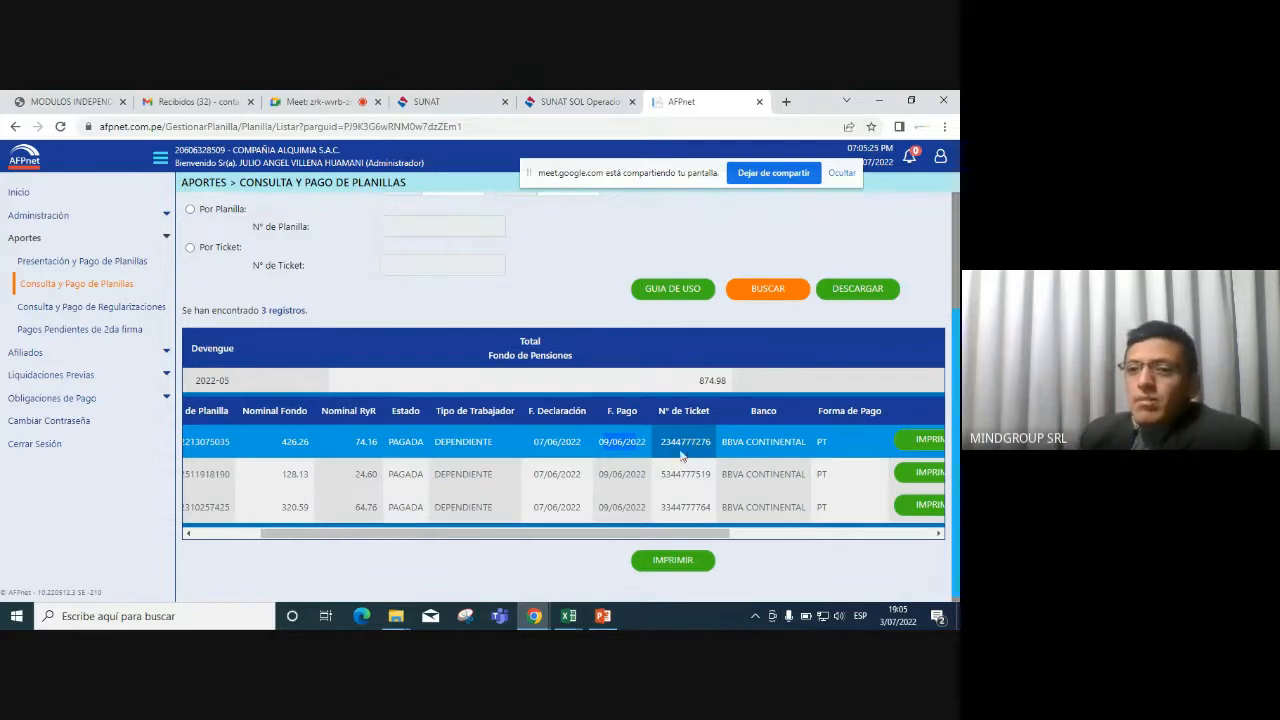
drag(663, 440, 708, 438)
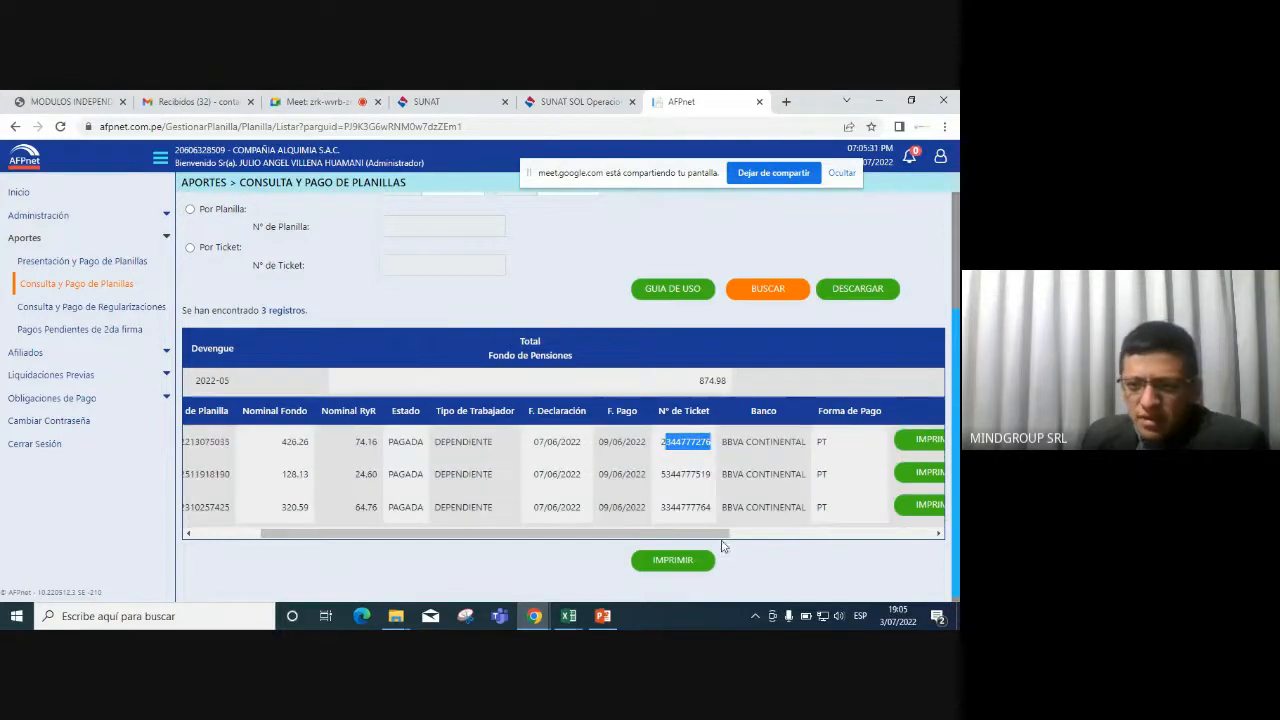
drag(721, 535, 754, 537)
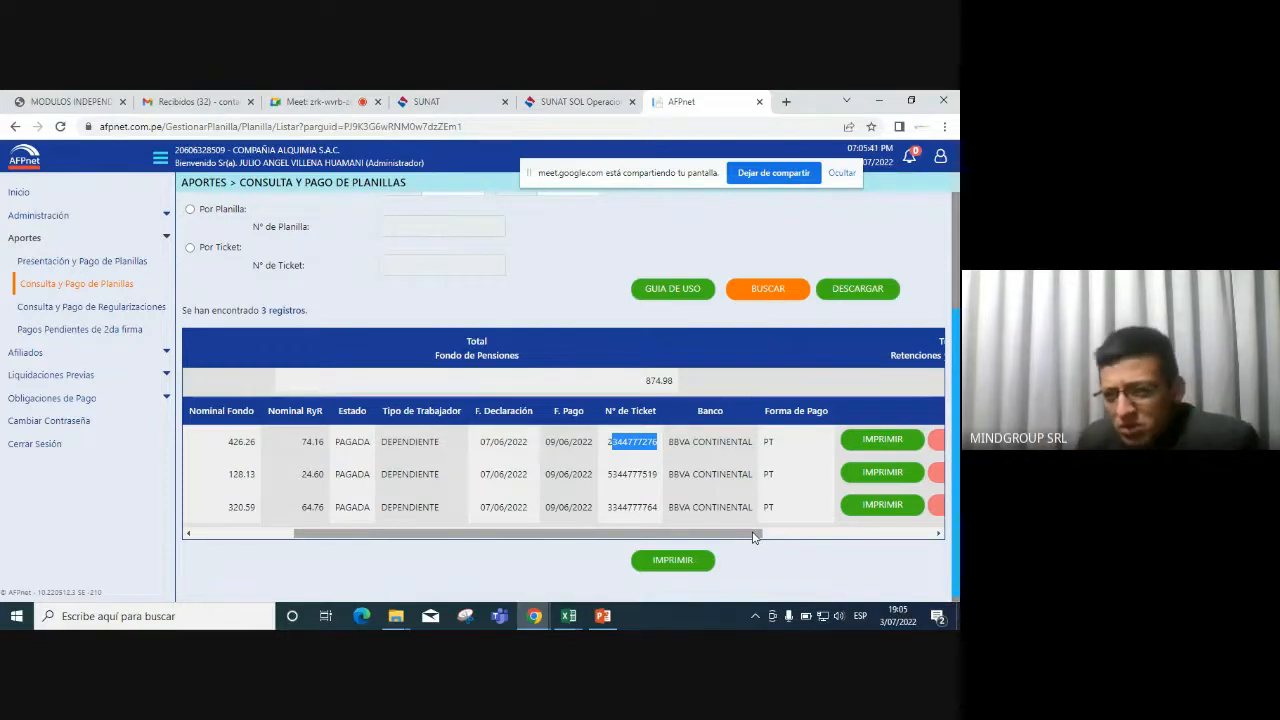
drag(754, 537, 958, 556)
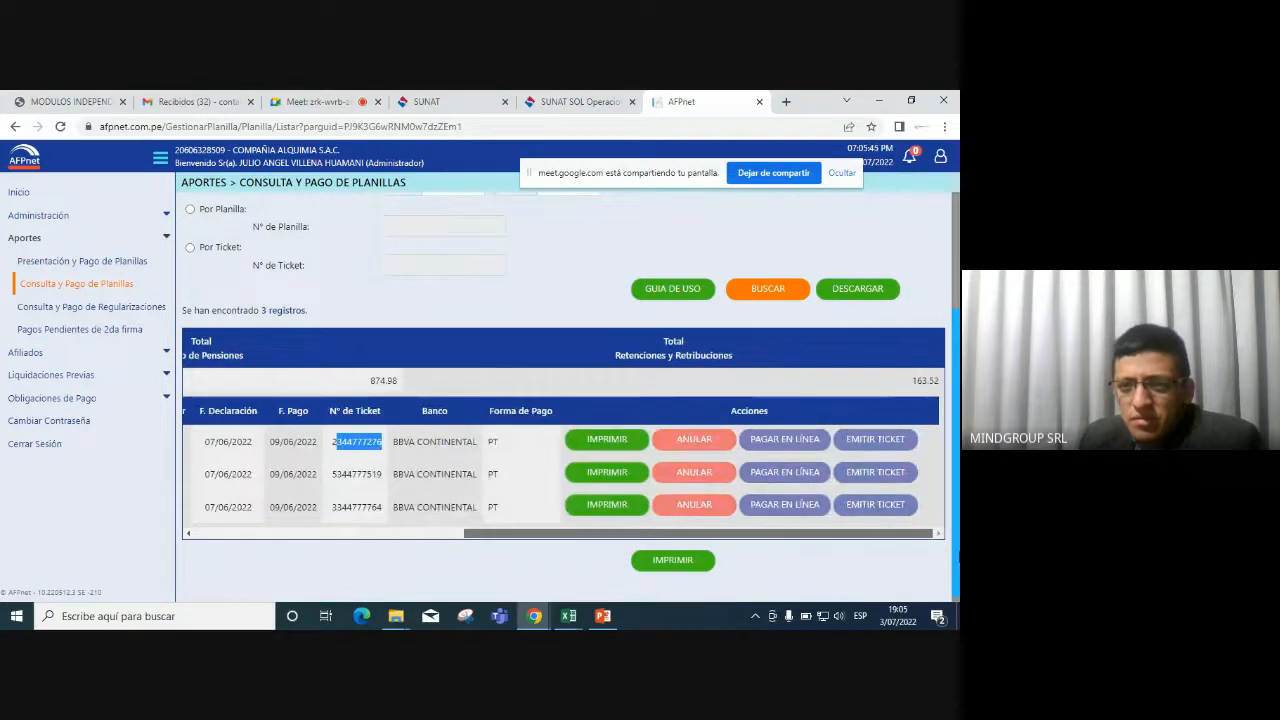
drag(958, 553, 434, 552)
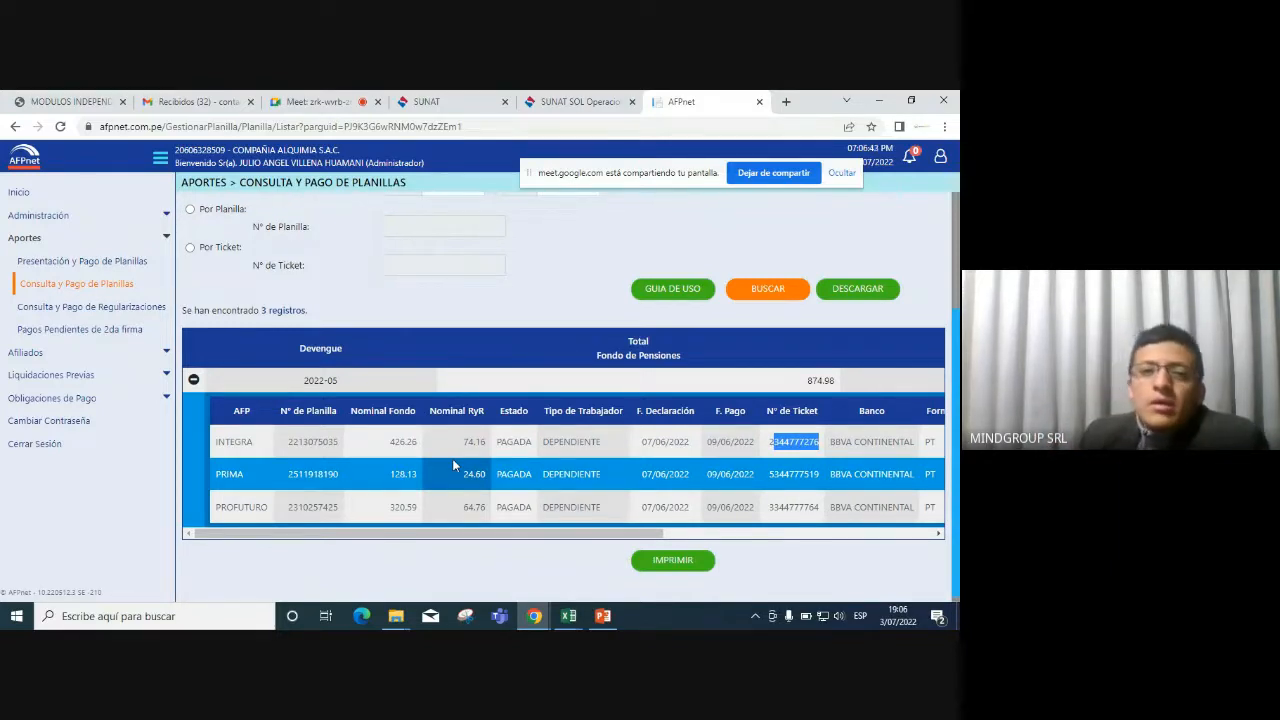
click(194, 380)
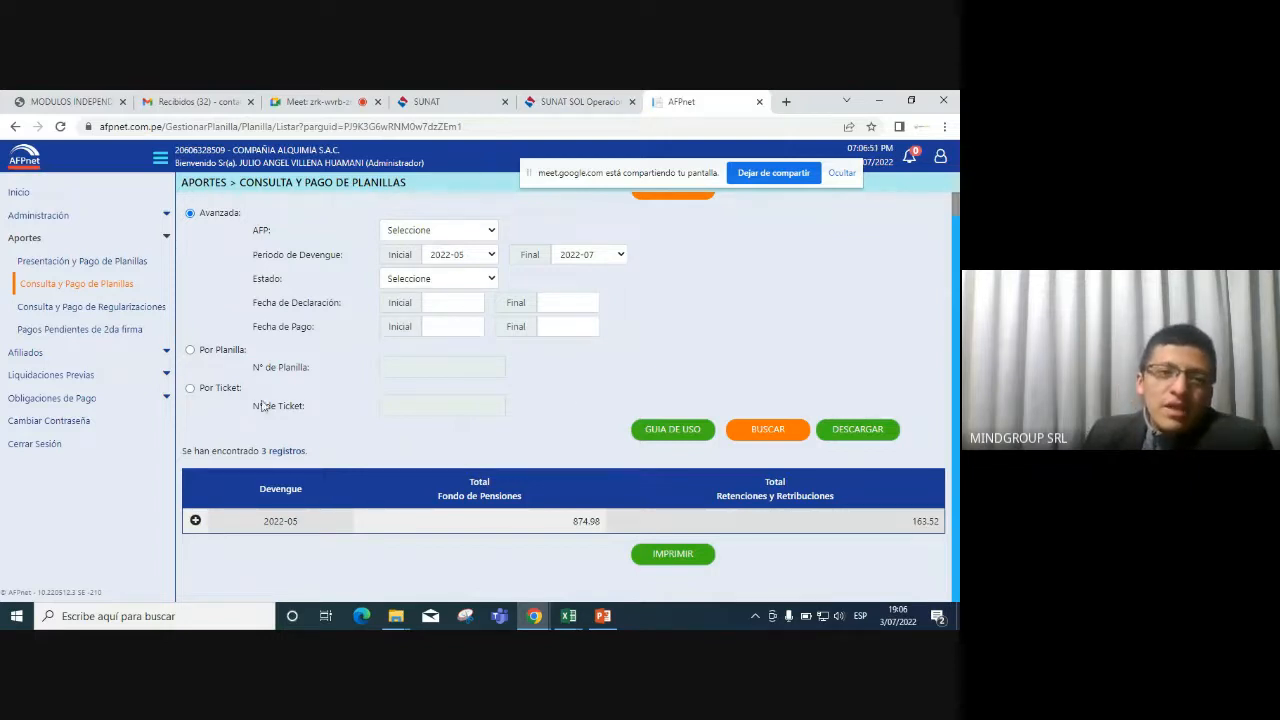
Go to Afiliados > Consulta de Afiliados Masiva and download the CUSPP example template.
click(170, 353)
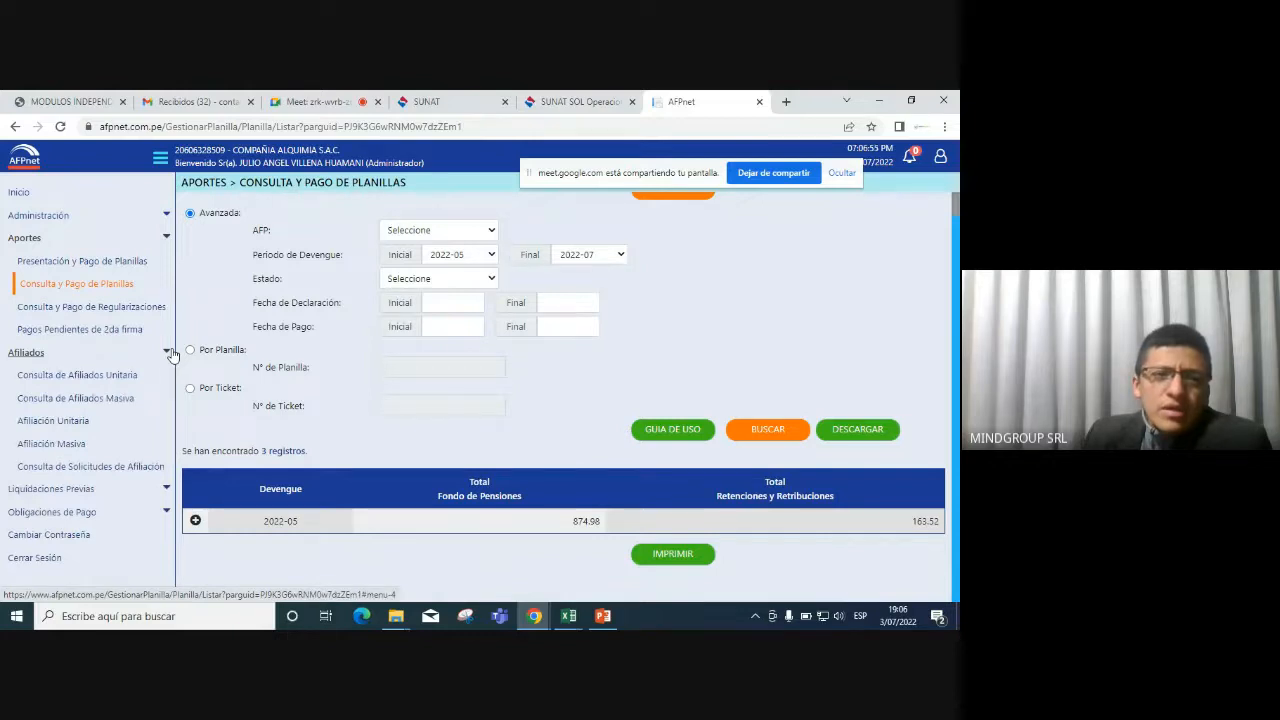
click(170, 353)
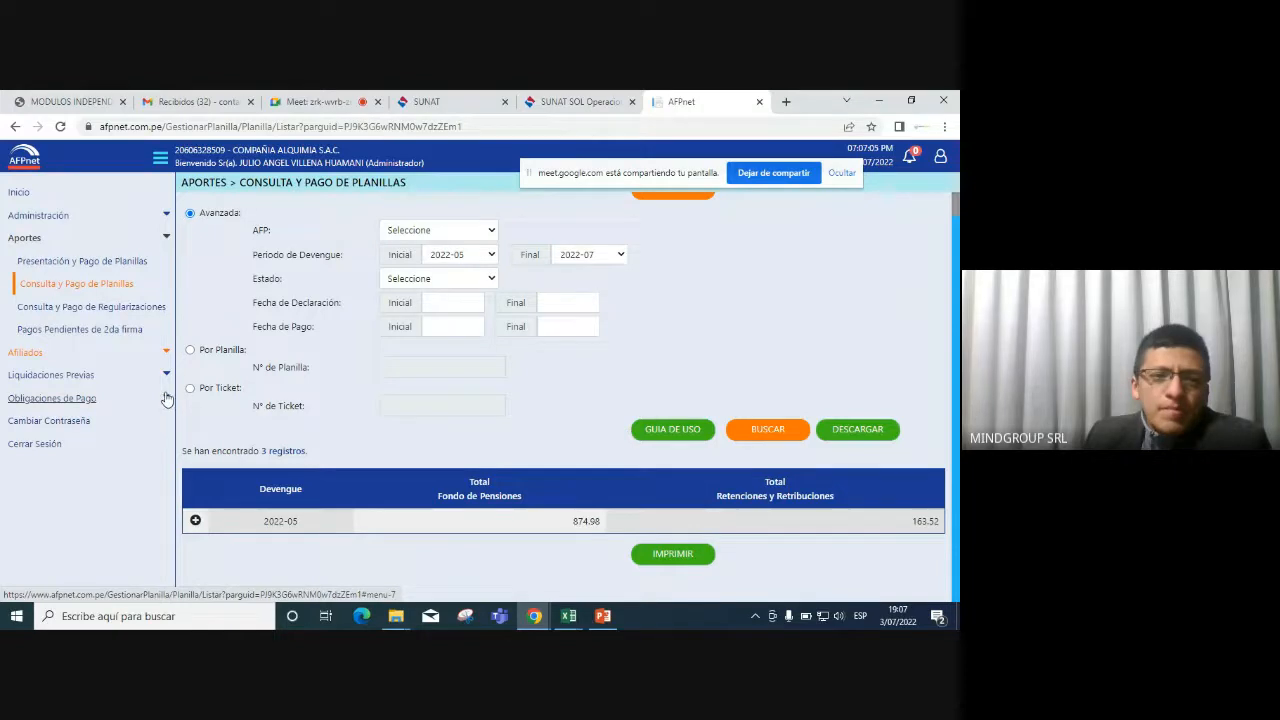
click(167, 355)
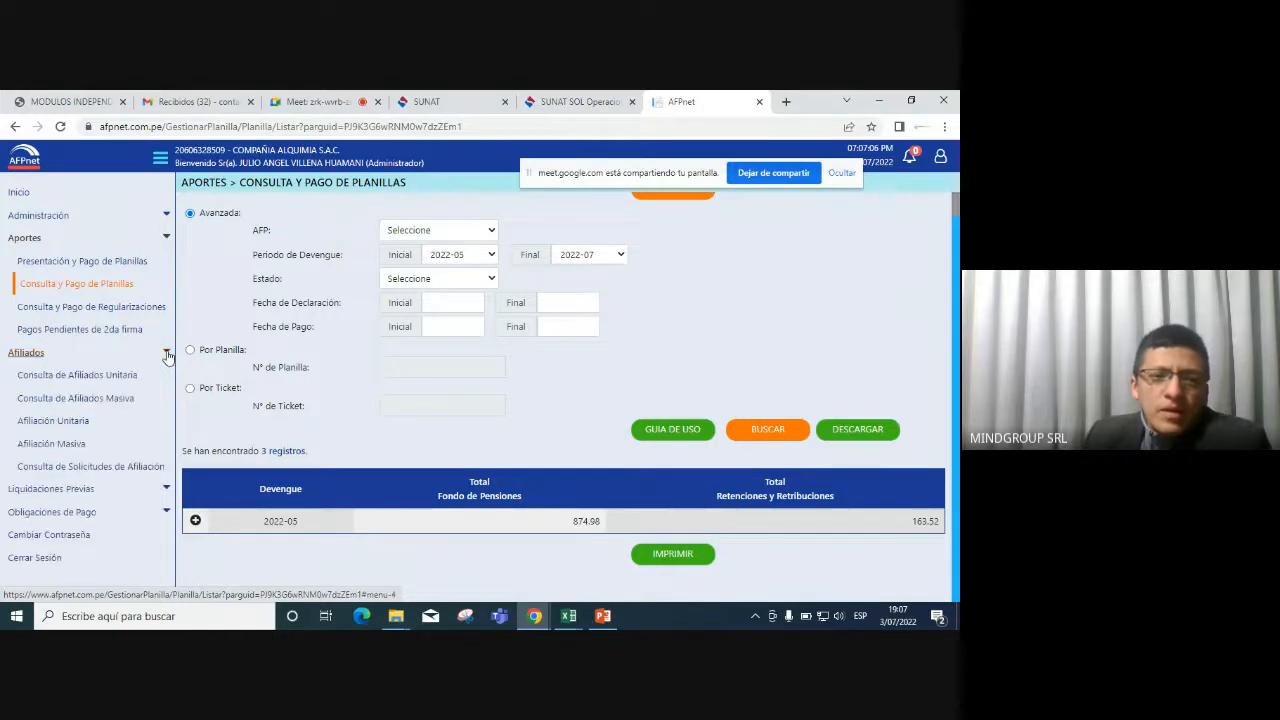
click(110, 398)
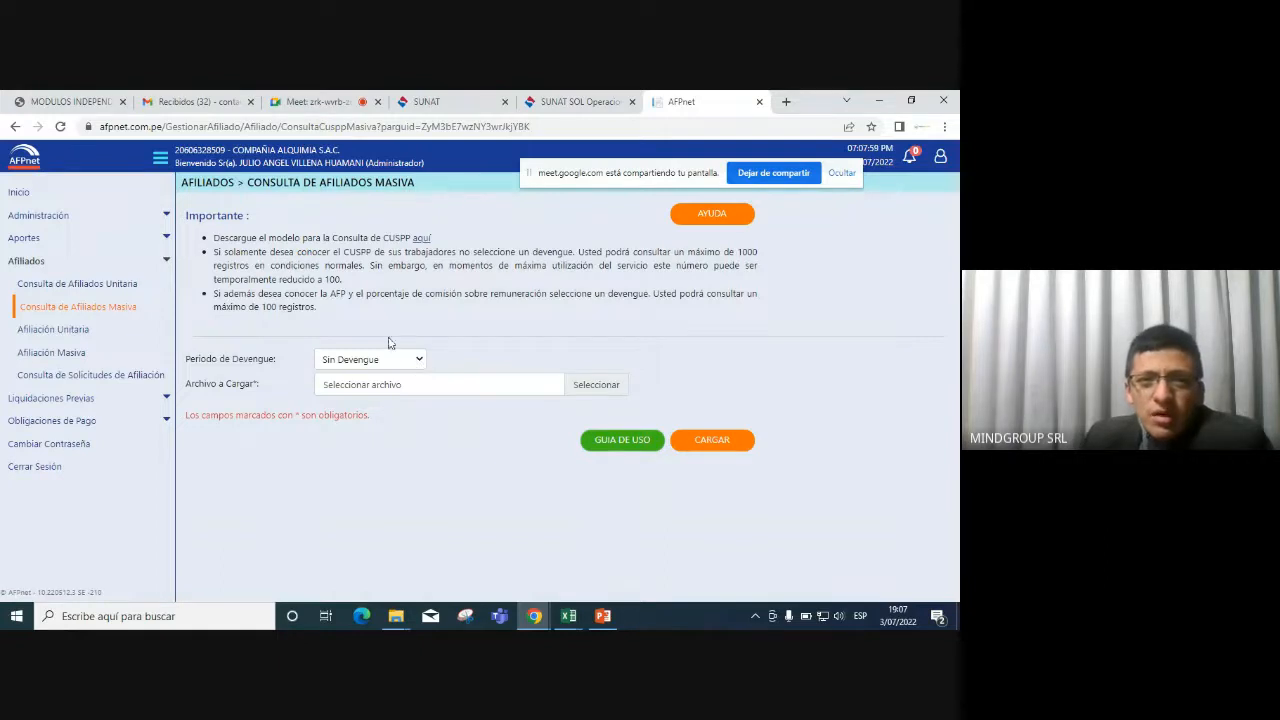
click(424, 242)
Open the downloaded Consulta_CUSPP_Masiva_Ejemplo.xls template in Excel and enable editing.
click(77, 586)
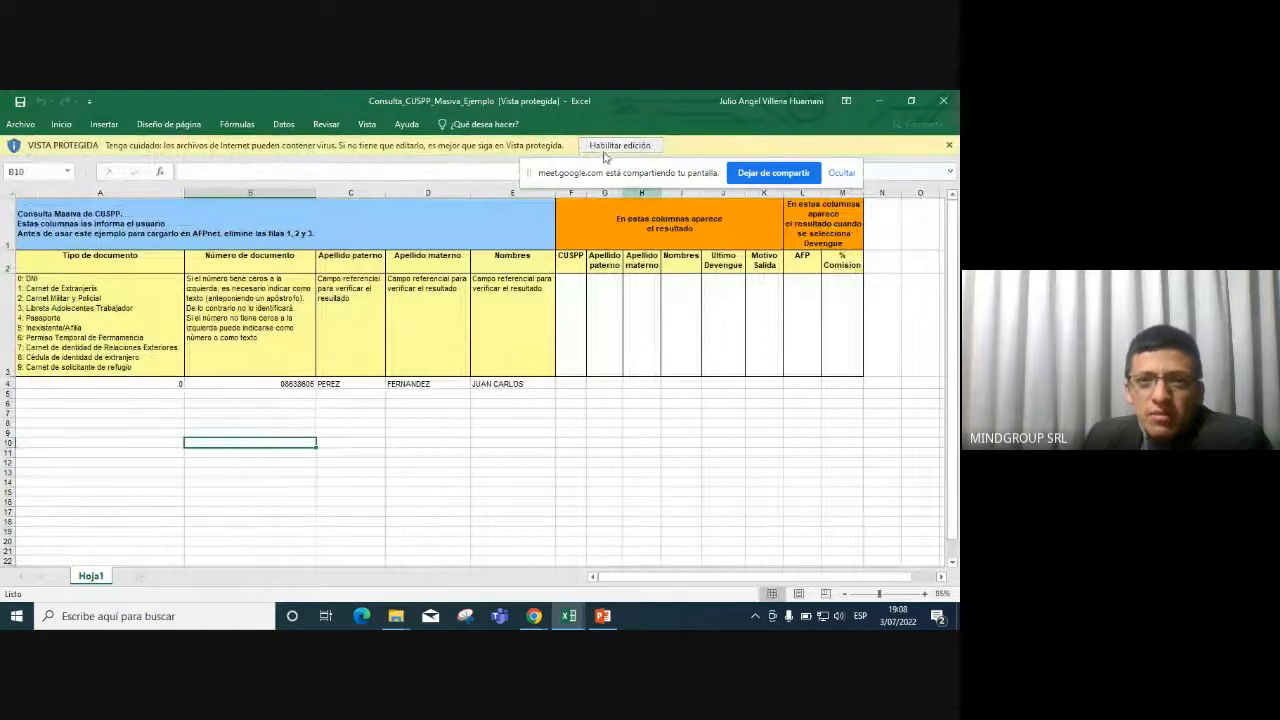
click(612, 146)
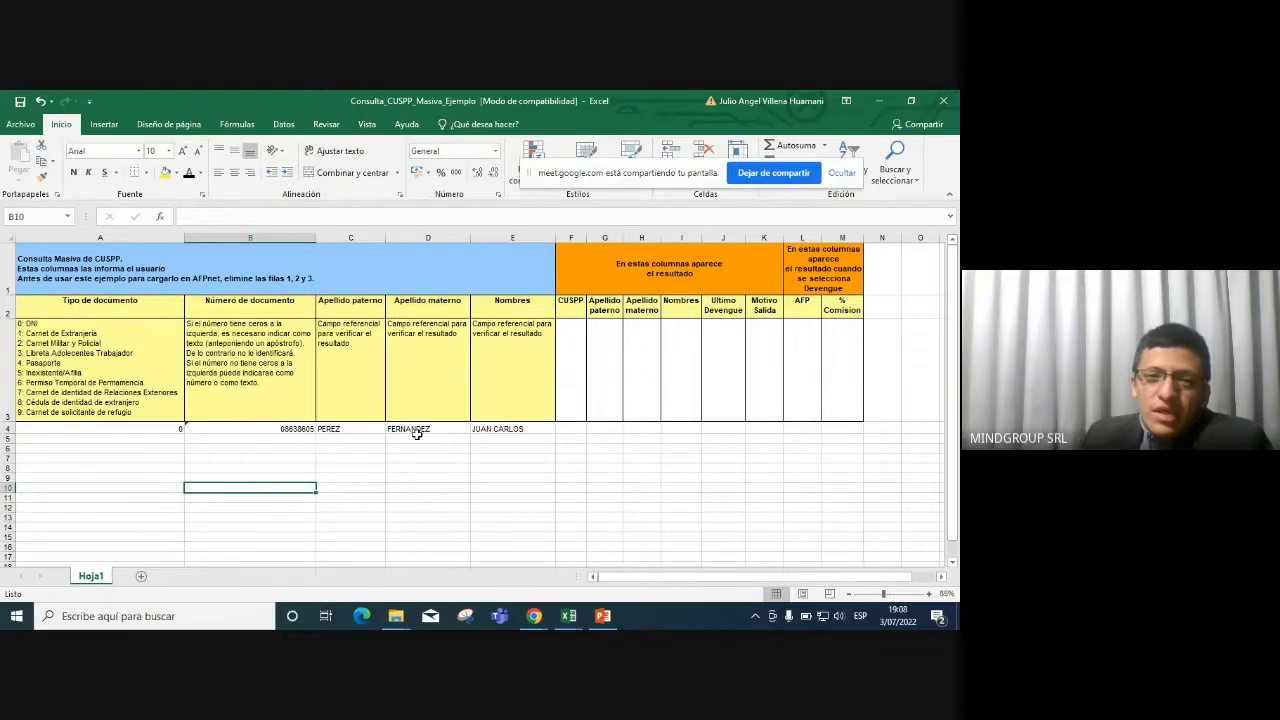
Replace the sample in row 4 with the worker's DNI number in B4 and paternal surname in C4.
drag(118, 352, 834, 262)
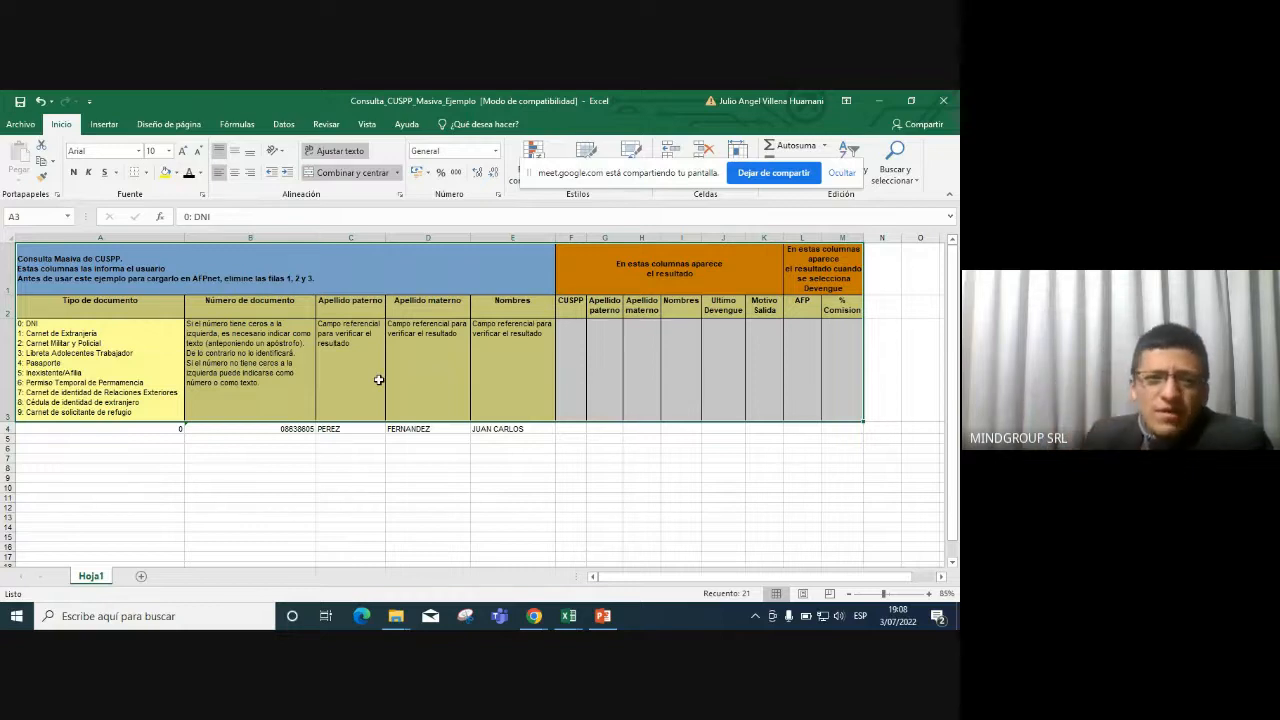
click(147, 431)
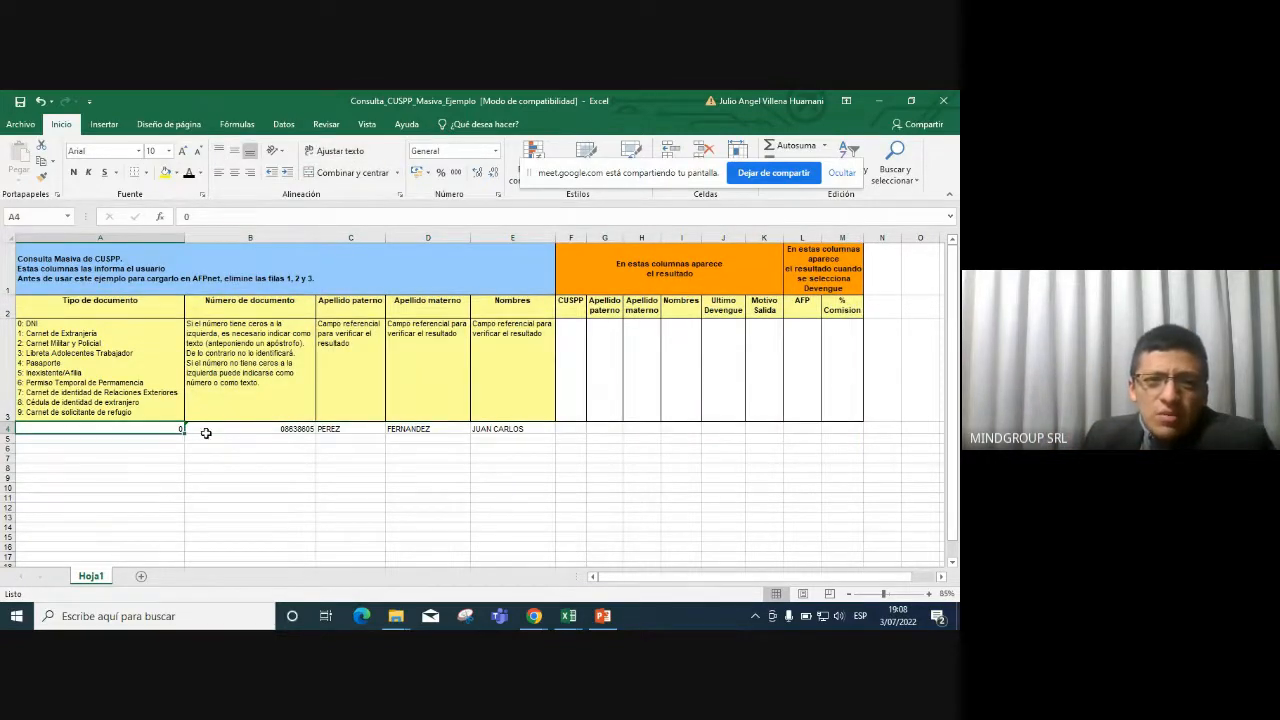
click(266, 428)
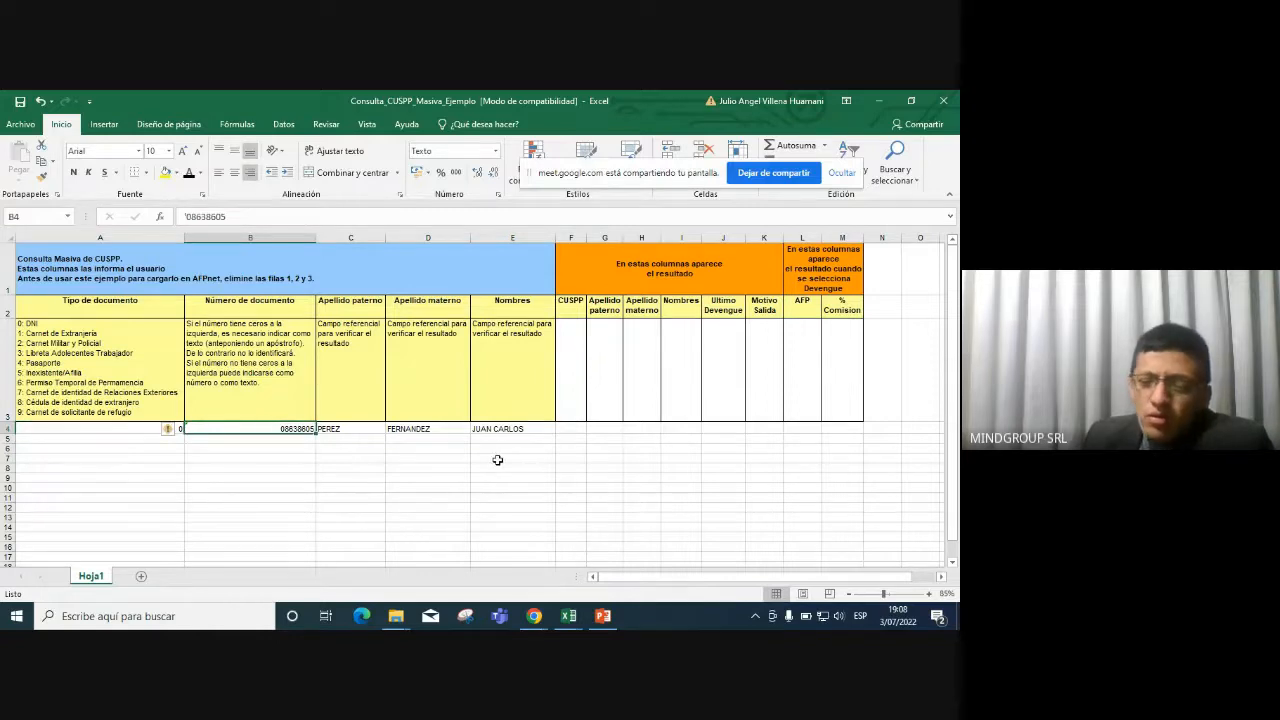
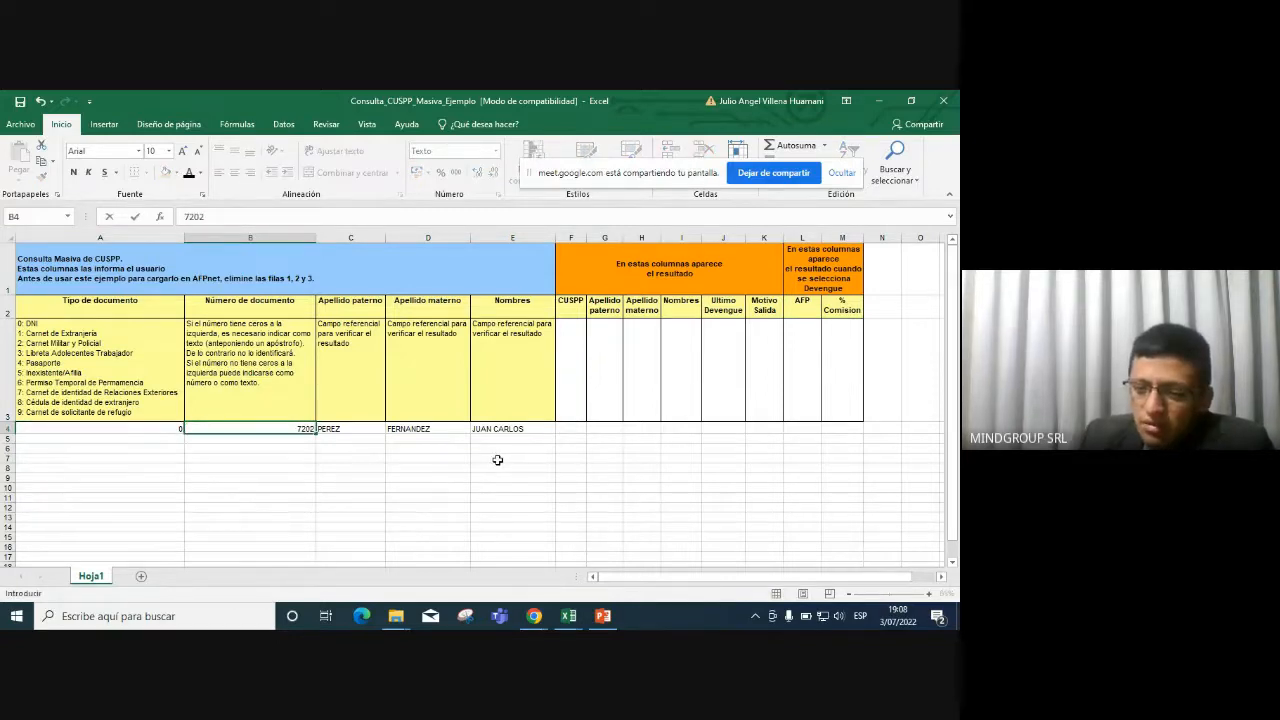
key(Tab)
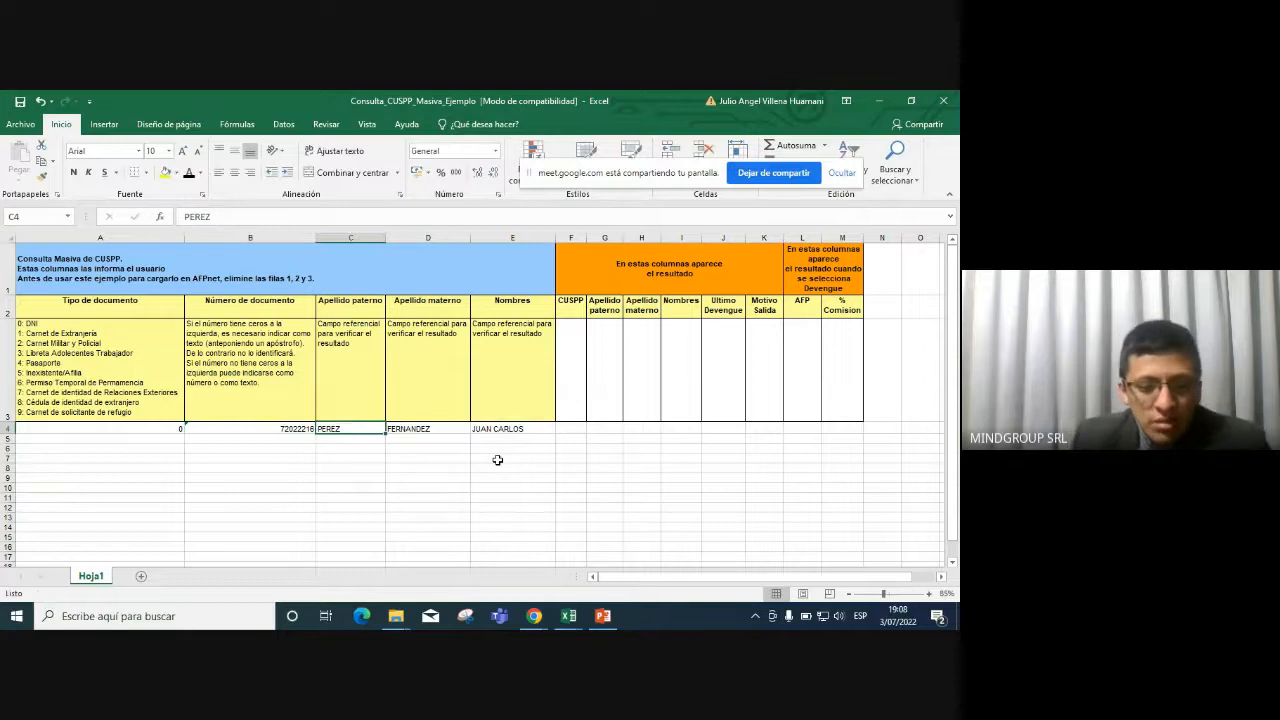
text(VILLENA)
key(Tab)
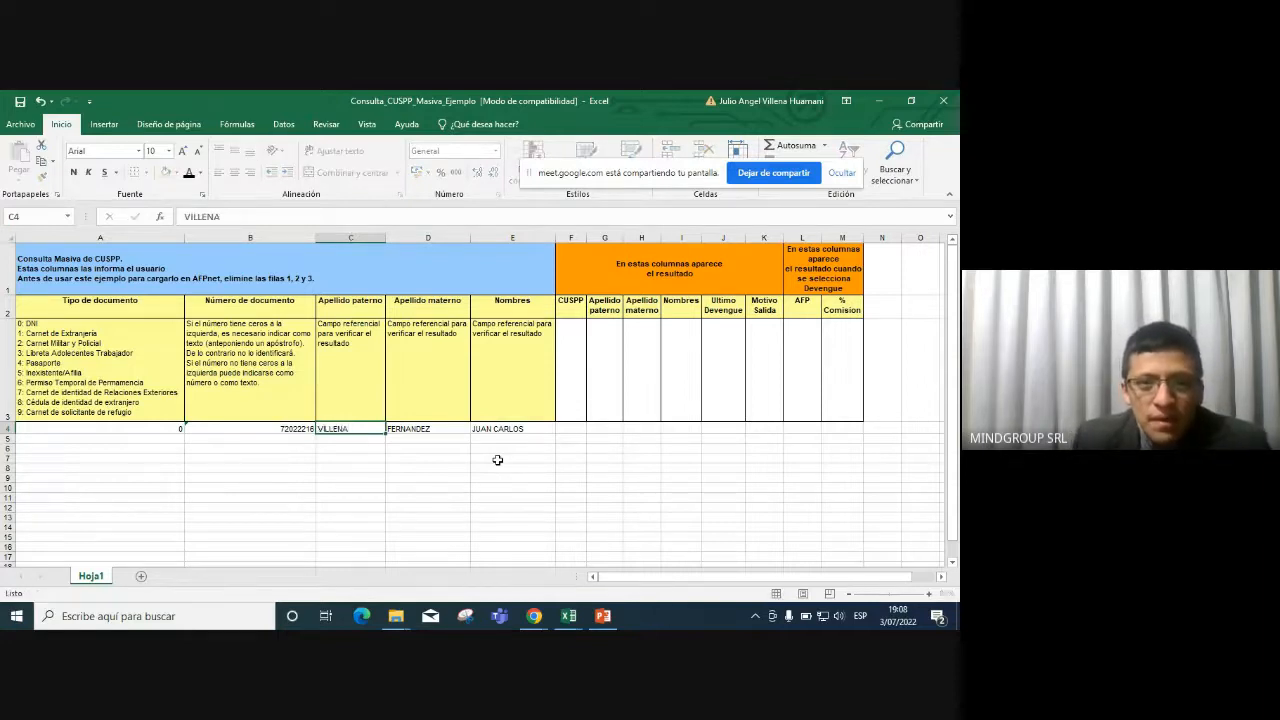
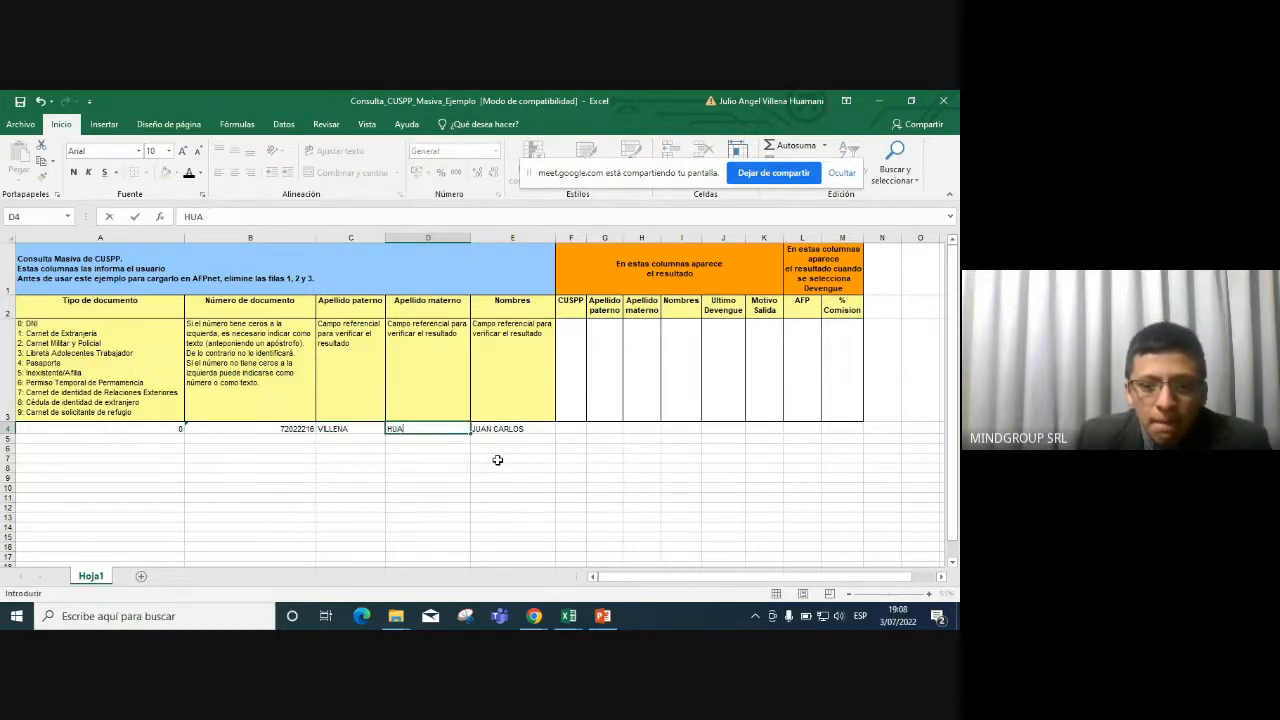
Enter the worker's maternal surname in D4 and given names in E4, correcting a typo.
key(Tab)
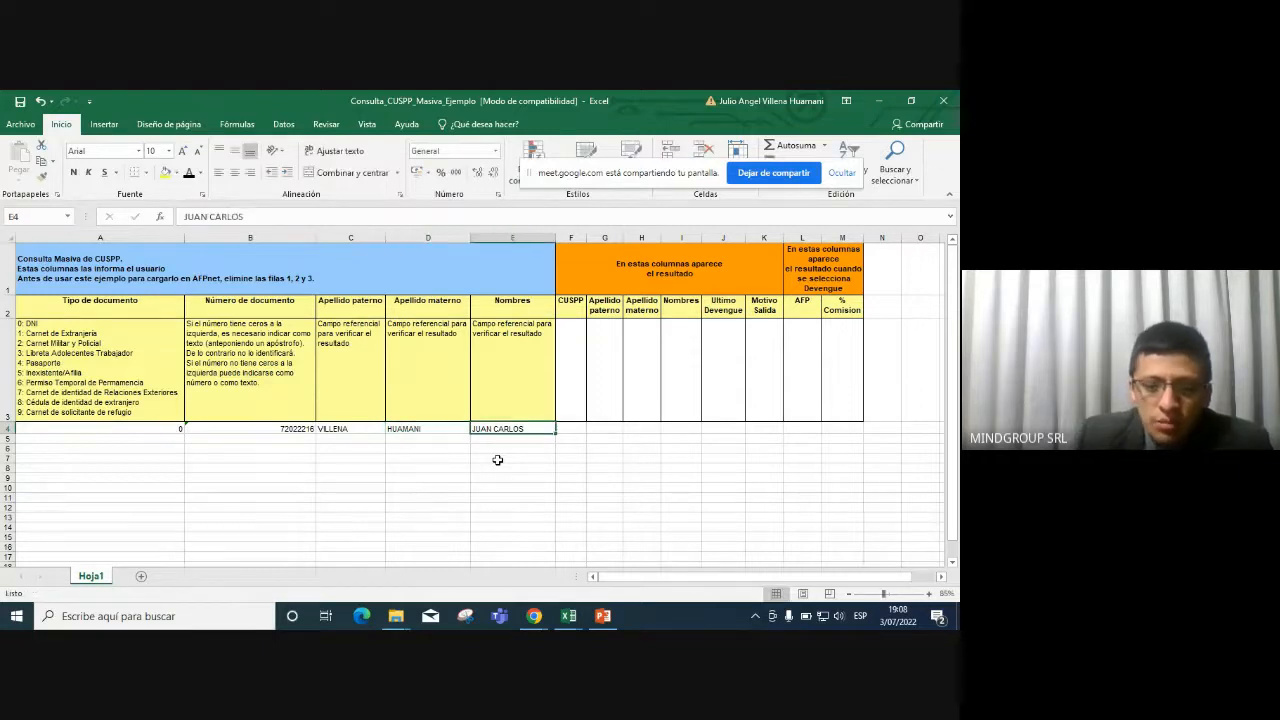
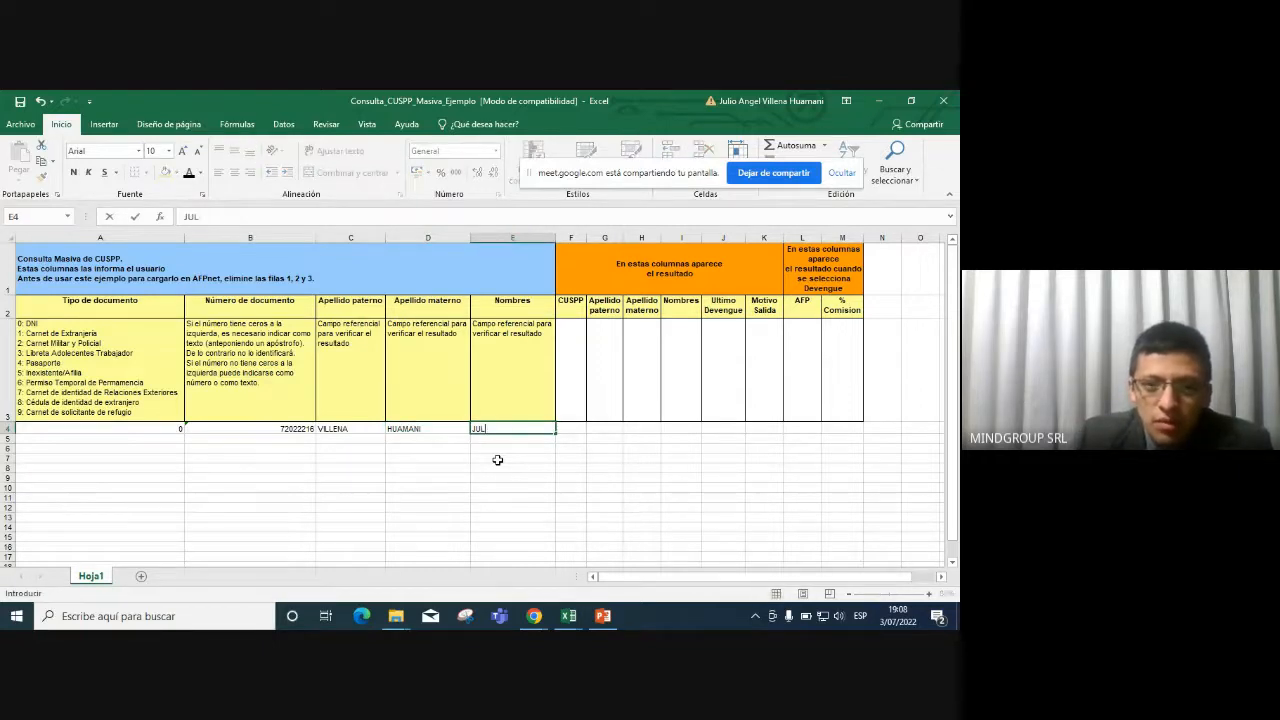
key(Return)
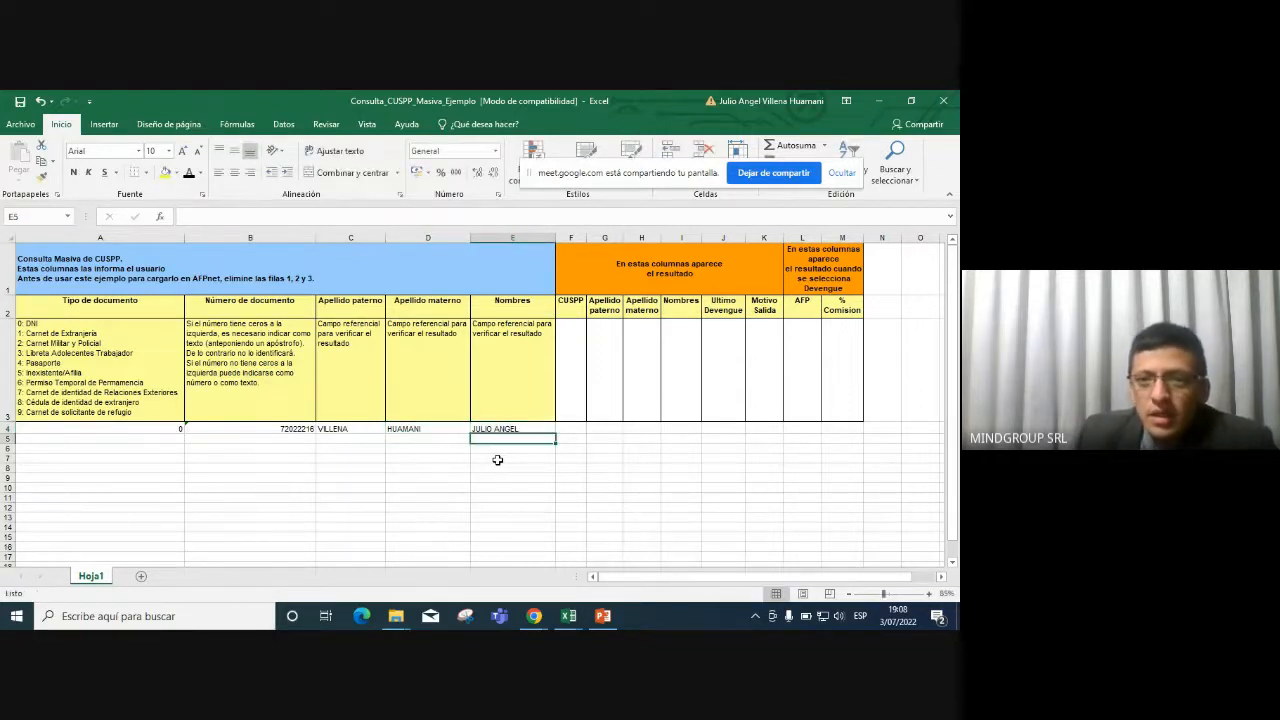
click(530, 425)
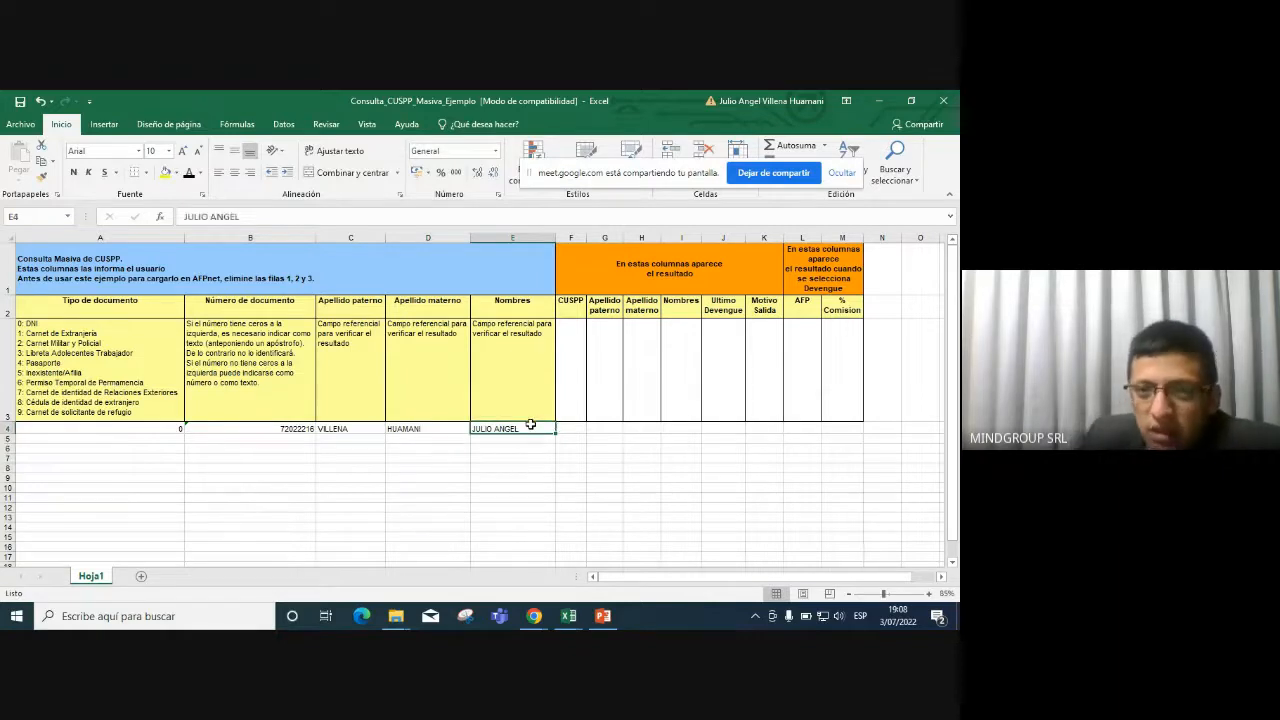
Look over the empty result columns F through M of the template.
drag(574, 337, 846, 343)
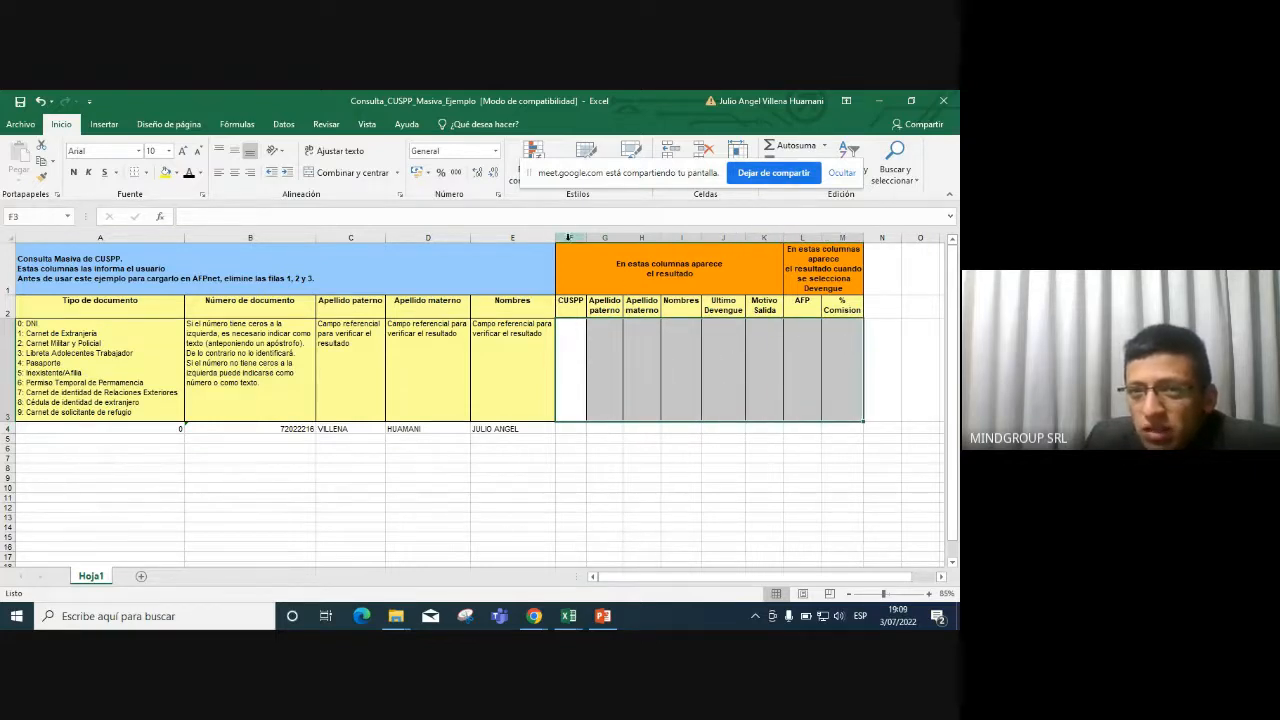
drag(571, 237, 848, 237)
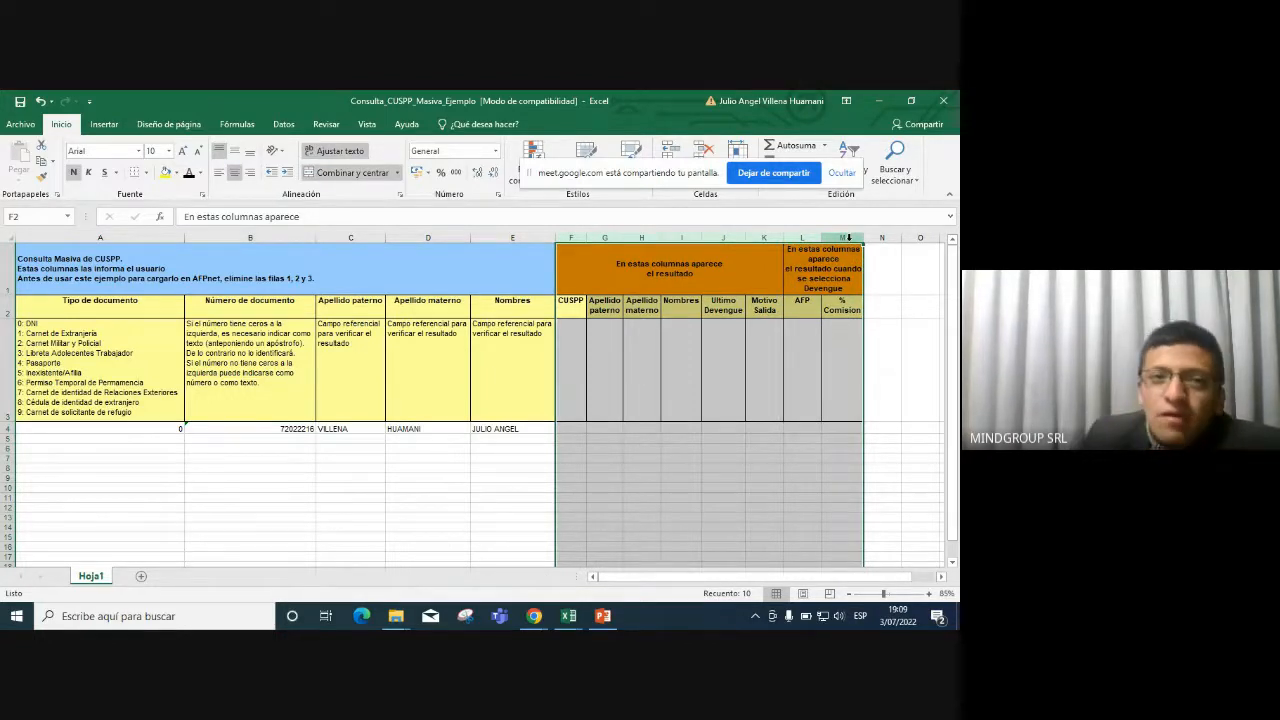
click(540, 347)
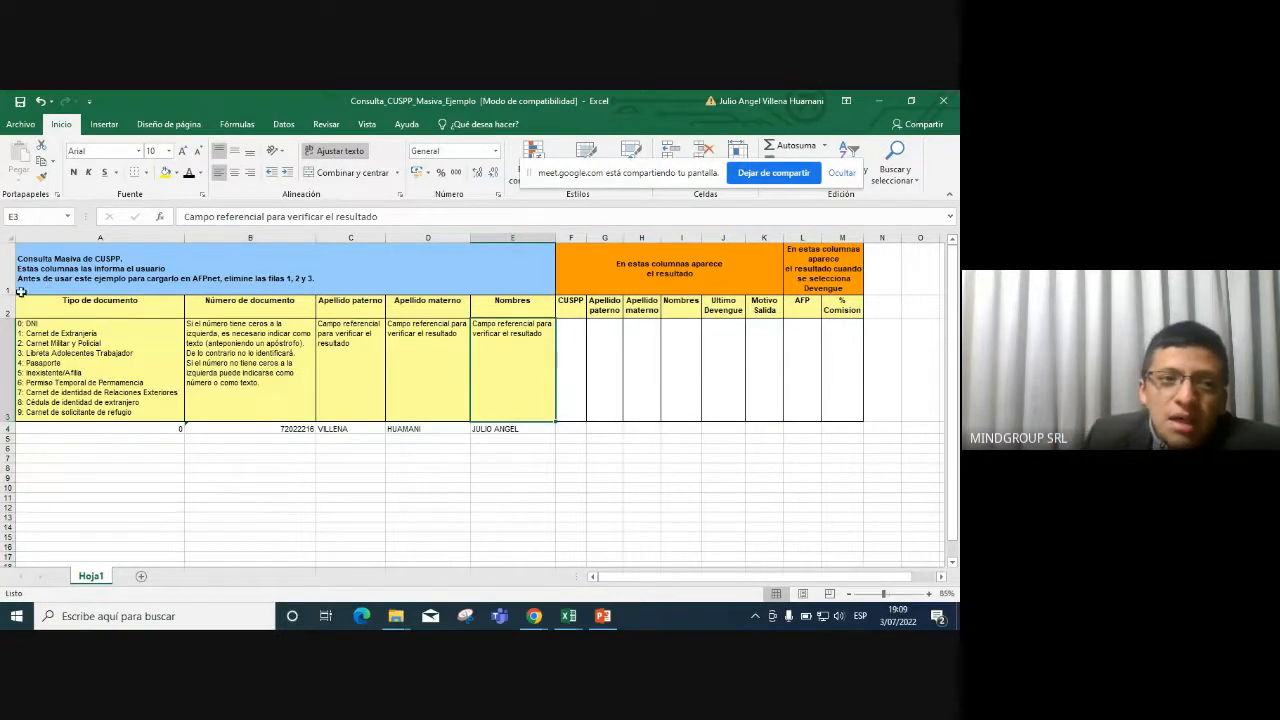
Delete instruction rows 1–3 and close the CUSPP query workbook.
drag(16, 290, 25, 380)
right_click(25, 380)
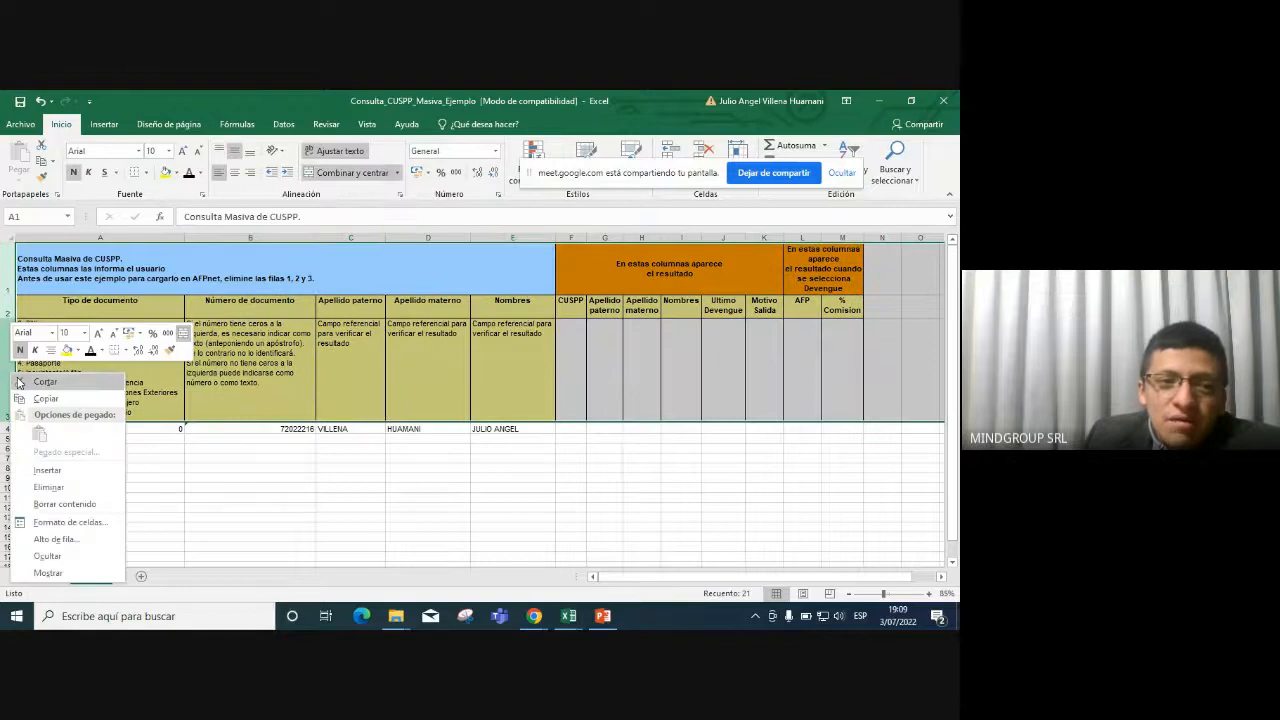
click(79, 484)
click(350, 288)
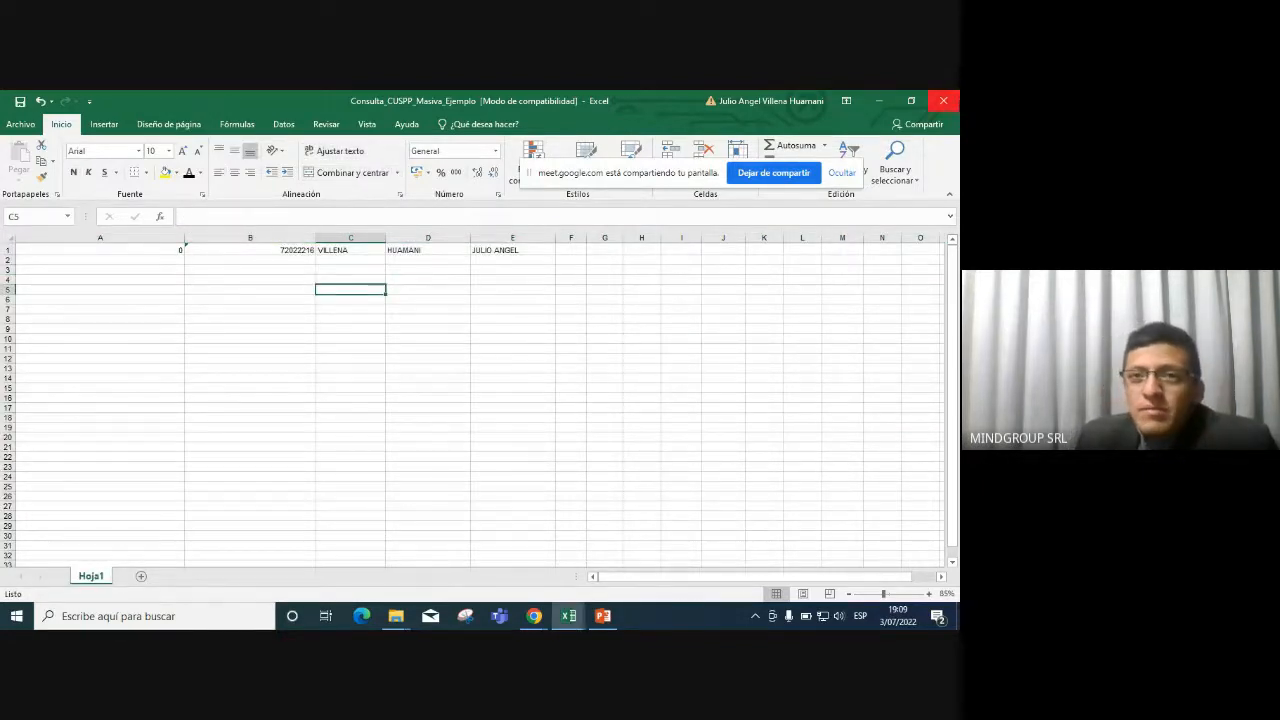
click(943, 101)
Return to the AFPnet mass affiliate query page and choose accrual period 2022-06.
click(487, 448)
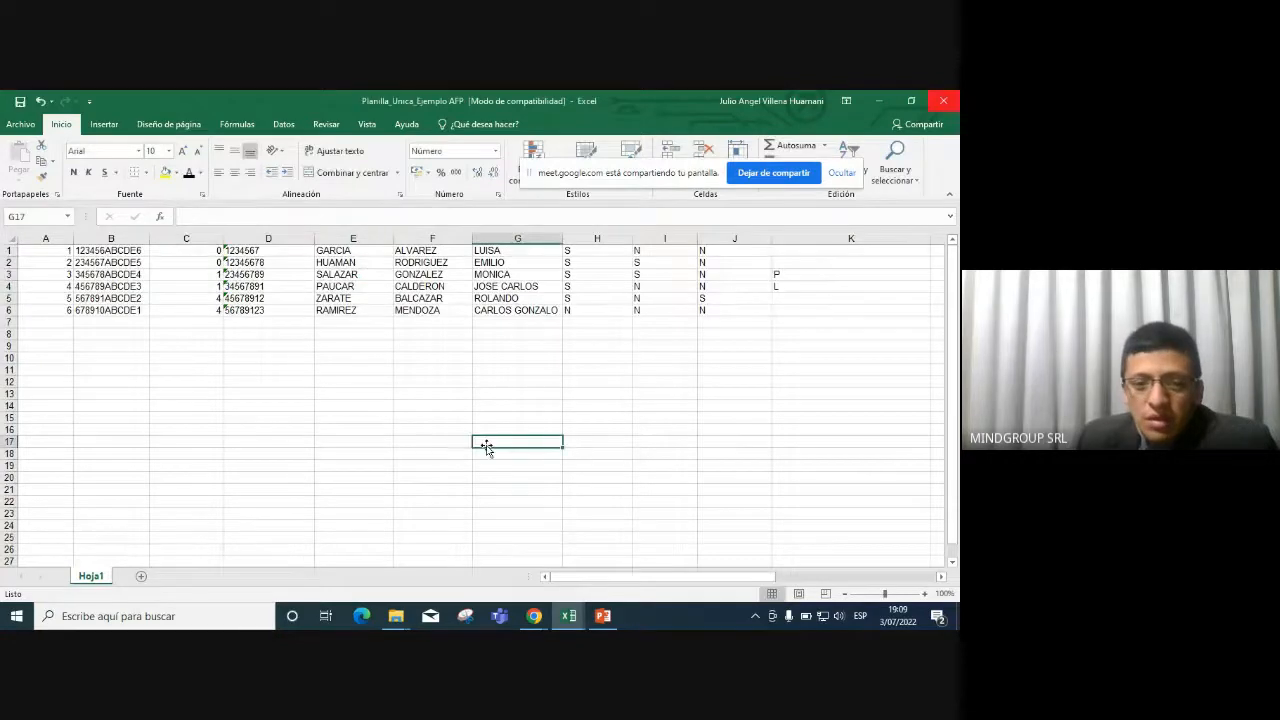
click(542, 620)
click(475, 560)
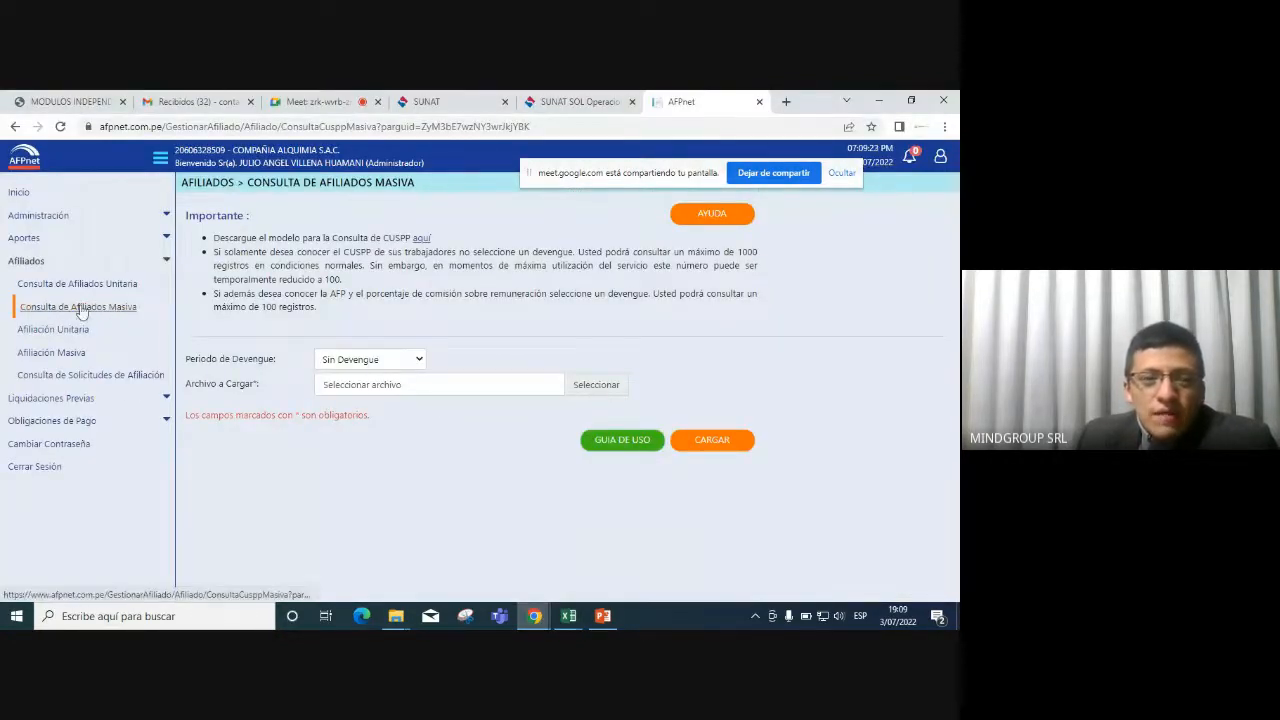
click(410, 366)
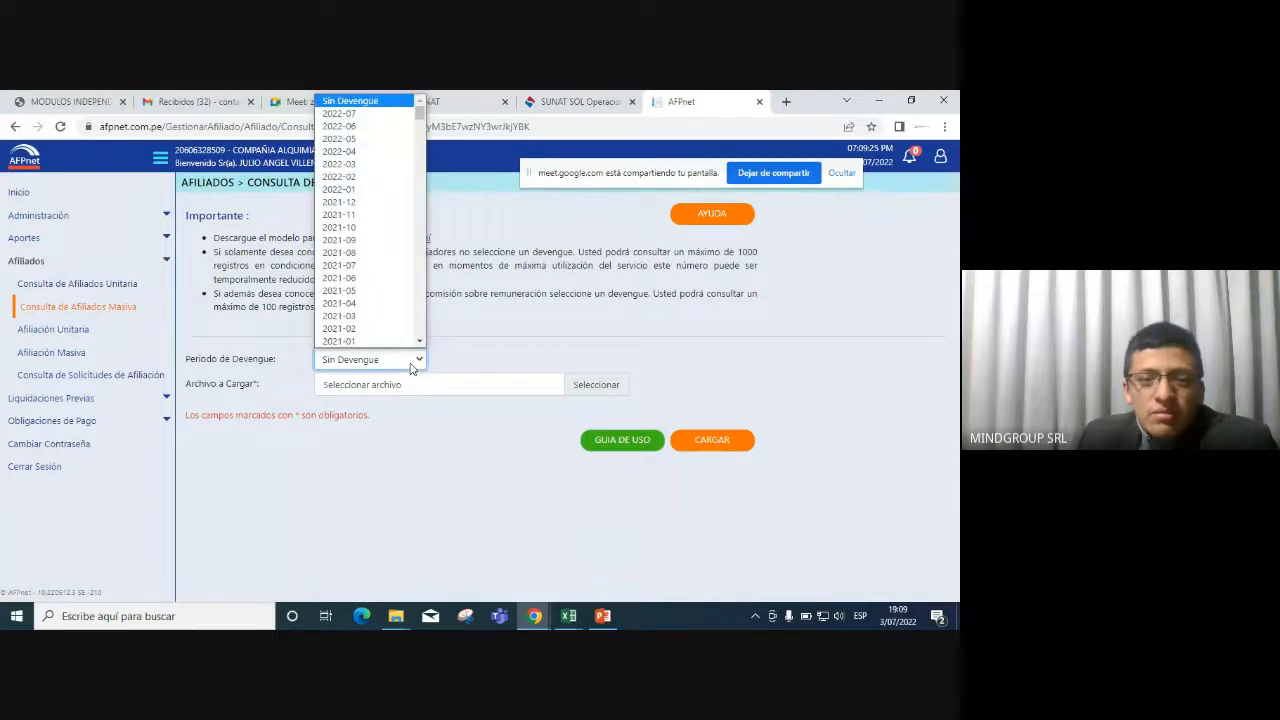
click(374, 128)
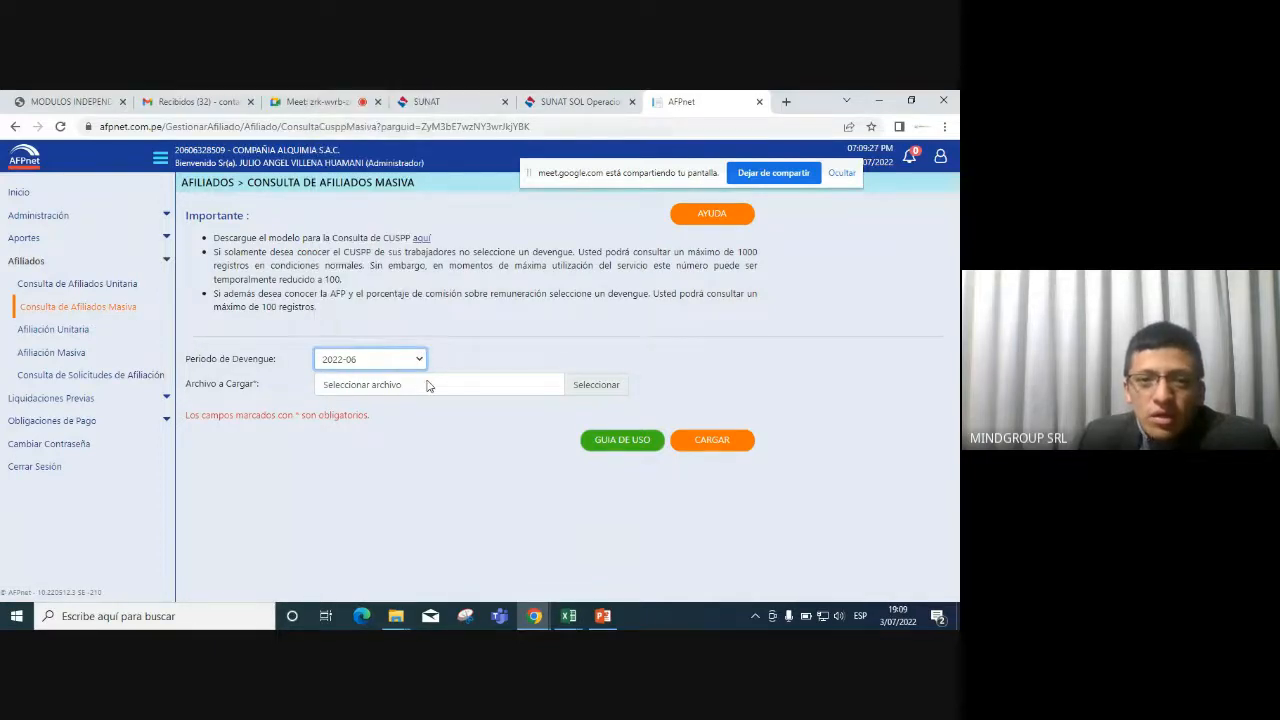
Attach Consulta_CUSPP_Masiva_Ejemplo from the Downloads folder as the upload file.
click(432, 384)
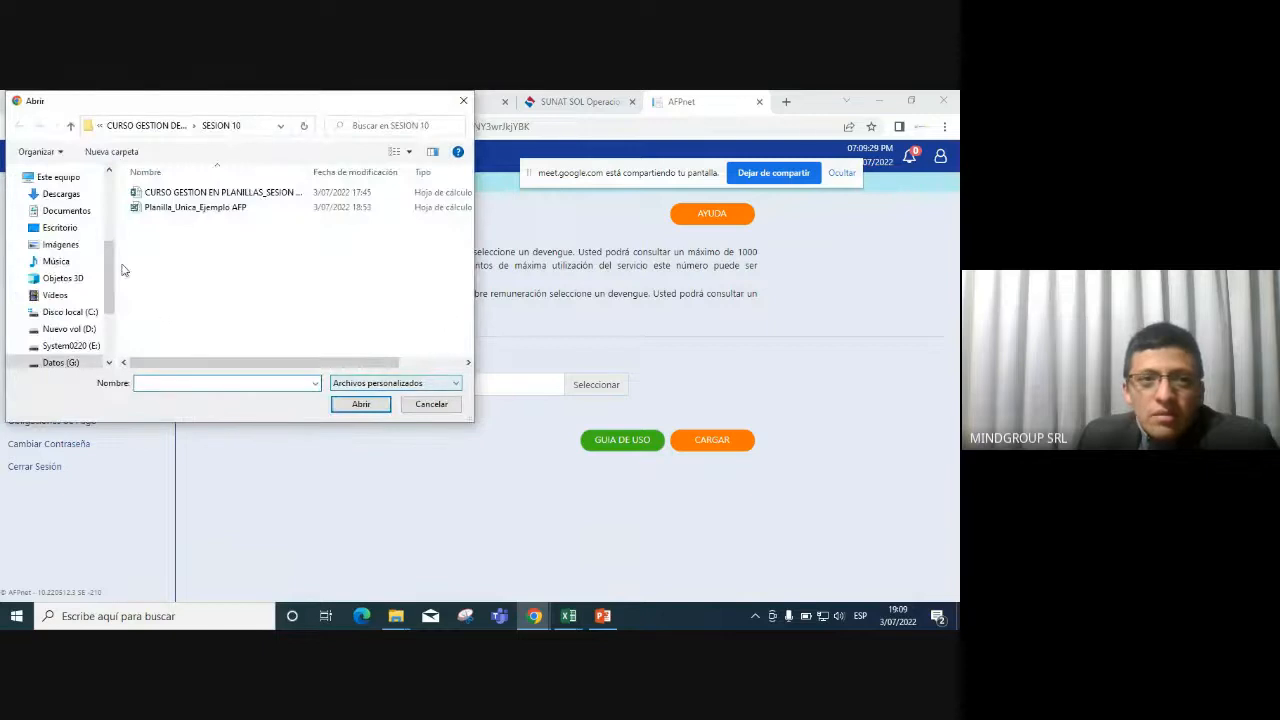
click(61, 194)
click(212, 212)
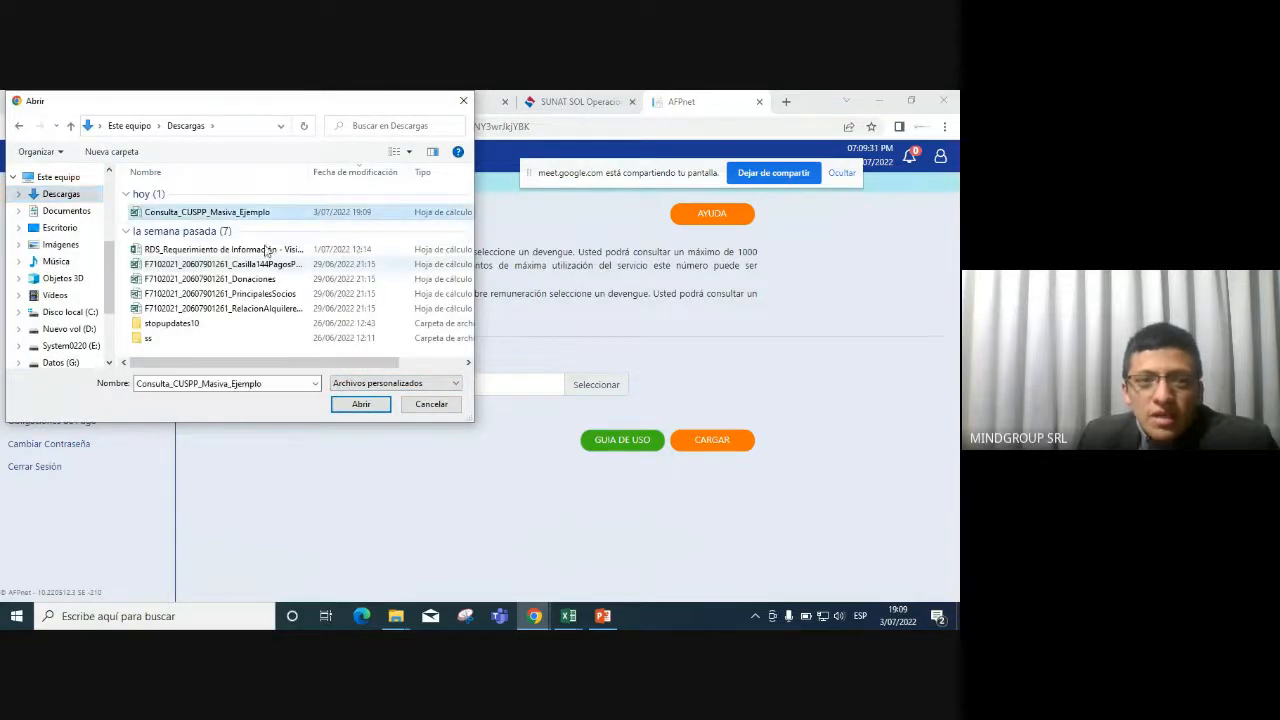
click(359, 406)
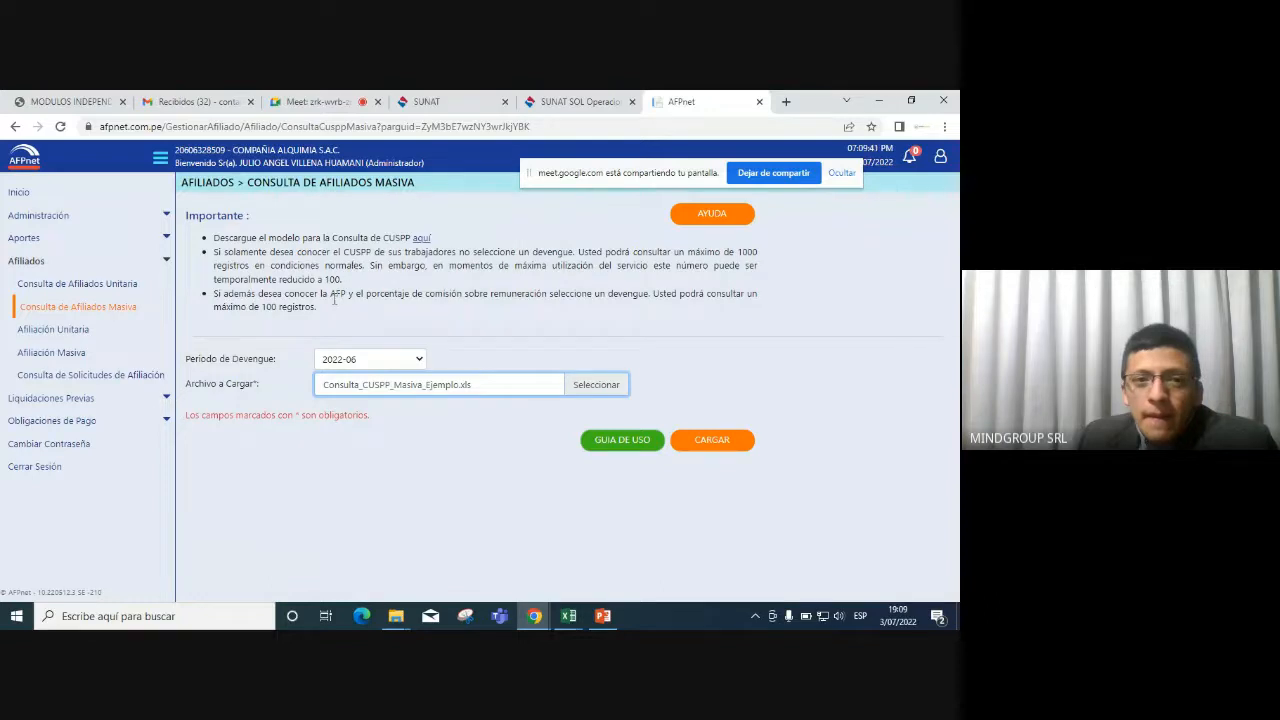
Re-confirm period 2022-06 and submit the bulk CUSPP query with CARGAR.
drag(236, 256, 344, 252)
click(358, 265)
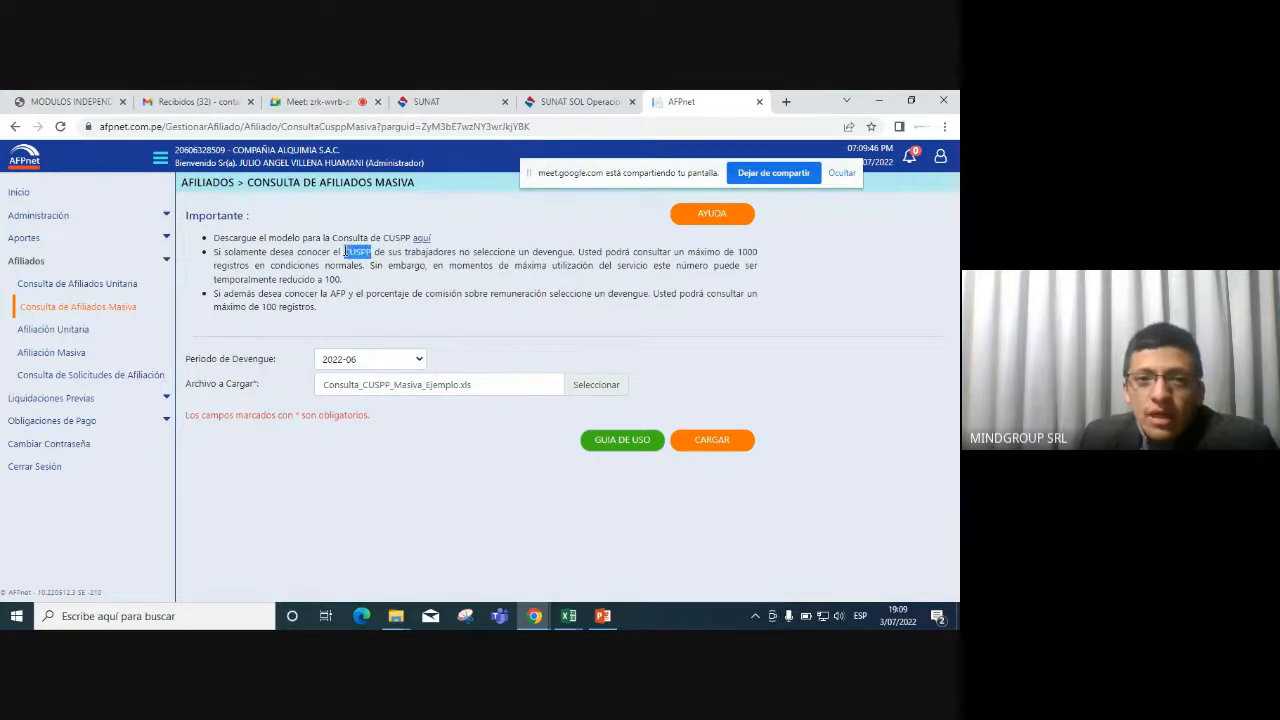
click(418, 360)
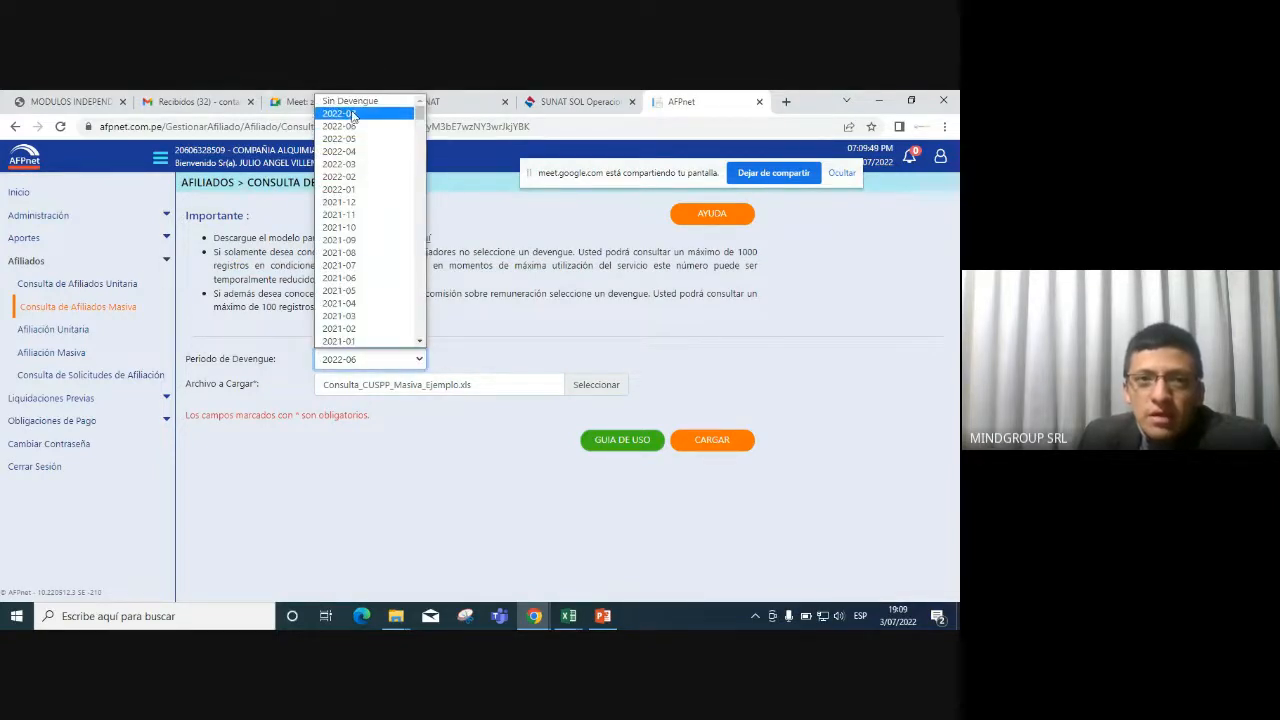
click(352, 100)
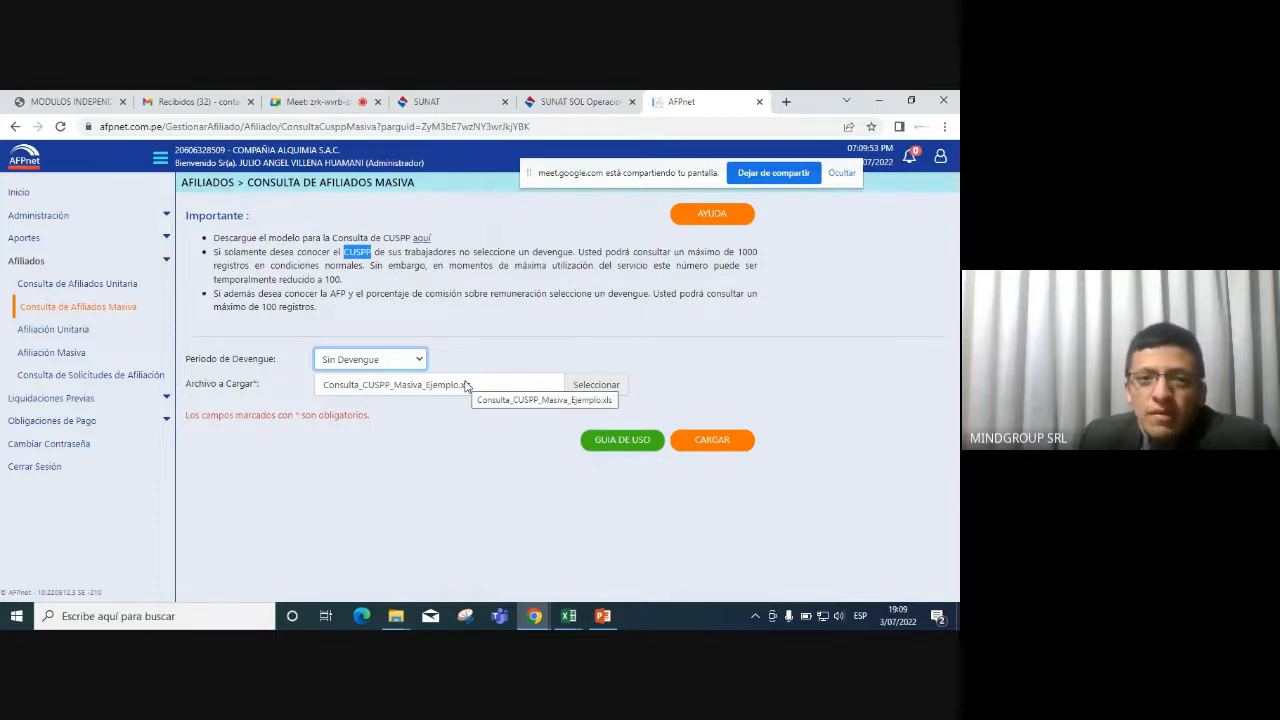
click(420, 362)
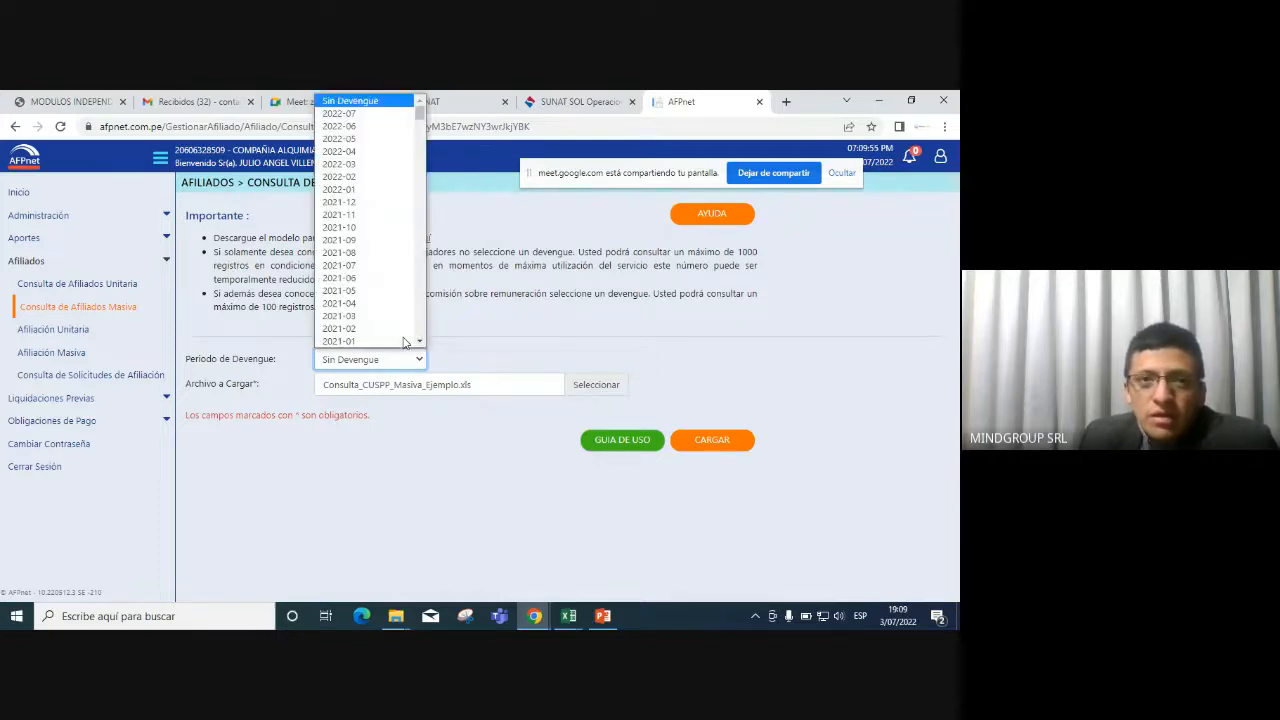
click(353, 126)
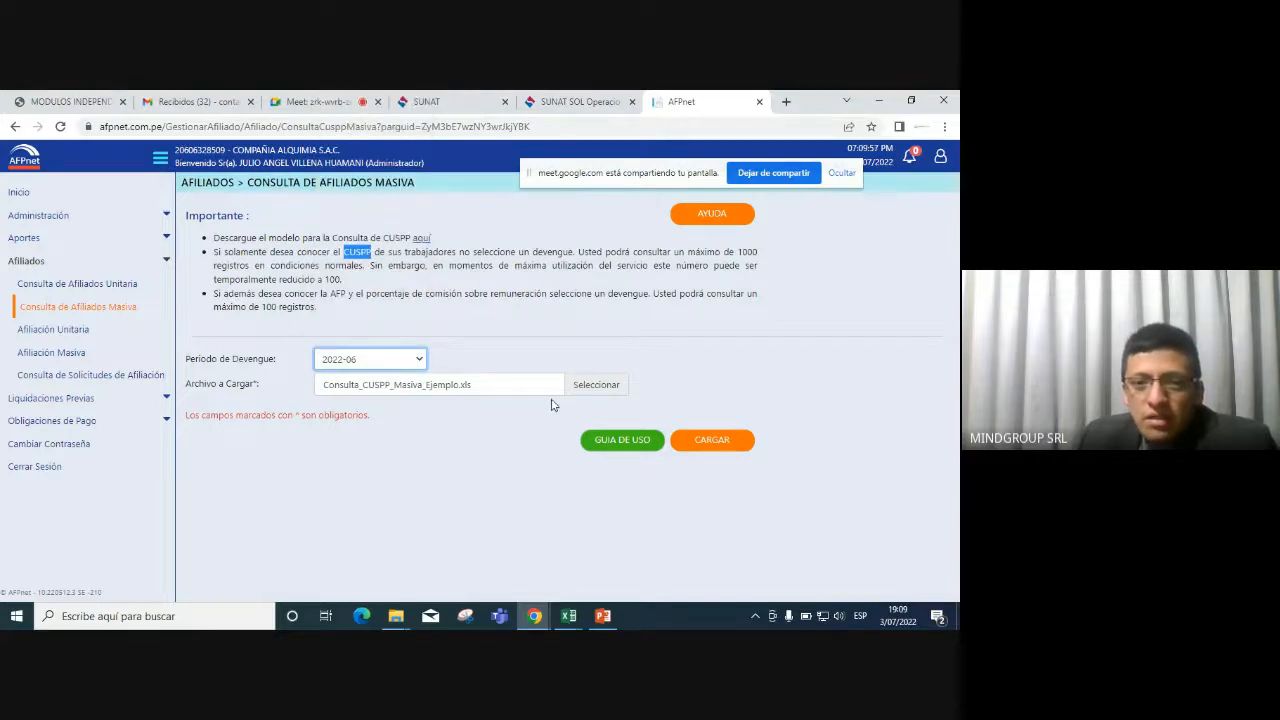
click(725, 438)
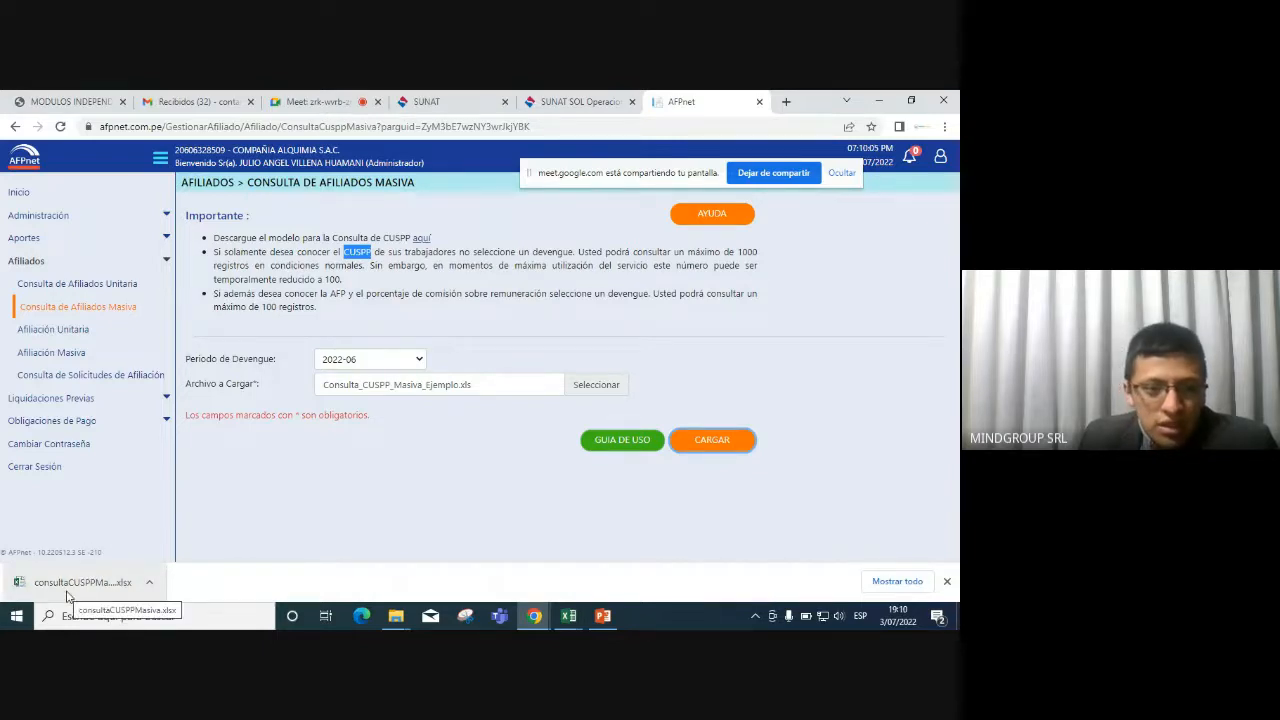
Open consultaCUSPPMasiva.xlsx with editing enabled and fill the returned columns F1:O2 yellow.
click(82, 582)
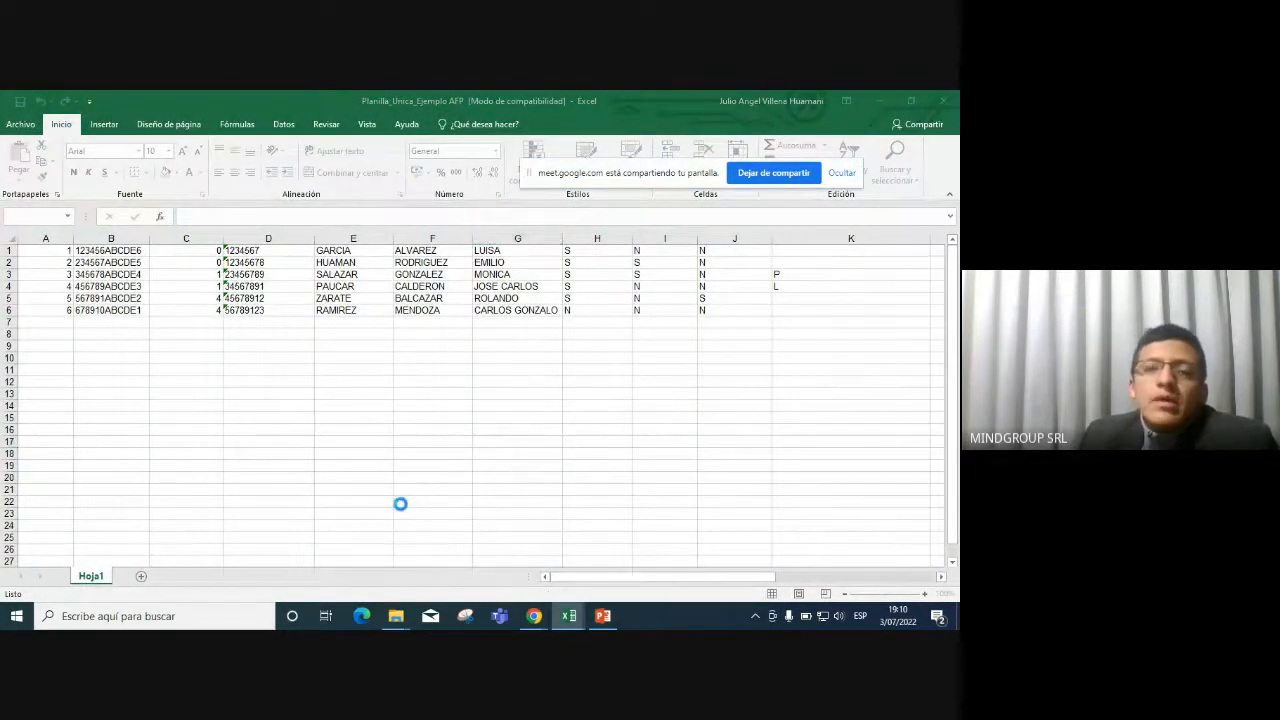
click(616, 146)
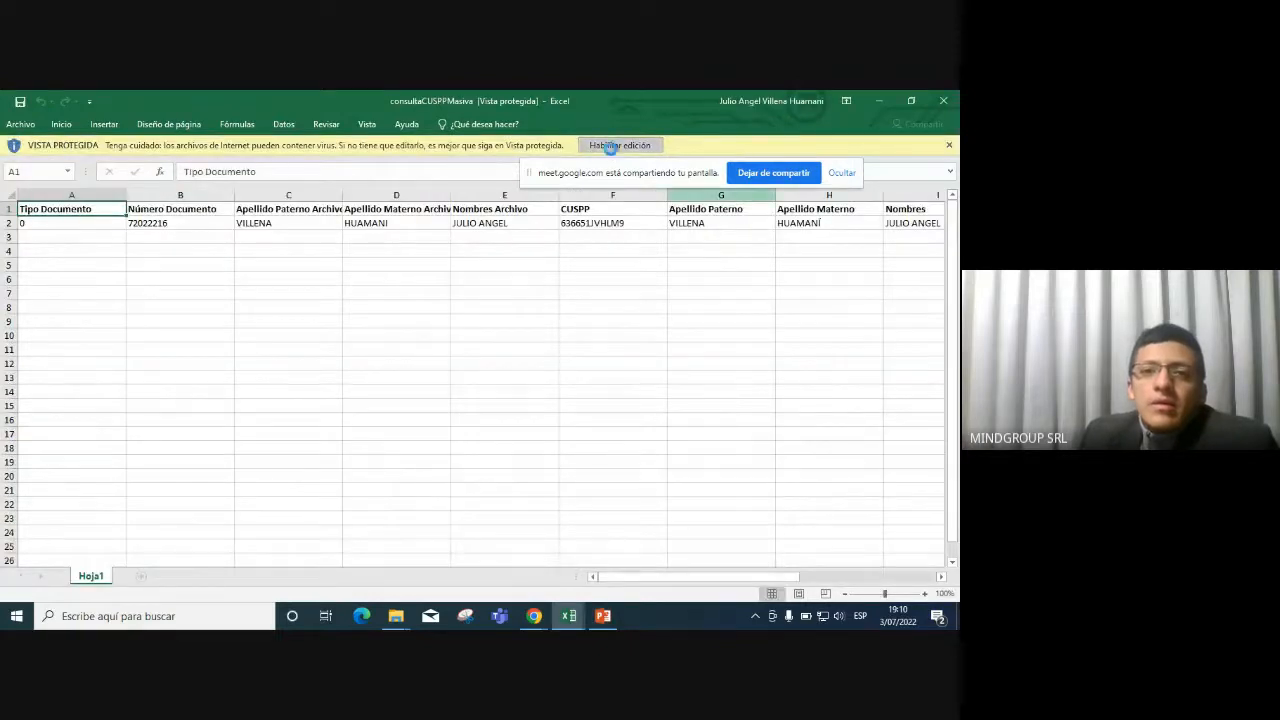
drag(78, 268, 506, 268)
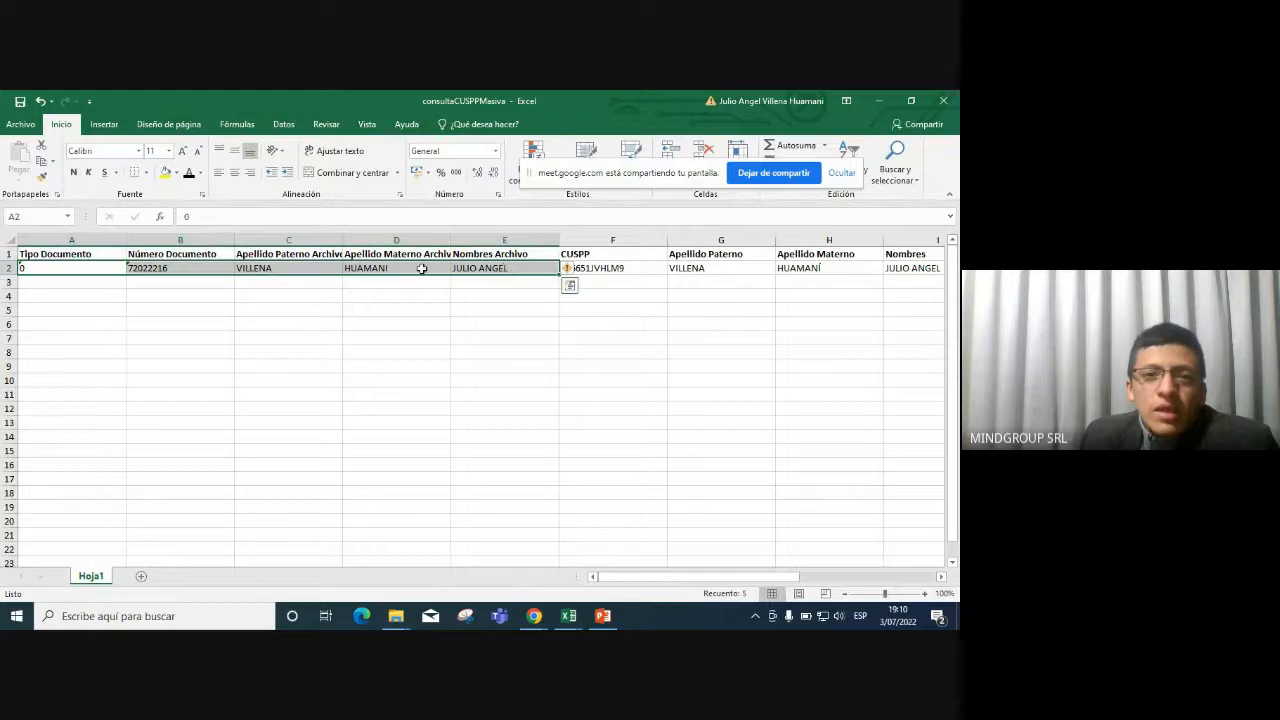
click(623, 295)
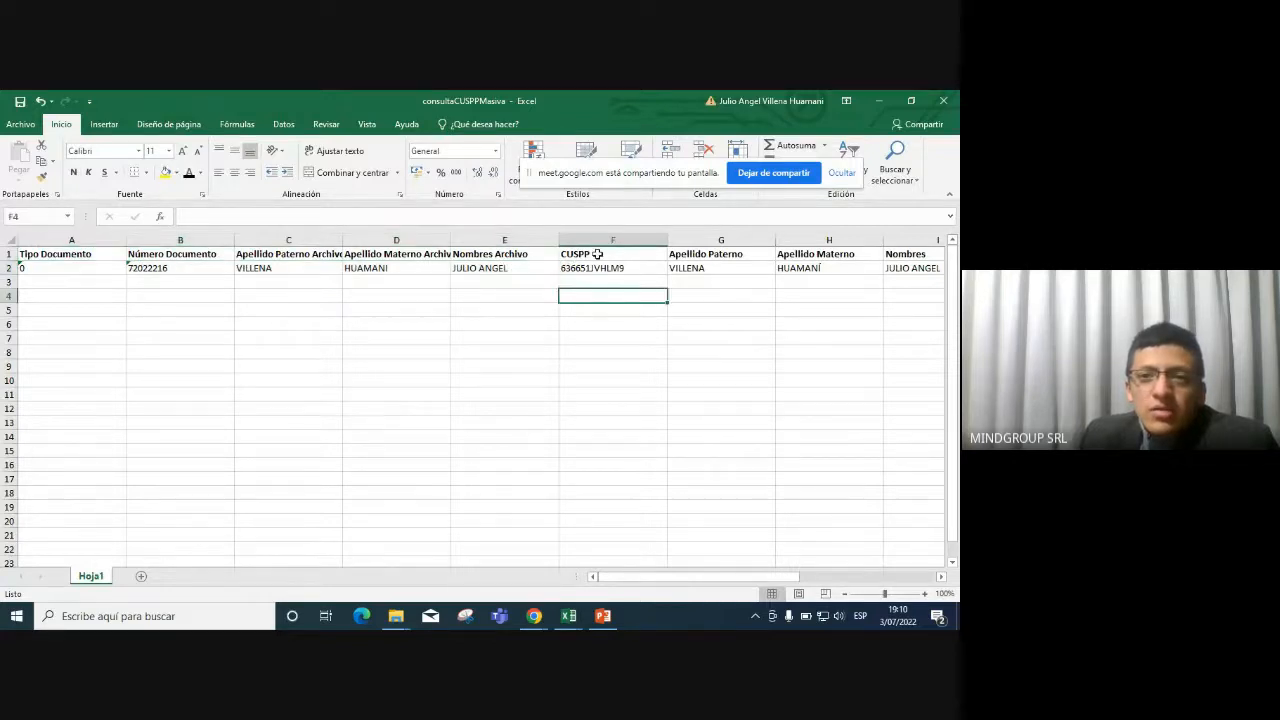
click(602, 241)
drag(608, 255, 860, 275)
click(166, 172)
scroll(486, 303, left, 5)
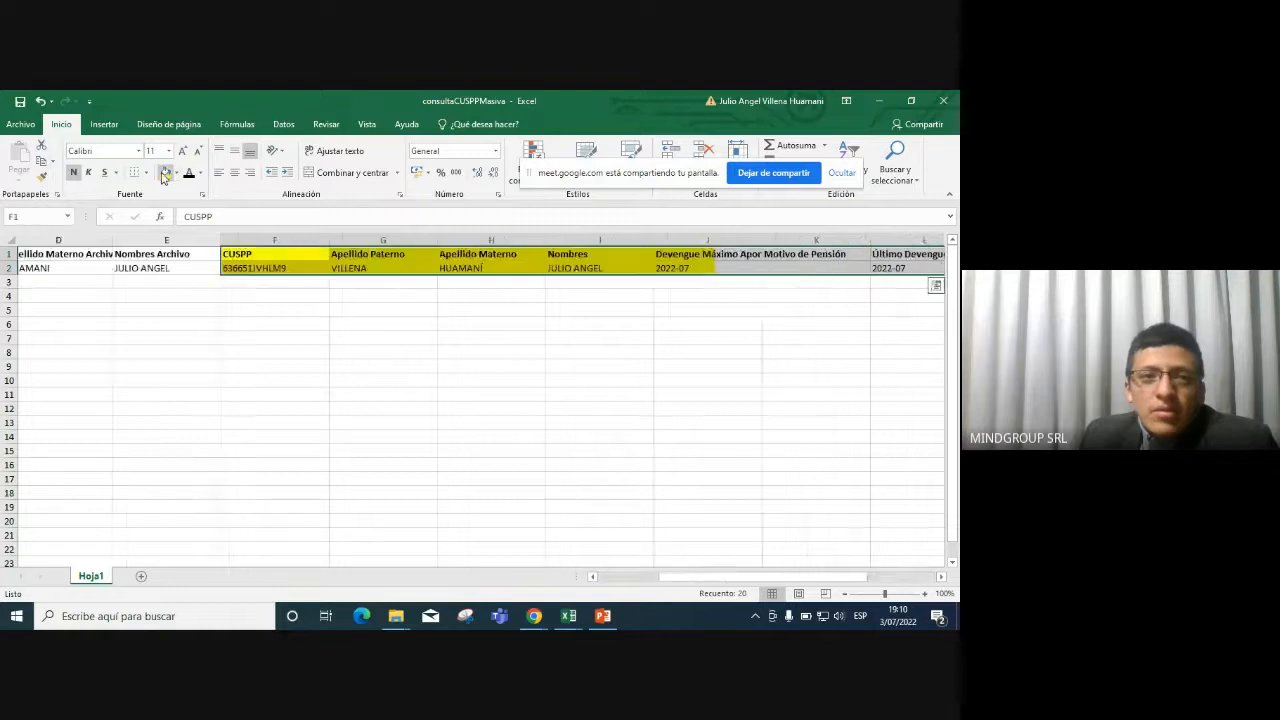
click(502, 285)
Compare the returned CUSPP and worker names in row 2 against the file's names.
key(Up)
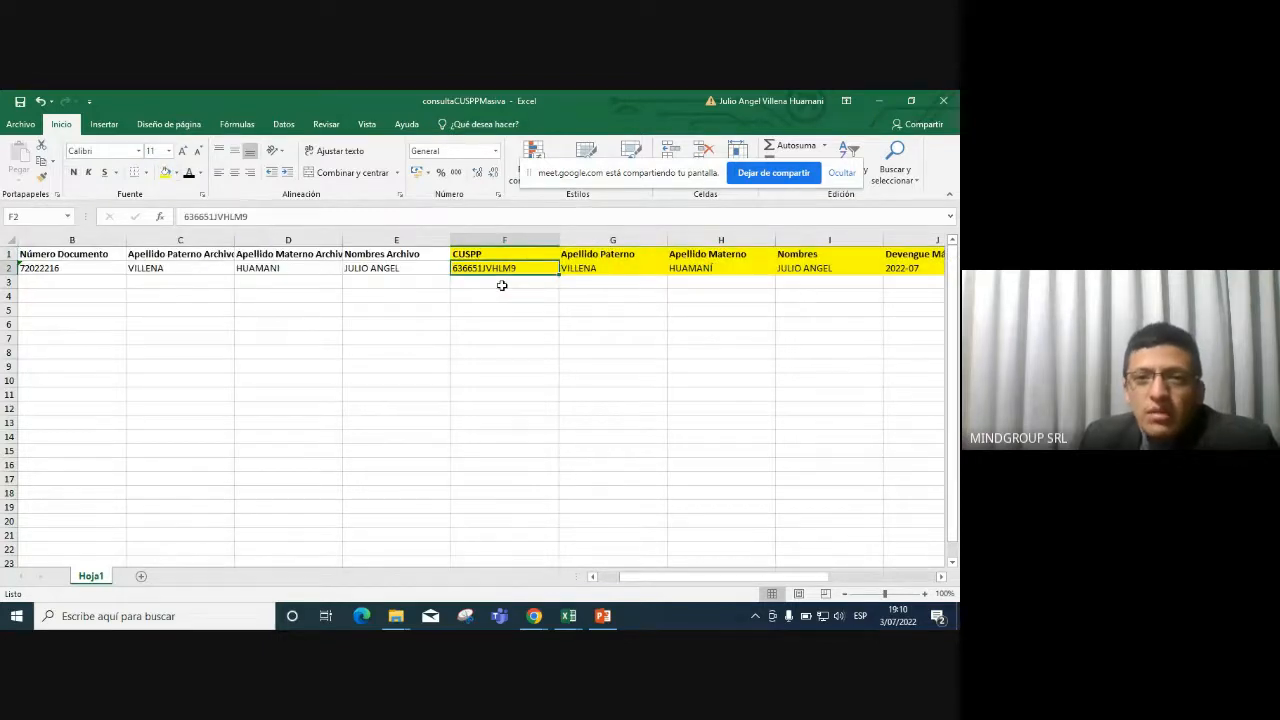
key(Up)
key(Down)
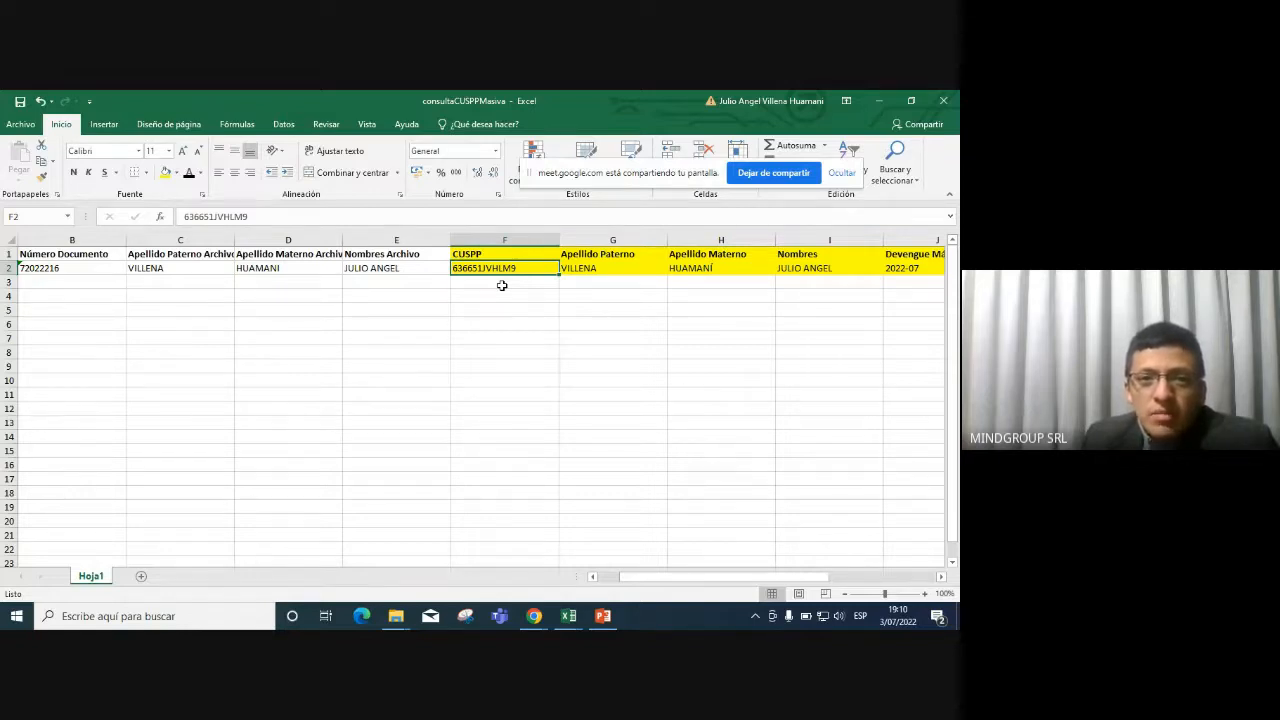
key(Right)
key(Right)
key(Right)
key(Left)
key(Left)
key(Left)
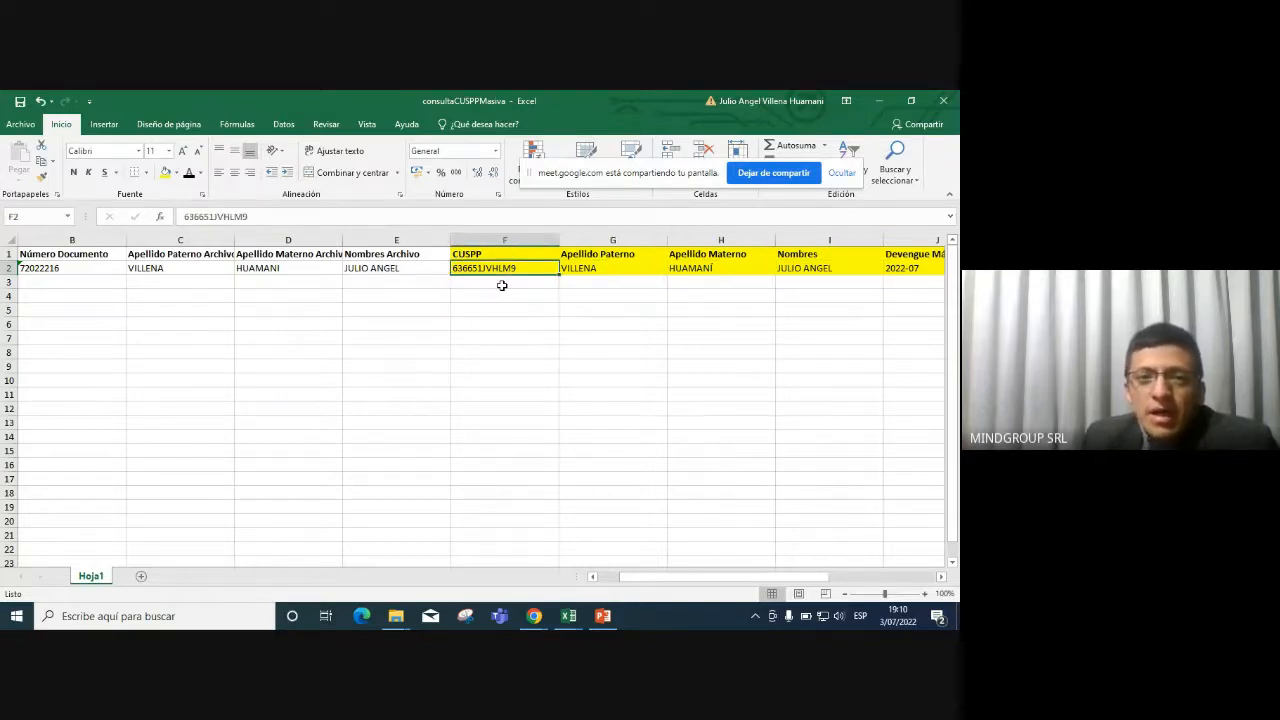
key(Left)
key(Right)
key(Right)
key(Right)
key(Left)
key(Right)
key(Right)
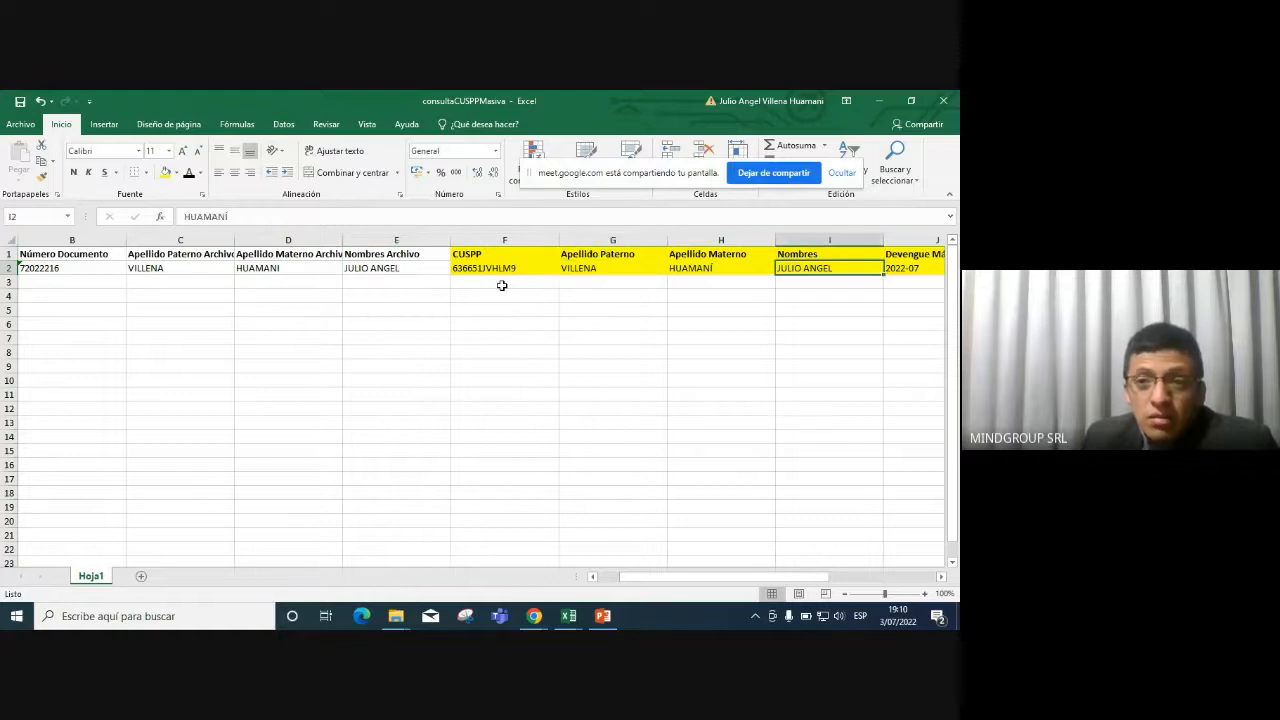
key(Left)
key(Left)
key(Left)
key(Left)
key(Left)
key(Left)
key(Left)
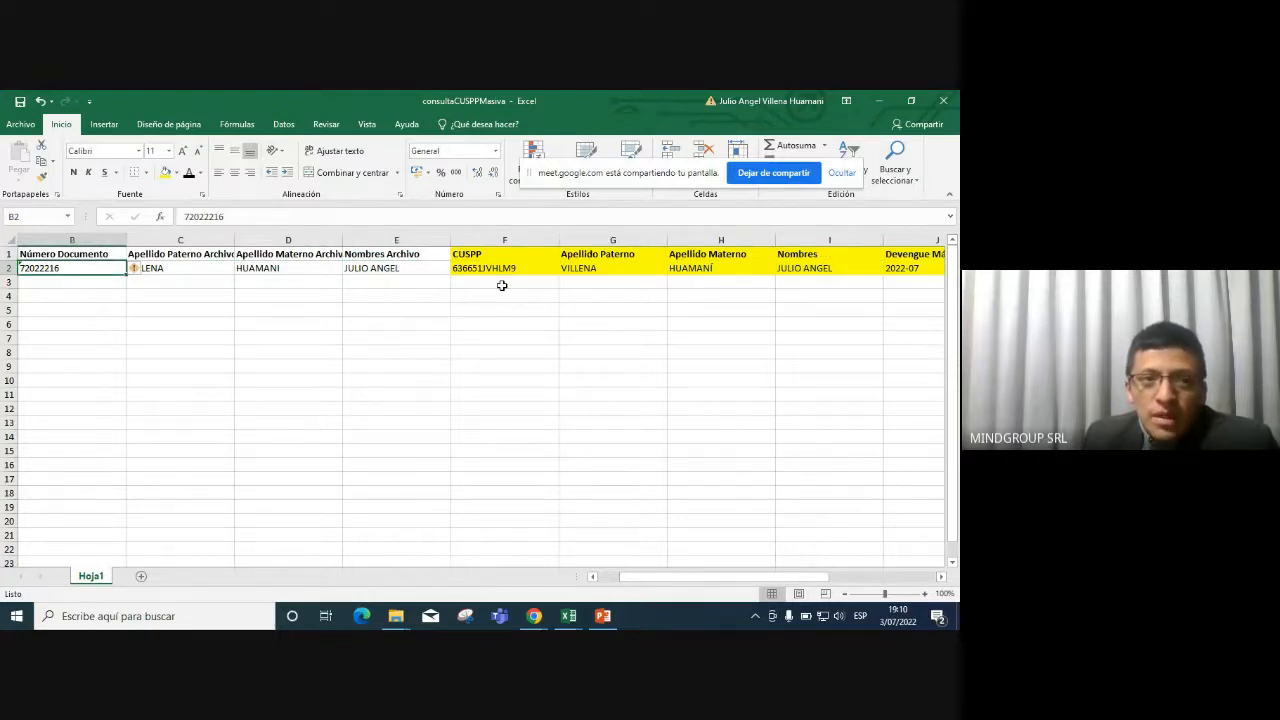
key(Right)
key(Right)
key(Right)
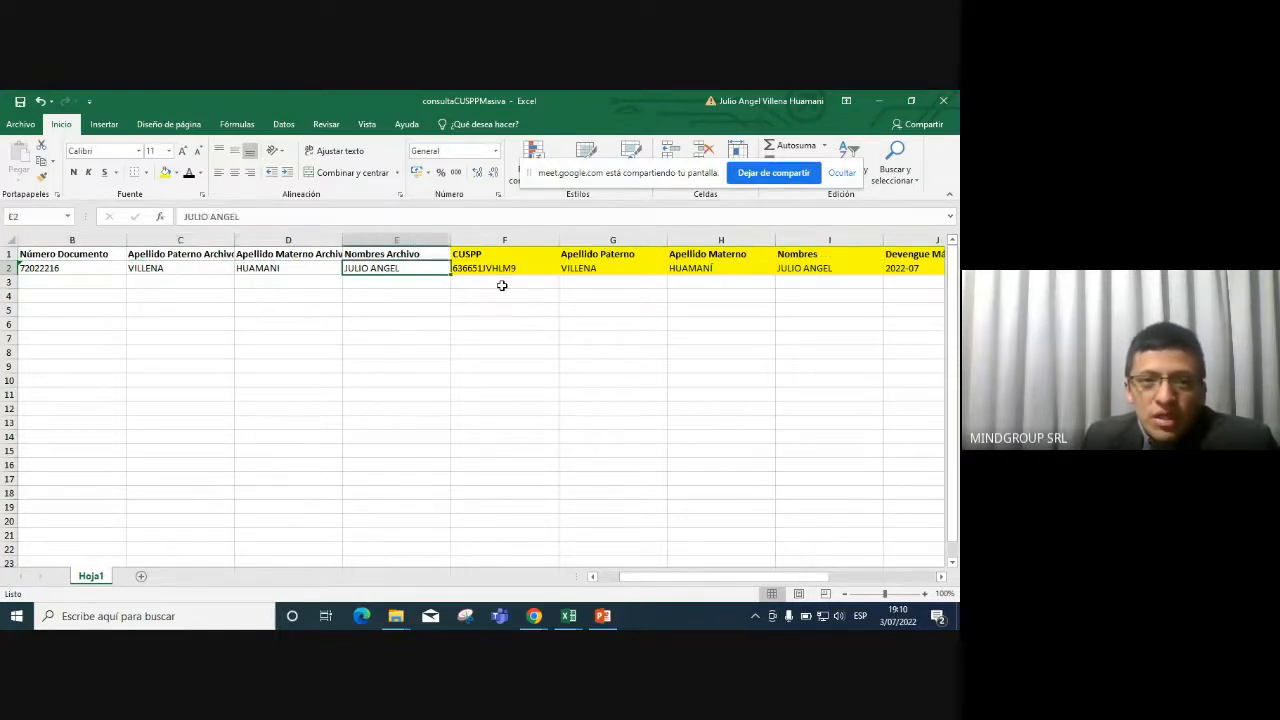
key(Left)
key(Left)
key(Right)
key(Right)
key(Right)
key(Right)
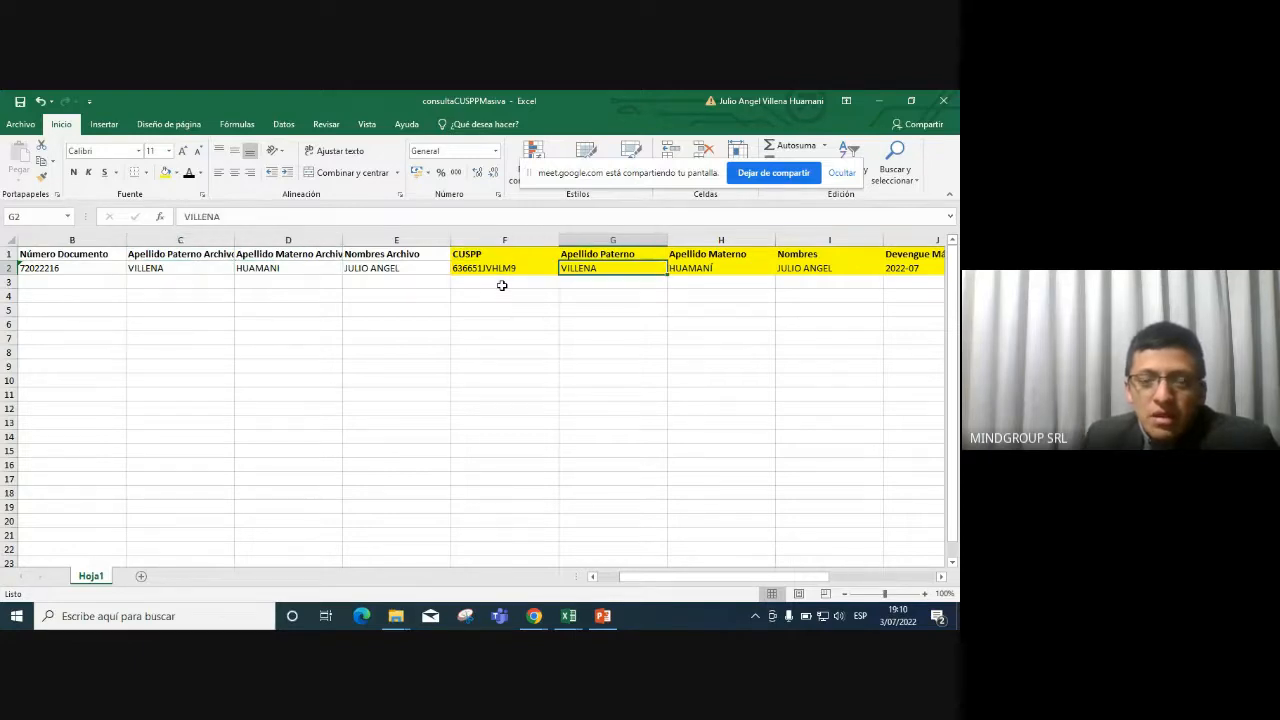
key(Right)
key(Left)
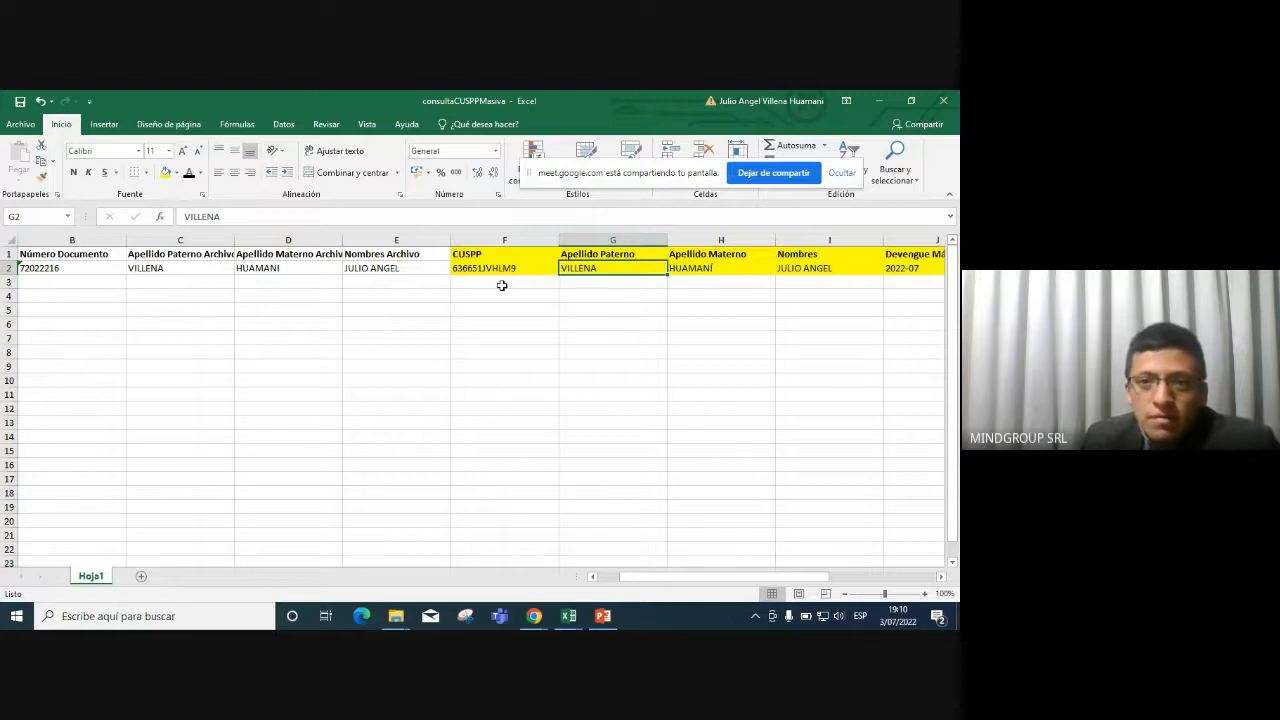
key(Right)
key(Right)
key(Right)
key(Right)
key(Left)
key(Left)
Check the maximum and last SPP periods 2022-07 and the empty pension reason.
key(Right)
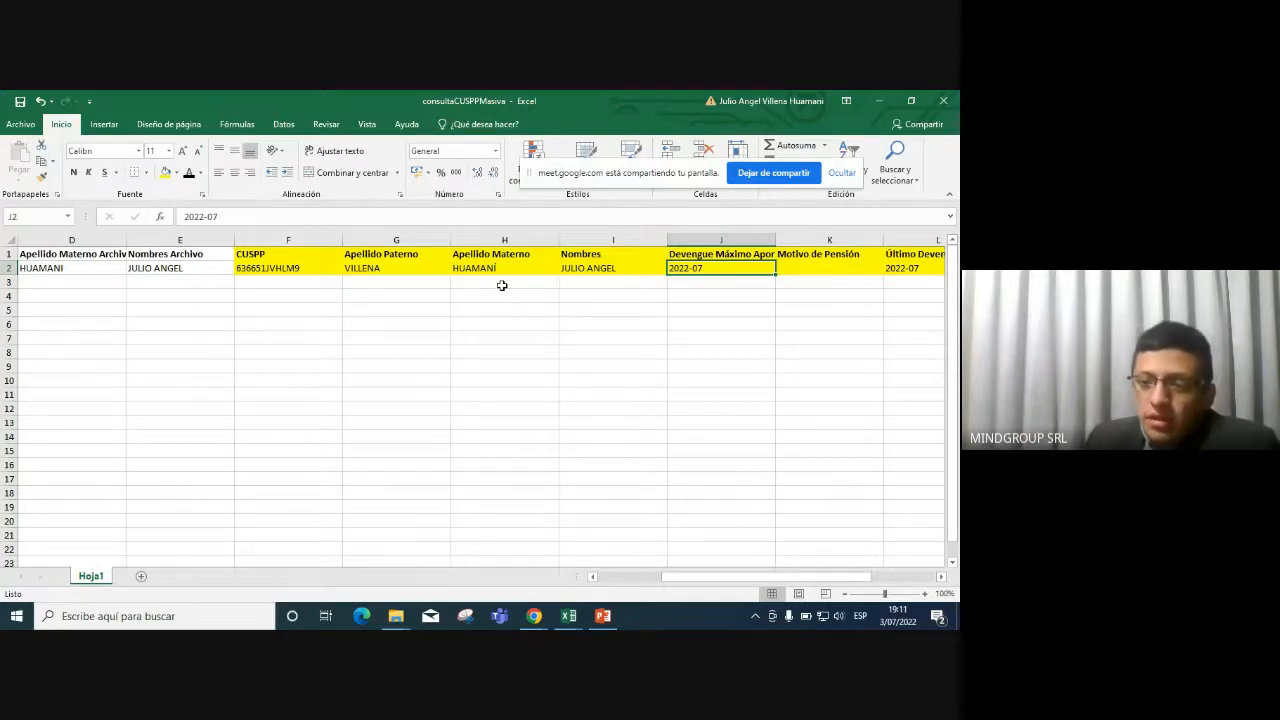
key(Right)
key(Right)
key(Up)
key(Left)
key(Down)
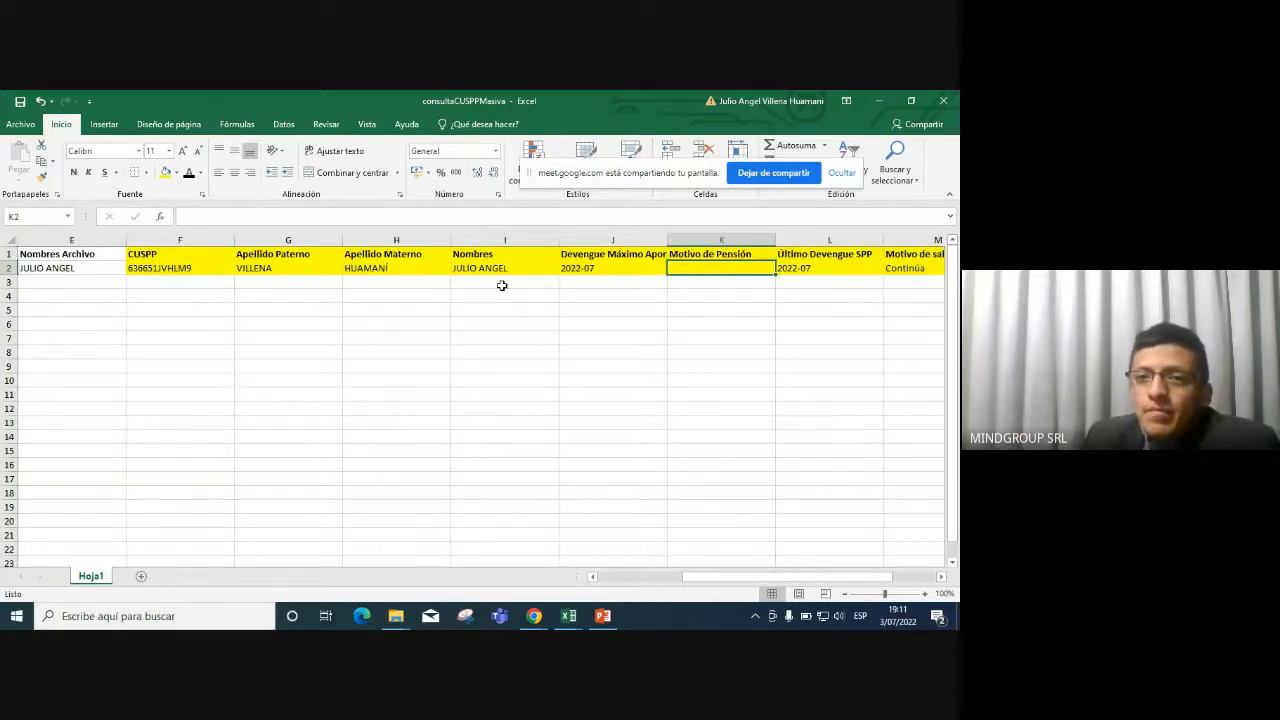
key(Up)
key(Left)
key(Right)
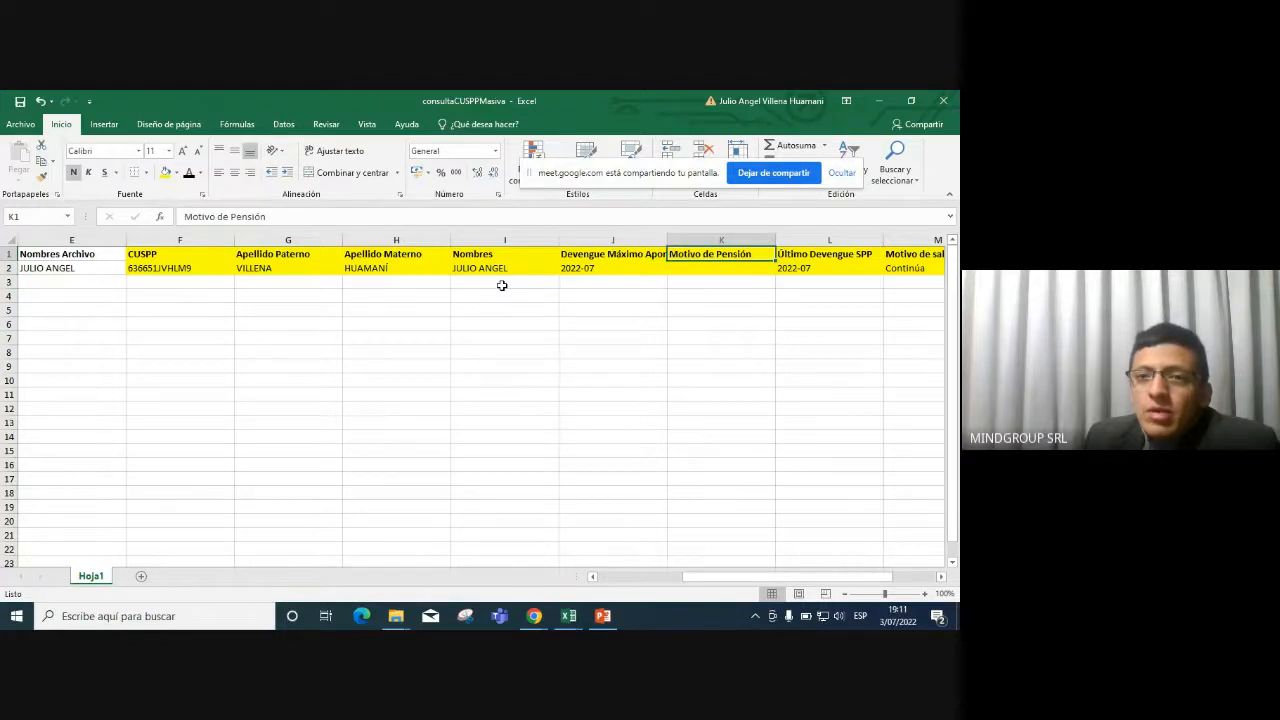
key(Down)
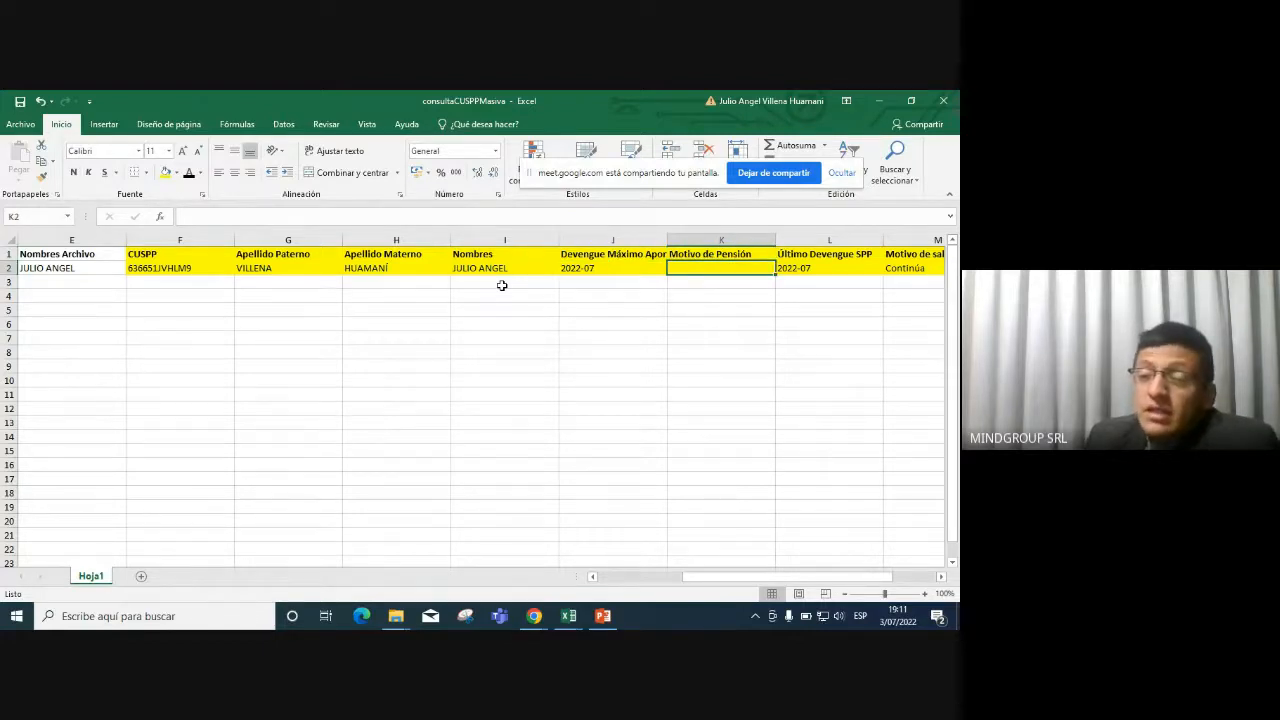
key(Right)
key(Up)
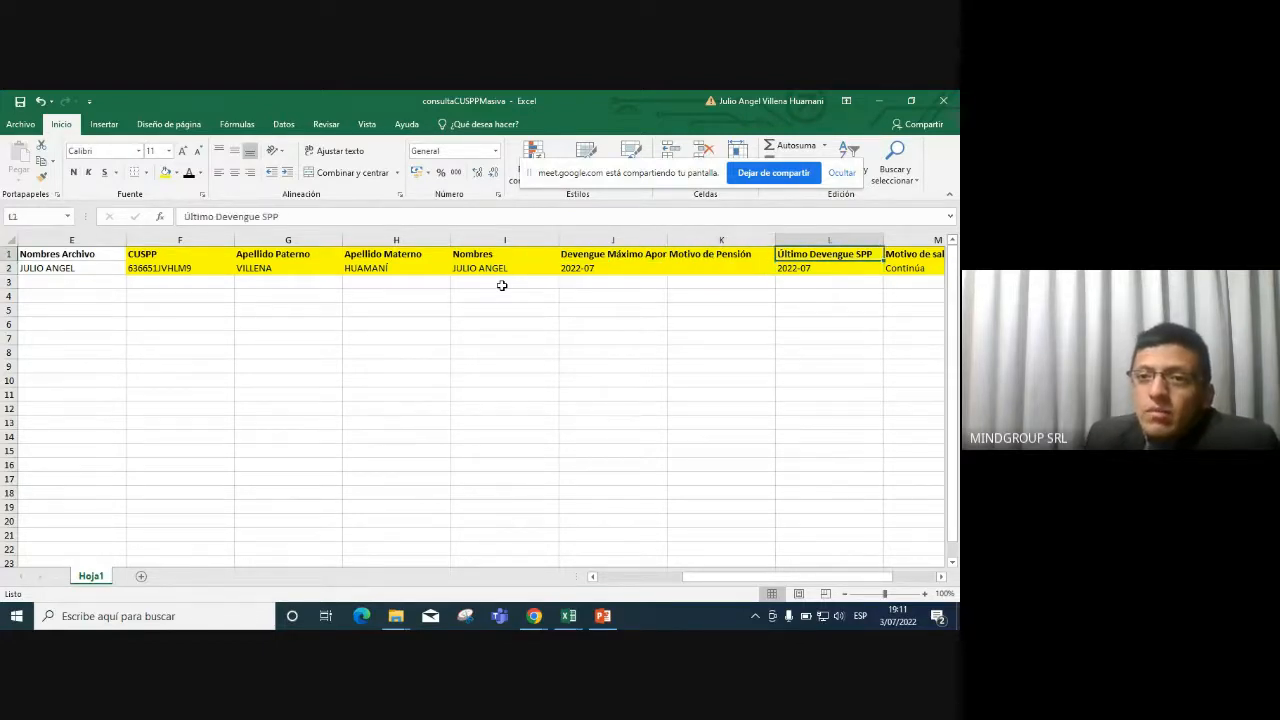
key(Down)
Read the exit status Continúa, AFP HABITAT and commission 0.23 in the results.
key(Right)
key(Right)
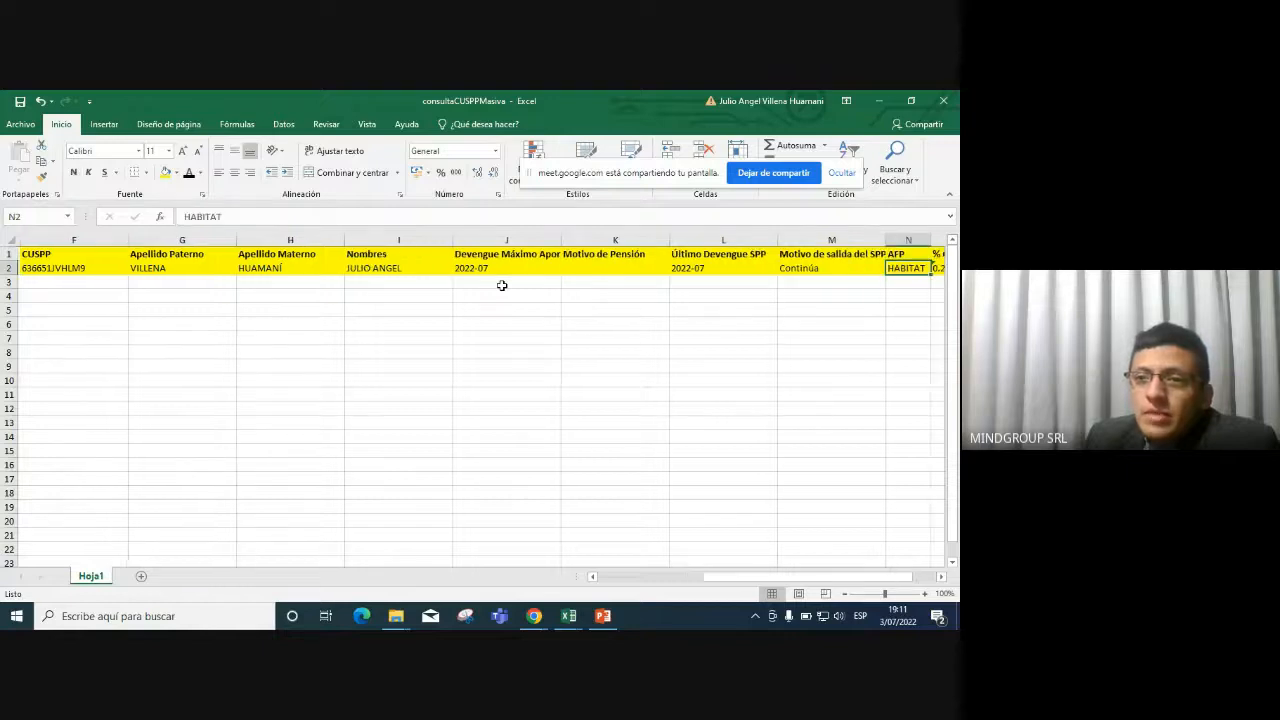
key(Left)
key(Up)
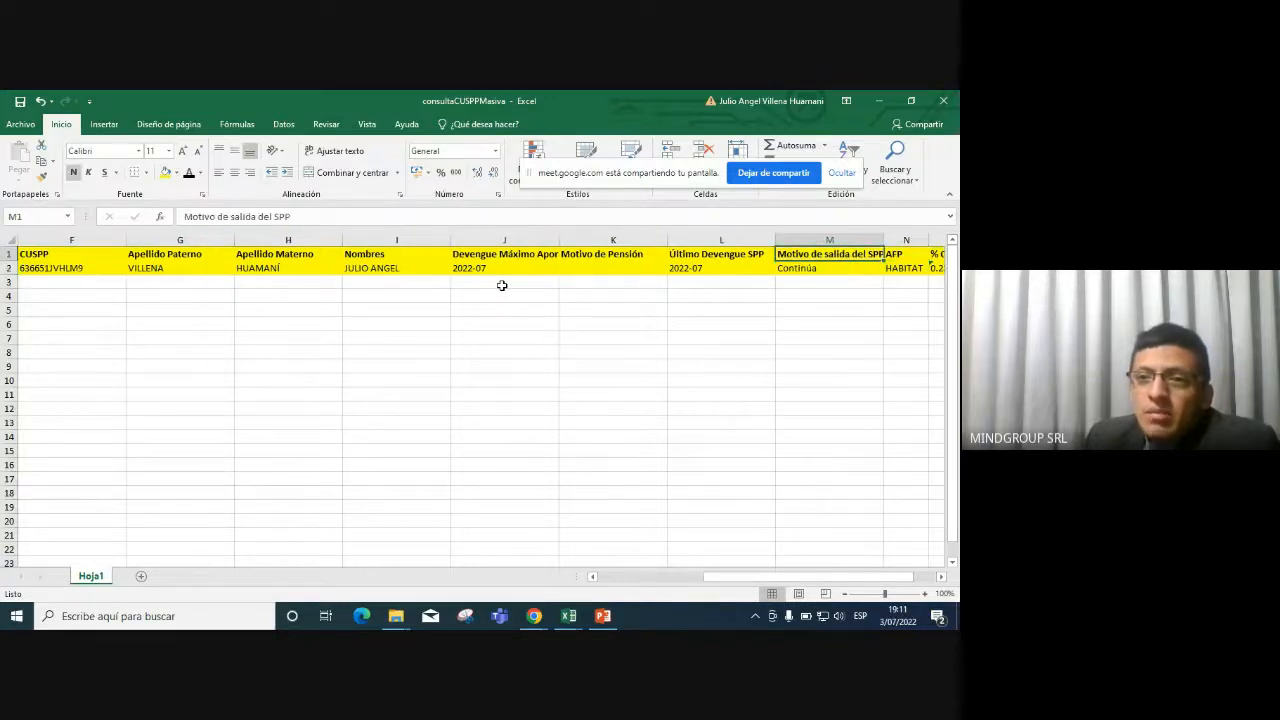
key(Down)
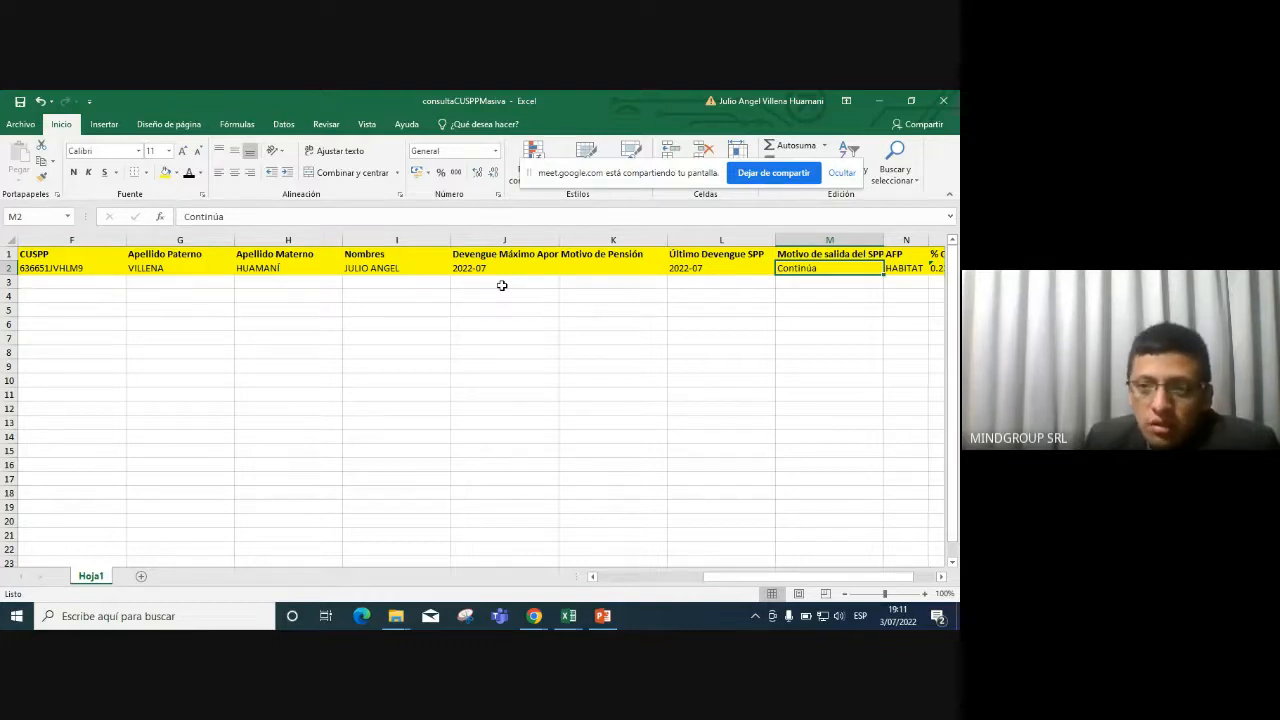
key(Right)
key(Up)
key(Right)
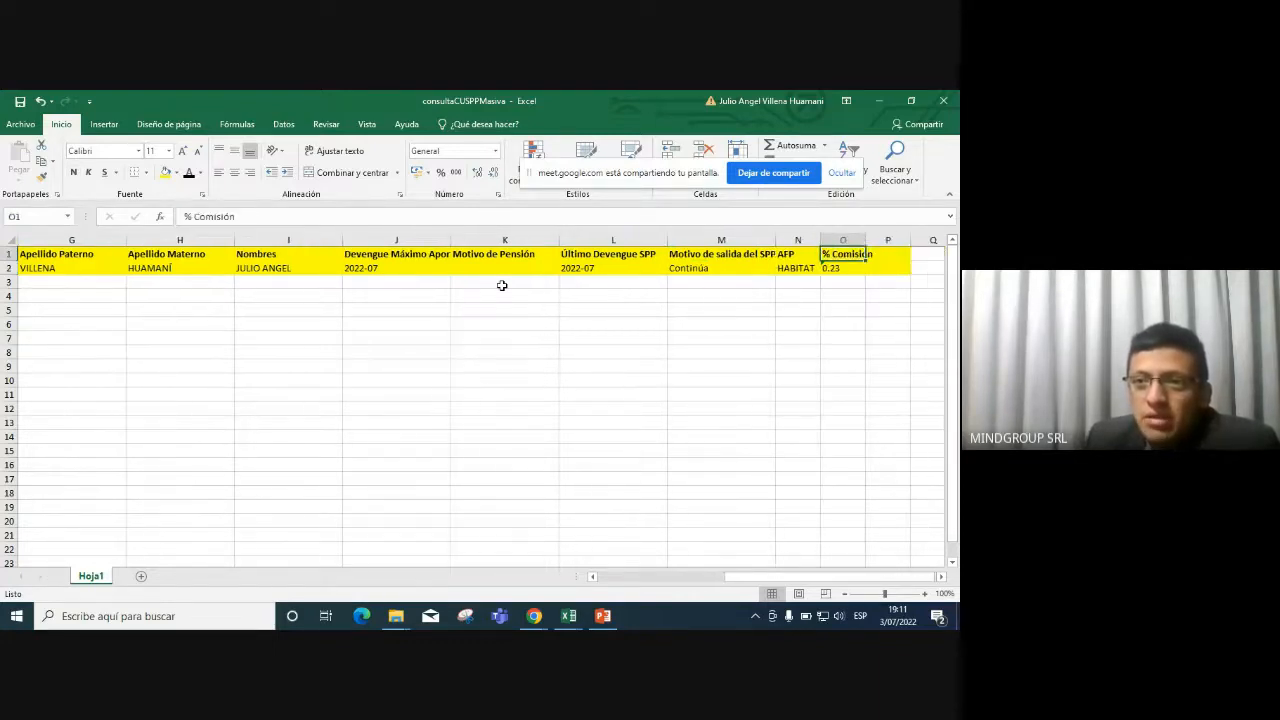
key(Left)
key(Down)
key(Up)
key(Right)
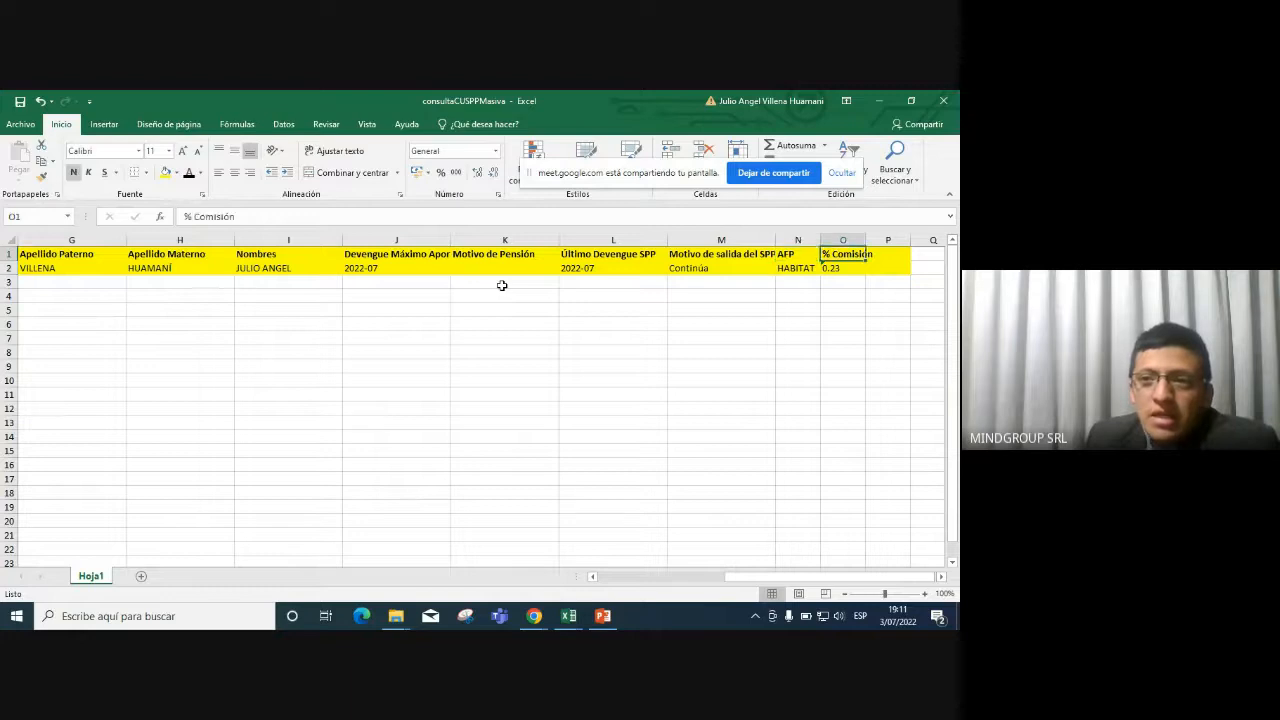
key(Down)
key(Up)
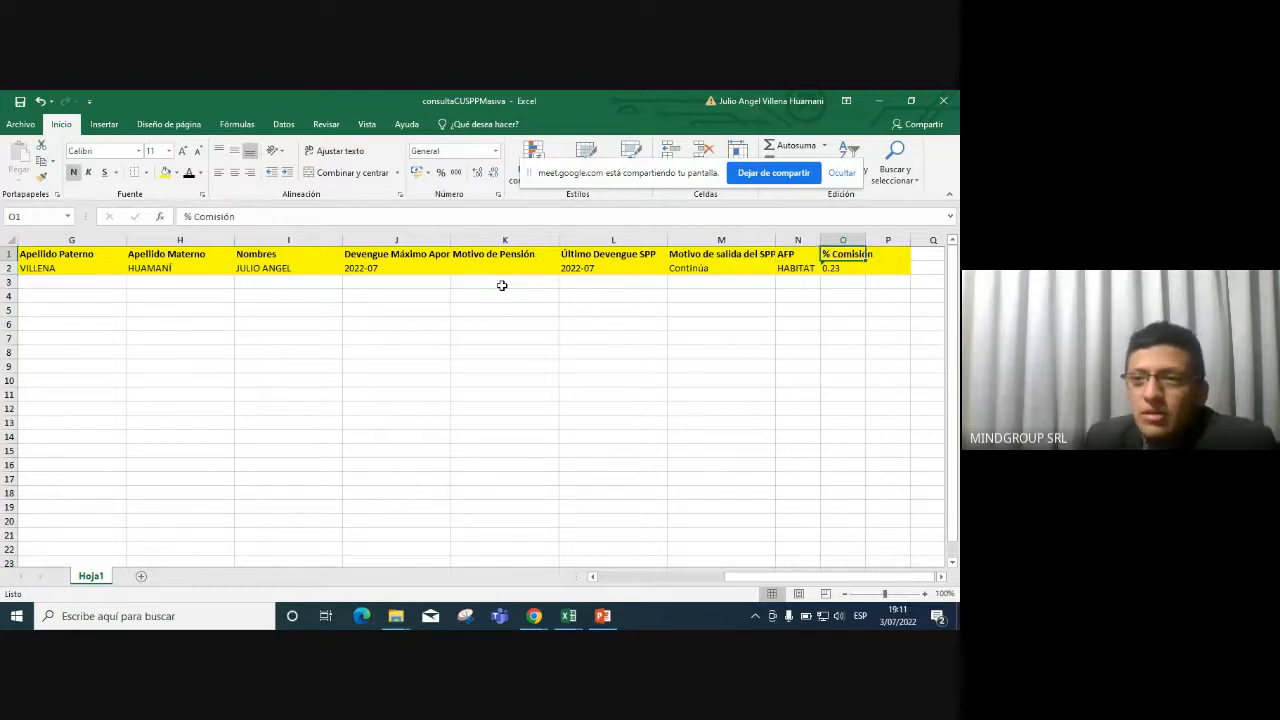
click(849, 267)
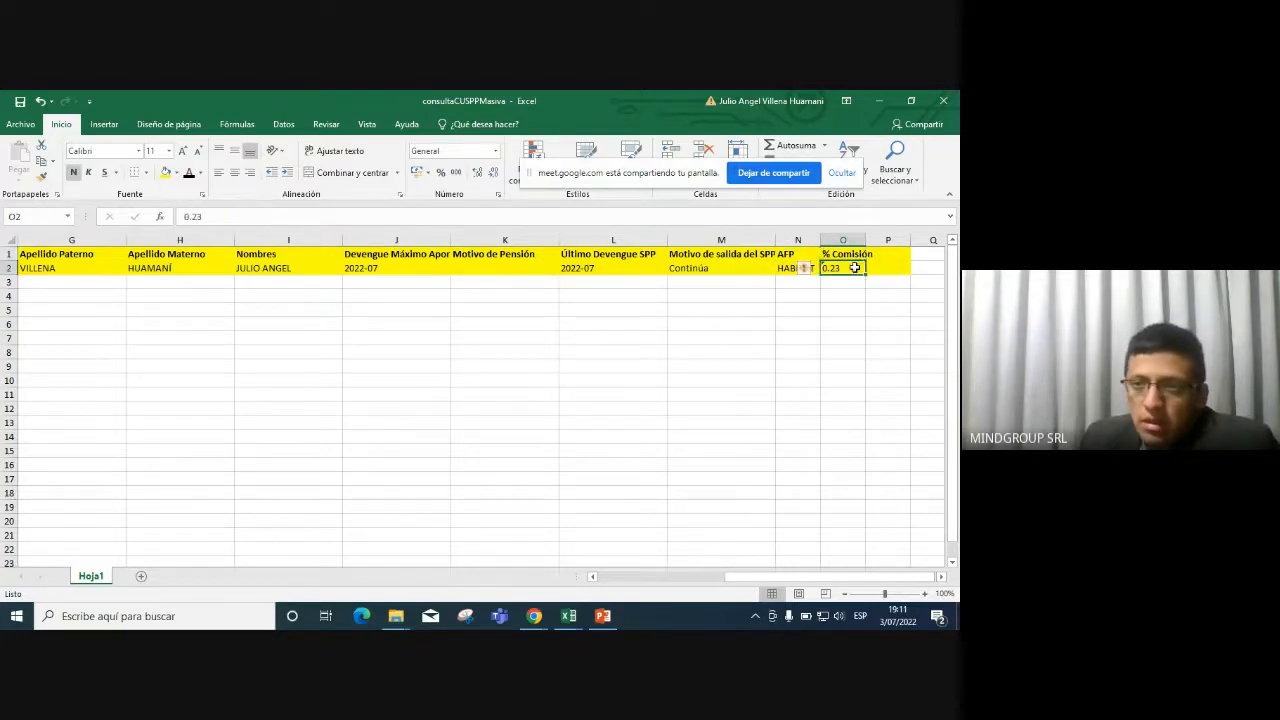
Search 'sbs comision afp' in a new Chrome tab and open the Comisiones - SBS page.
mouse_move(530, 620)
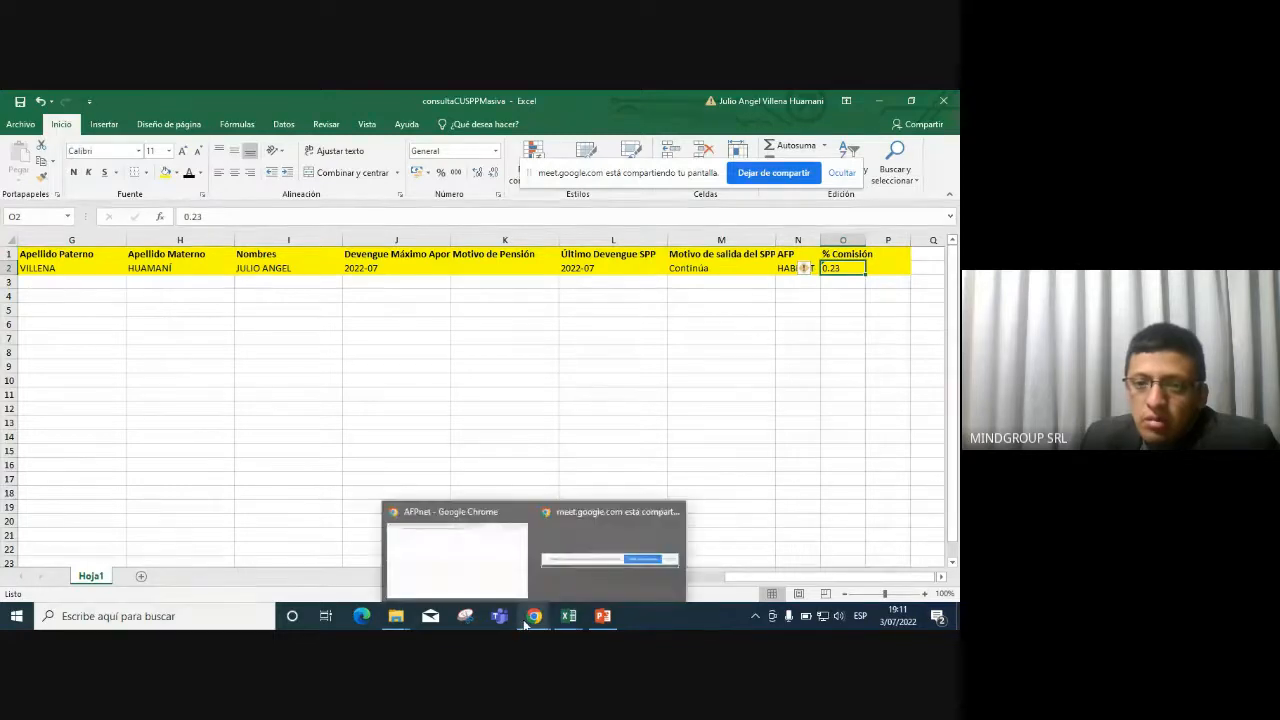
click(470, 540)
click(786, 101)
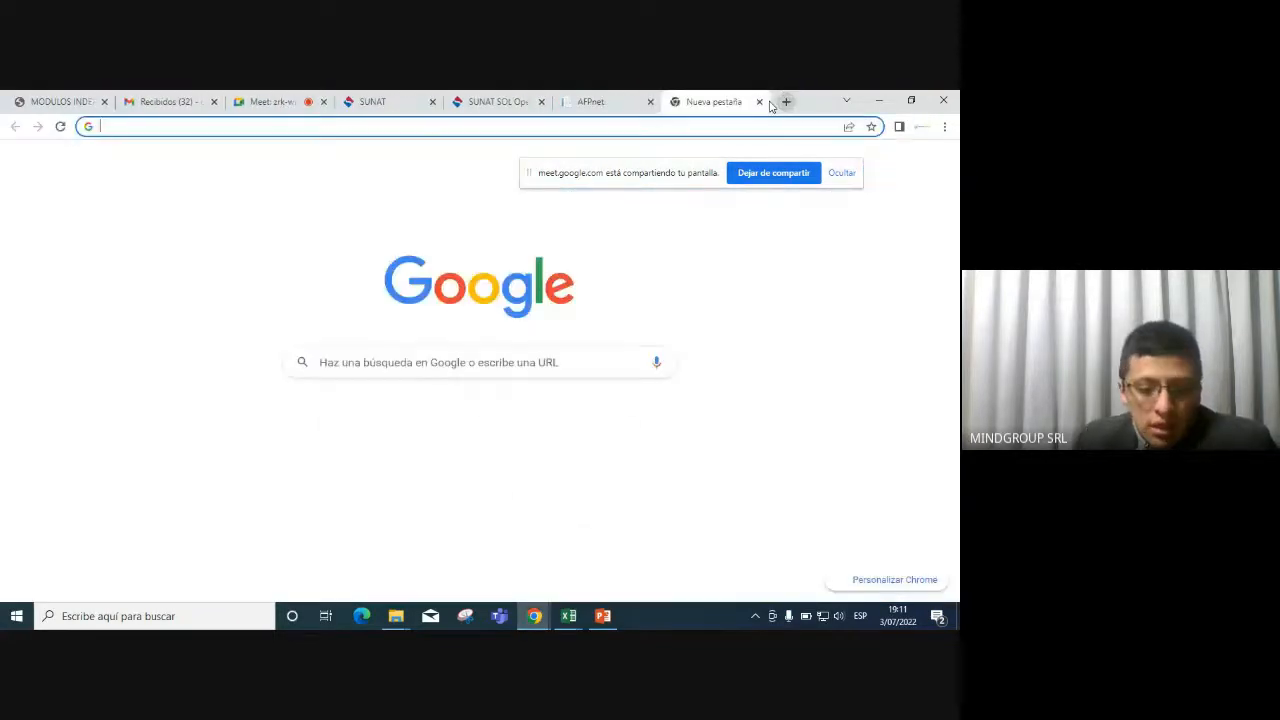
text(A)
key(BackSpace)
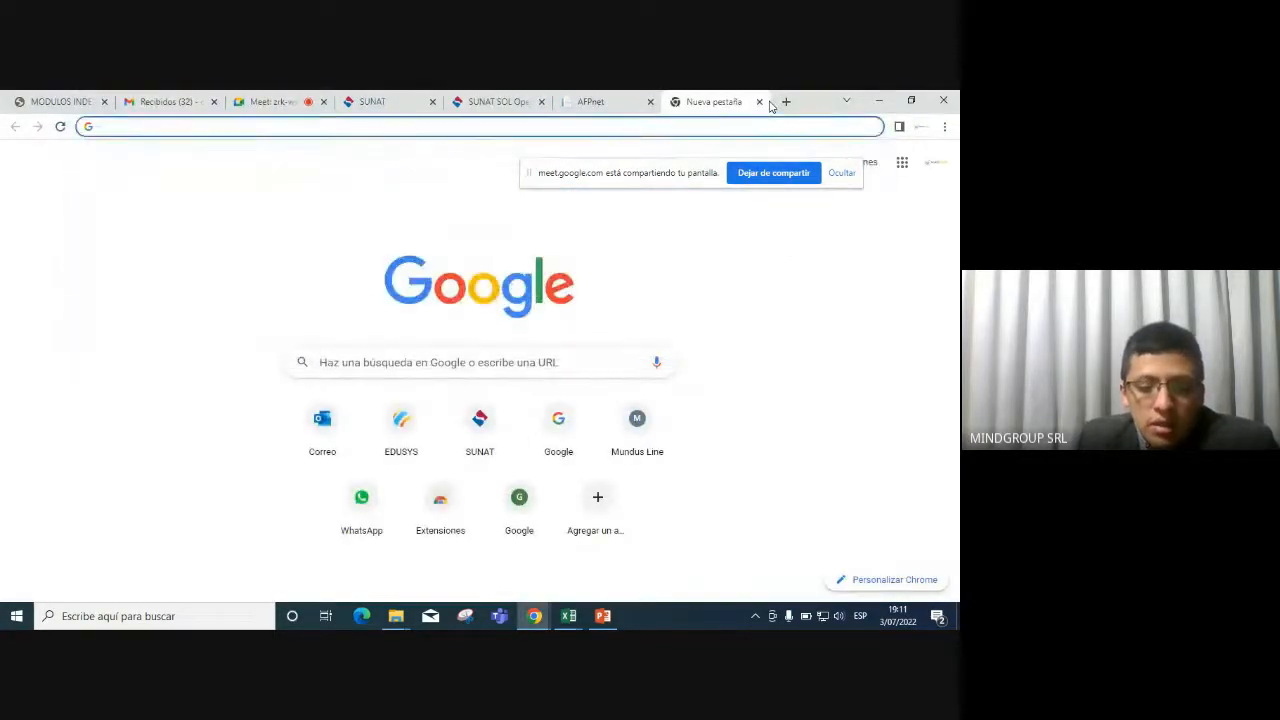
text(SBS COM)
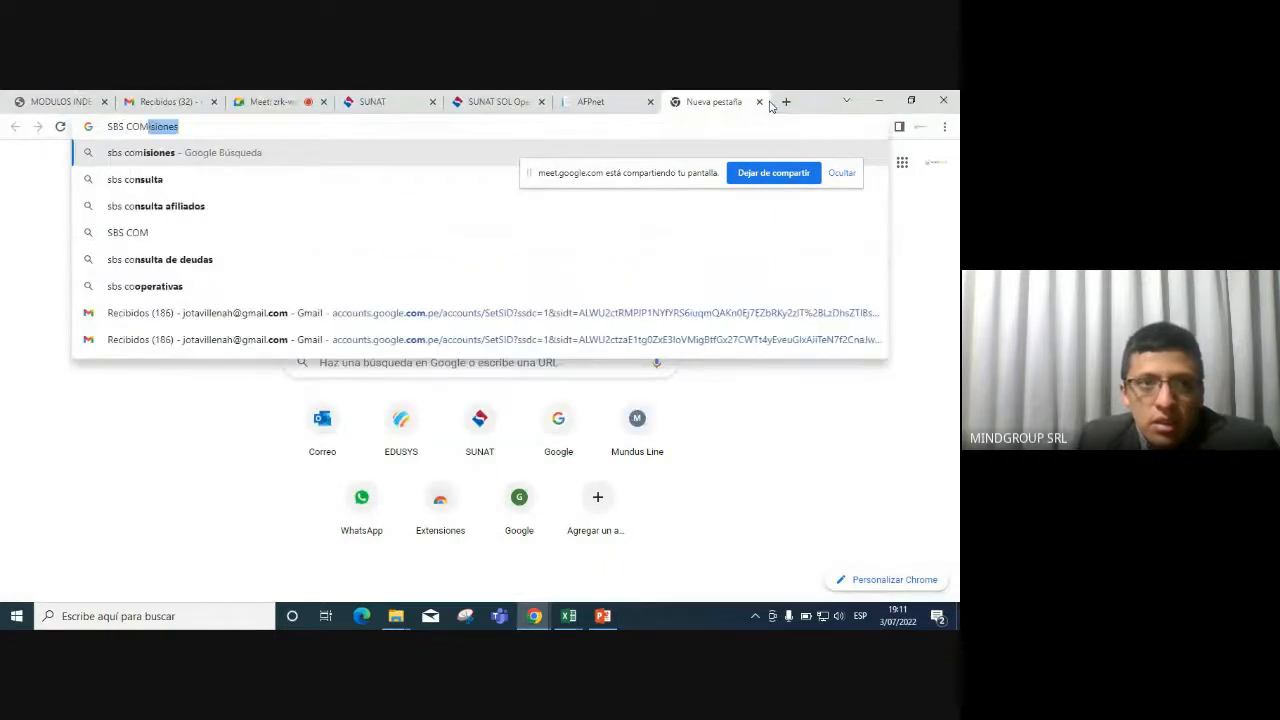
text(O)
key(BackSpace)
text(ISION)
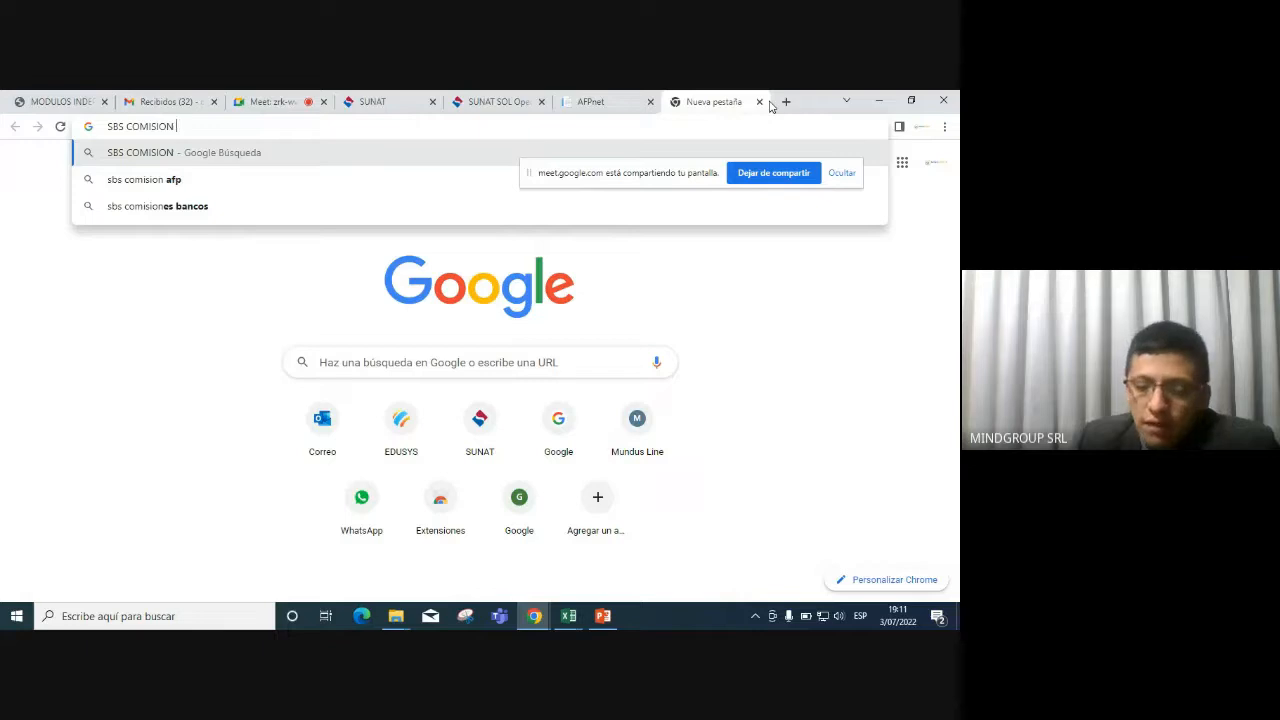
key(Down)
key(Return)
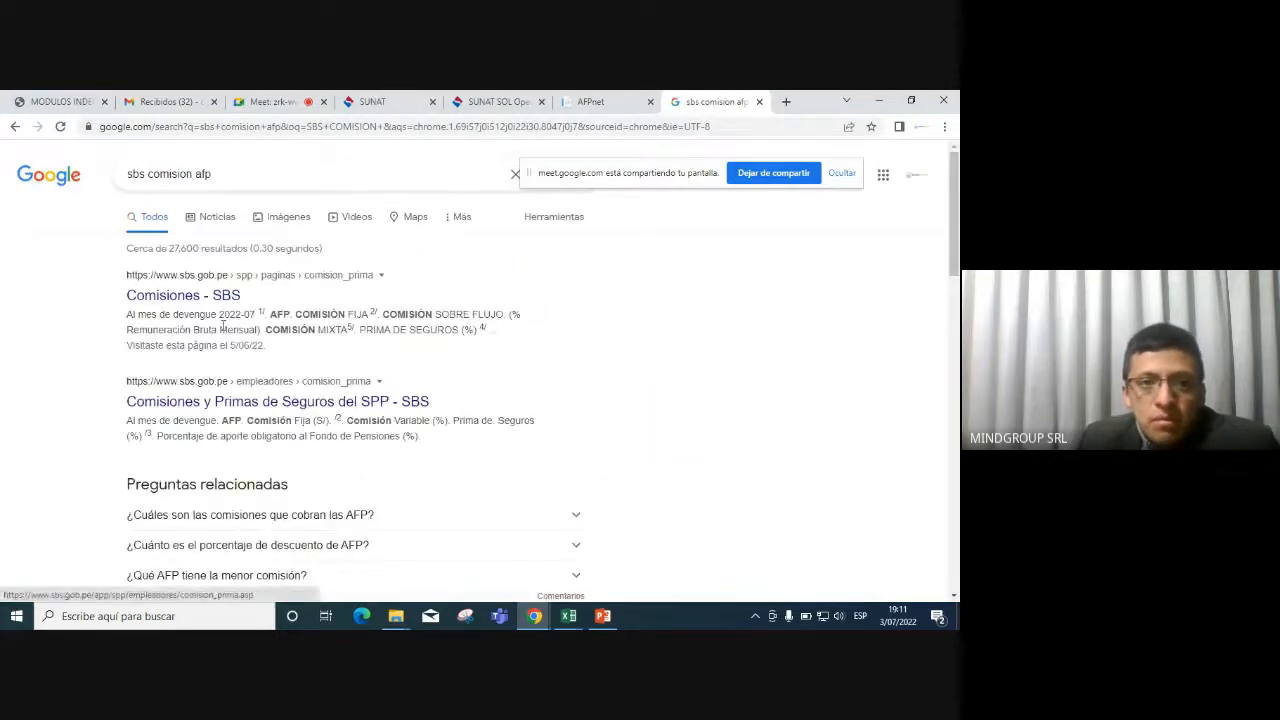
click(207, 300)
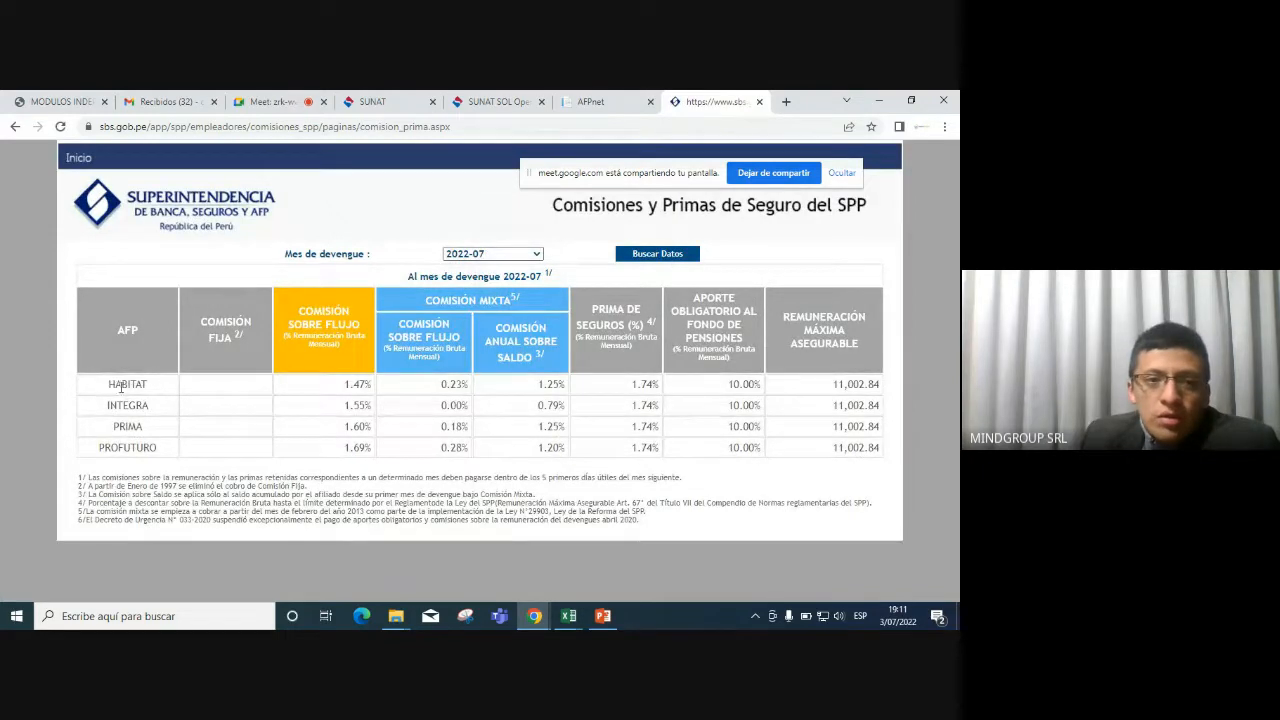
Highlight Habitat's 10.00% contribution, 1.74% premium and 0.23% mixed commission, then return to Excel.
drag(116, 384, 221, 387)
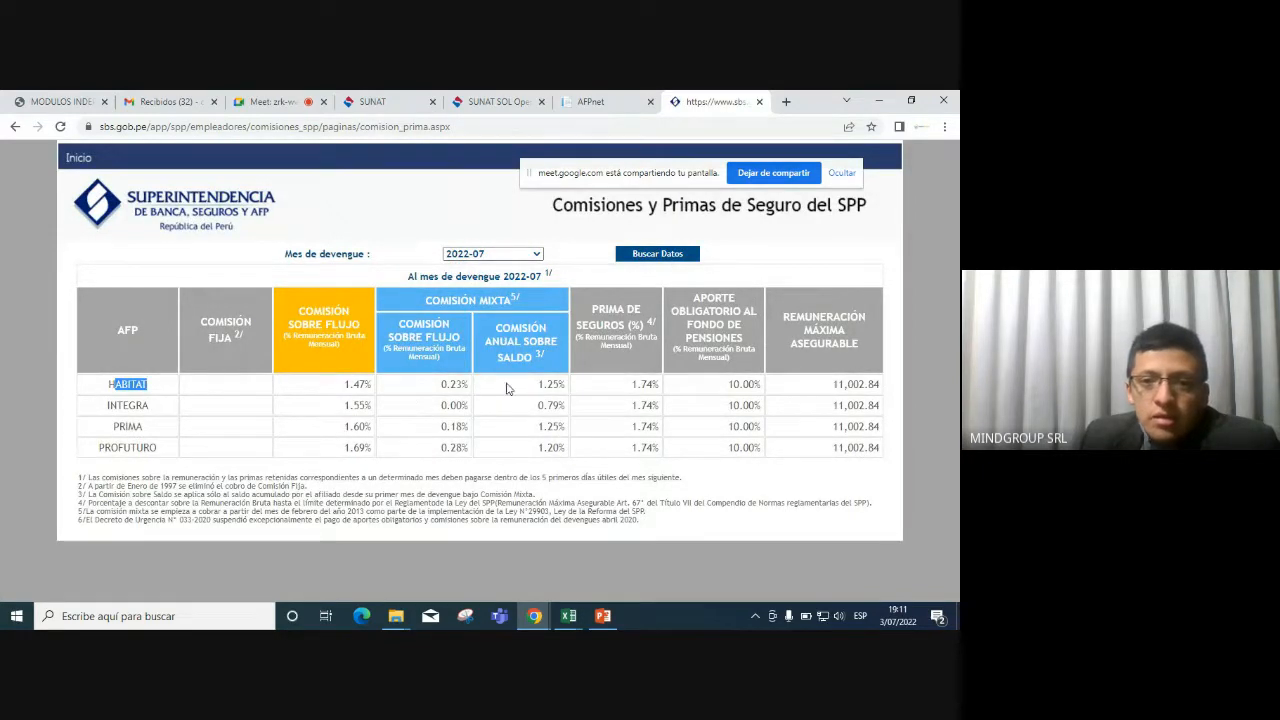
drag(722, 390, 767, 392)
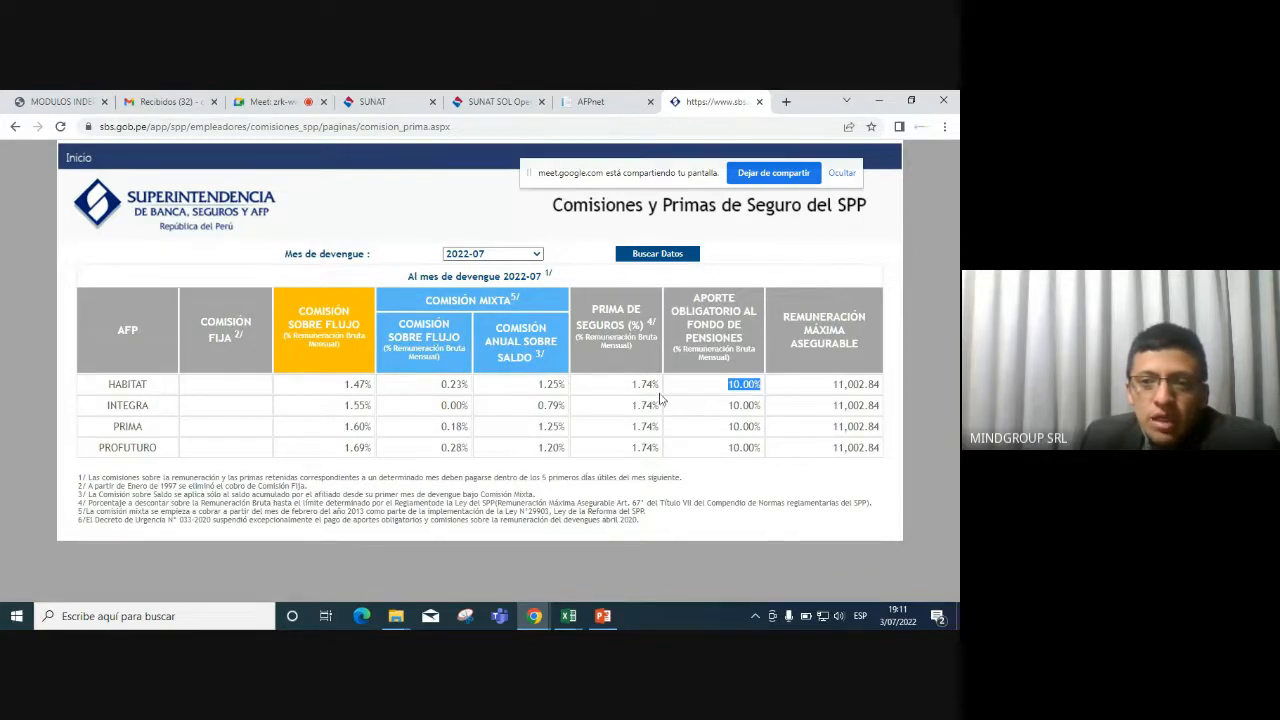
drag(629, 388, 658, 386)
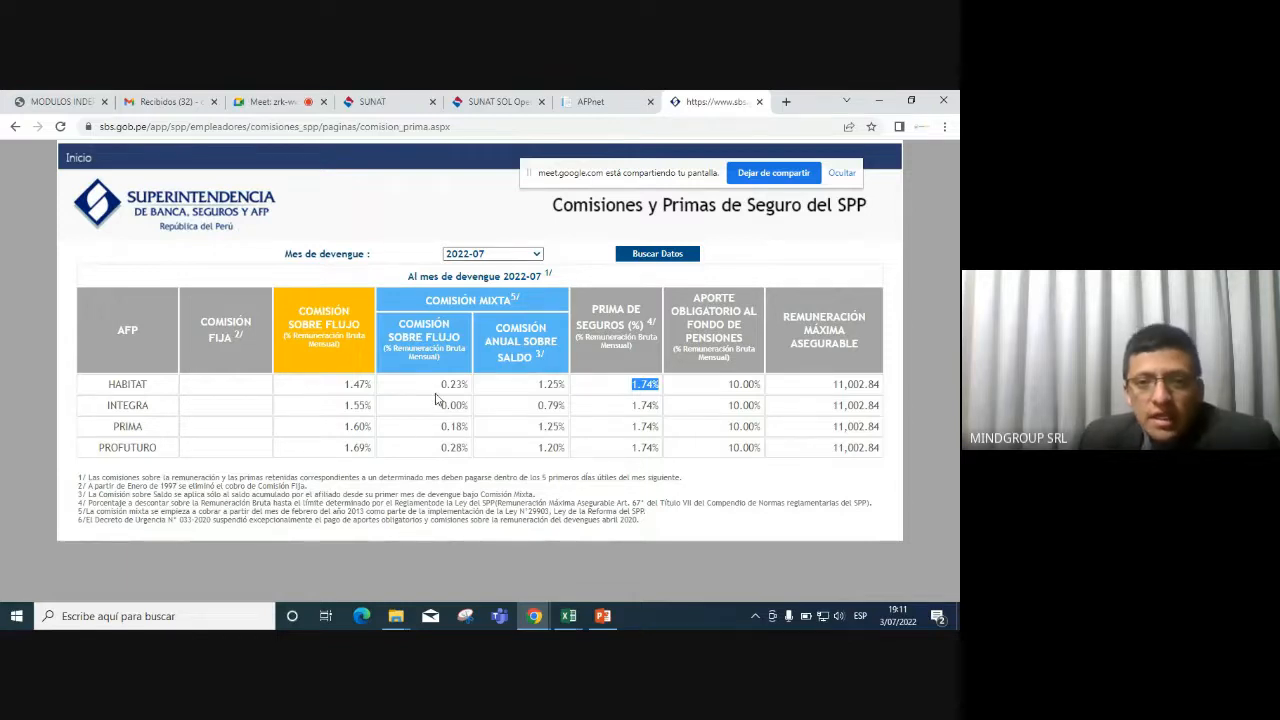
key(alt+Tab)
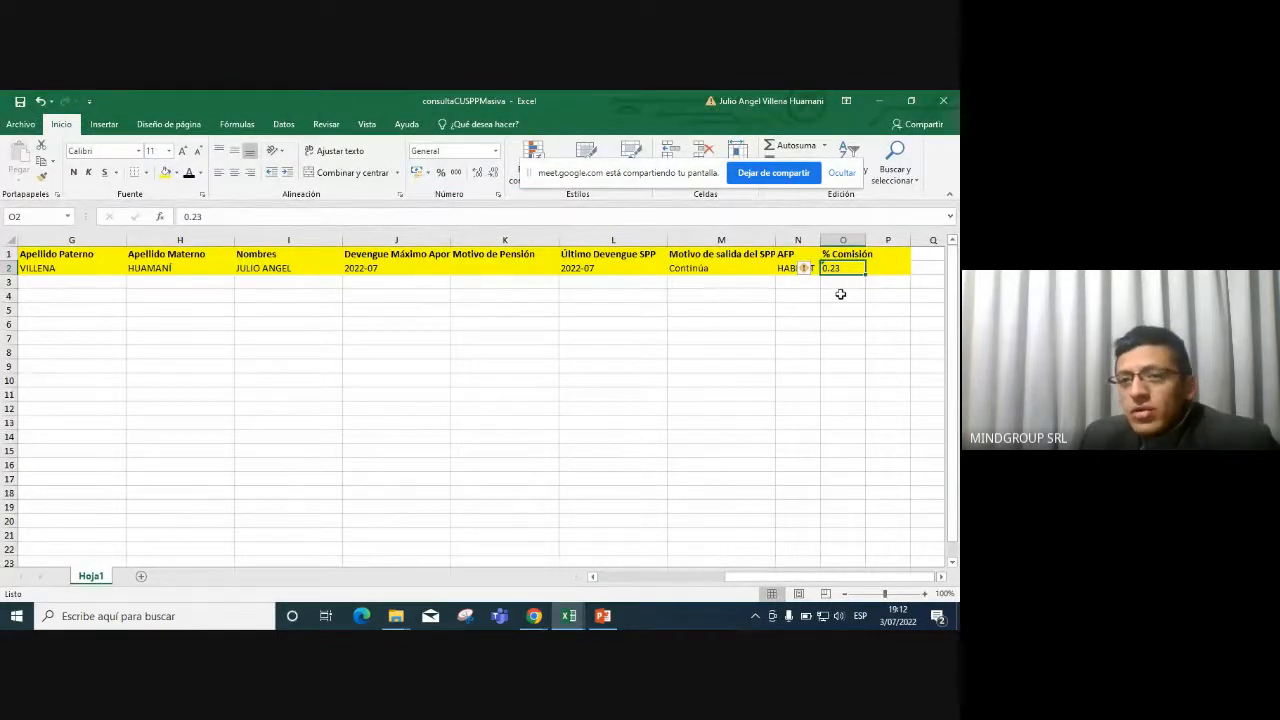
key(alt+Tab)
drag(439, 385, 483, 390)
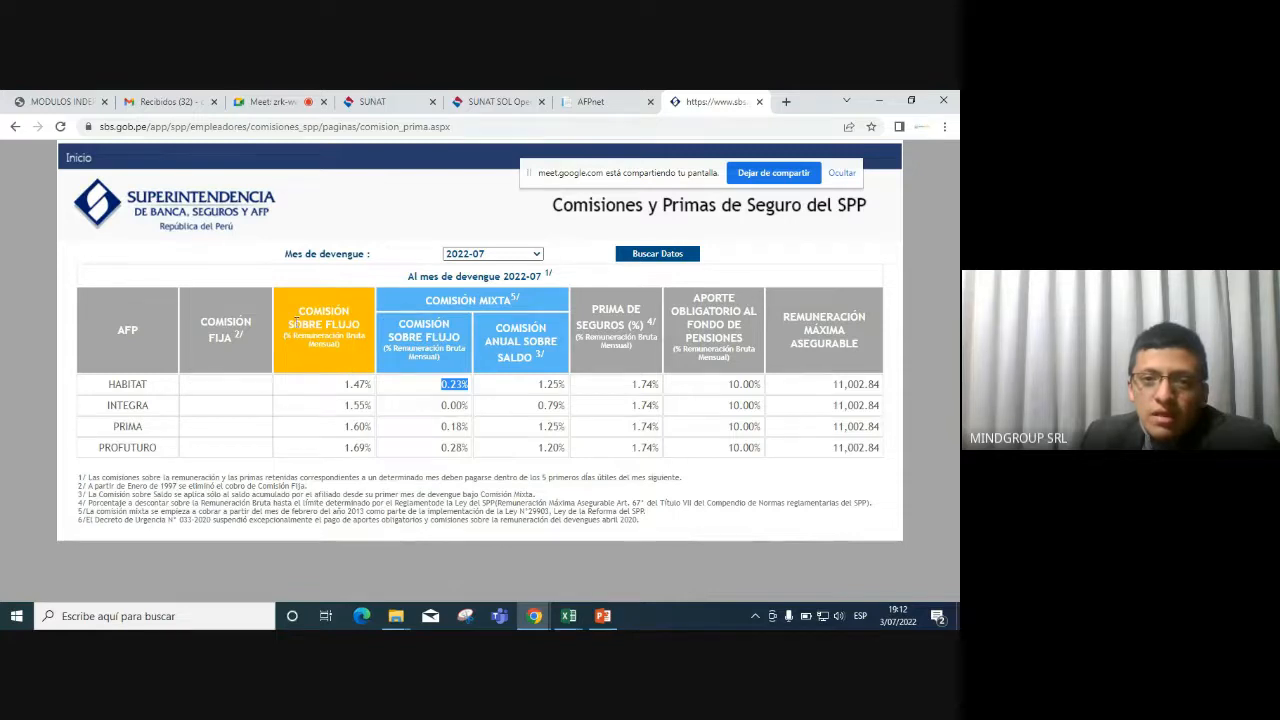
drag(424, 311, 495, 342)
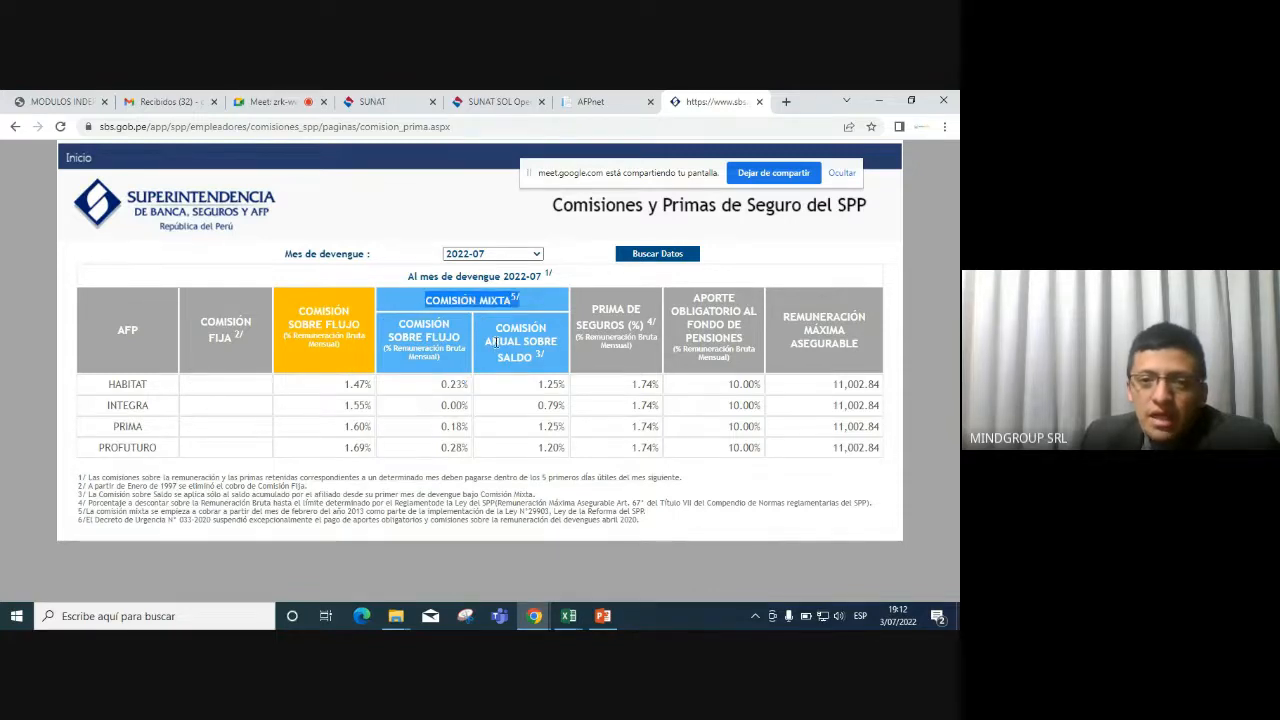
drag(441, 384, 464, 383)
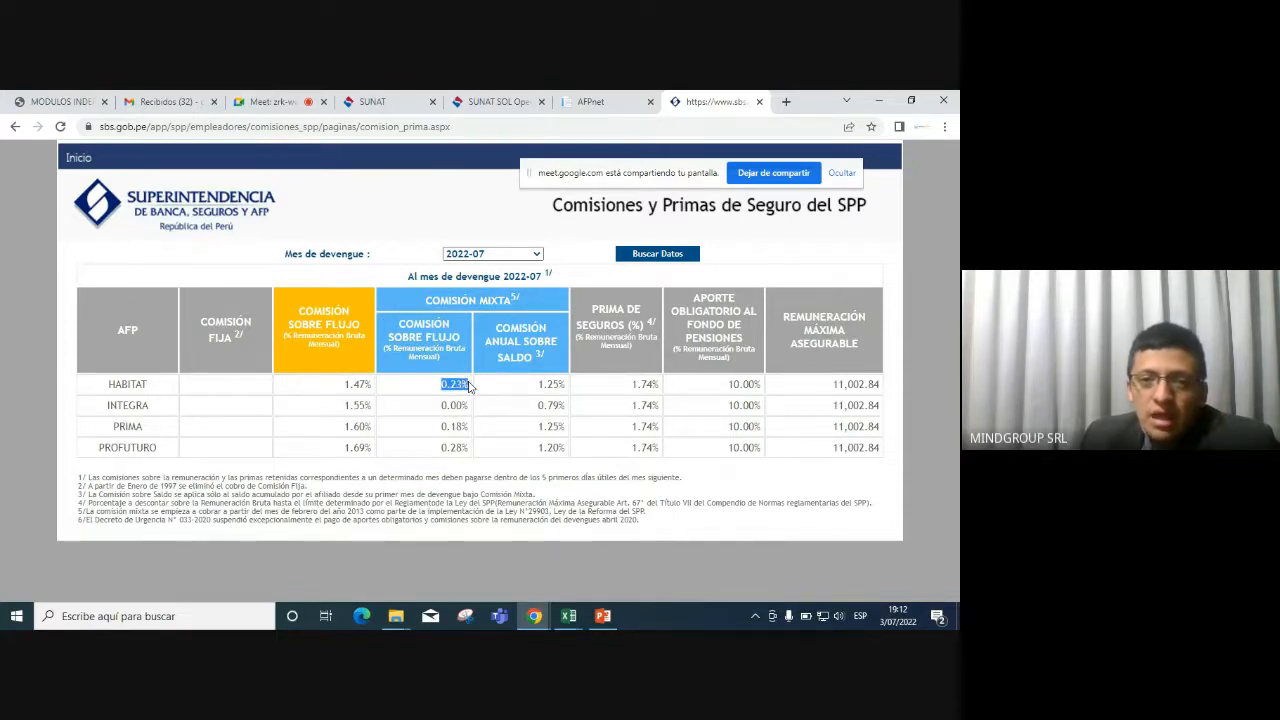
key(alt+Tab)
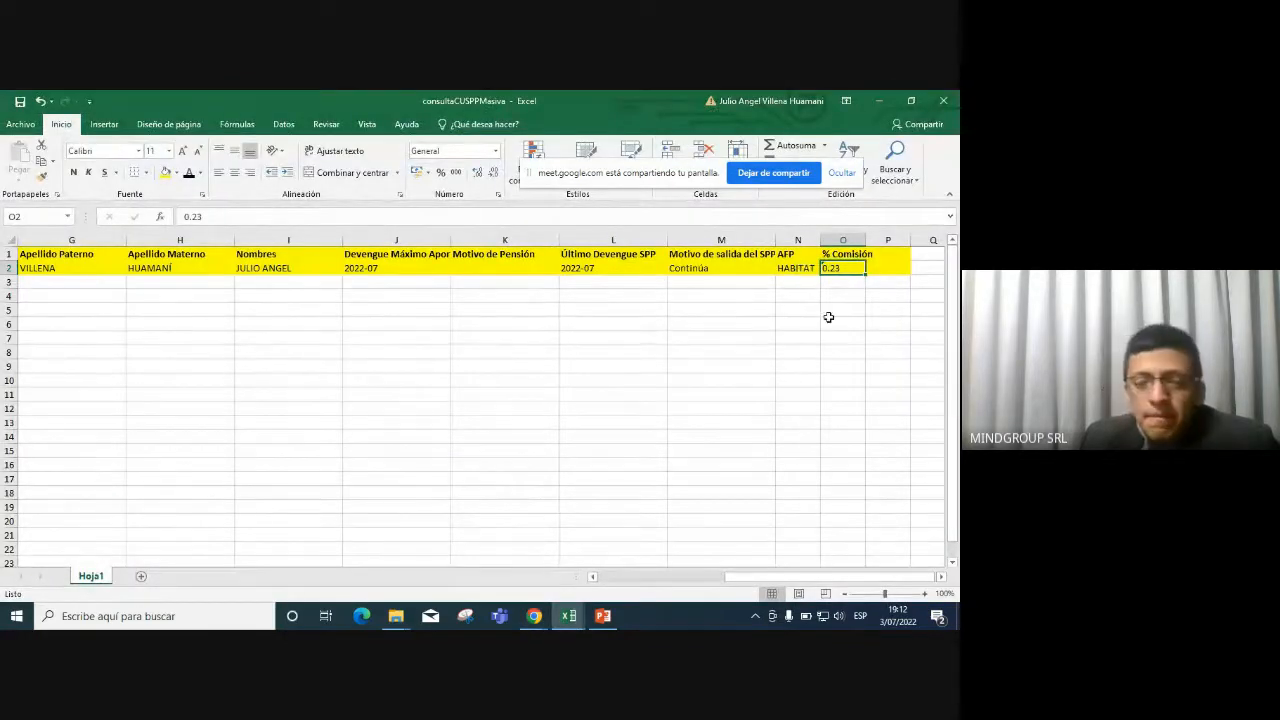
Close consultaCUSPPMasiva and Planilla_Unica_Ejemplo AFP without saving.
click(822, 318)
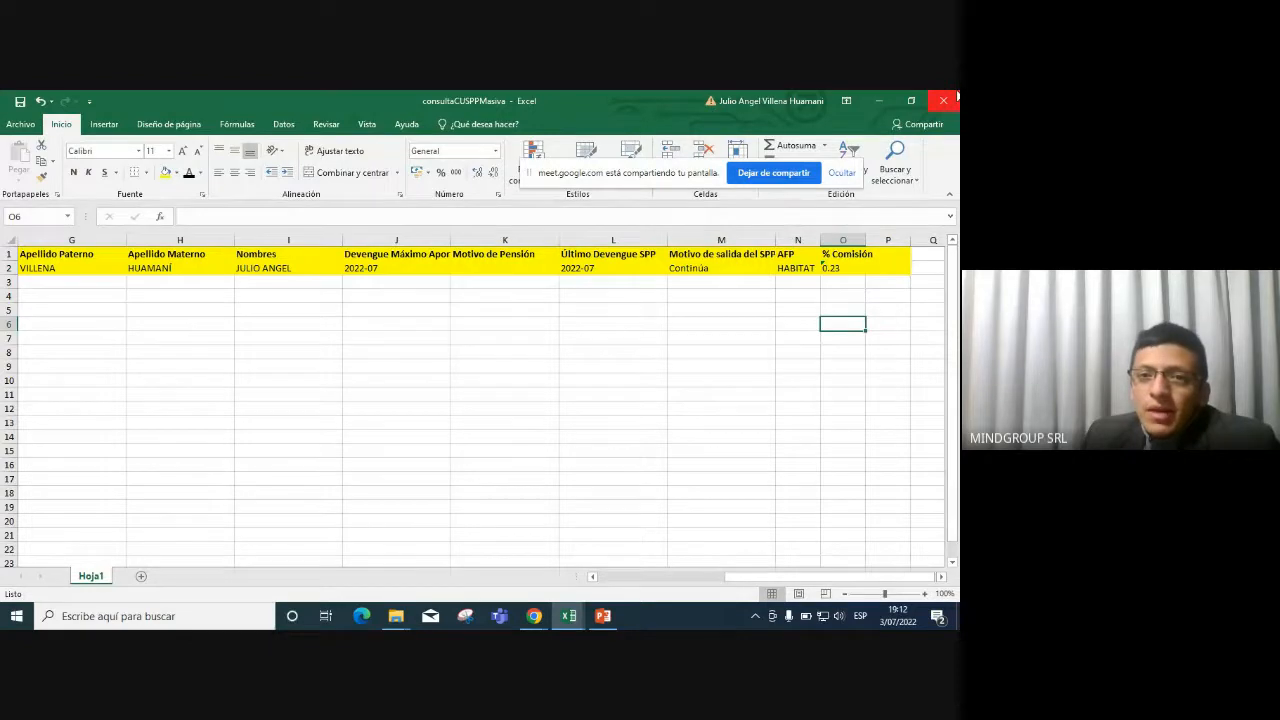
click(944, 100)
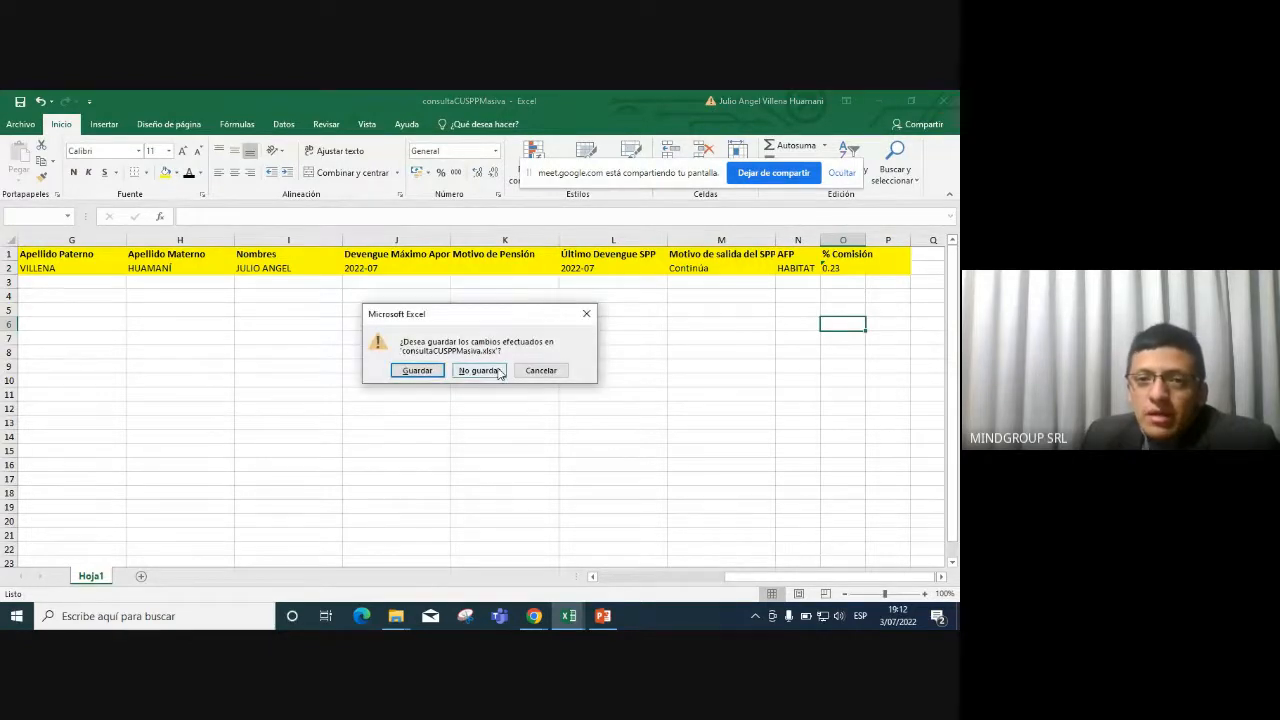
click(490, 369)
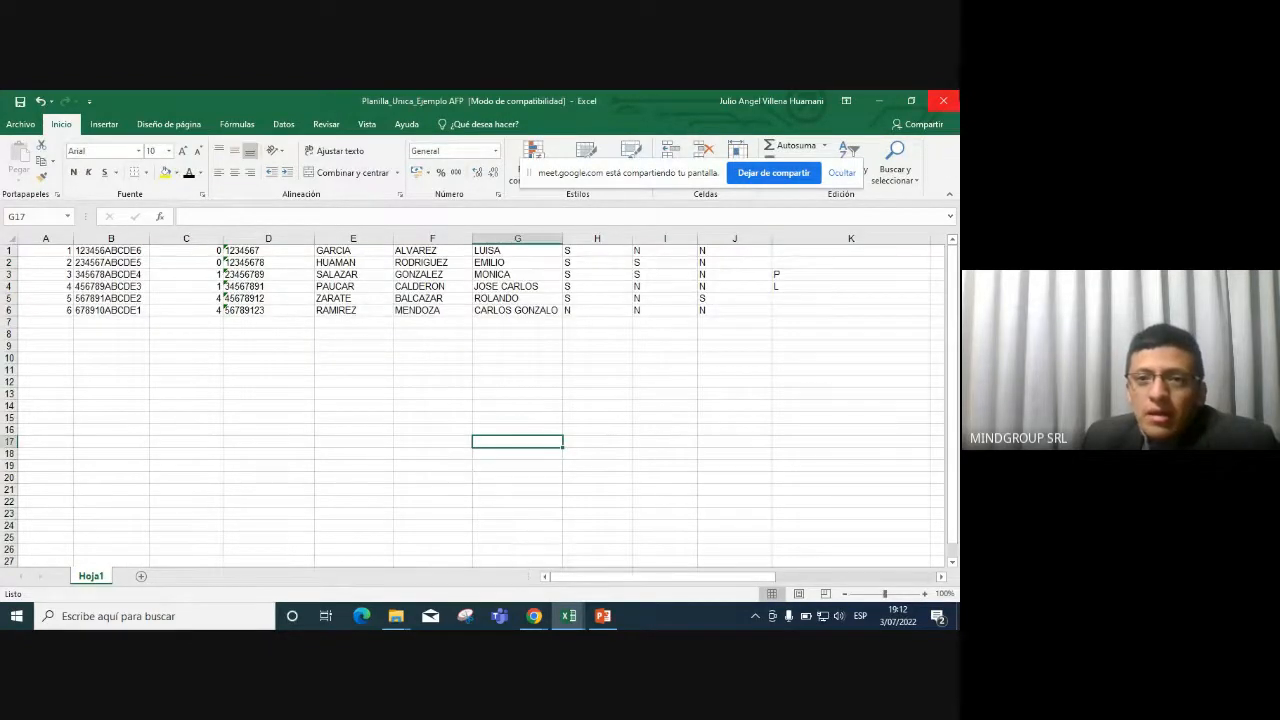
click(944, 100)
click(480, 381)
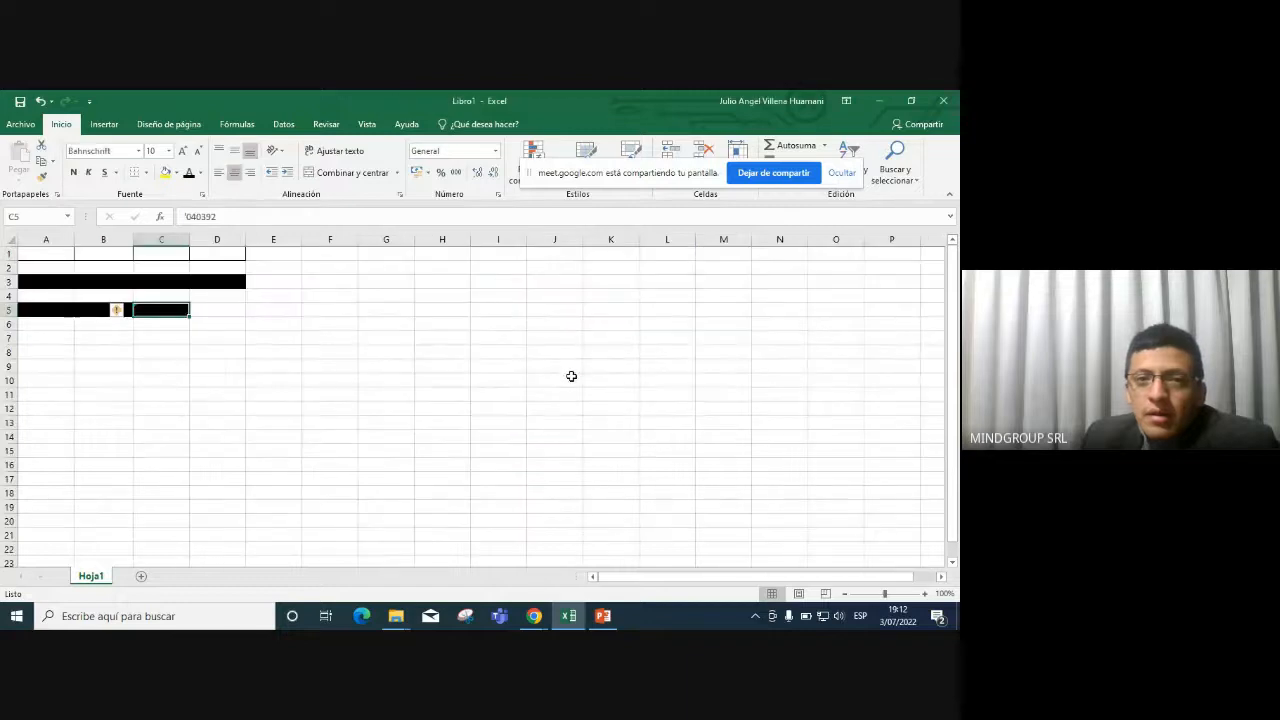
Minimize Chrome and bring the SESION 10 folder window forward in File Explorer.
click(572, 366)
key(alt+Tab)
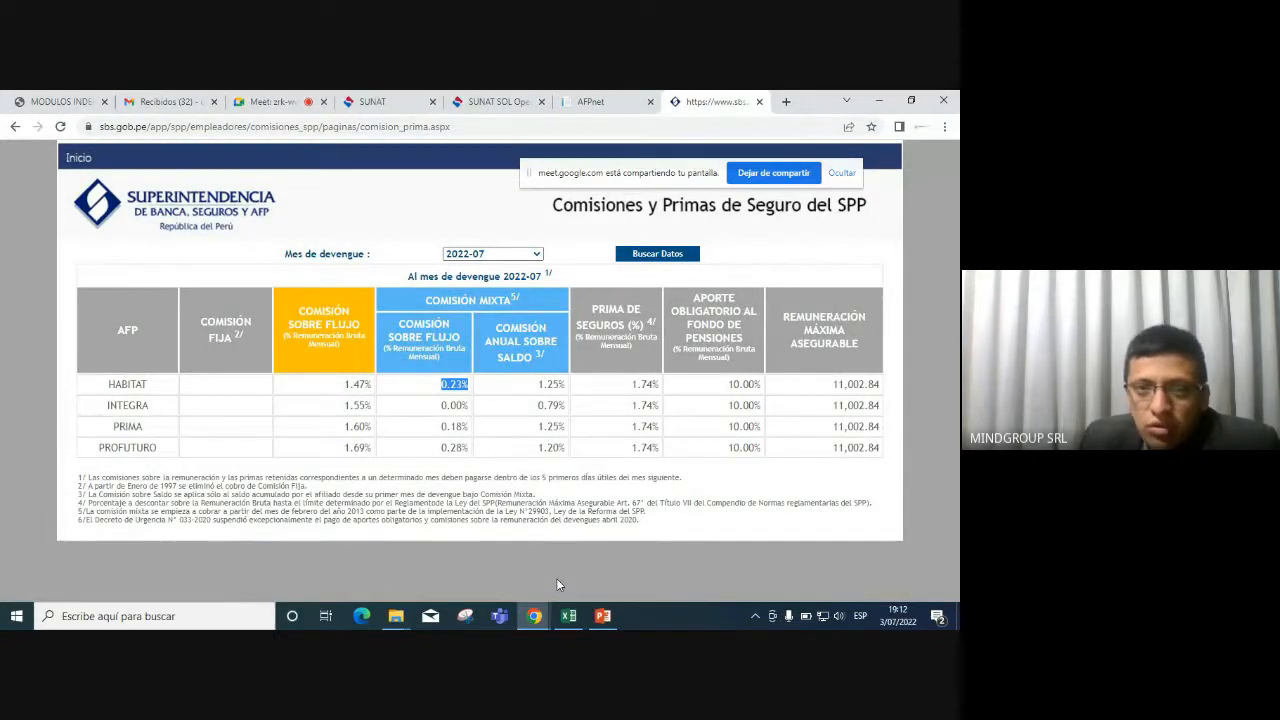
mouse_move(534, 616)
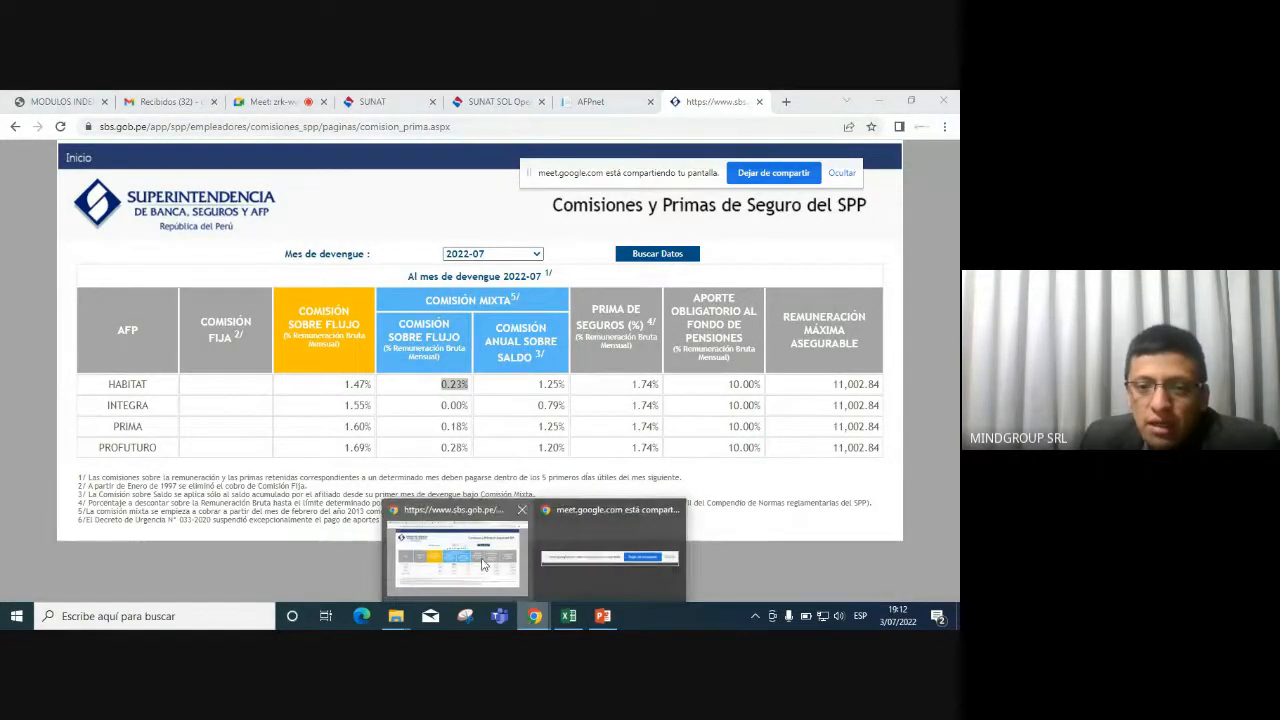
click(585, 528)
click(262, 101)
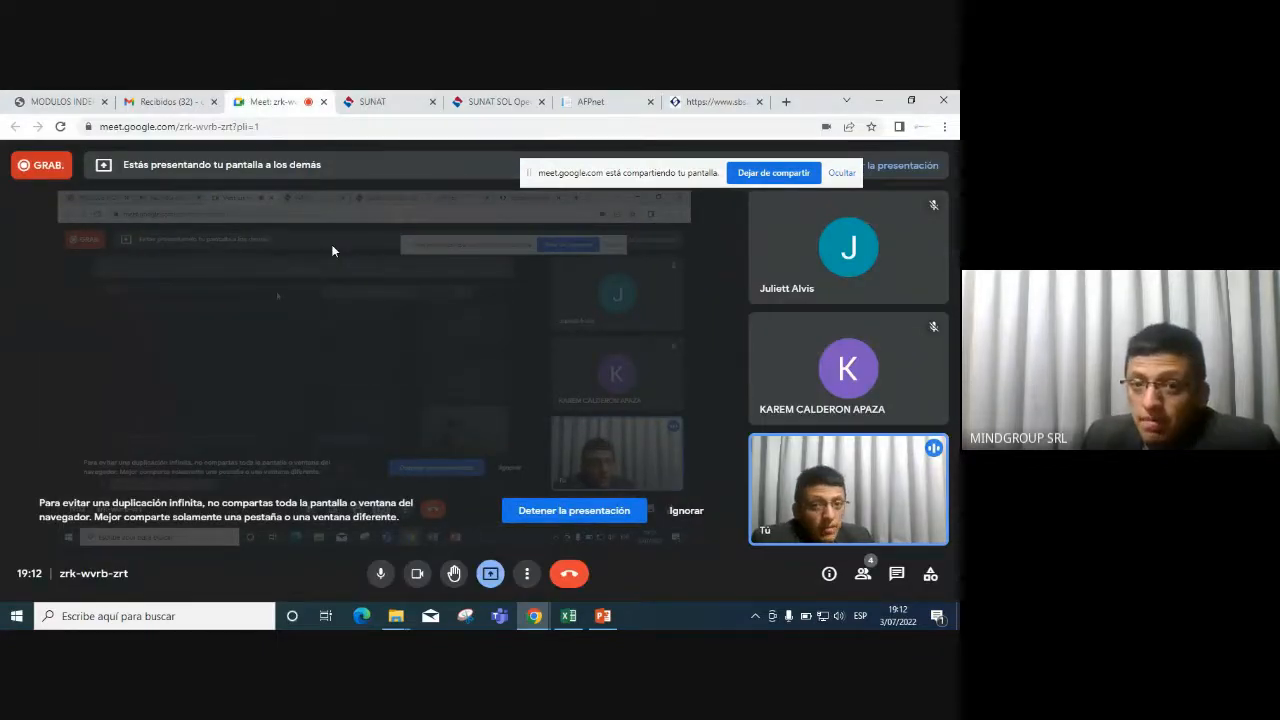
click(879, 101)
click(565, 372)
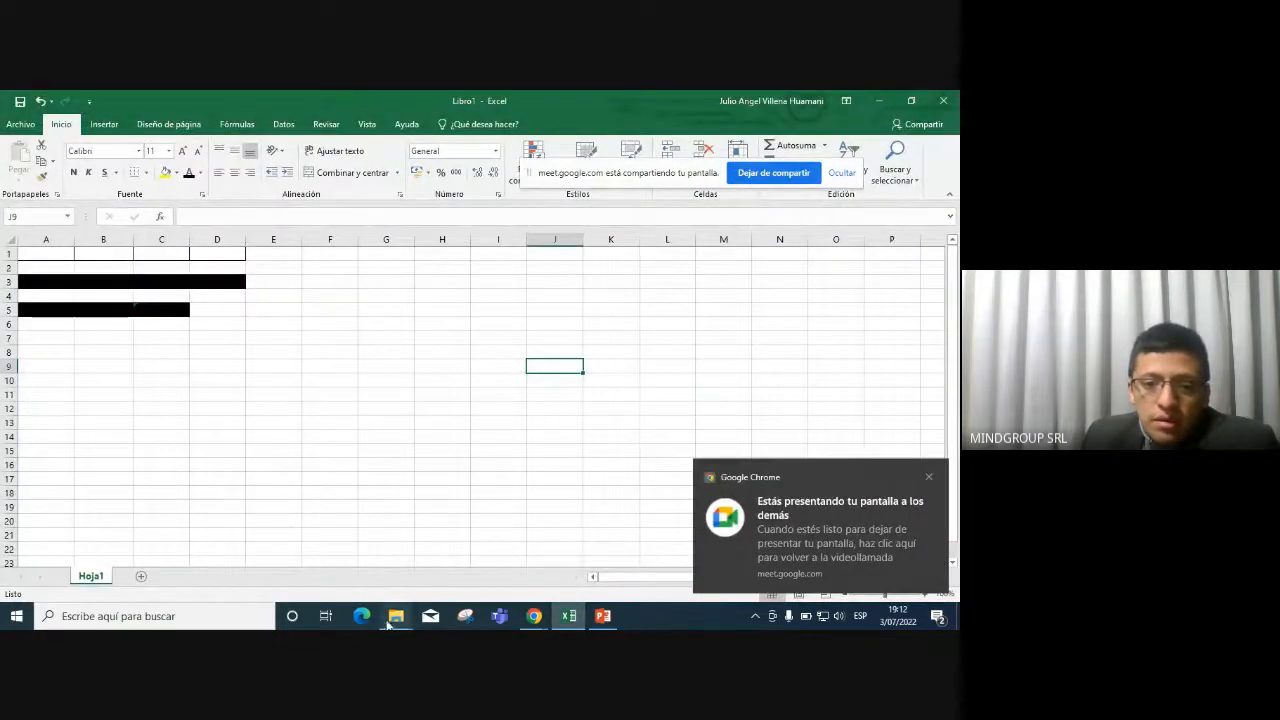
mouse_move(396, 616)
mouse_move(378, 545)
click(270, 545)
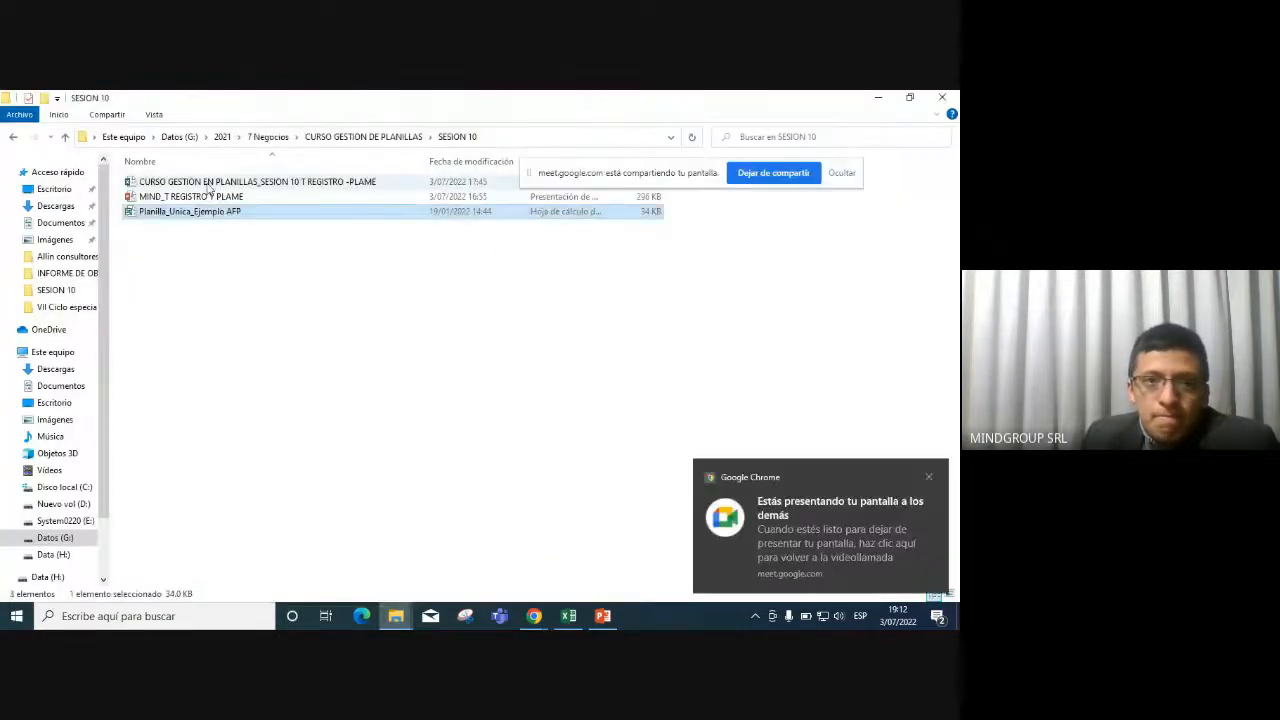
Open the payroll course workbook and switch to its PLANILLA payroll sheet.
click(208, 187)
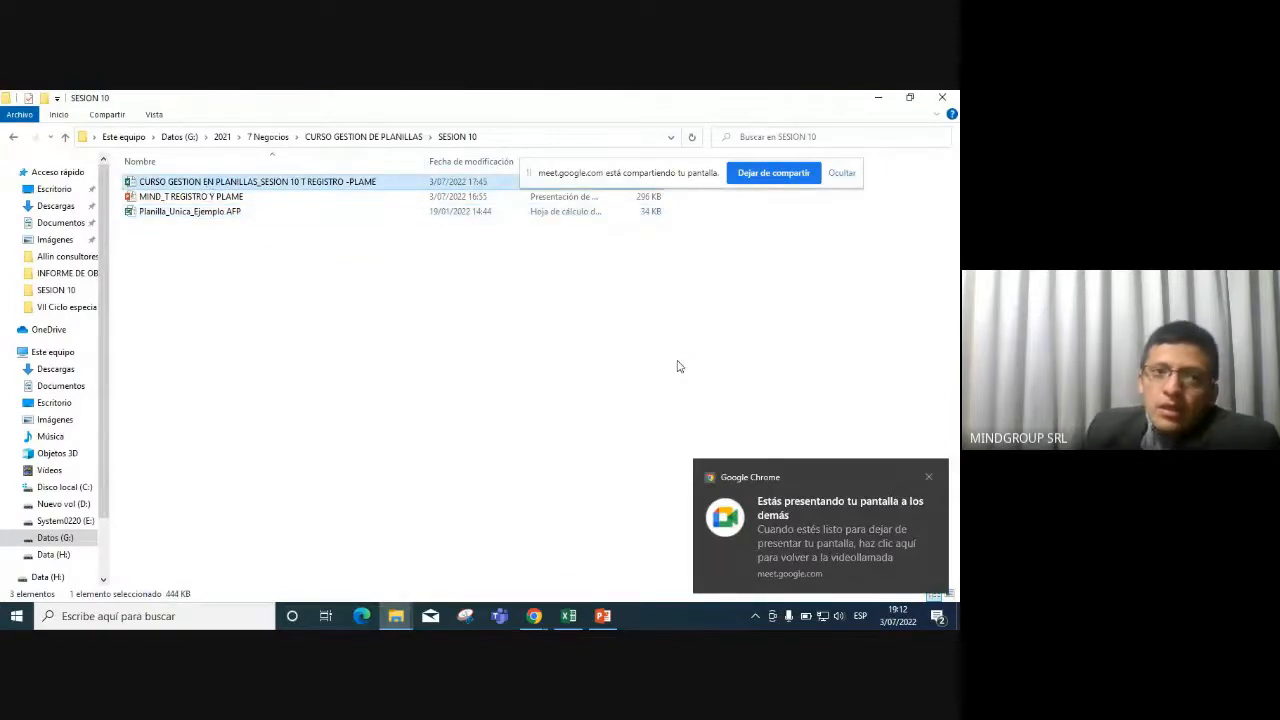
key(alt+Tab)
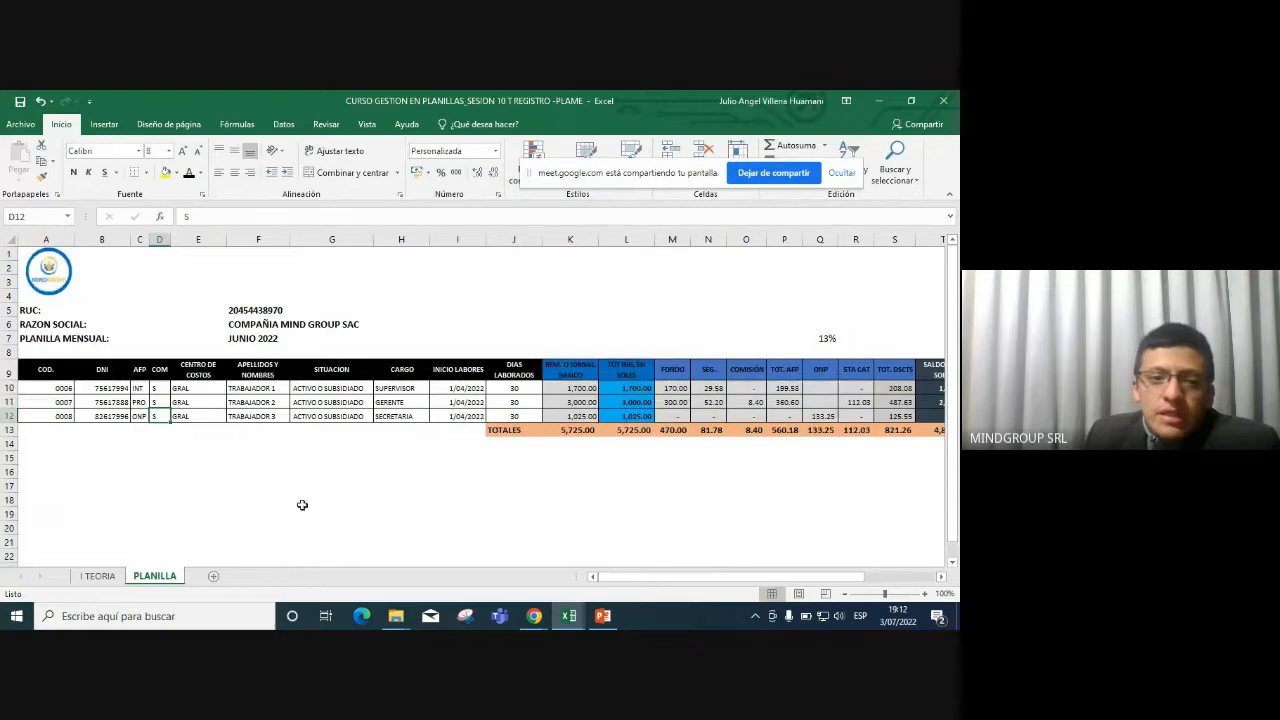
click(99, 576)
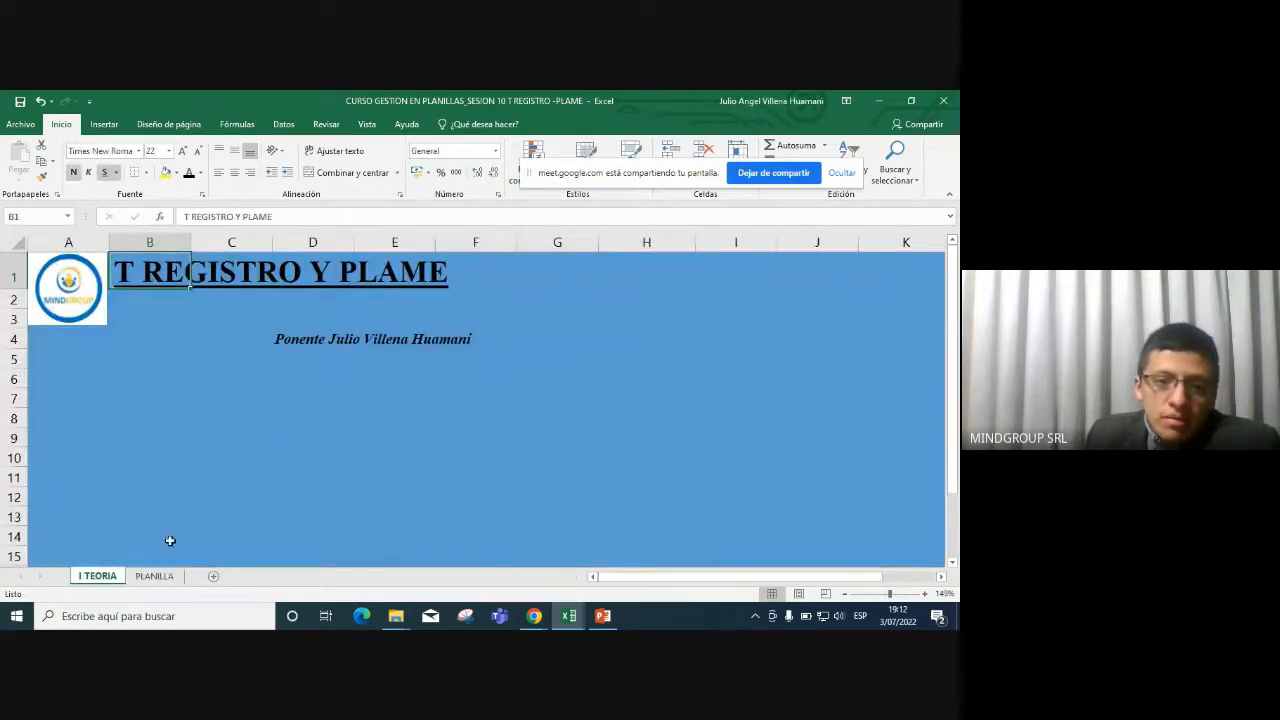
click(153, 577)
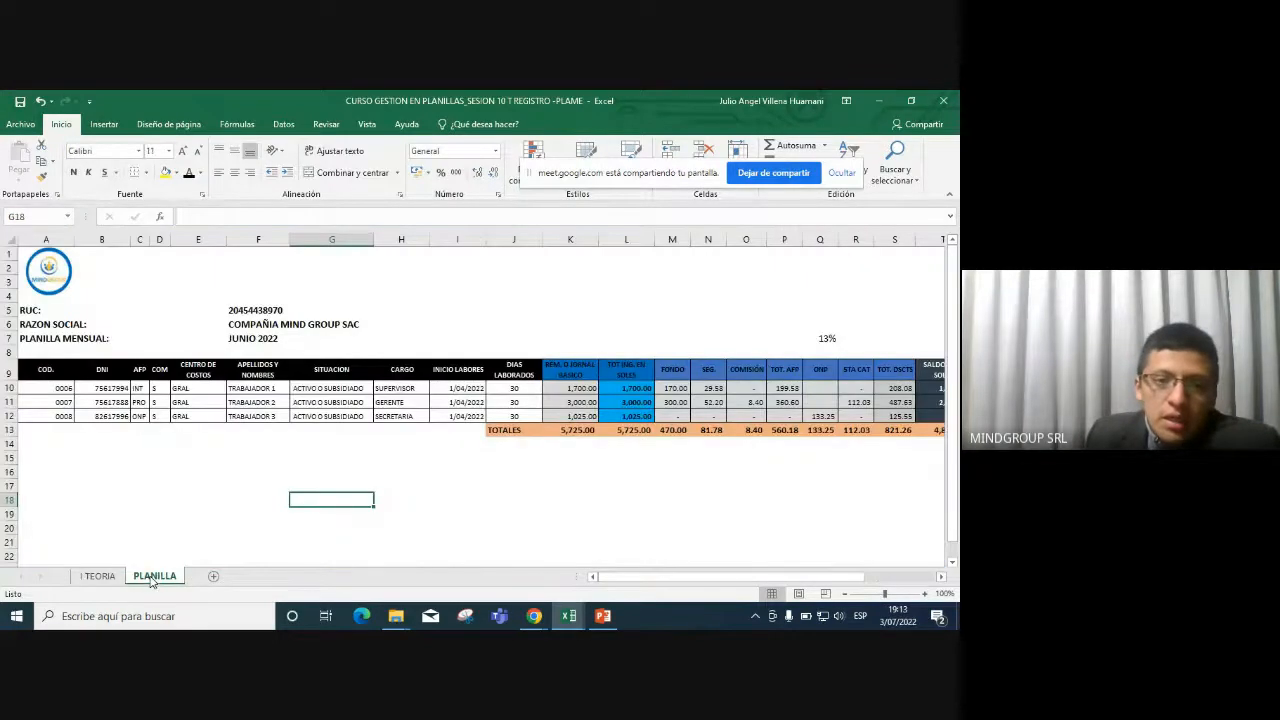
Review the JUNIO 2022 heading and the first worker's position, total income and FONDO amount (170).
click(145, 461)
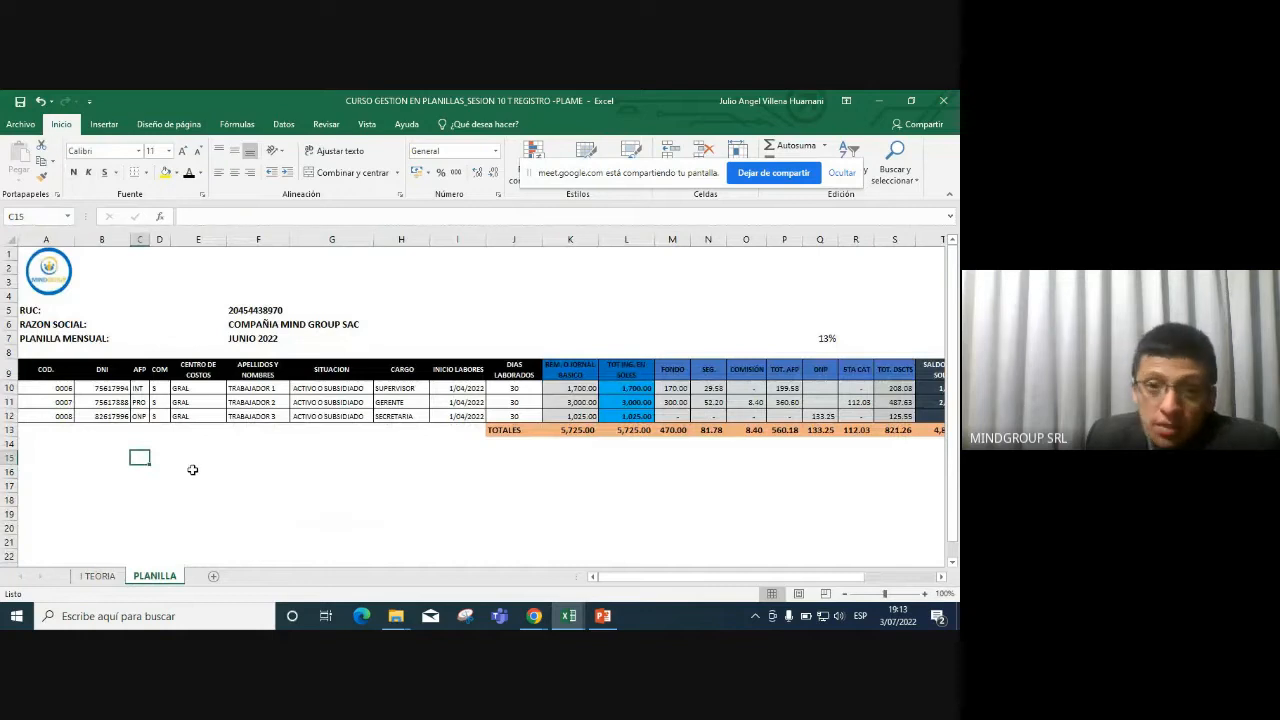
key(Up)
key(Up)
key(Up)
key(Up)
key(Up)
key(Up)
key(Up)
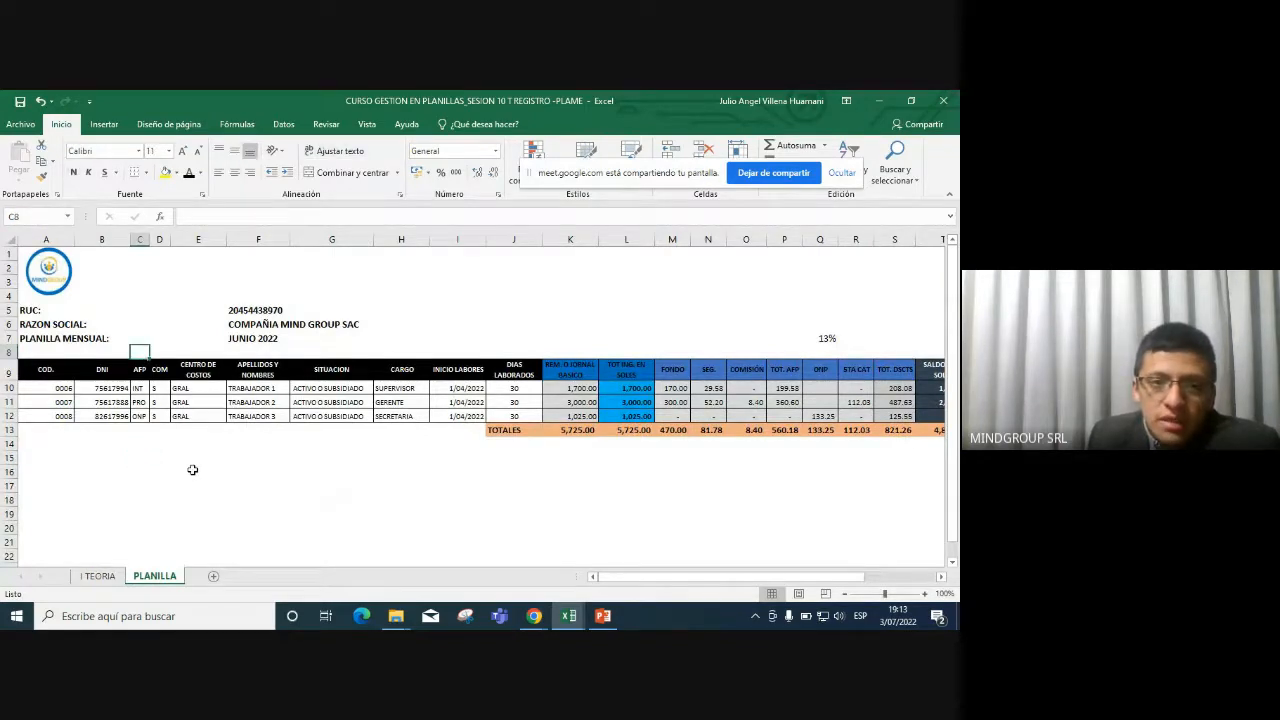
key(Up)
key(Right)
key(Right)
key(Right)
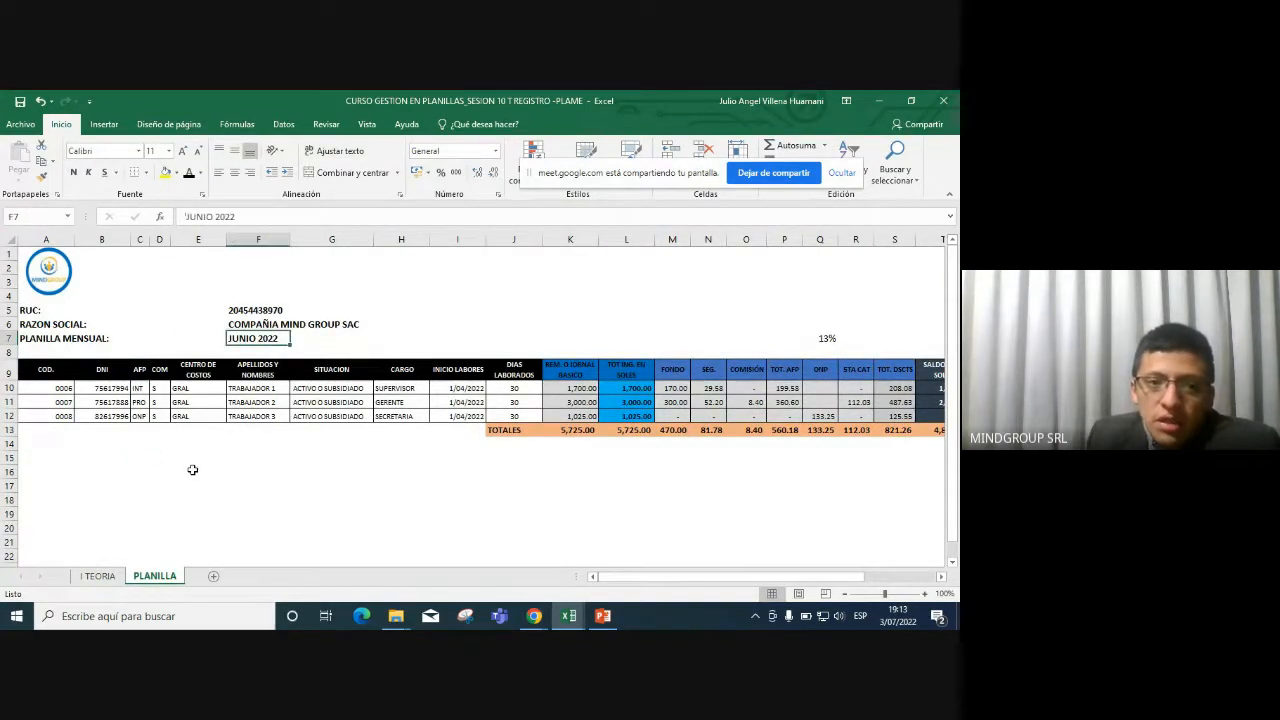
key(Down)
key(Down)
key(Down)
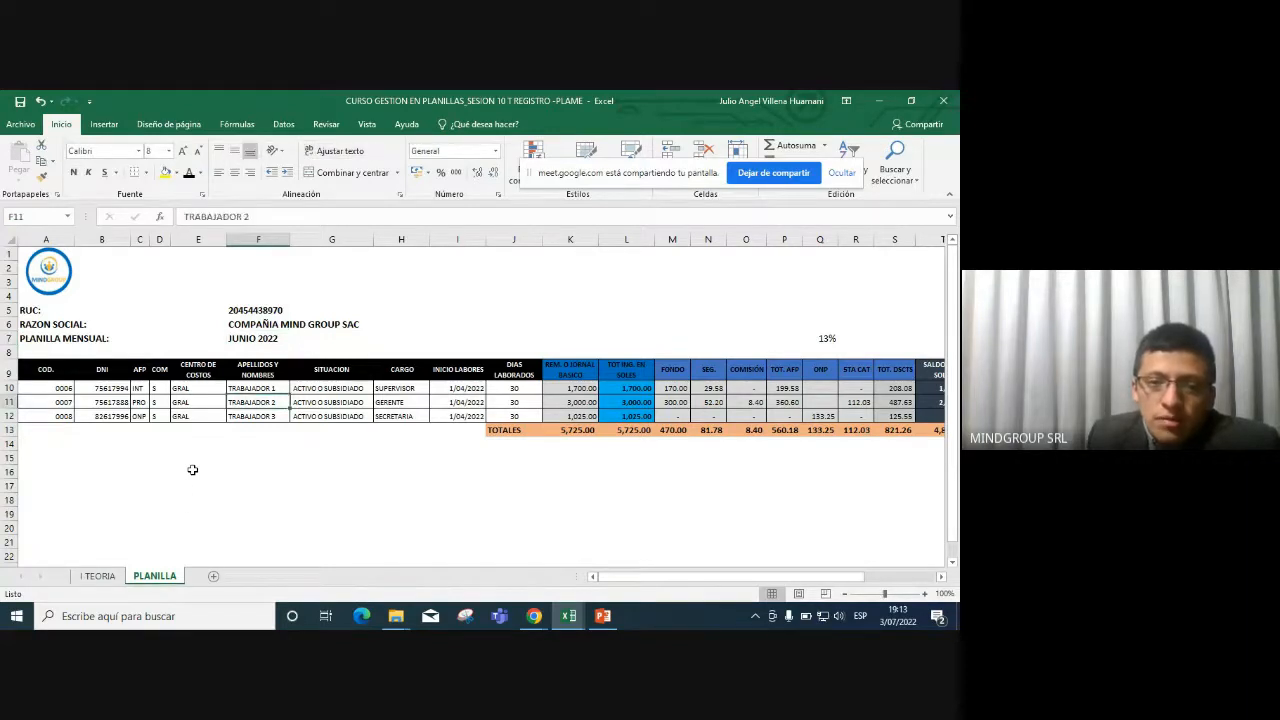
key(Right)
key(Right)
key(Right)
key(Down)
key(Down)
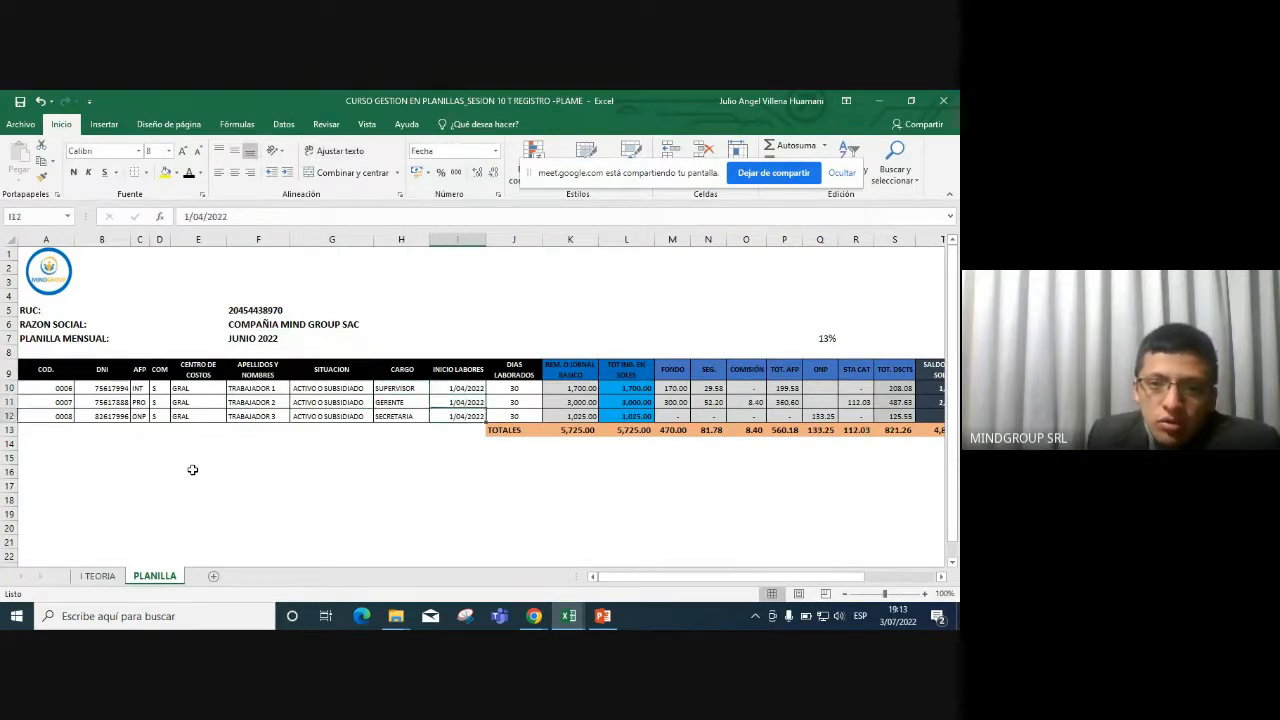
key(Up)
key(Up)
key(Right)
key(Right)
key(Right)
key(Left)
key(Down)
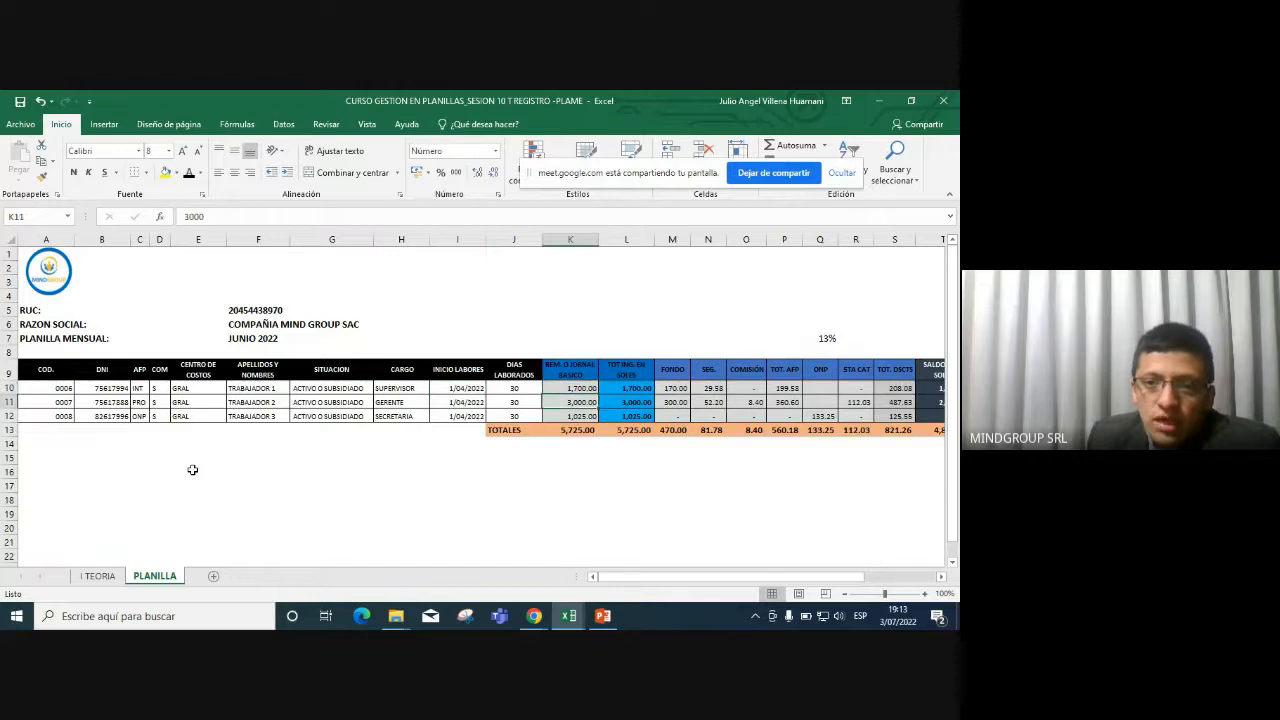
key(Right)
key(Up)
key(Right)
Check the first worker's ONP and COMISION, then the second worker's deductions (487.63), STA CAT (112.03) and net pay (2512.37).
key(Right)
key(Right)
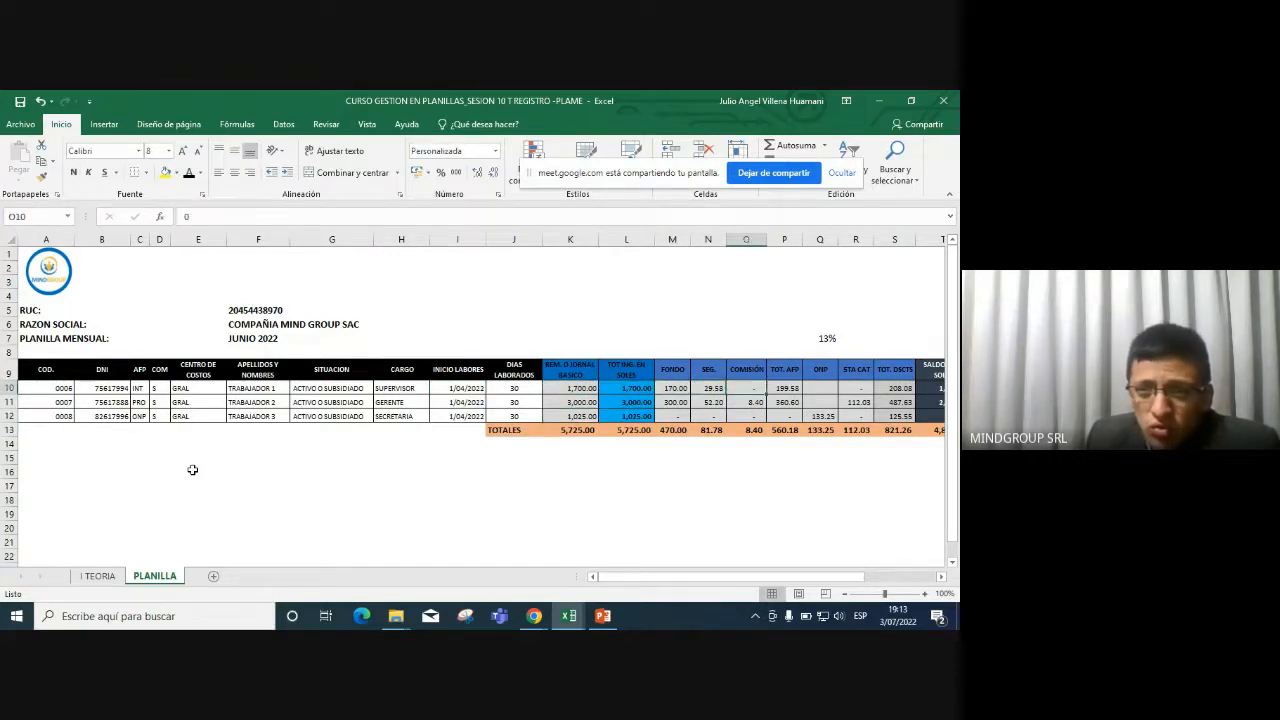
key(Left)
key(Left)
key(Right)
key(Right)
key(Right)
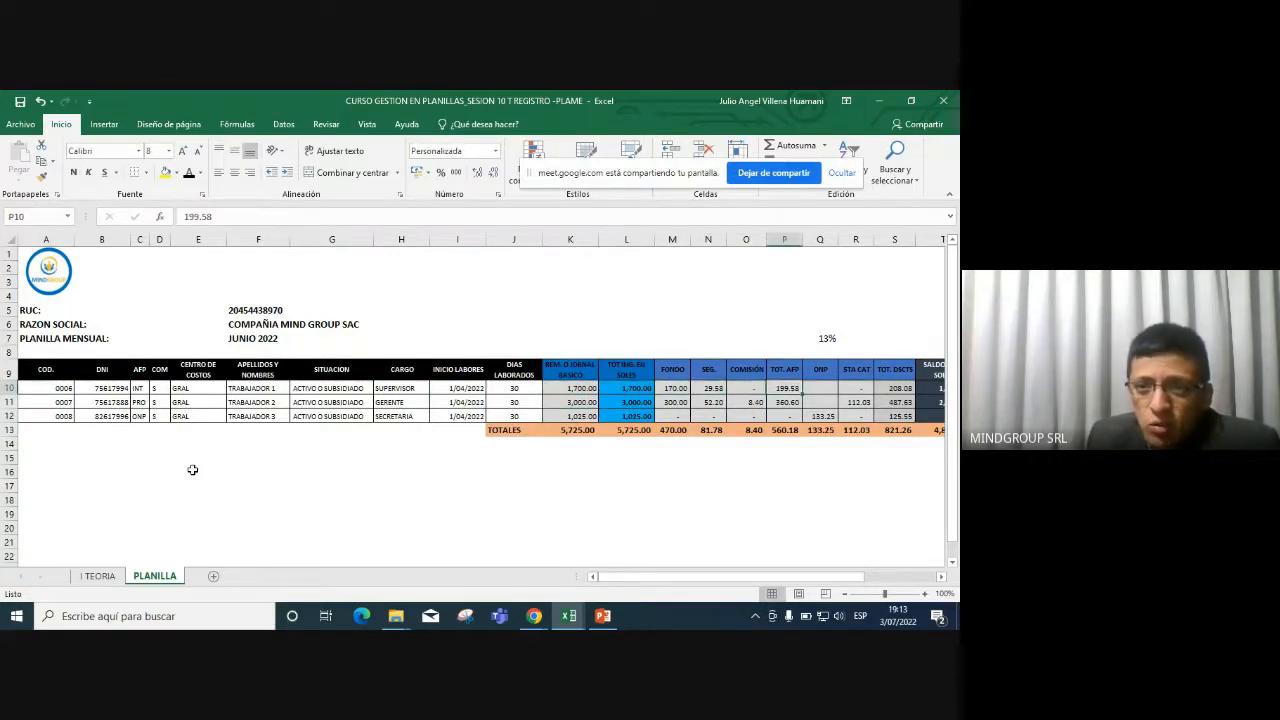
key(Right)
key(Right)
key(Left)
key(Down)
key(Down)
key(Right)
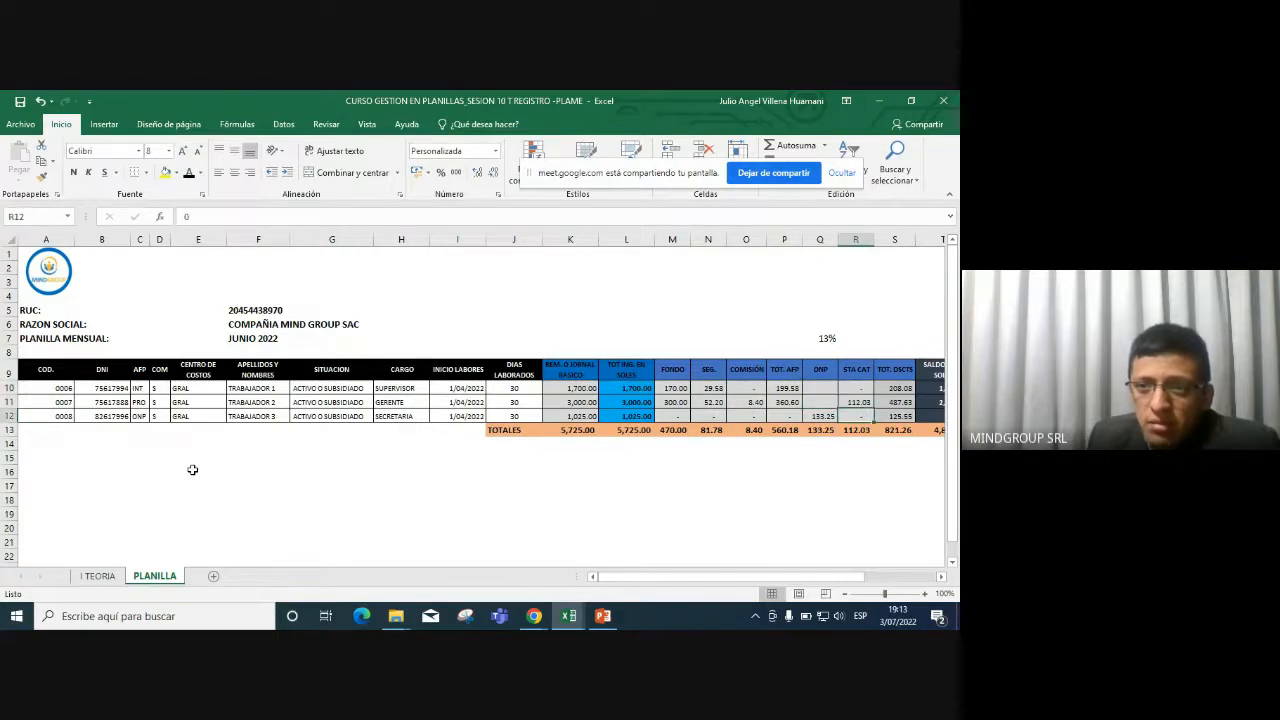
key(Right)
key(Up)
key(Left)
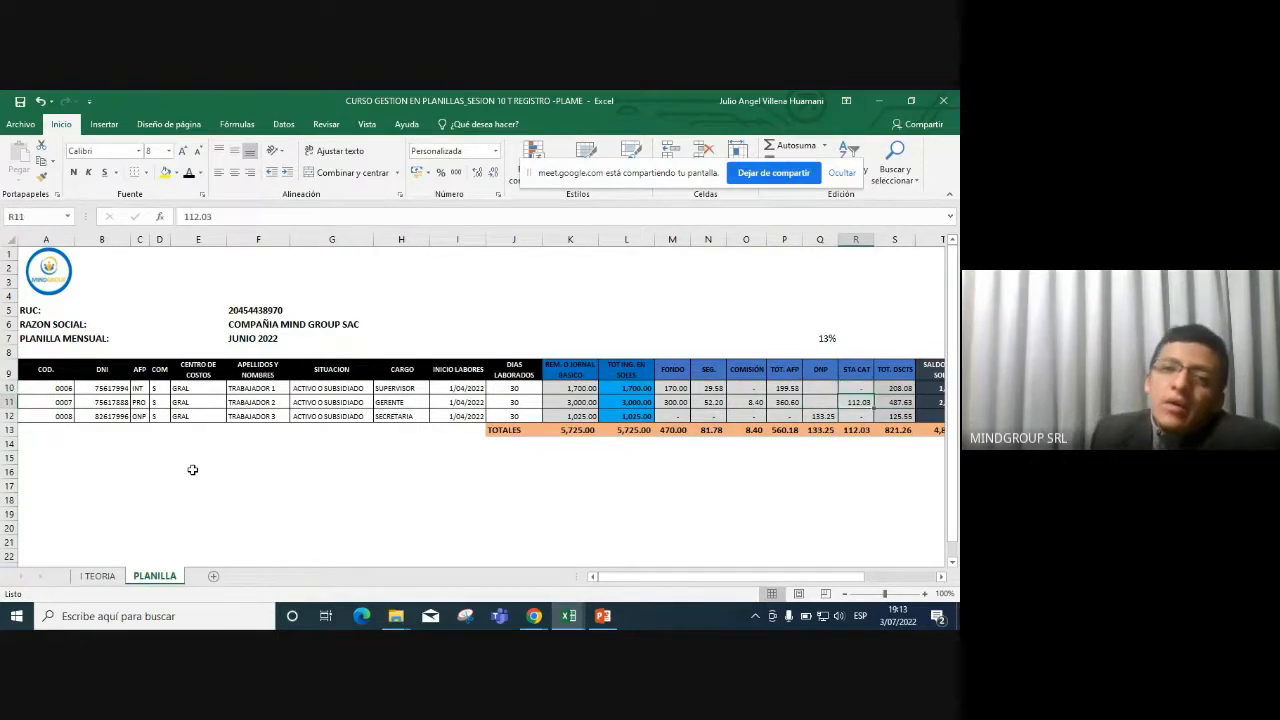
key(Right)
key(Right)
key(Right)
key(Right)
key(Right)
key(Right)
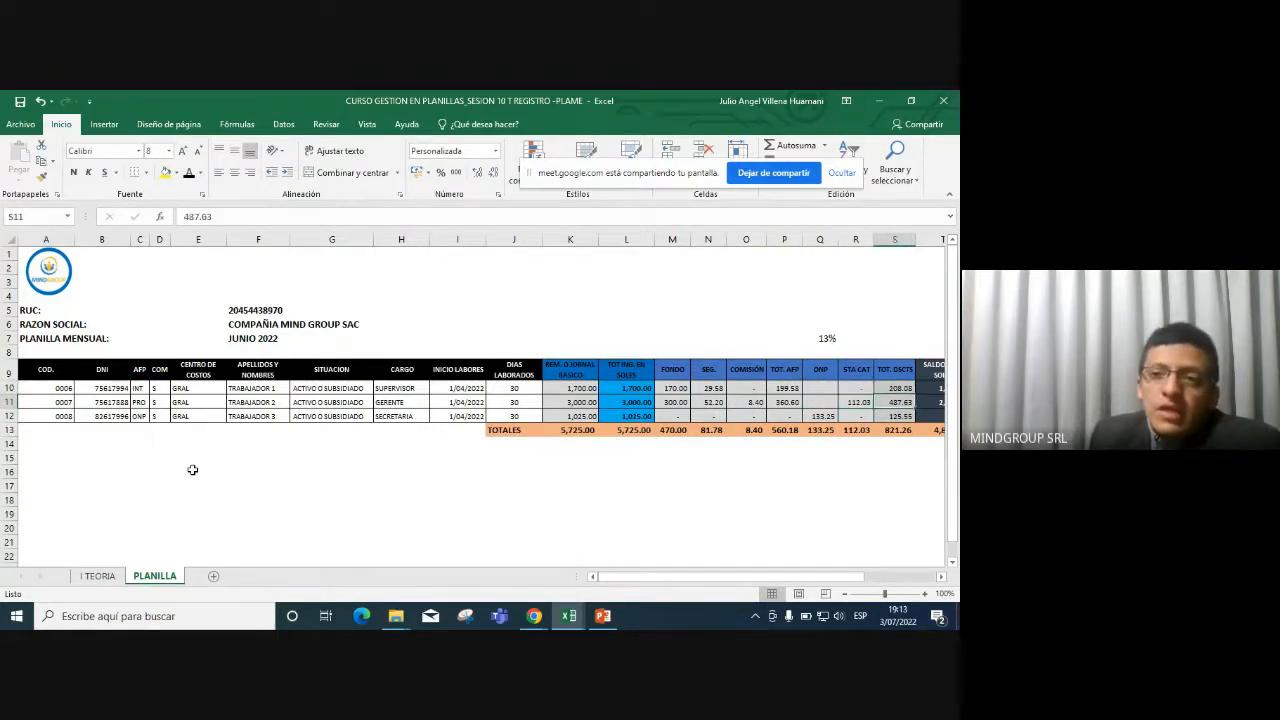
key(Left)
key(Left)
key(Left)
key(Left)
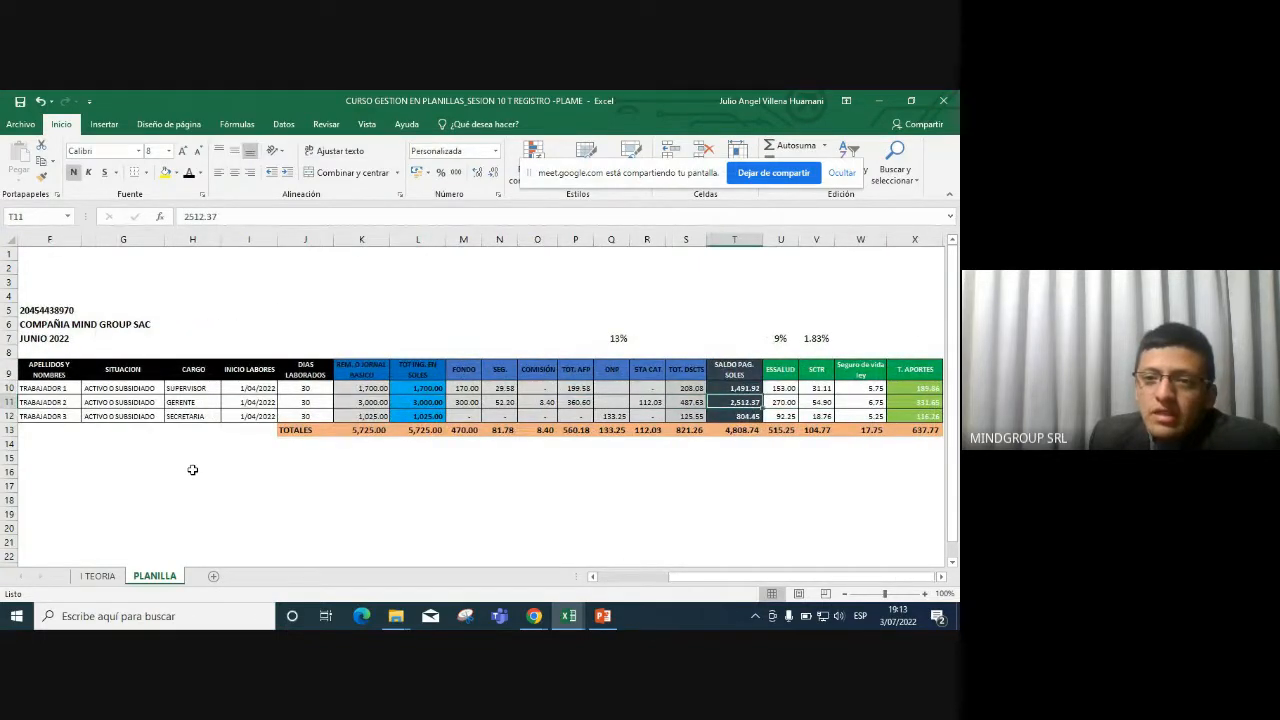
key(Left)
key(Up)
key(Up)
key(Right)
key(Down)
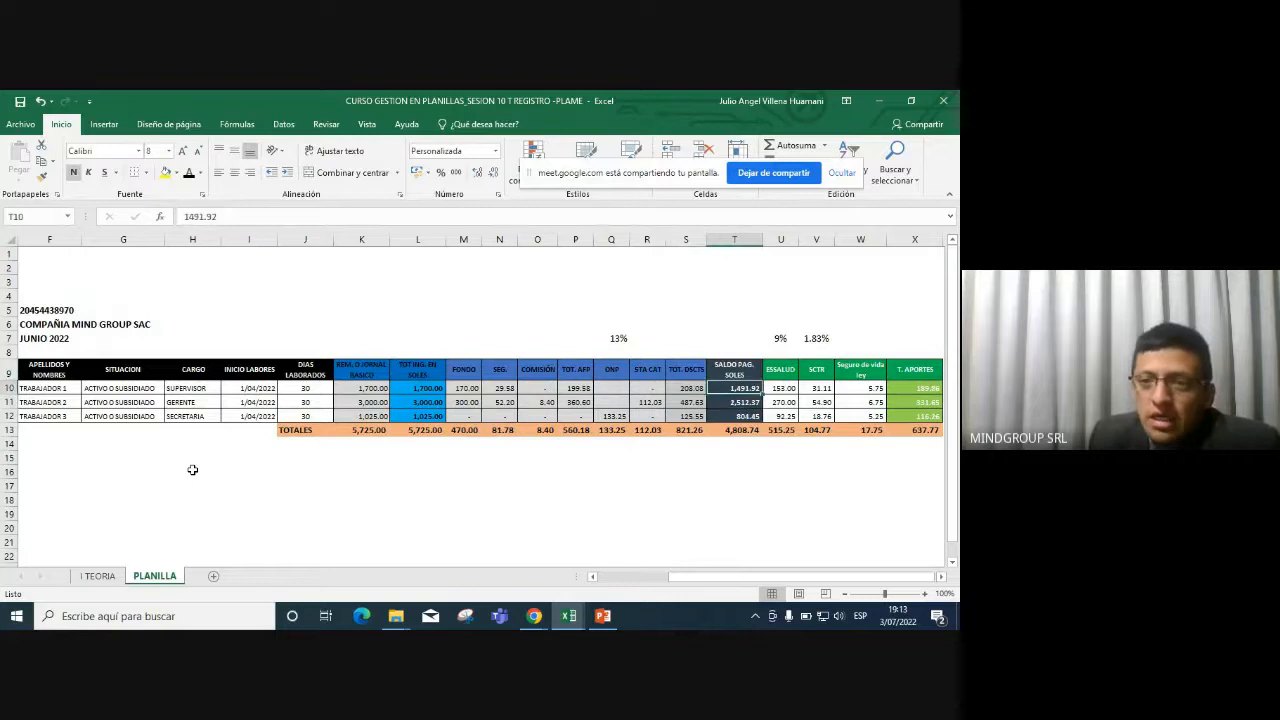
key(Up)
key(Down)
key(Down)
key(Down)
key(Up)
key(Up)
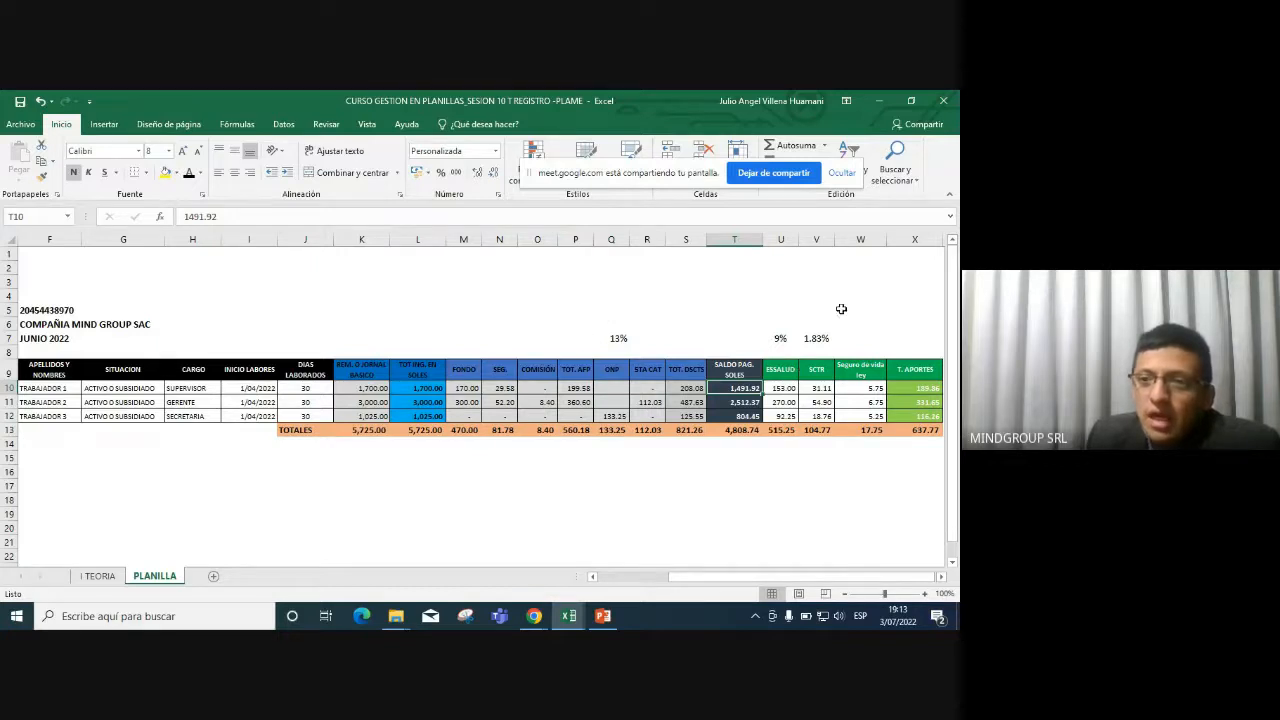
key(Right)
key(Right)
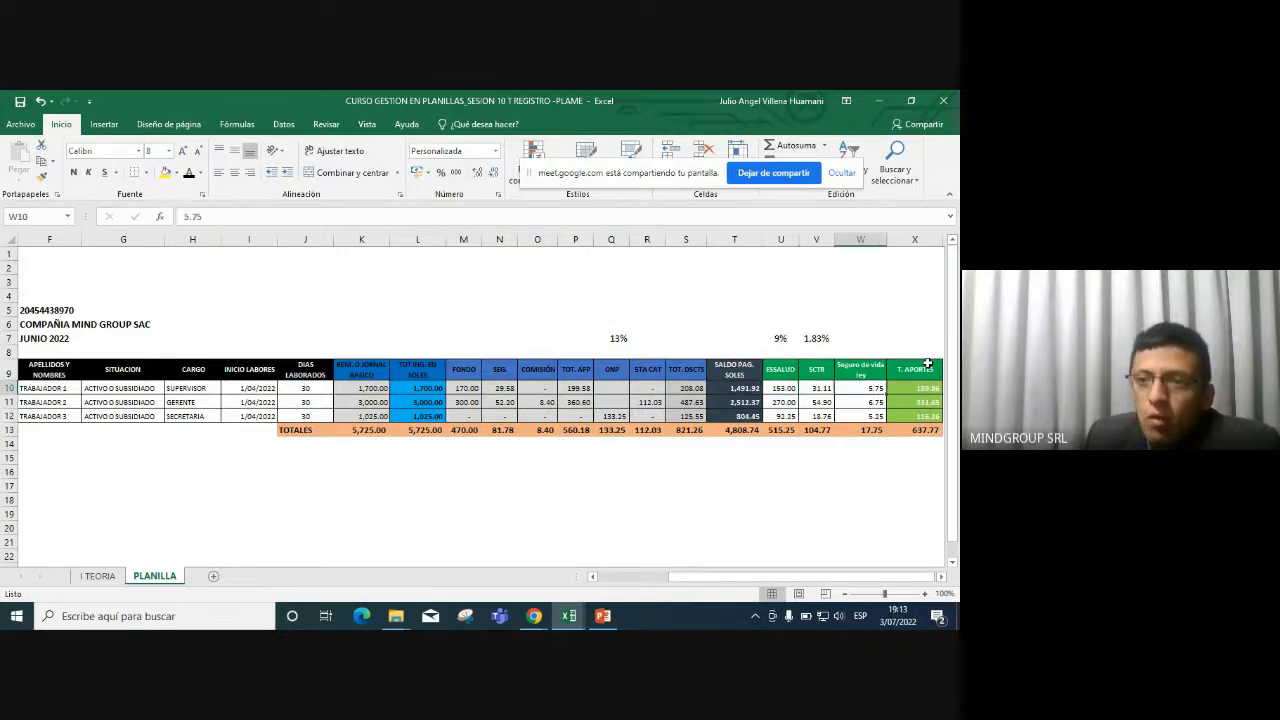
scroll(928, 363, right, 3)
key(Left)
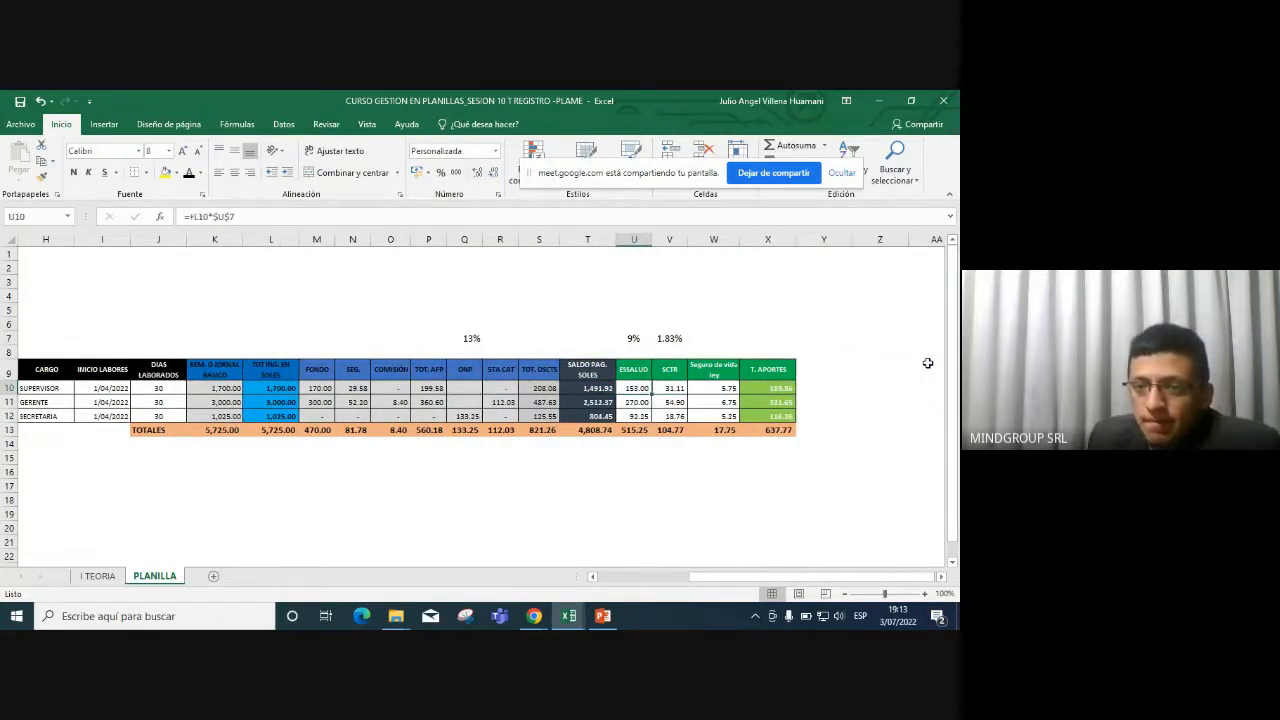
key(Right)
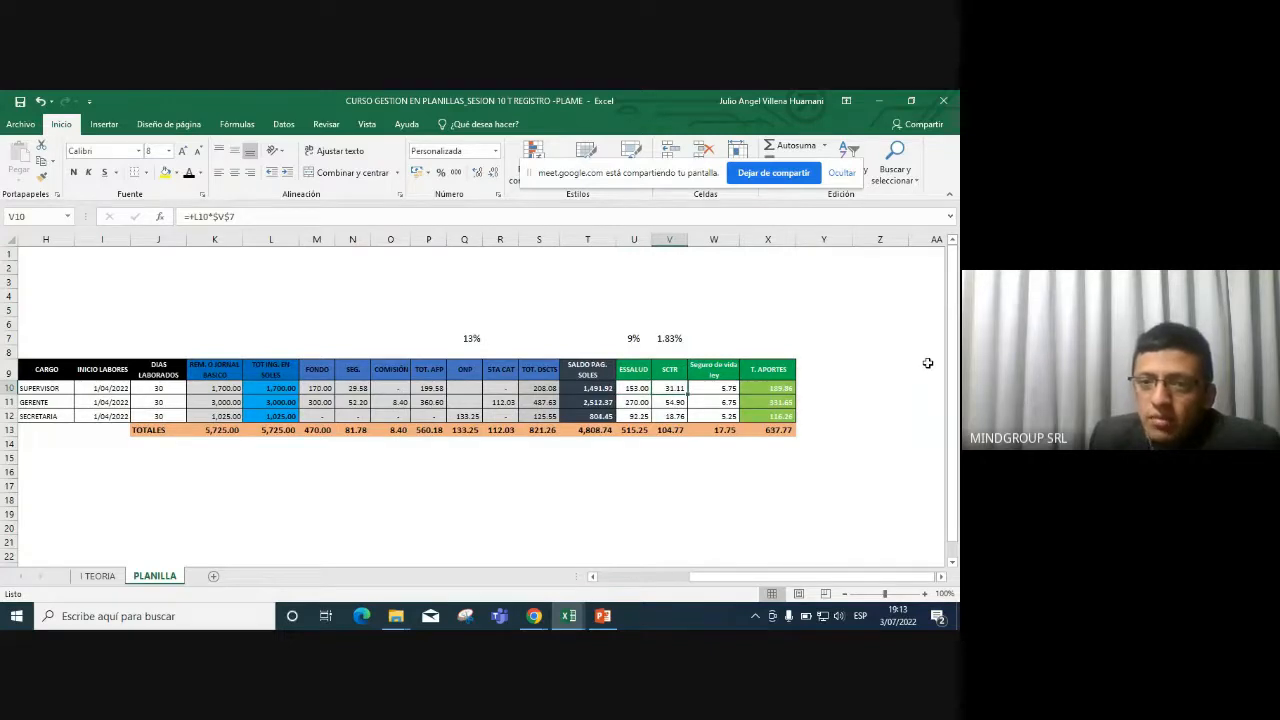
key(Right)
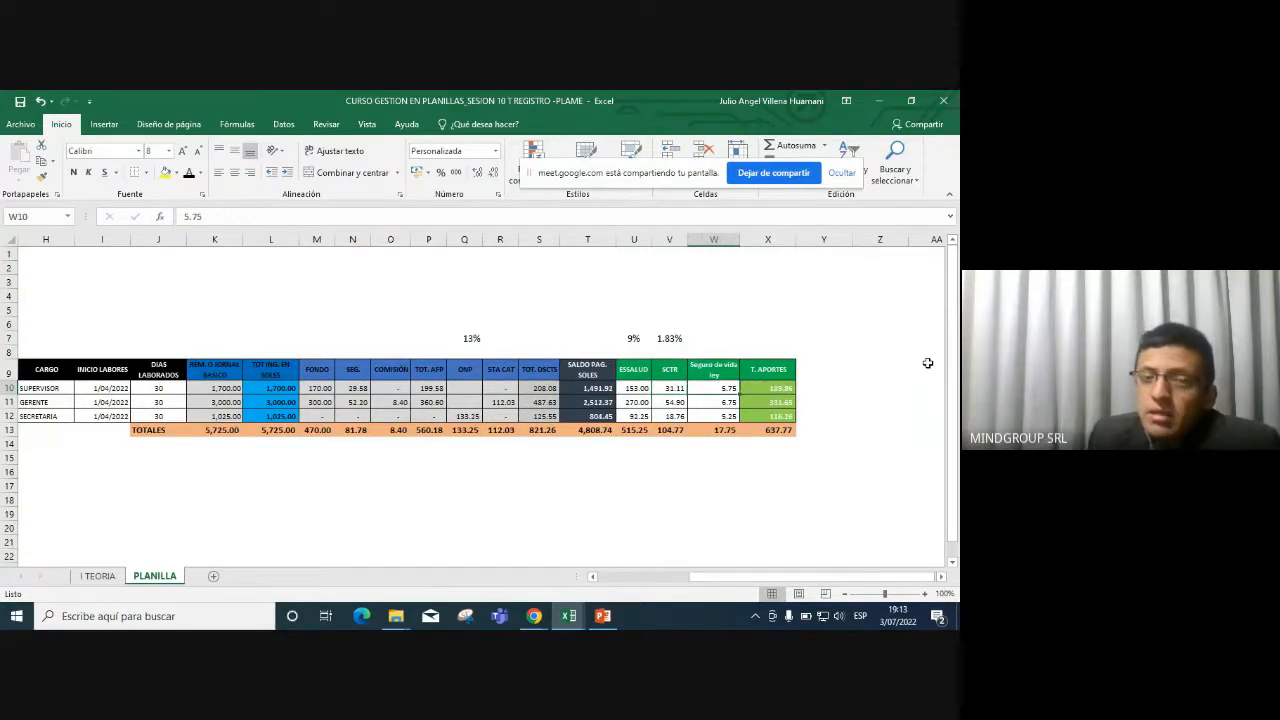
key(Right)
key(Left)
key(Left)
key(Left)
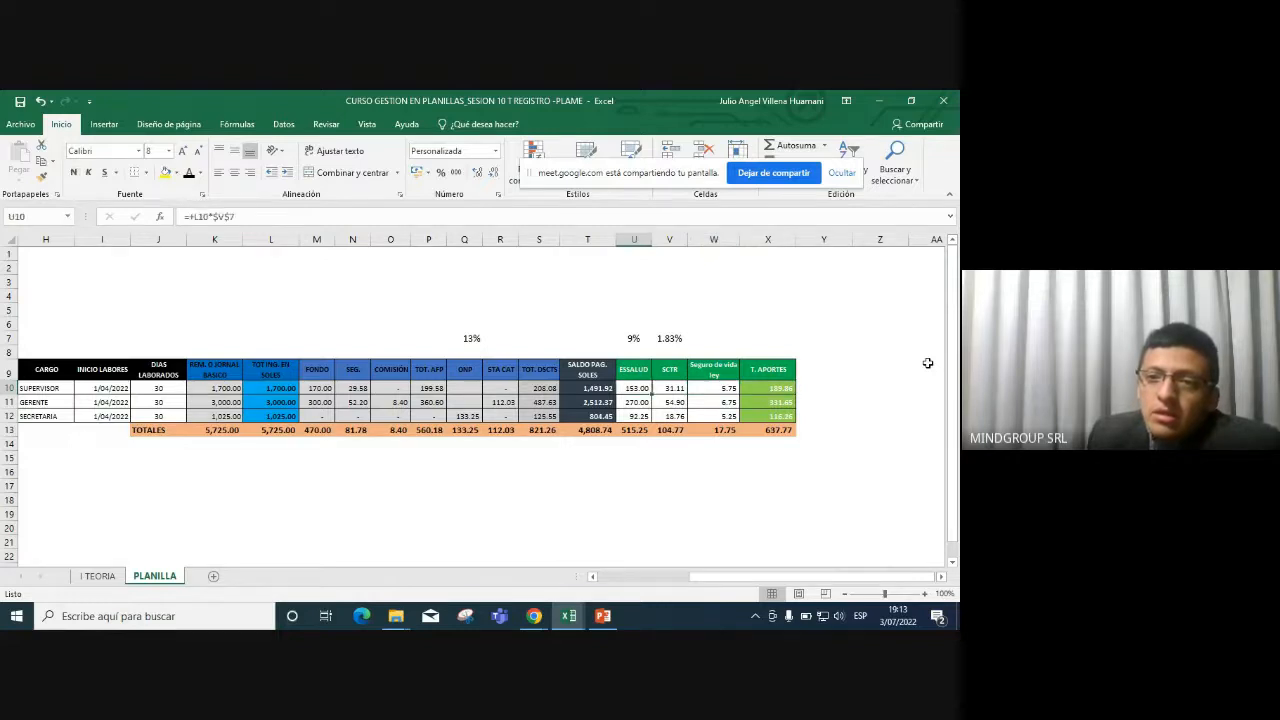
key(Right)
key(Left)
key(Left)
key(Left)
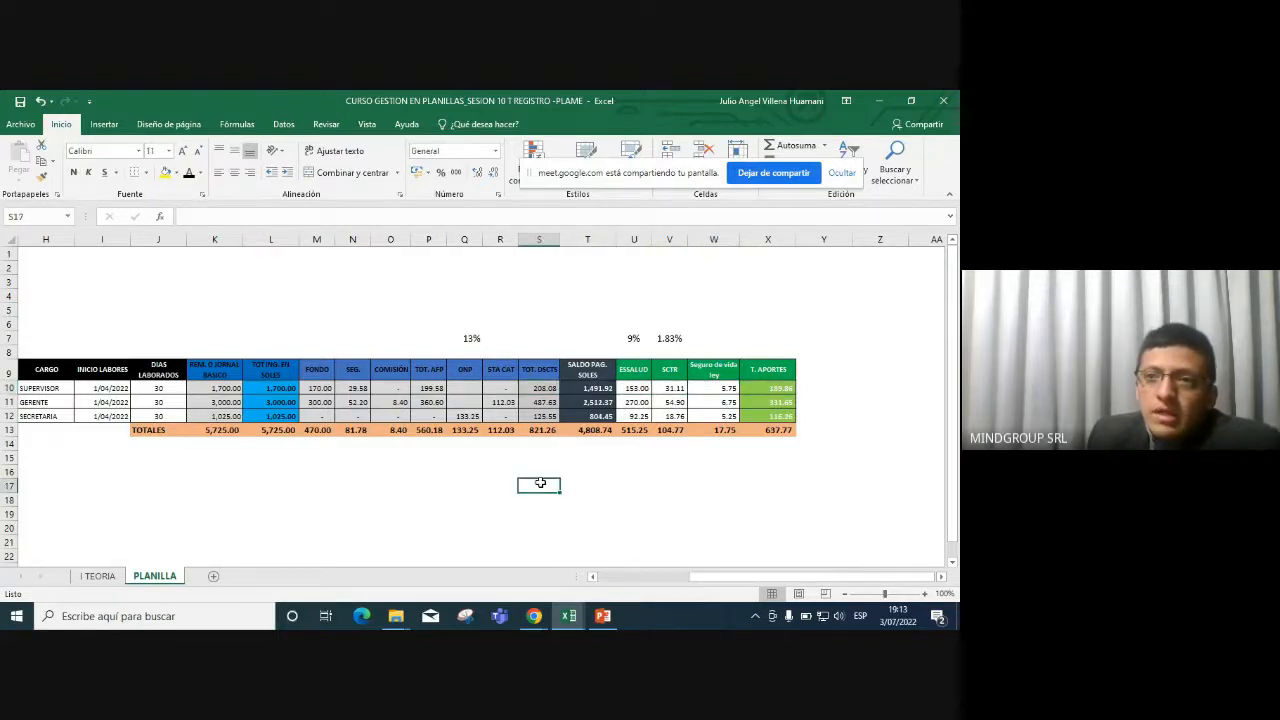
Minimize the payroll workbook and the remaining folder windows down to the desktop.
click(887, 100)
click(887, 100)
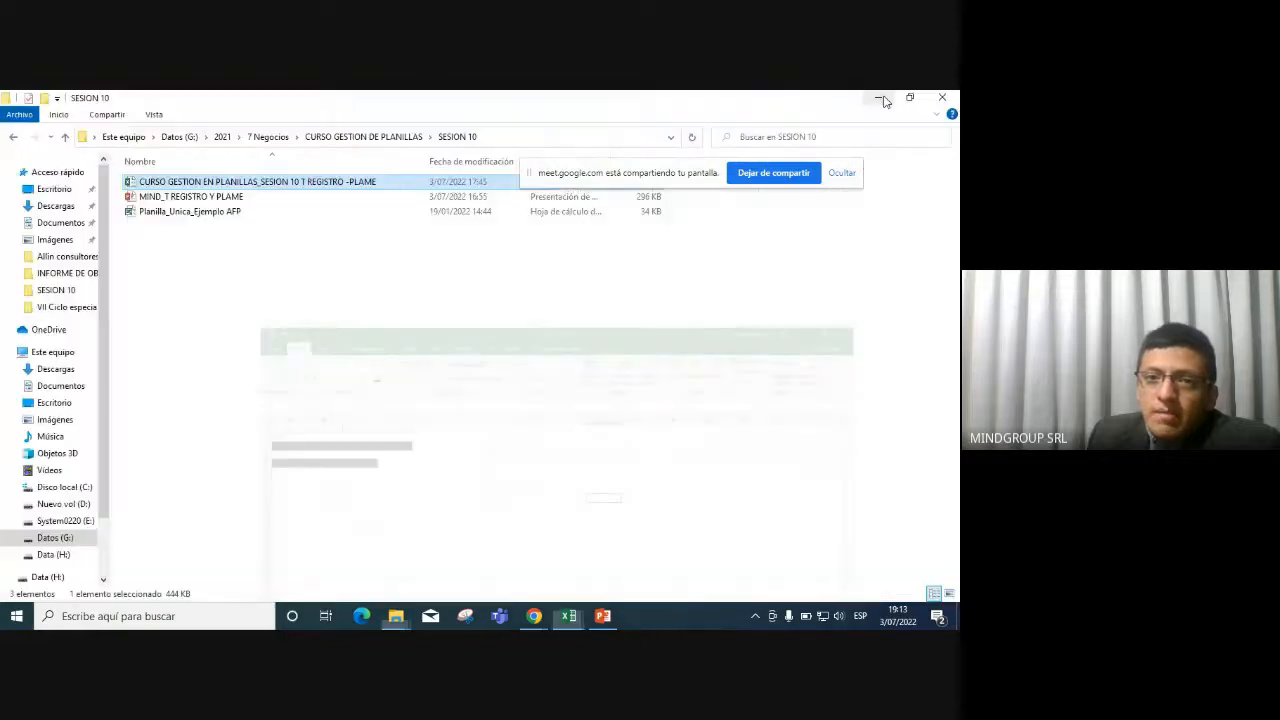
click(883, 97)
click(883, 97)
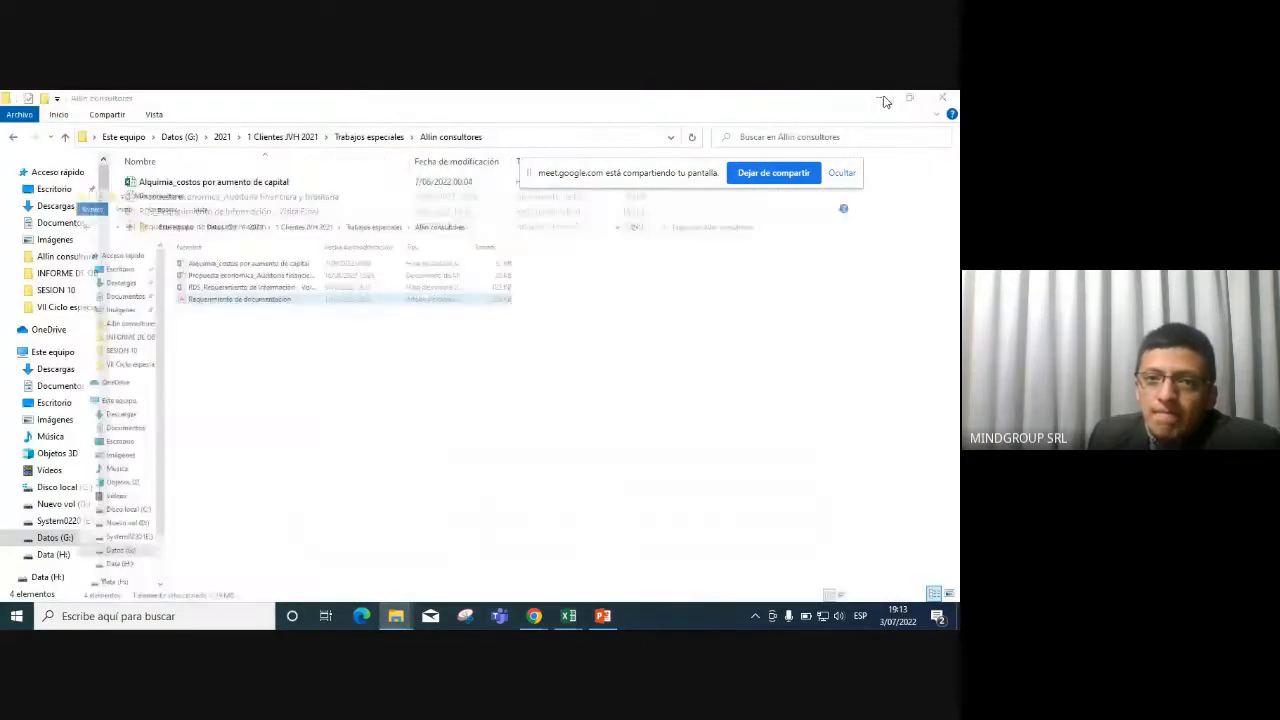
click(883, 97)
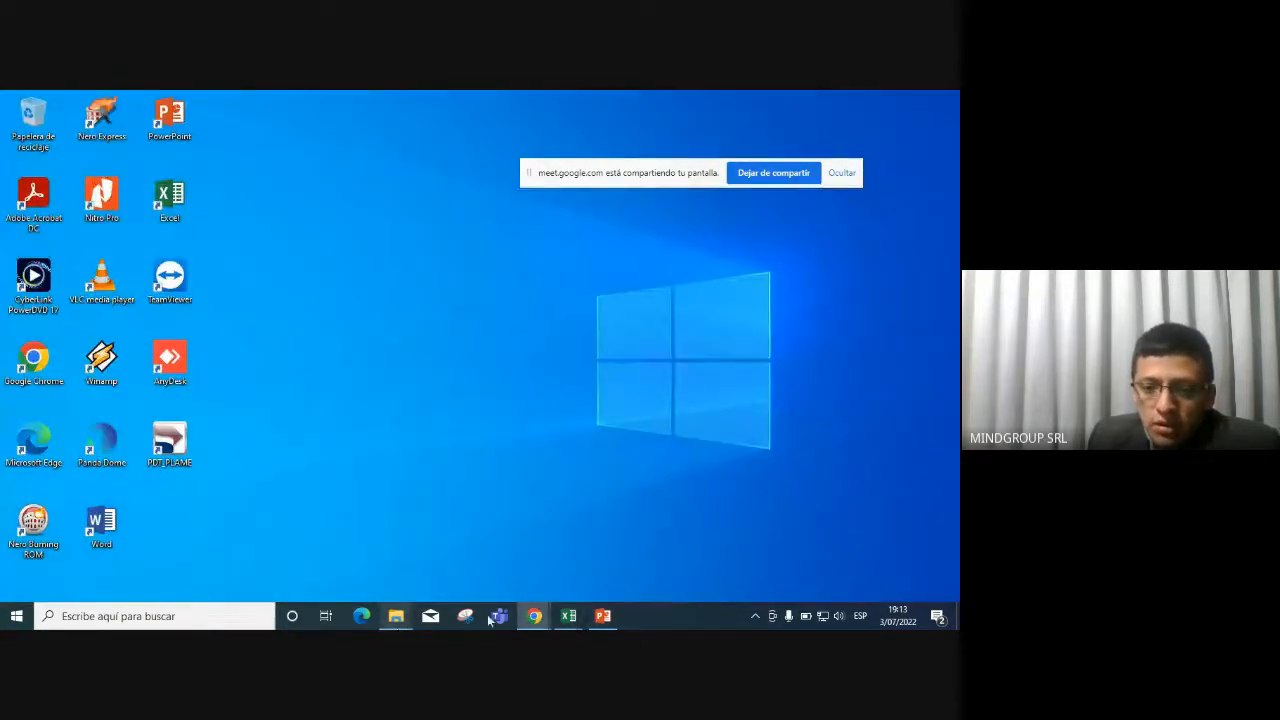
Briefly restore and hide the PDT PLAME presentation, then bring the Google Meet call forward.
click(601, 616)
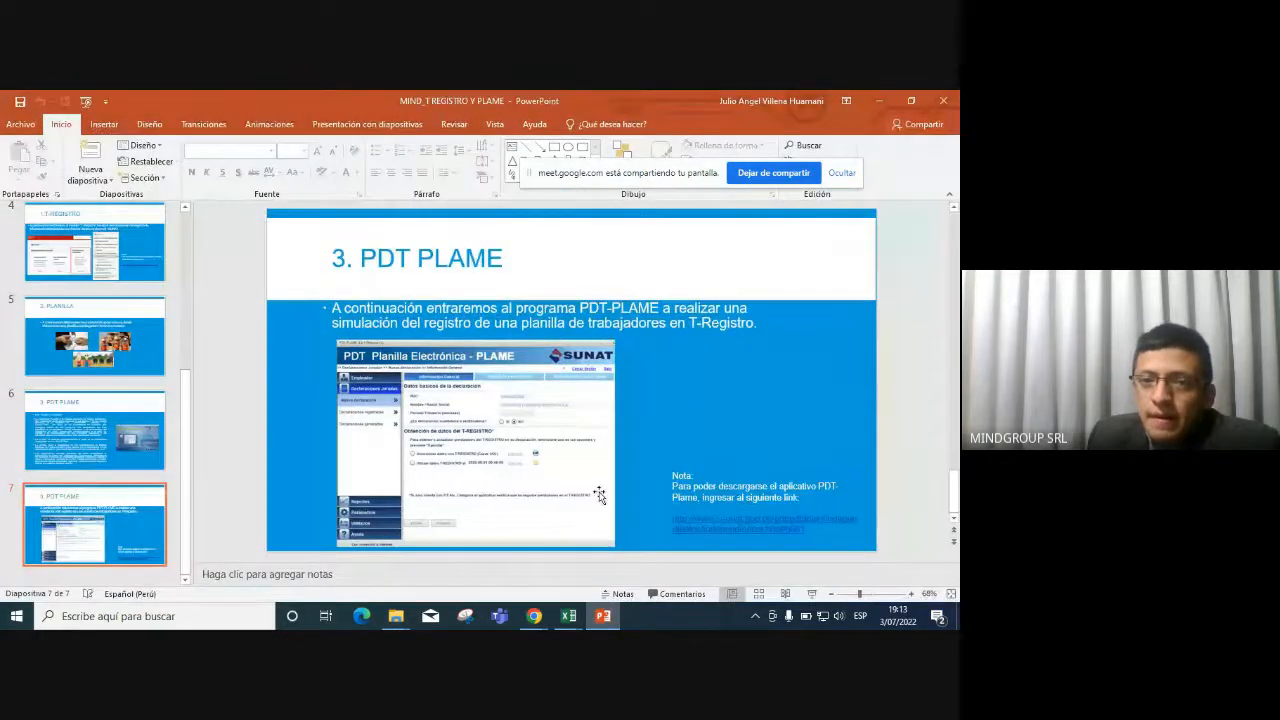
click(603, 615)
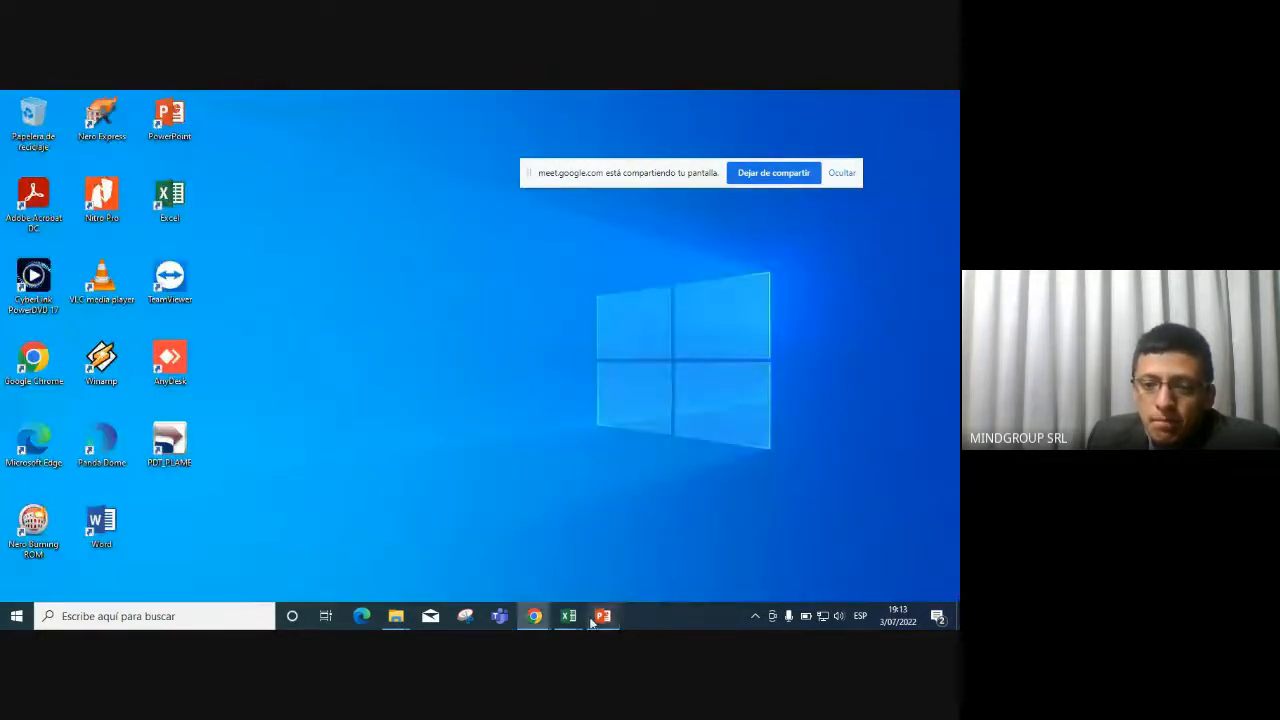
mouse_move(572, 620)
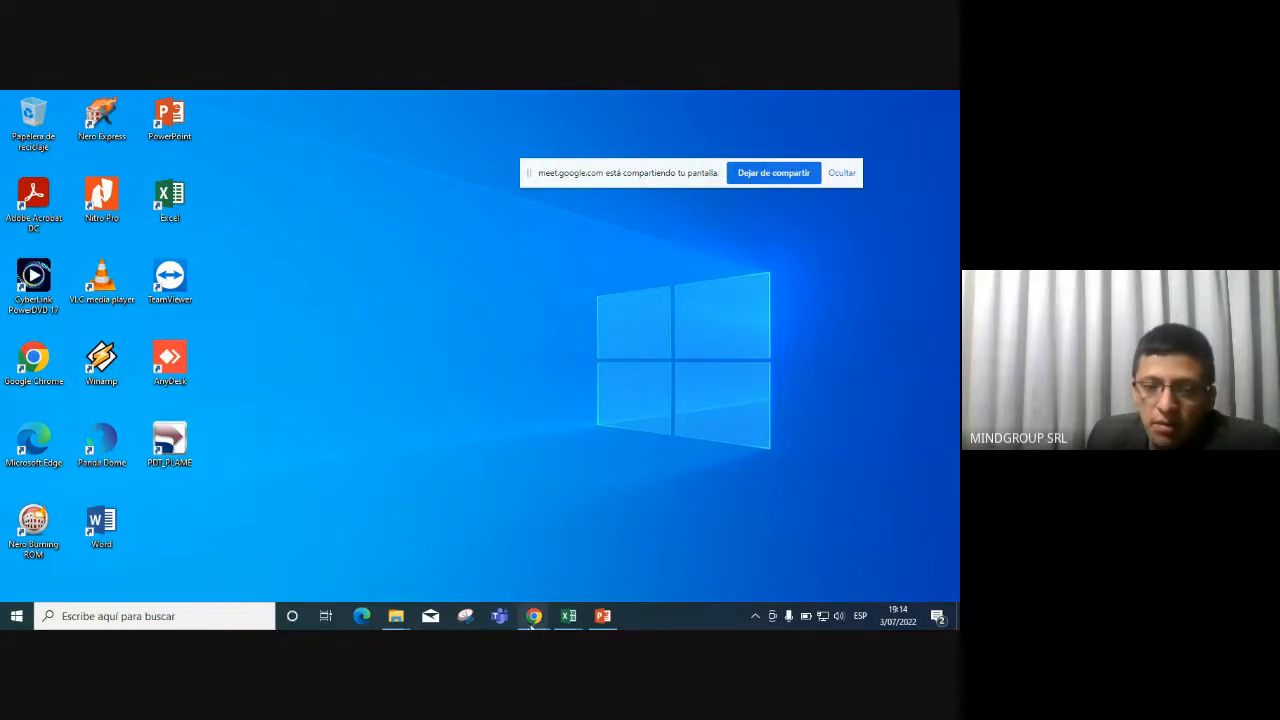
click(447, 531)
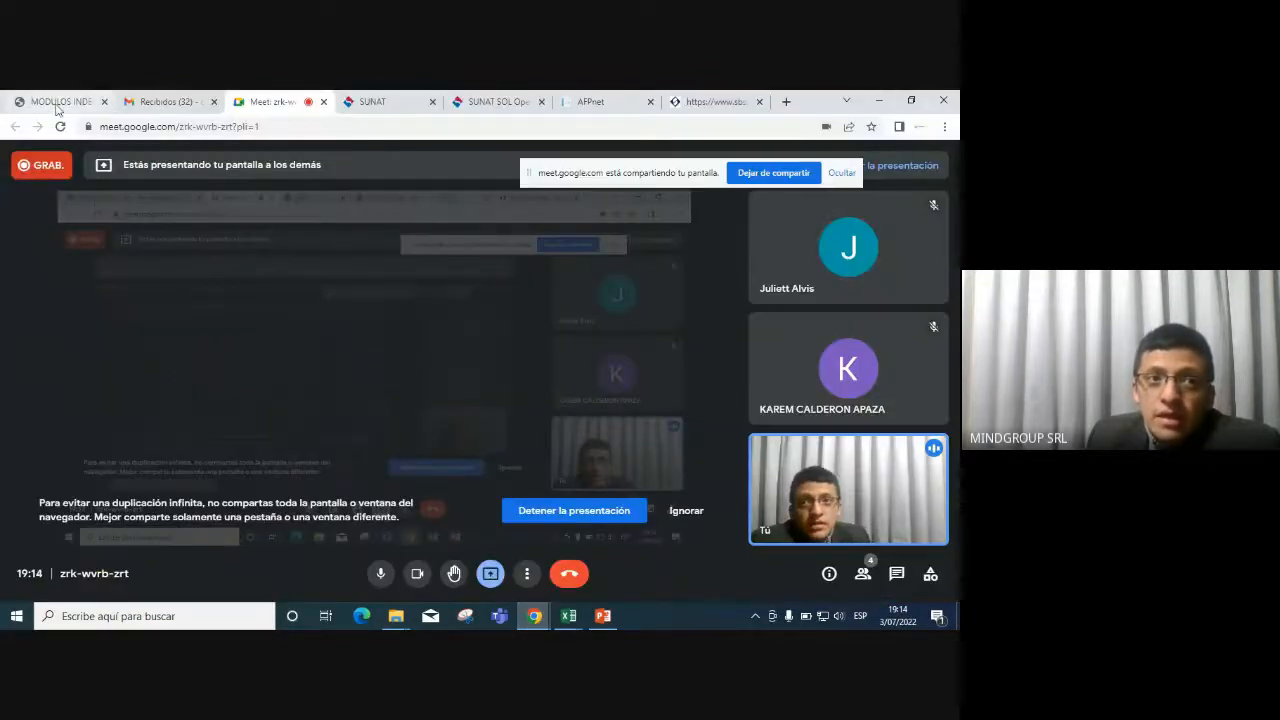
Scroll the SUNAT PDT download page to section 2.2 and highlight PLAME's applicable period and installer update date.
click(57, 104)
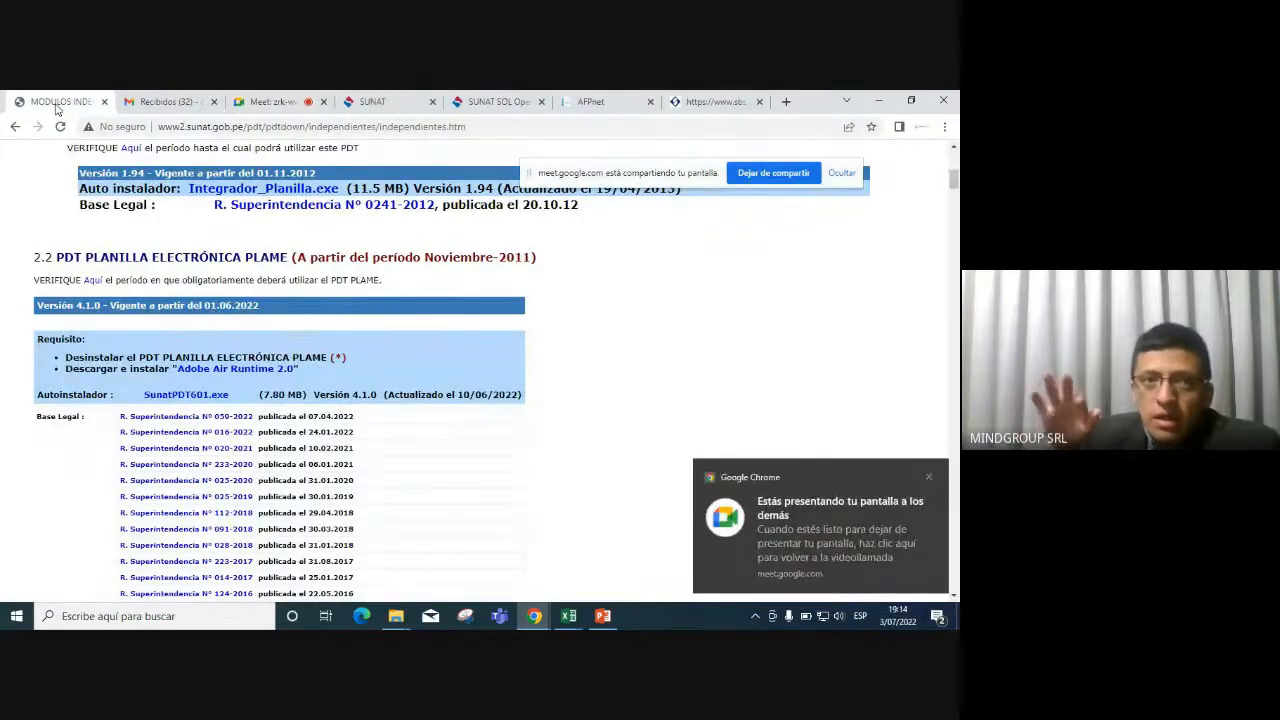
scroll(293, 168, up, 5)
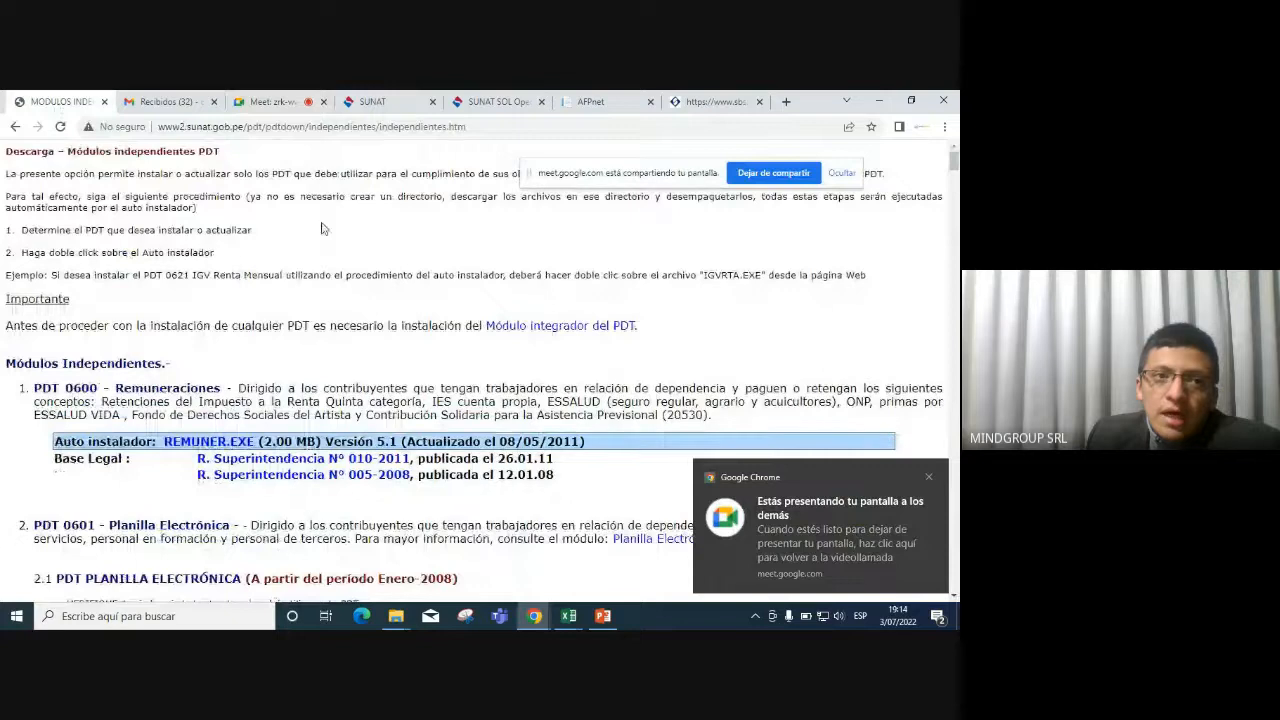
scroll(238, 398, down, 3)
scroll(238, 398, down, 2)
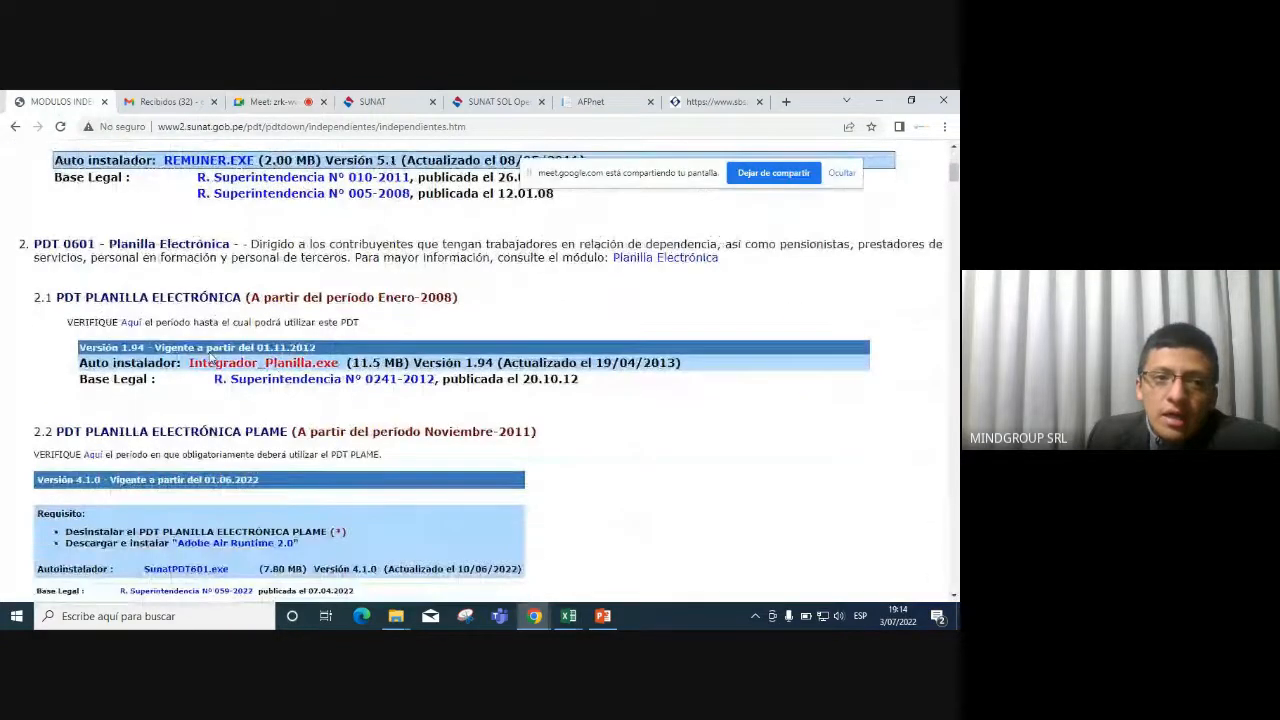
scroll(153, 397, down, 1)
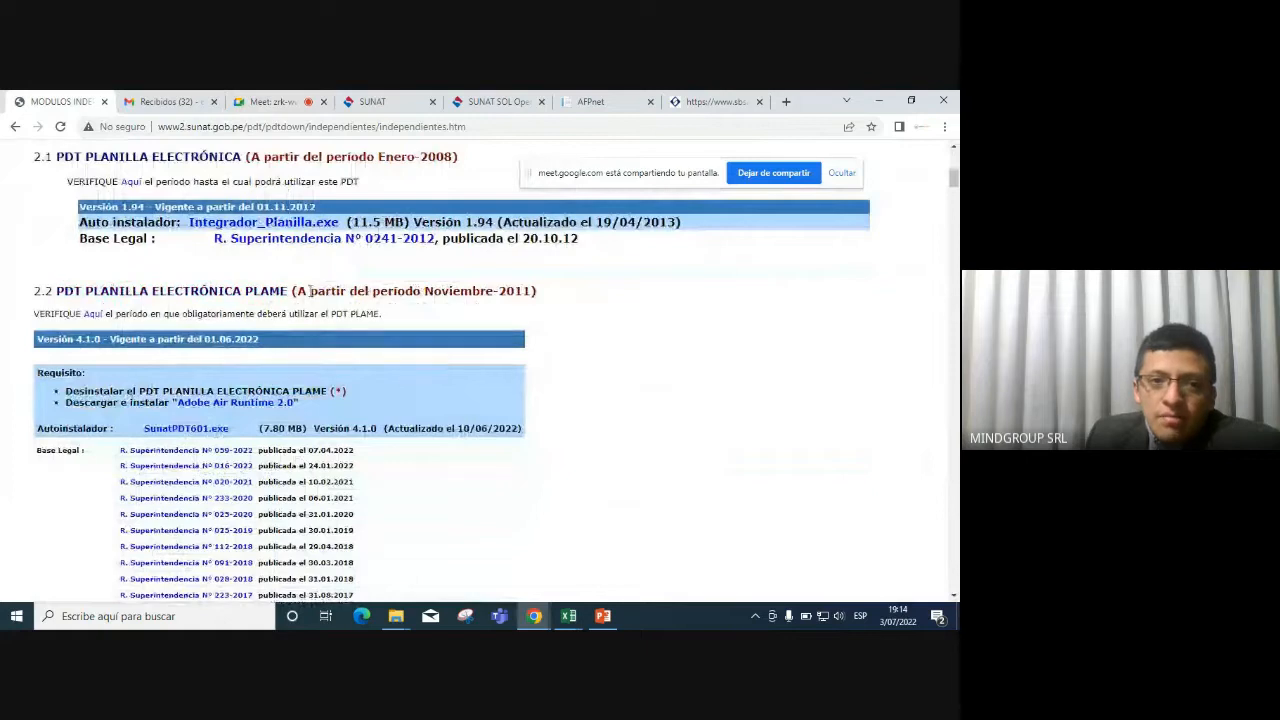
drag(310, 291, 537, 291)
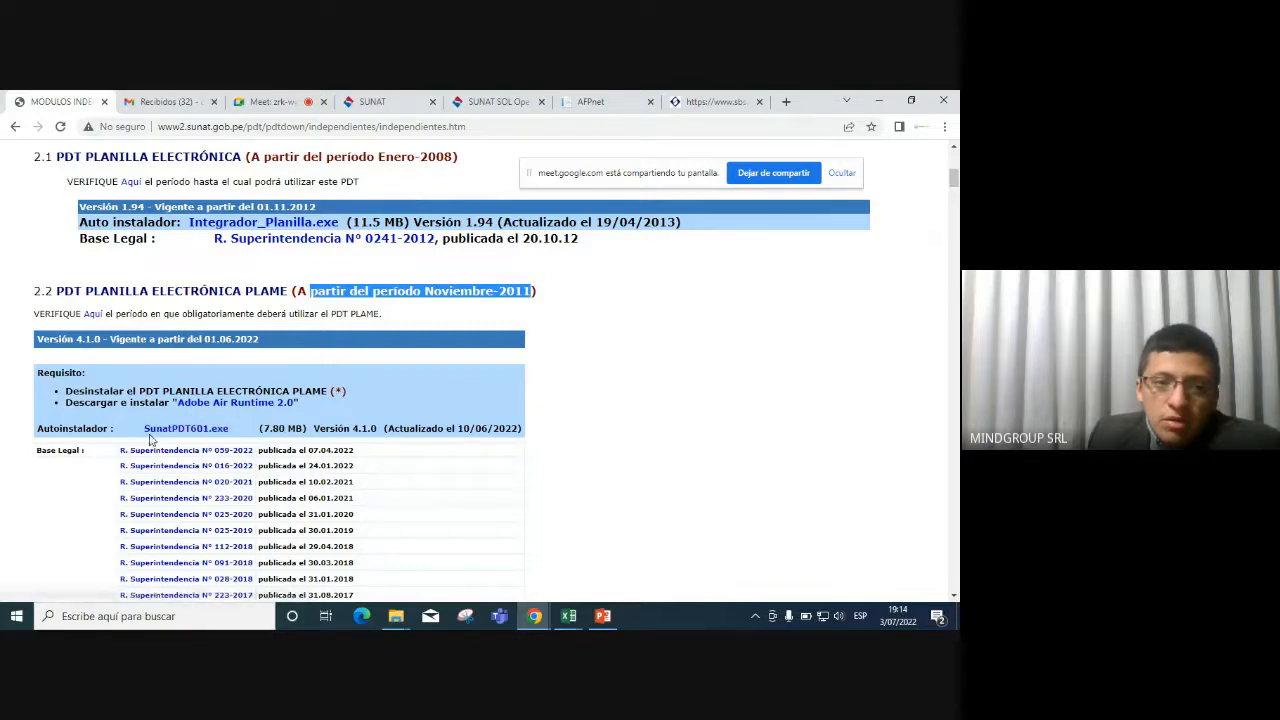
drag(521, 428, 560, 432)
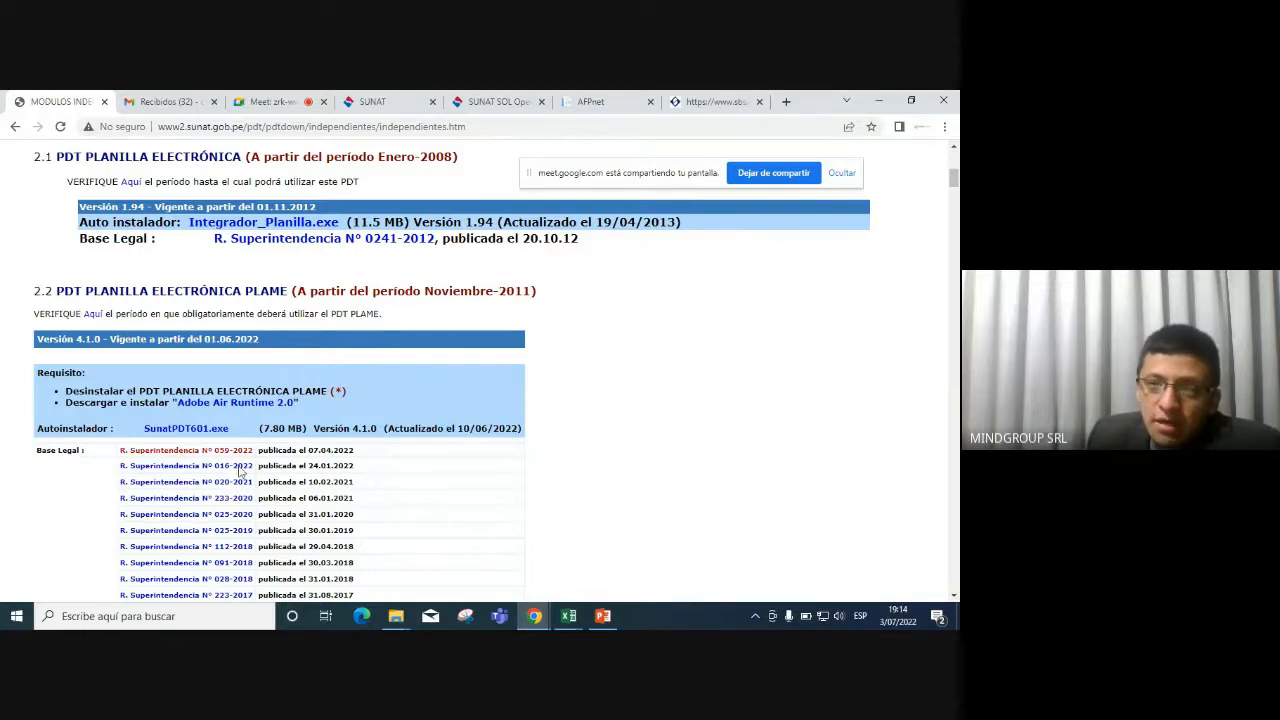
Launch PDT PLAME from its desktop shortcut to the login screen, then minimize it and stop screen sharing.
click(878, 100)
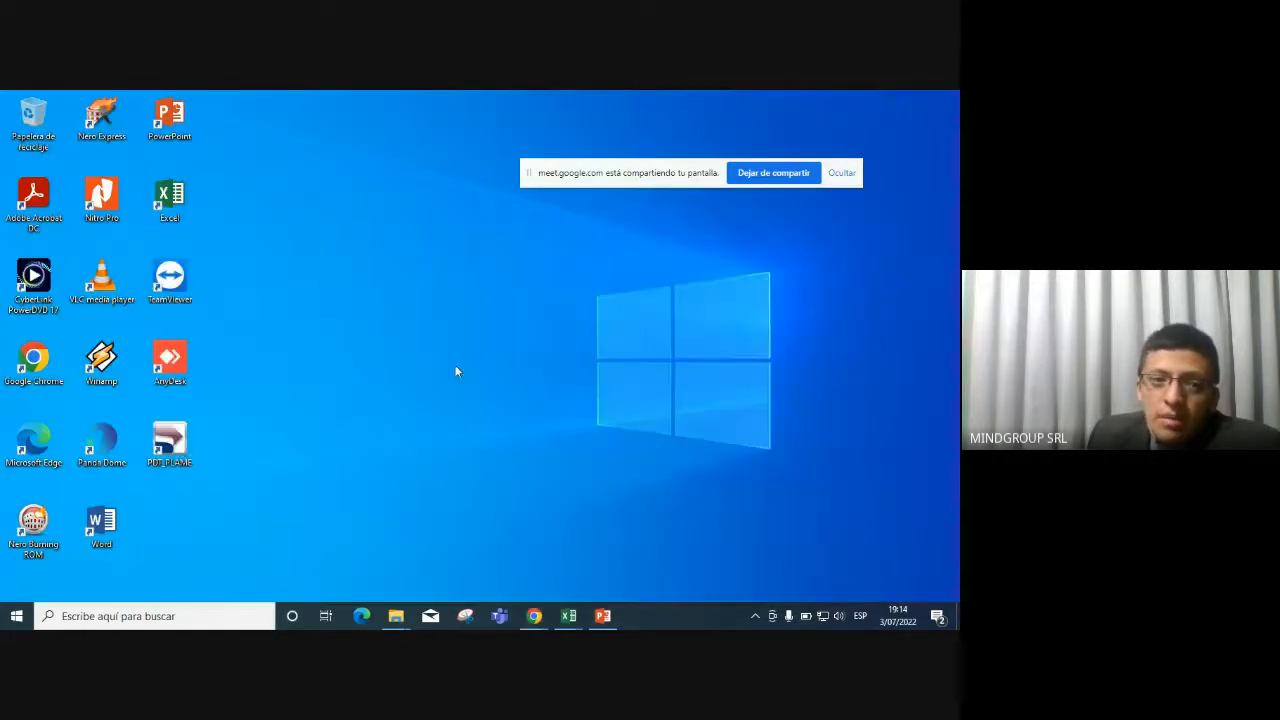
click(193, 463)
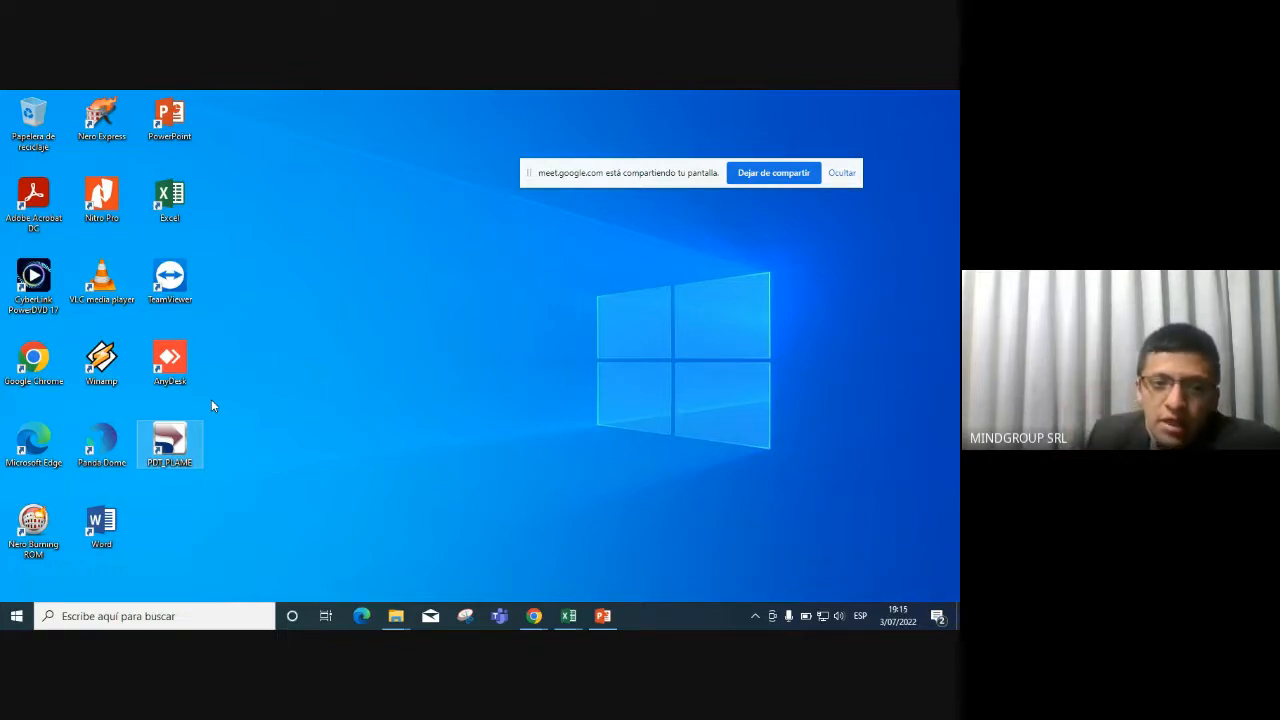
double_click(172, 450)
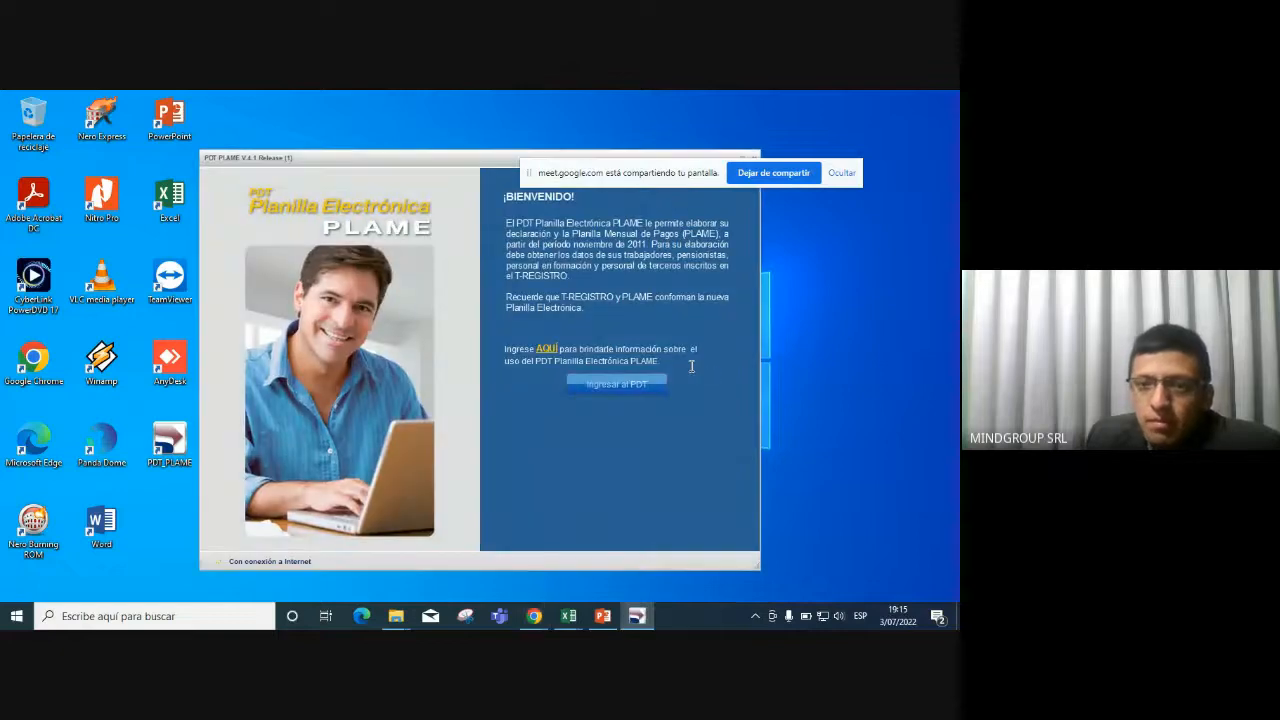
click(659, 388)
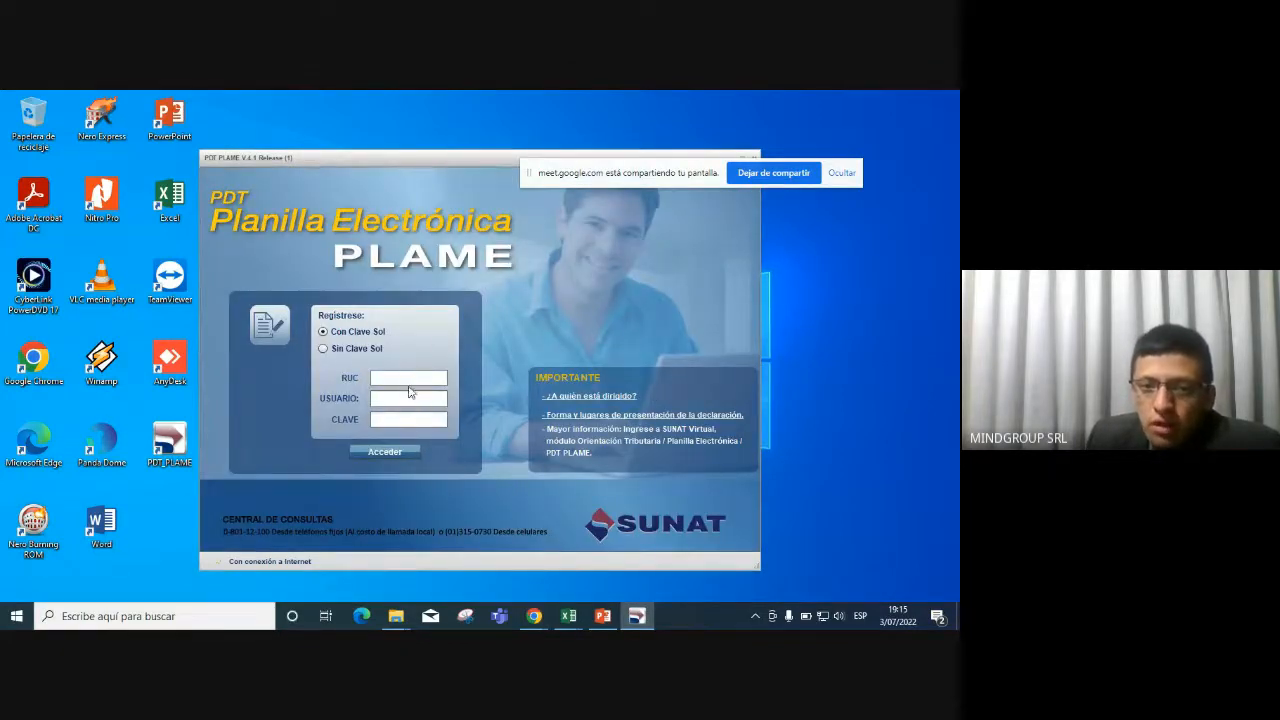
click(399, 397)
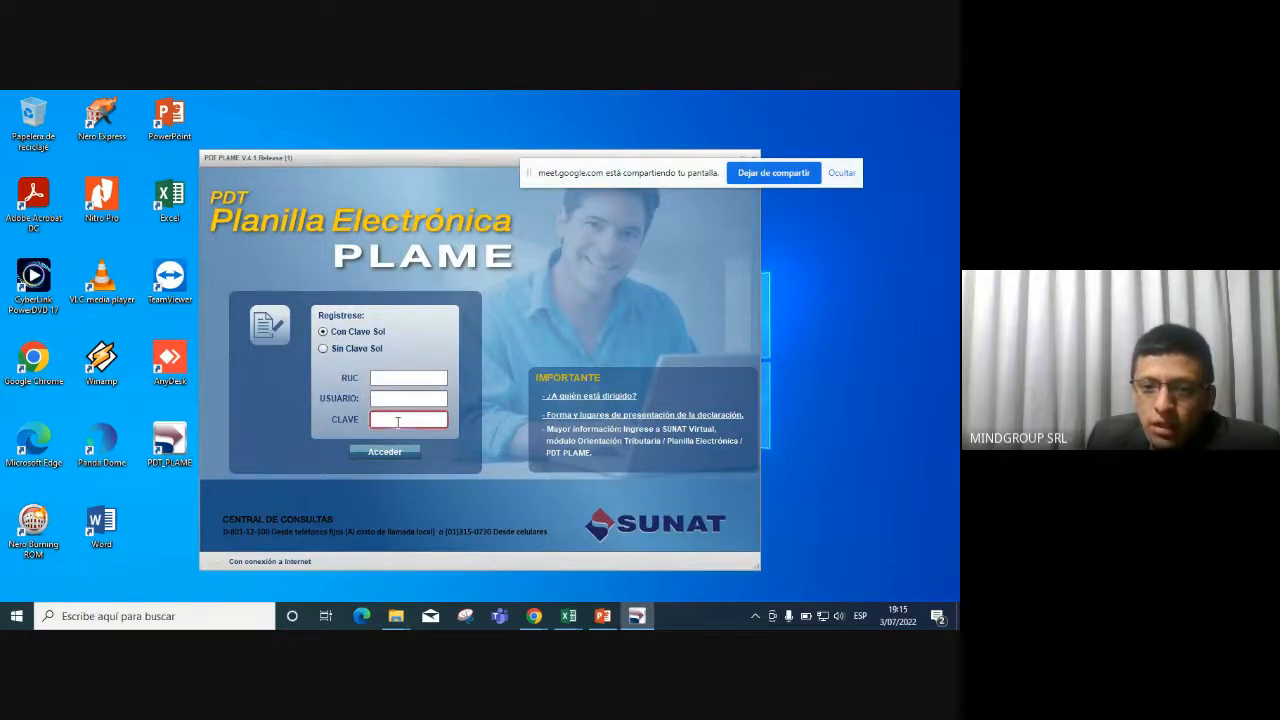
click(637, 616)
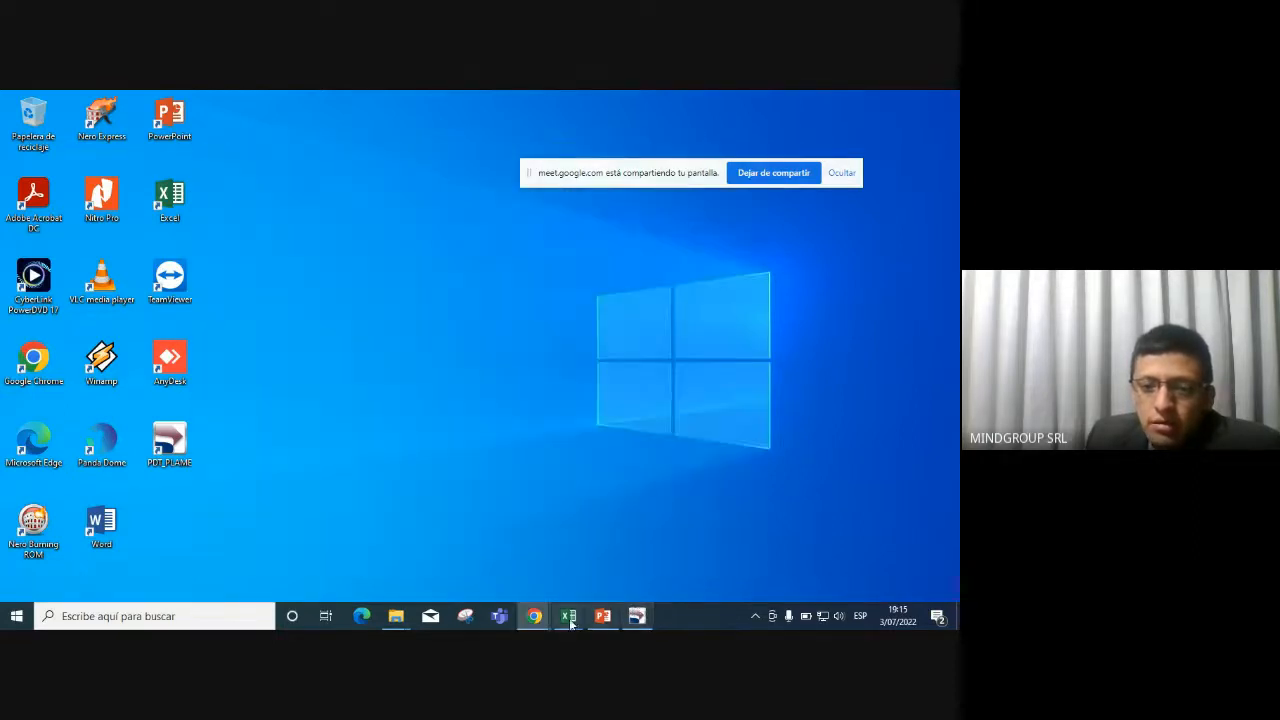
click(774, 173)
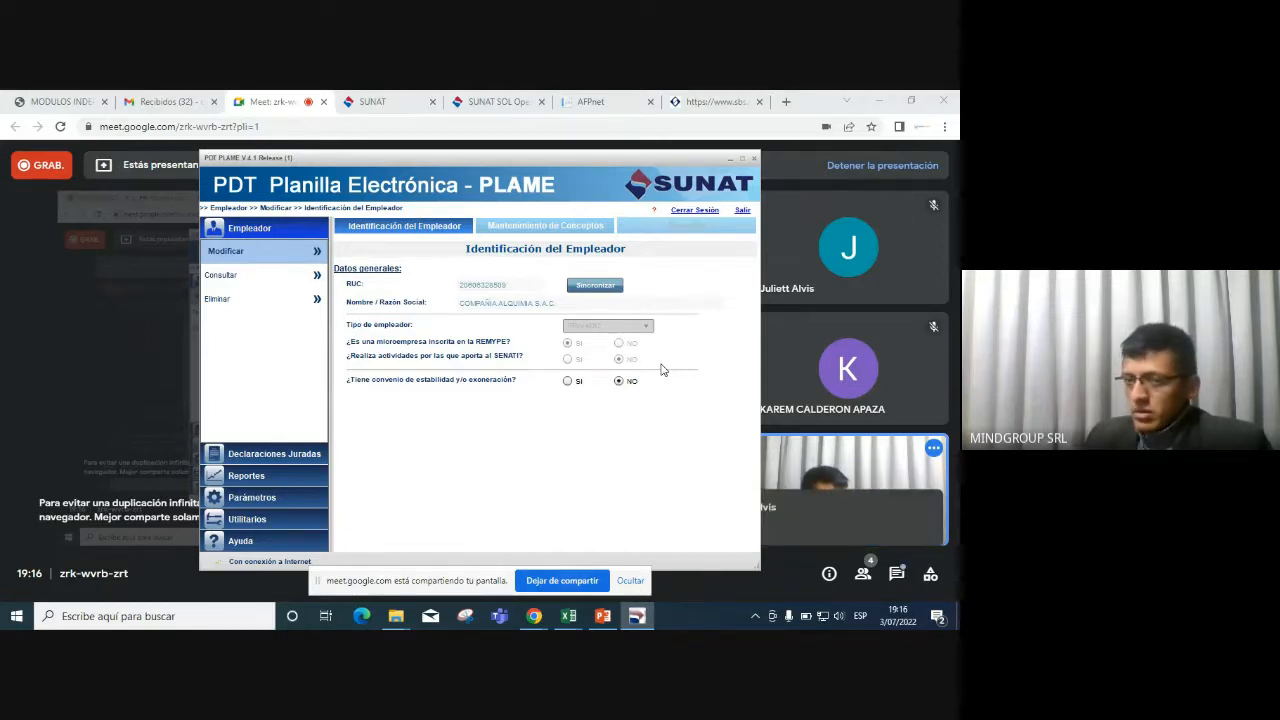
After checking the call chat, review slides 6 and 7 on PDT PLAME, close PowerPoint, and return to PDT PLAME.
click(845, 520)
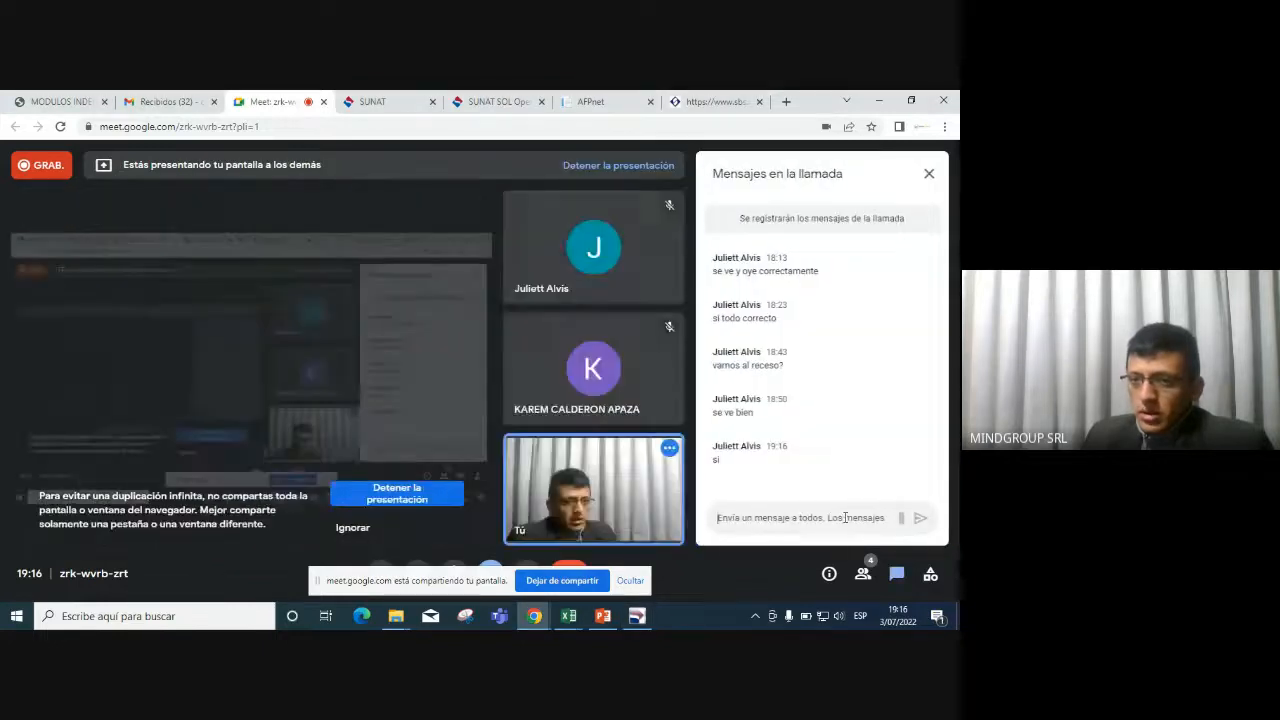
click(929, 173)
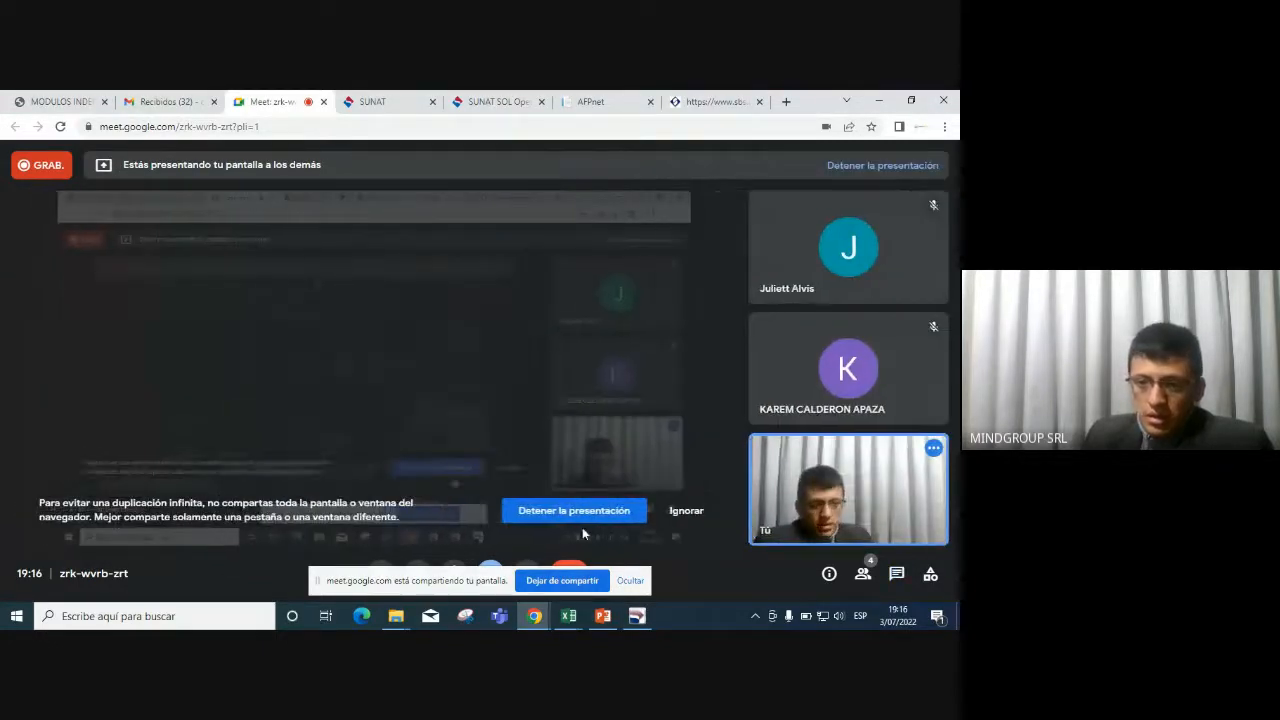
mouse_move(651, 619)
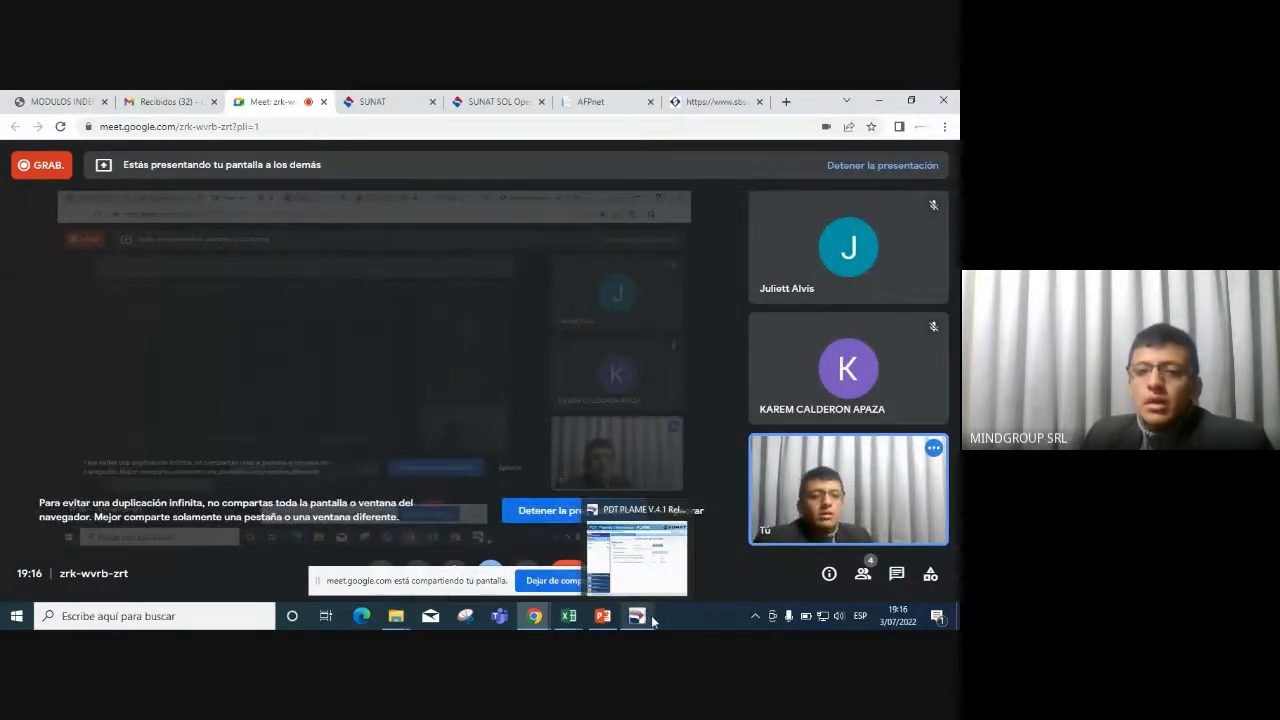
click(605, 616)
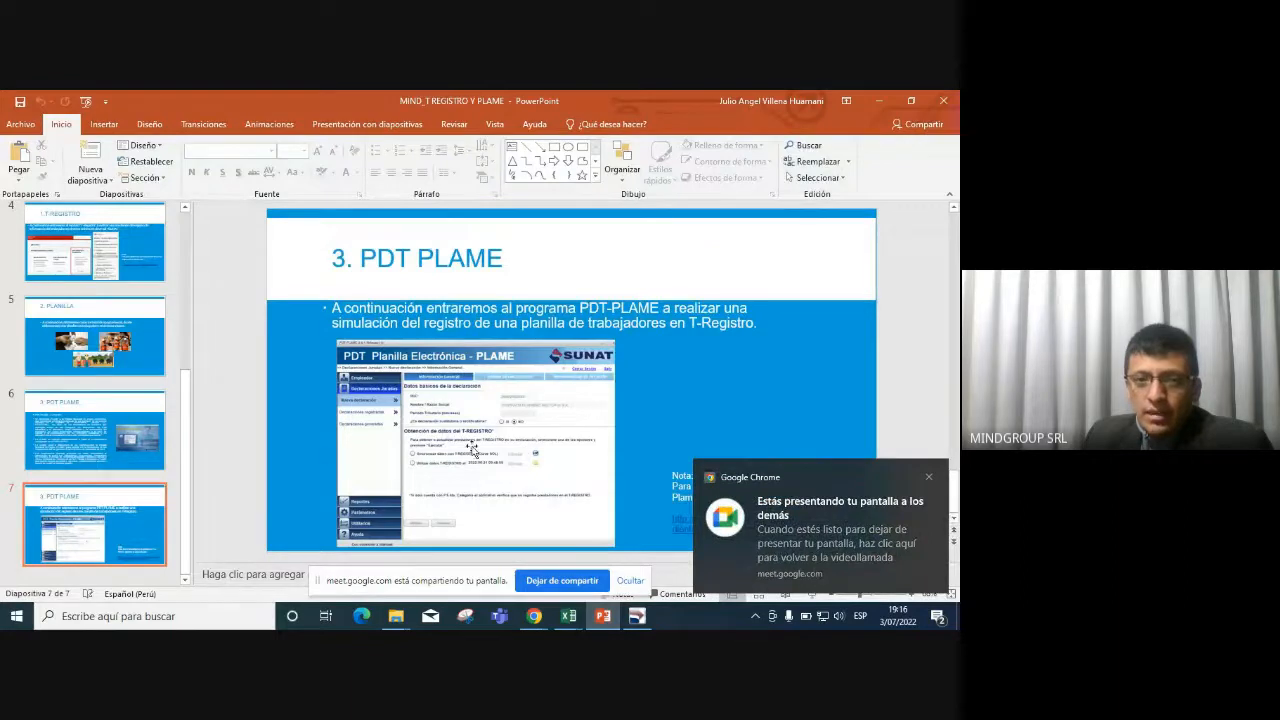
click(151, 458)
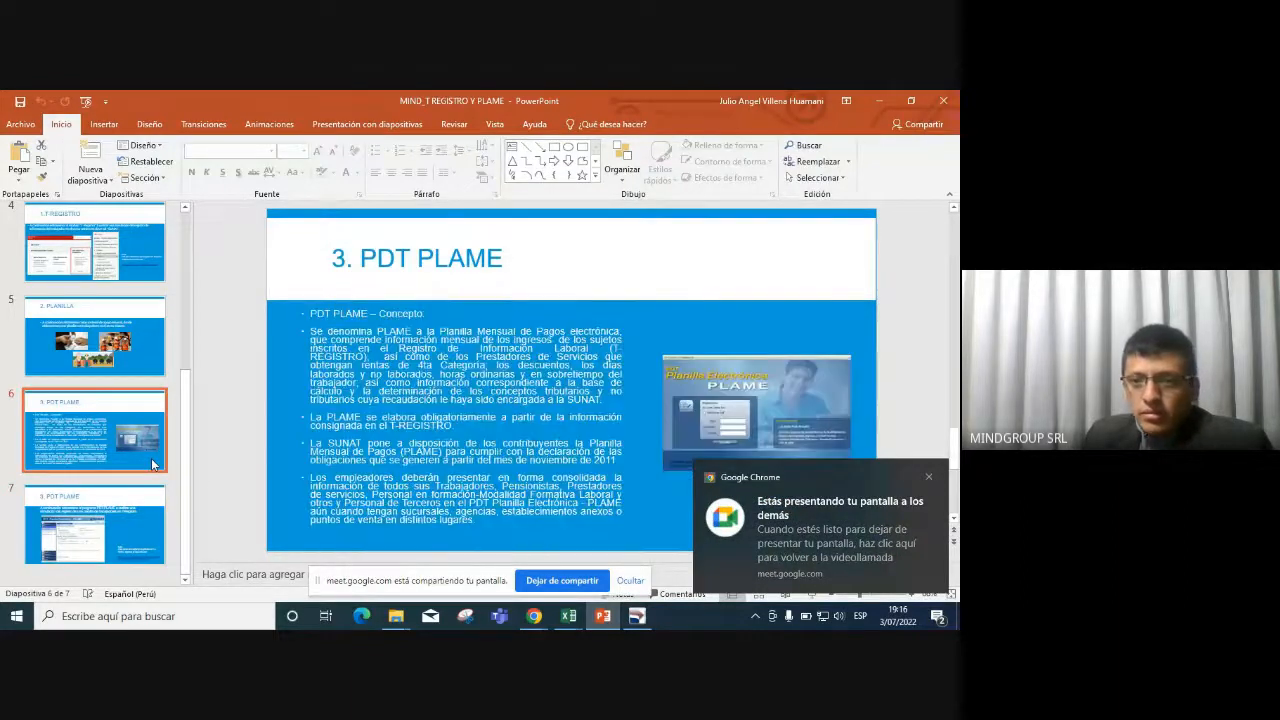
click(128, 523)
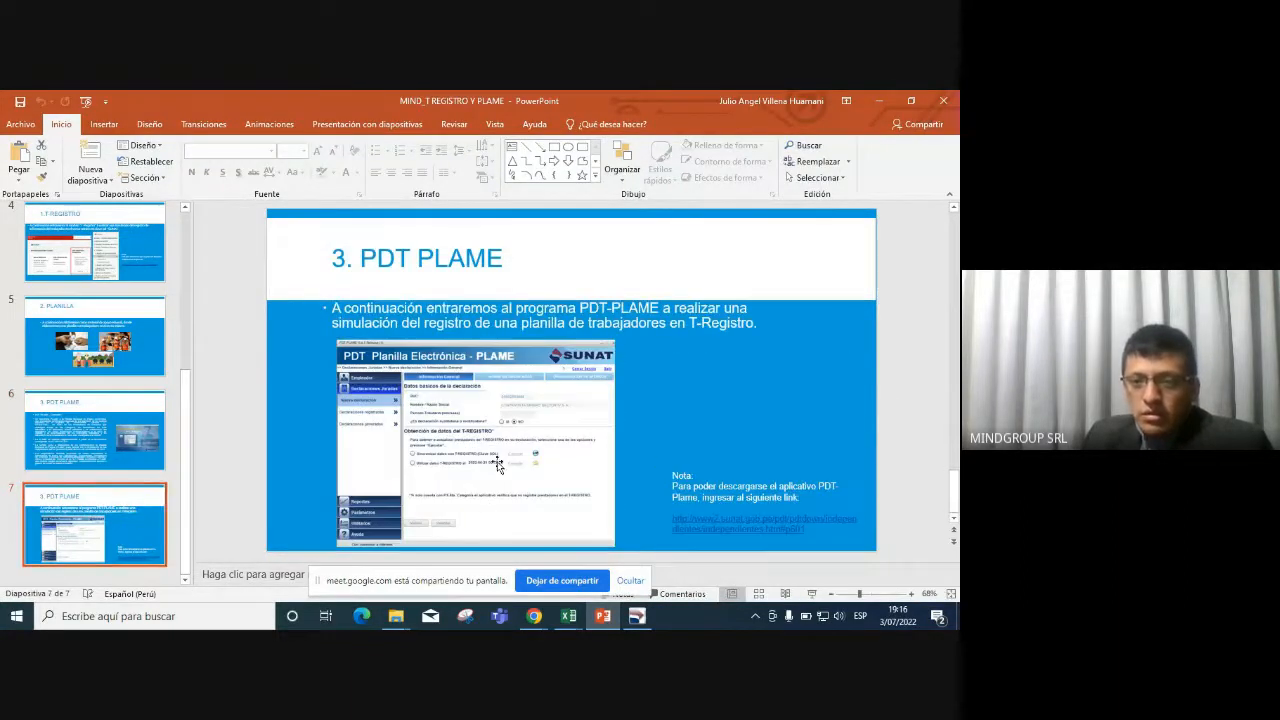
click(940, 103)
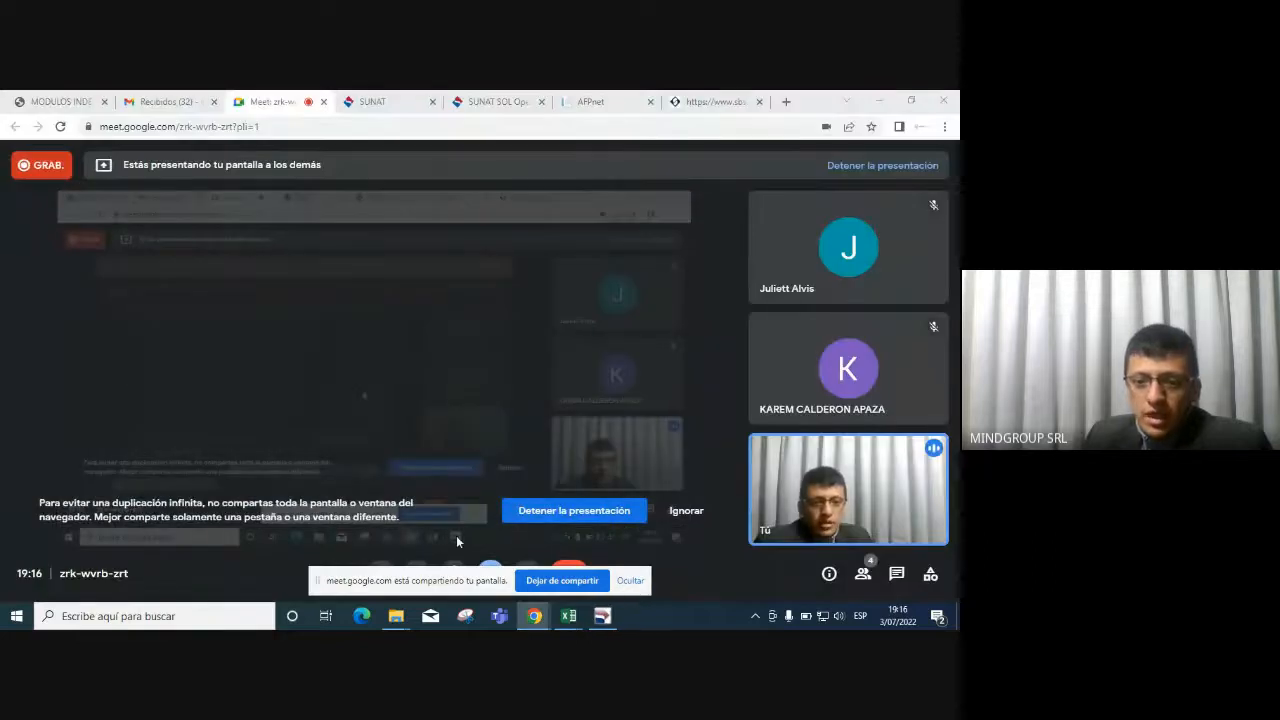
click(602, 615)
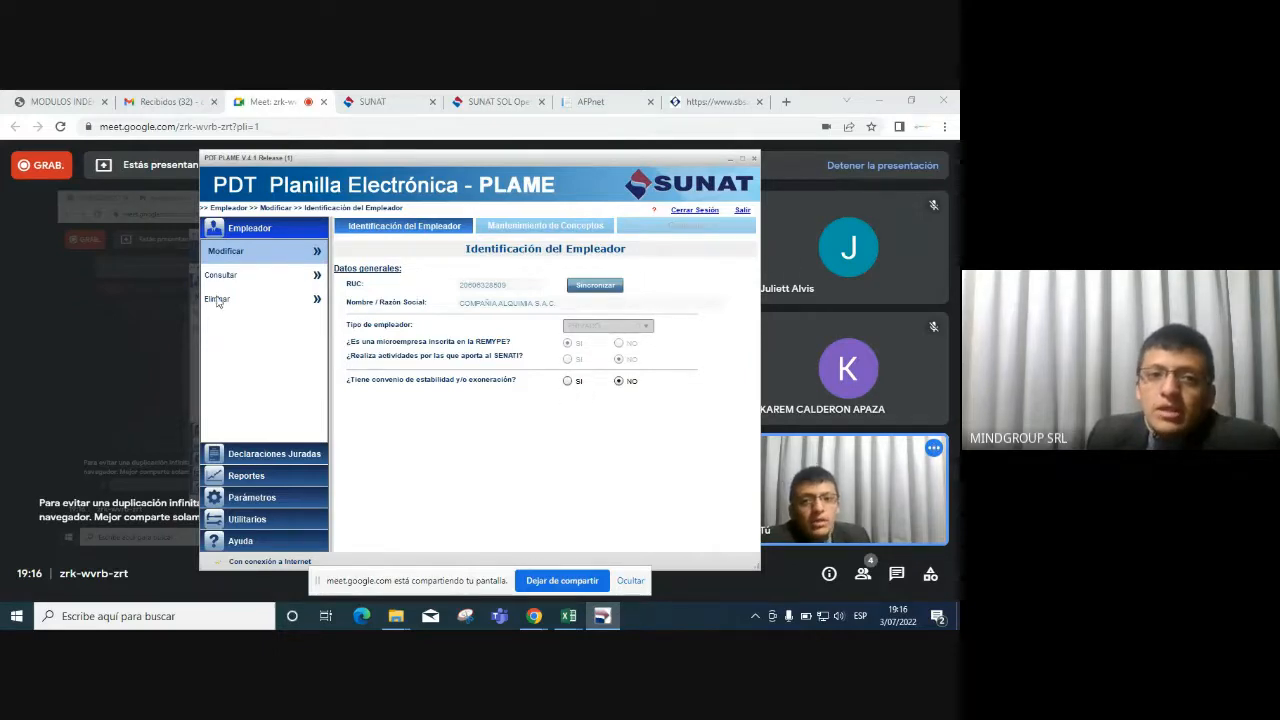
Start a new declaration under Declaraciones Juradas for period 06/2022, marked as not substitute.
click(277, 453)
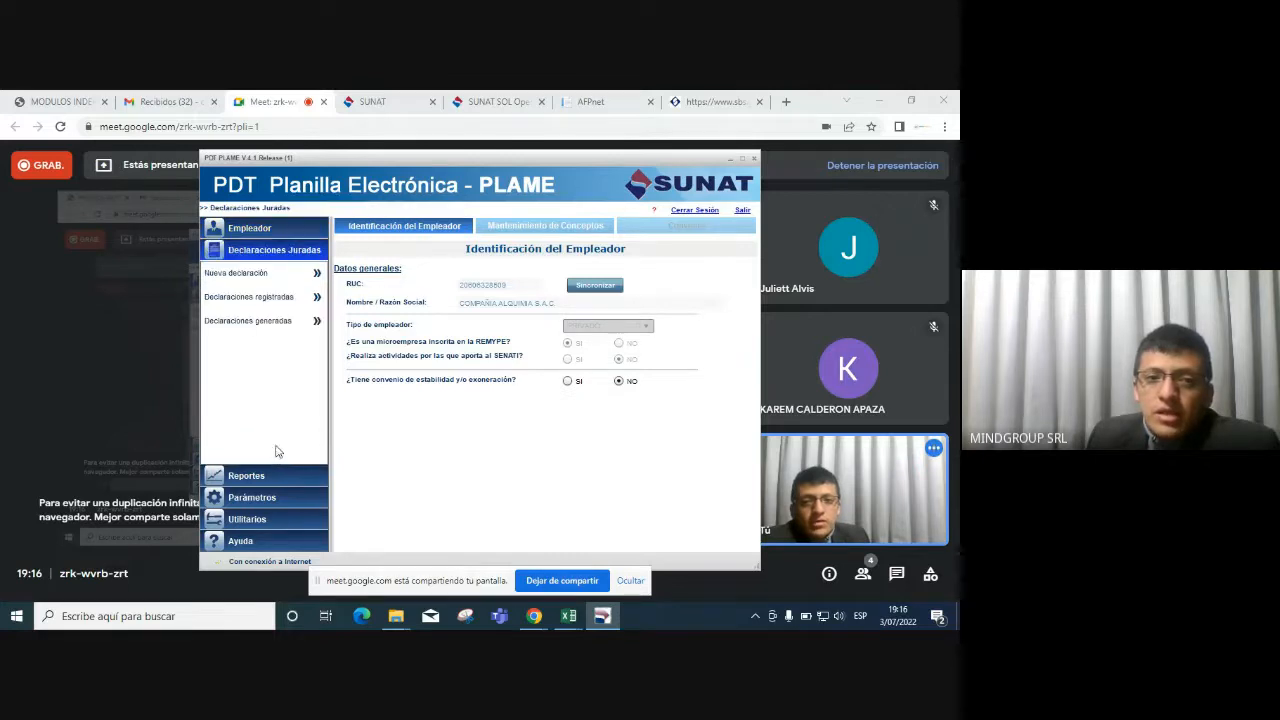
click(261, 280)
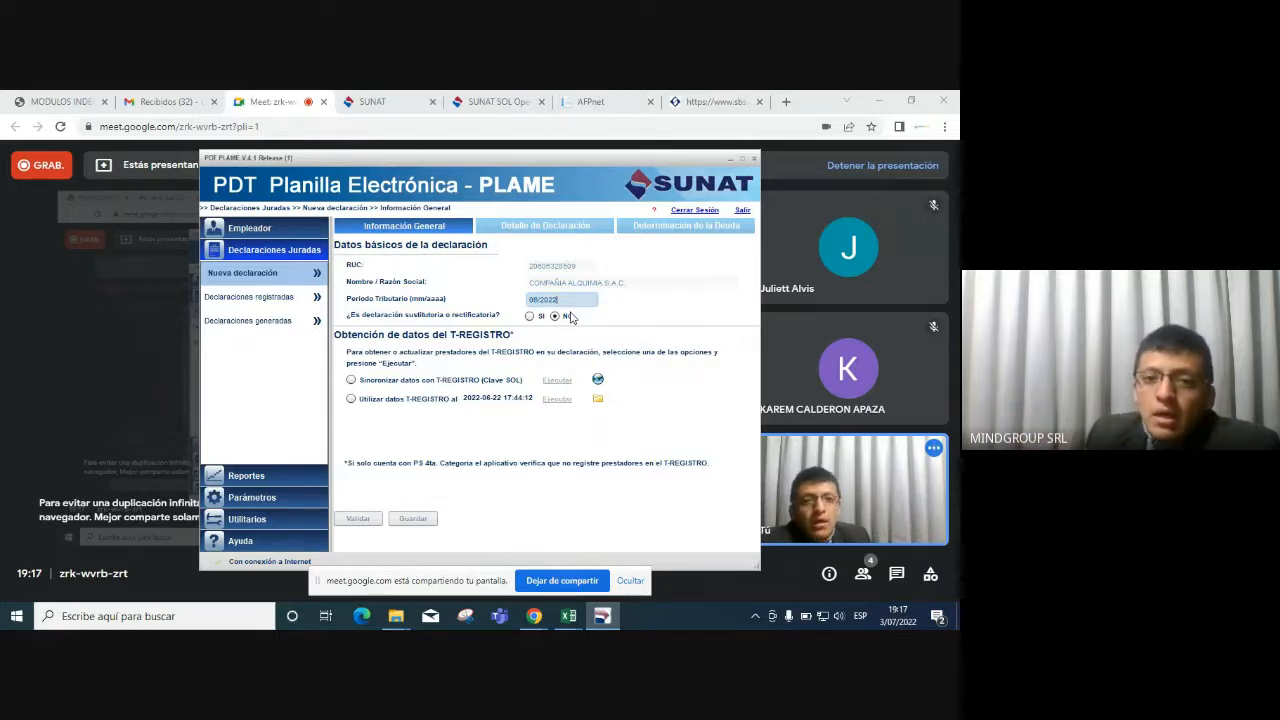
Sync the 06/2022 workers from T-REGISTRO, accept the completion message, and open Detalle de Declaración.
click(351, 380)
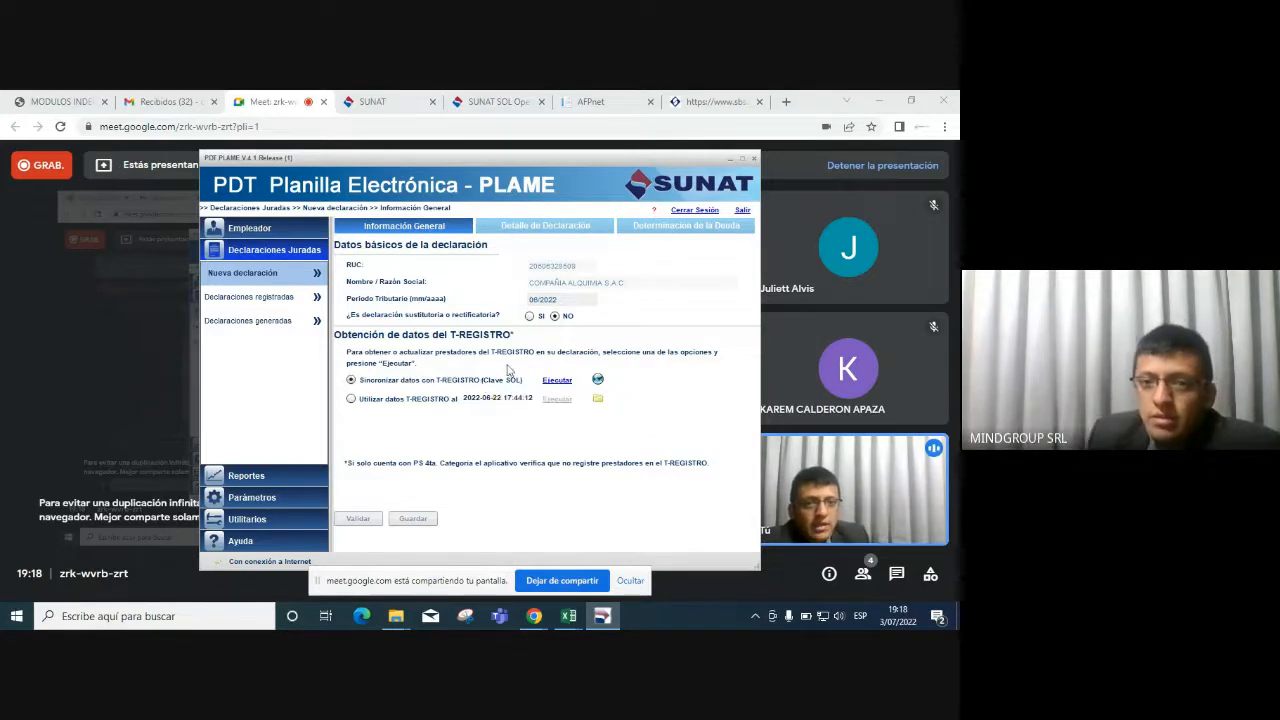
click(557, 382)
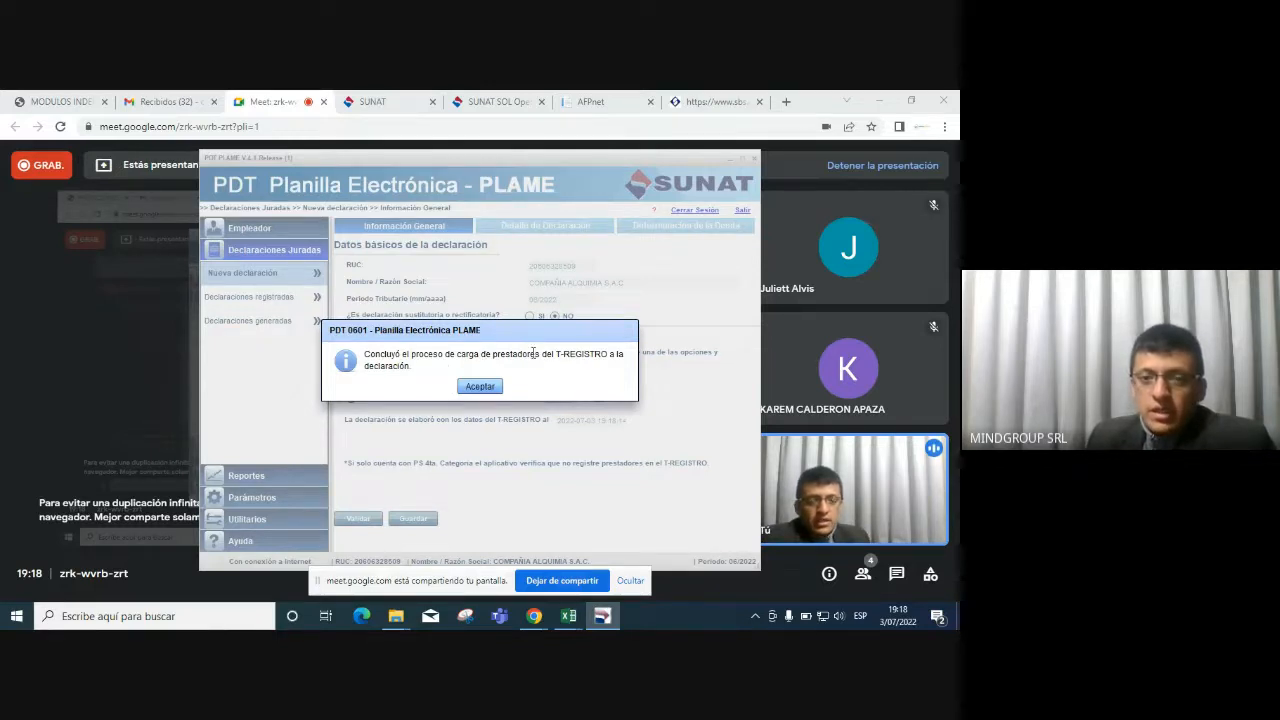
click(480, 387)
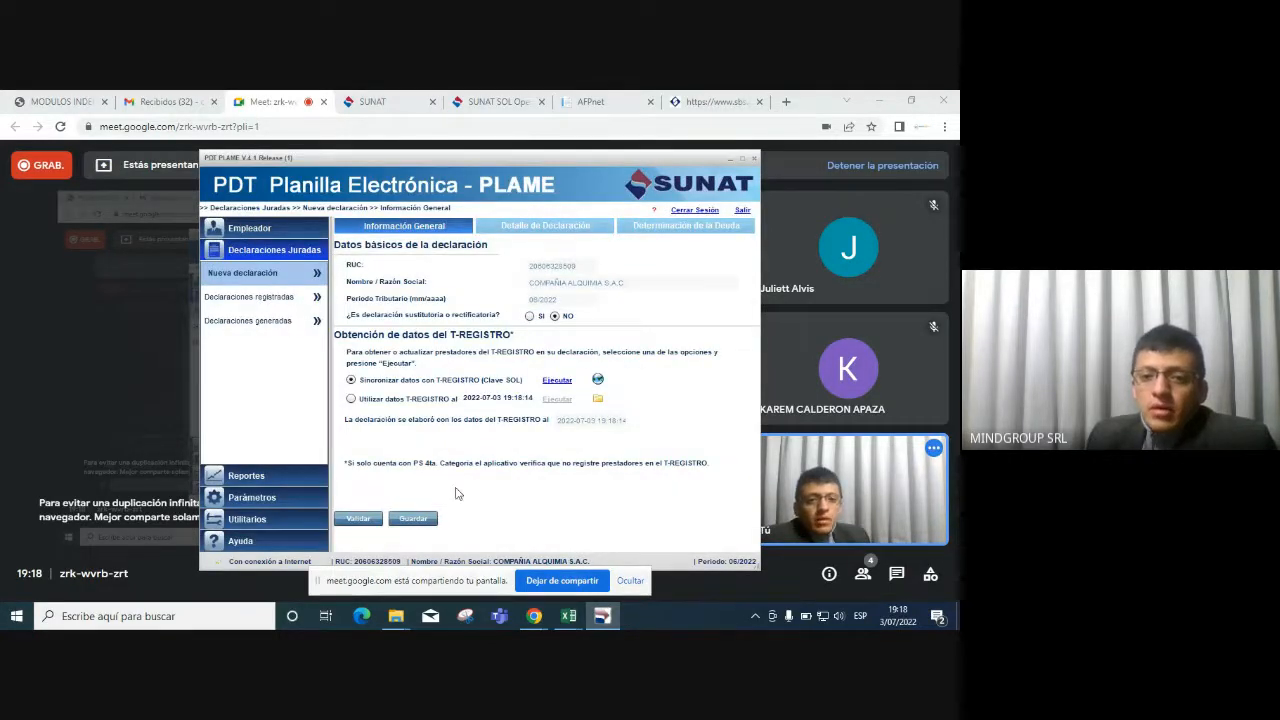
click(535, 226)
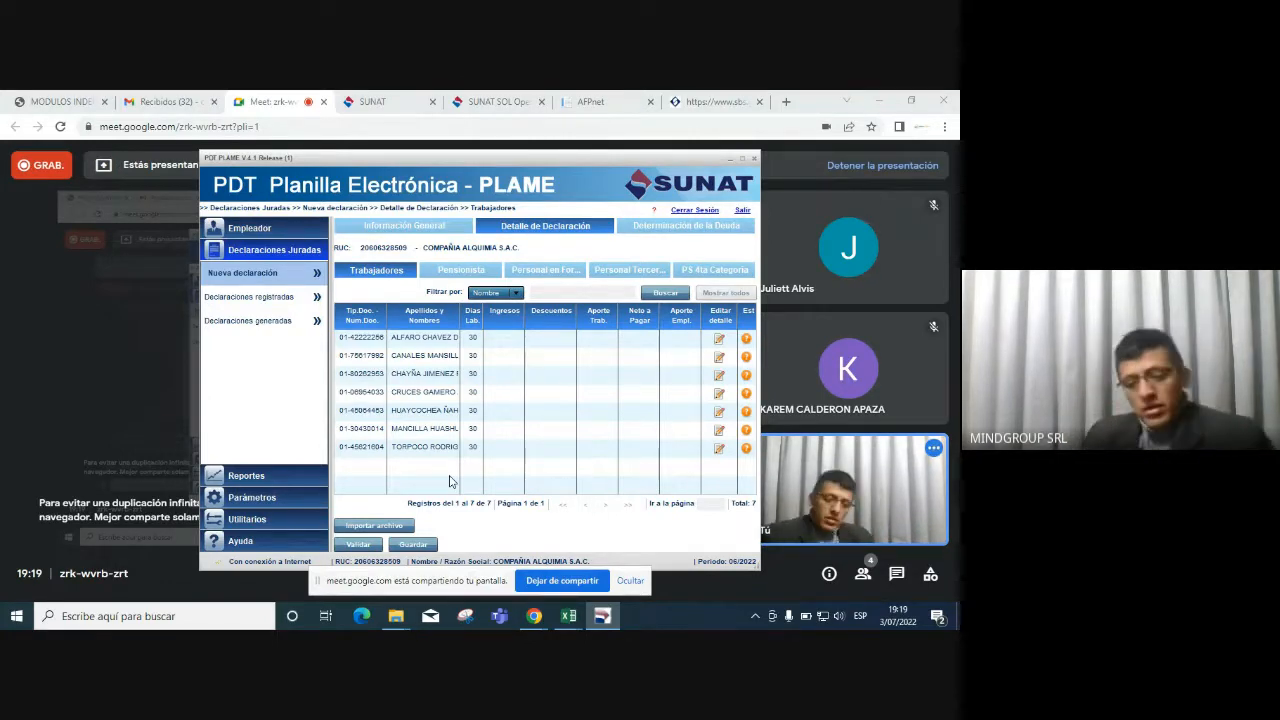
Once the seven workers with 30 days each have loaded, switch windows with Alt+Tab.
key(alt+Tab)
key(alt+Tab)
key(alt+Tab)
key(alt+Tab)
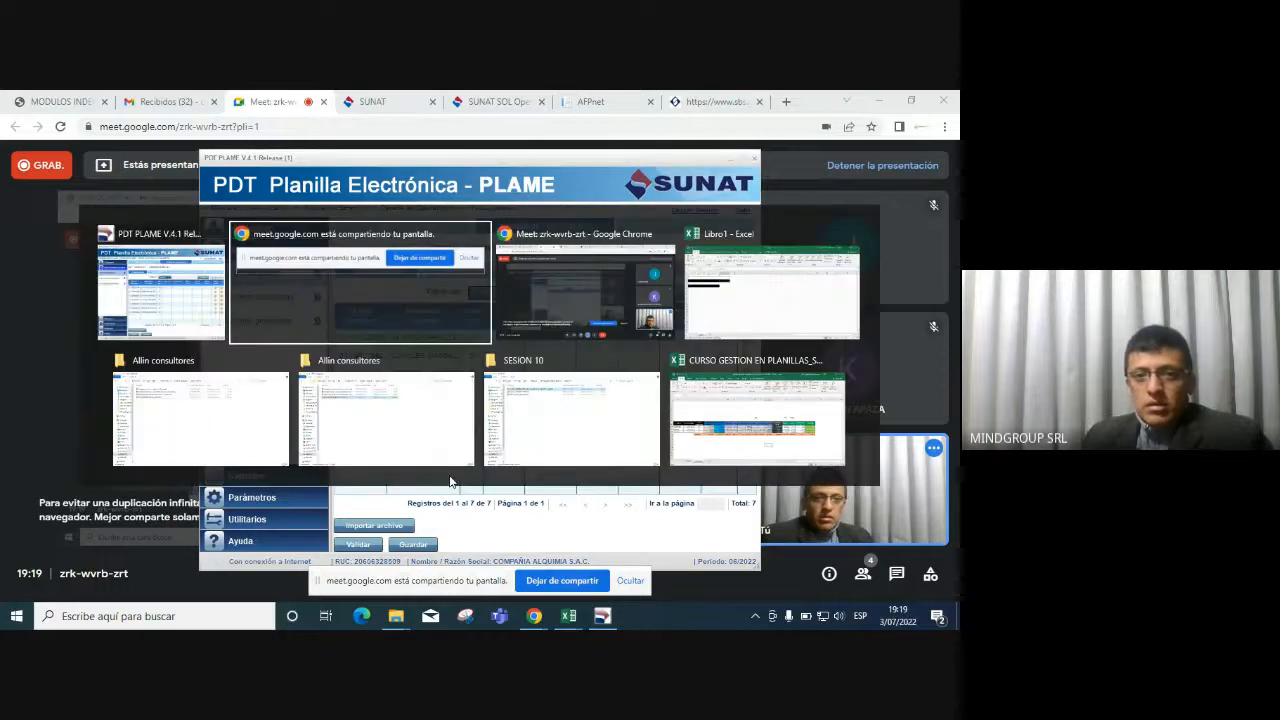
In the PLANILLA sheet, review the first worker's row 10: start date, basic salary, deductions, contributions and total income.
key(alt+Tab)
key(alt+Tab)
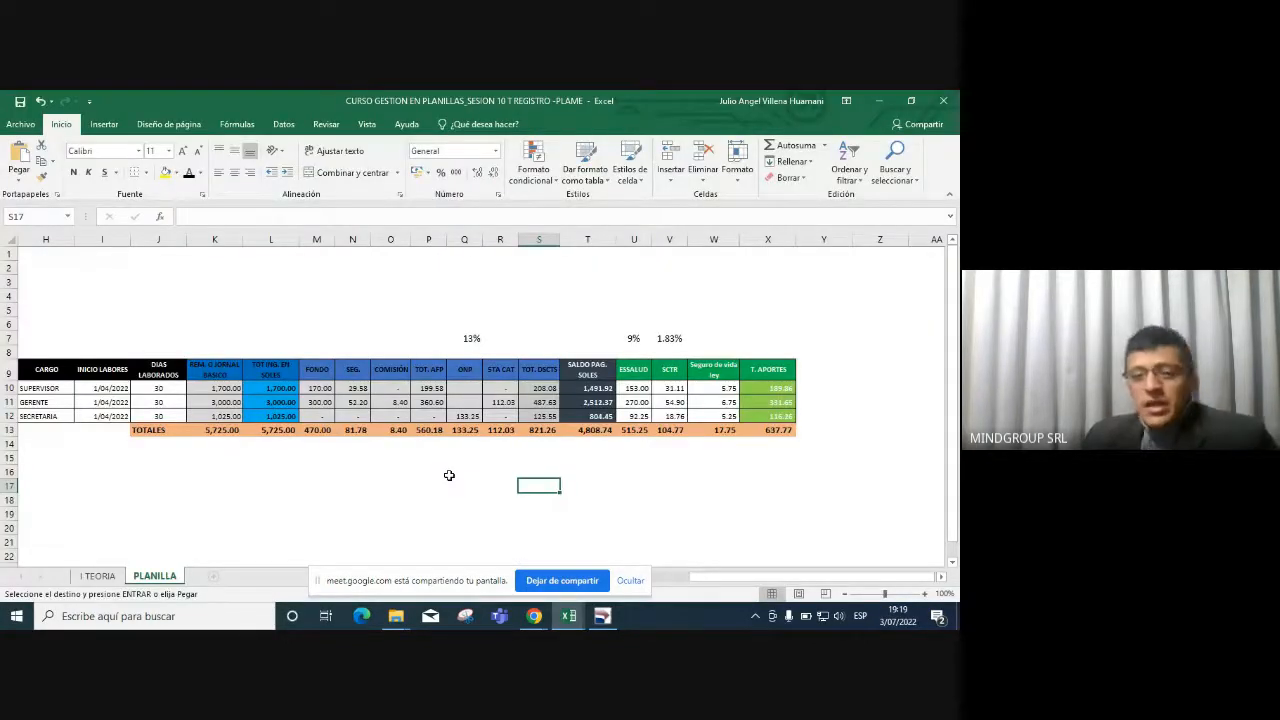
drag(450, 474, 2, 468)
click(258, 401)
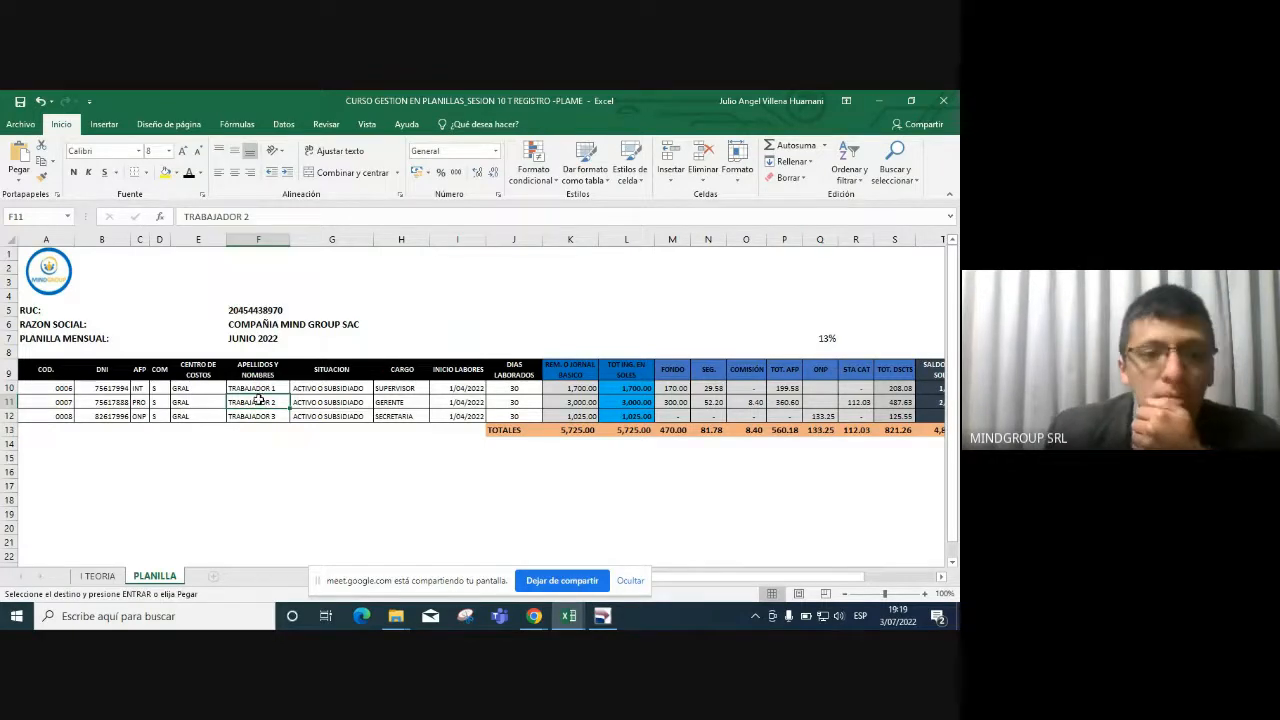
click(259, 388)
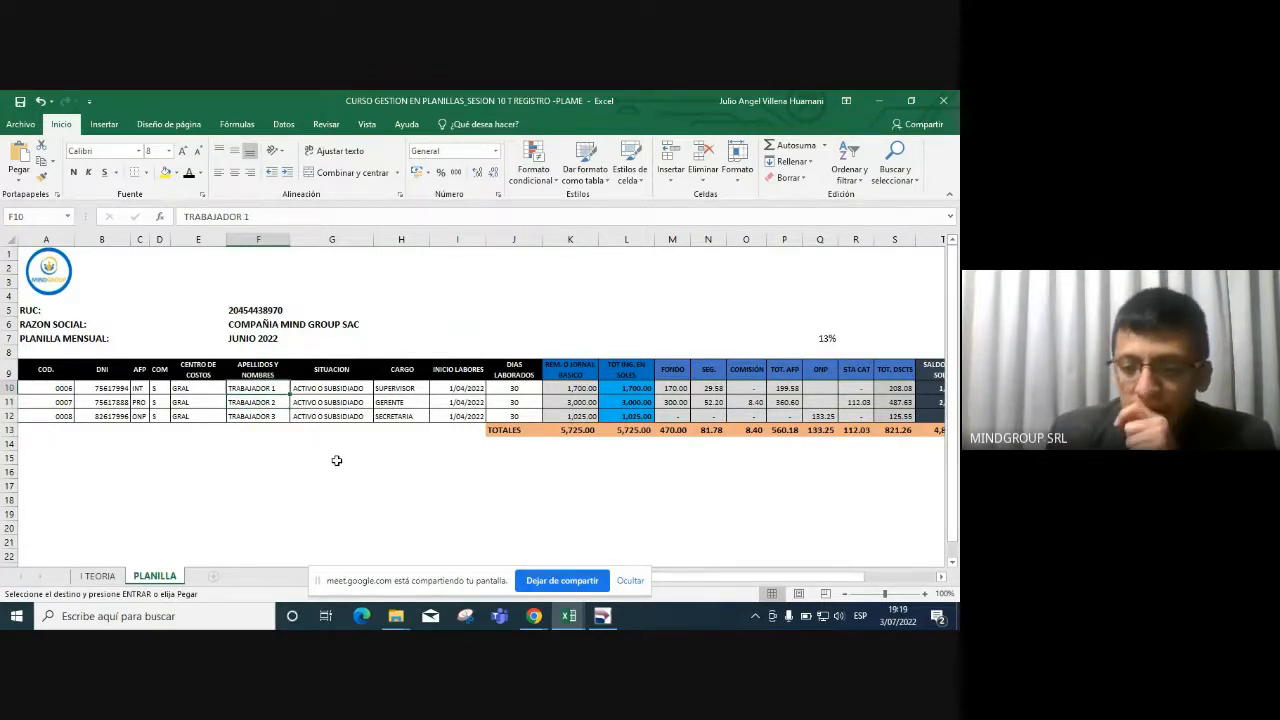
key(Right)
key(Right)
key(Right)
key(Right)
key(Right)
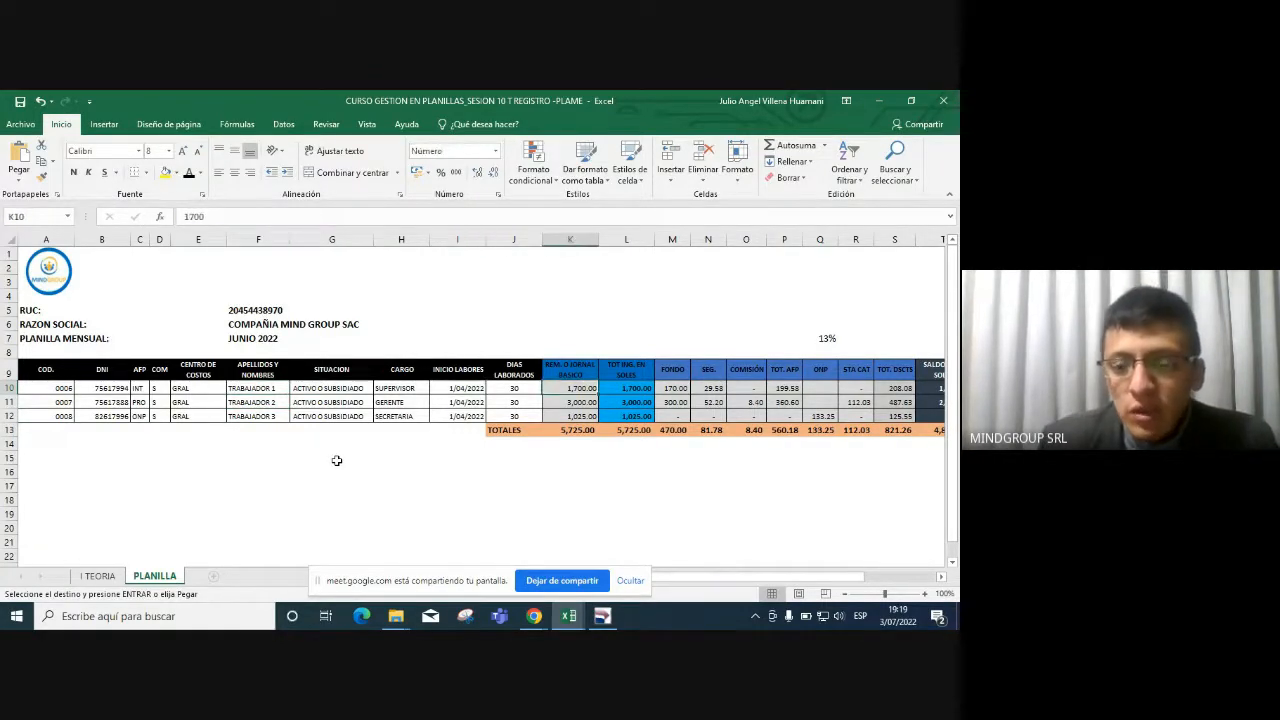
key(Right)
key(Right)
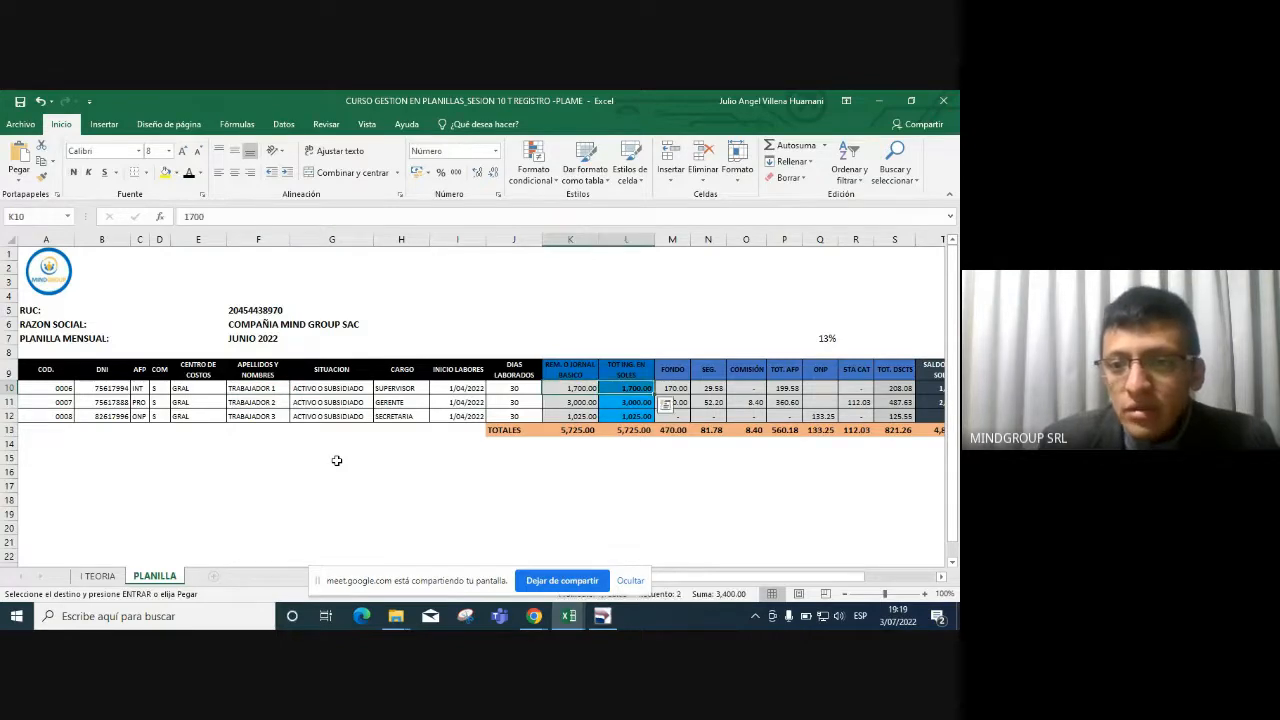
key(shift+Right)
key(shift+Right)
key(shift+Right)
key(shift+Right)
key(shift+Right)
key(shift+Right)
key(shift+Right)
key(shift+Right)
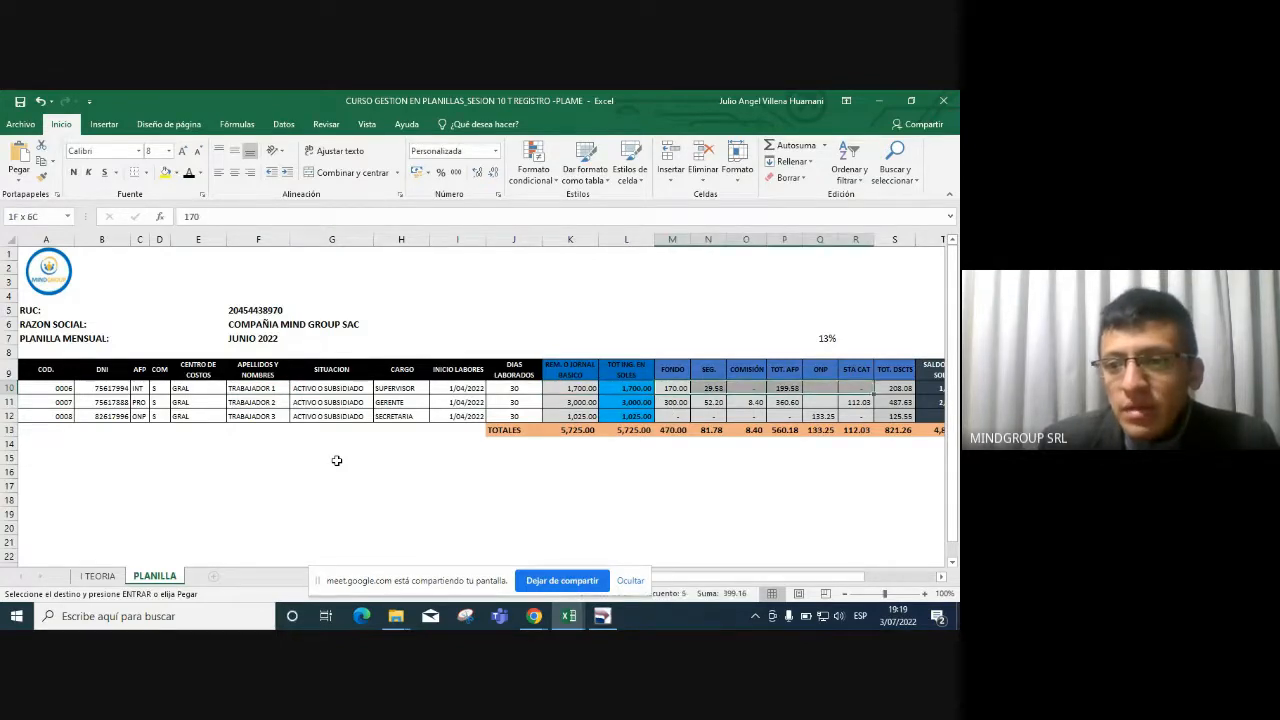
key(shift+Right)
key(shift+Right)
key(shift+Right)
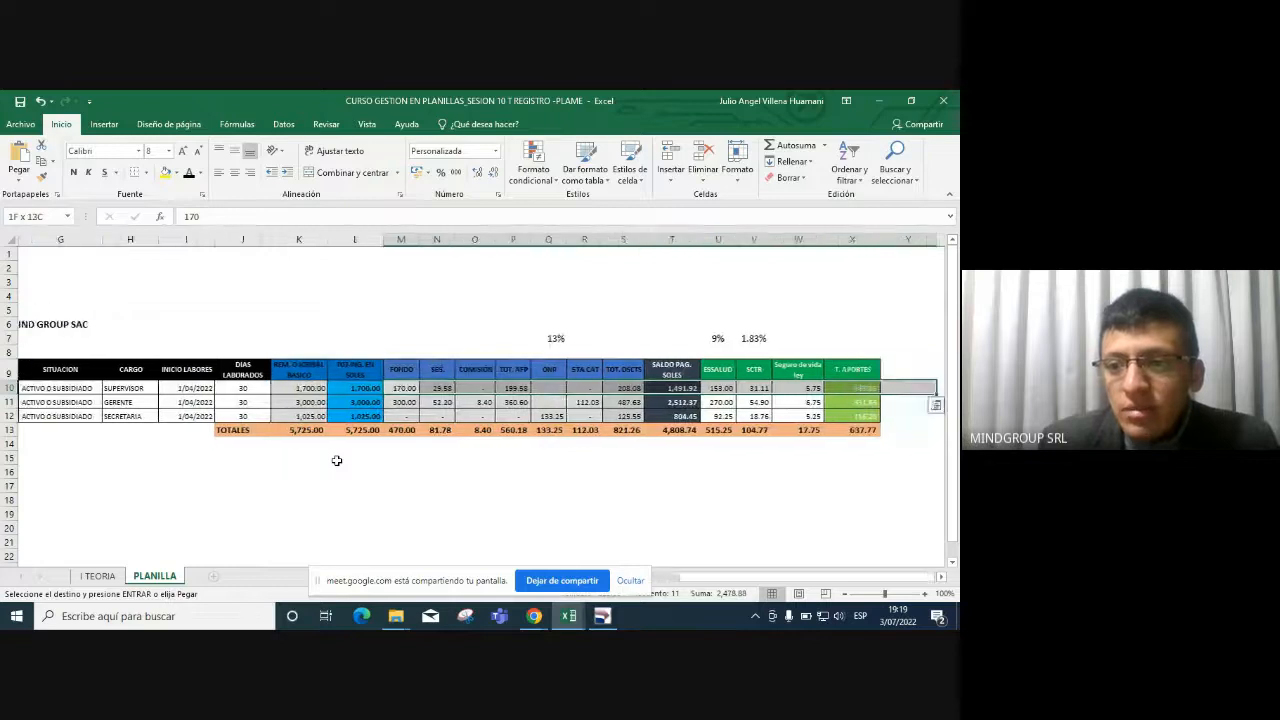
key(shift+Left)
key(shift+Left)
key(shift+Left)
key(shift+Left)
key(shift+Left)
key(shift+Left)
key(shift+Left)
key(shift+Left)
key(shift+Left)
key(shift+Left)
key(shift+Left)
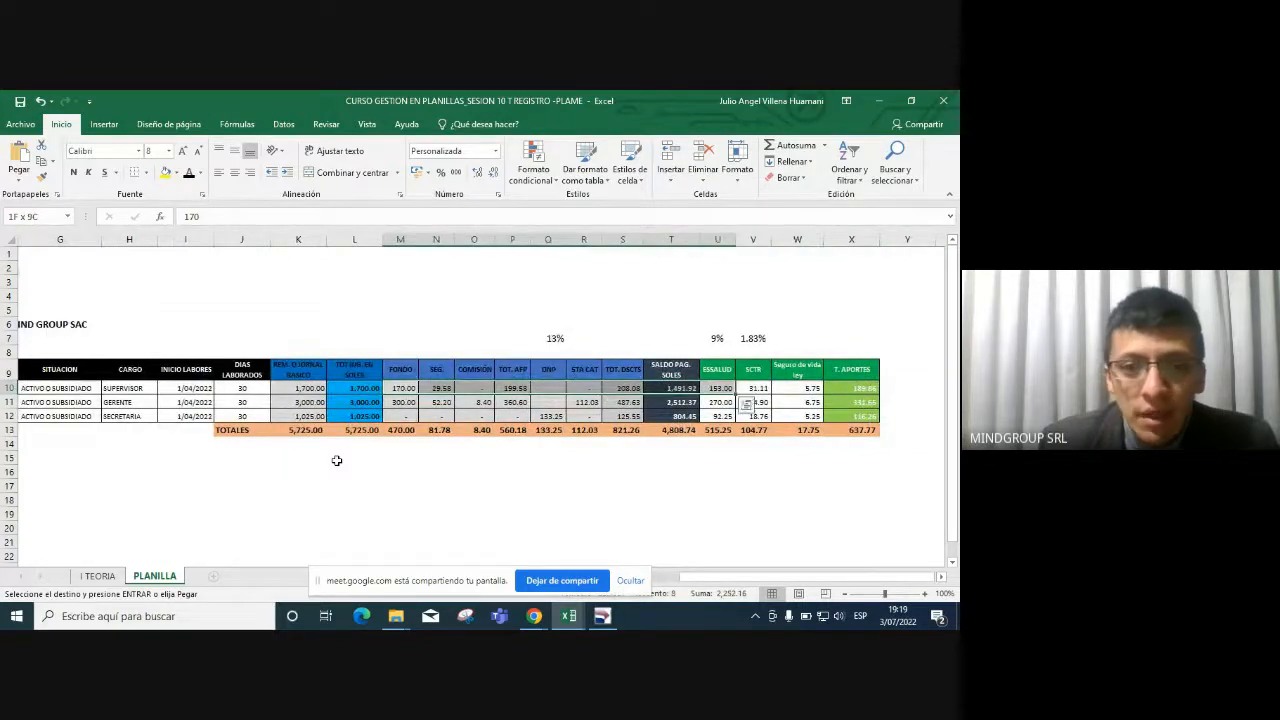
key(Left)
key(Left)
key(Left)
key(Left)
key(Left)
key(Left)
key(Left)
key(Left)
key(Left)
key(Left)
key(Left)
key(Left)
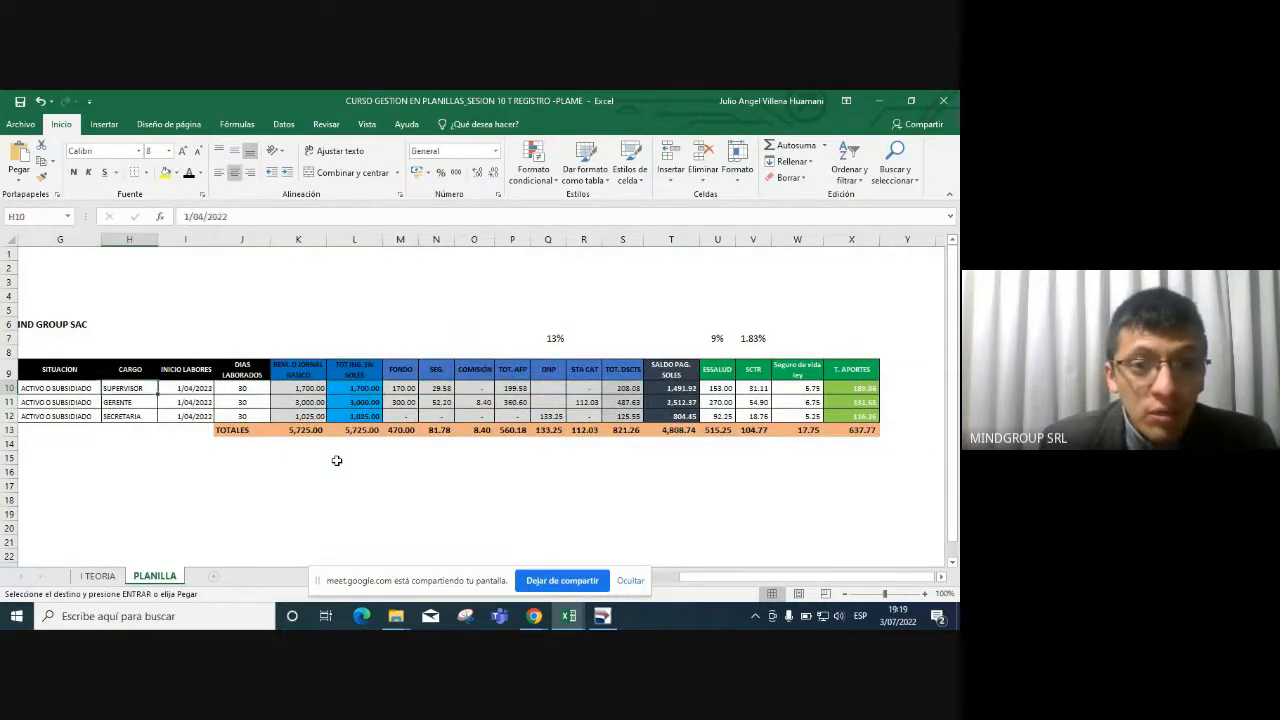
Check the row 11 start date and the first worker's basic salary, then bring the PLAME worker list forward.
key(alt+Tab)
key(alt+Tab)
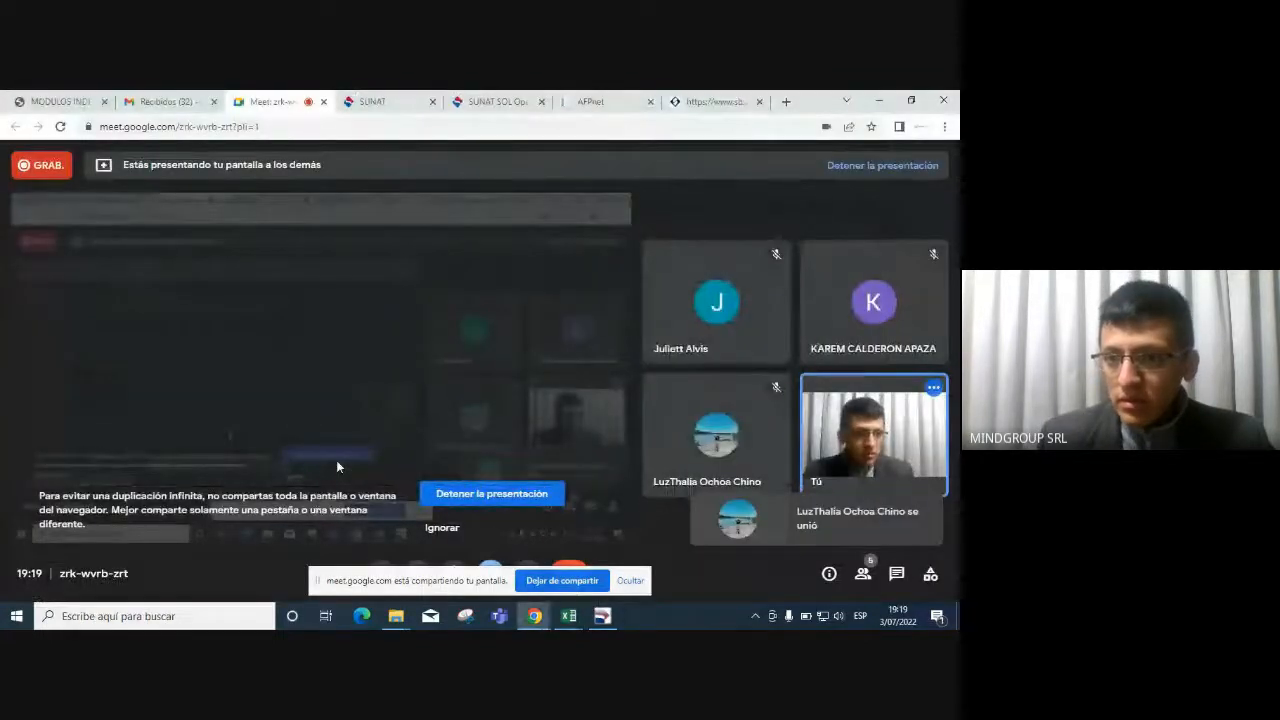
key(alt+Tab)
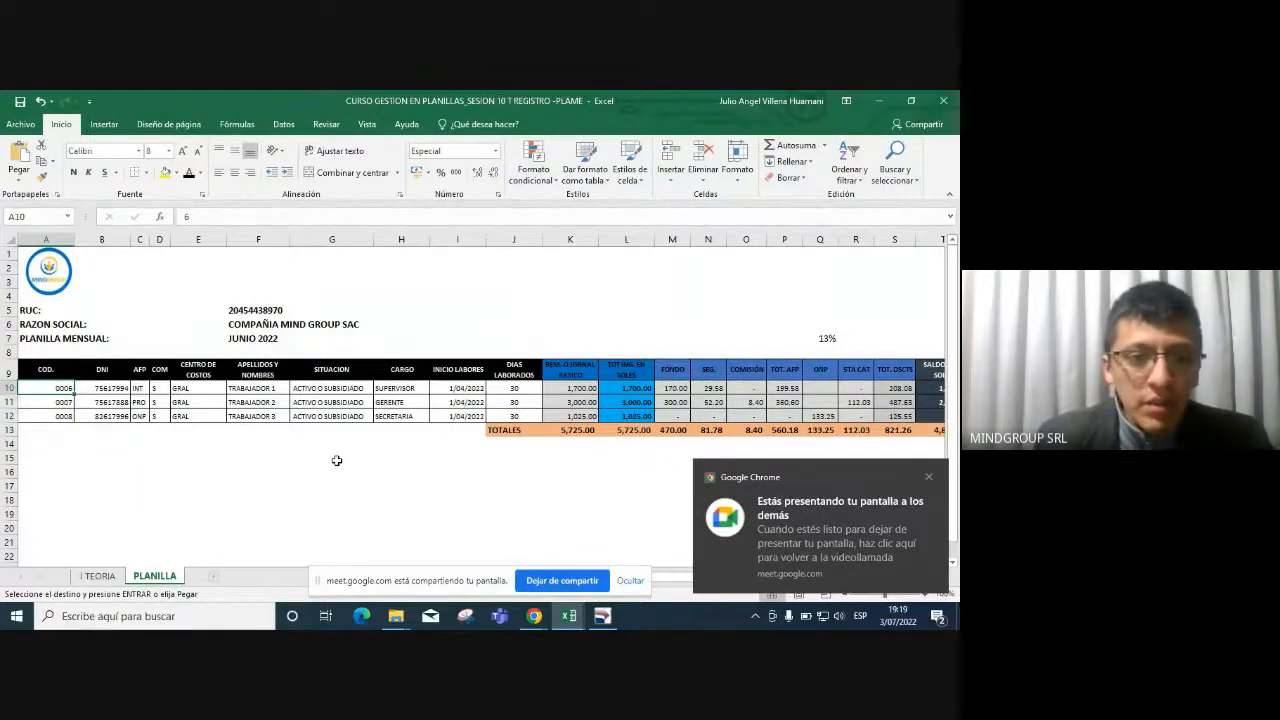
click(444, 401)
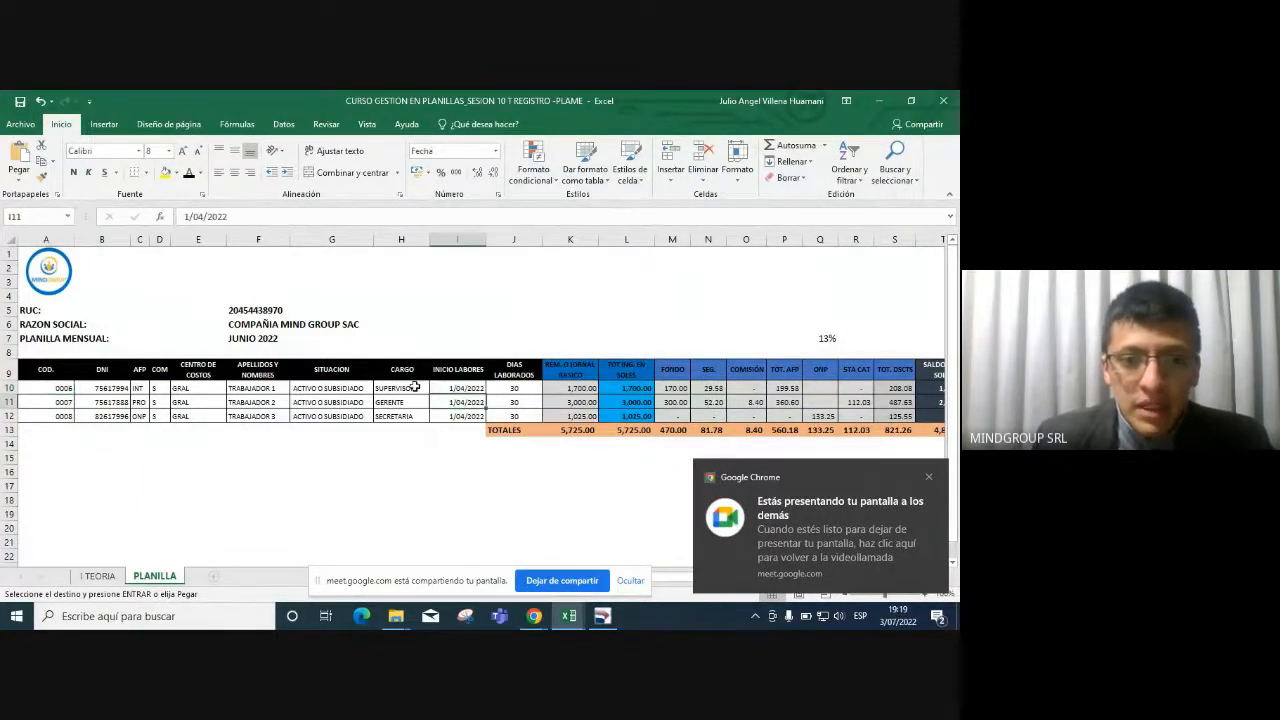
click(566, 388)
key(alt+Tab)
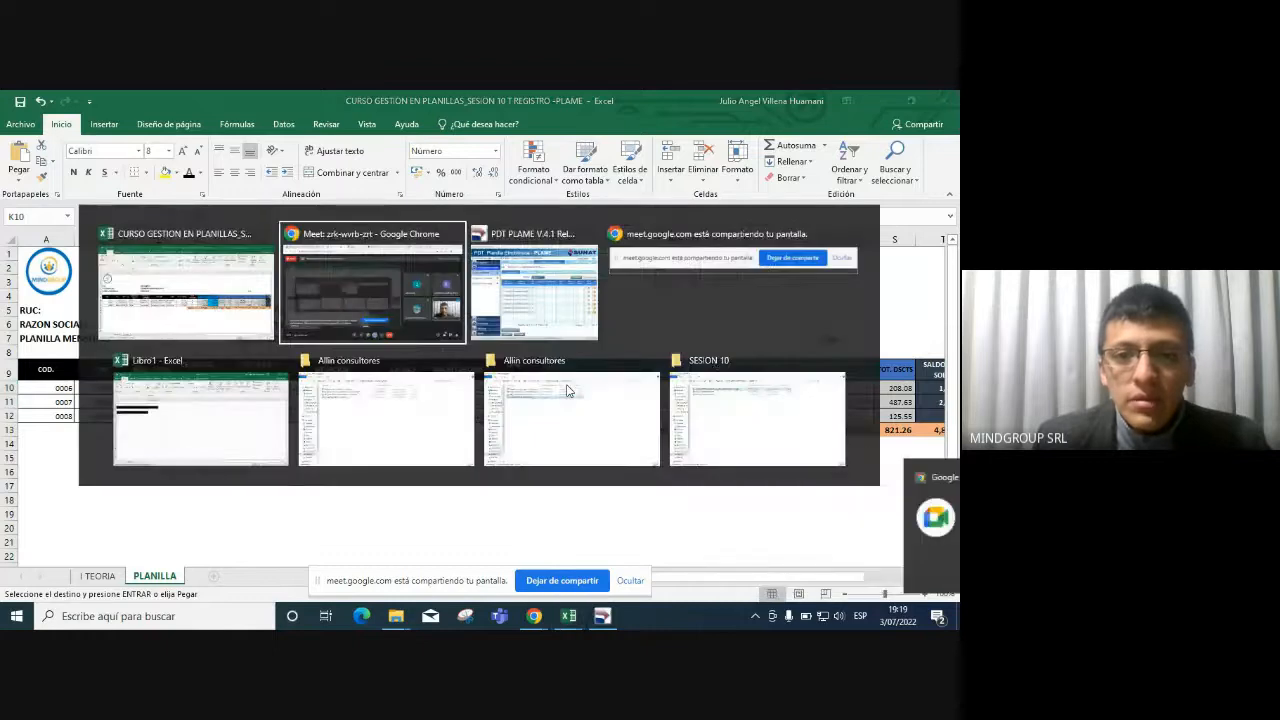
key(alt+Tab)
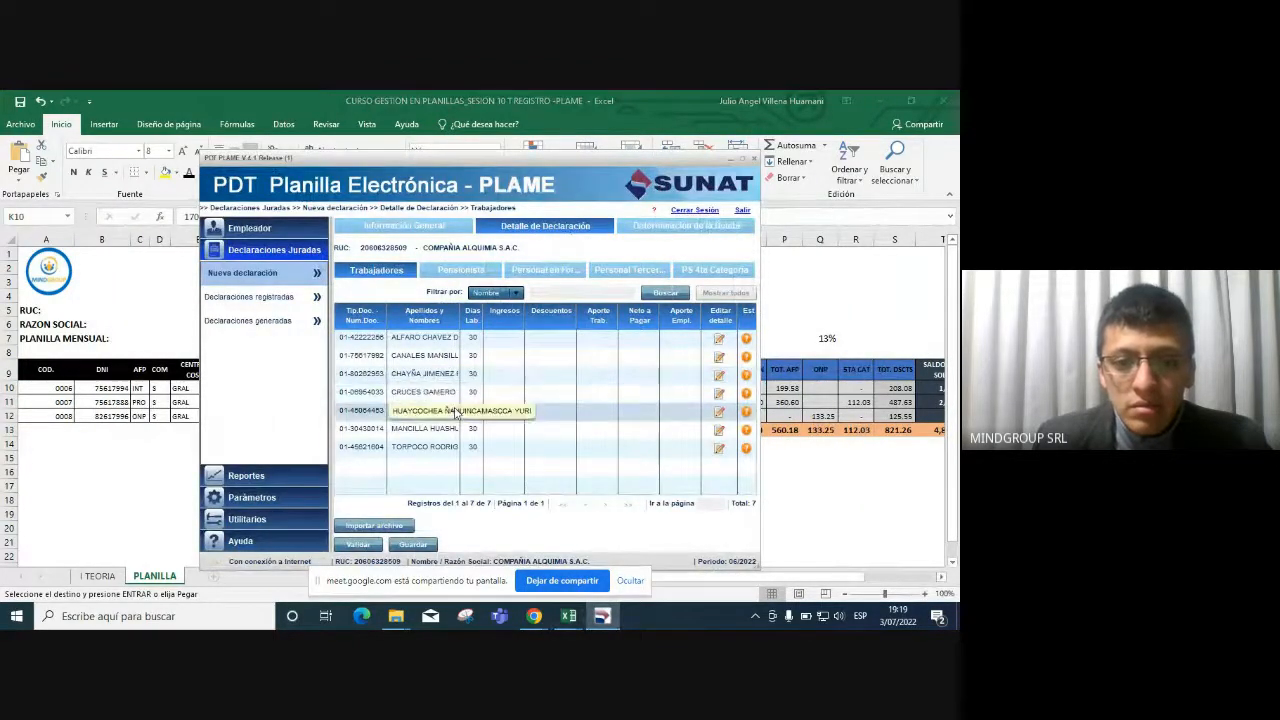
Open the fifth listed worker's detail form and cross-check the start date in the payroll workbook.
click(720, 414)
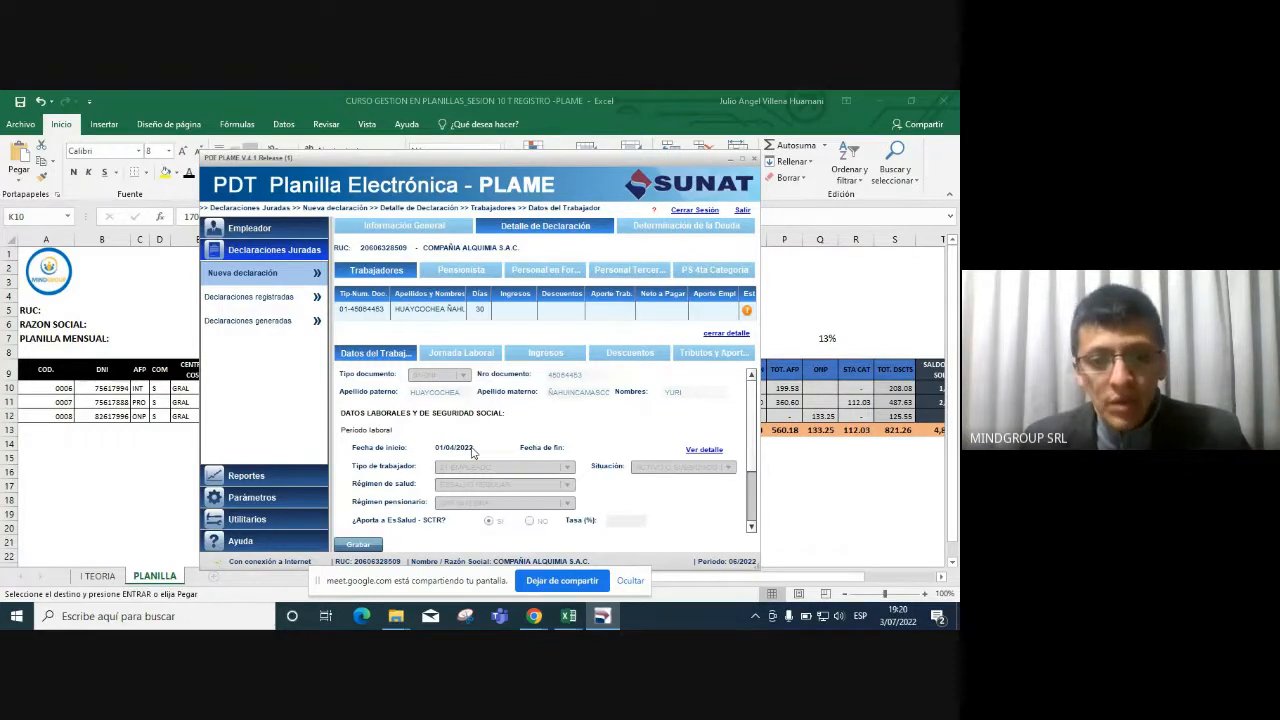
key(alt+Tab)
click(474, 389)
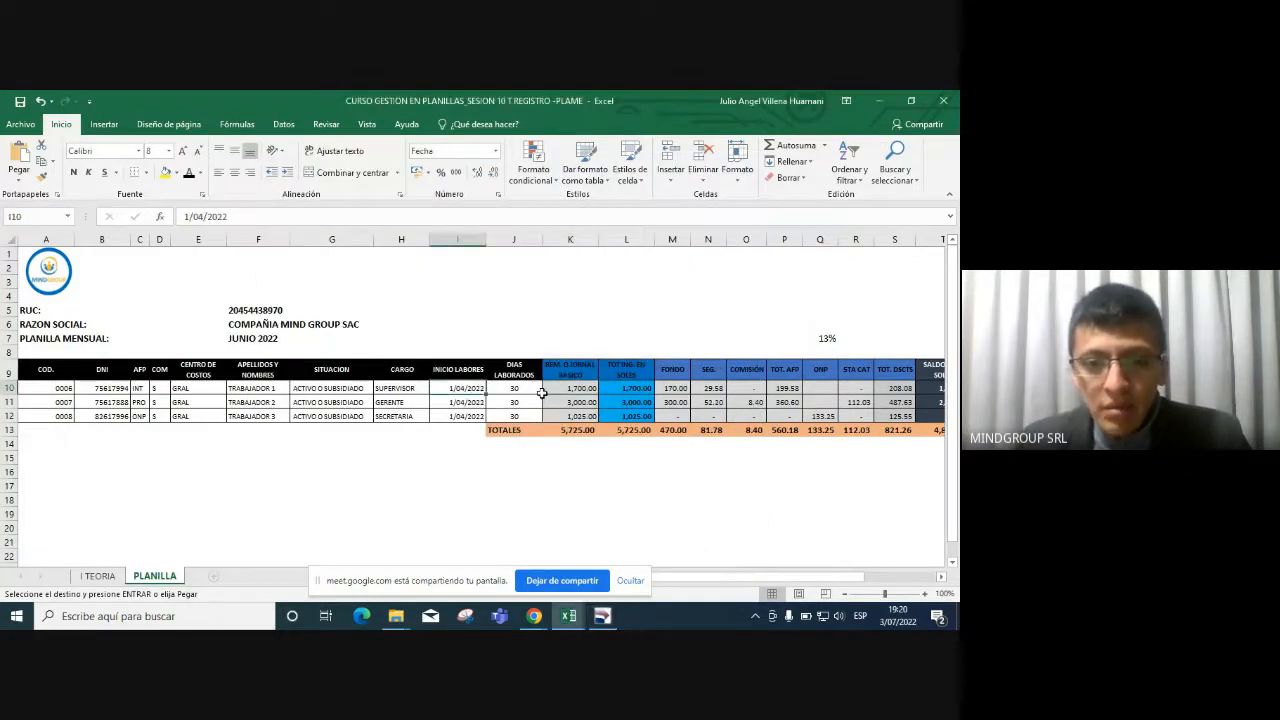
key(alt+Tab)
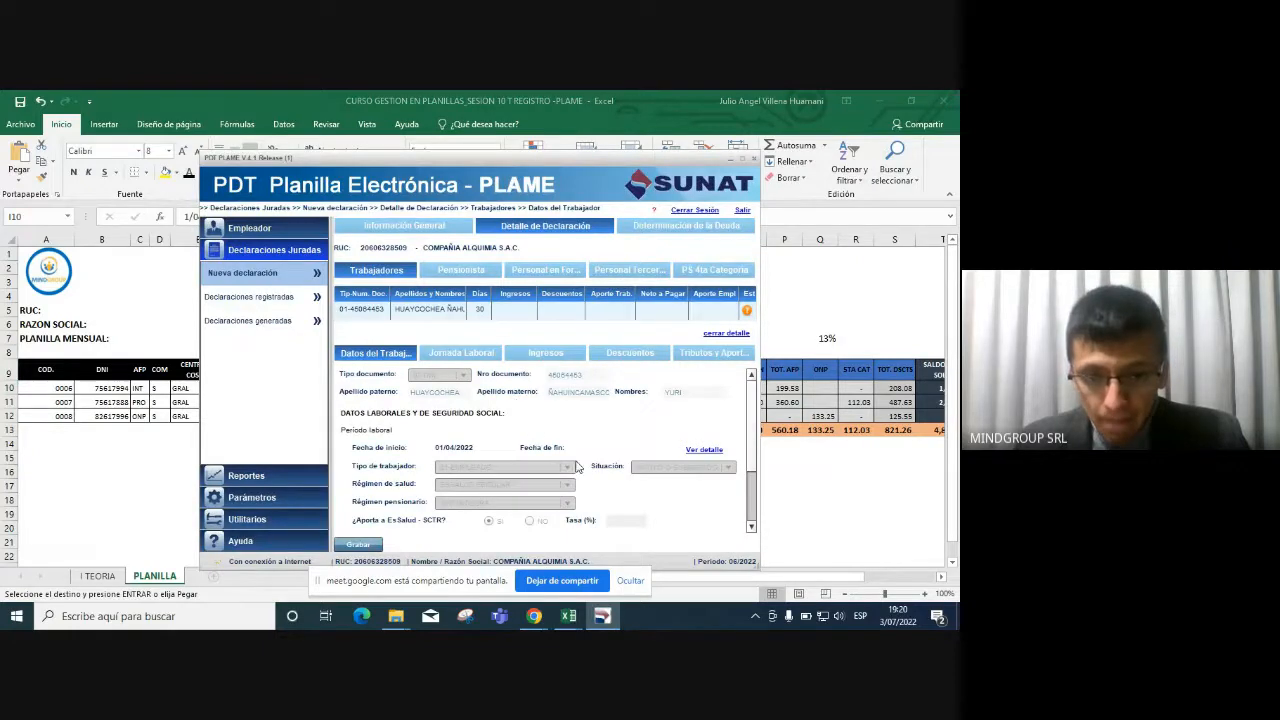
Enter 1.83 as the worker's SCTR Tasa (%) in the Datos del Trabajador form.
scroll(700, 440, down, 3)
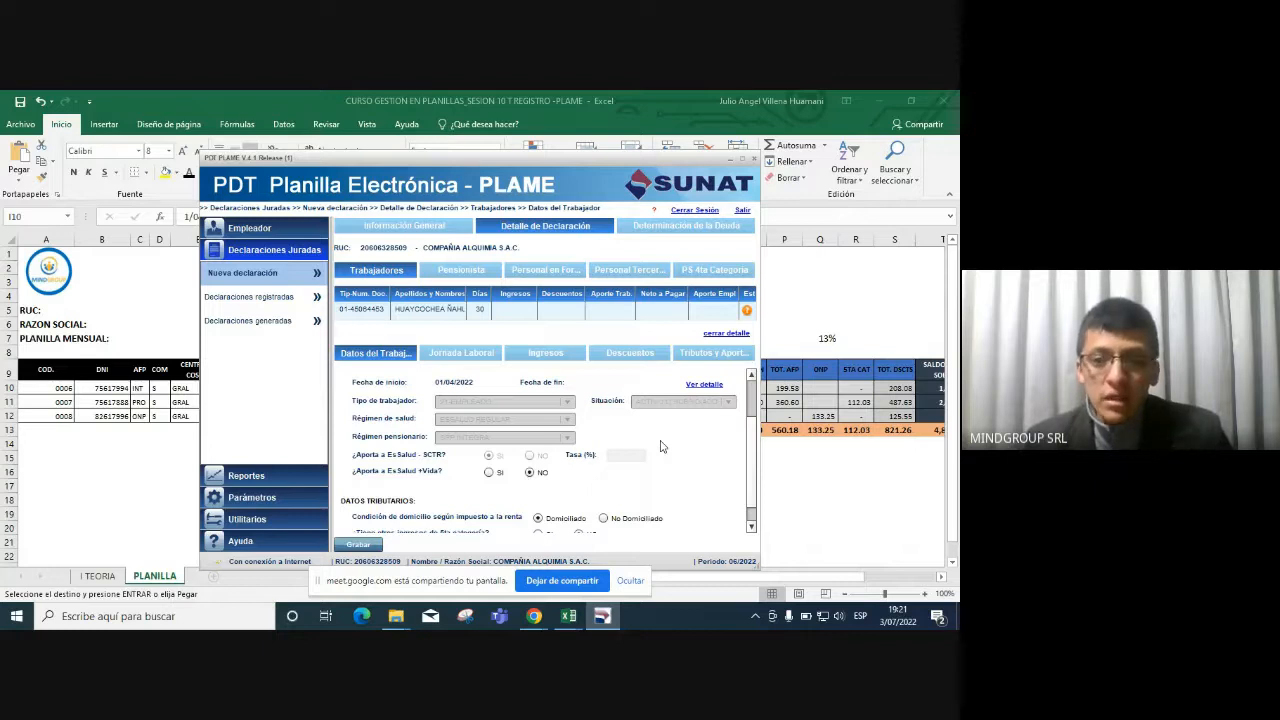
click(620, 456)
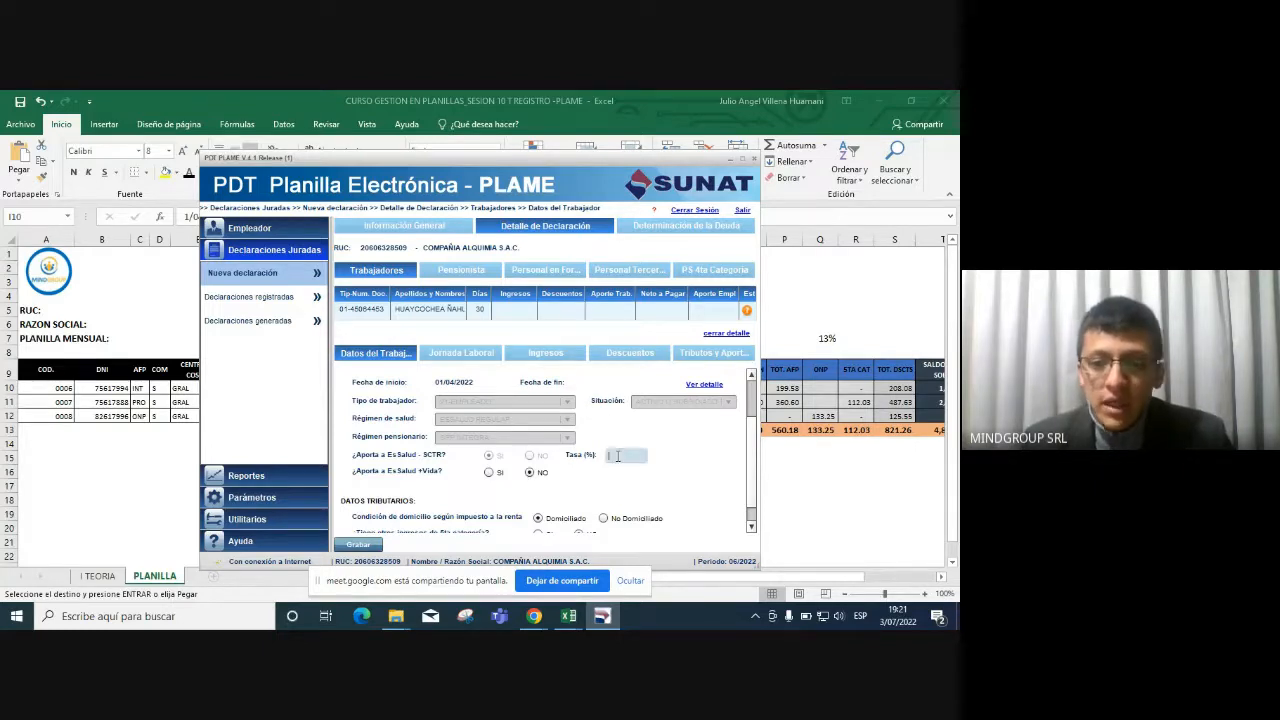
text(1.83)
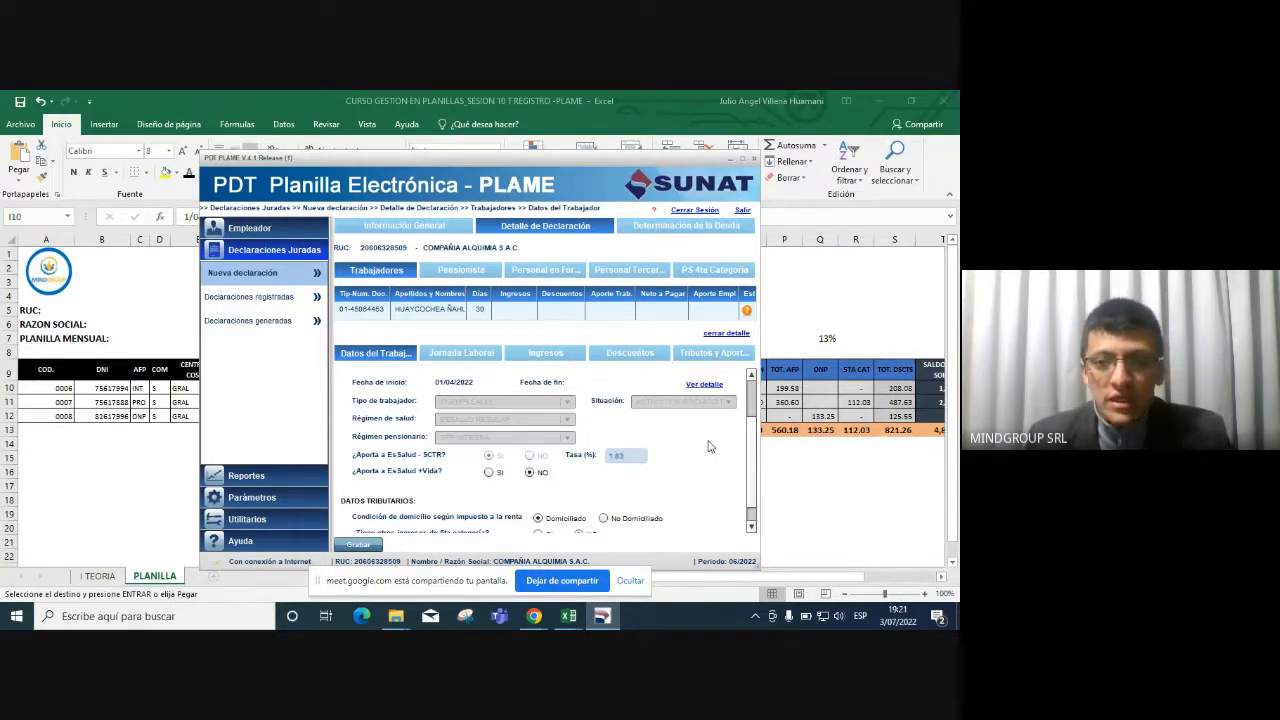
key(Tab)
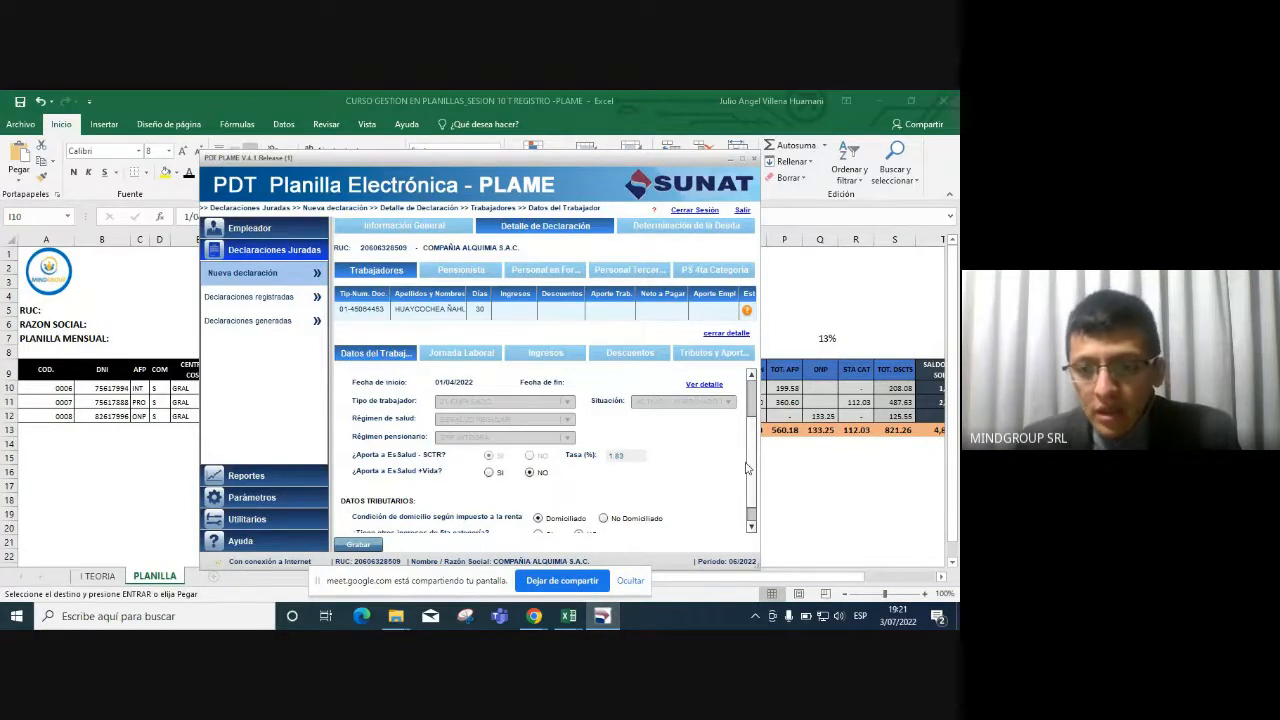
scroll(749, 469, down, 1)
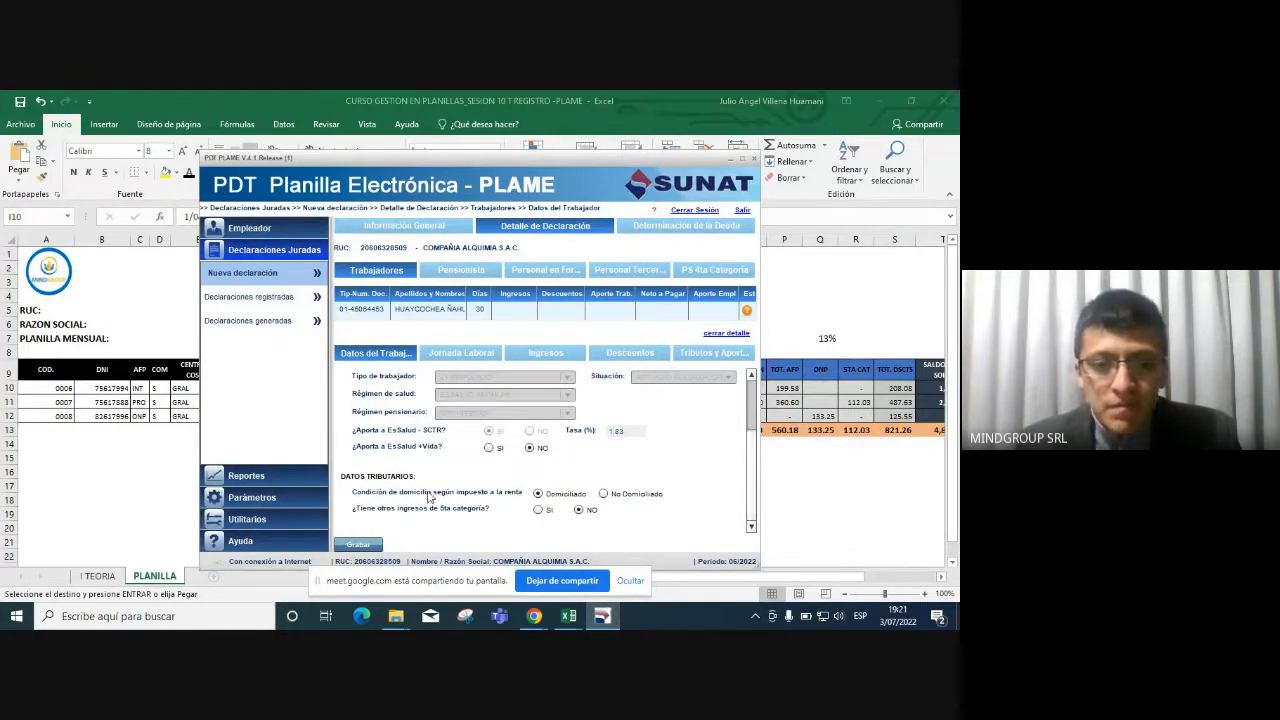
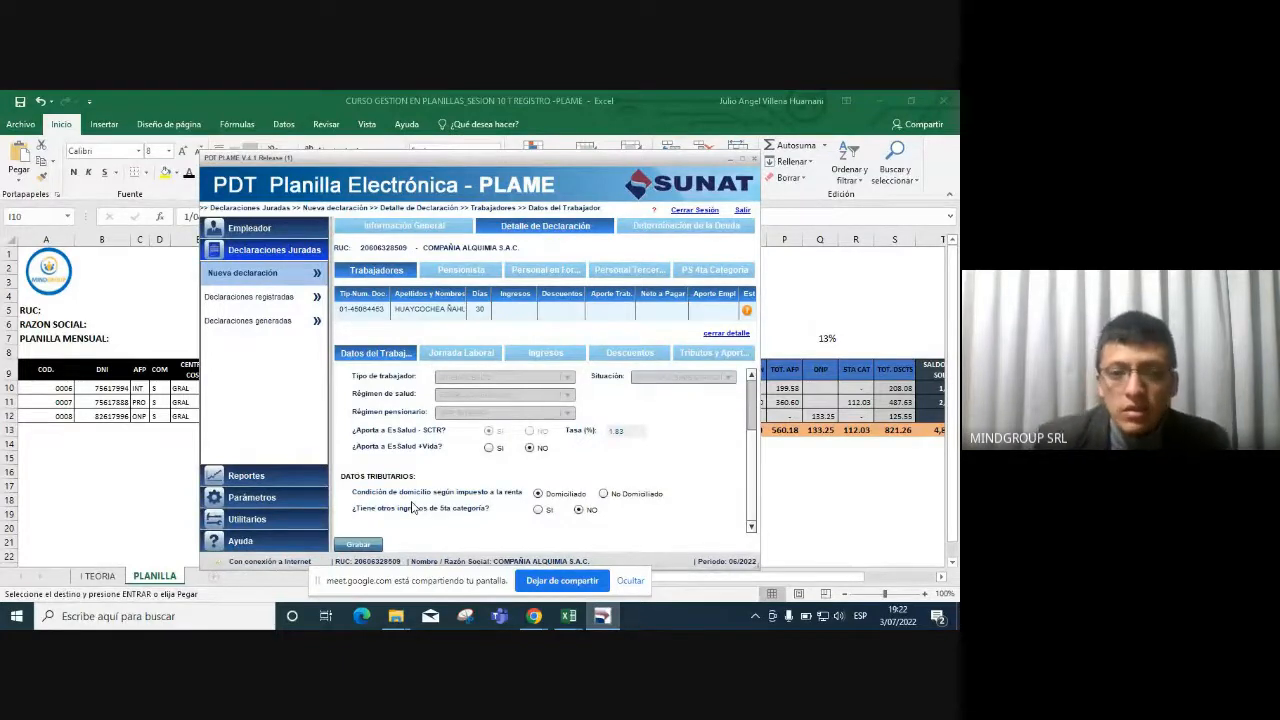
Switch other 5th-category income to yes, then back to no.
click(541, 512)
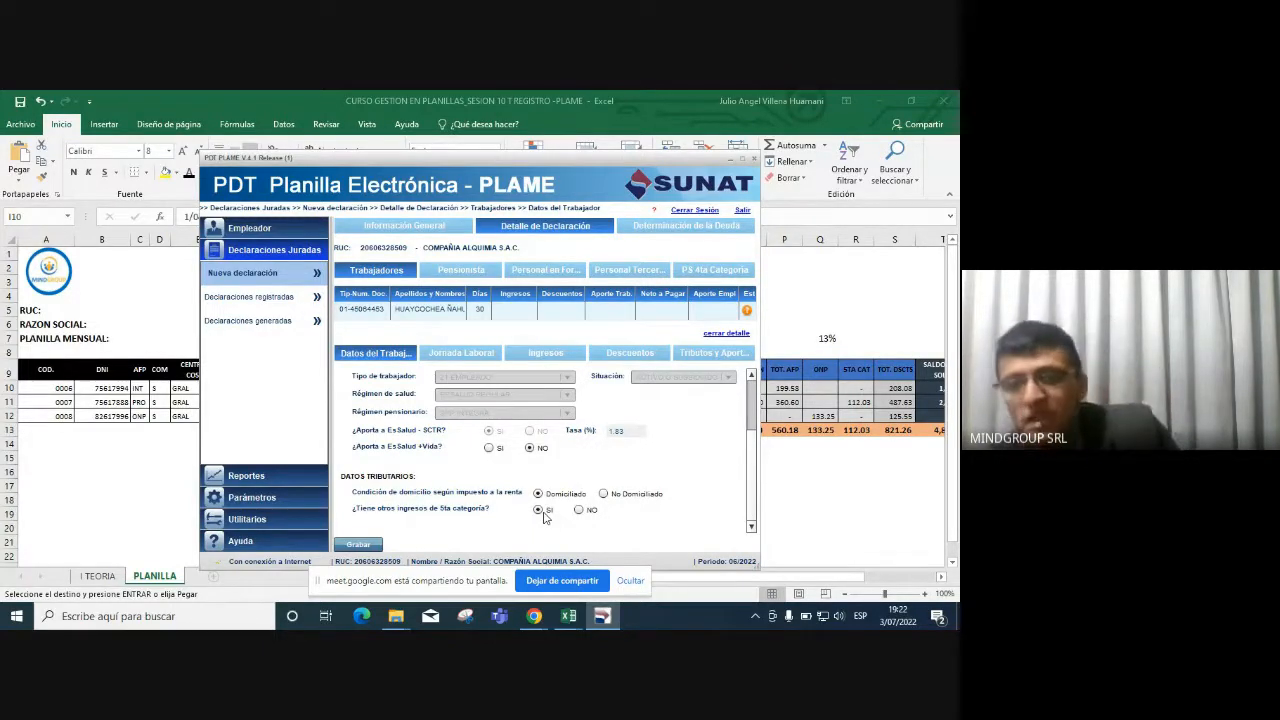
click(579, 511)
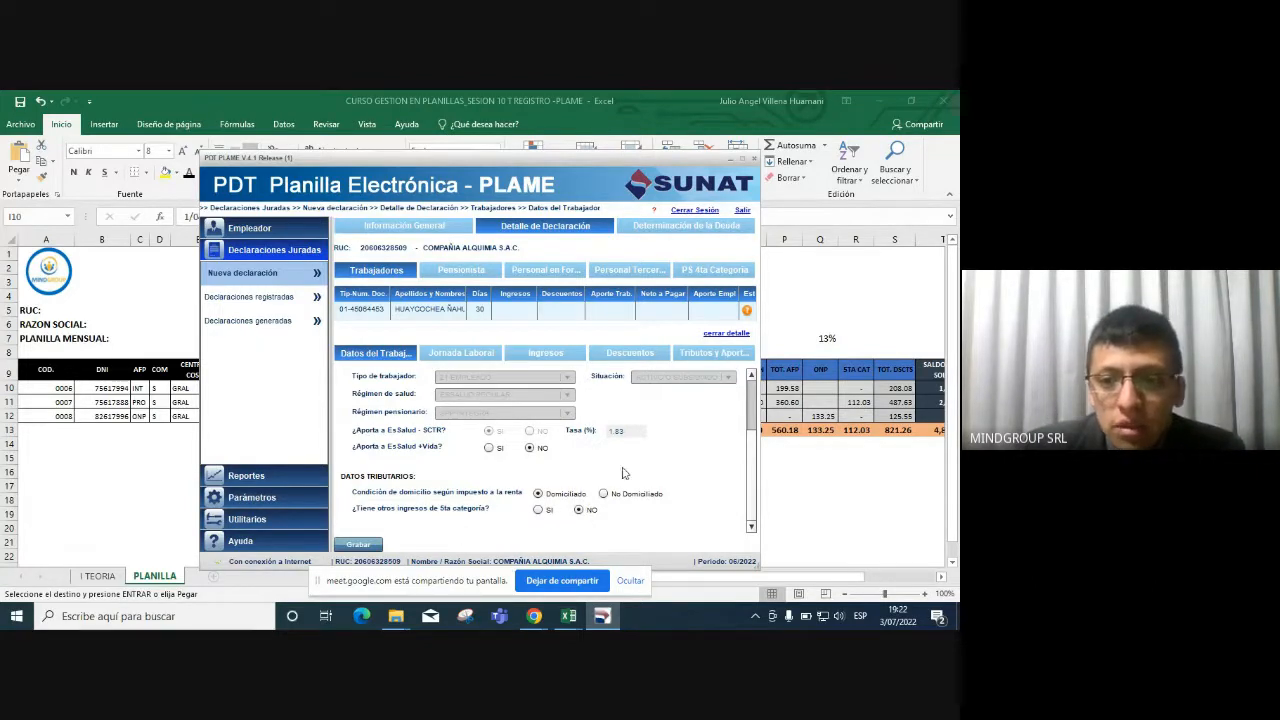
drag(750, 467, 758, 372)
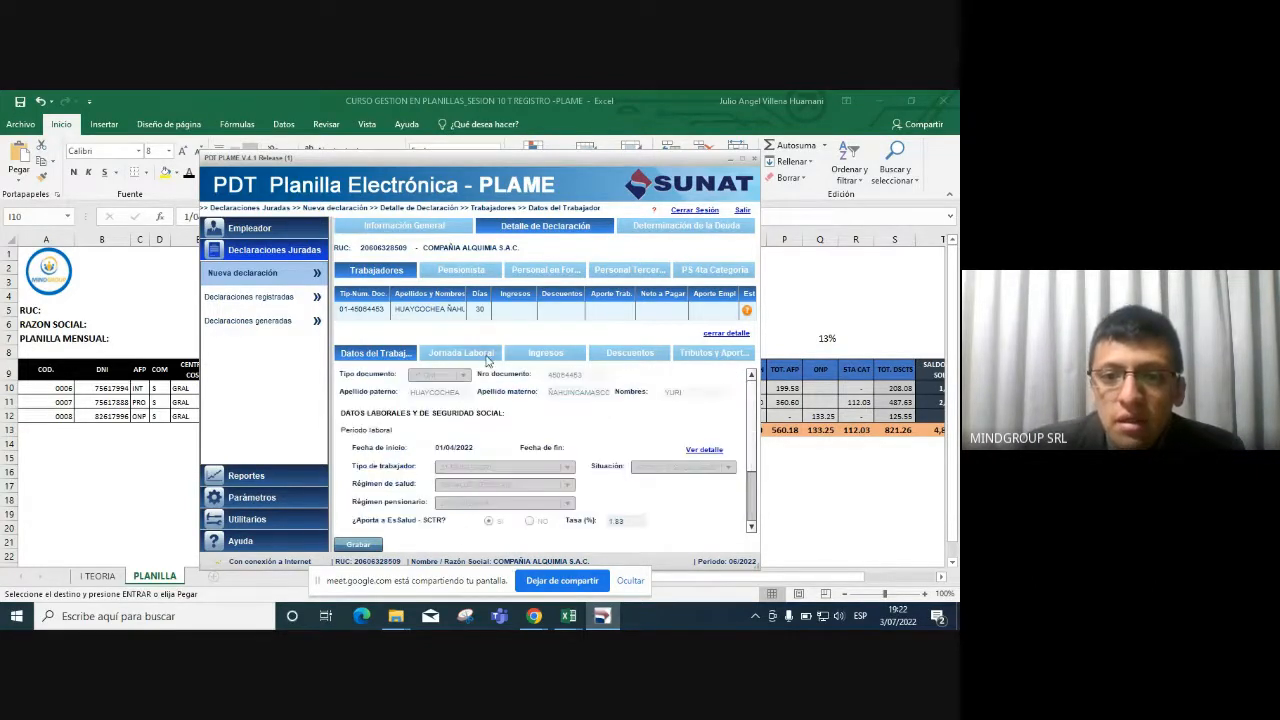
In Jornada Laboral, browse non-worked suspension types without recording any, keeping 30 days worked.
click(484, 358)
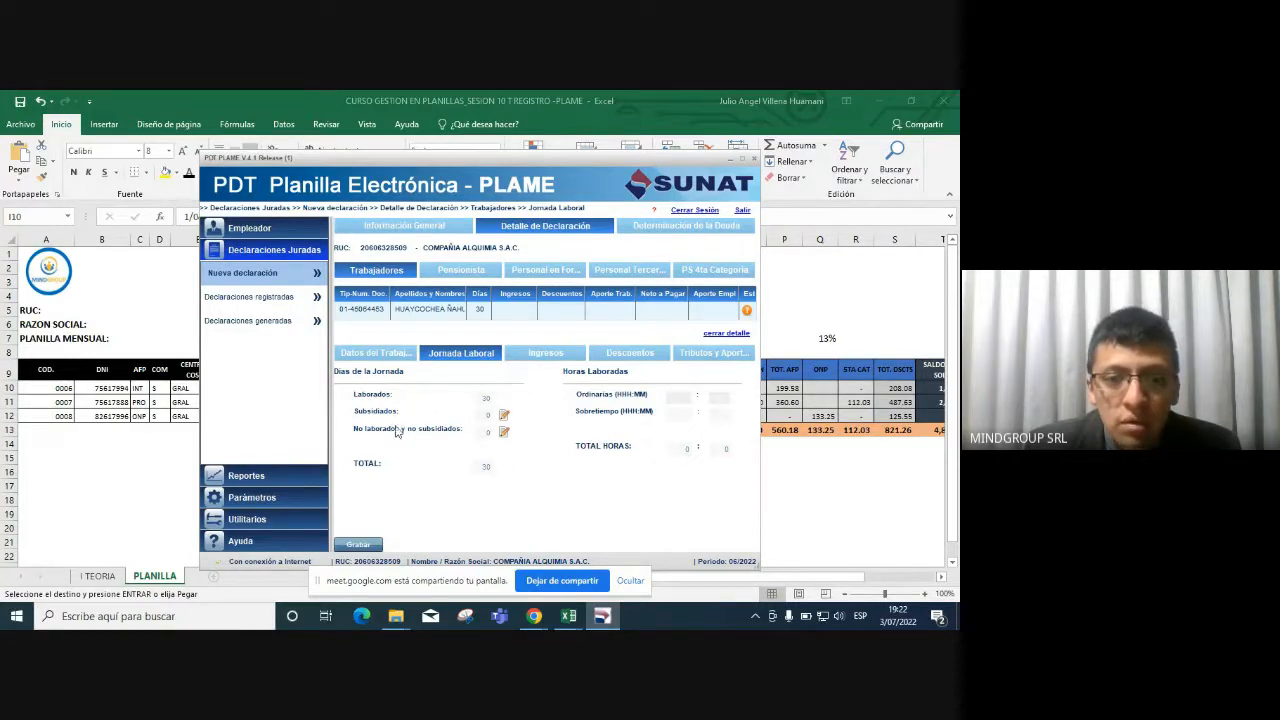
click(504, 432)
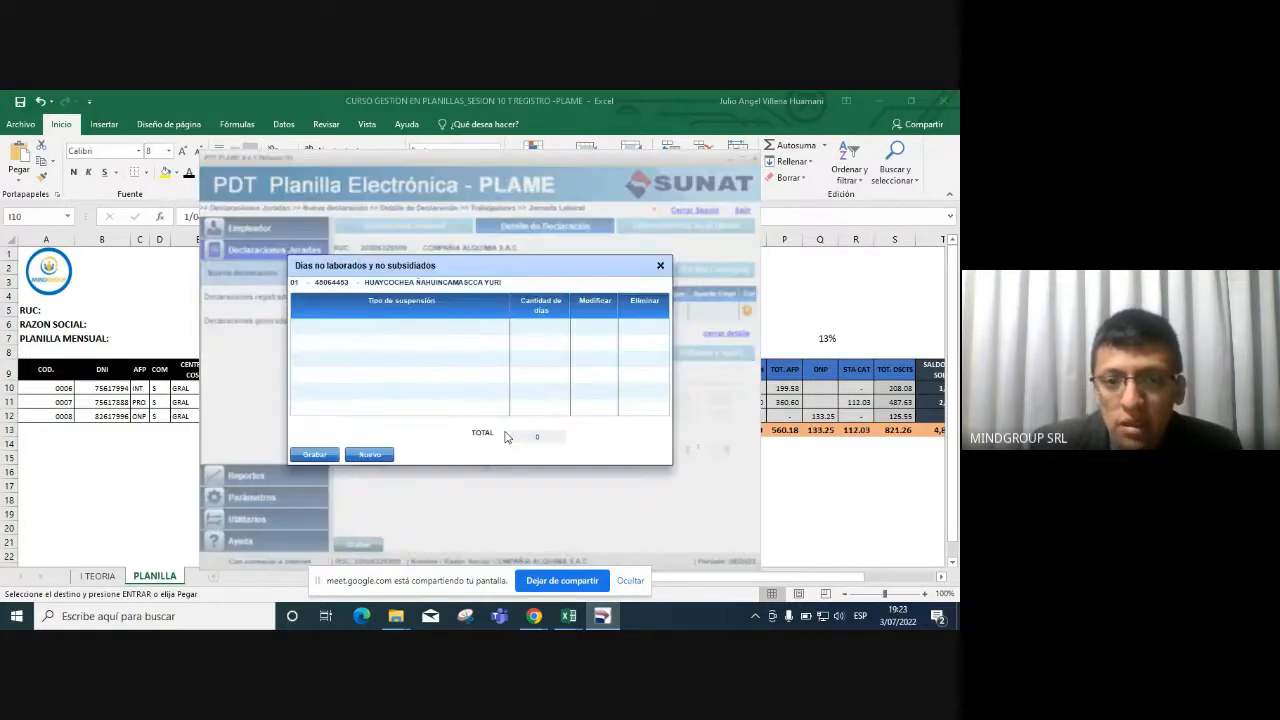
click(390, 456)
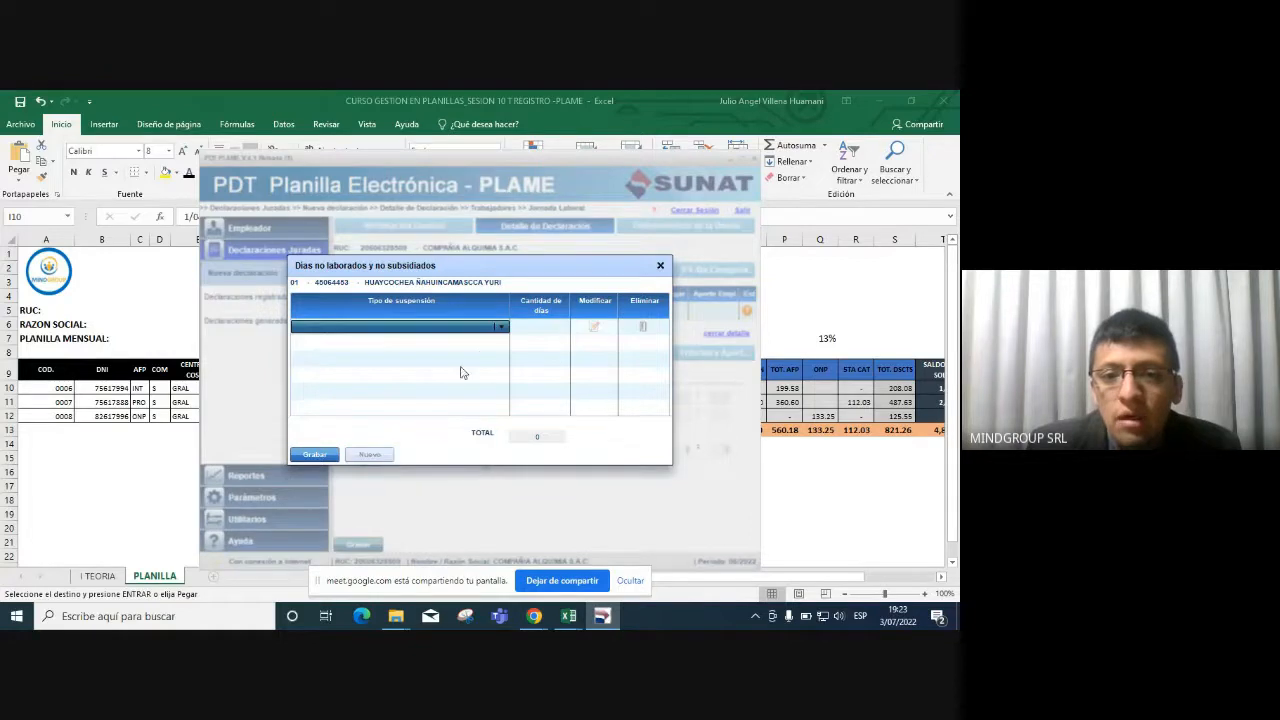
click(500, 327)
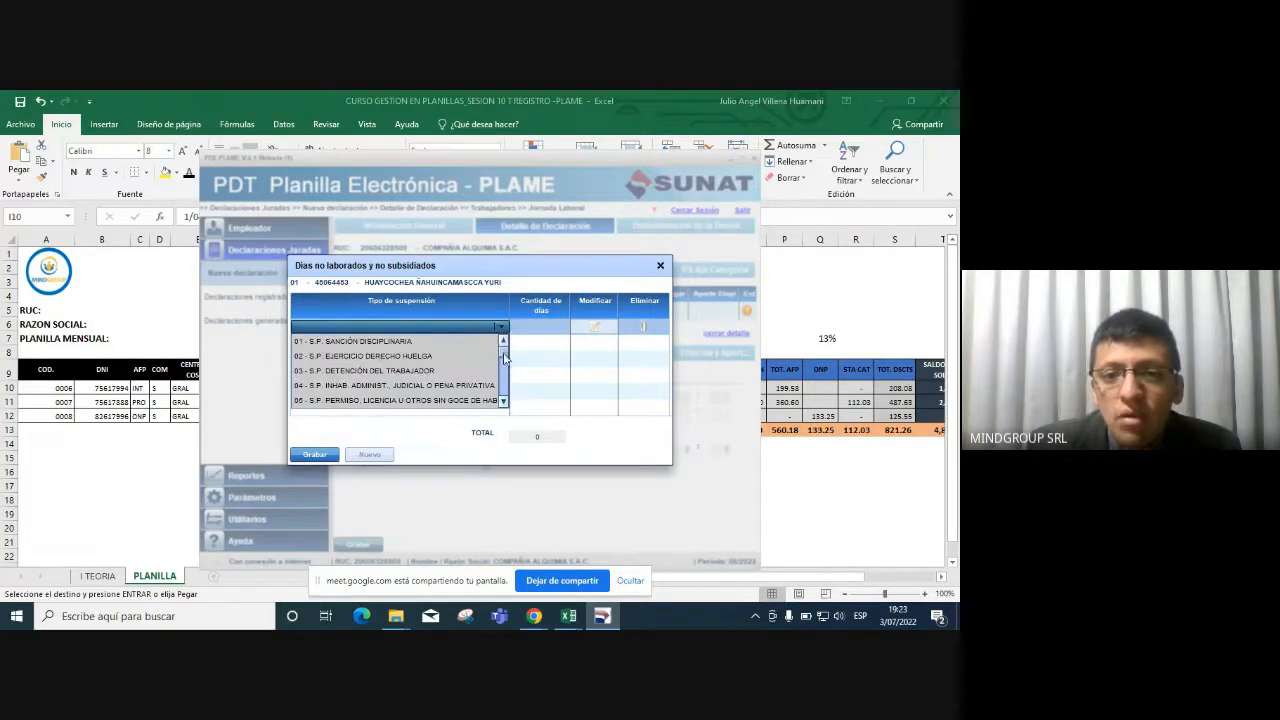
drag(505, 358, 511, 405)
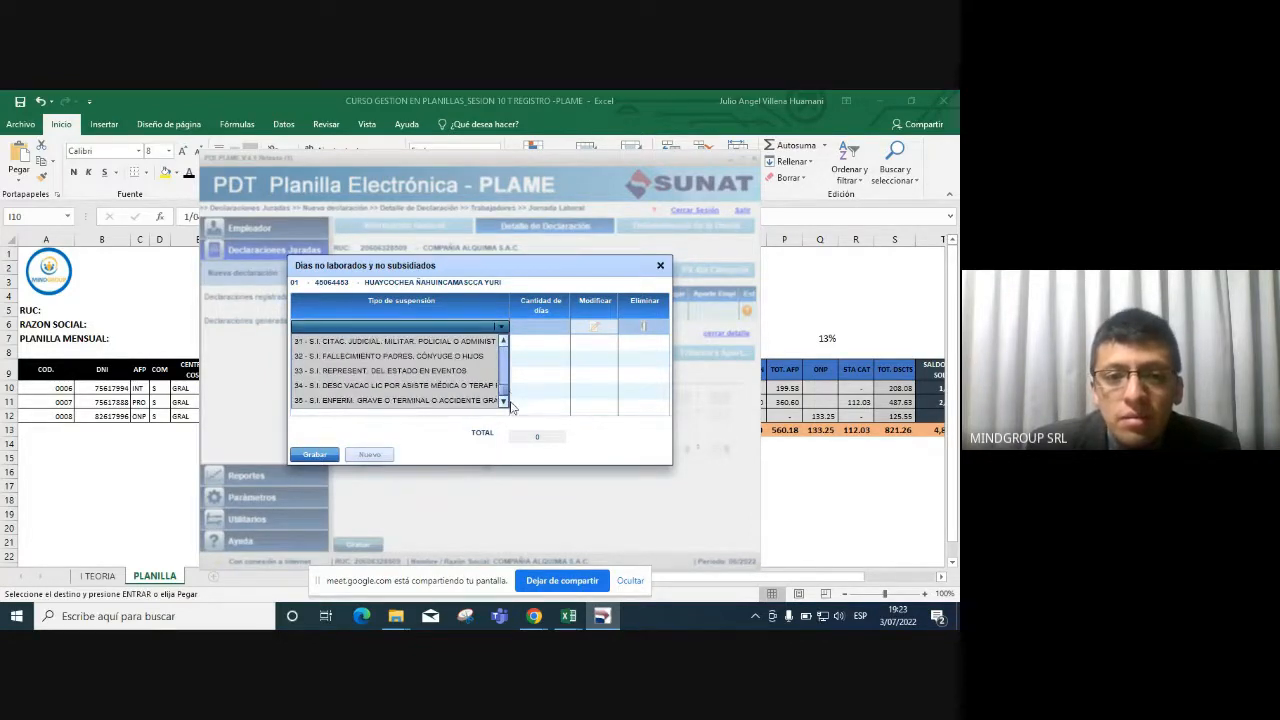
click(540, 327)
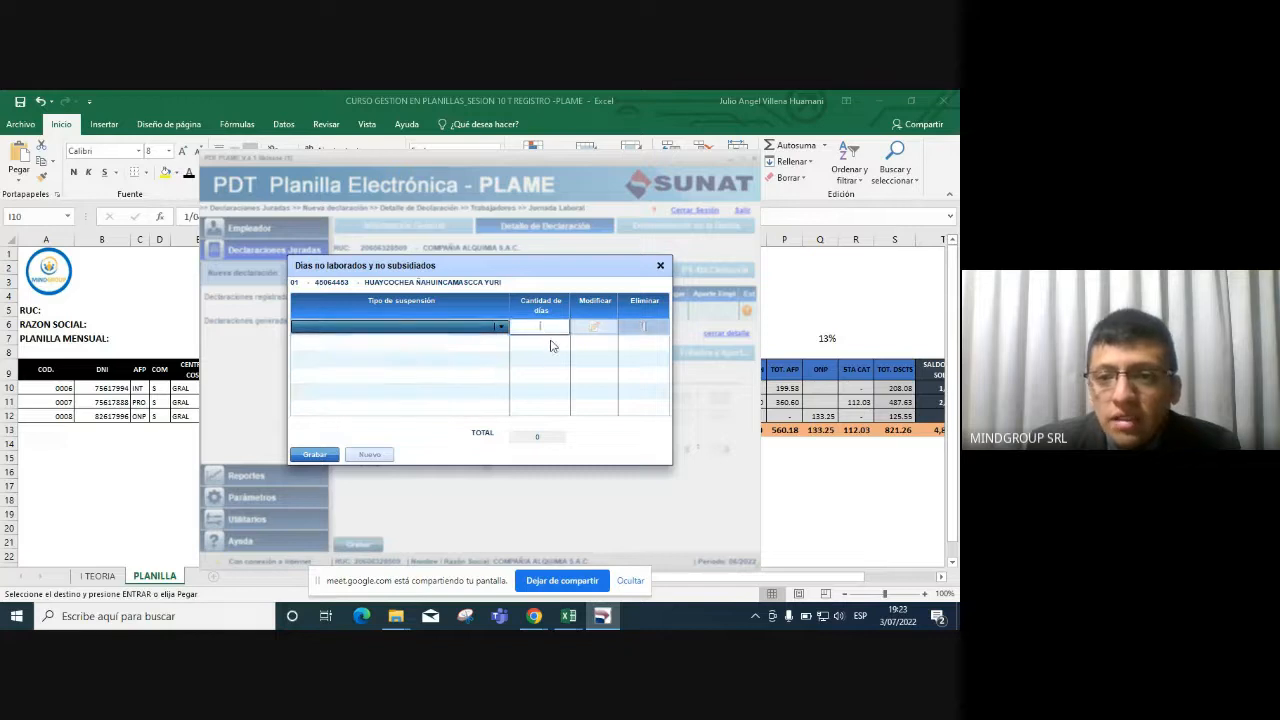
click(661, 267)
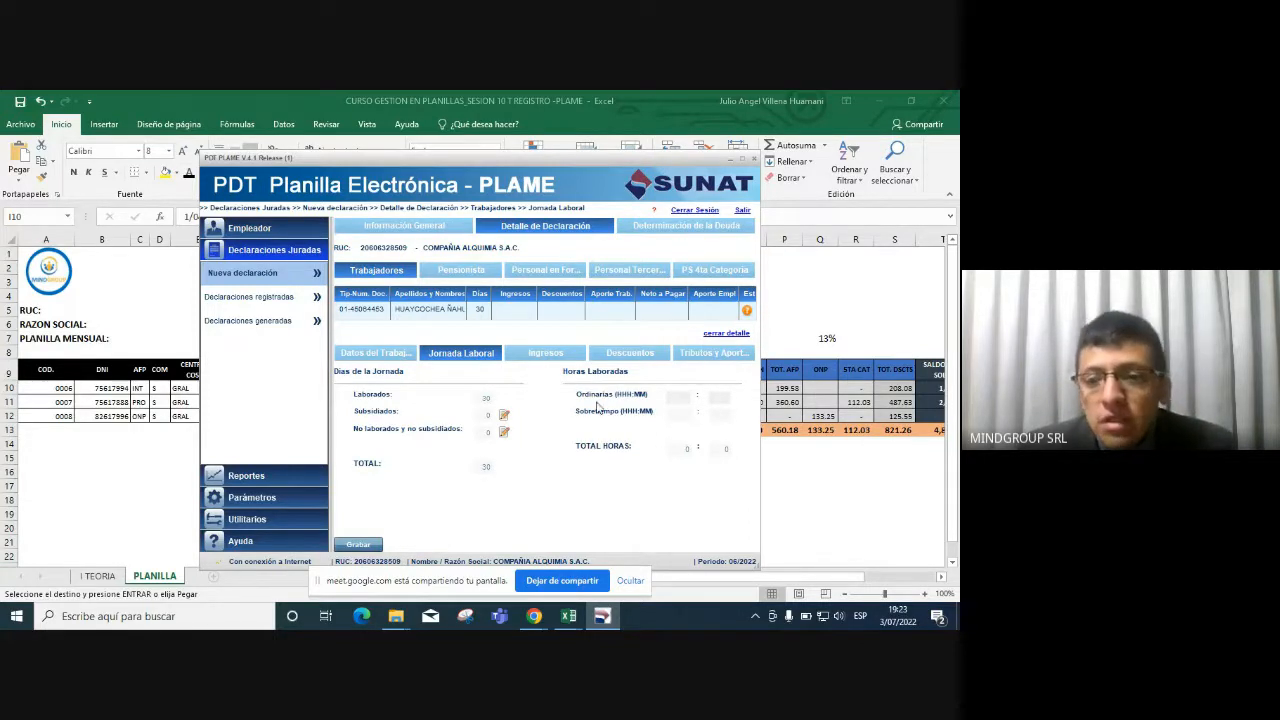
click(682, 400)
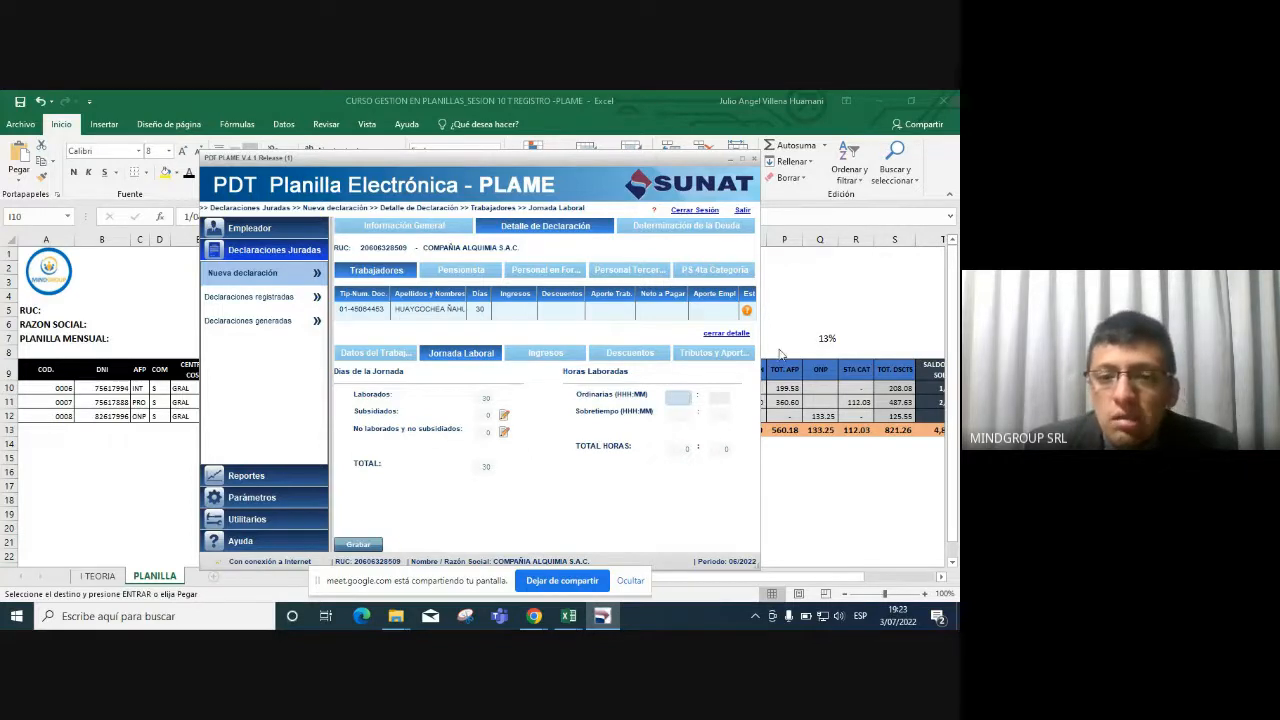
click(829, 286)
In Excel cell J5, work out ordinary hours as =26*8, giving 208.
click(410, 324)
click(514, 312)
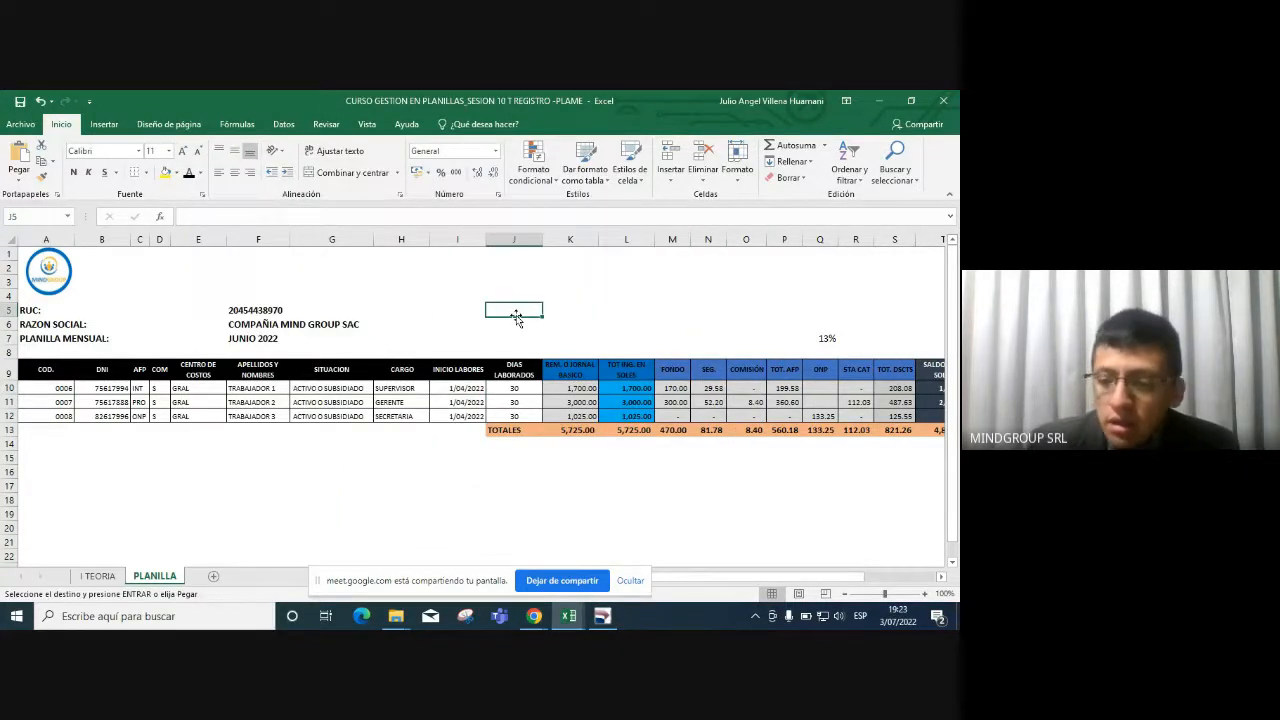
text(+30*8)
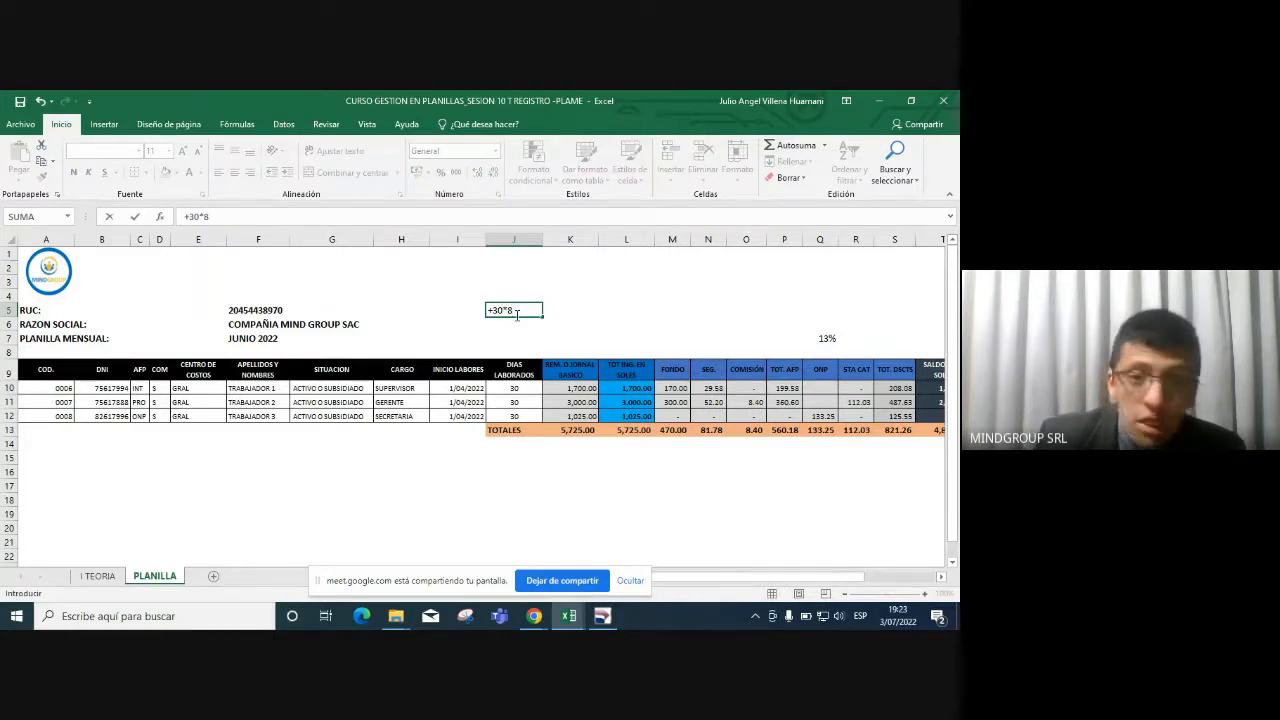
key(Return)
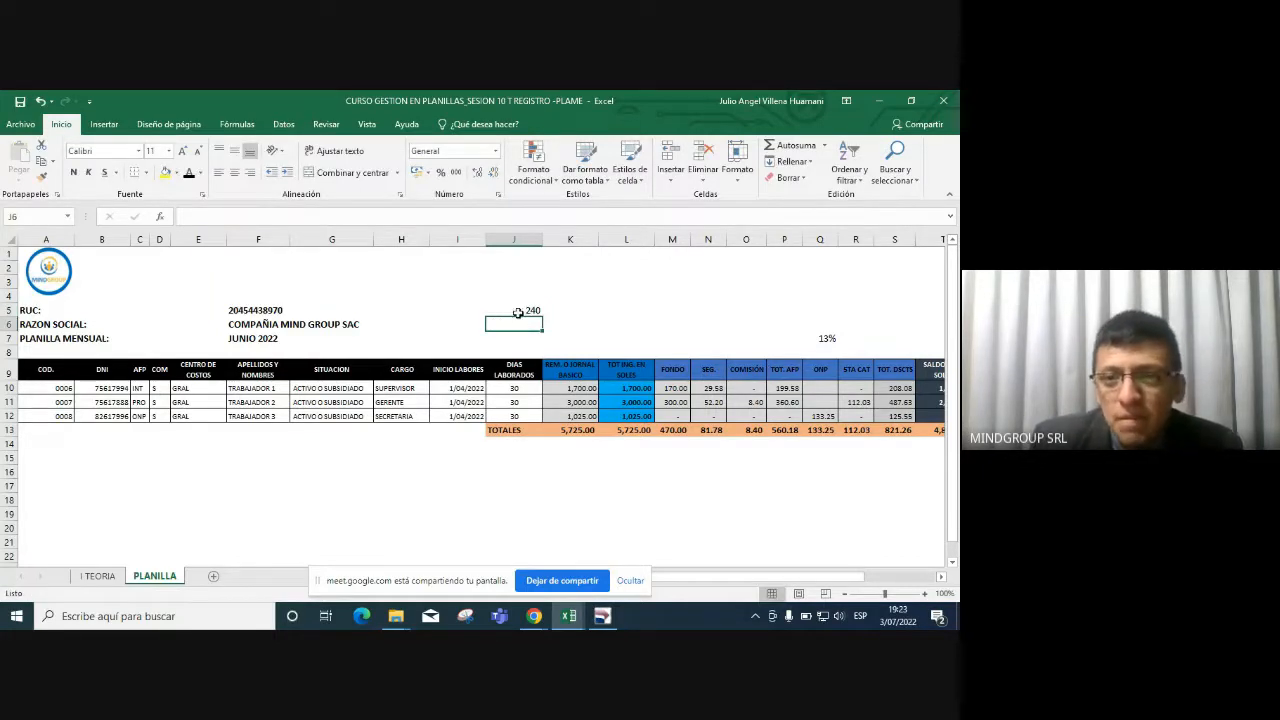
click(517, 311)
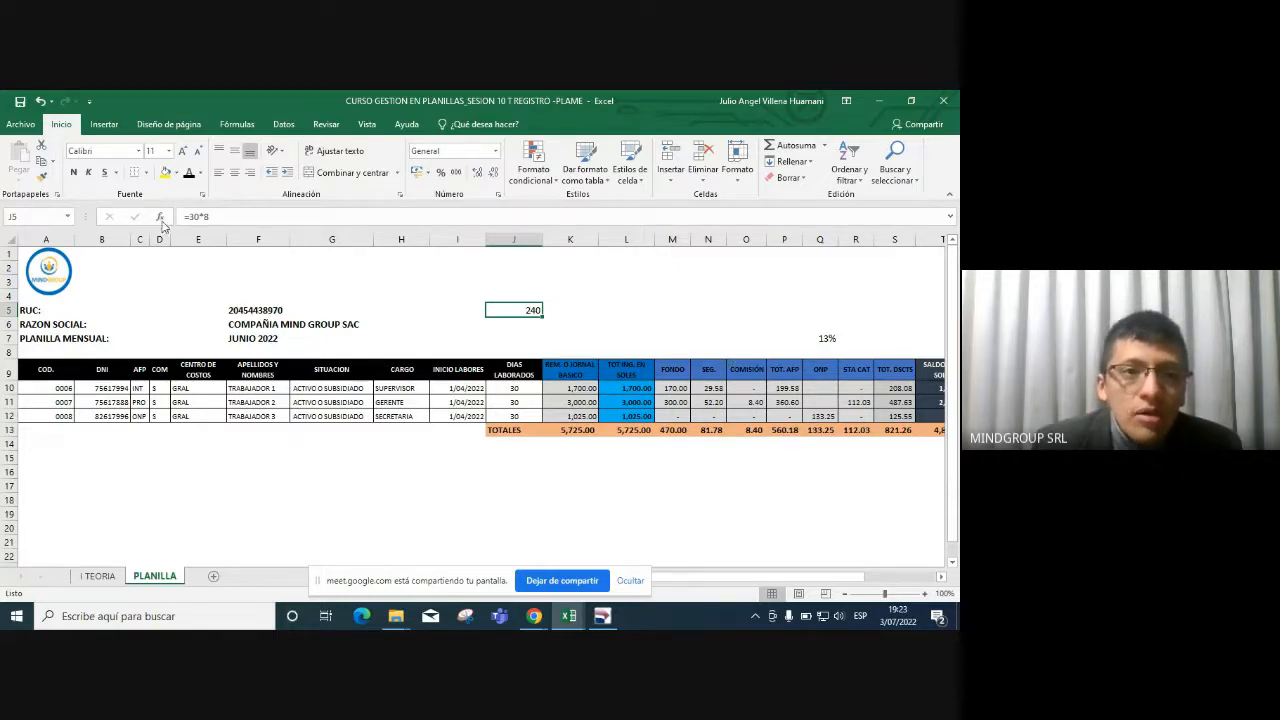
click(199, 219)
key(BackSpace)
key(BackSpace)
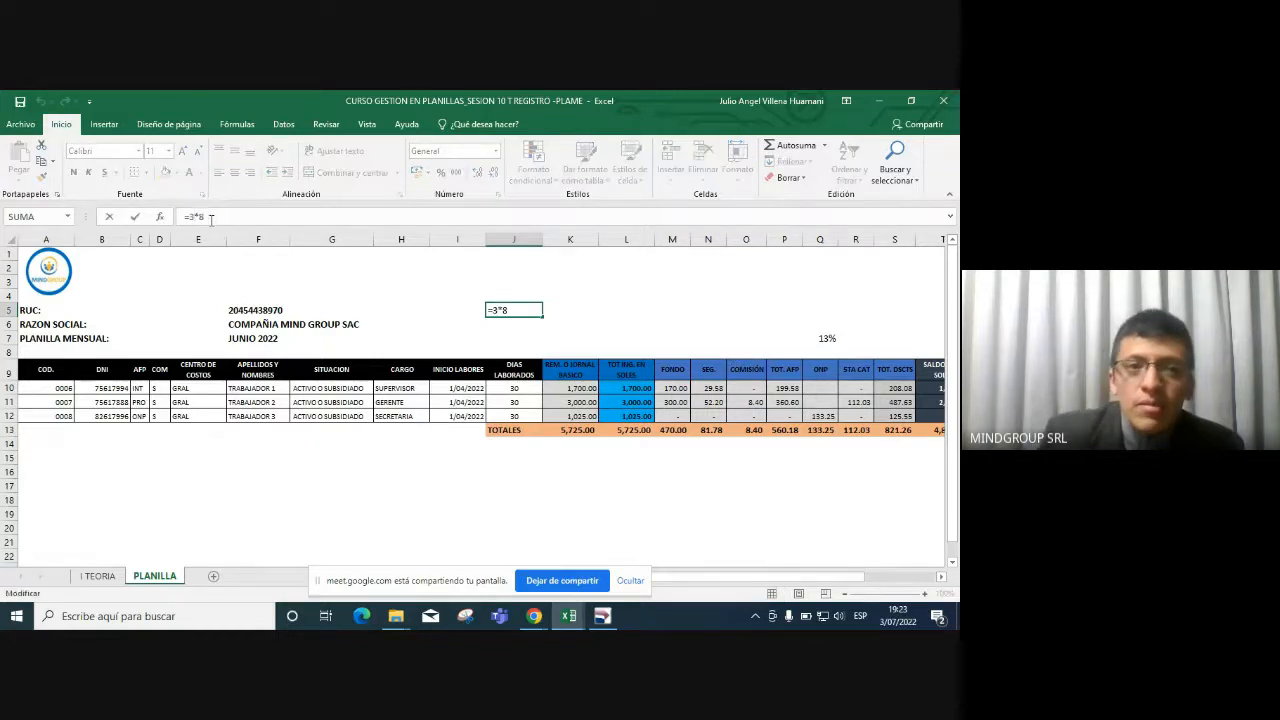
text(26)
key(Return)
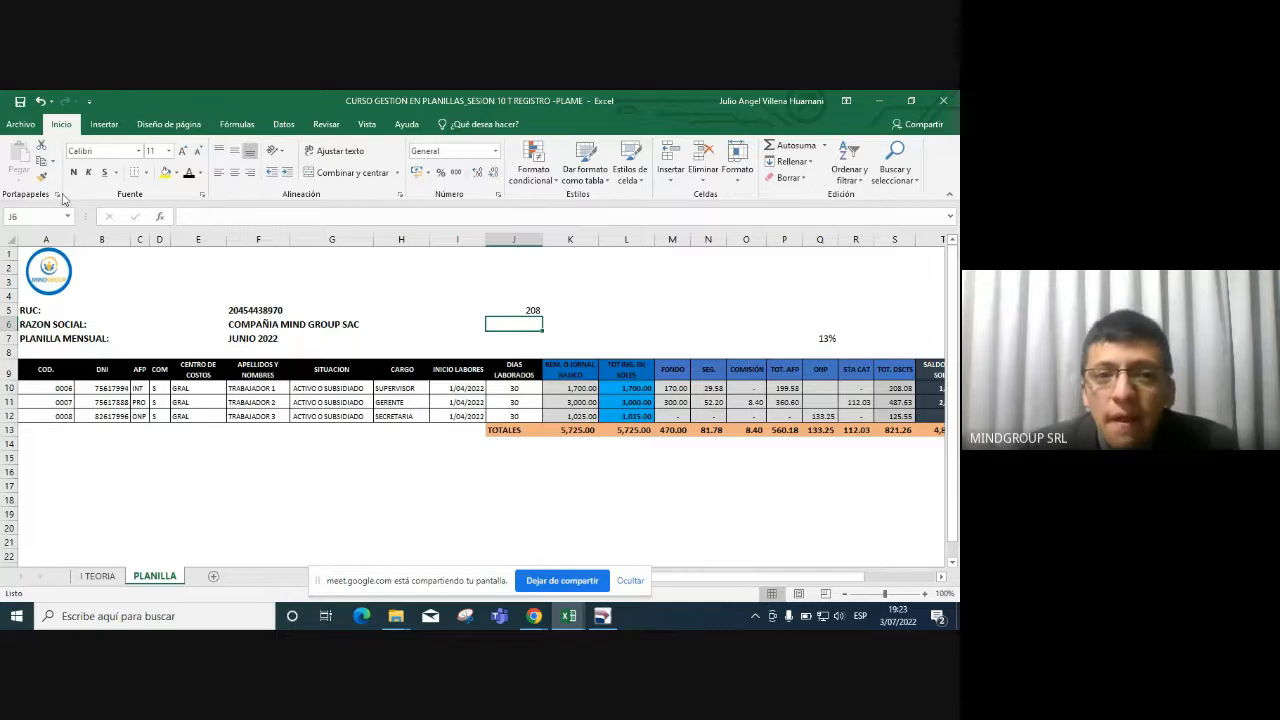
click(505, 311)
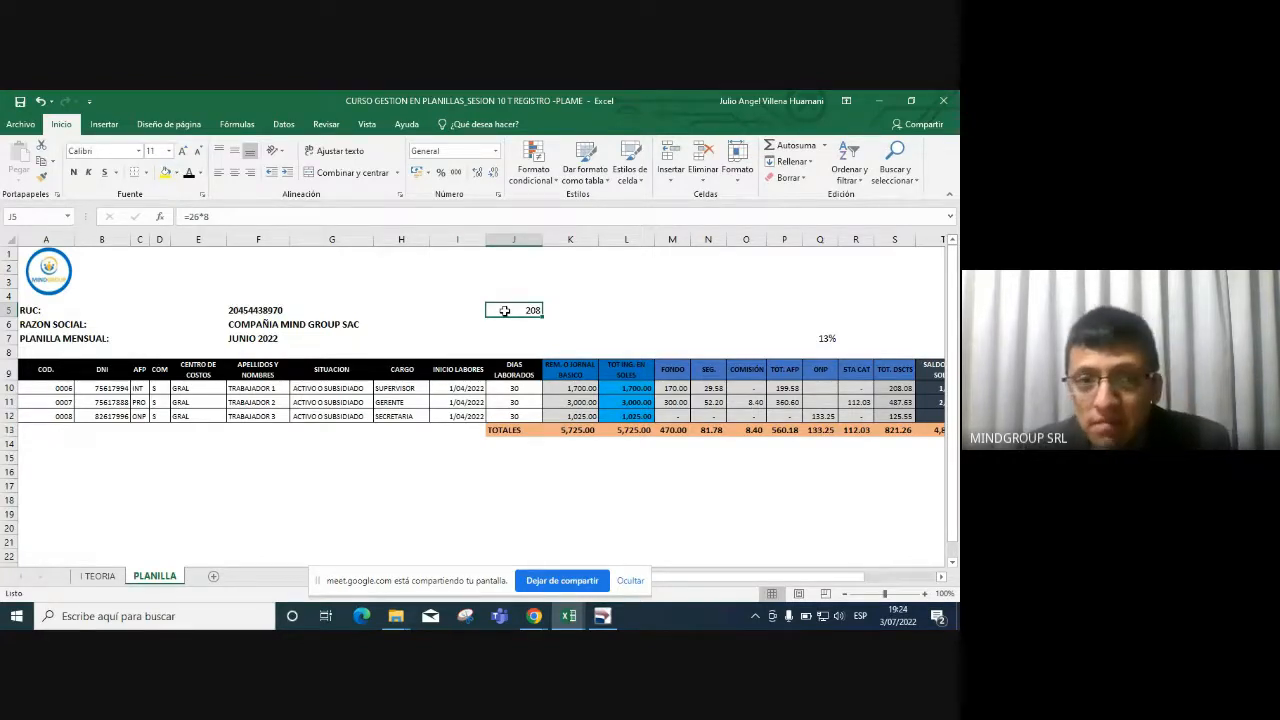
key(alt+Tab)
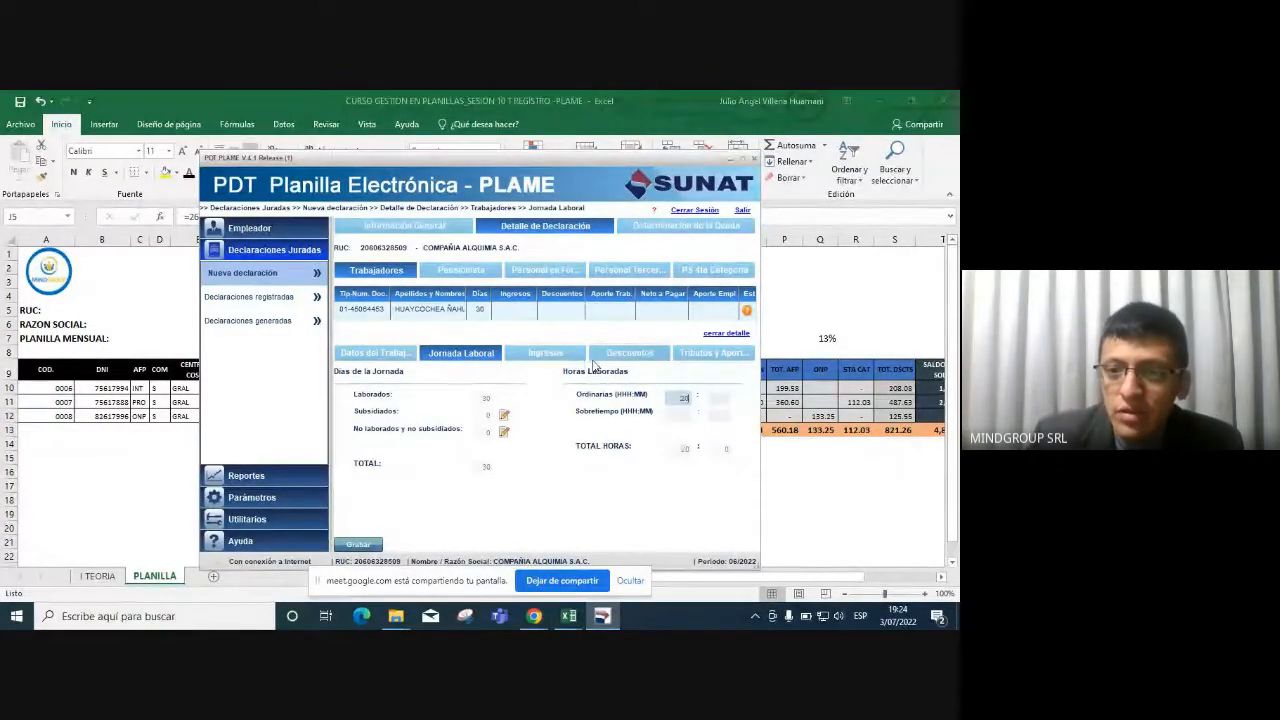
Move past the ordinary-hours minutes and bring up the worker's Ingresos income concepts.
key(Tab)
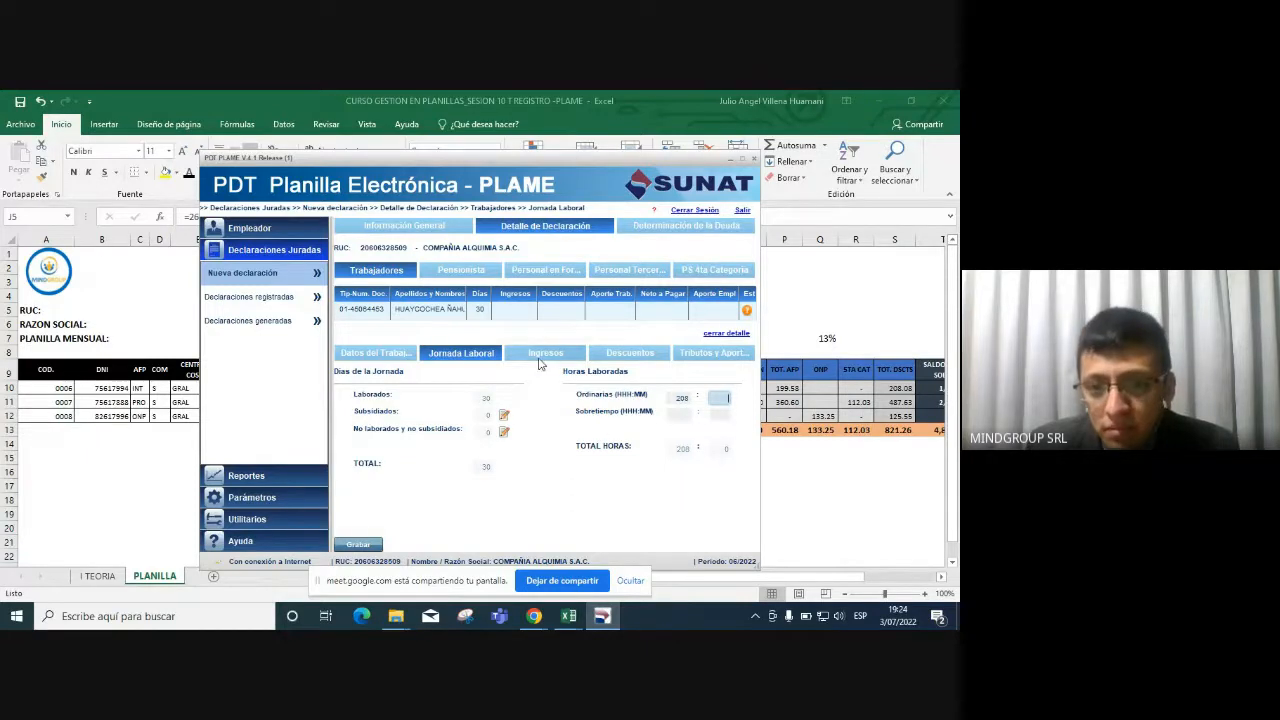
click(545, 353)
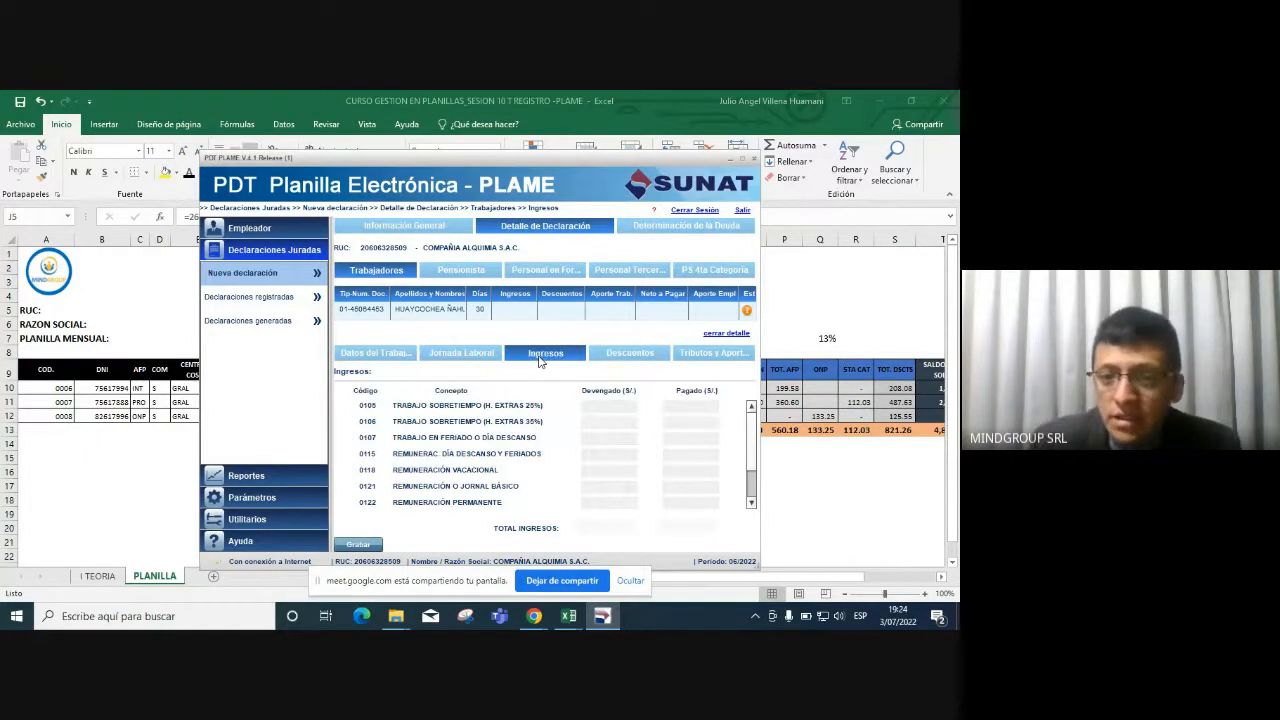
scroll(752, 470, down, 3)
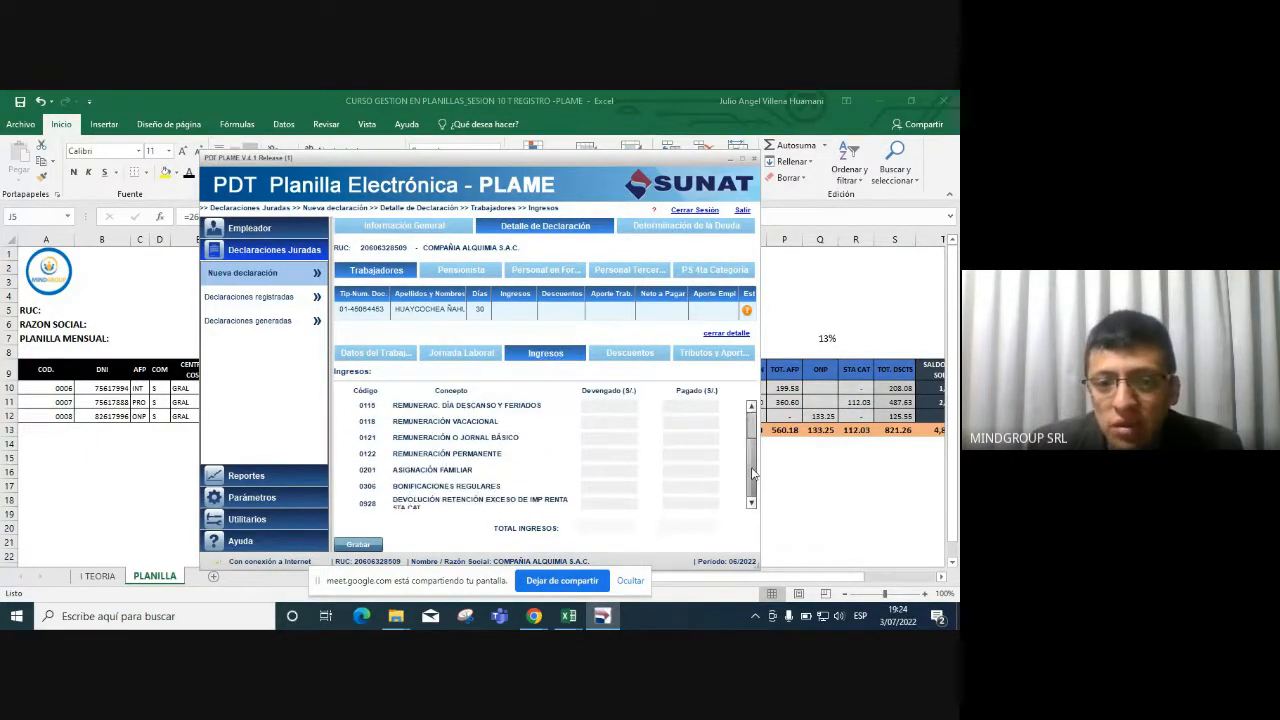
scroll(752, 485, up, 3)
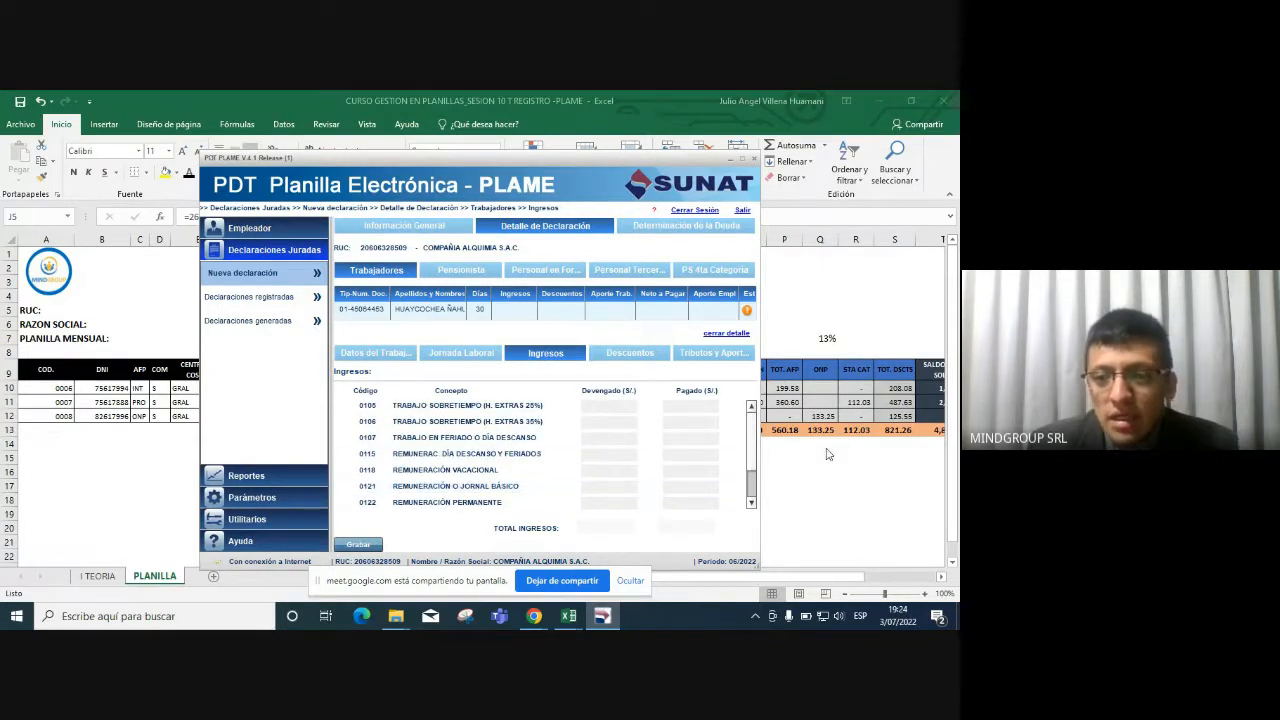
Check worker 1's basic salary in Excel K10, then review the Ingresos list.
click(828, 450)
click(580, 387)
drag(580, 387, 903, 386)
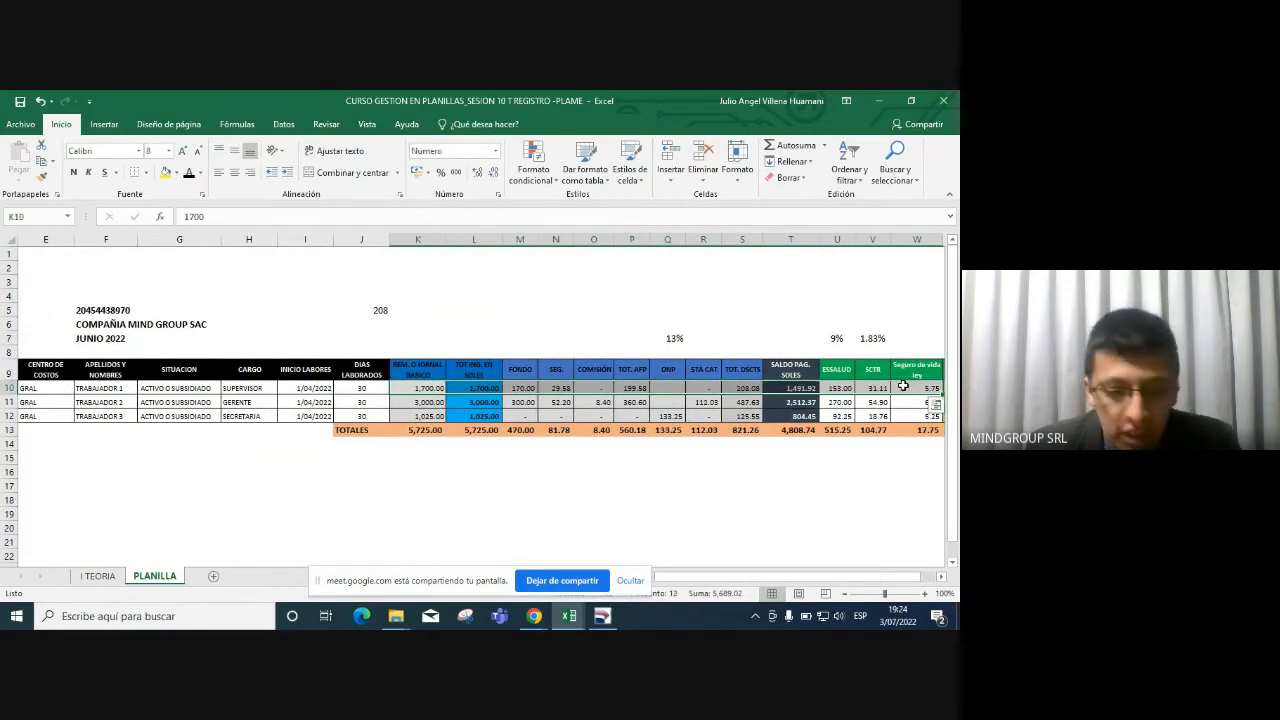
key(alt+Tab)
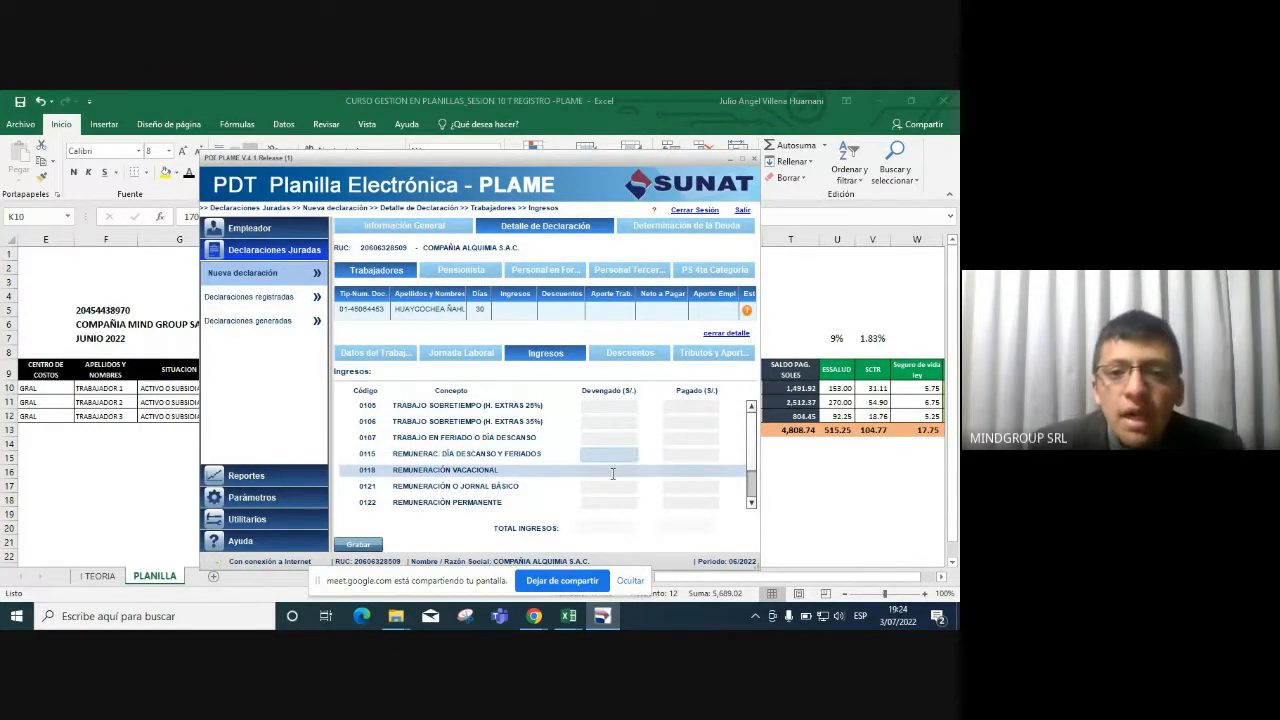
click(613, 470)
scroll(613, 470, down, 3)
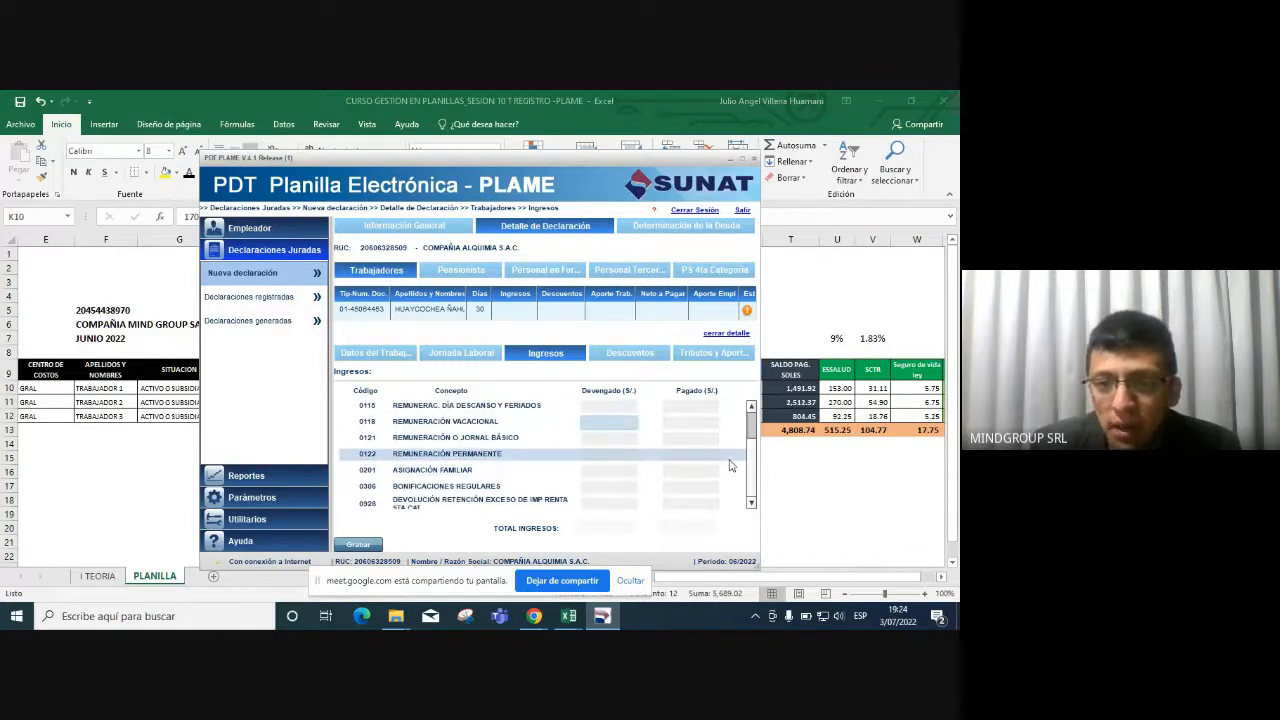
scroll(563, 424, up, 3)
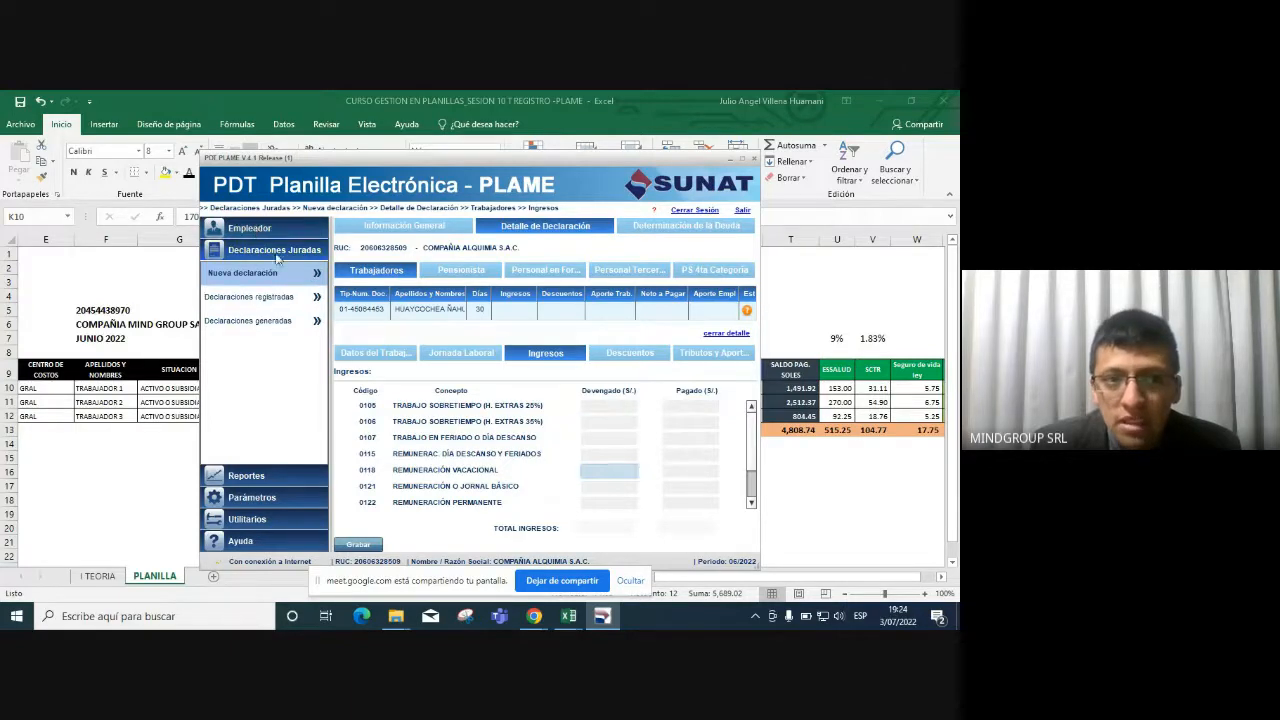
Bring up the employer's Mantenimiento de Conceptos list of payroll concepts.
click(254, 227)
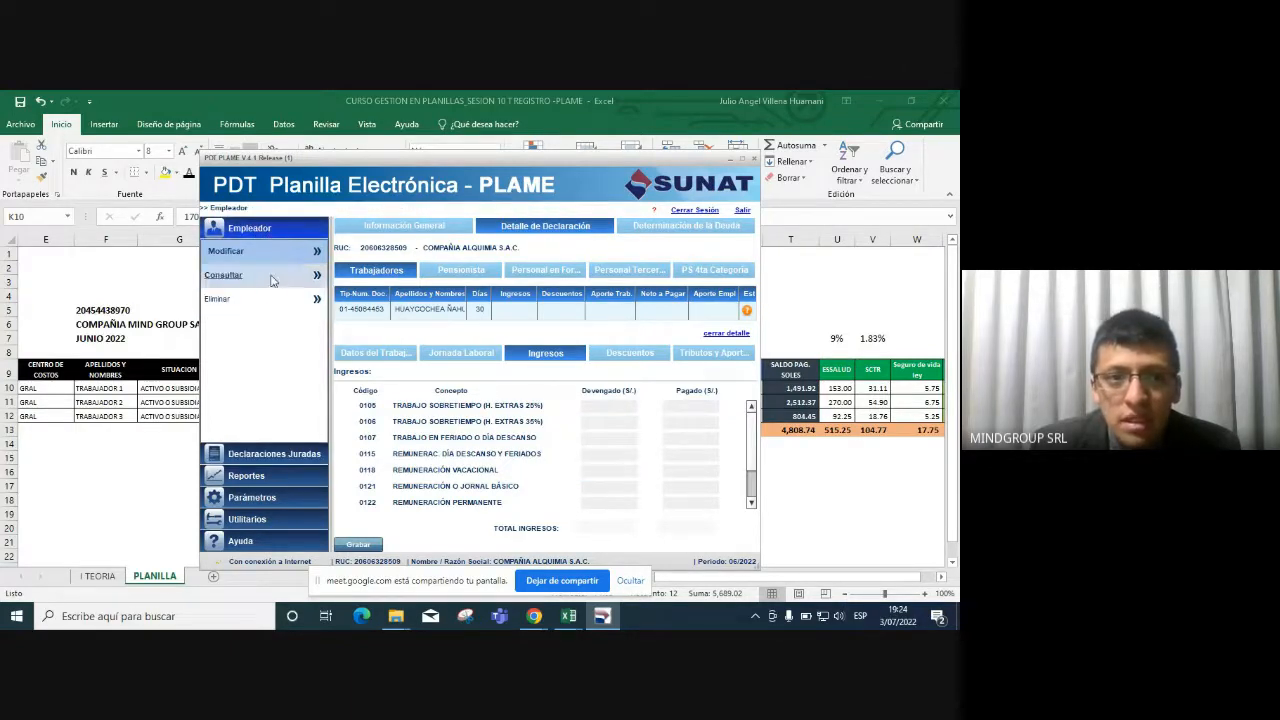
click(255, 249)
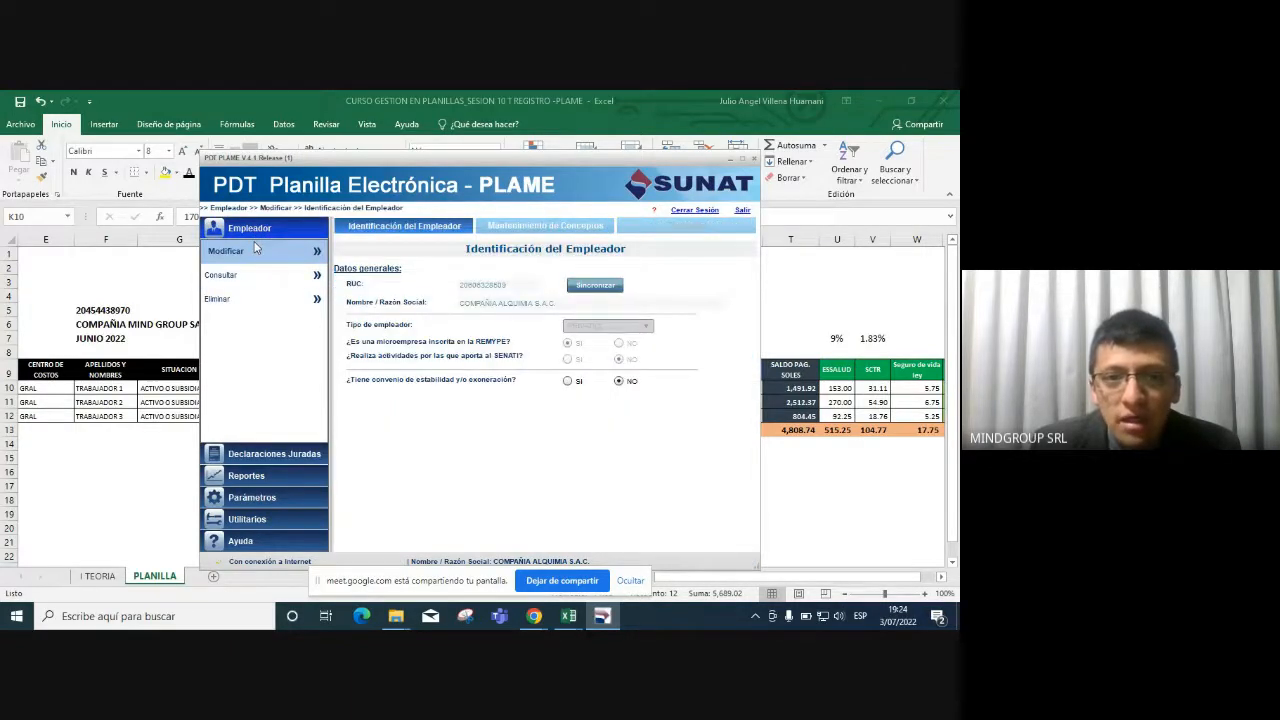
click(588, 225)
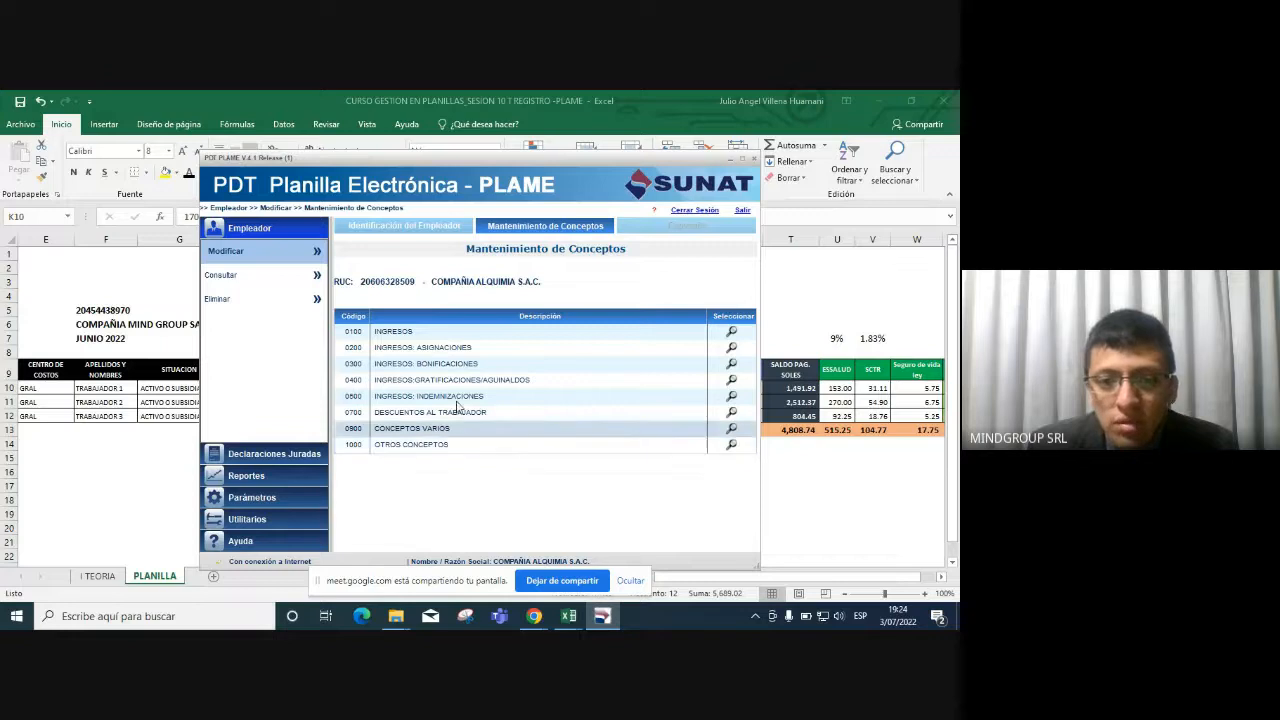
View the 1000 Otros Conceptos and 0900 Conceptos Varios sub-concepts, then expand Declaraciones Juradas.
click(731, 445)
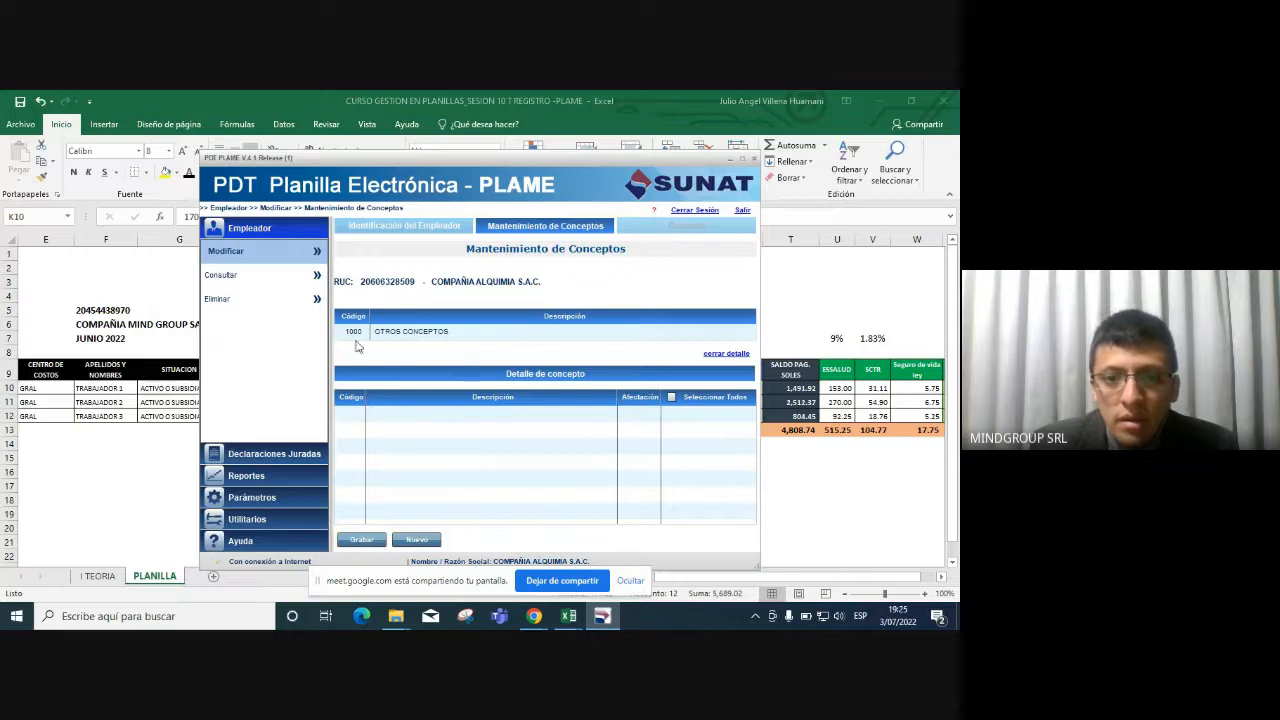
click(271, 255)
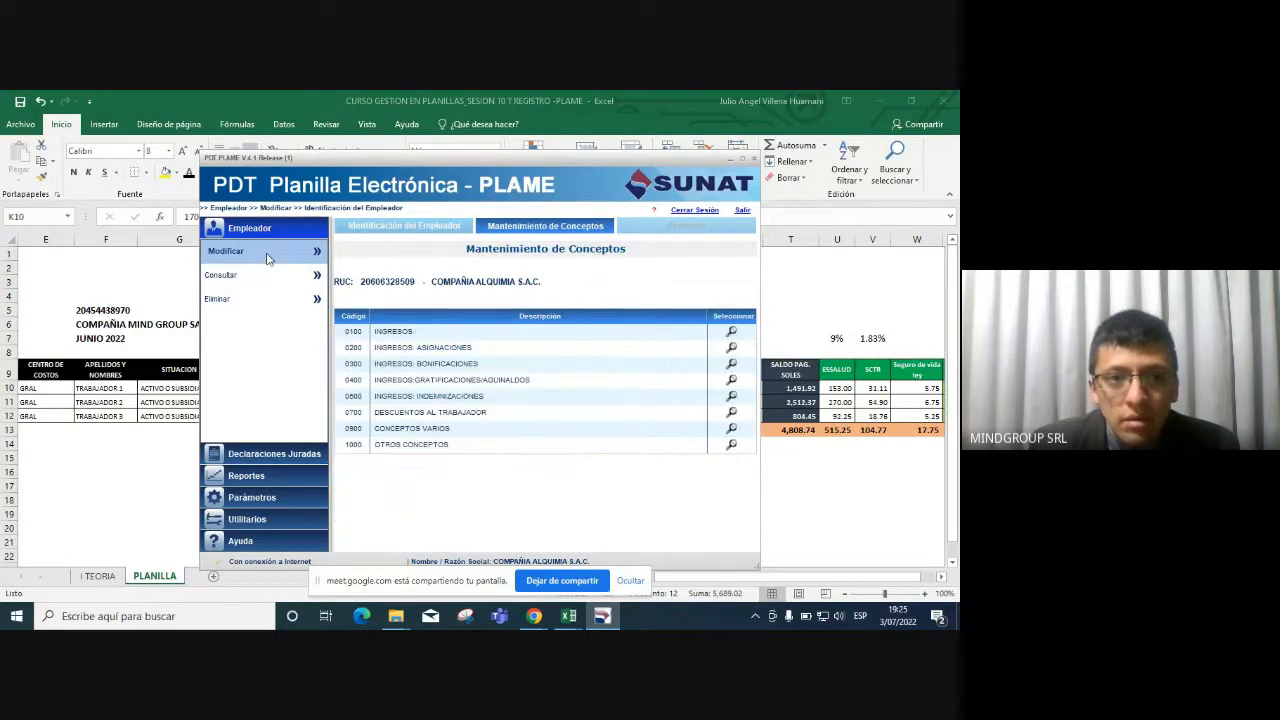
click(732, 429)
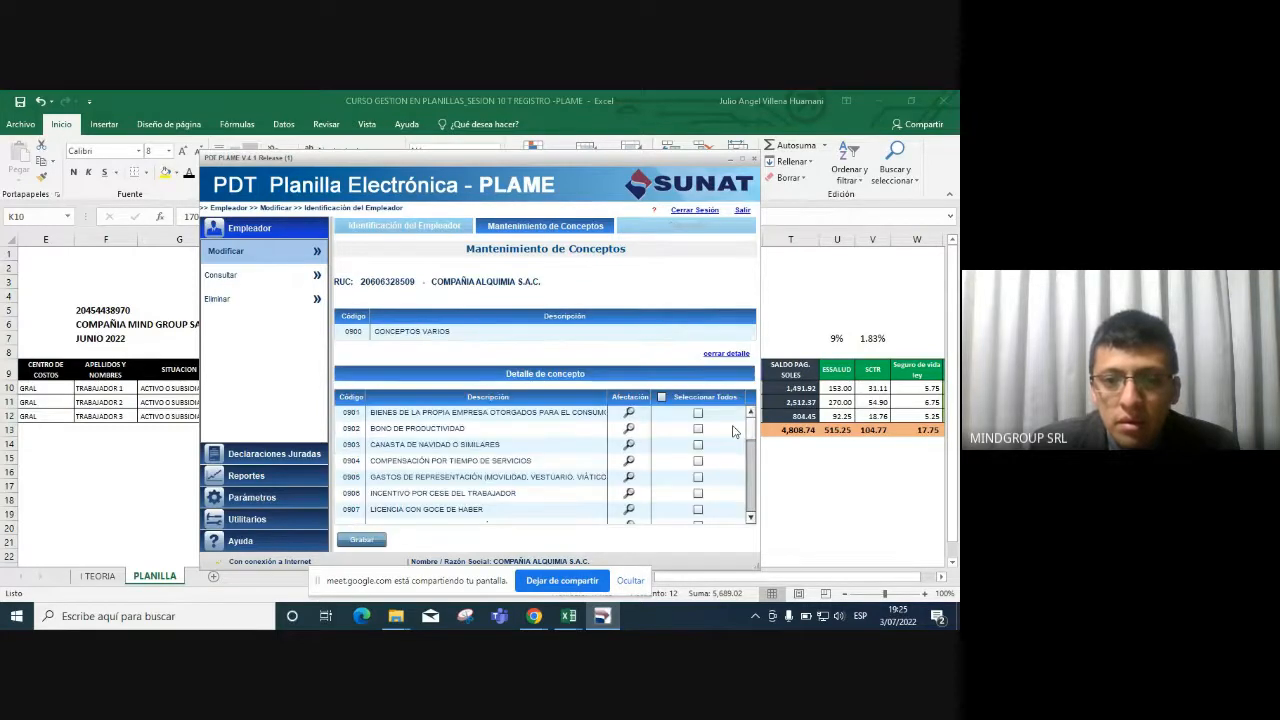
scroll(577, 456, down, 5)
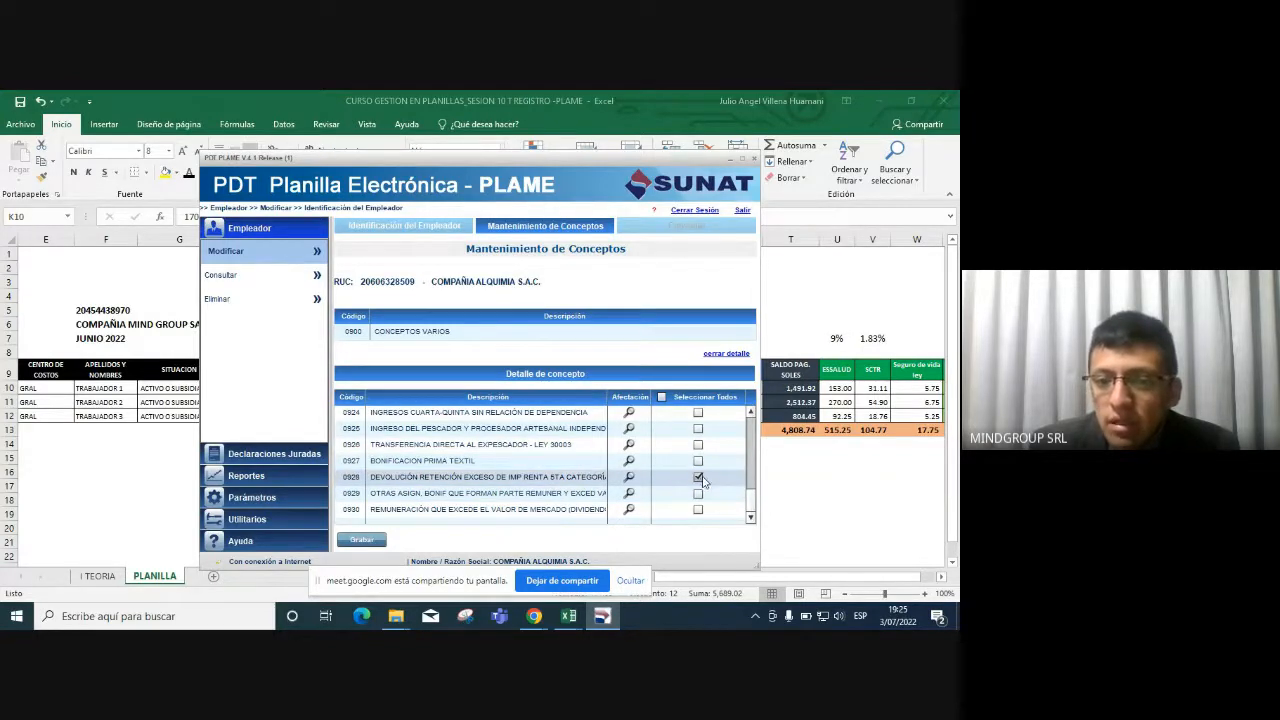
scroll(555, 466, up, 1)
scroll(553, 465, up, 3)
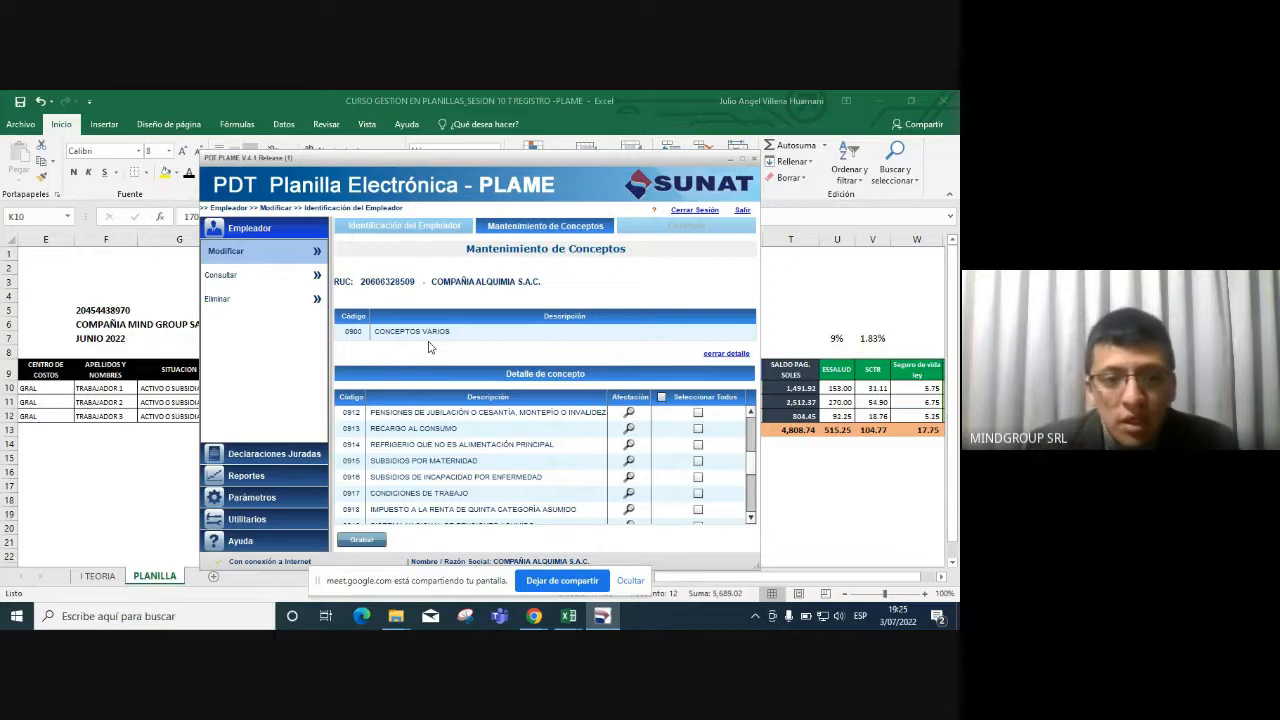
click(262, 455)
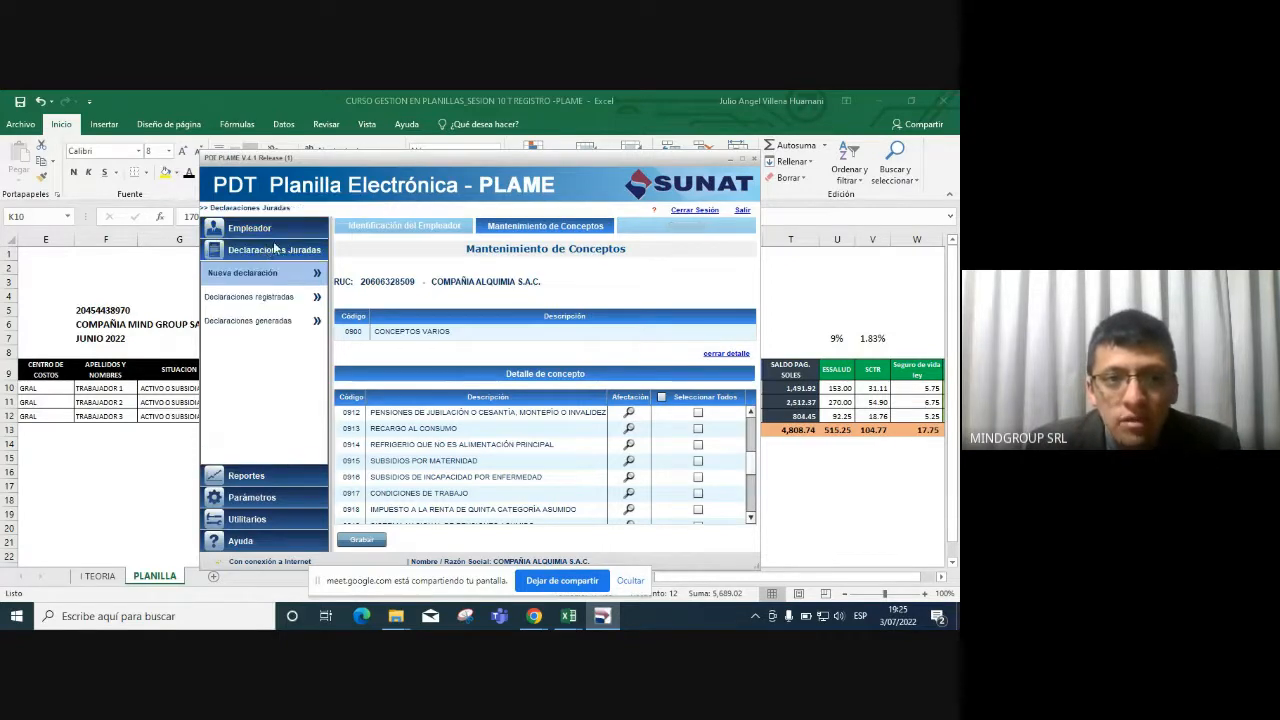
Bring up the registered 06/2022 declaration's detail and the worker's personal data.
click(268, 298)
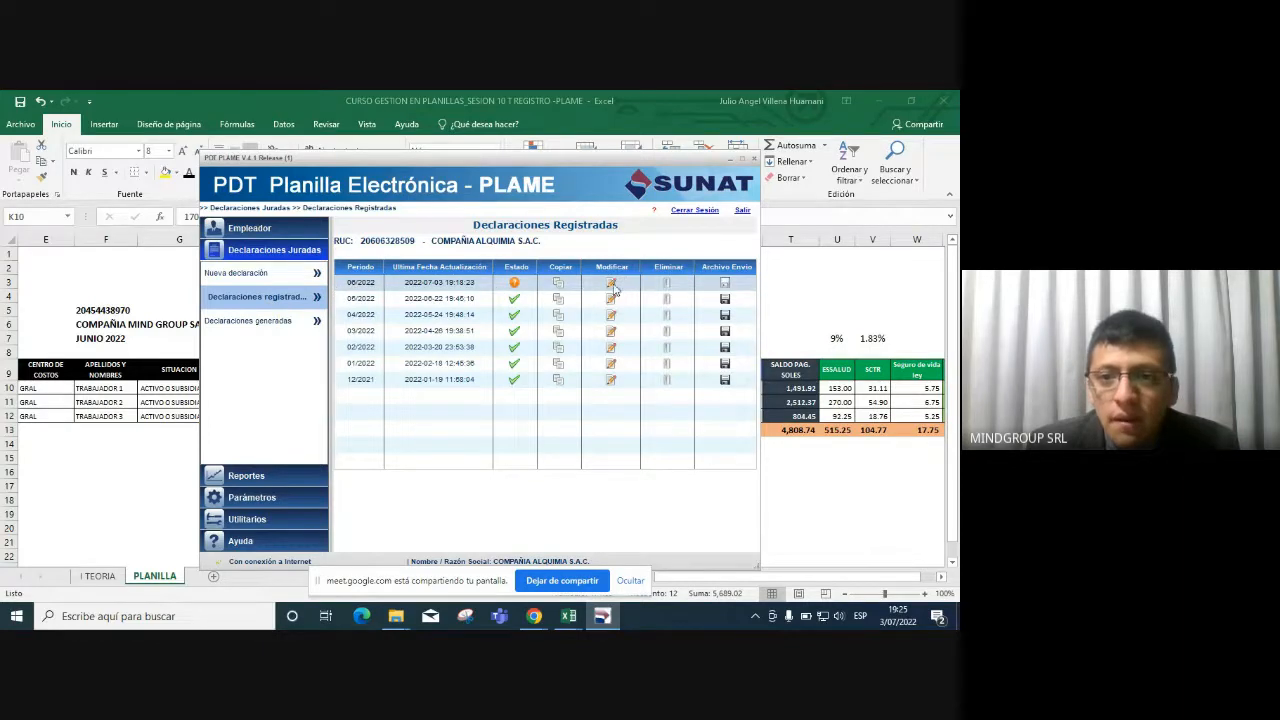
click(611, 283)
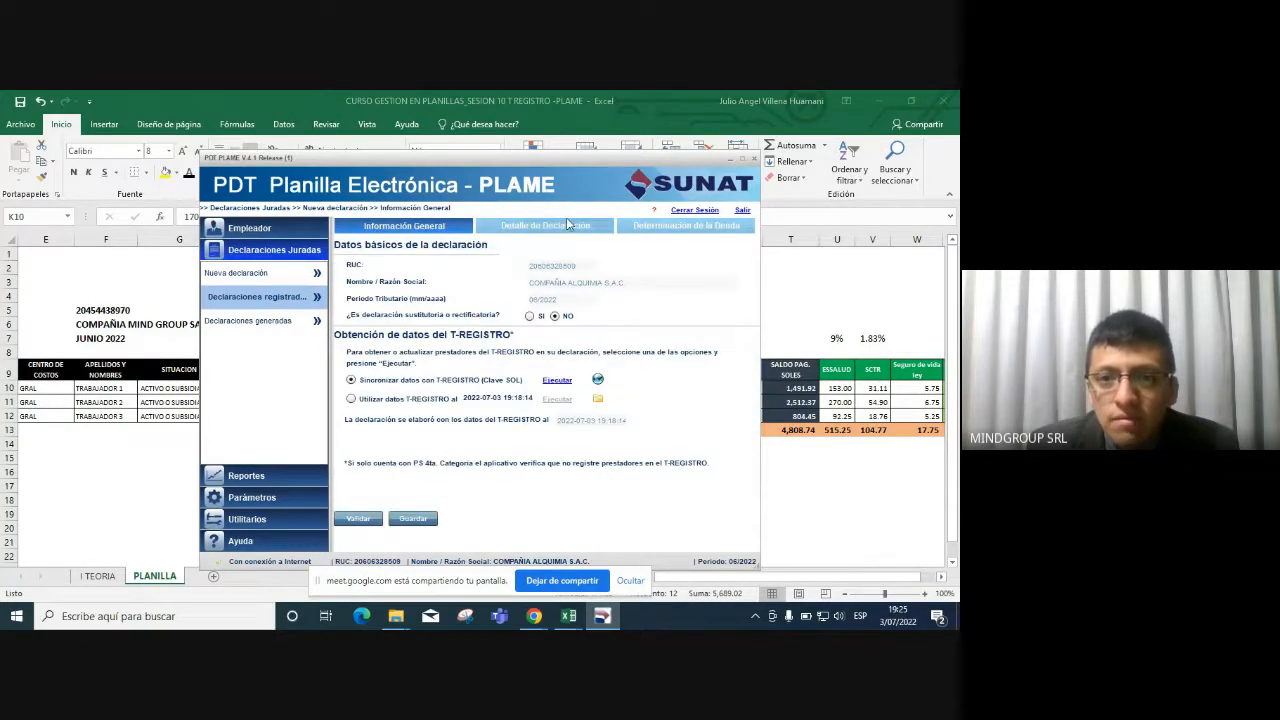
click(568, 224)
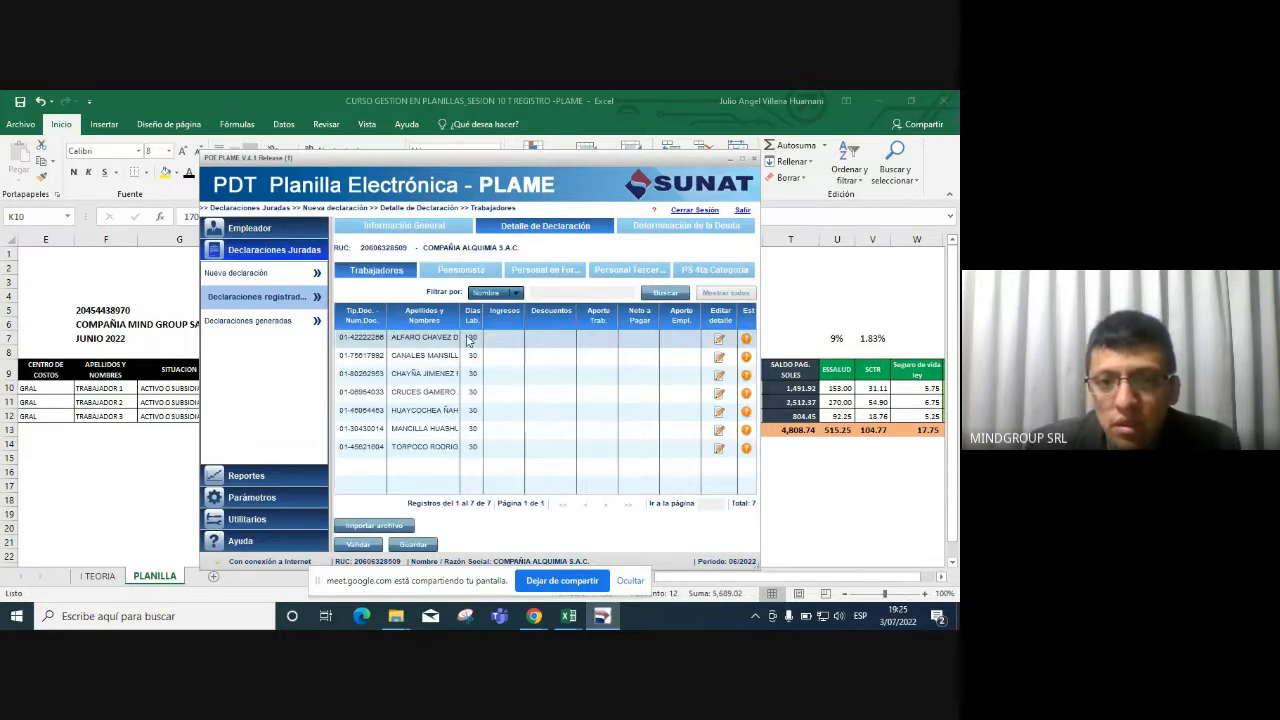
click(703, 418)
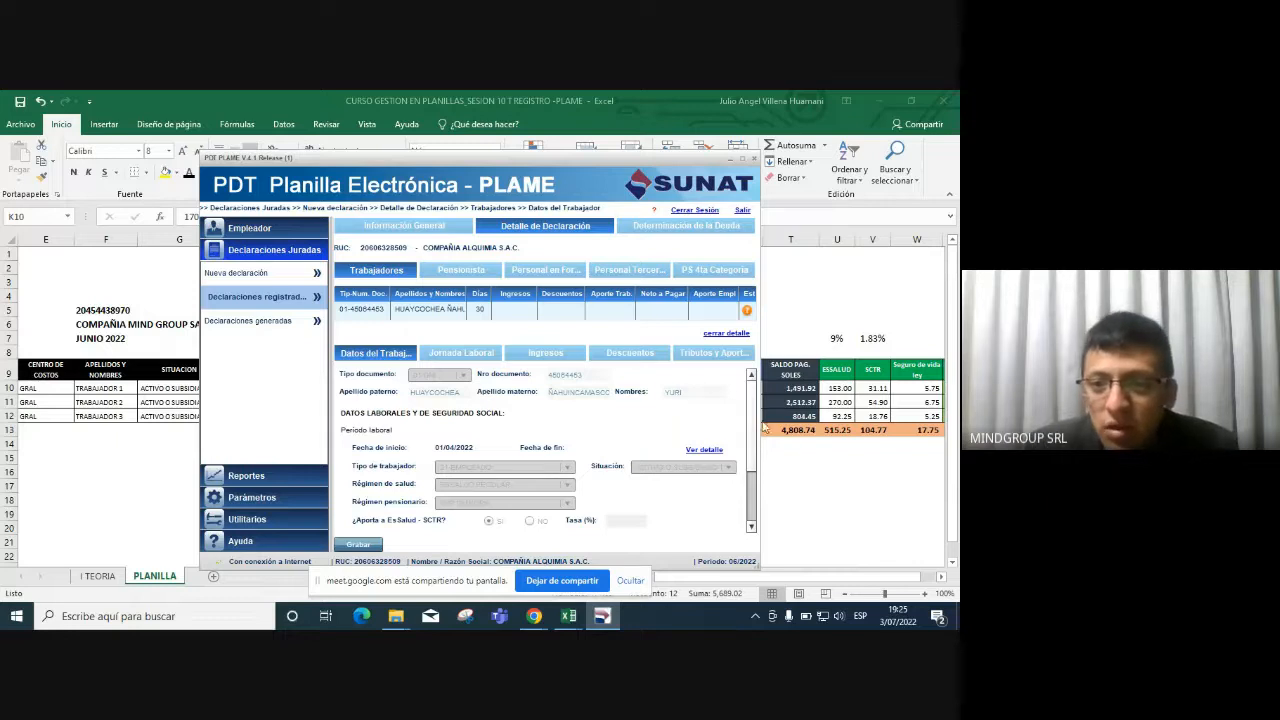
drag(755, 428, 752, 474)
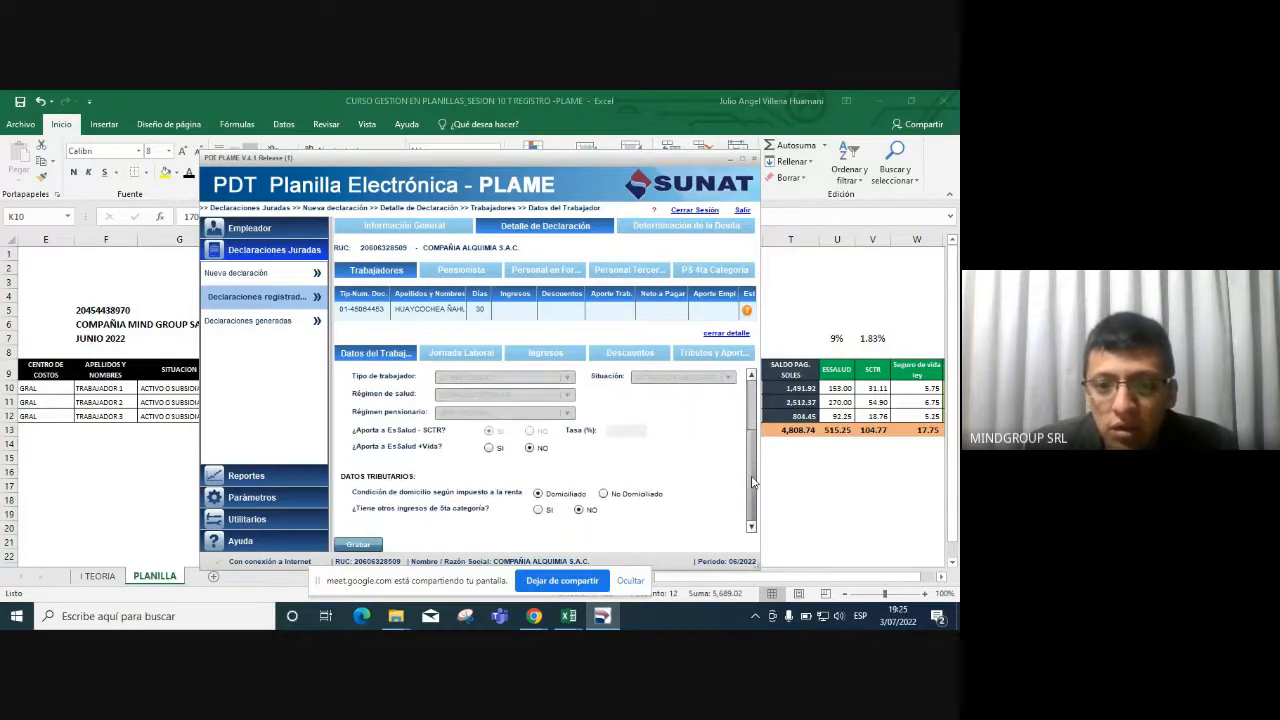
Set the worker's SCTR Tasa to 1.83%.
click(628, 433)
text(1.83)
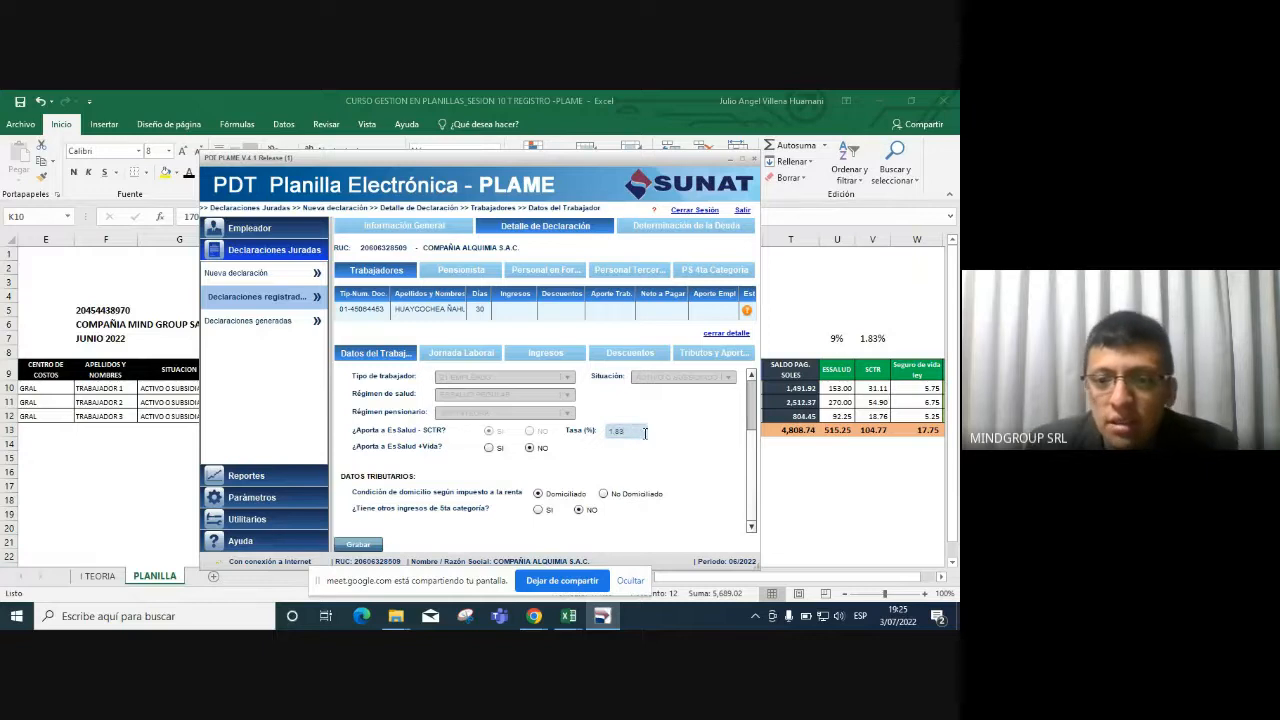
click(668, 434)
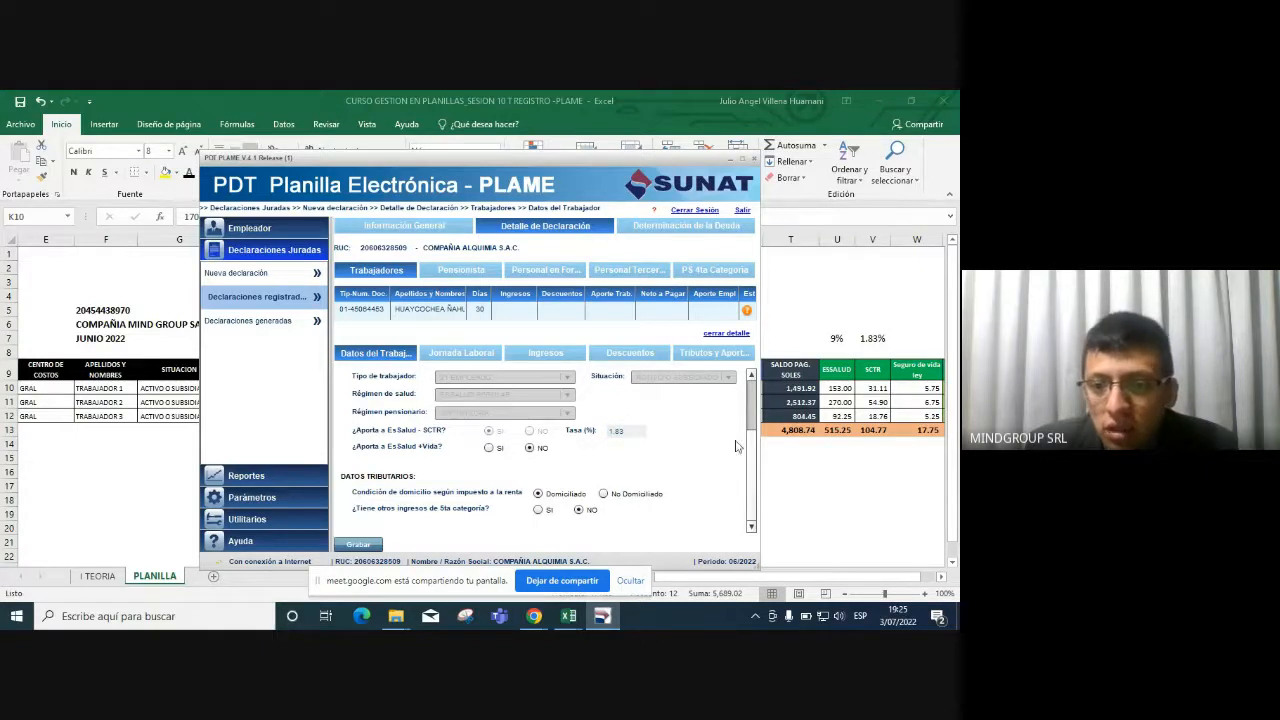
scroll(751, 460, up, 3)
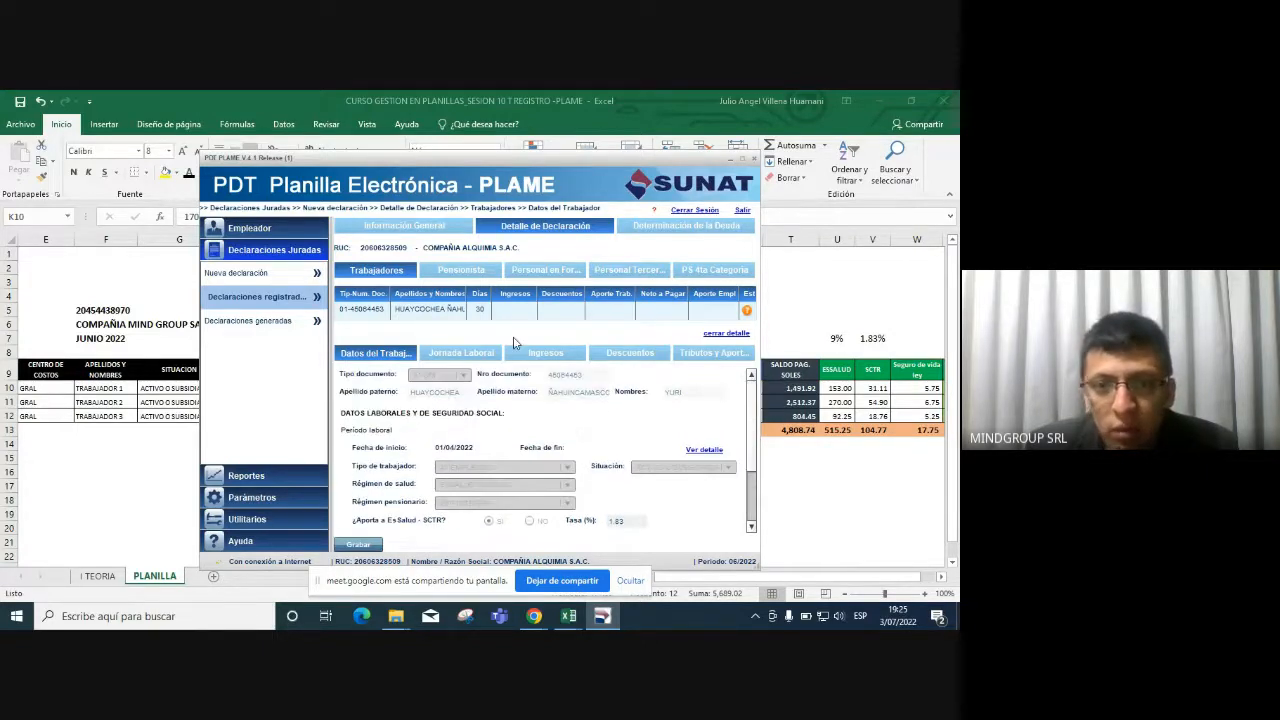
Enter 208 ordinary hours in the worker's Jornada Laboral.
click(481, 354)
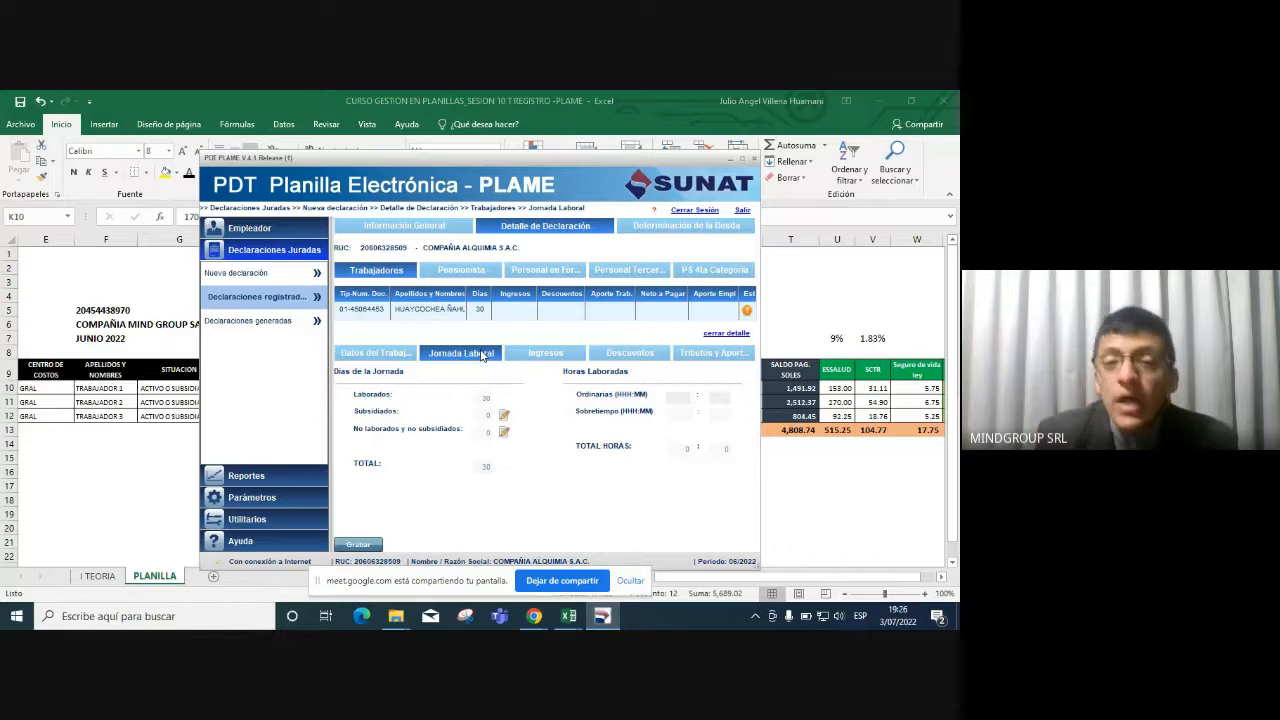
click(683, 399)
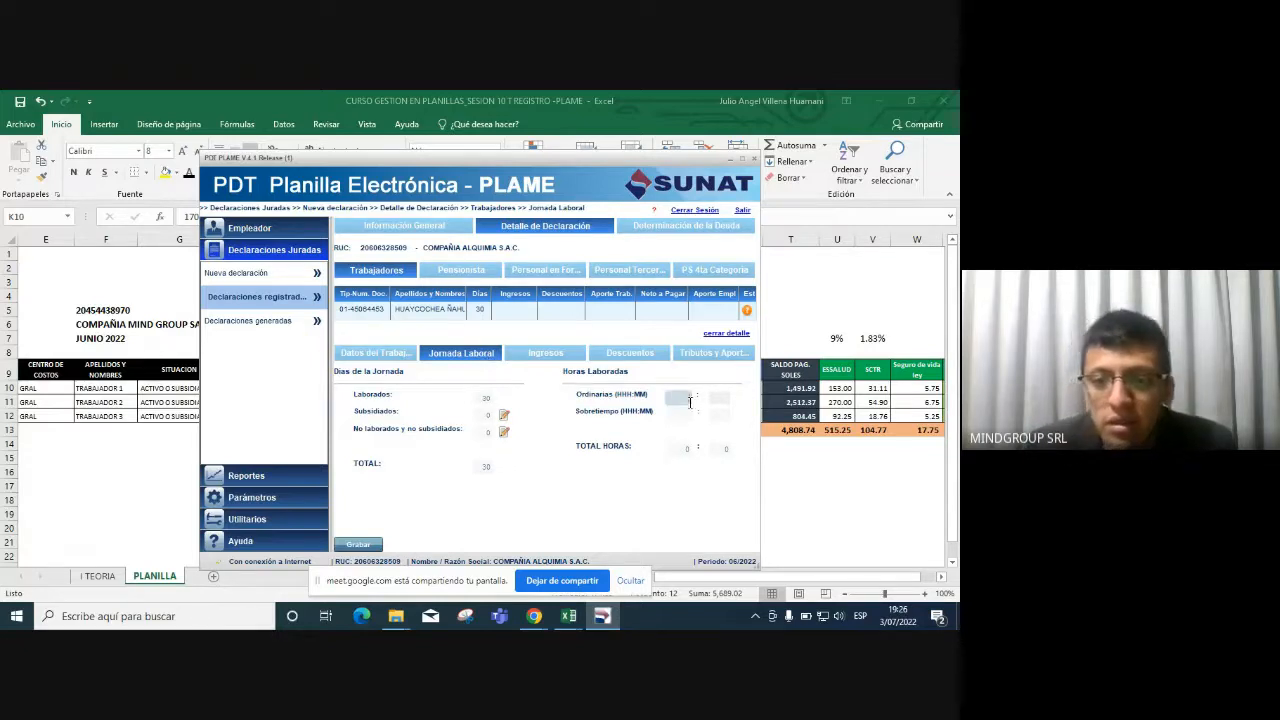
text(208)
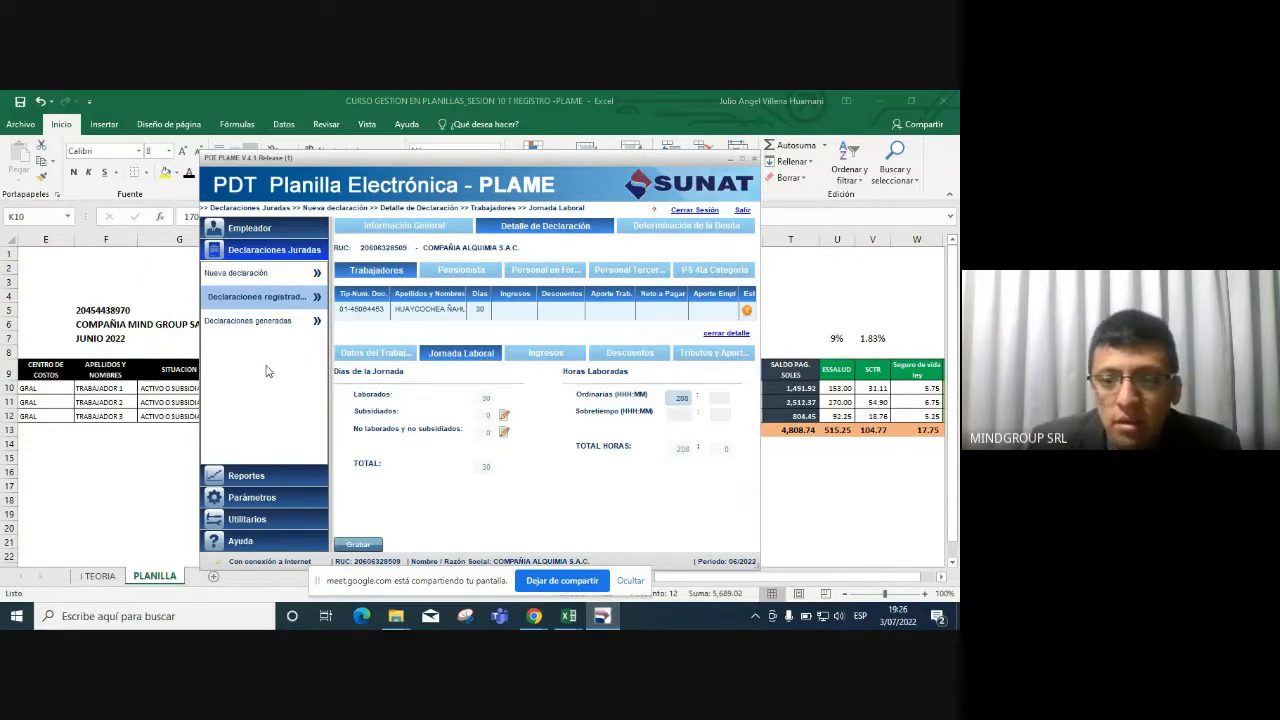
click(556, 358)
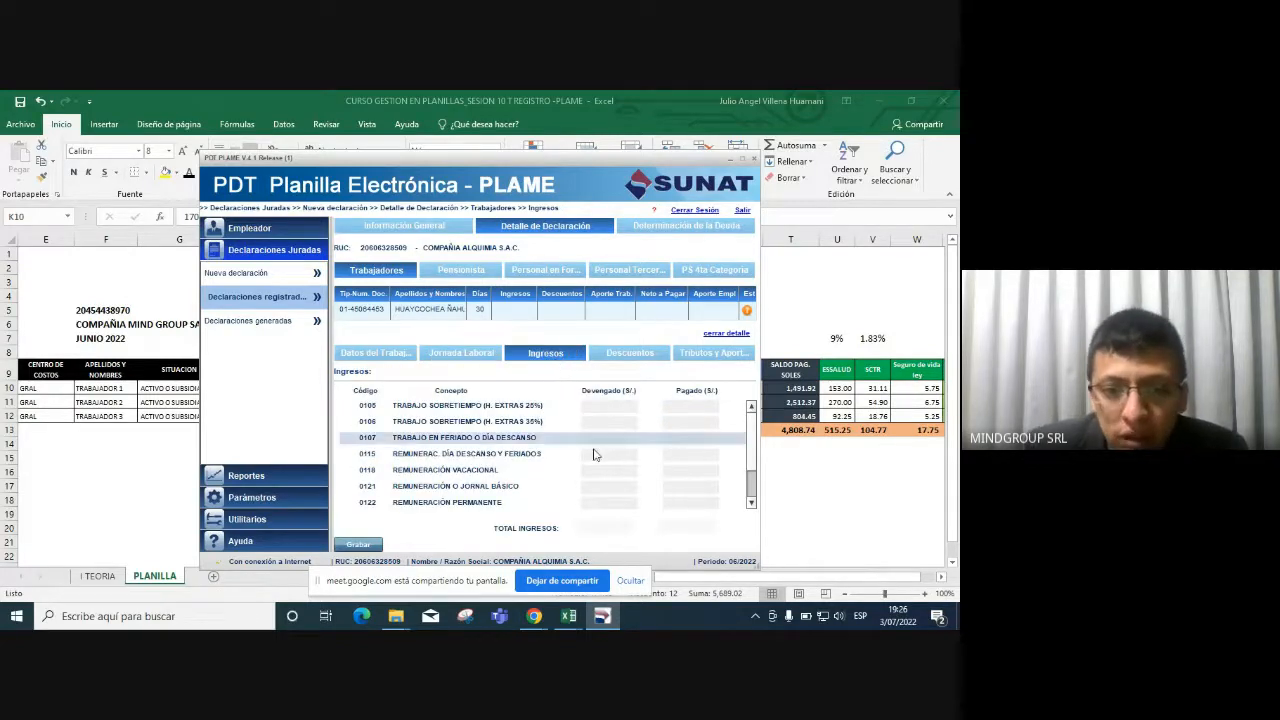
Paste the 1,700.00 basic salary from Excel K10 as concept 0121's accrued amount.
click(865, 490)
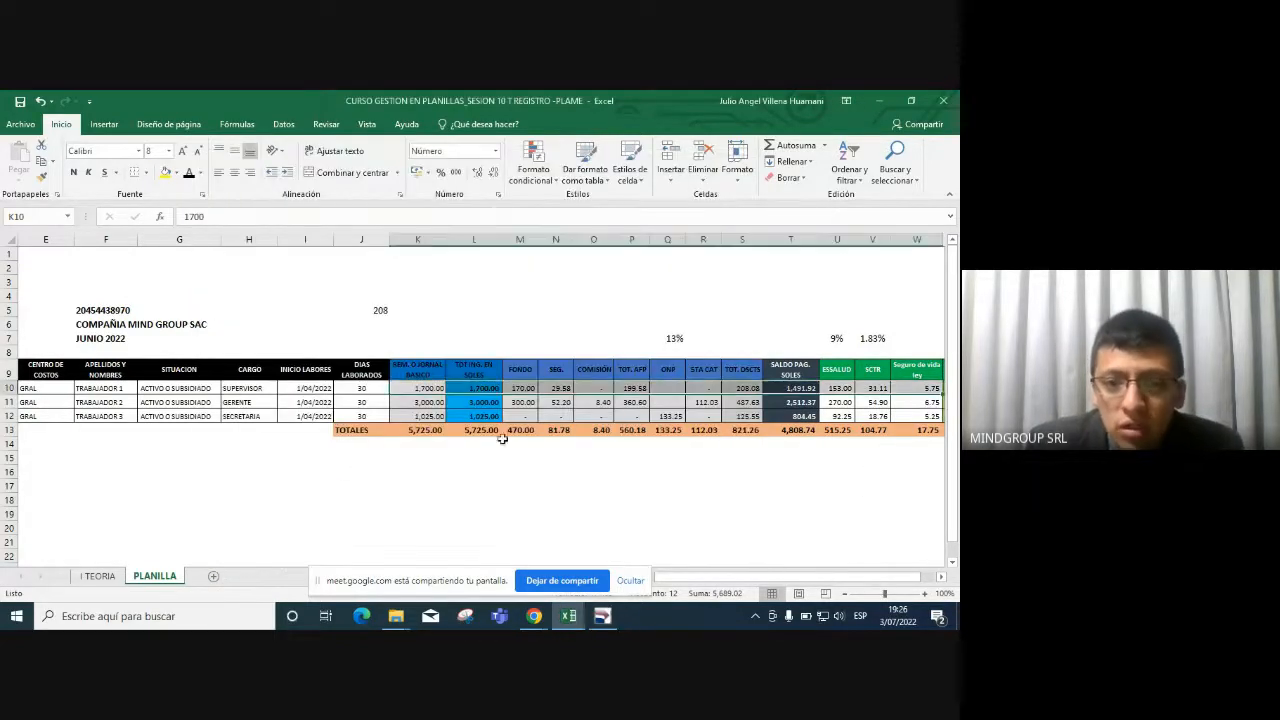
click(428, 389)
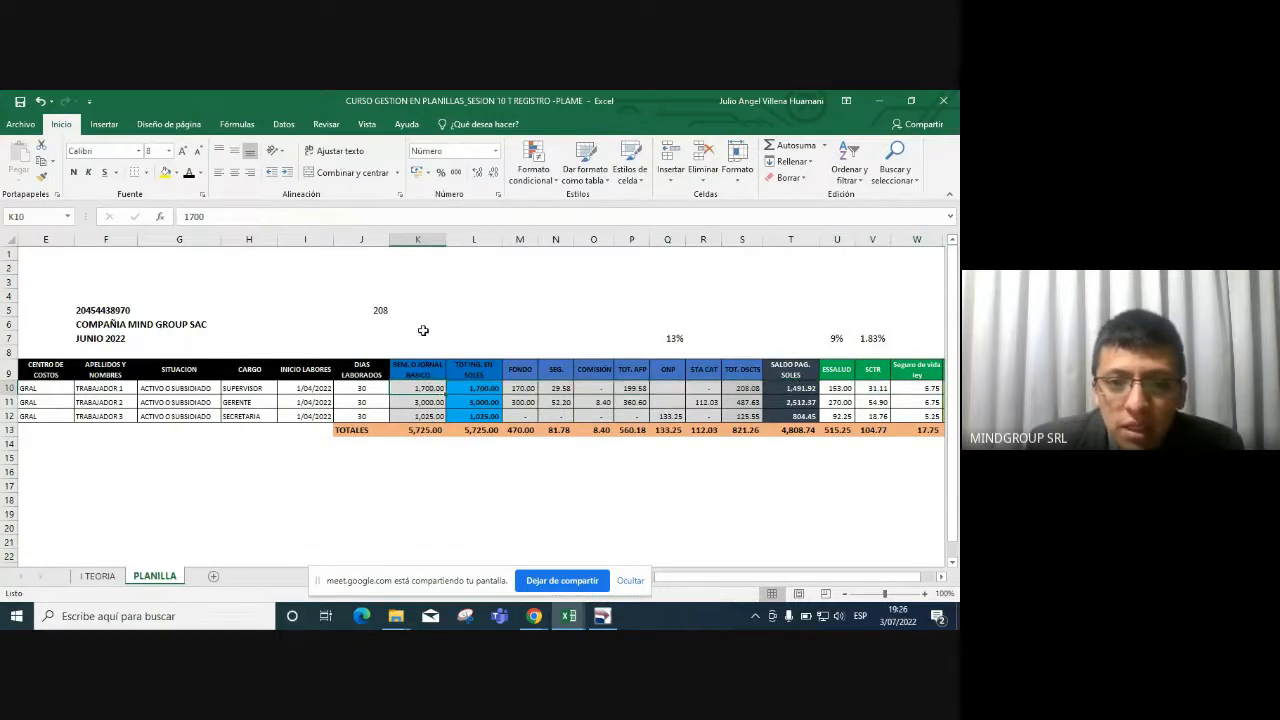
key(alt+Tab)
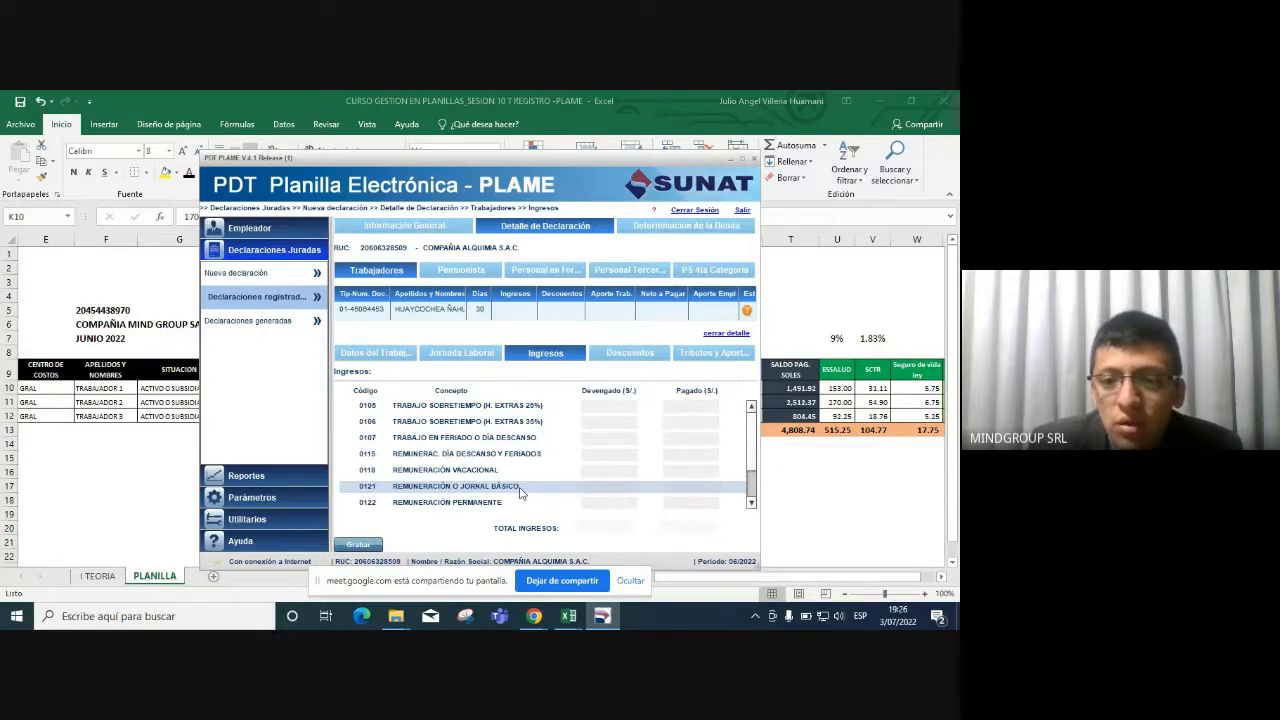
click(598, 485)
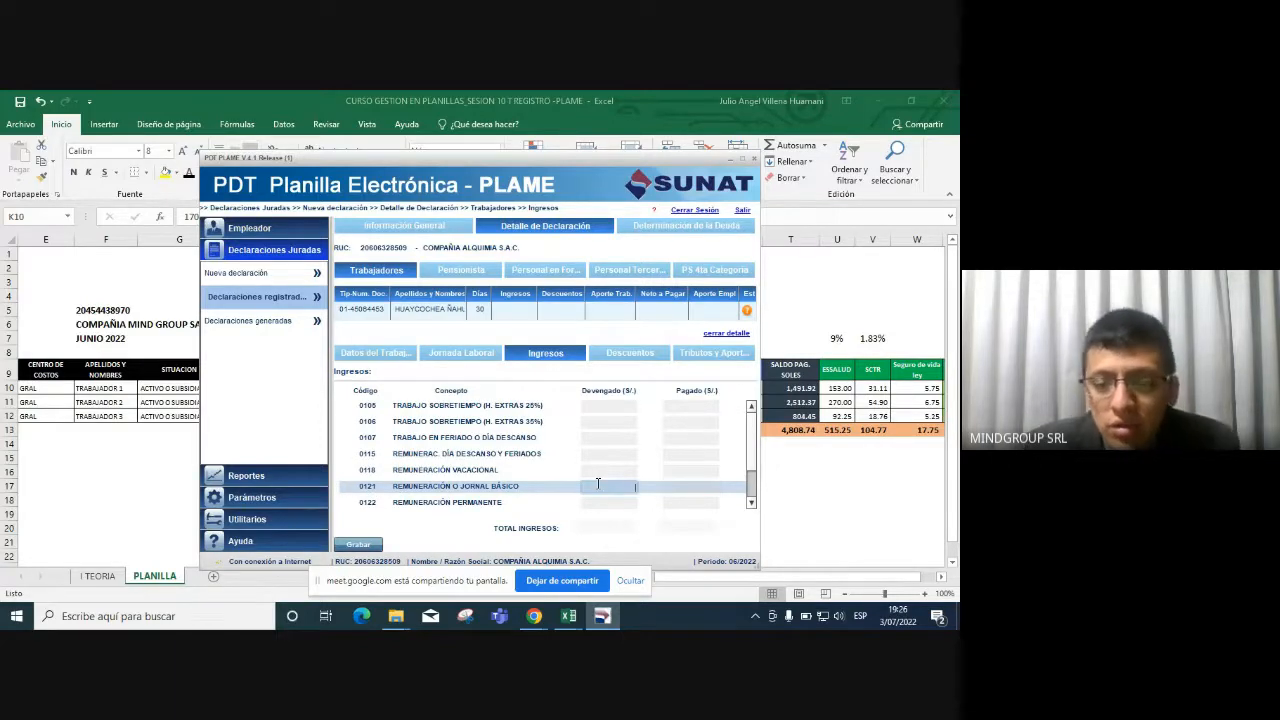
key(alt+Tab)
key(ctrl+c)
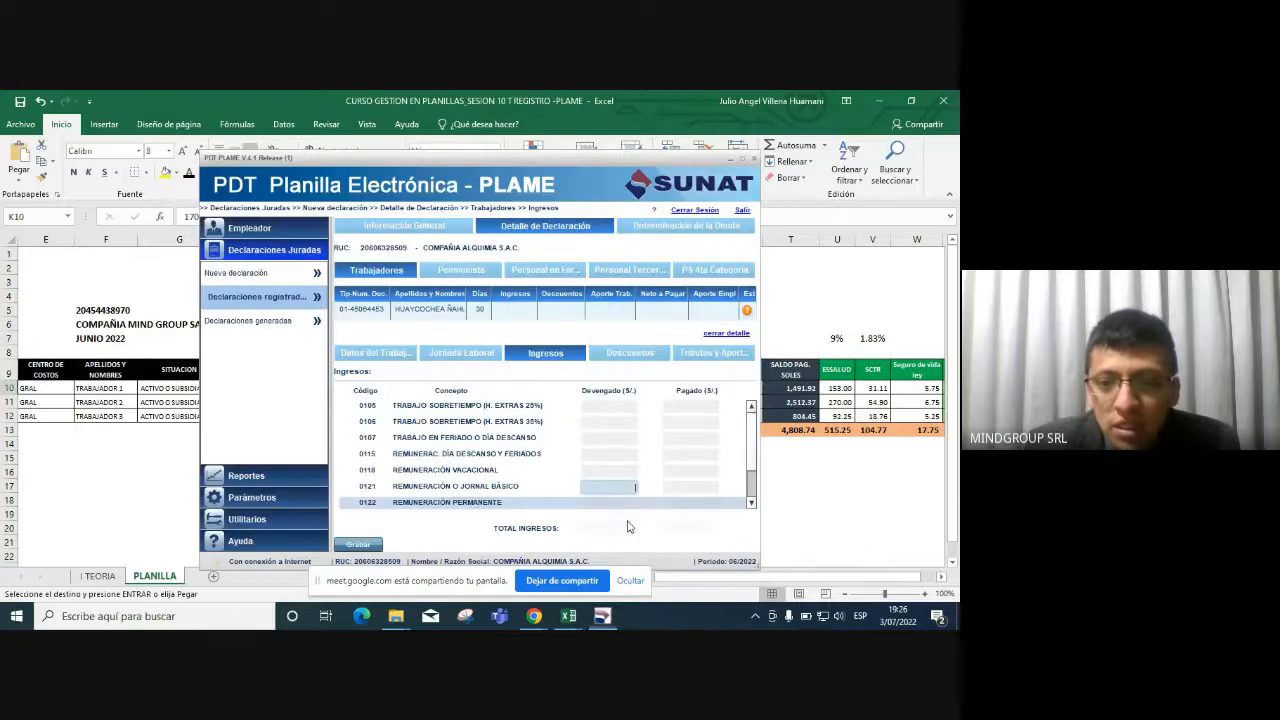
key(ctrl+v)
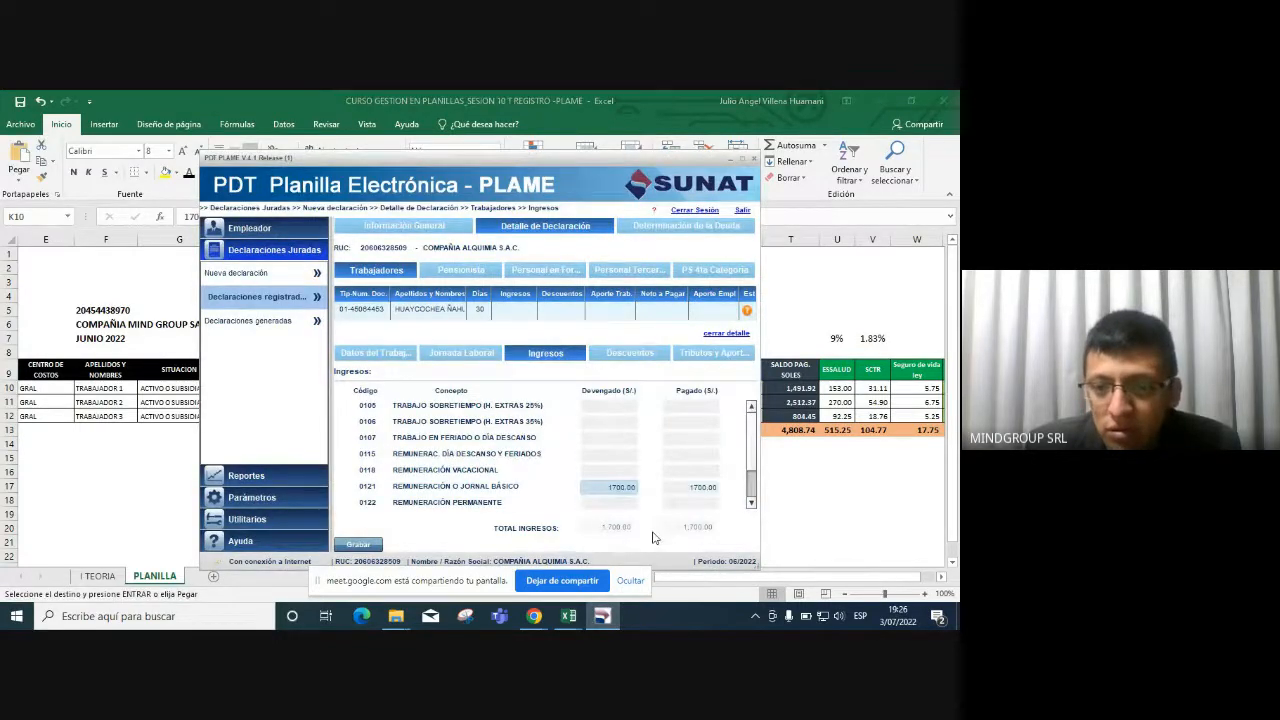
key(Tab)
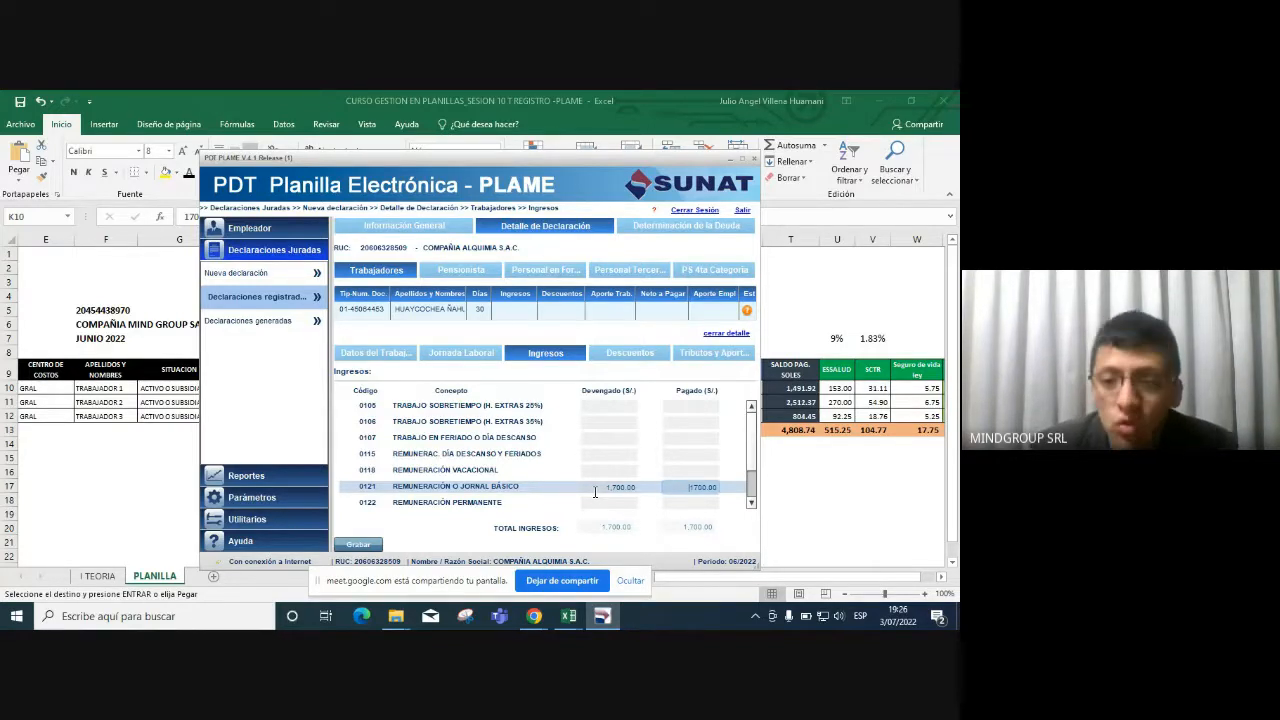
Set concept 0121's paid amount to 1,700.00 as well.
click(595, 491)
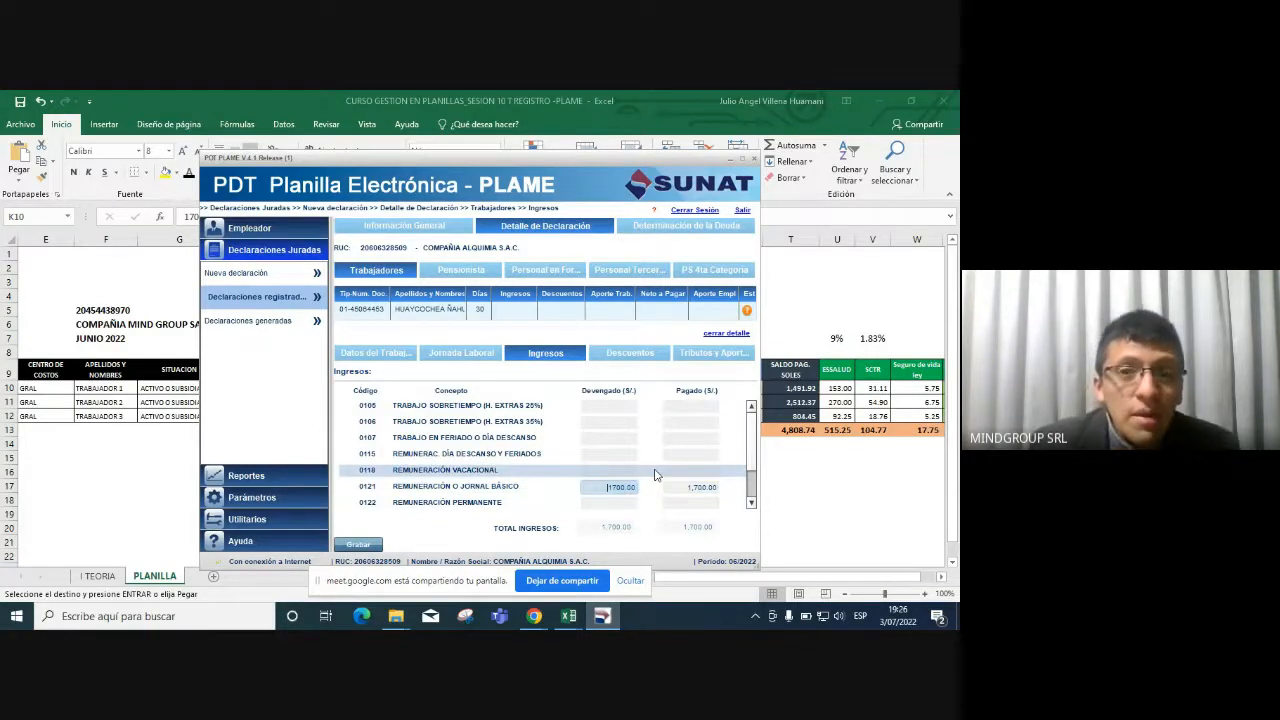
click(705, 487)
drag(690, 487, 748, 493)
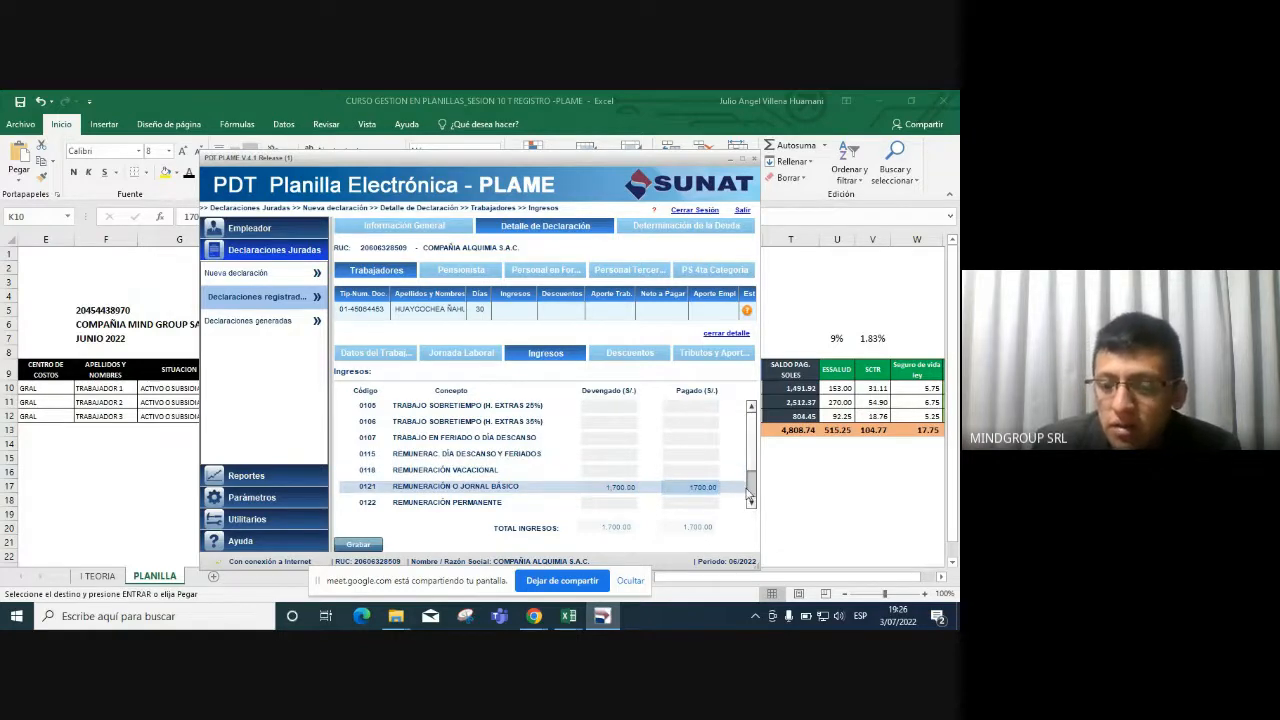
text(0)
key(Tab)
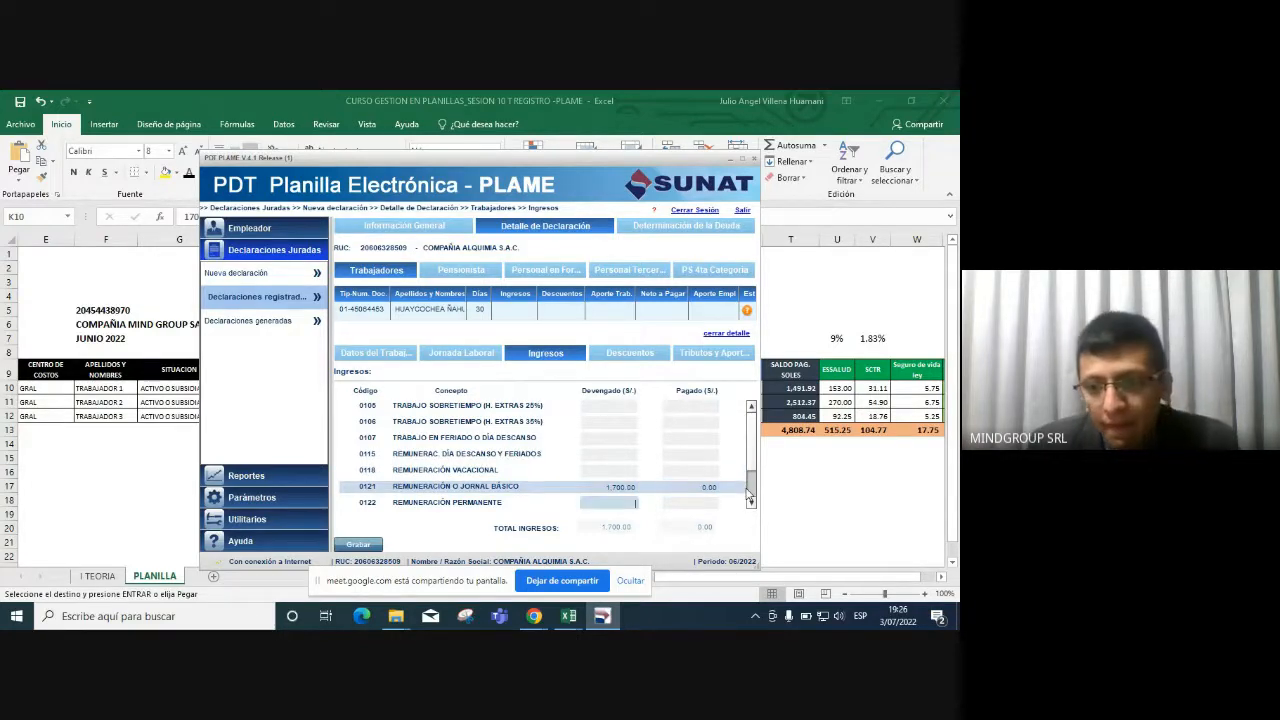
click(740, 475)
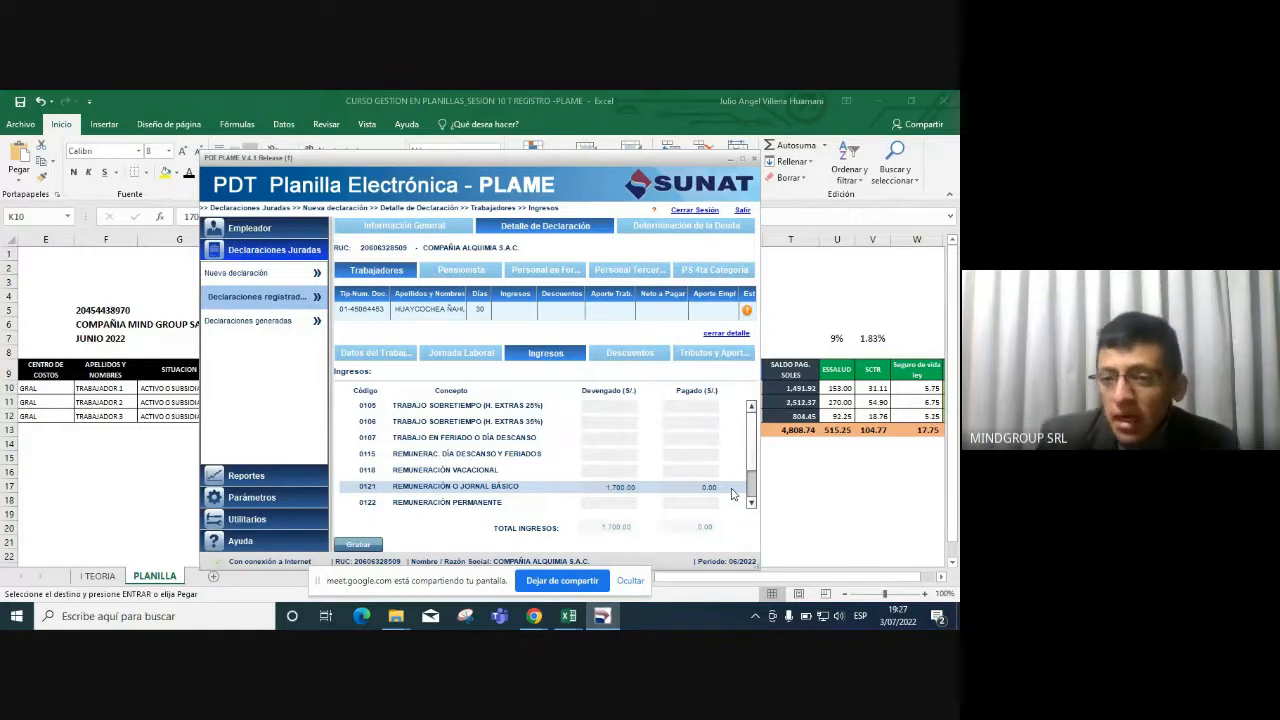
click(712, 487)
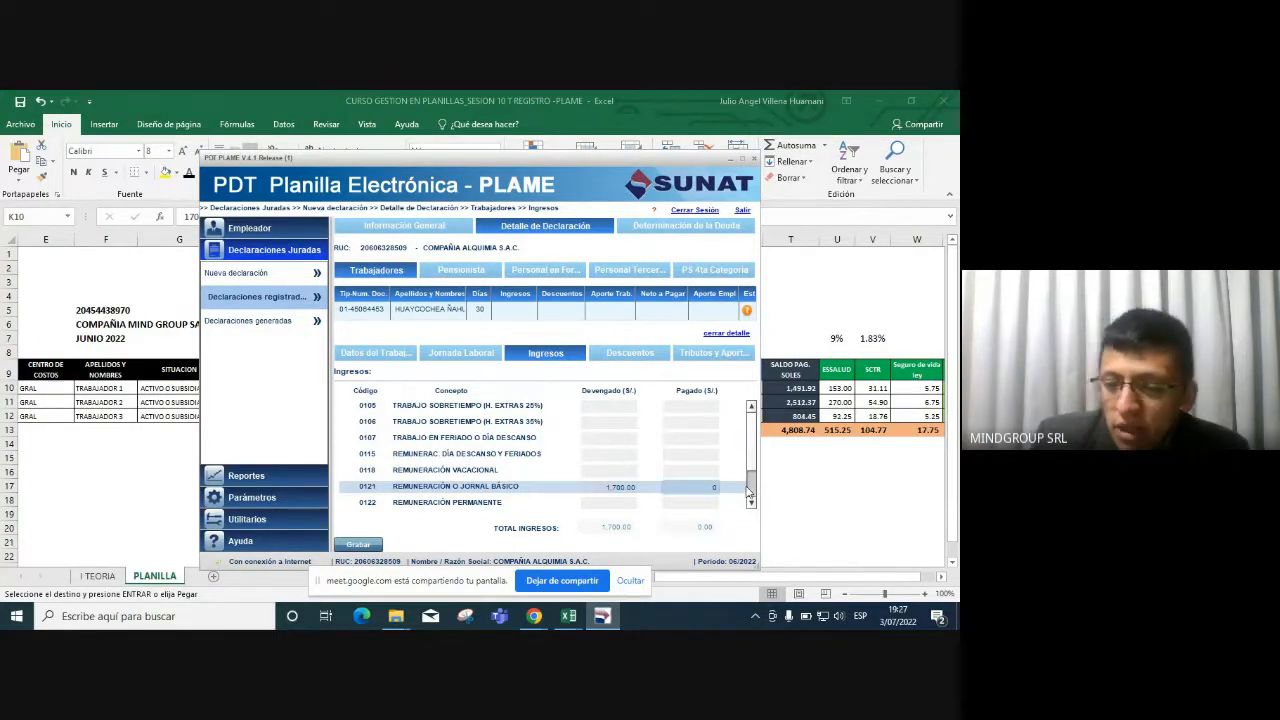
text(17000)
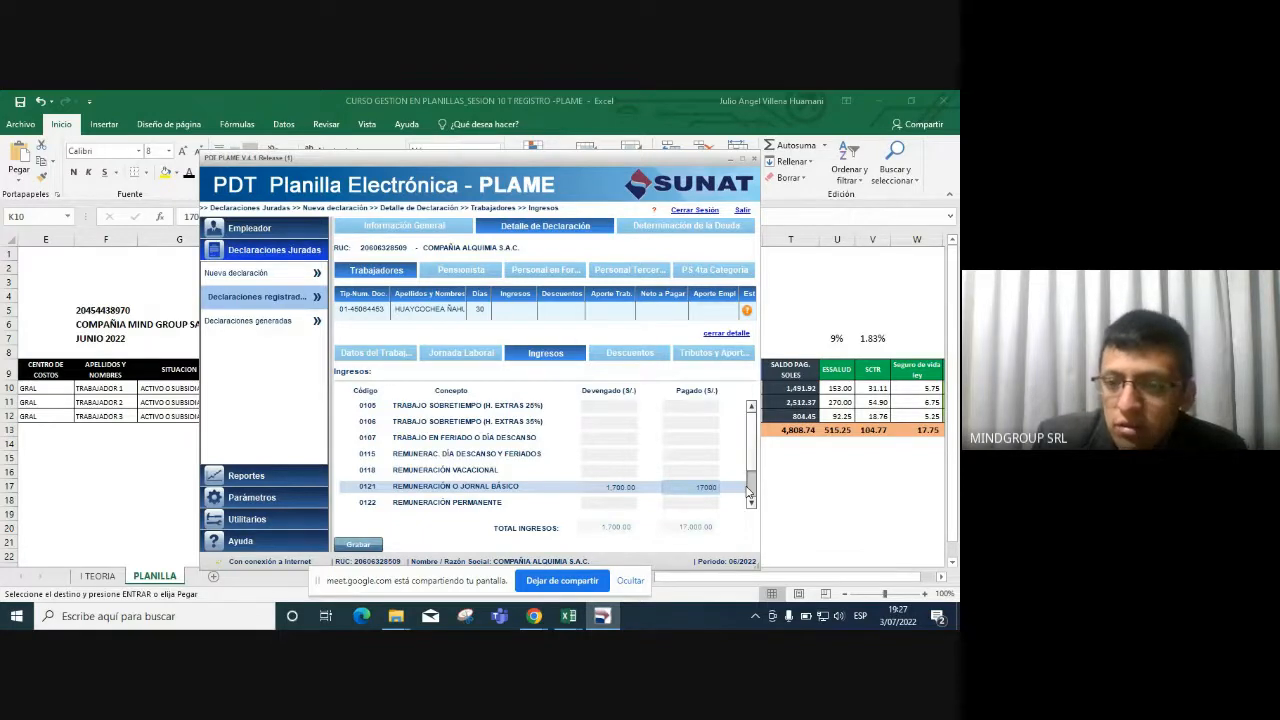
key(BackSpace)
key(Tab)
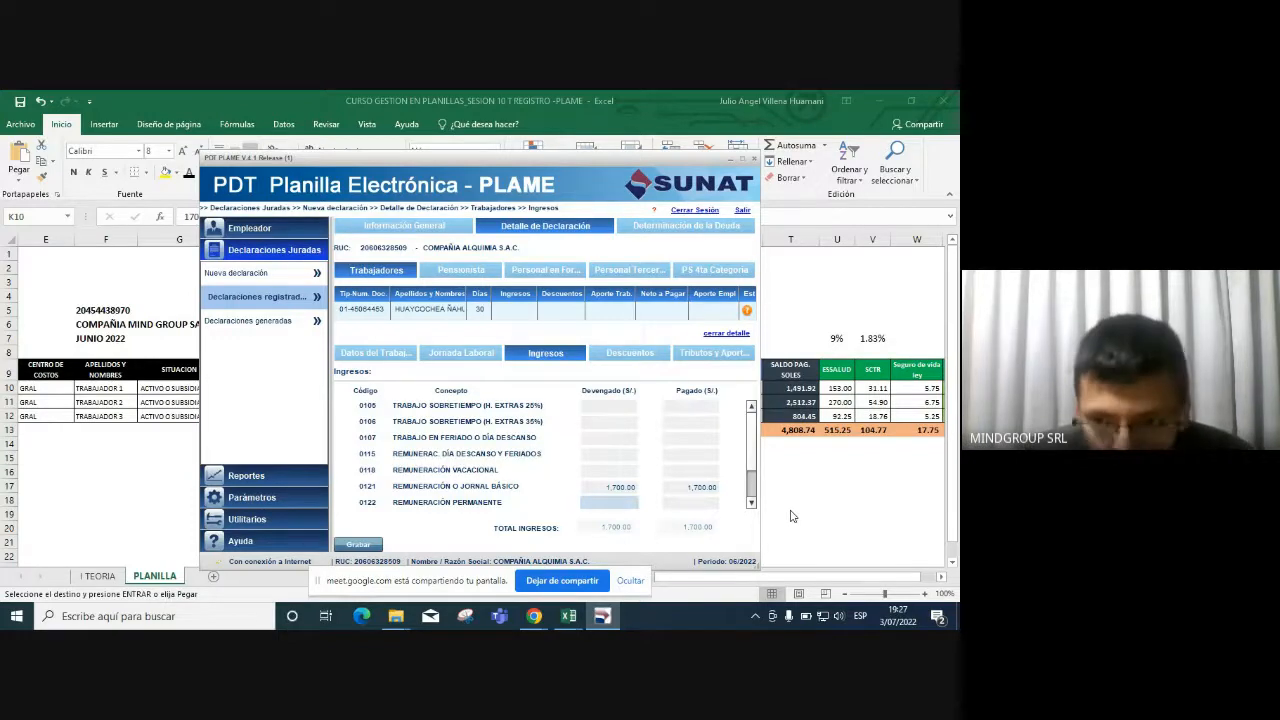
key(alt+Tab)
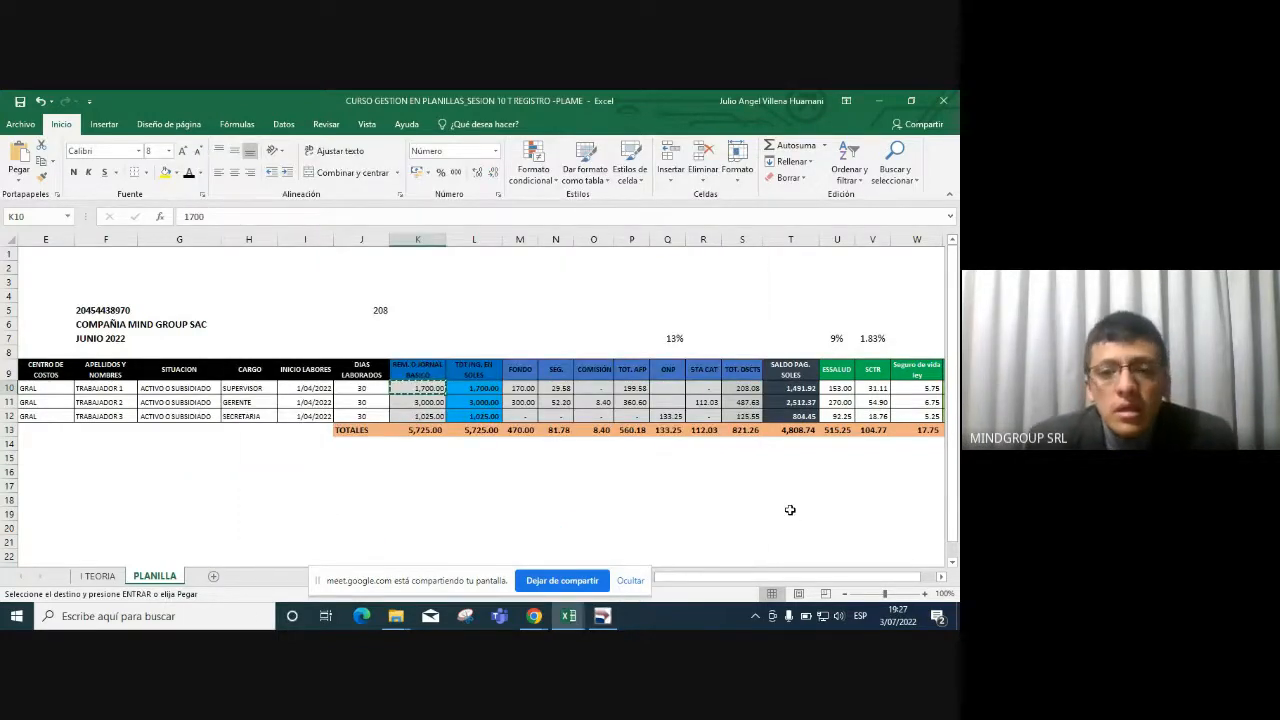
Check the M10 pension fund value, then review the overtime, holiday and rest-day income rows.
click(520, 391)
key(alt+Tab)
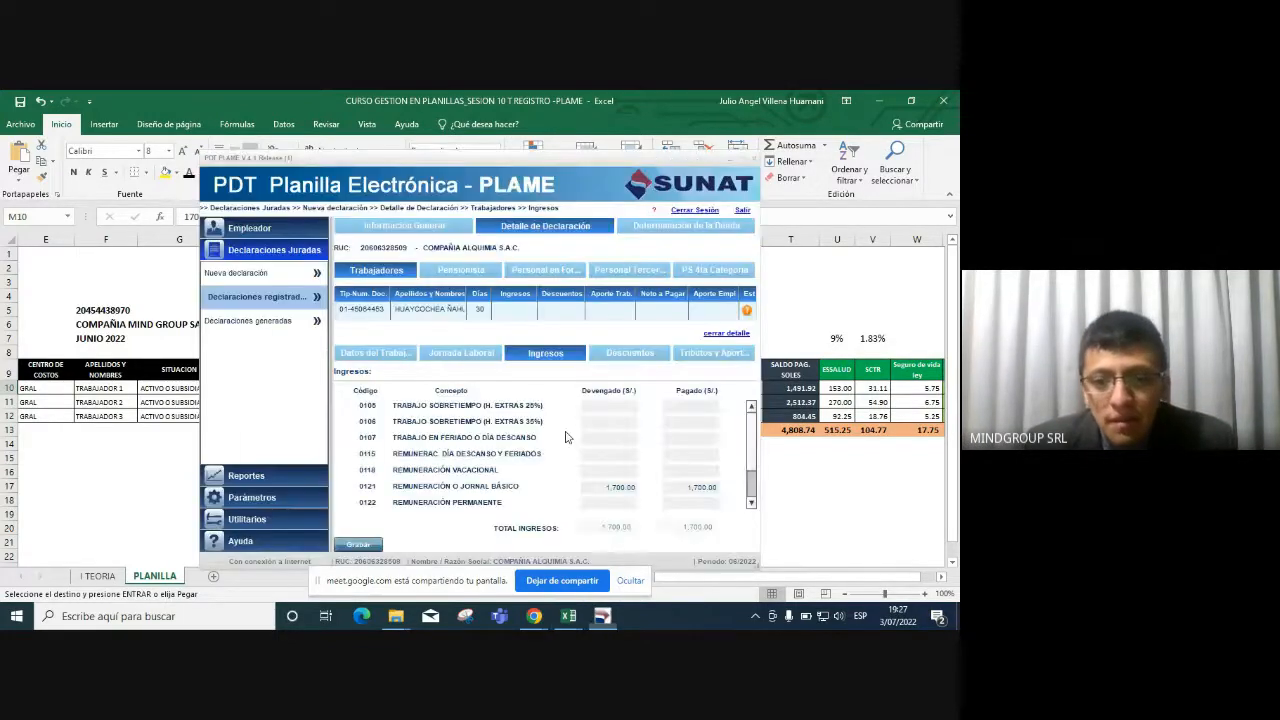
click(651, 409)
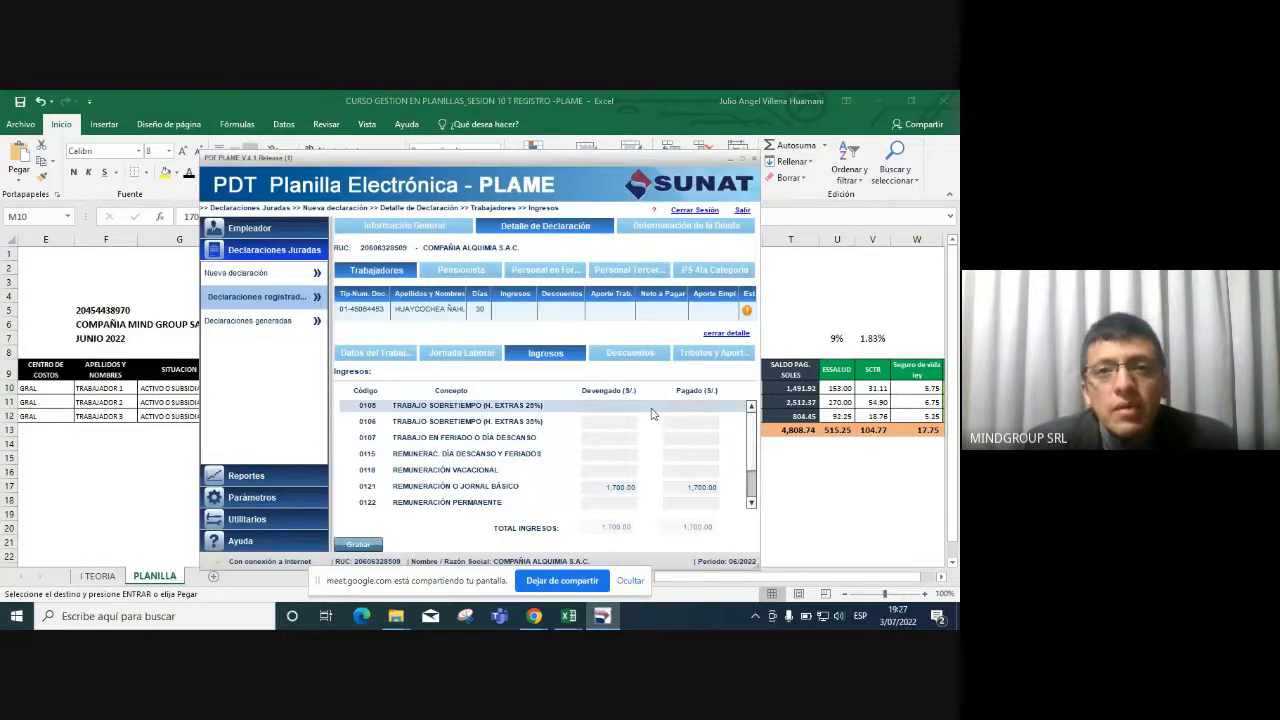
click(484, 423)
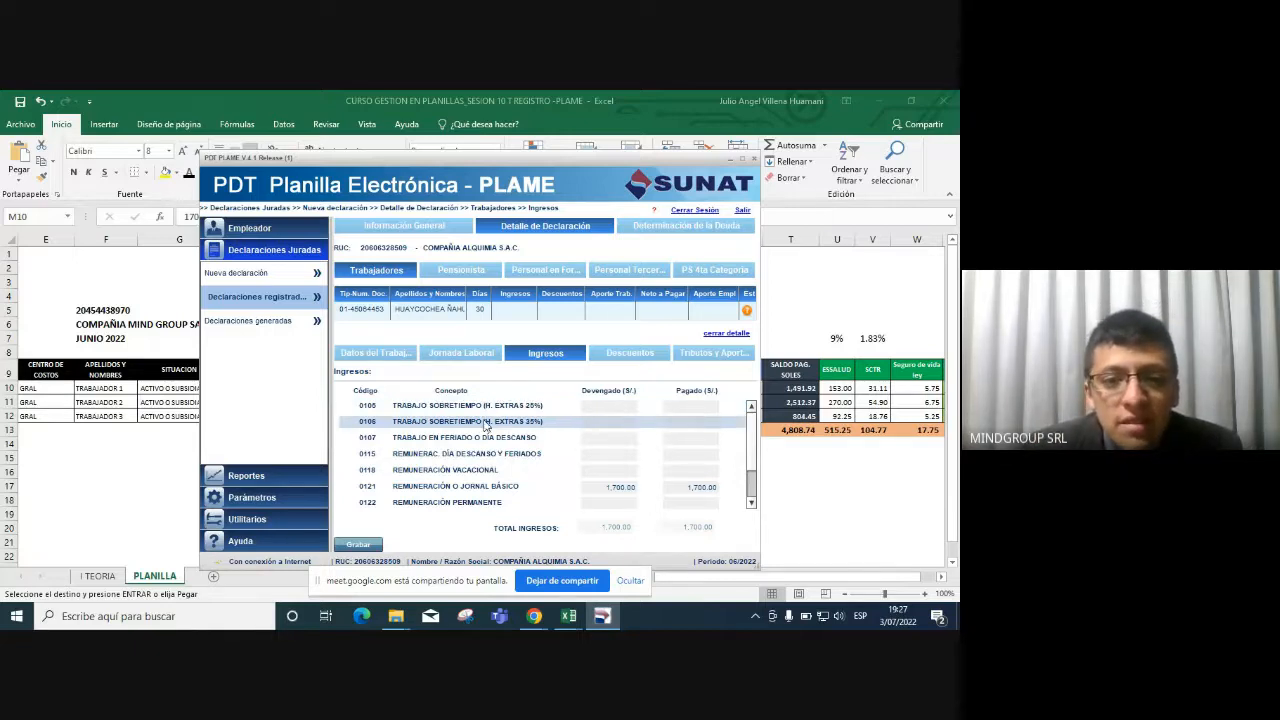
click(481, 437)
click(480, 455)
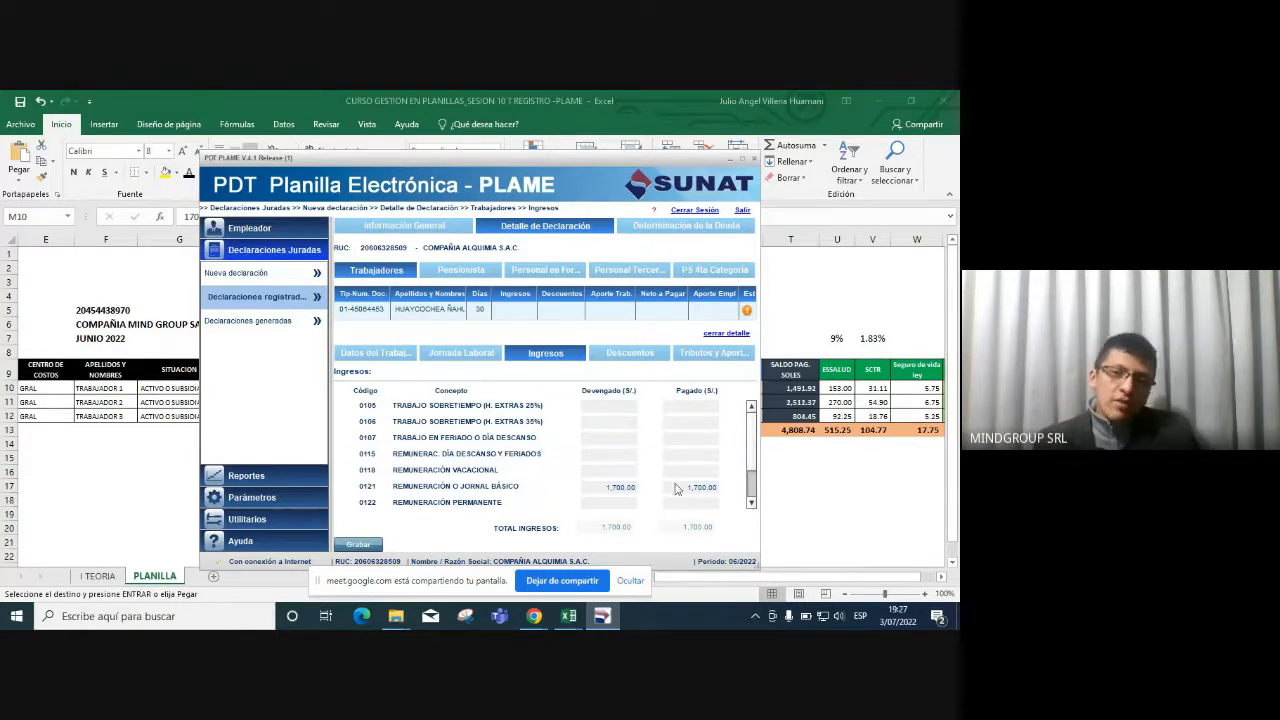
click(468, 358)
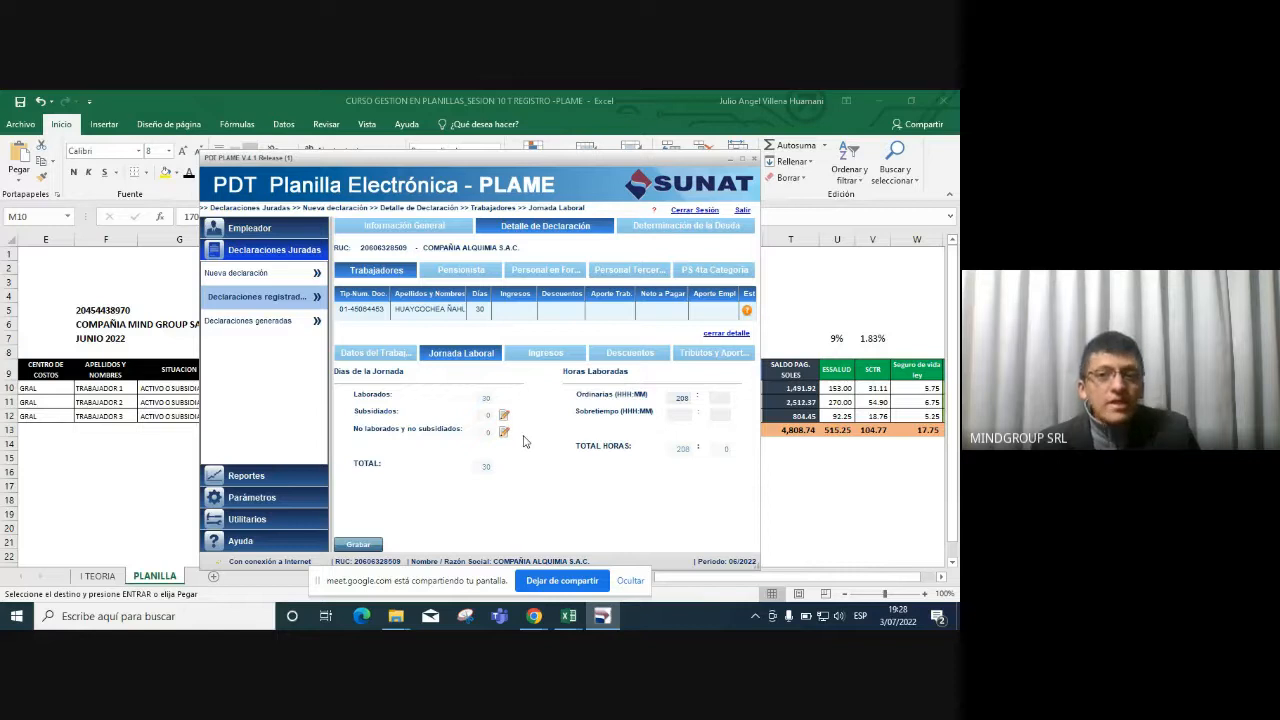
click(554, 354)
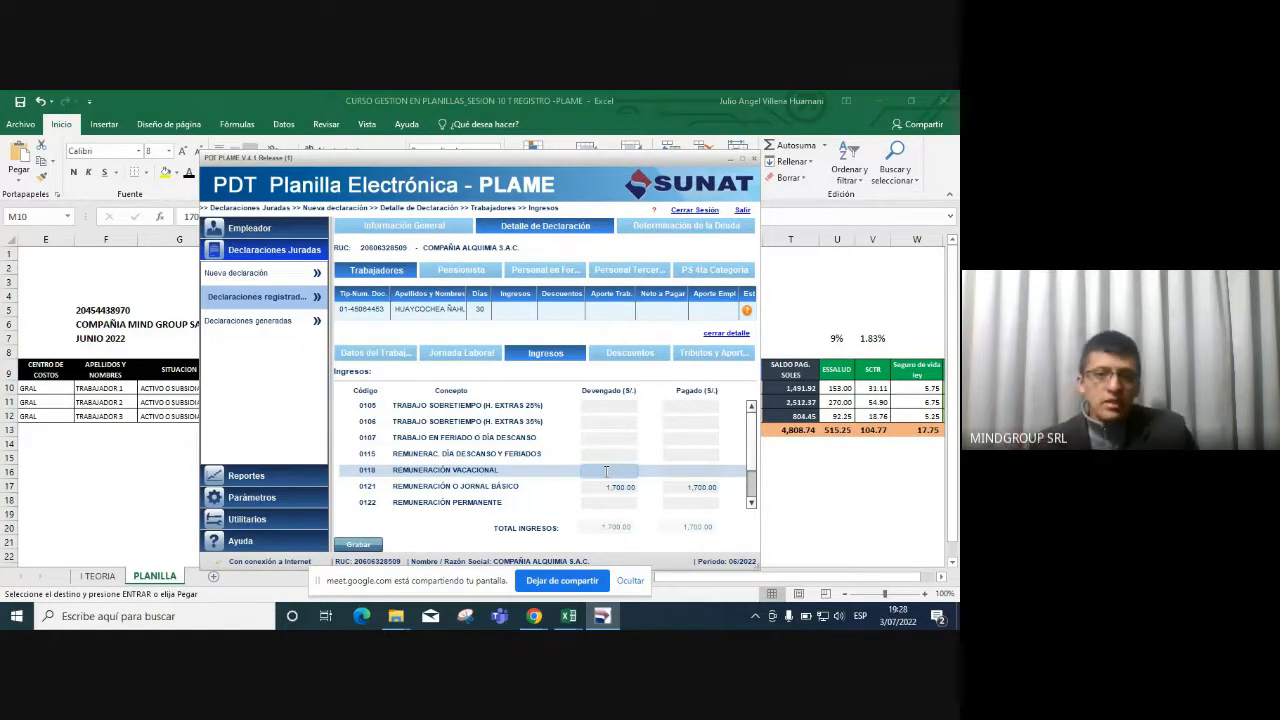
scroll(755, 485, down, 3)
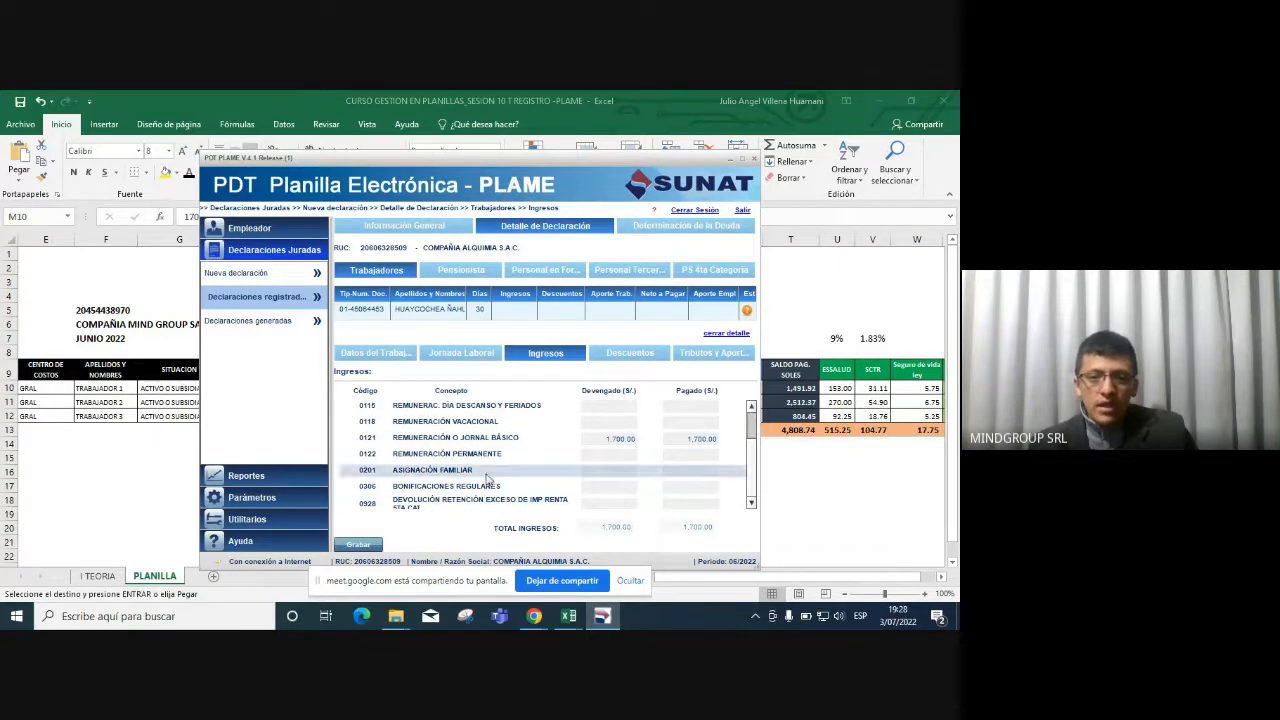
click(595, 470)
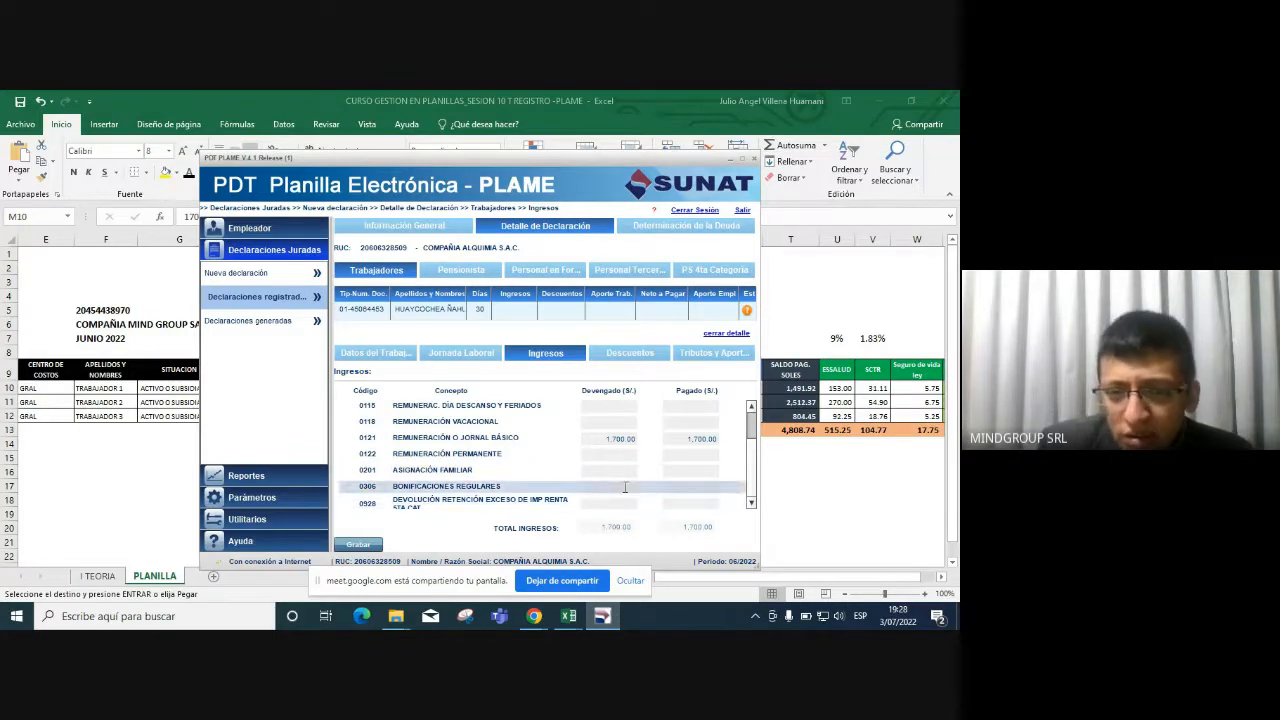
click(610, 487)
click(632, 470)
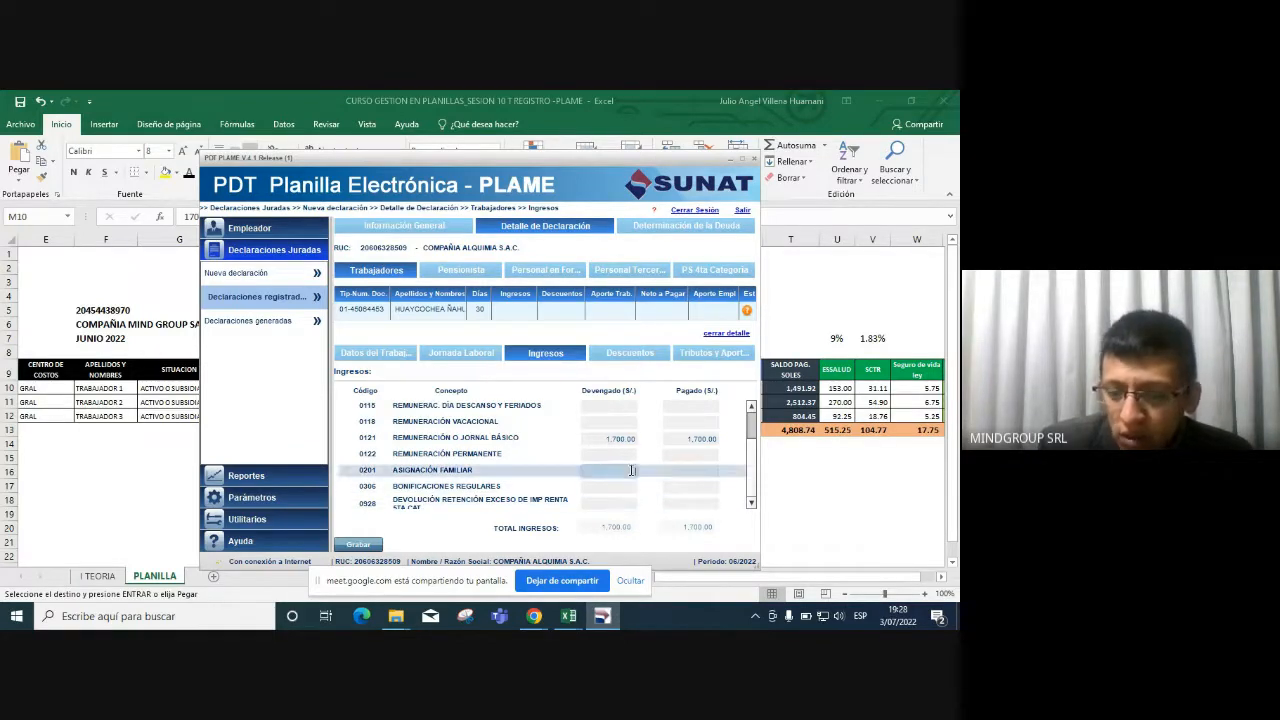
text(102)
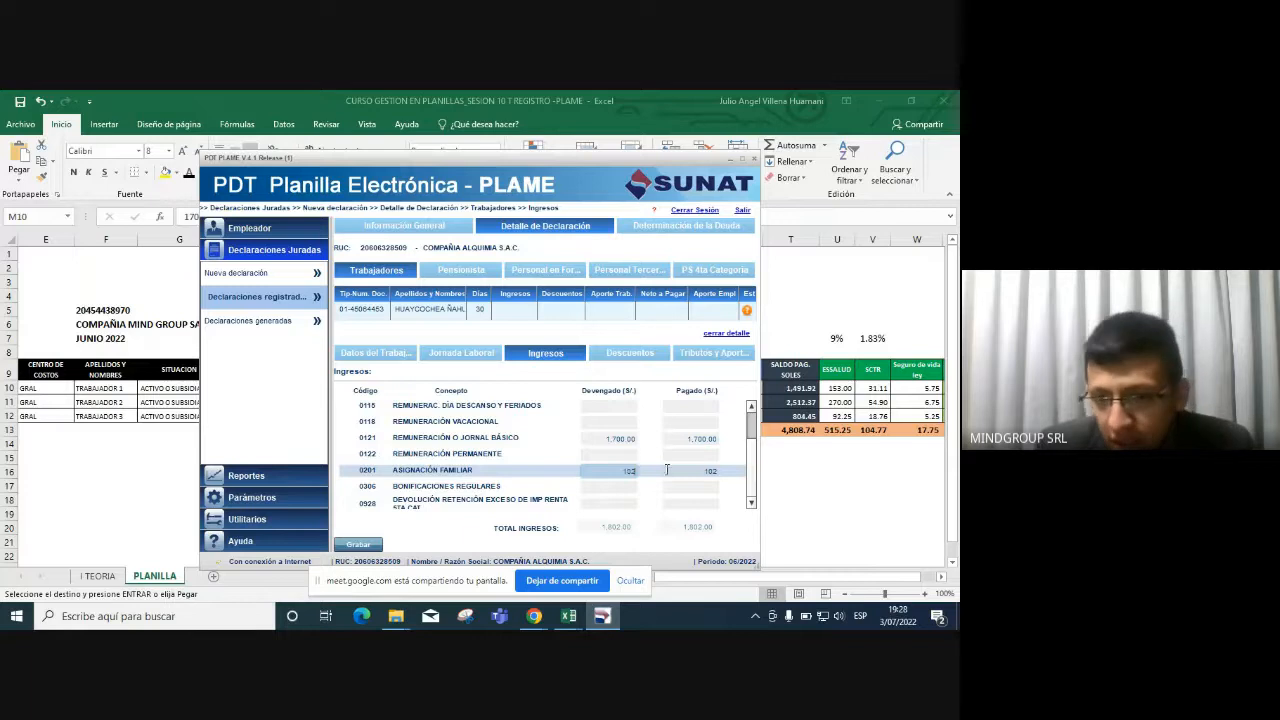
key(Tab)
click(630, 489)
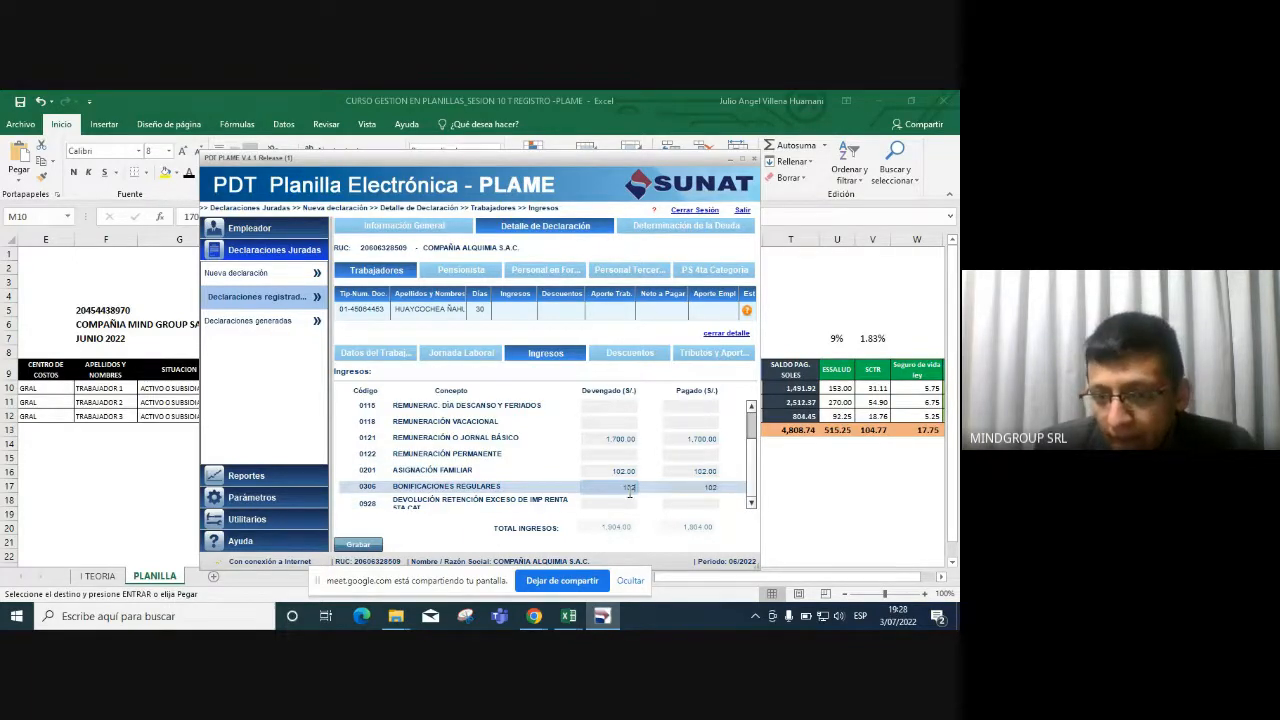
key(Delete)
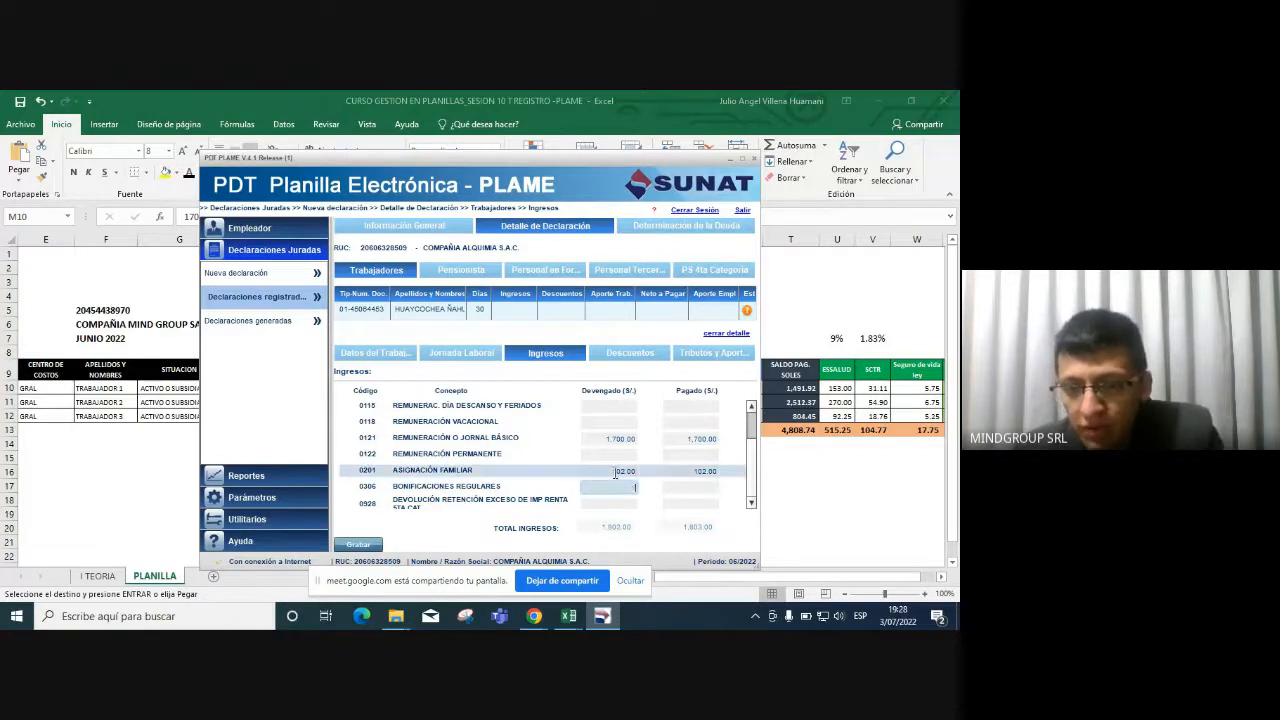
click(616, 472)
key(Delete)
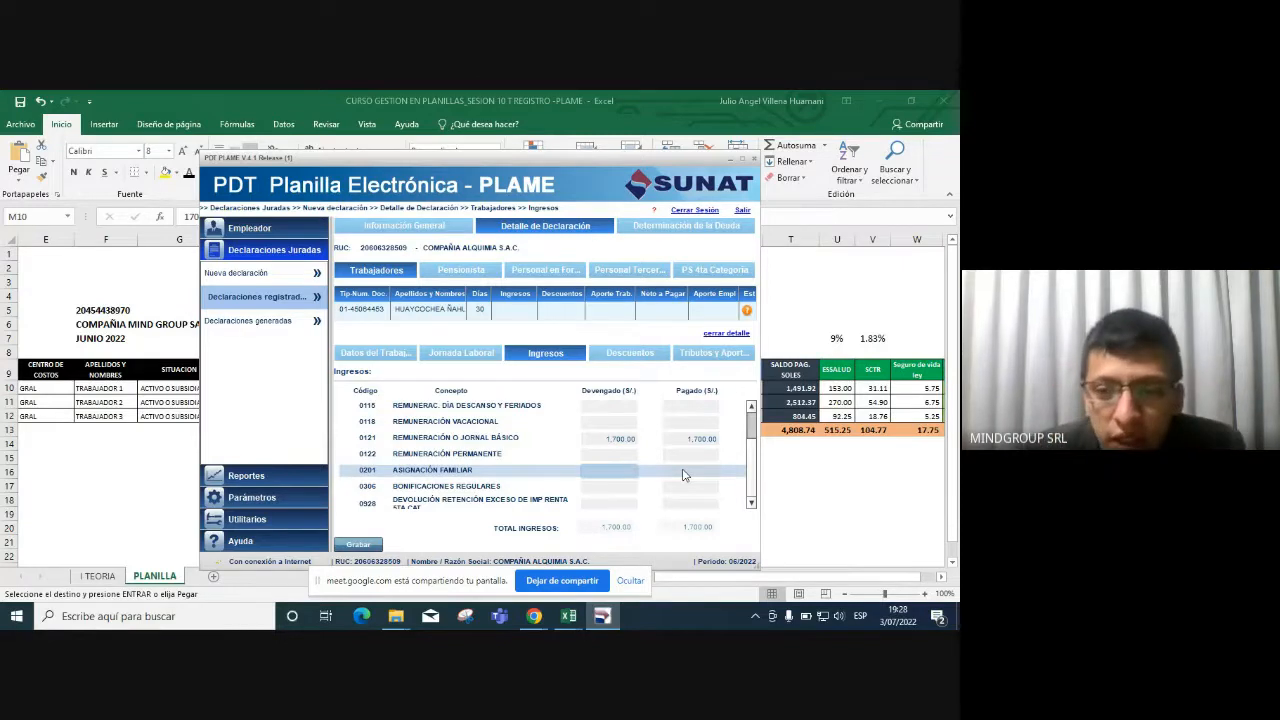
click(787, 470)
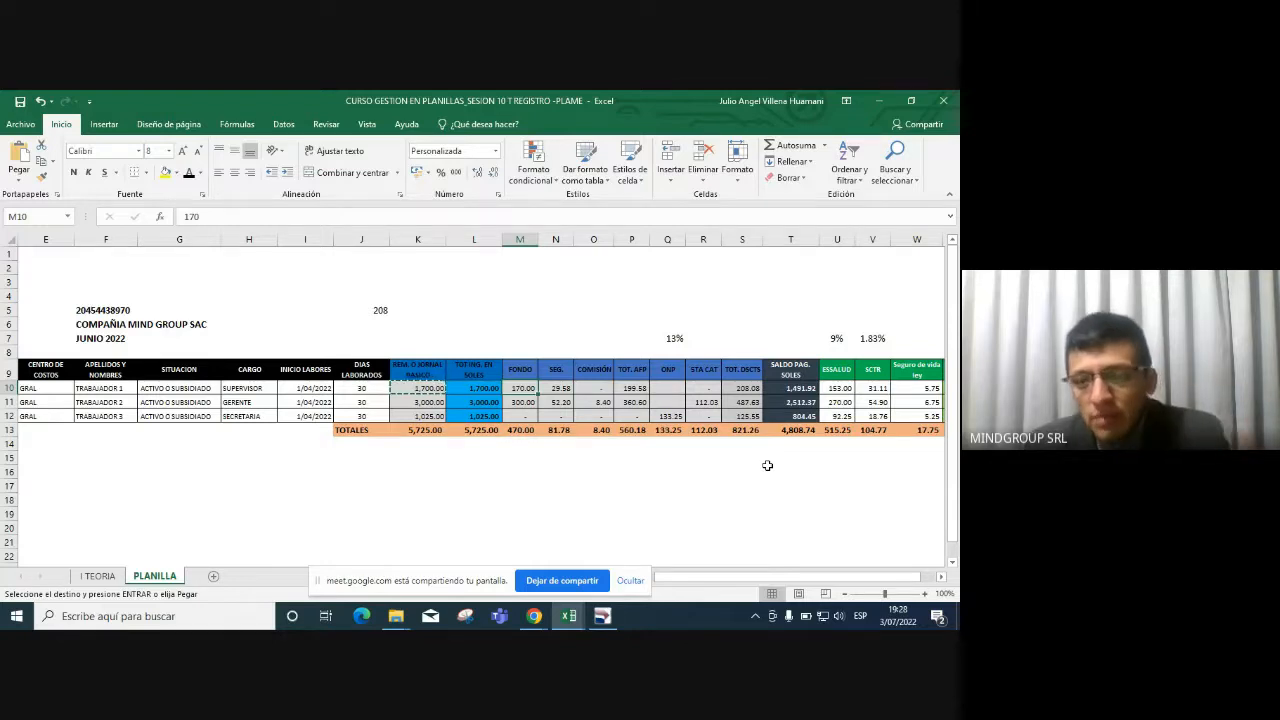
key(alt+Tab)
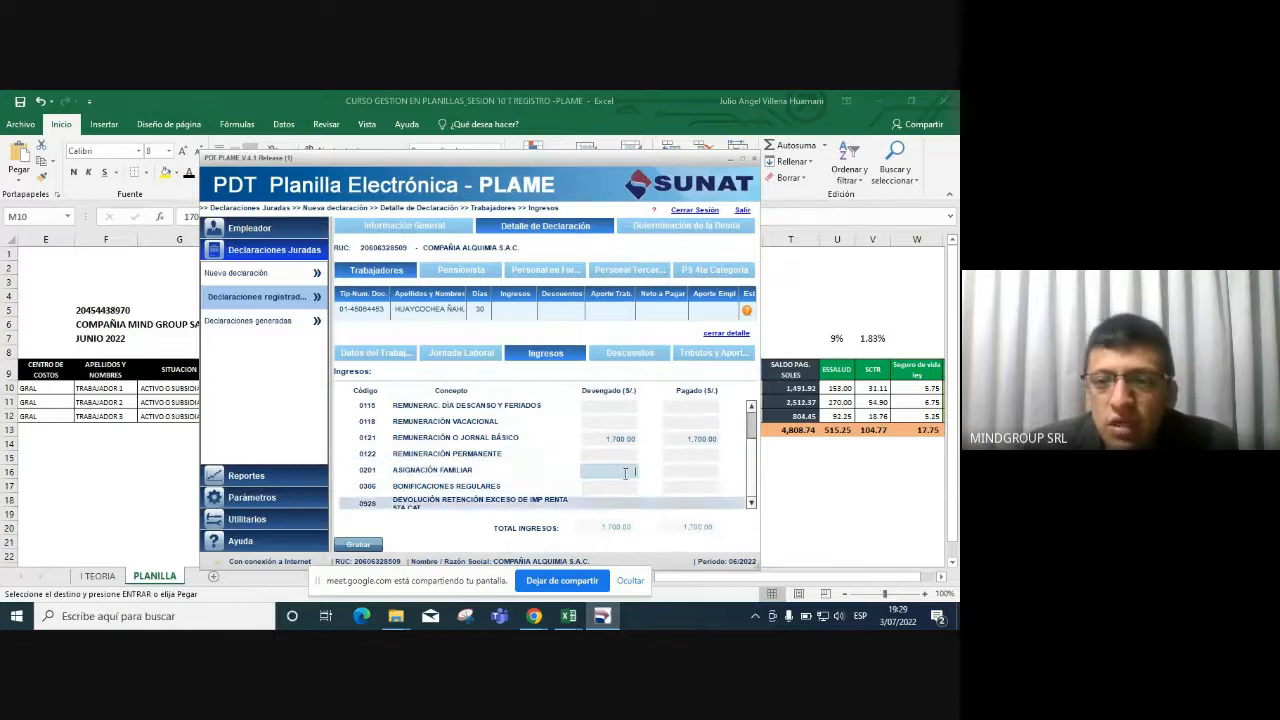
click(632, 354)
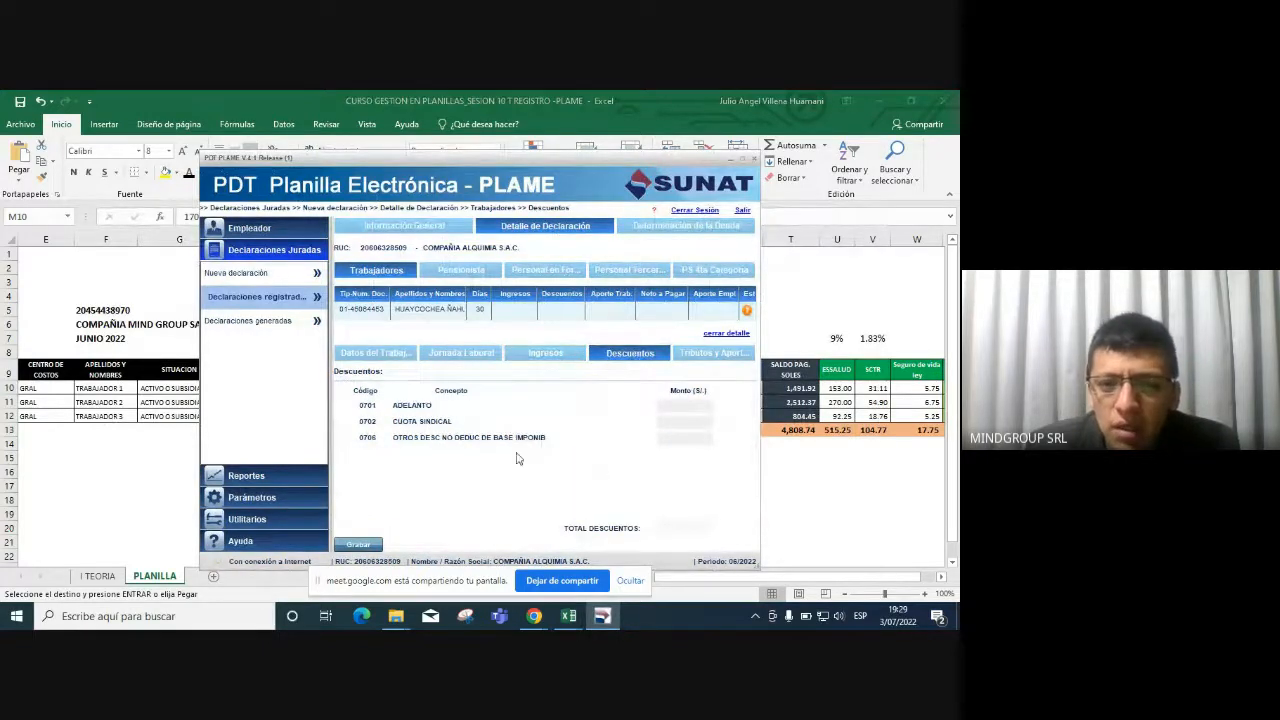
Check the advance and other deduction amounts in Descuentos, then view Tributos y Aportes.
click(682, 407)
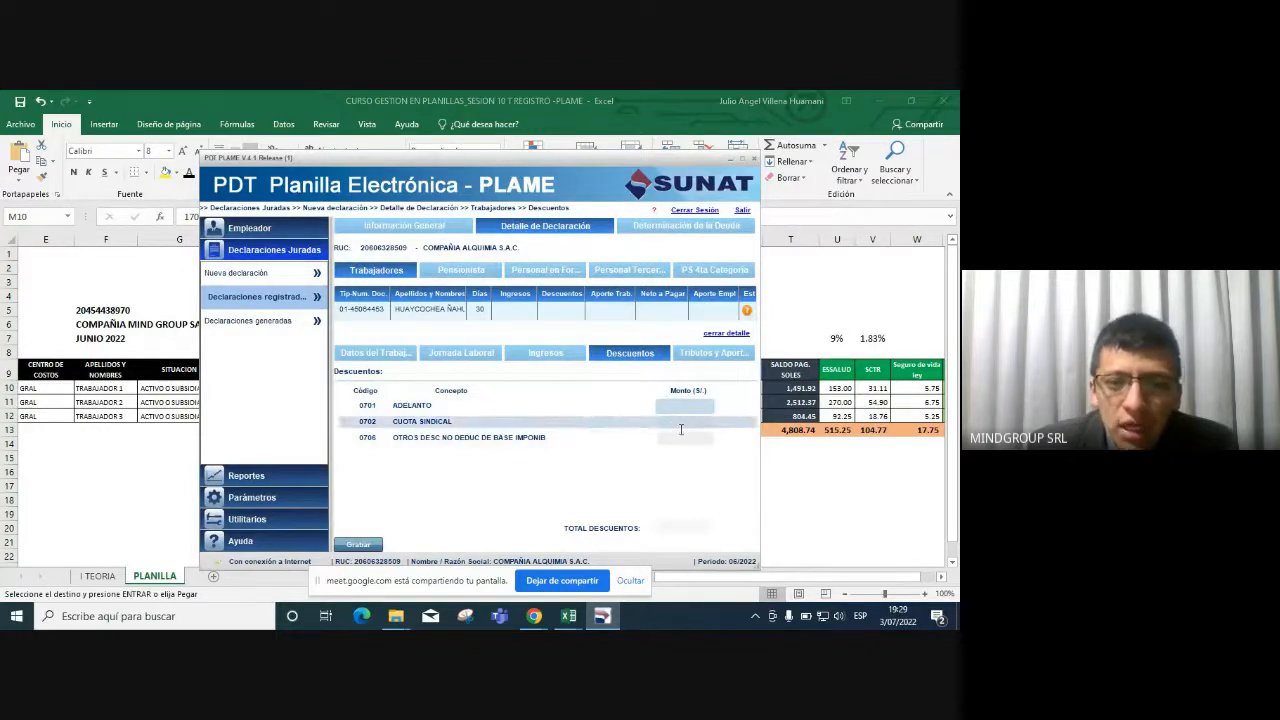
click(688, 440)
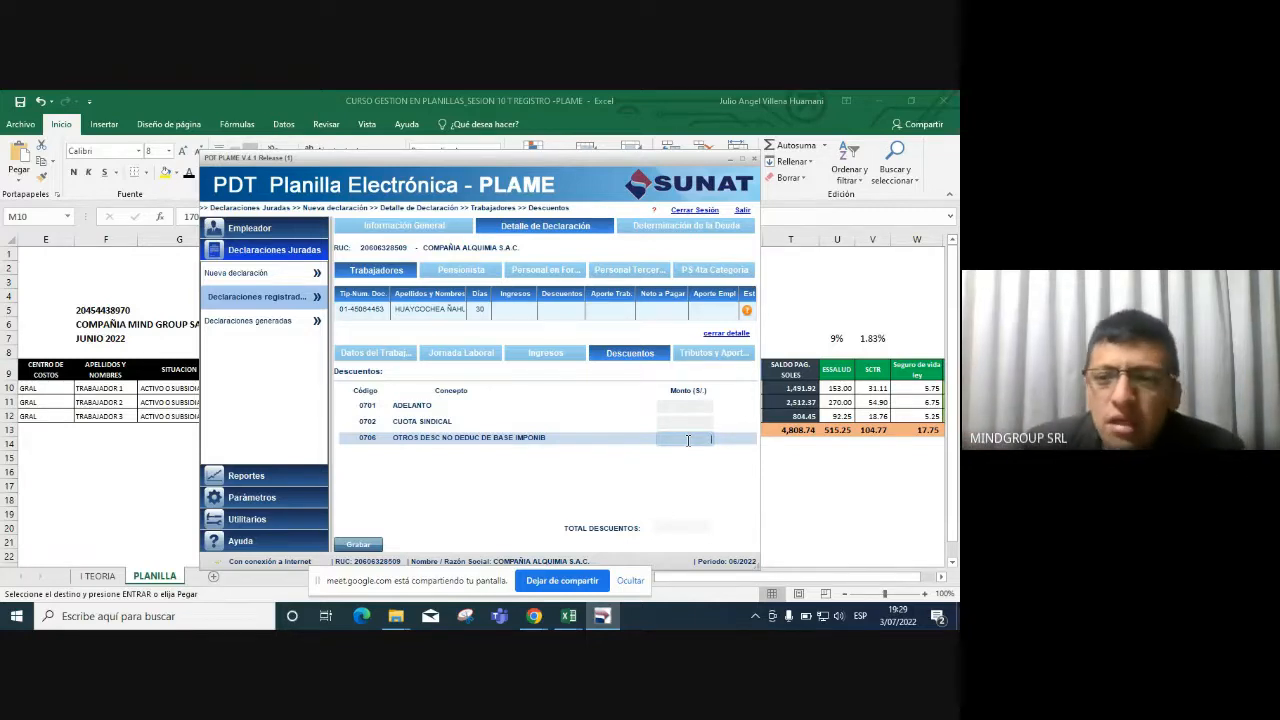
click(700, 354)
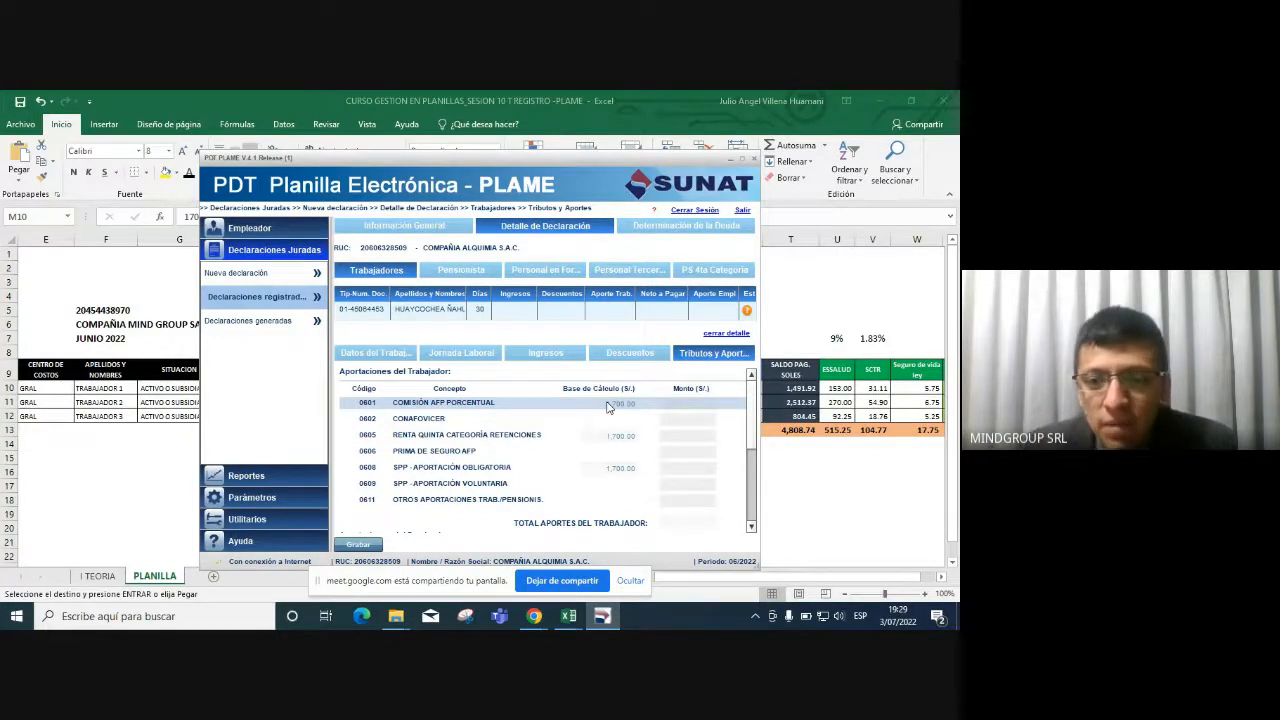
Paste the 170.00 pension fund amount from Excel M10 as the 0608 SPP contribution.
key(alt+Tab)
key(ctrl+c)
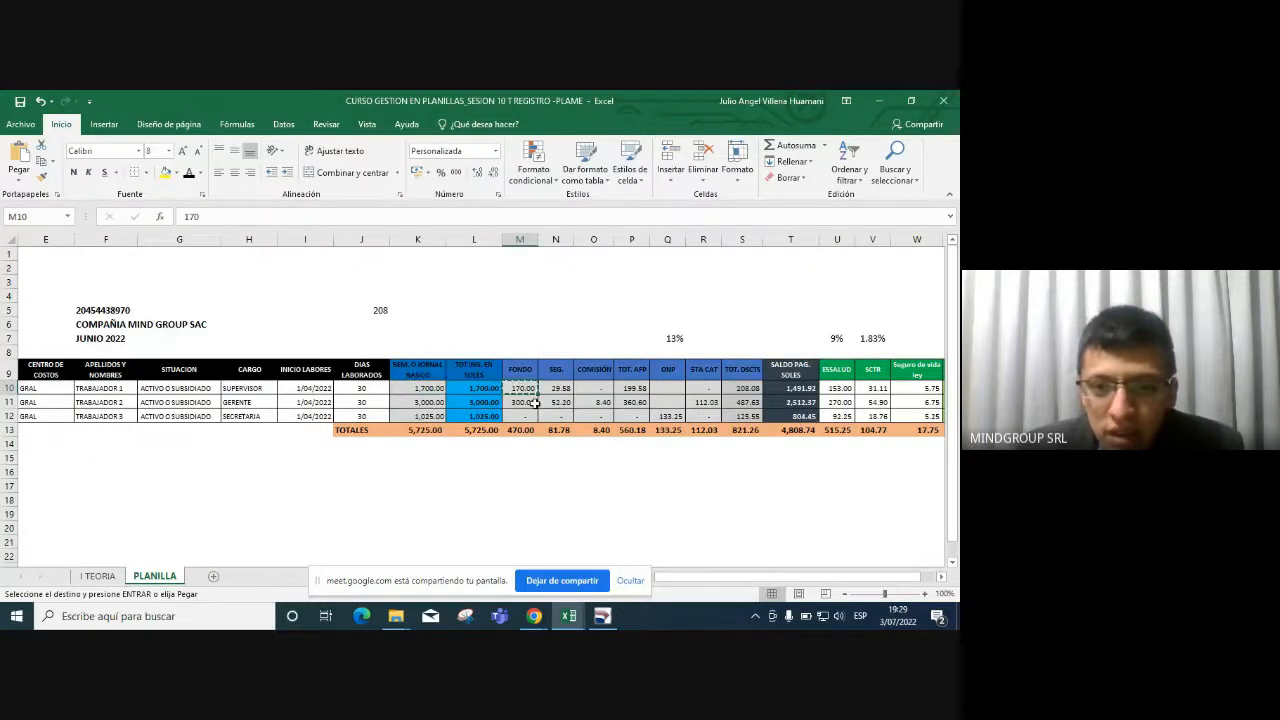
key(alt+Tab)
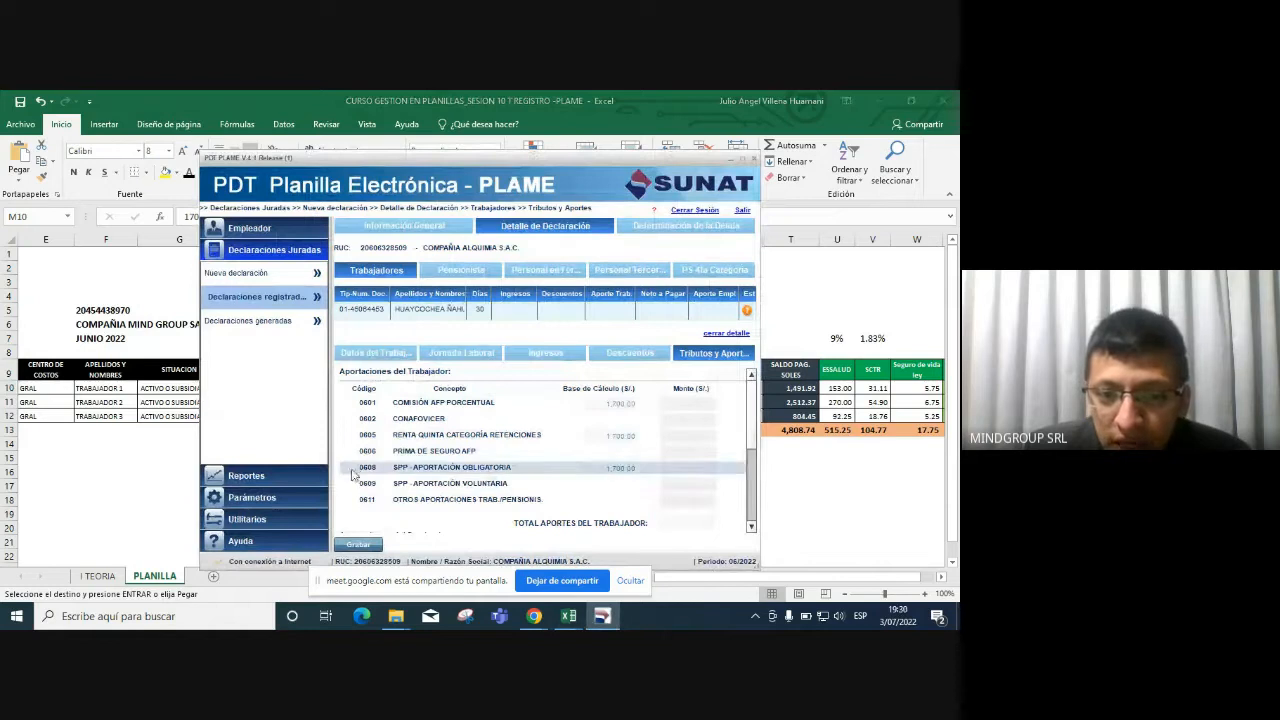
click(676, 470)
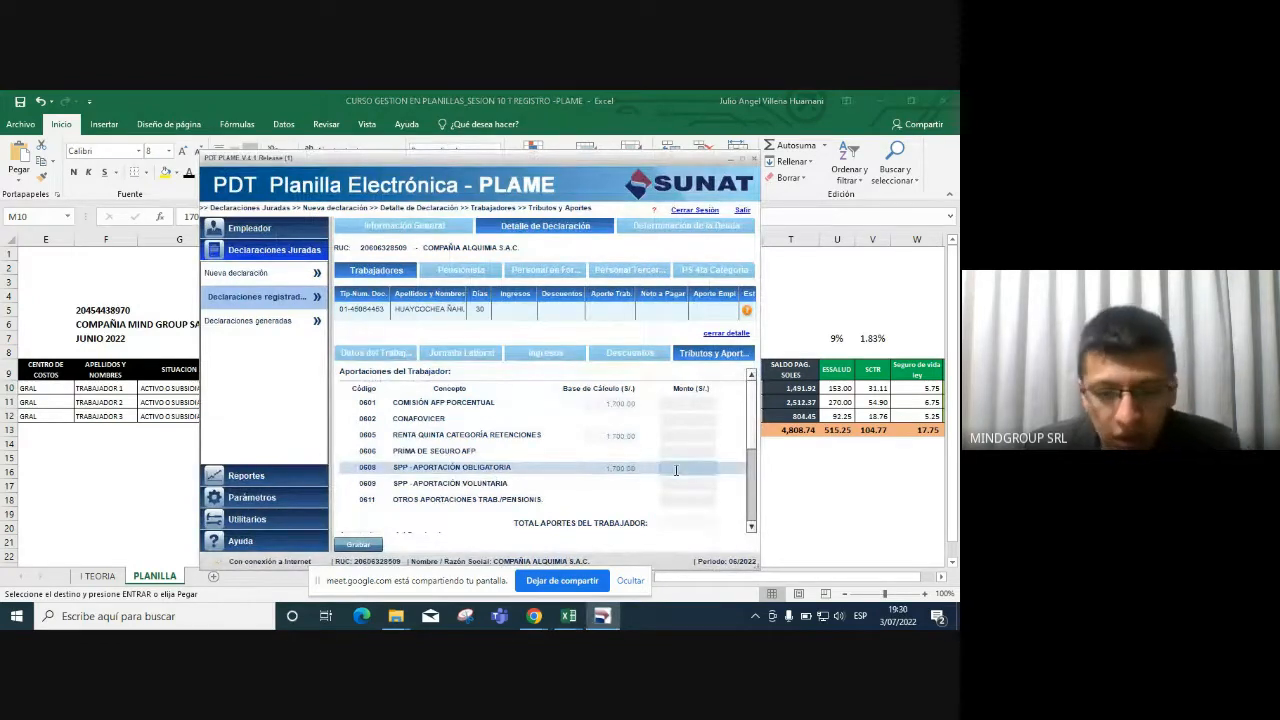
key(ctrl+v)
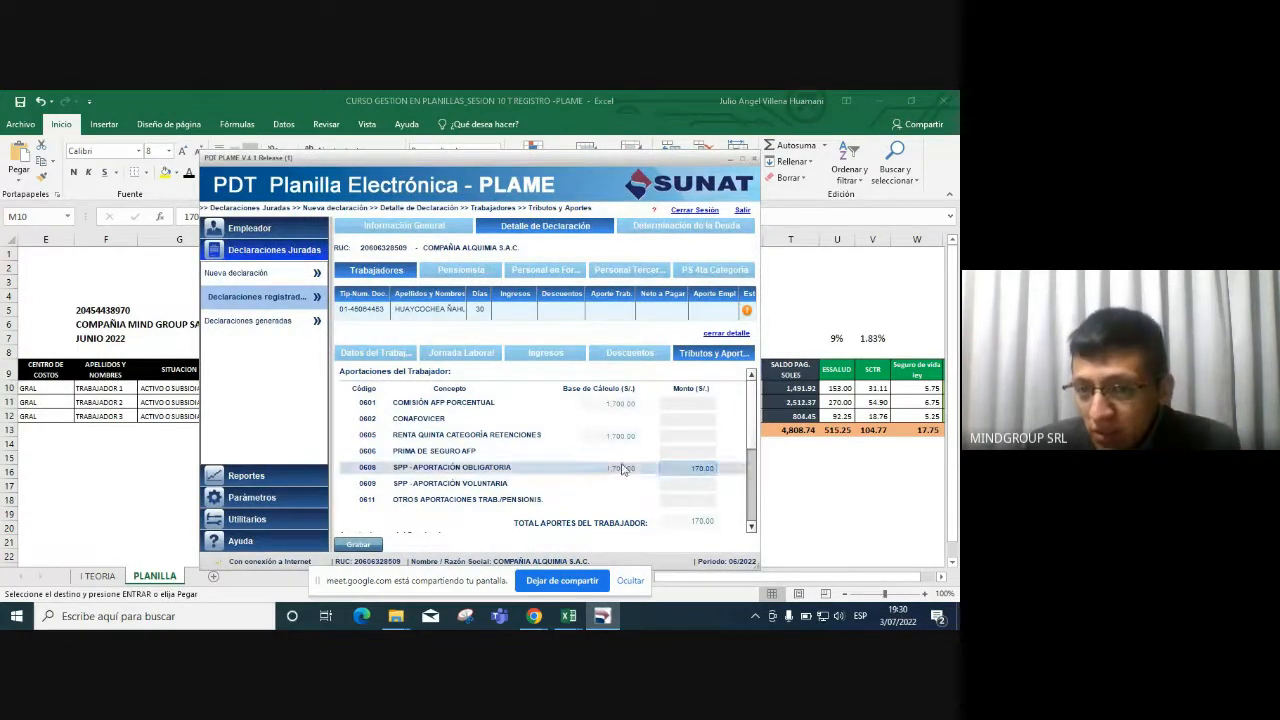
Paste the 29.58 insurance amount from N10 as the 0606 AFP insurance premium.
key(alt+Tab)
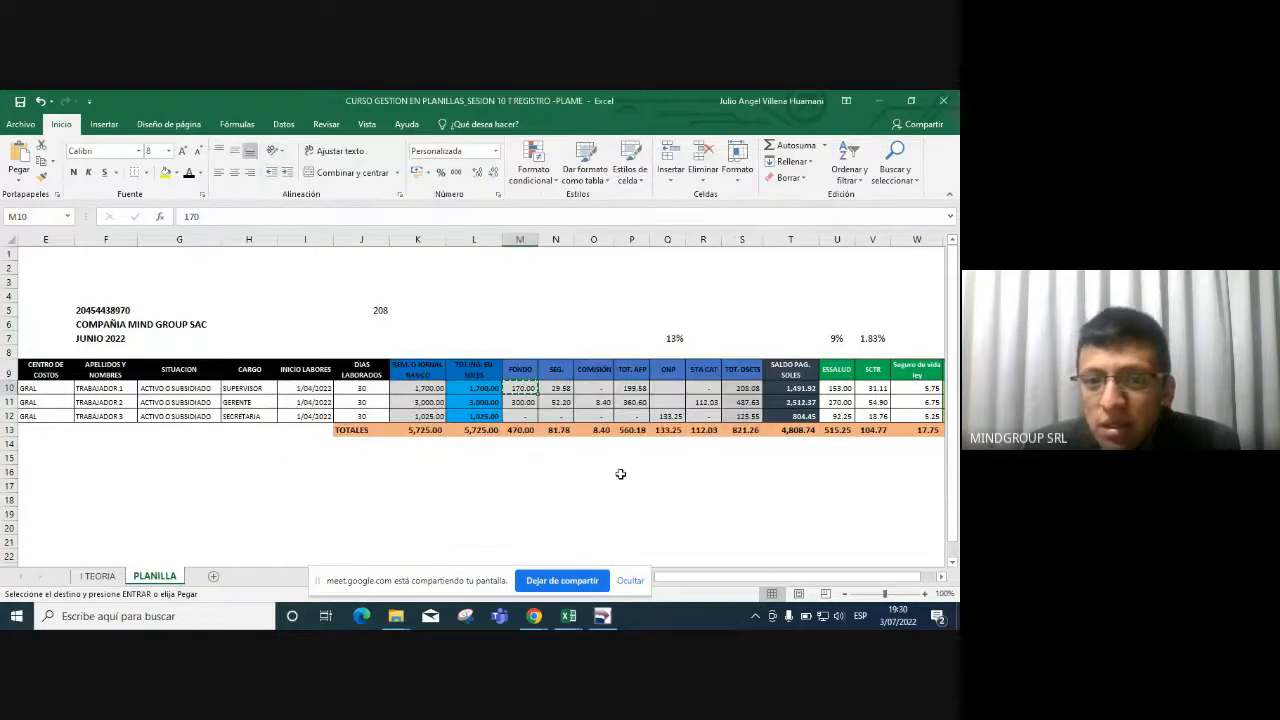
key(Right)
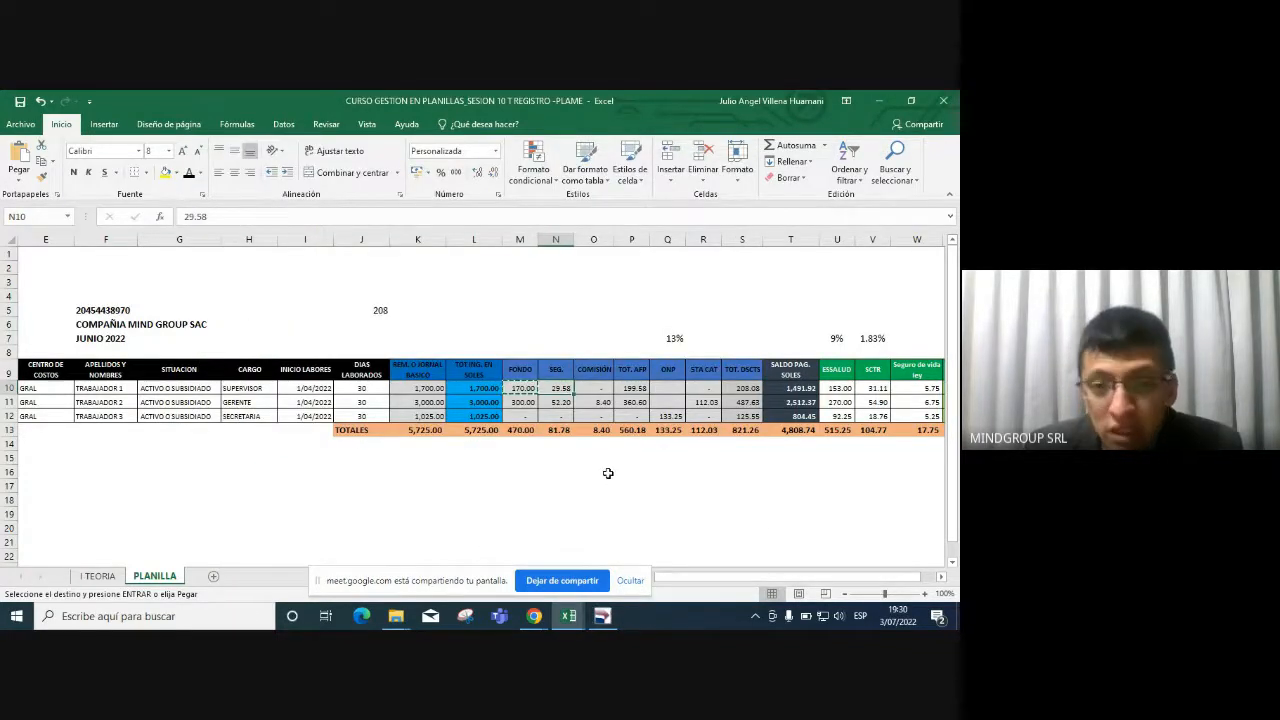
key(ctrl+c)
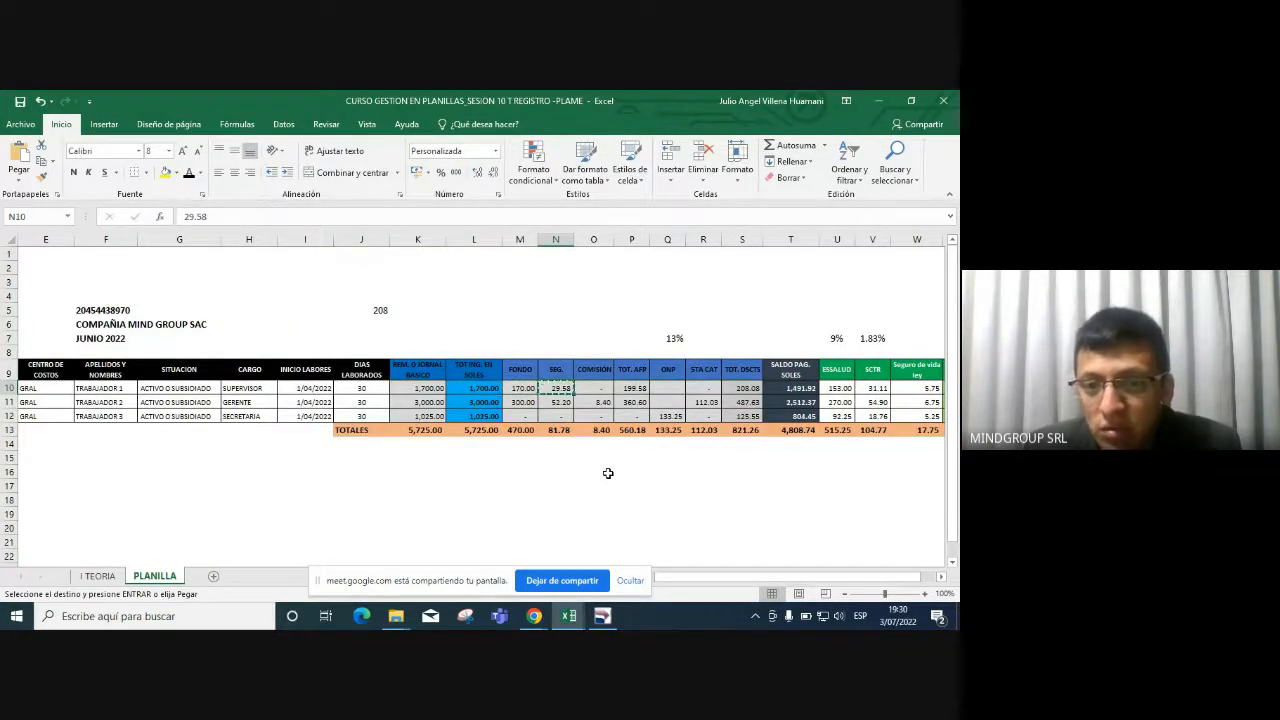
key(alt+Tab)
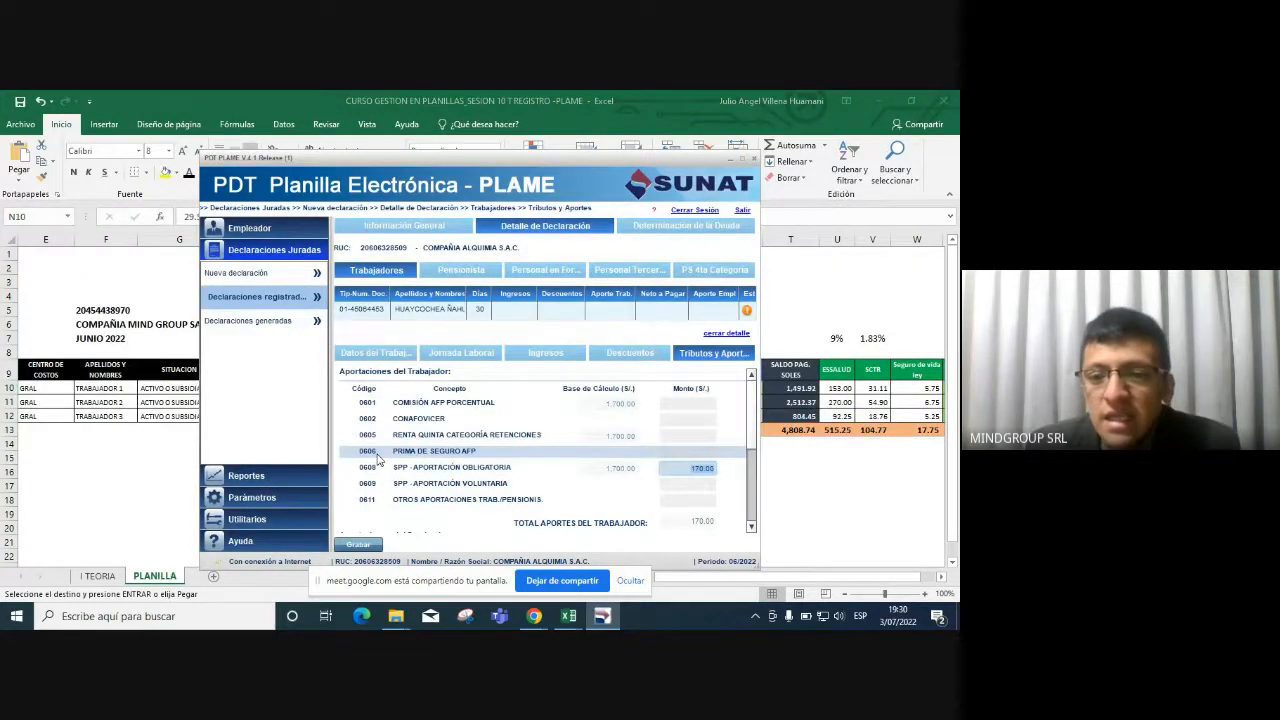
click(698, 453)
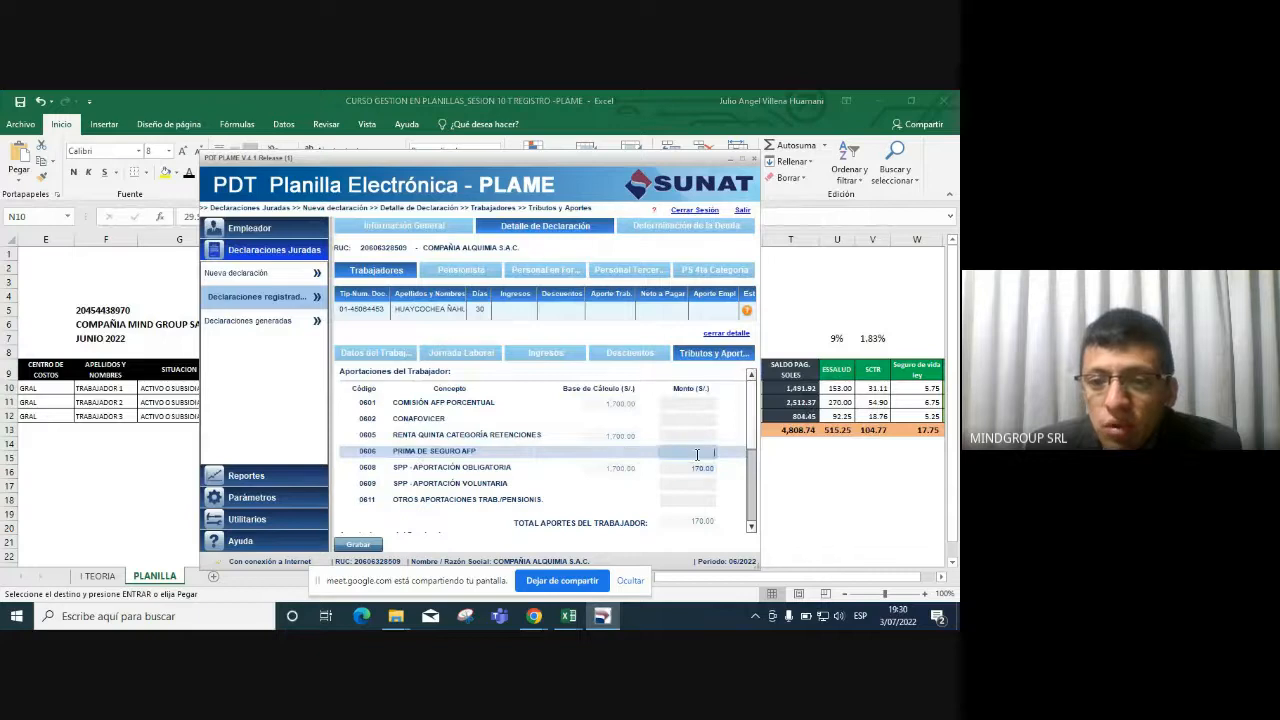
key(ctrl+v)
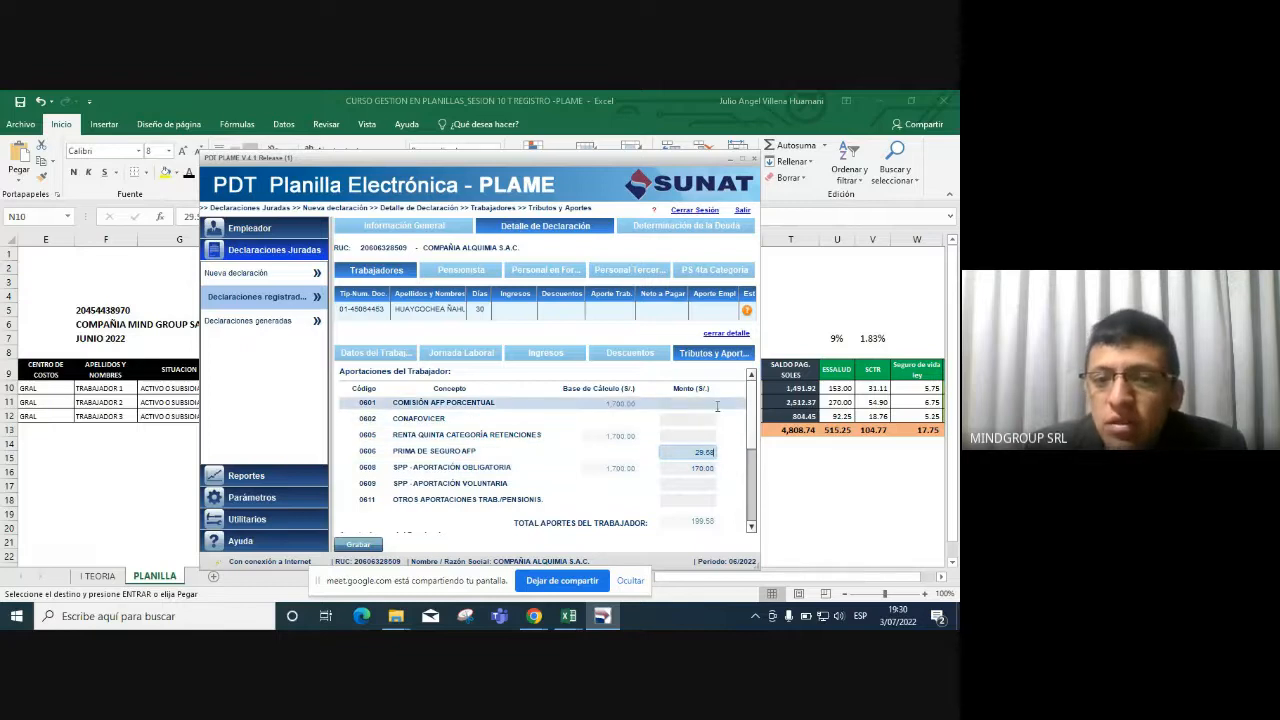
Confirm the O10 commission is zero and leave 0601 AFP commission at 0.00.
key(alt+Tab)
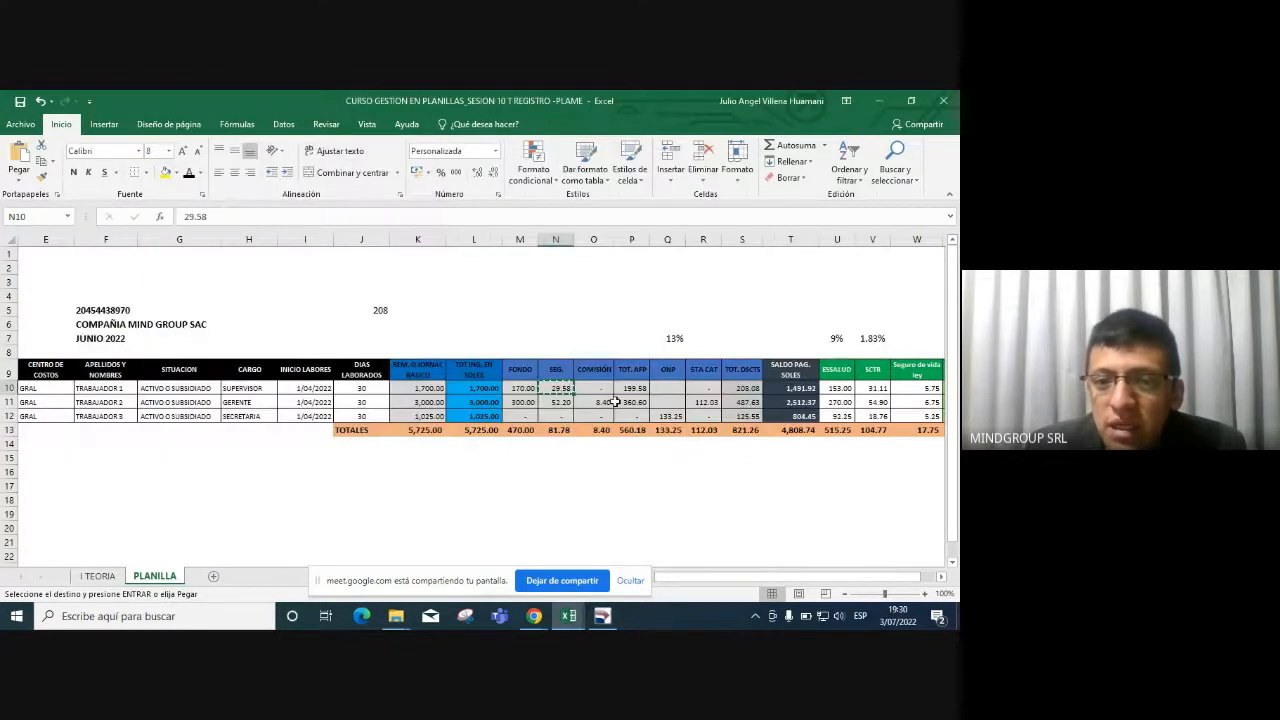
click(598, 388)
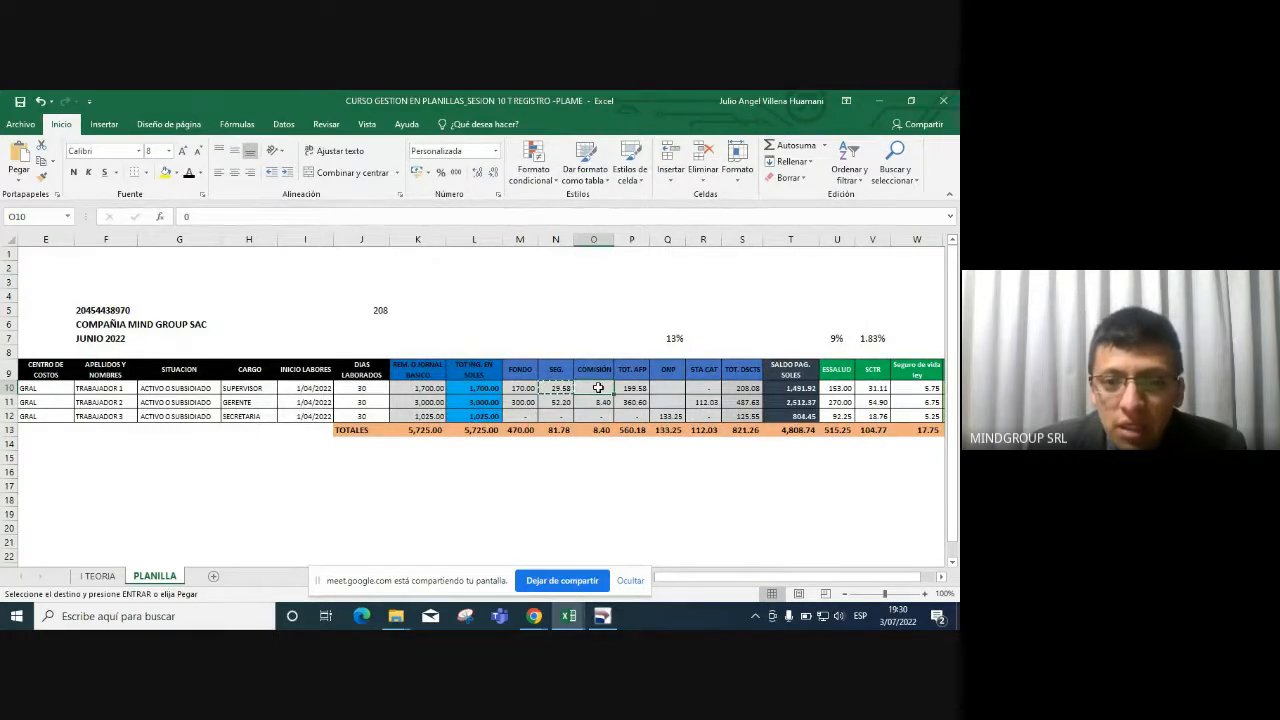
click(602, 615)
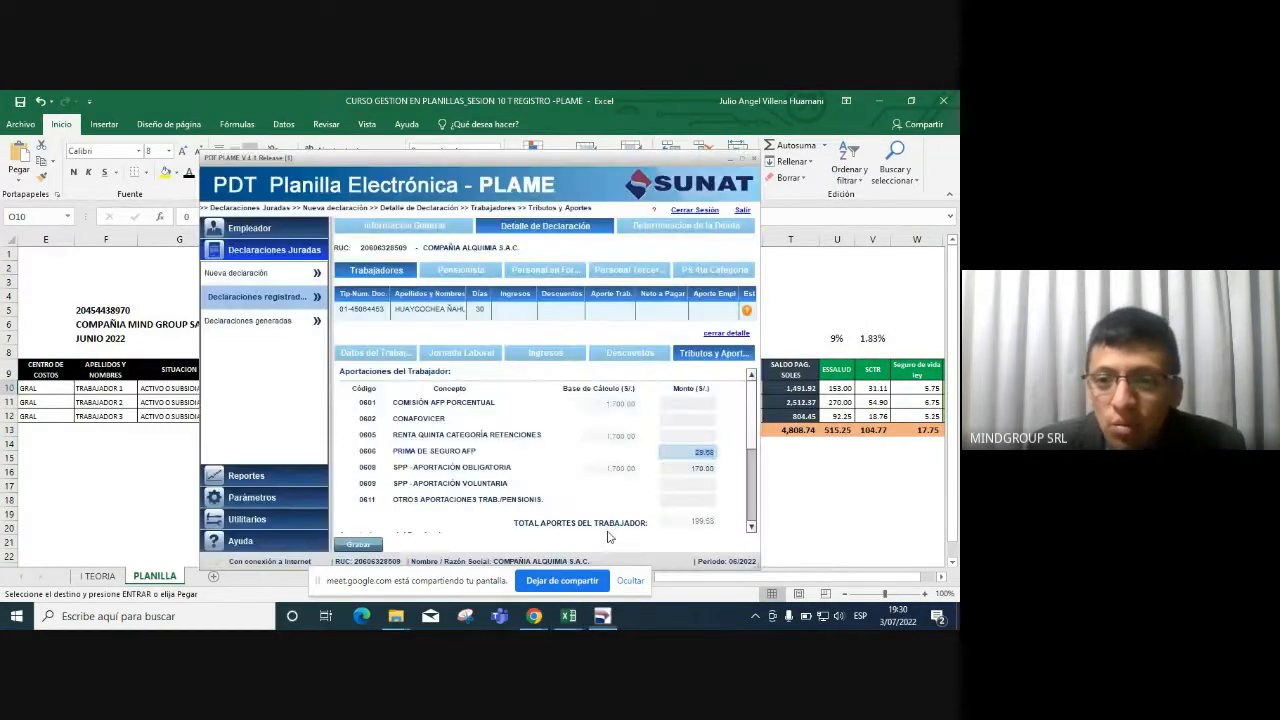
click(703, 405)
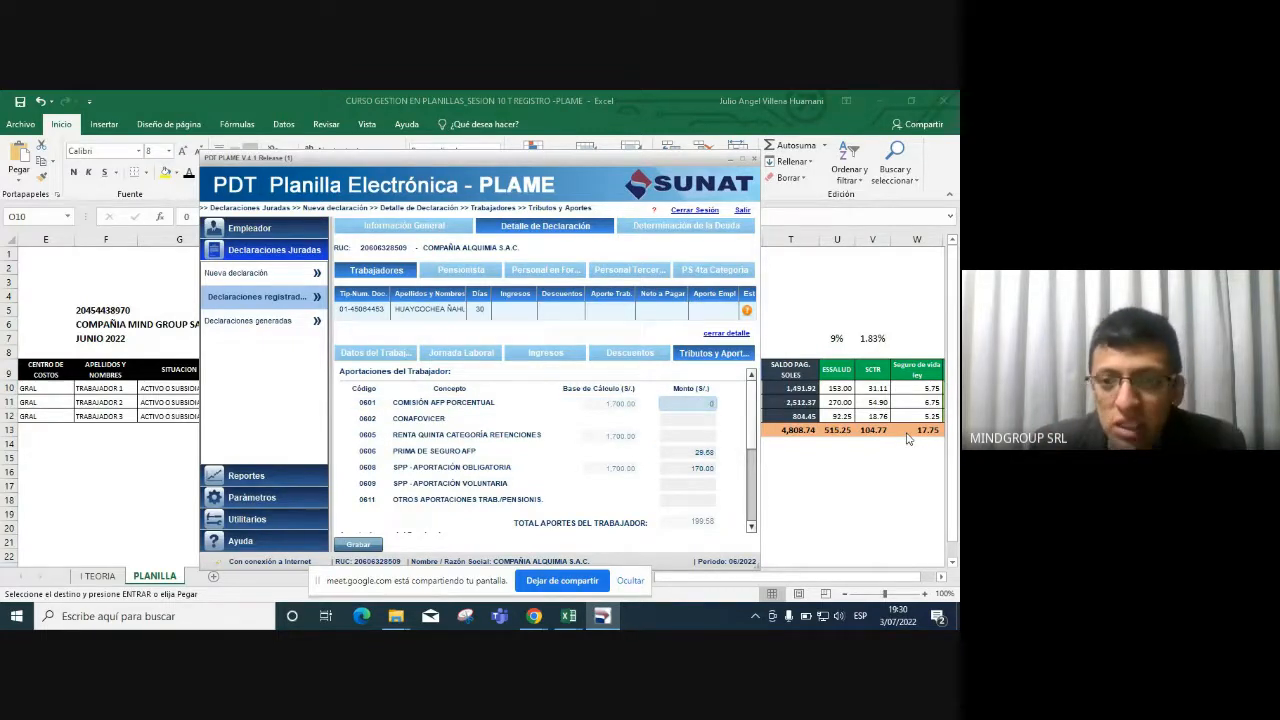
key(Tab)
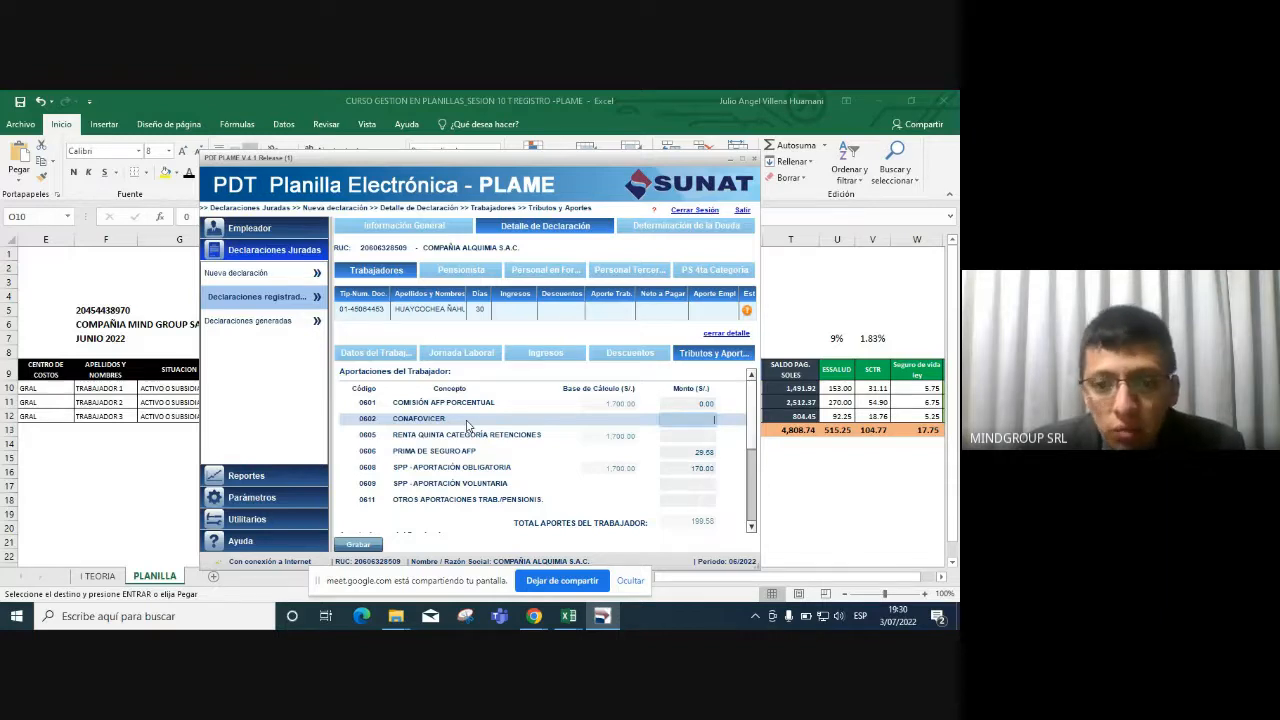
Enter 0 for 0605 fifth-category withholding, matching empty R10, then review employer contributions.
click(697, 437)
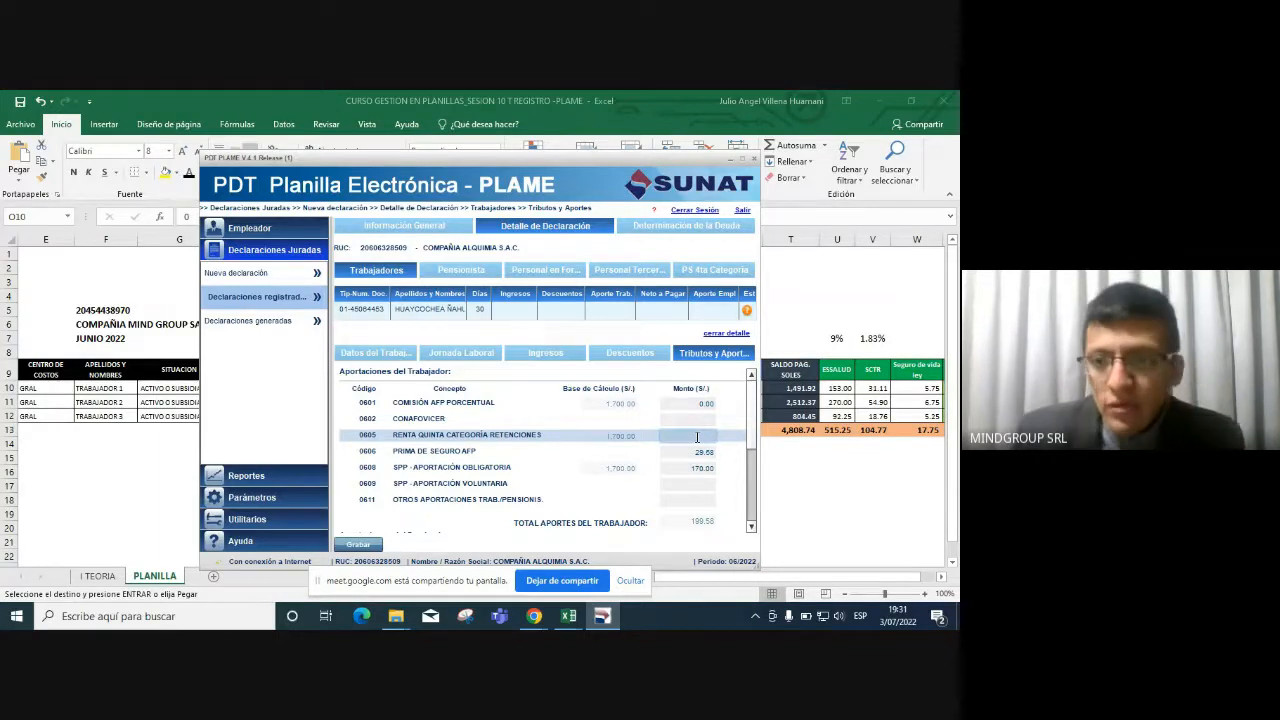
key(alt+Tab)
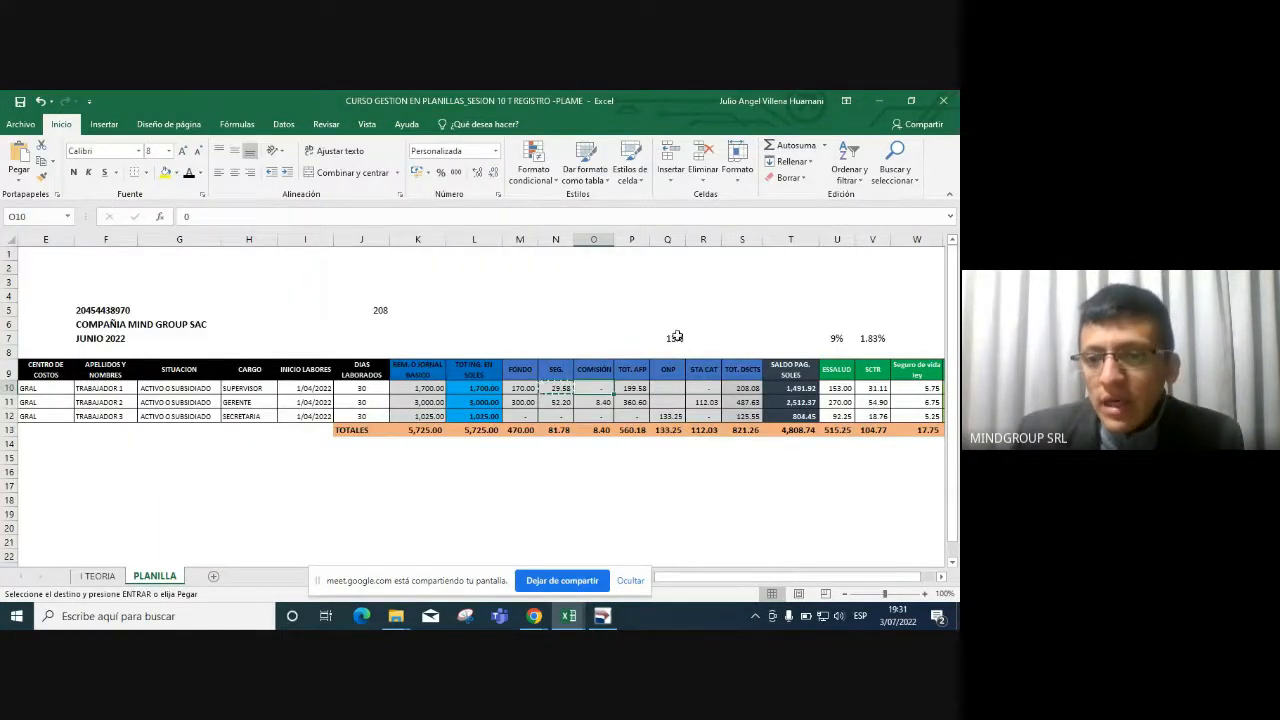
click(703, 390)
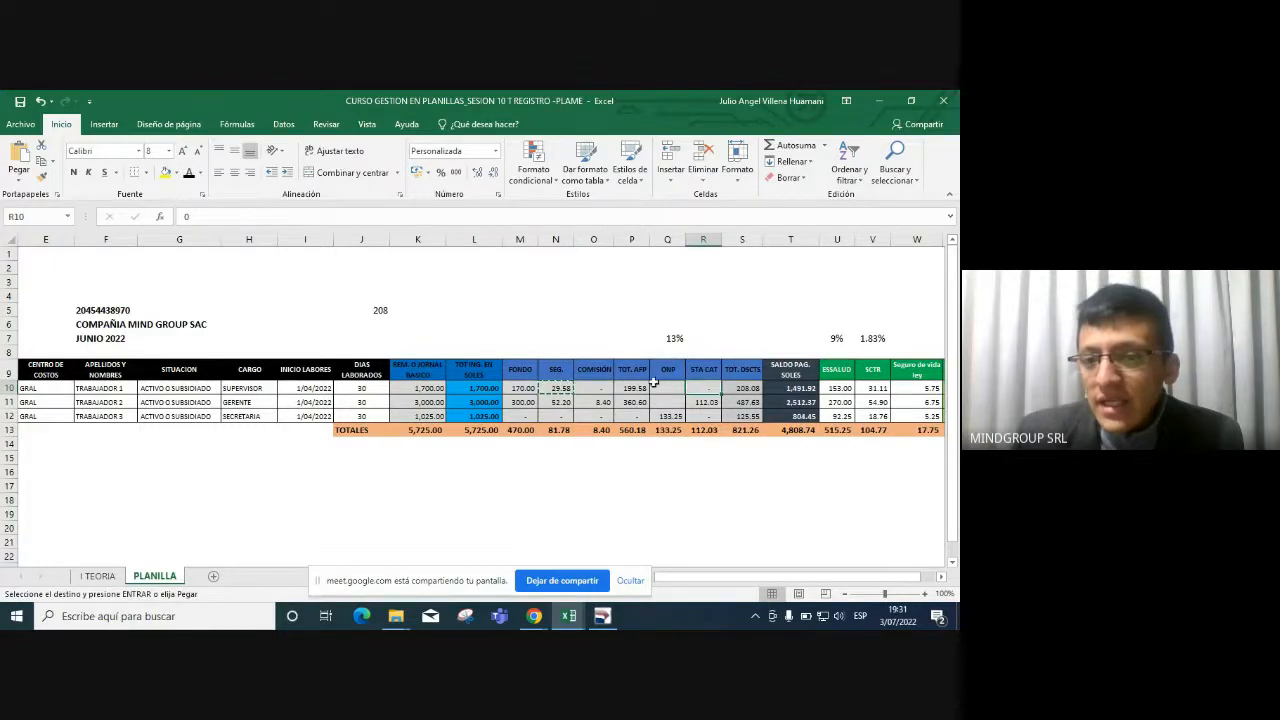
key(alt+Tab)
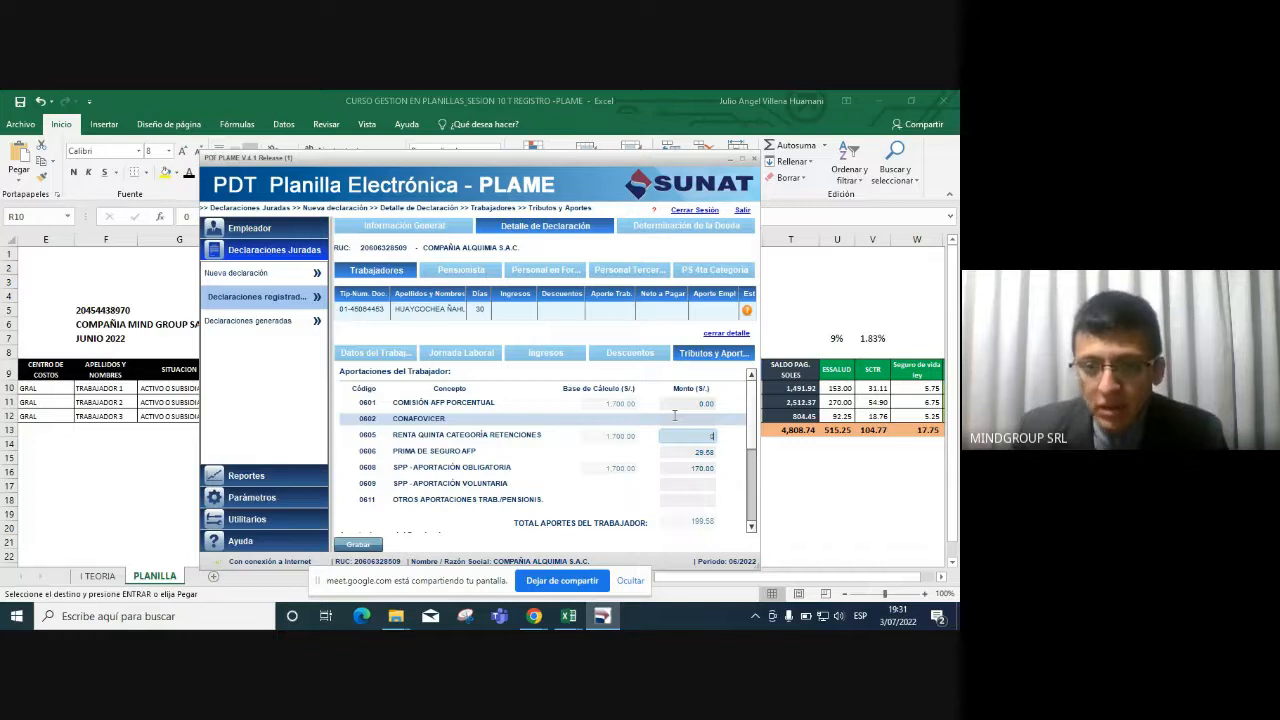
text(0)
key(Tab)
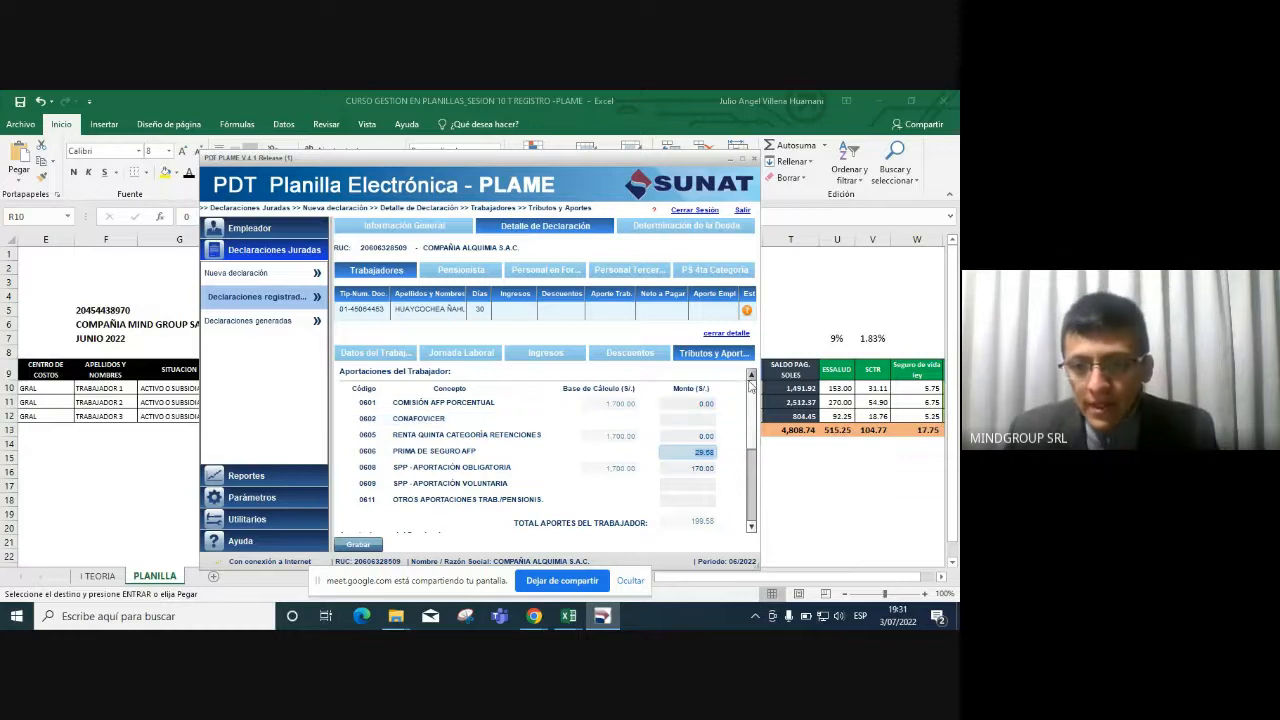
mouse_move(753, 388)
mouse_down()
mouse_move(756, 456)
mouse_move(758, 372)
mouse_up()
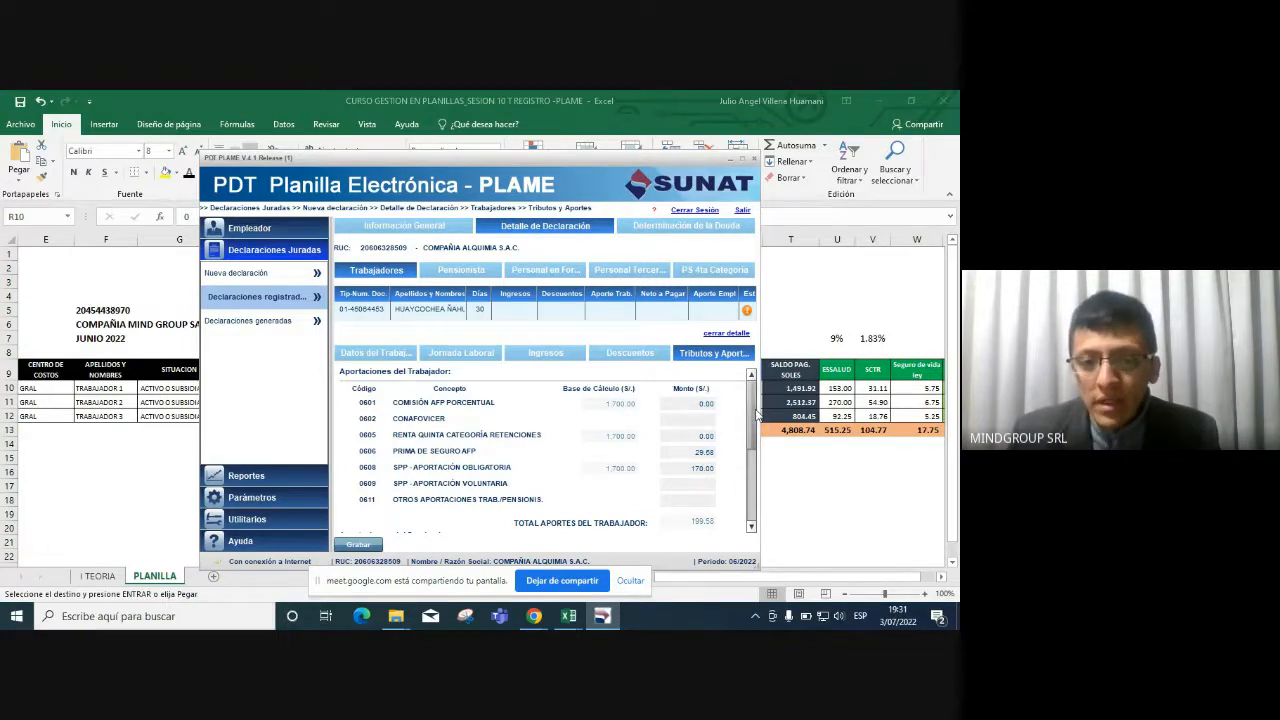
drag(757, 413, 751, 471)
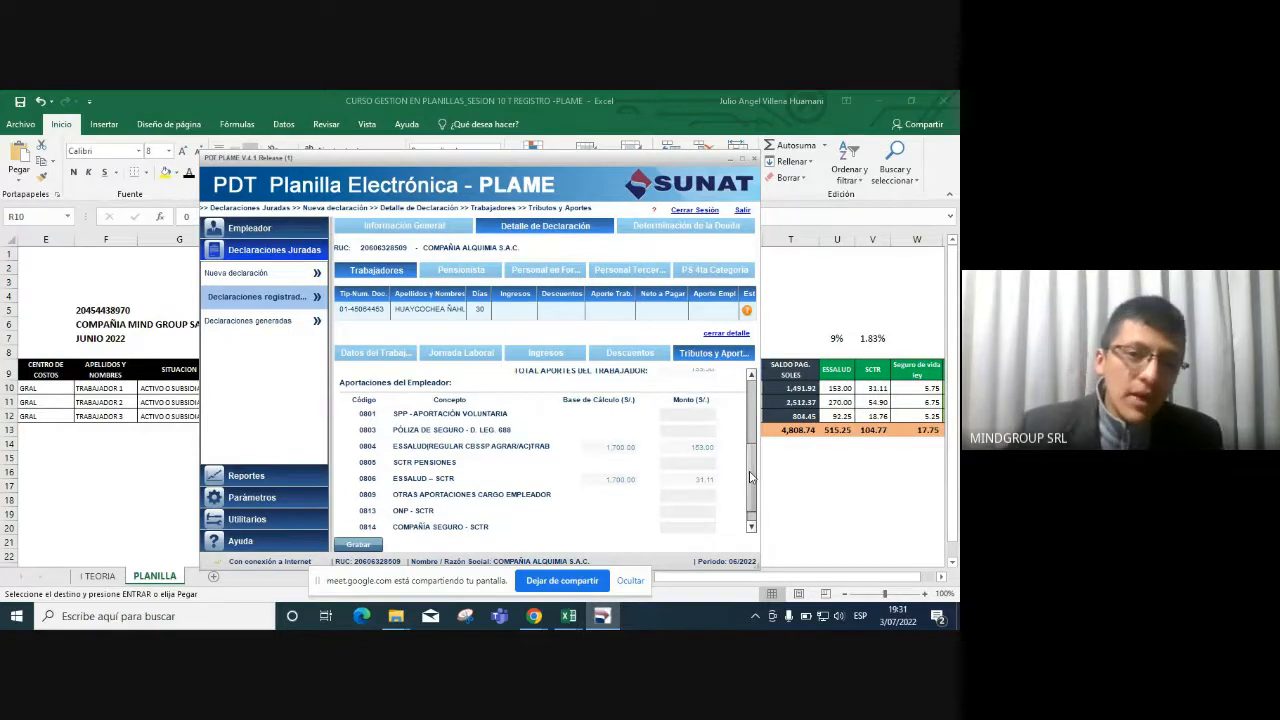
click(688, 414)
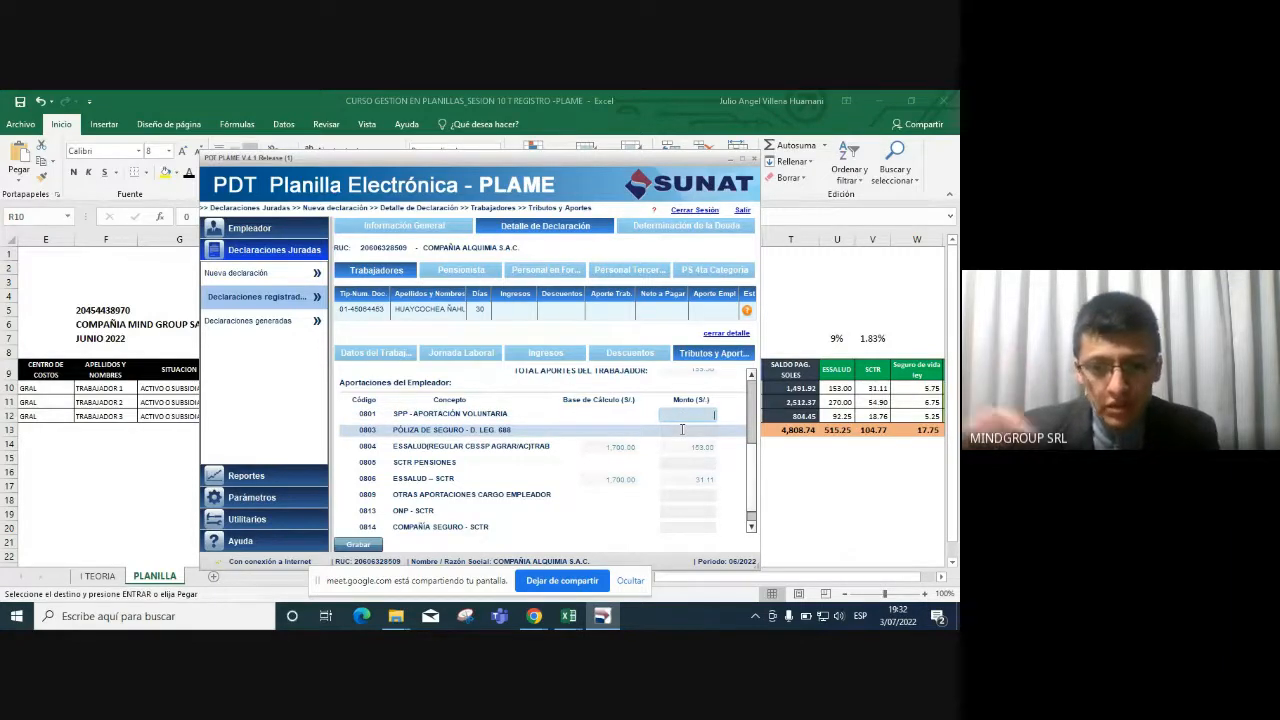
click(682, 429)
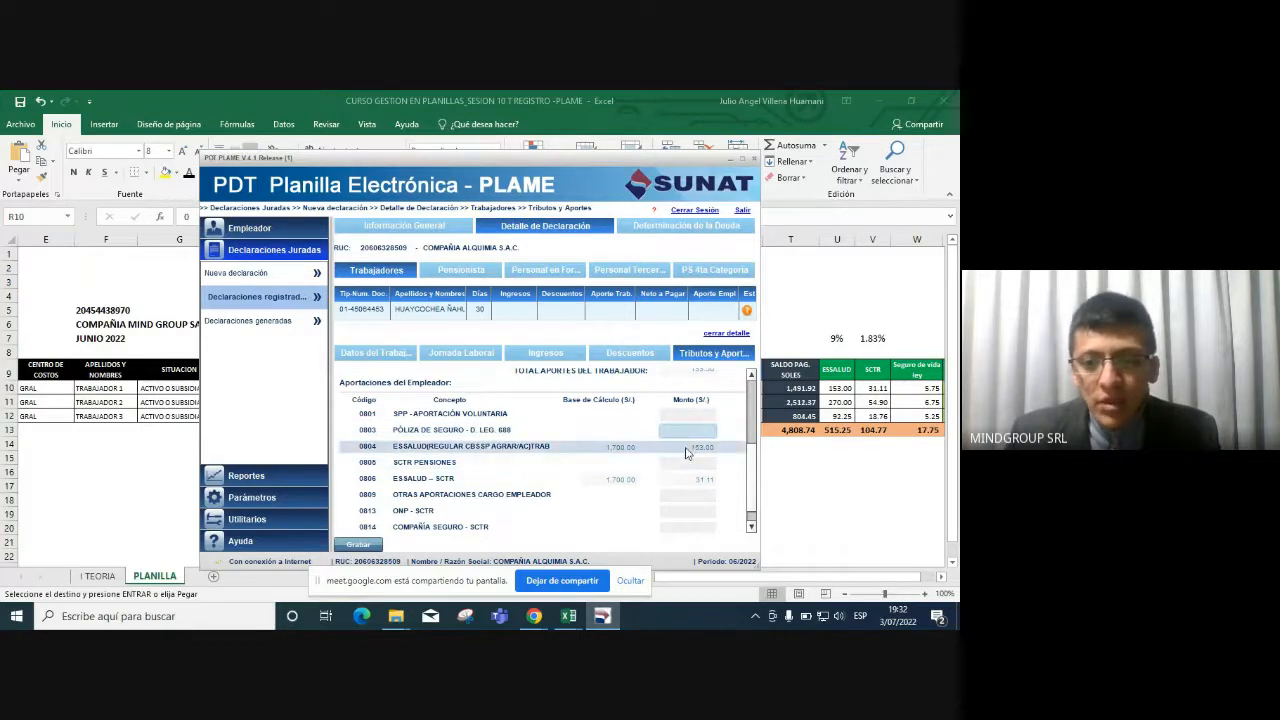
click(685, 453)
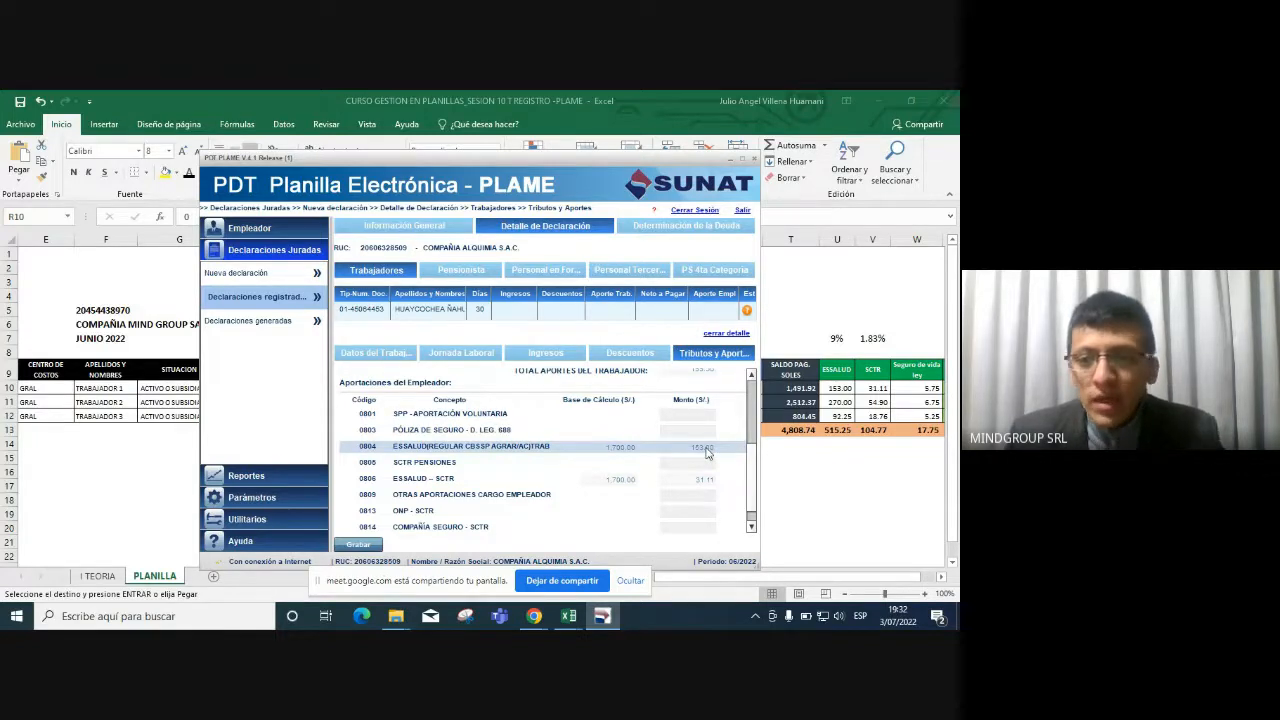
click(845, 387)
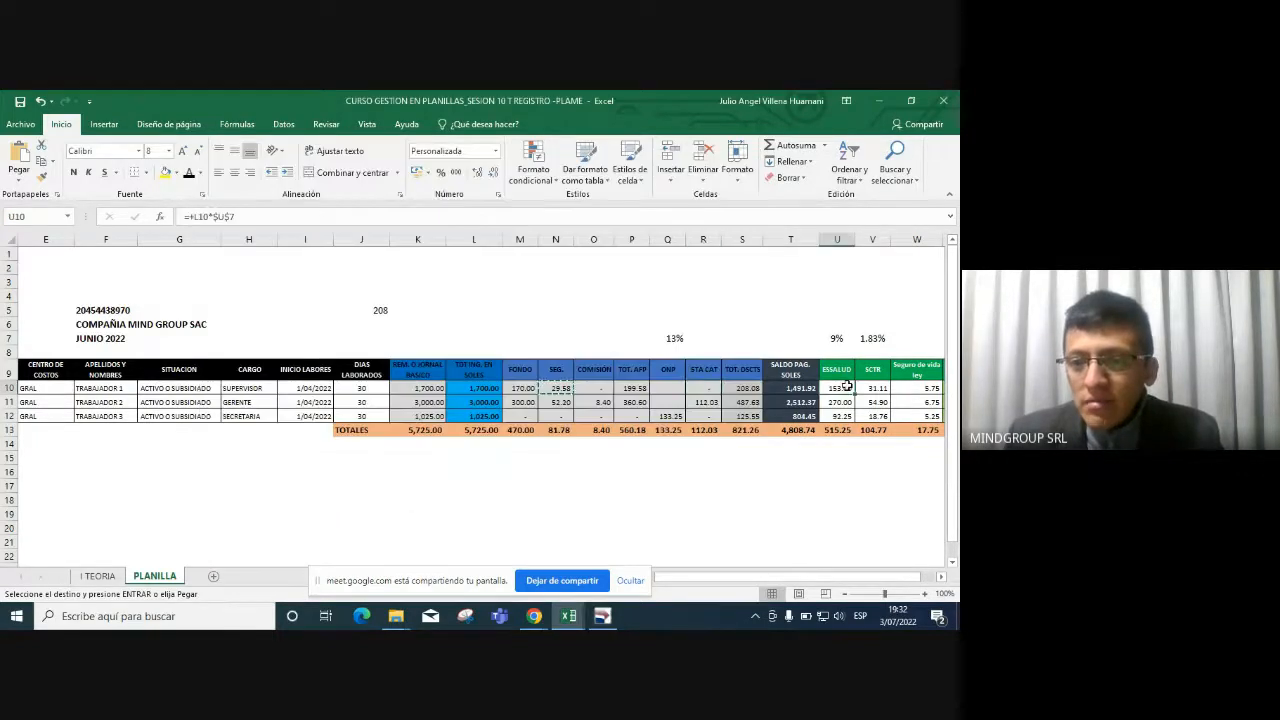
scroll(866, 415, up, 1)
drag(866, 493, 950, 485)
click(738, 411)
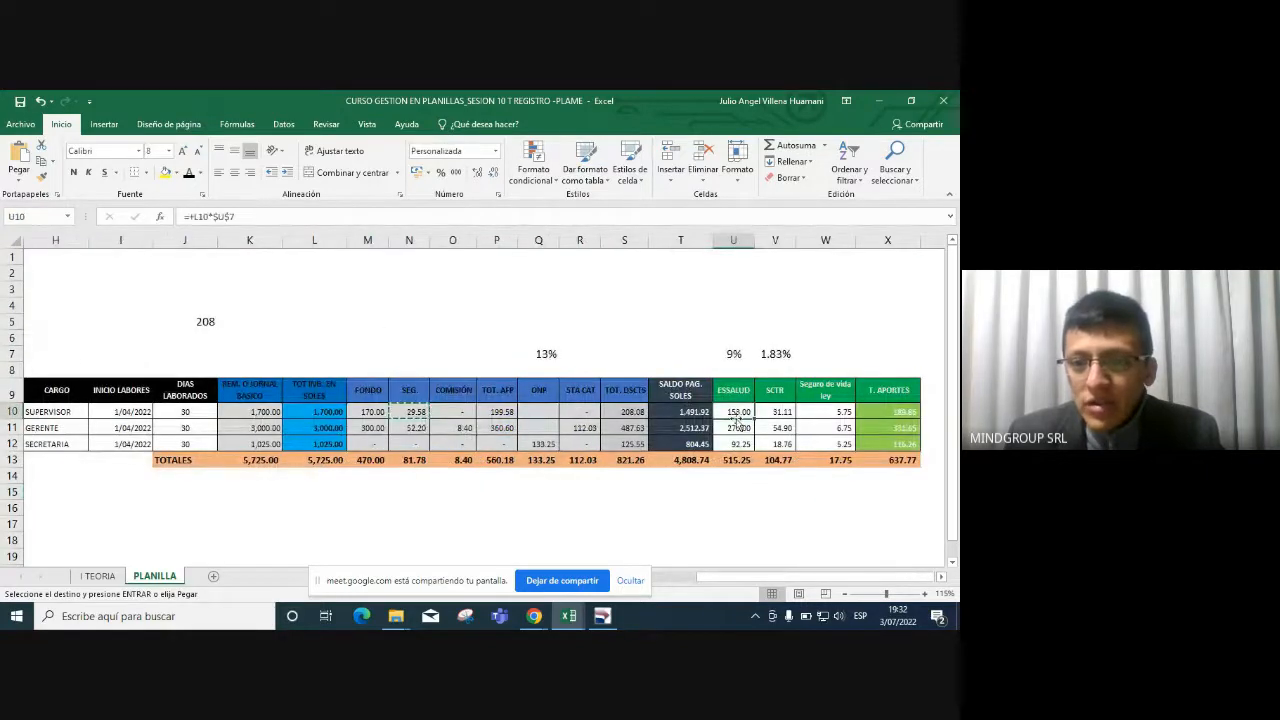
key(alt+Tab)
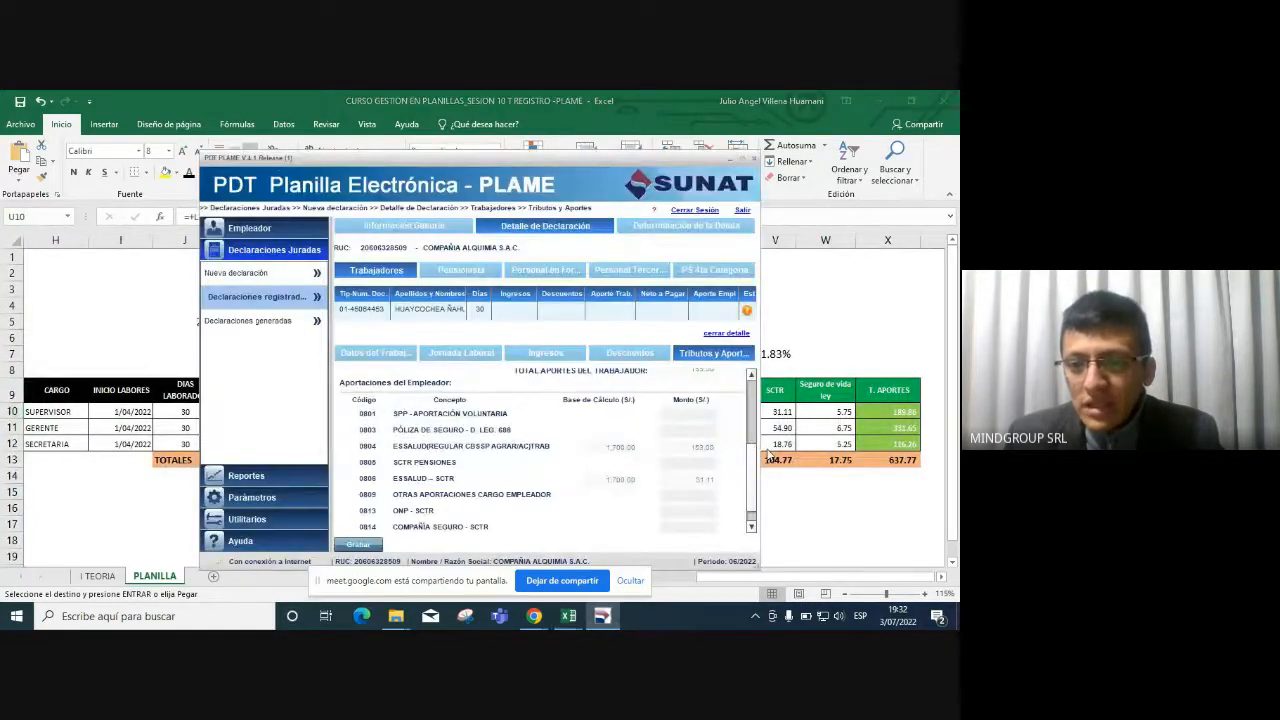
click(712, 448)
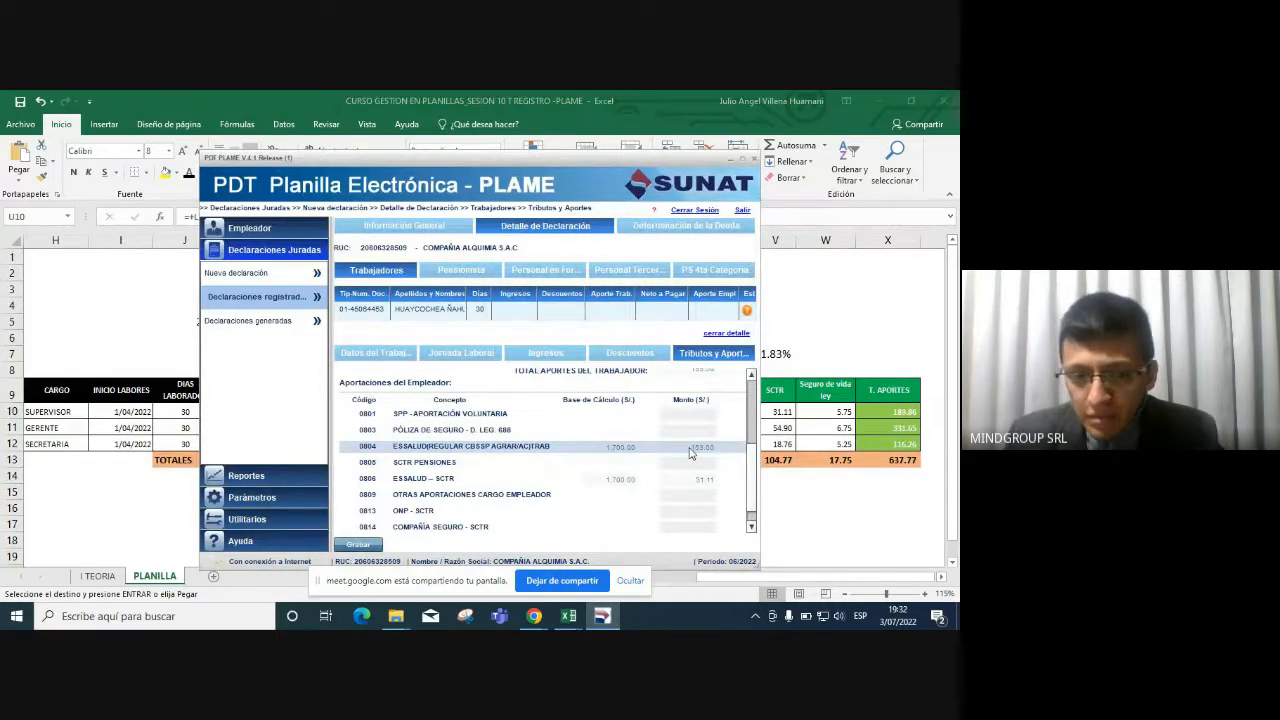
key(alt+Tab)
click(782, 412)
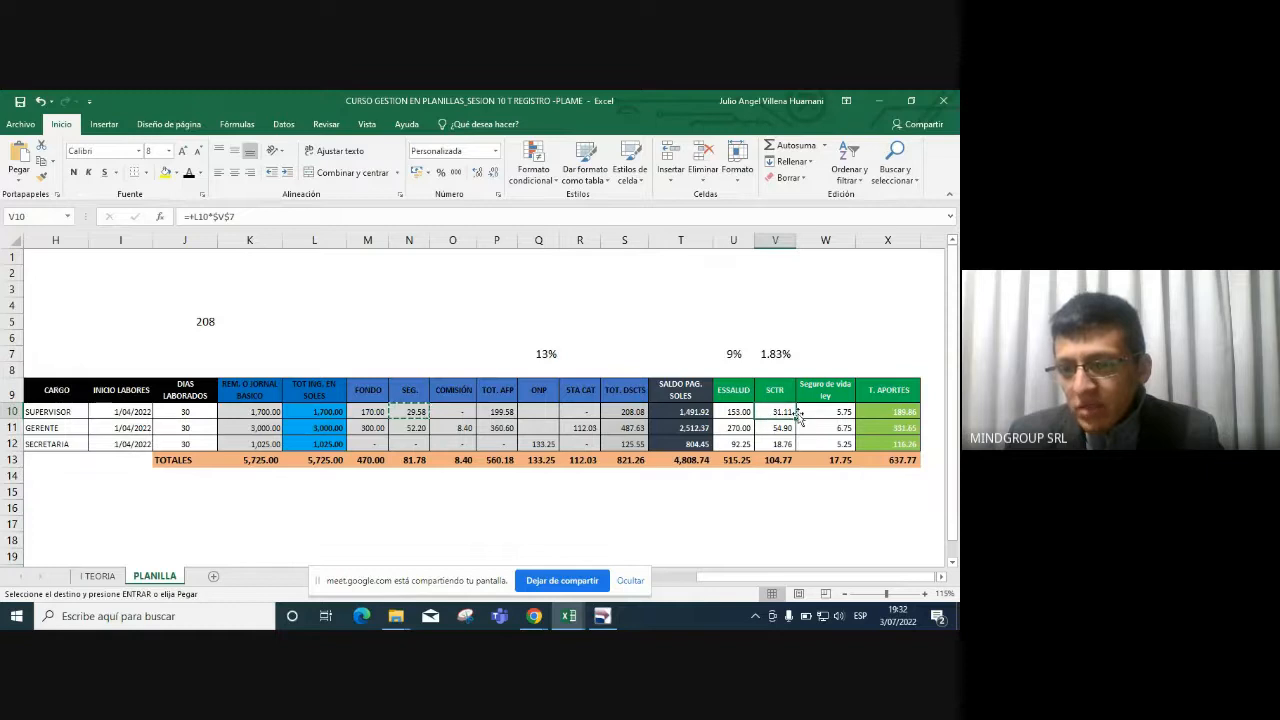
key(alt+Tab)
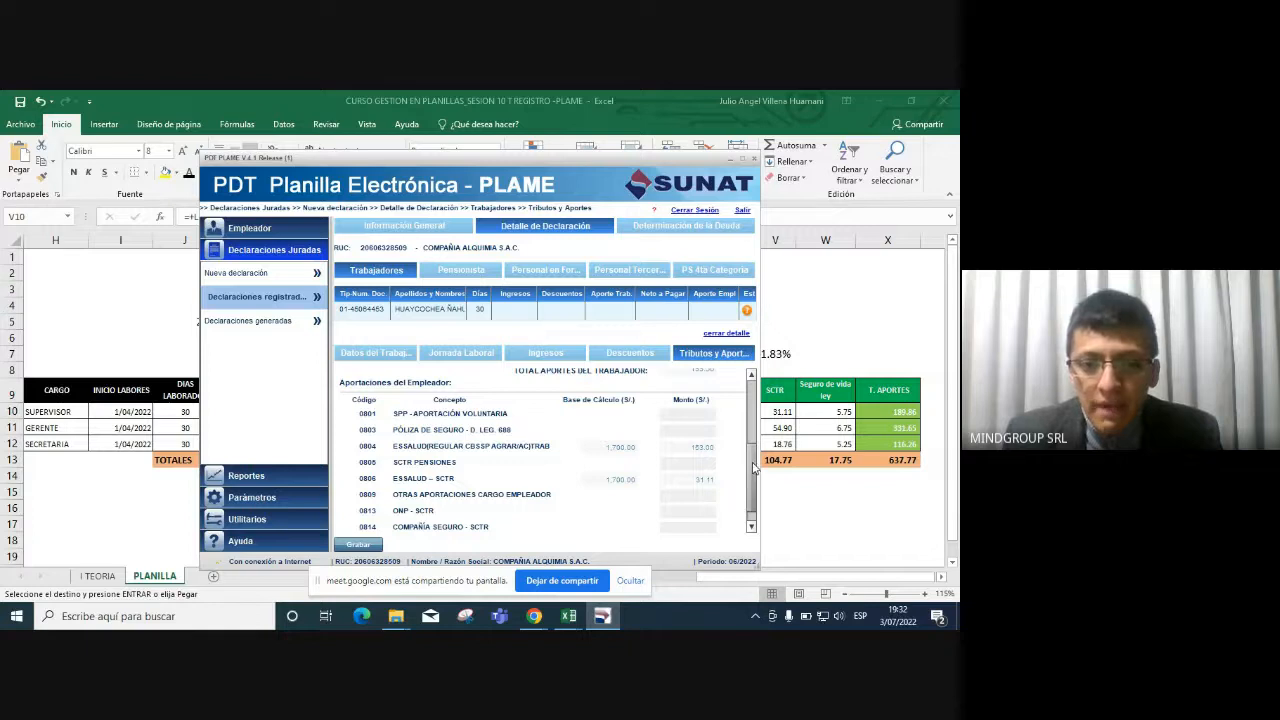
Enter 5.75 for the 0803 Póliza de Seguro contribution, bringing employer contributions to 189.86.
drag(754, 468, 754, 462)
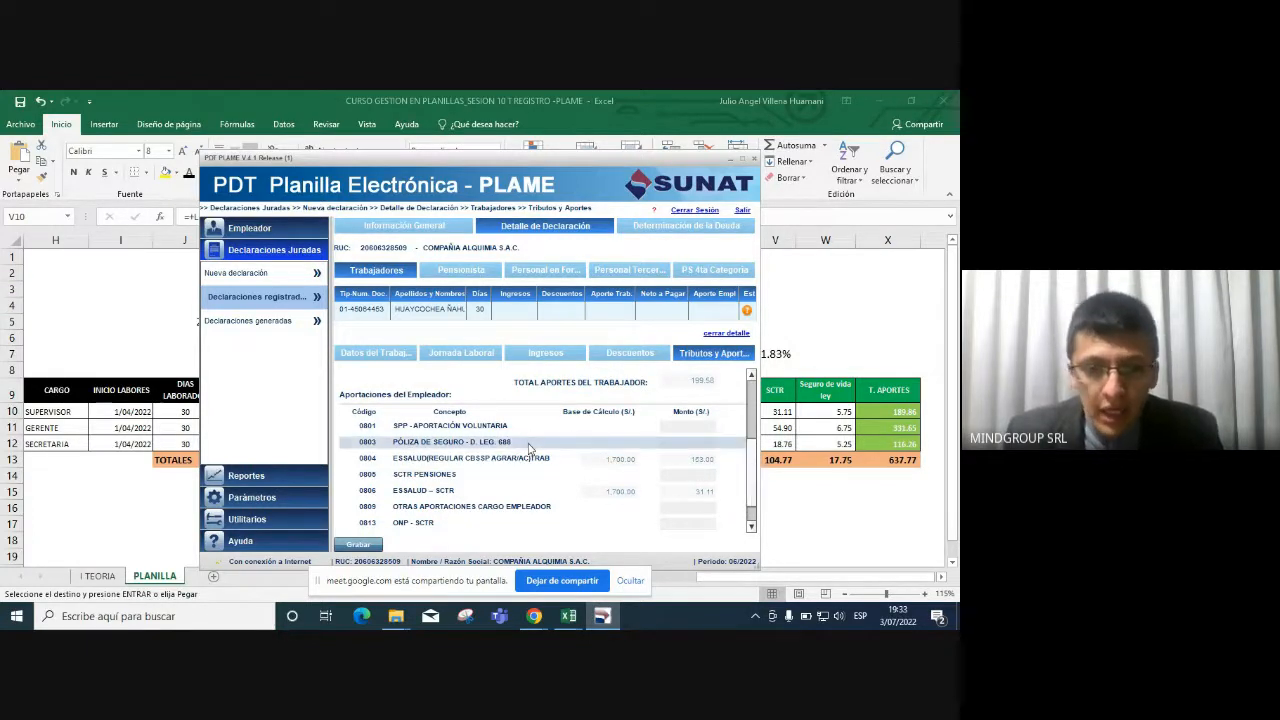
click(698, 444)
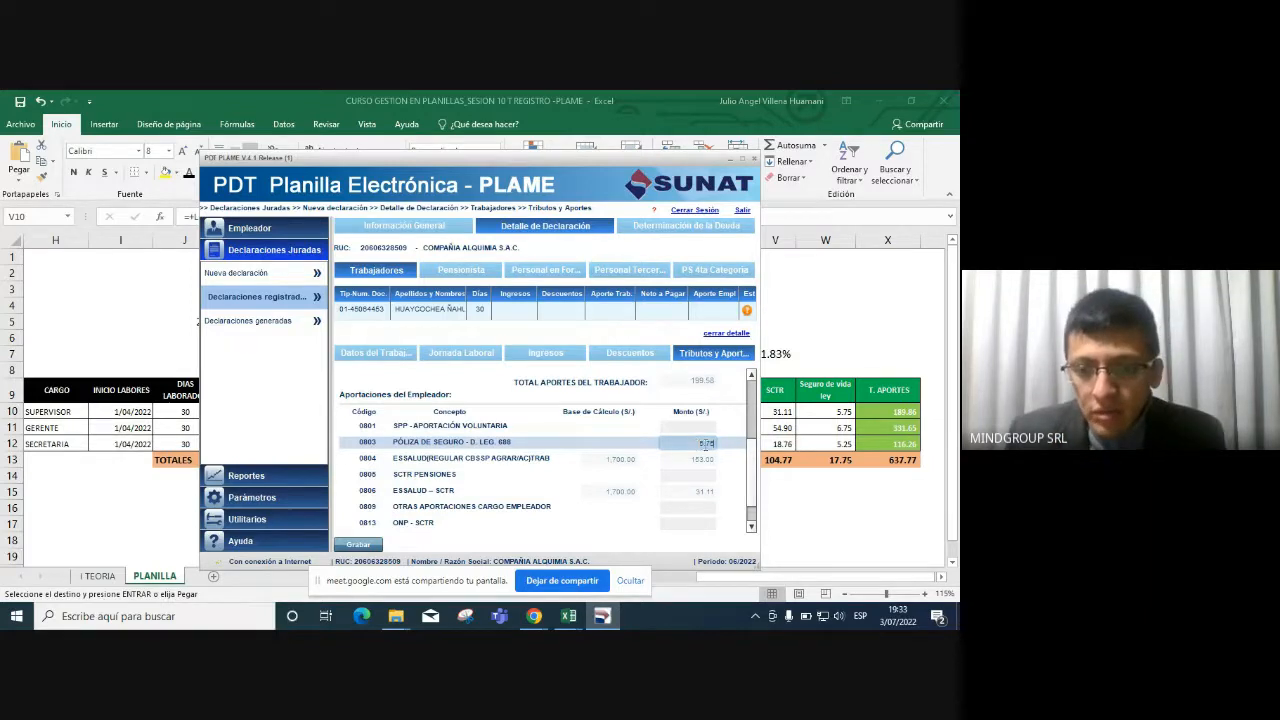
click(735, 461)
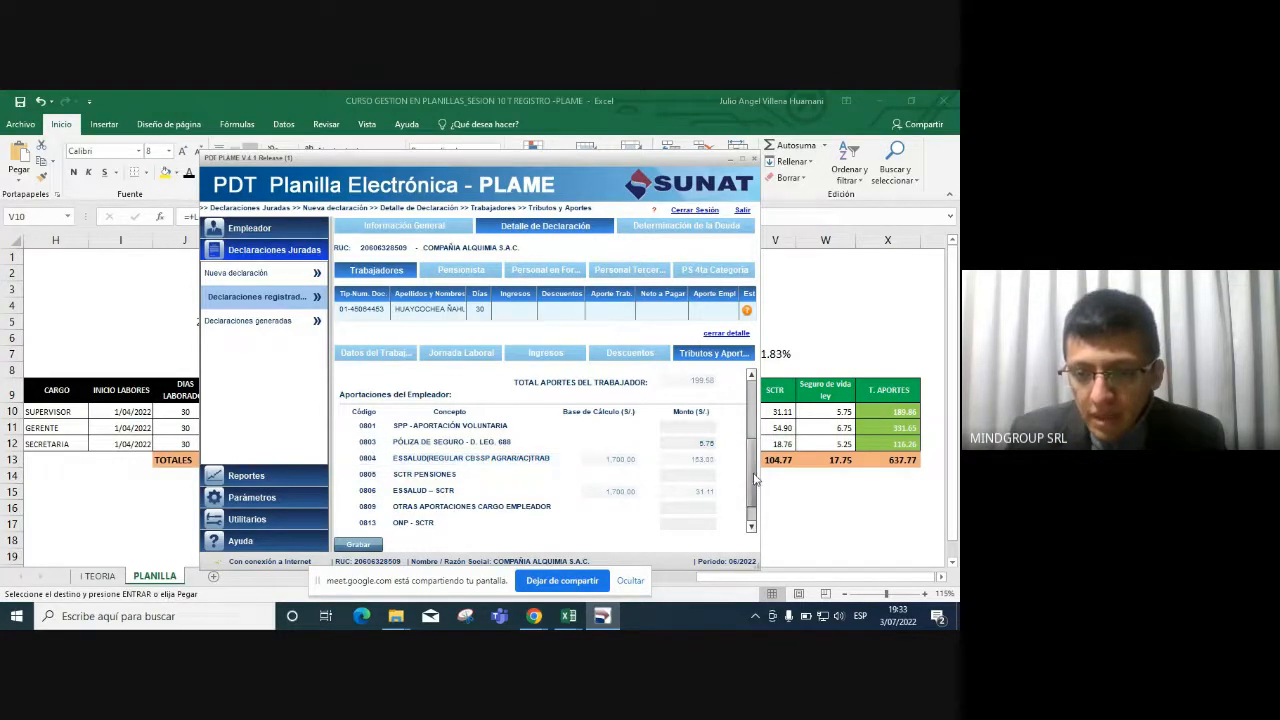
scroll(725, 500, down, 1)
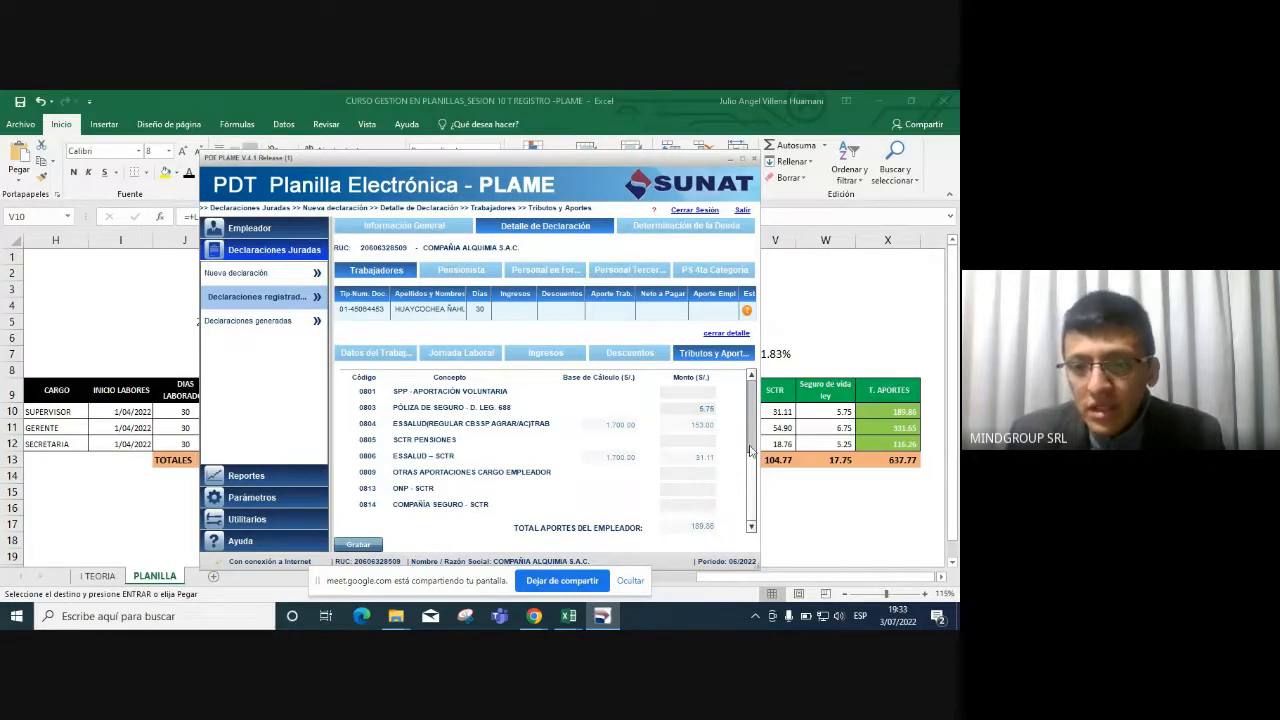
scroll(748, 449, up, 1)
drag(748, 449, 755, 404)
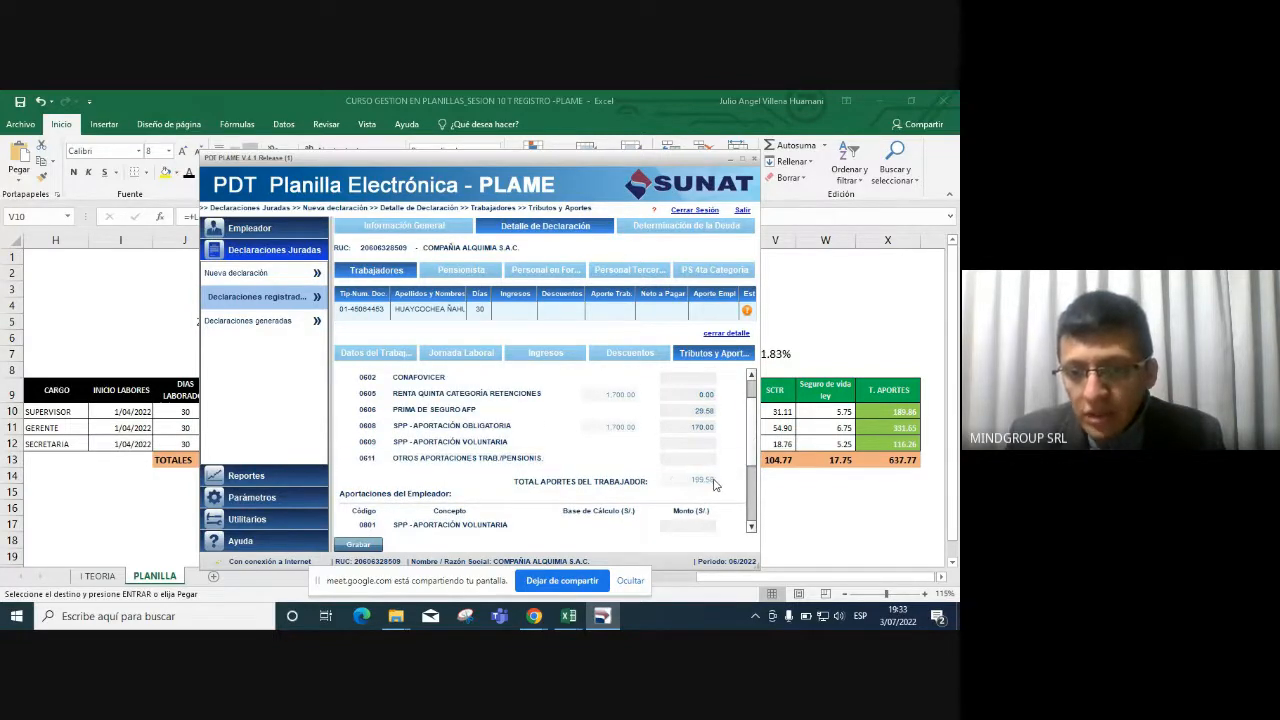
In Excel, AutoSum M10:R10 in TOT. DSCTS cell S10 and fill it down to S12.
key(alt+Tab)
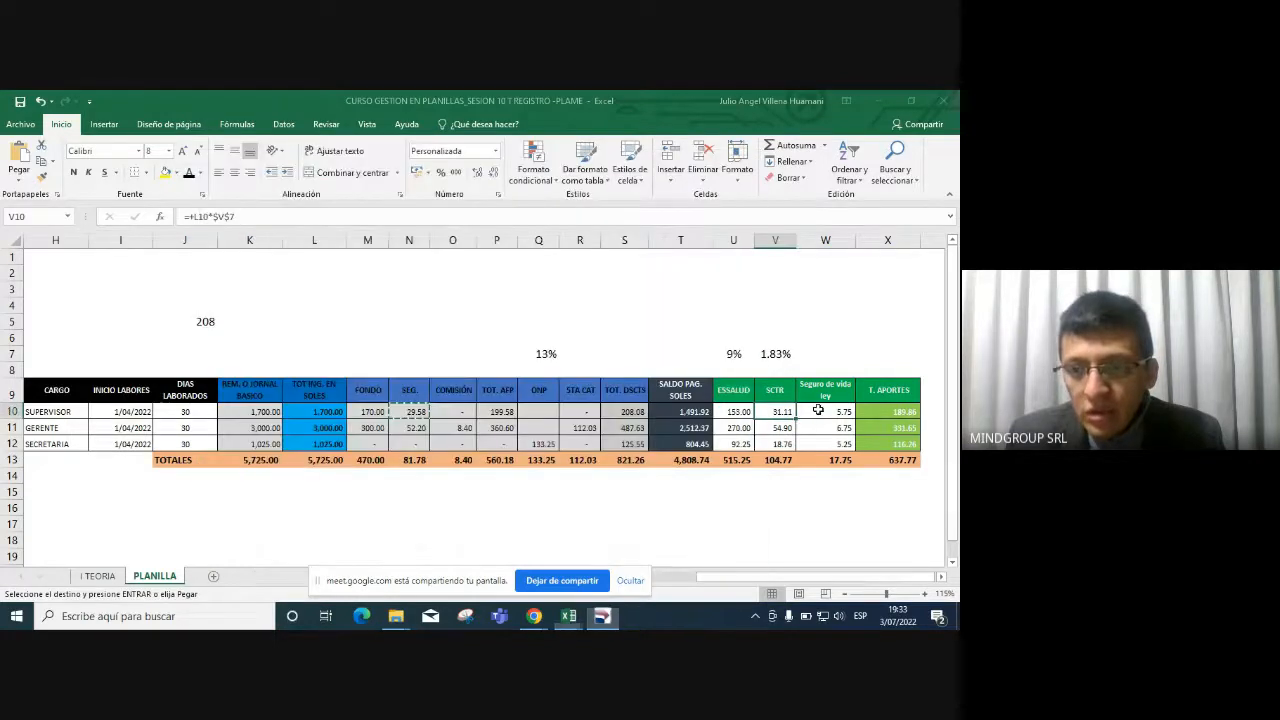
click(623, 412)
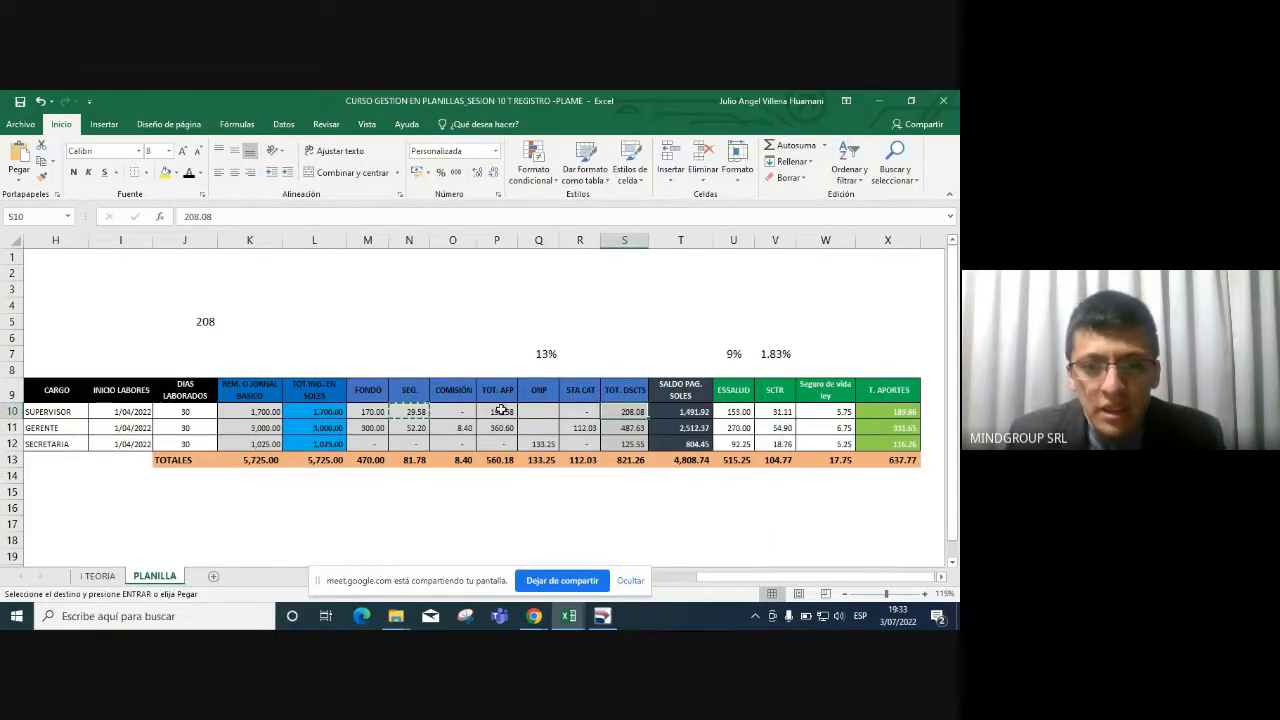
click(786, 146)
drag(385, 411, 580, 411)
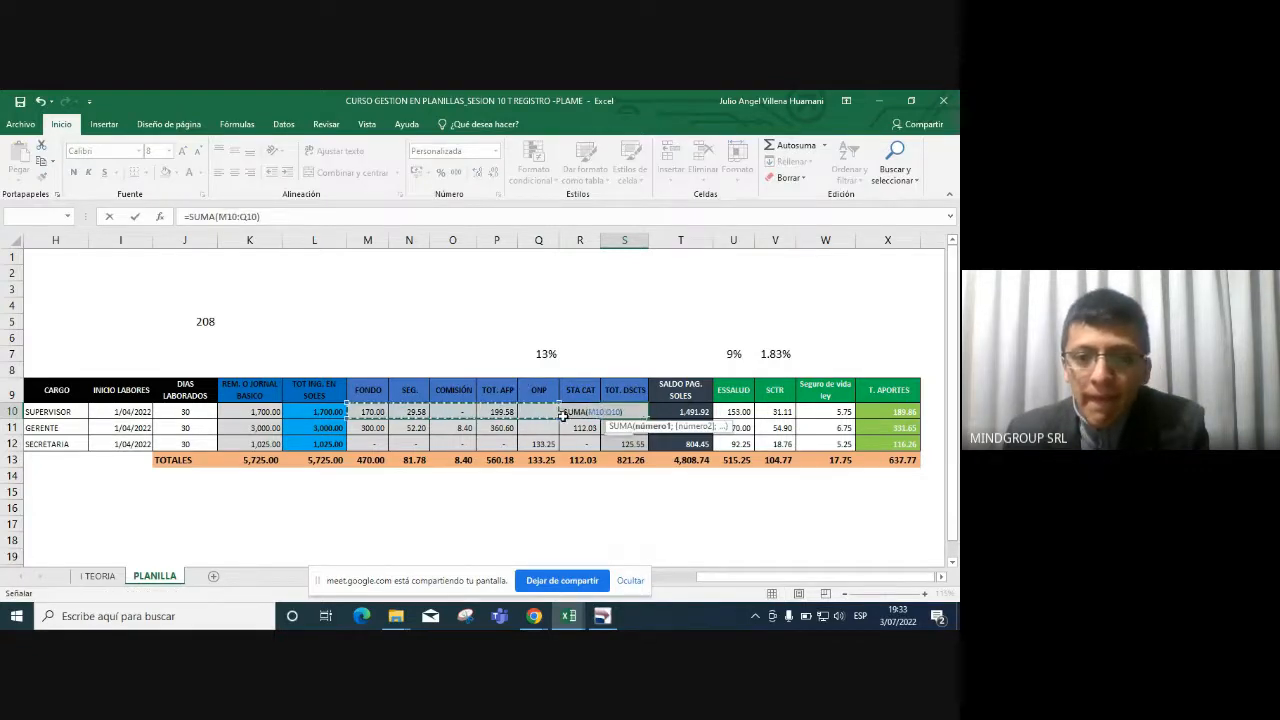
key(Return)
click(645, 416)
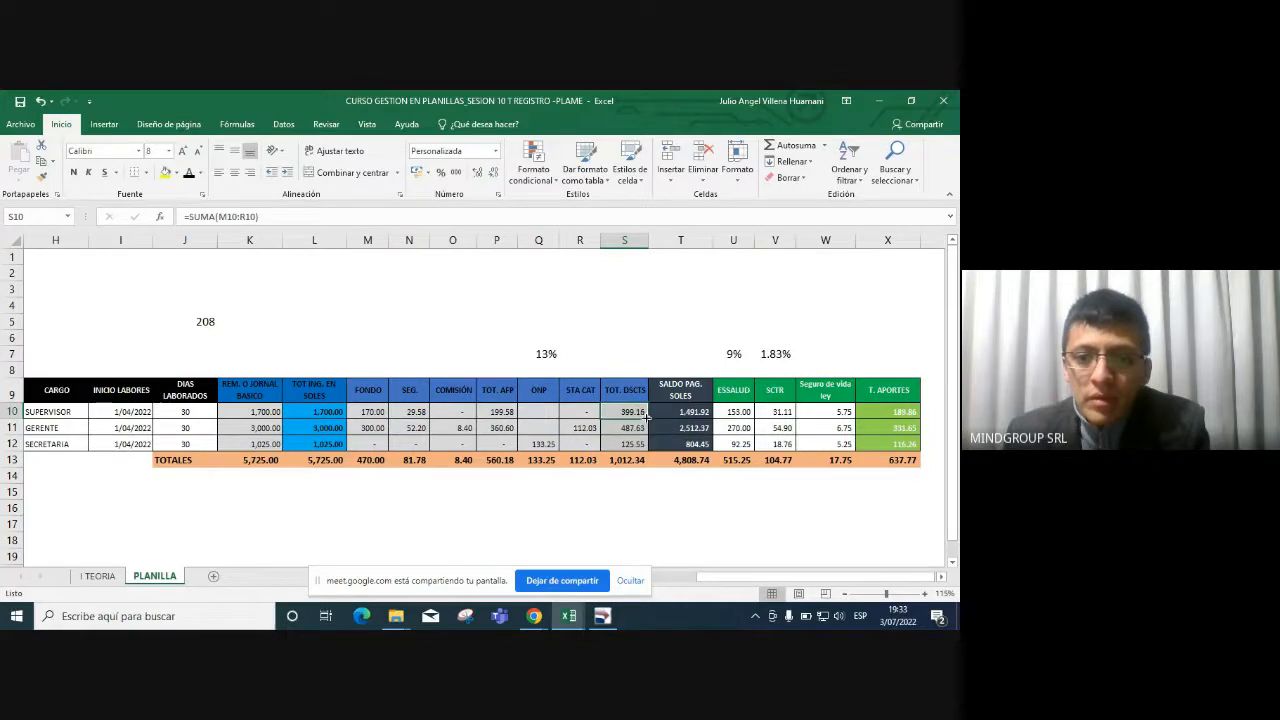
drag(648, 420, 648, 450)
Narrow the S10 sum to P10:R10 and refill it to S12, giving 199.58, 472.63 and 133.25.
double_click(638, 413)
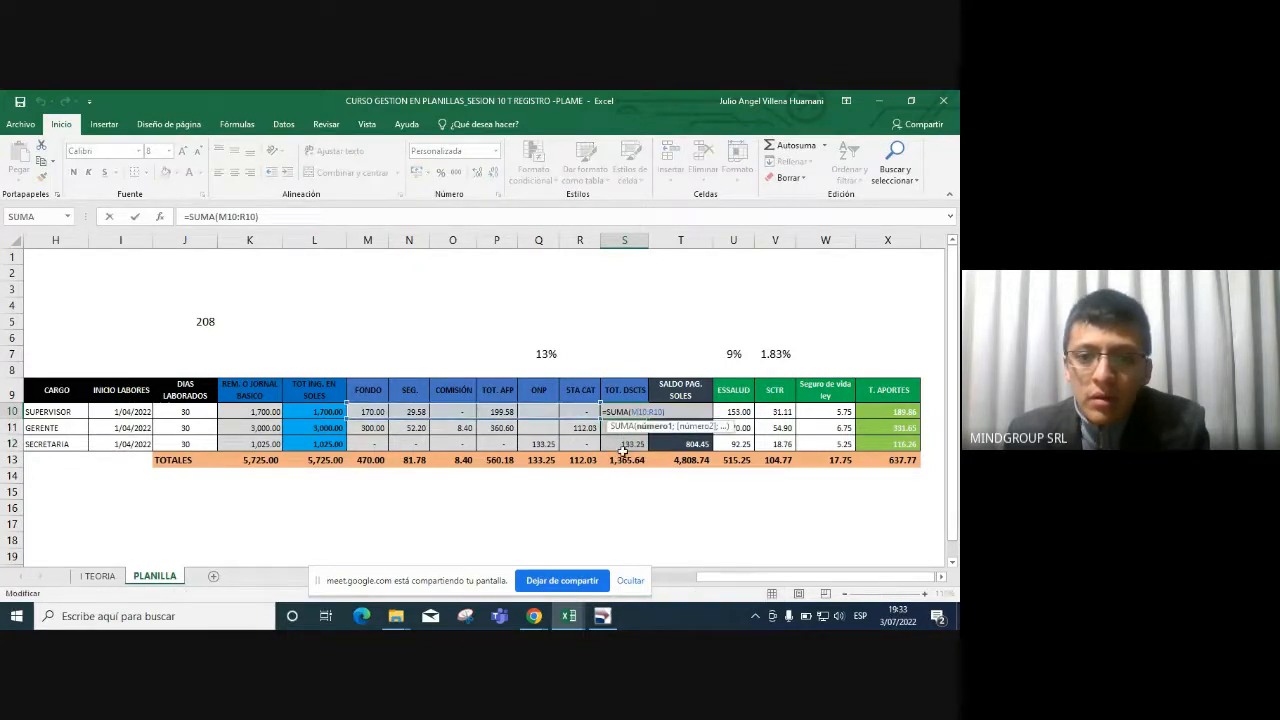
key(Return)
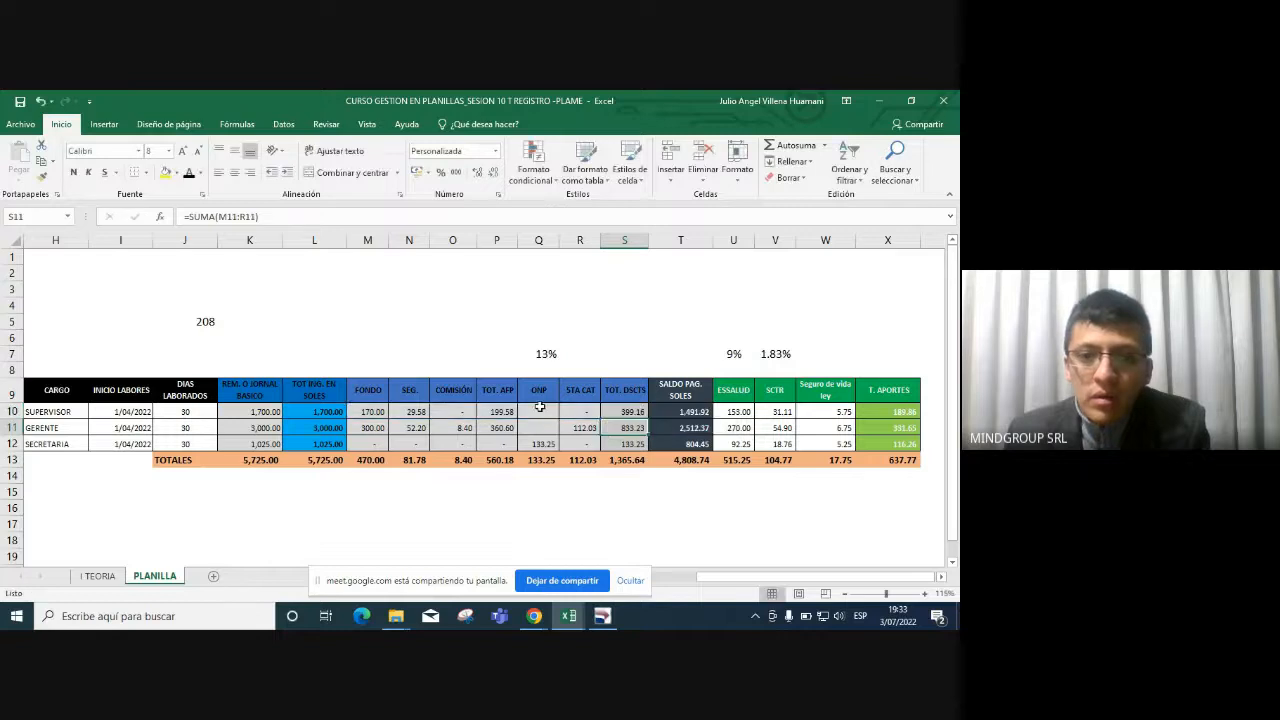
click(539, 407)
double_click(626, 412)
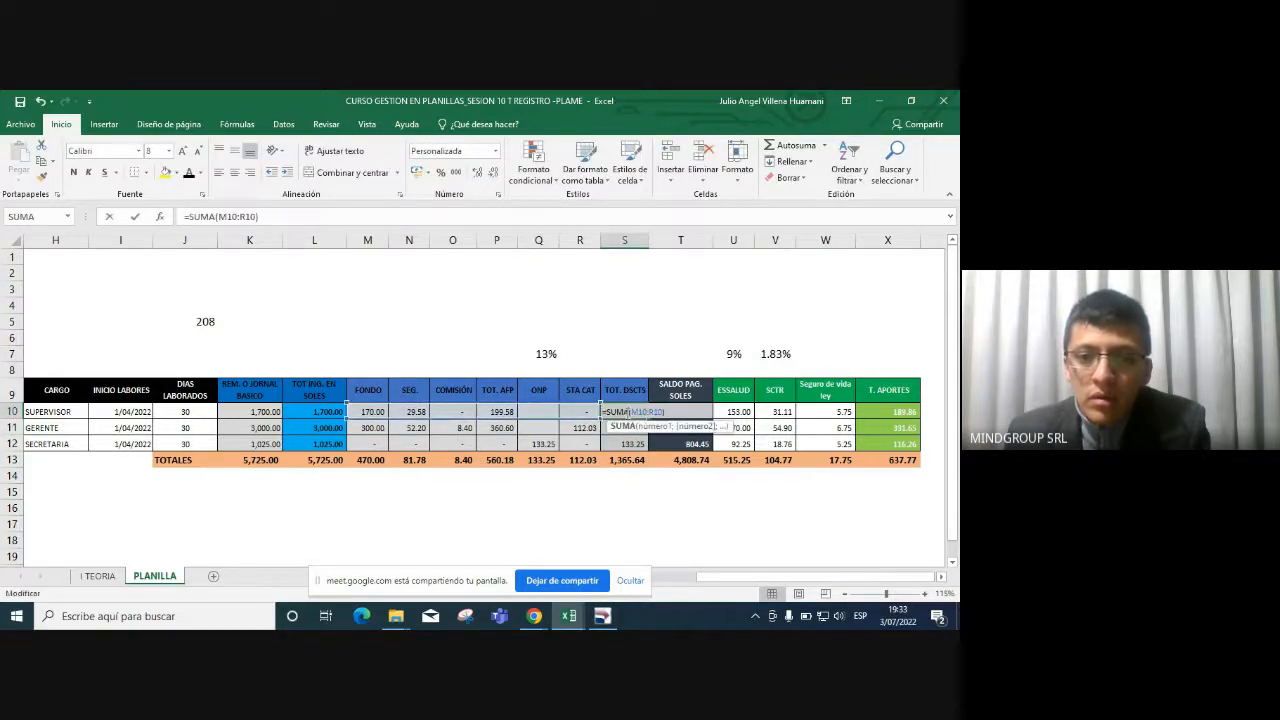
drag(347, 414, 485, 414)
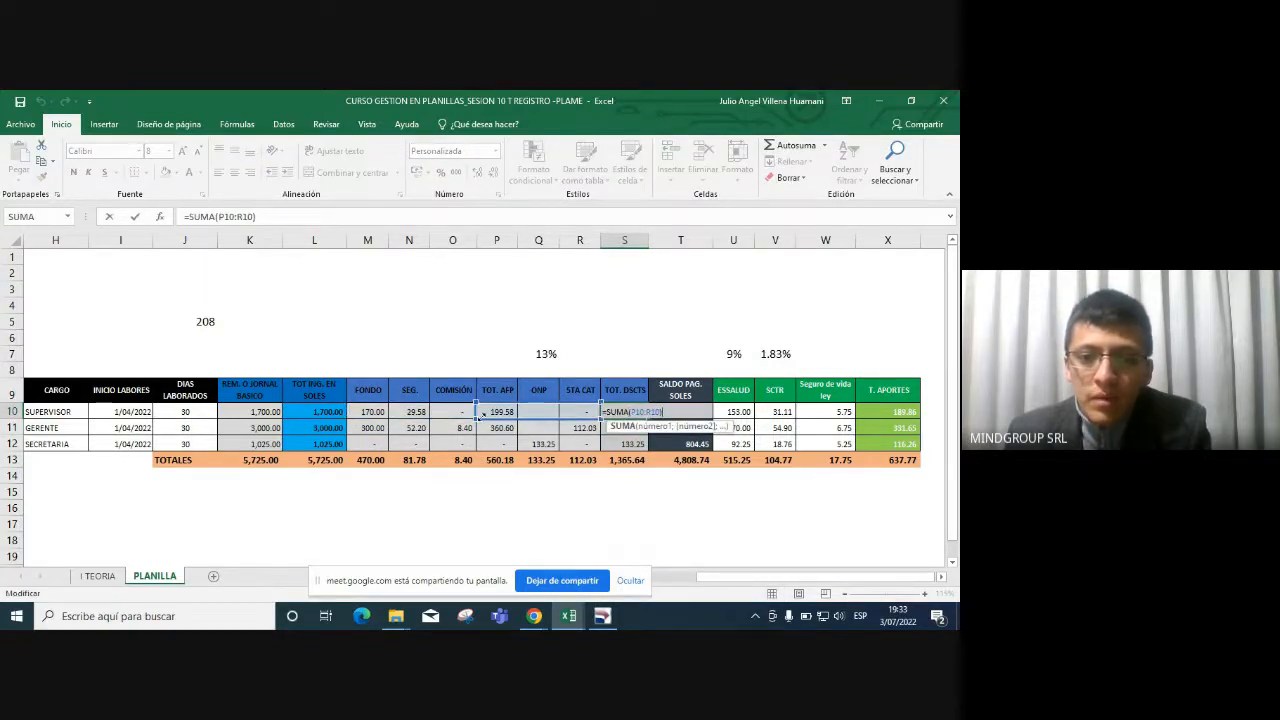
key(Return)
click(632, 414)
drag(652, 413, 652, 445)
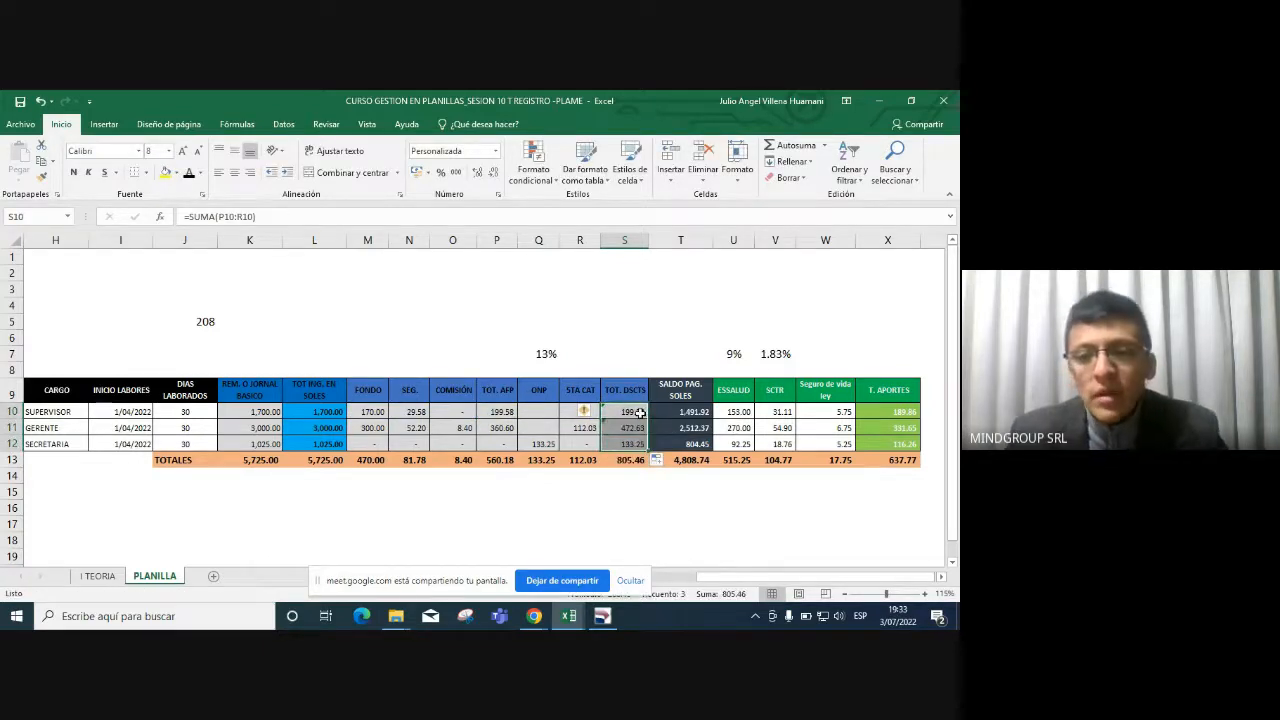
Check S11's formula and the row 10 AFP amounts totalling 199.58.
key(Down)
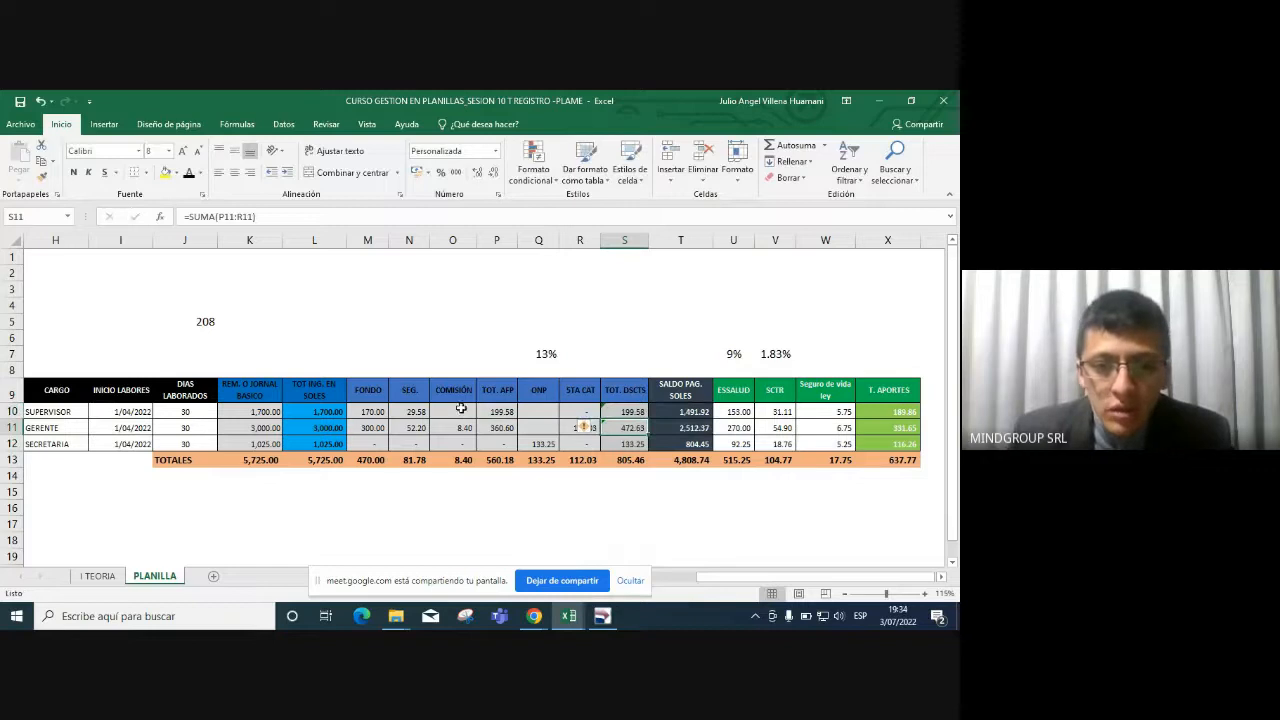
drag(380, 412, 473, 411)
click(488, 409)
key(alt+Tab)
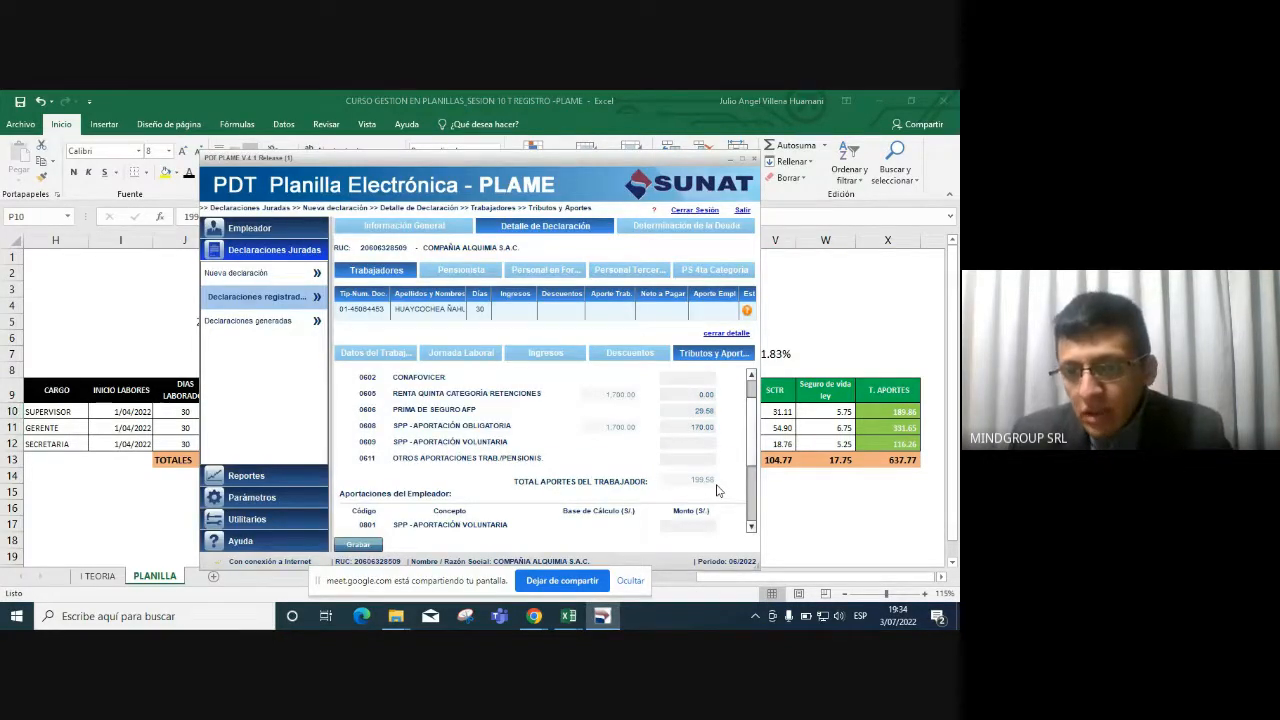
Compare Excel's corrected S10 total deductions with the PLAME Tributos y Aportes list.
key(alt+Tab)
click(627, 414)
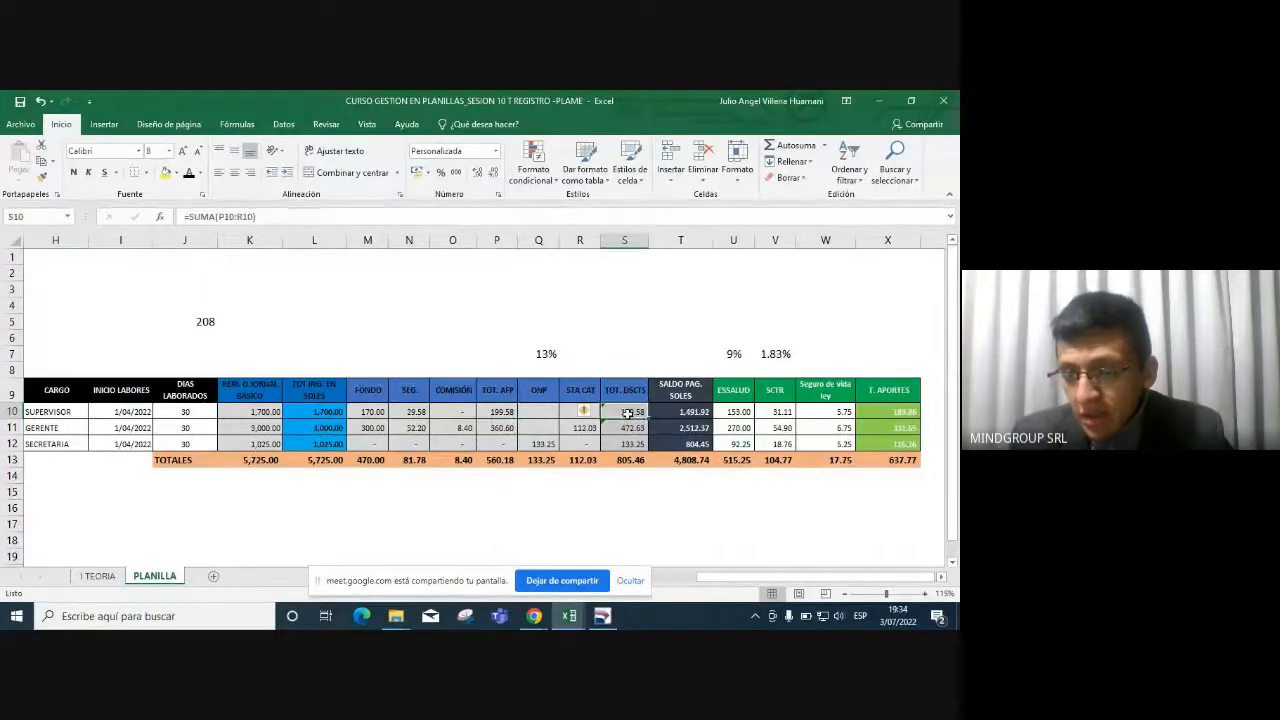
key(alt+Tab)
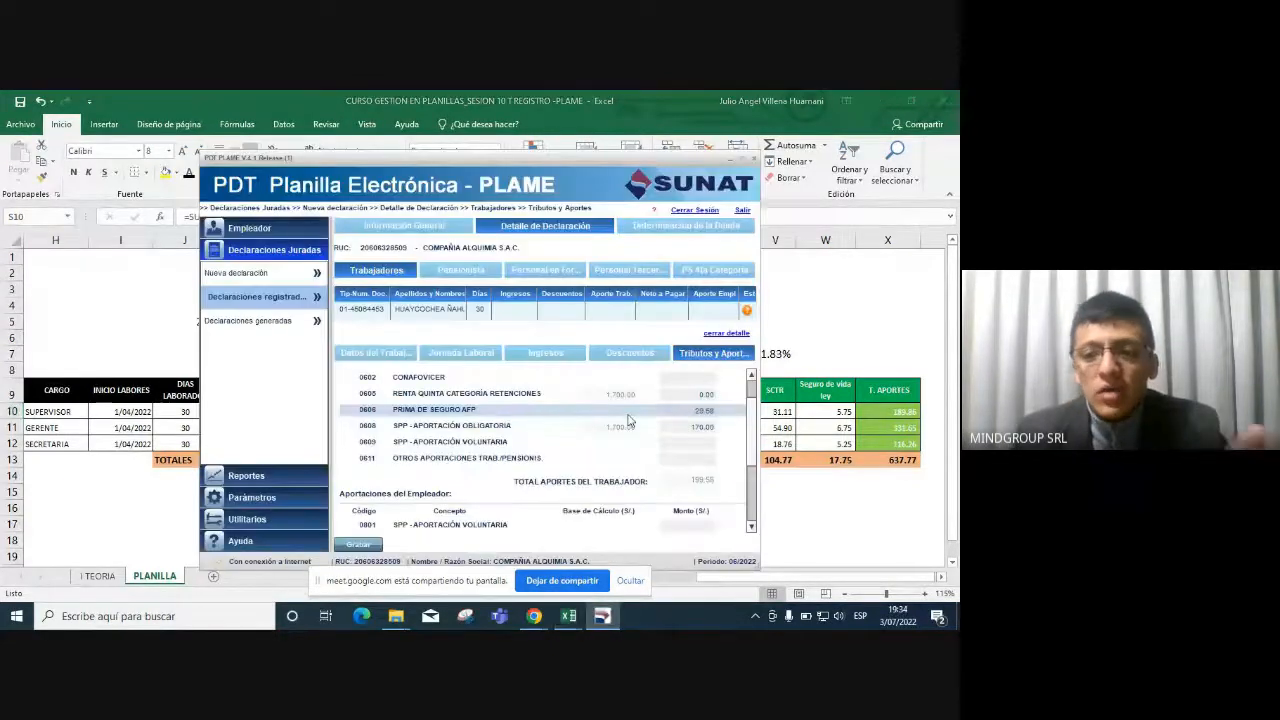
scroll(640, 440, down, 2)
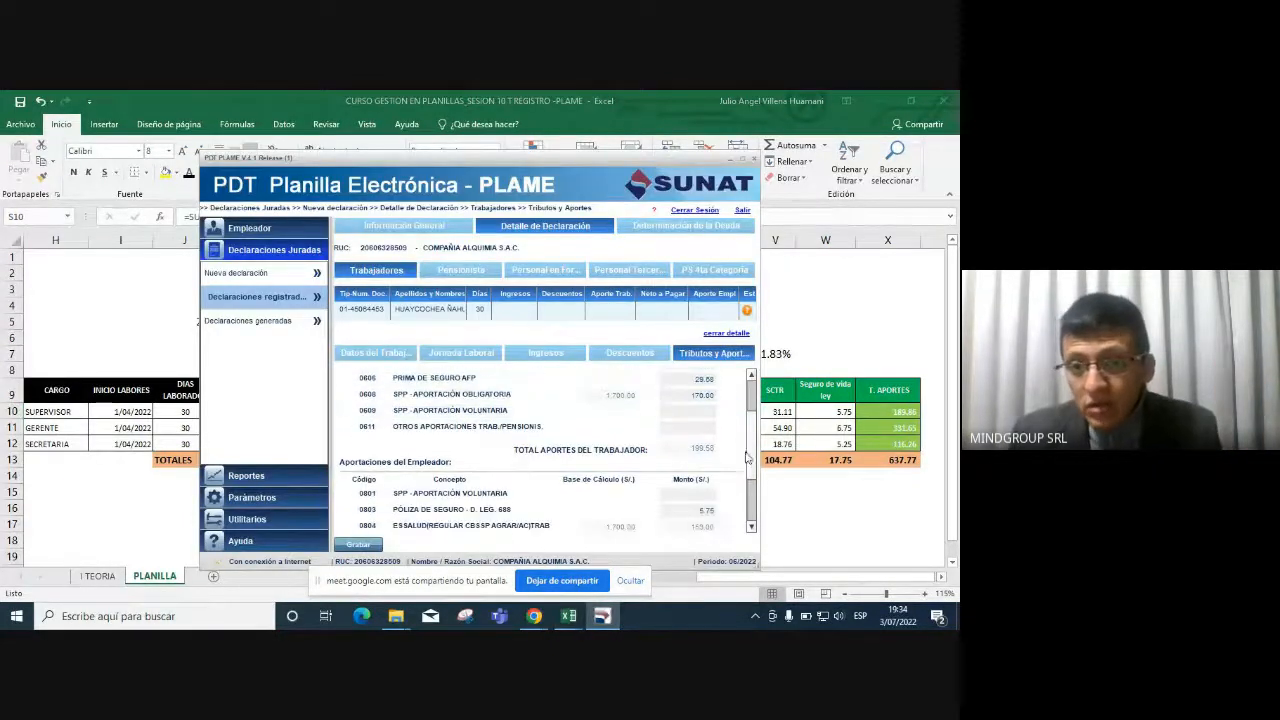
scroll(757, 474, down, 3)
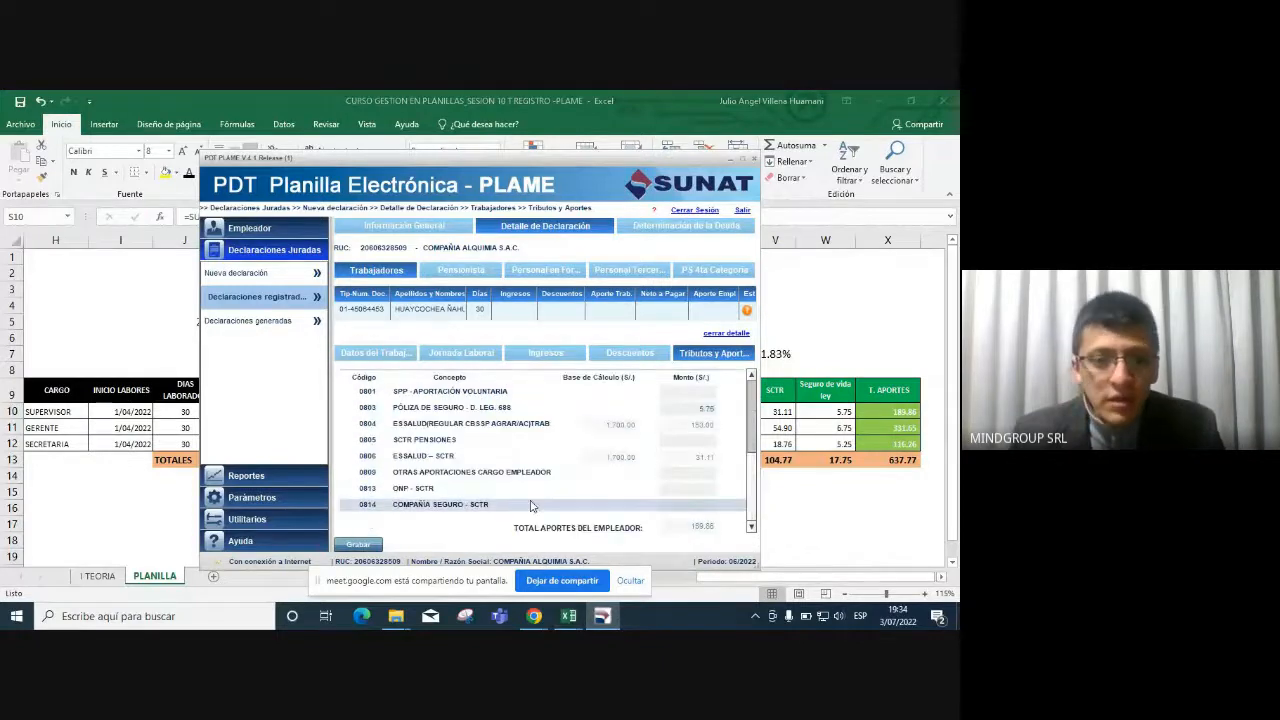
Save the worker's record and compare its 1,500.42 net pay with Excel cell T10.
click(356, 545)
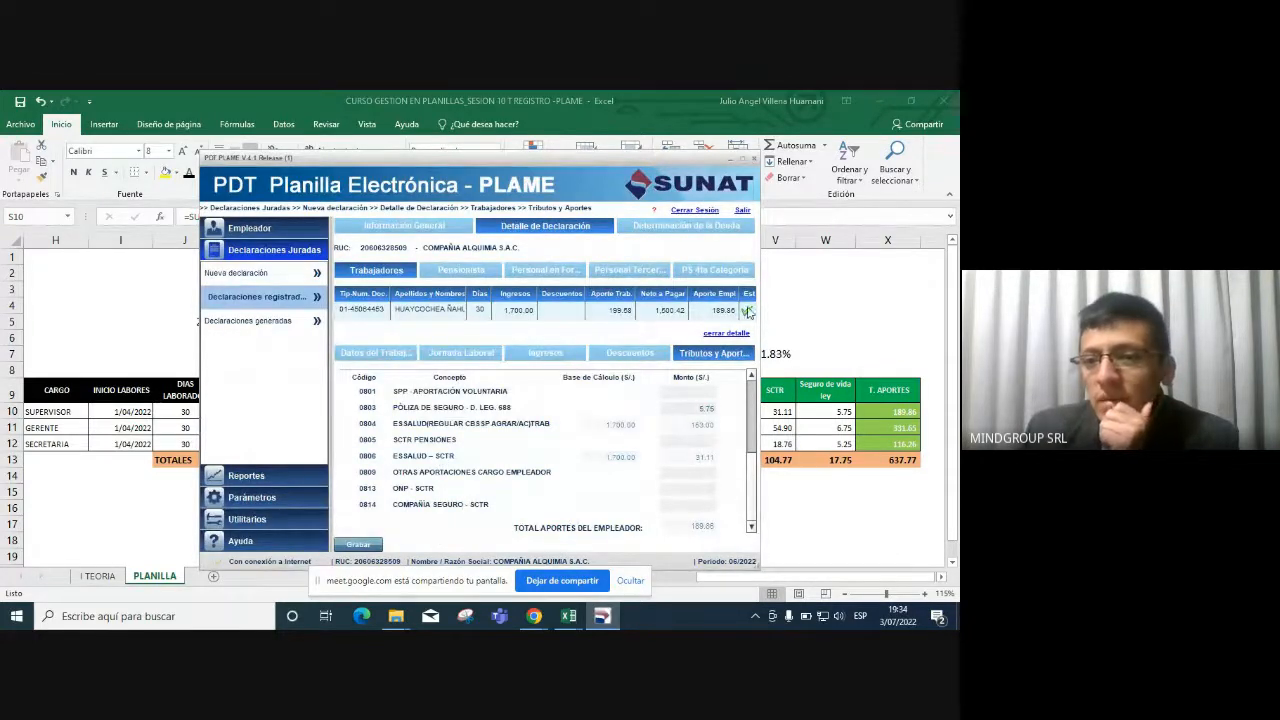
mouse_move(750, 312)
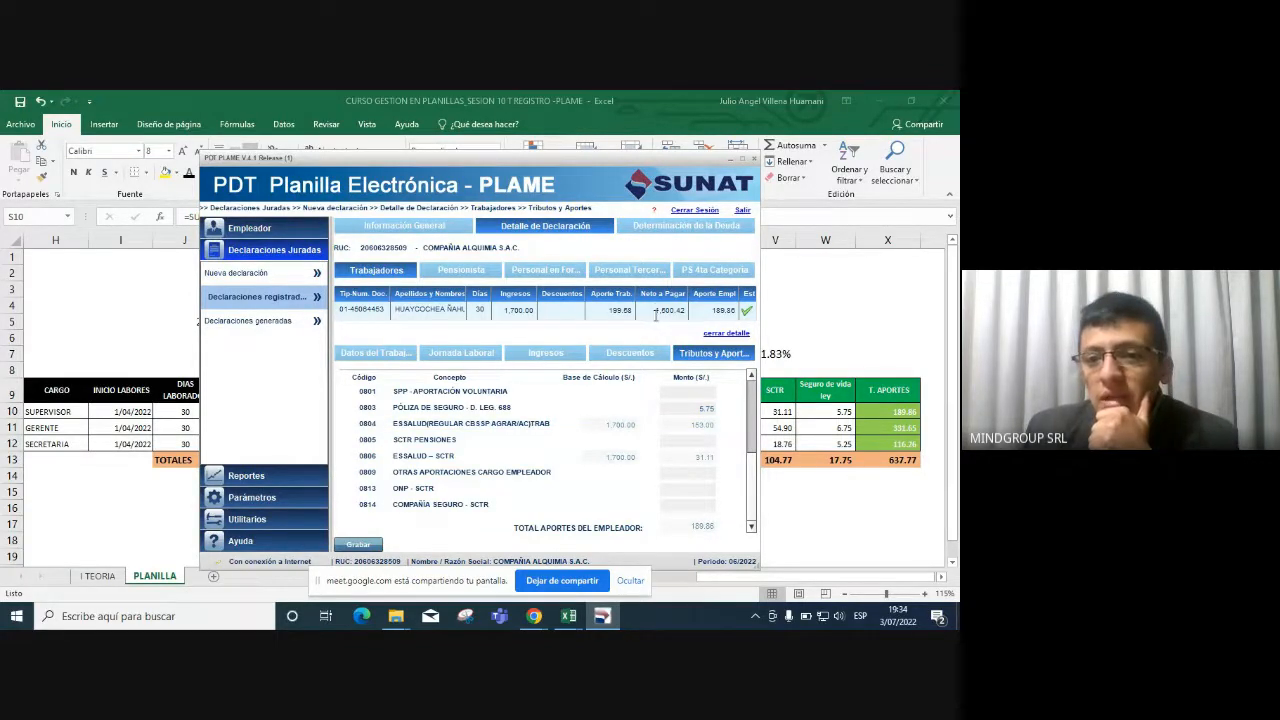
drag(656, 315, 677, 312)
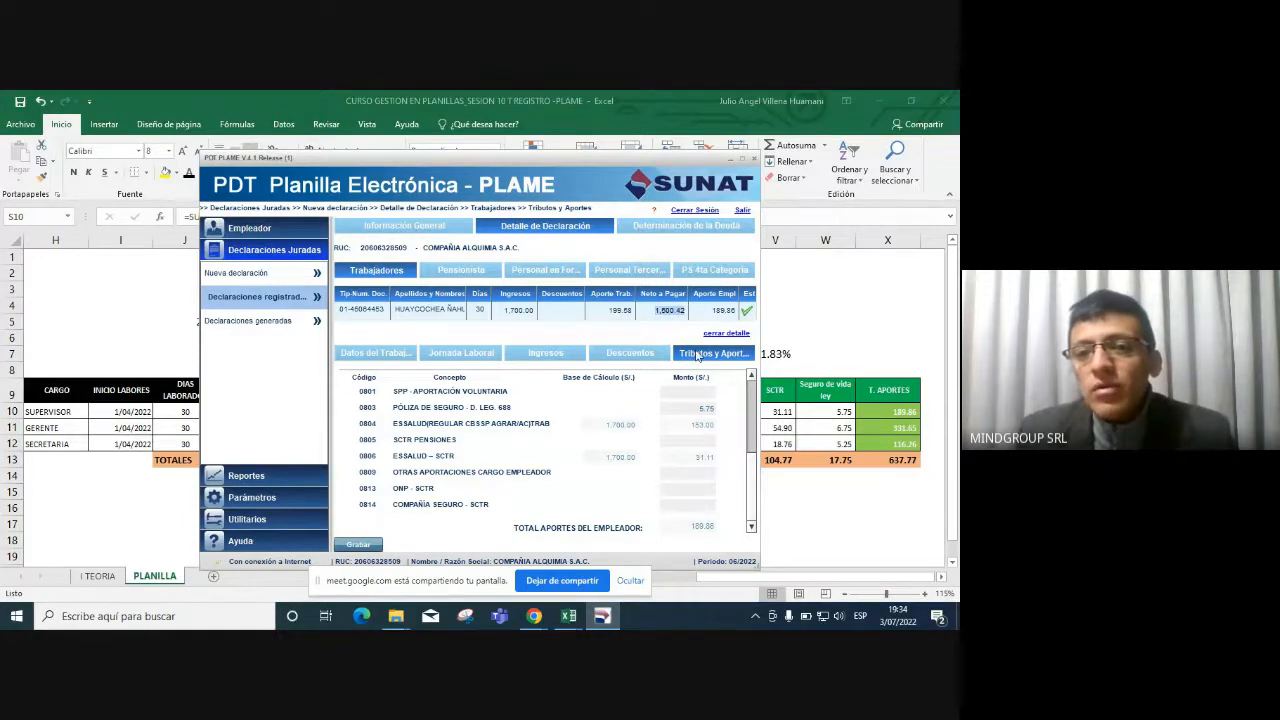
key(alt+Tab)
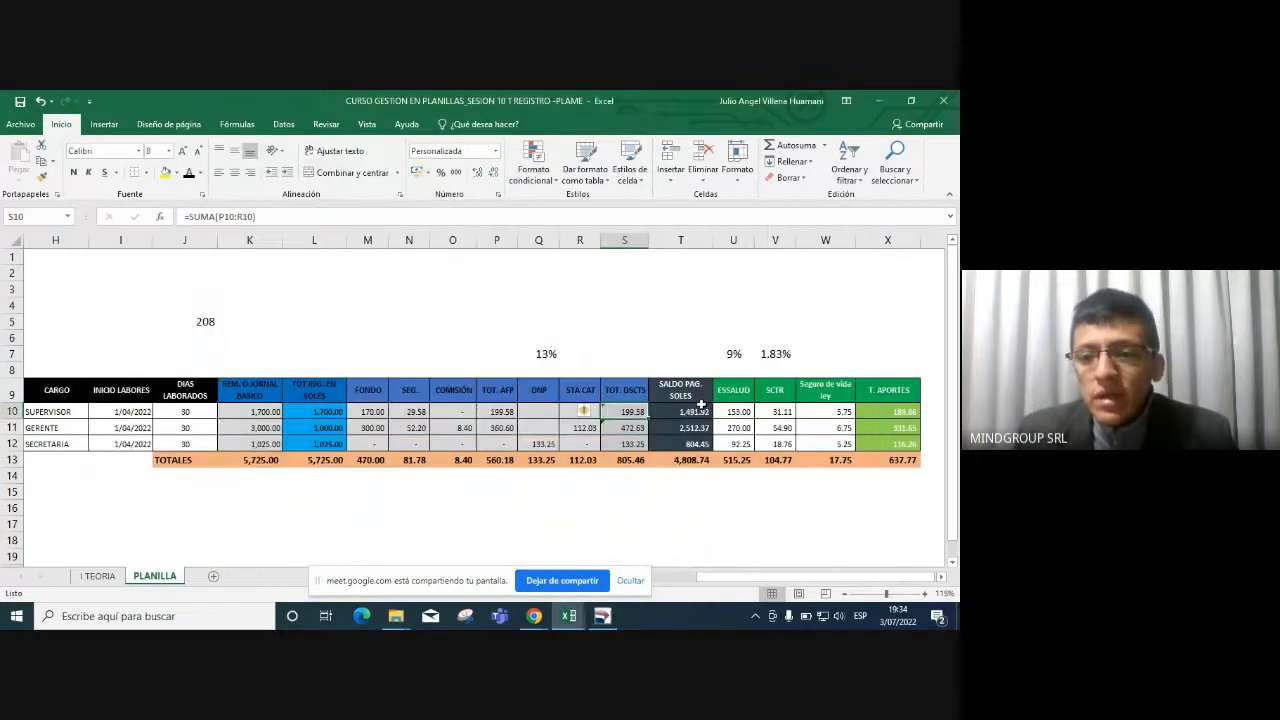
click(693, 408)
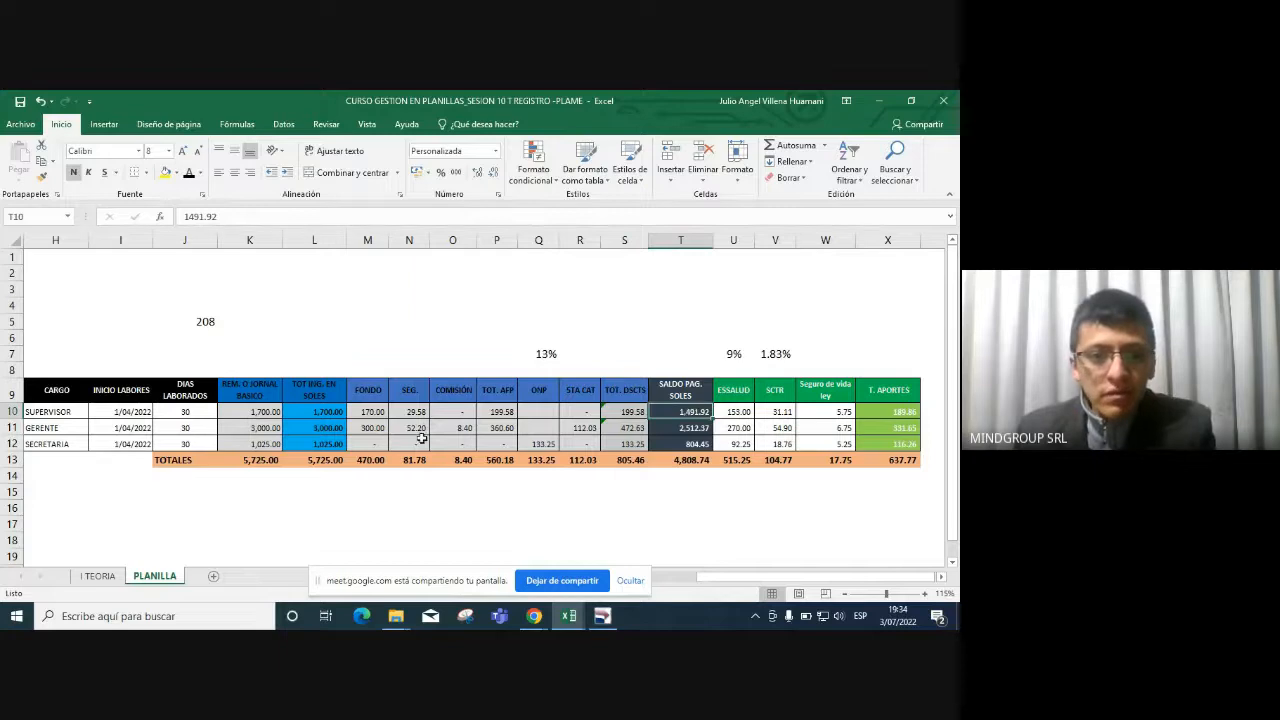
Enter =+L10-S10 in T10 and fill it down, giving net pay 1,500.42, 2,527.37 and 891.75.
text(+)
click(322, 410)
text(-)
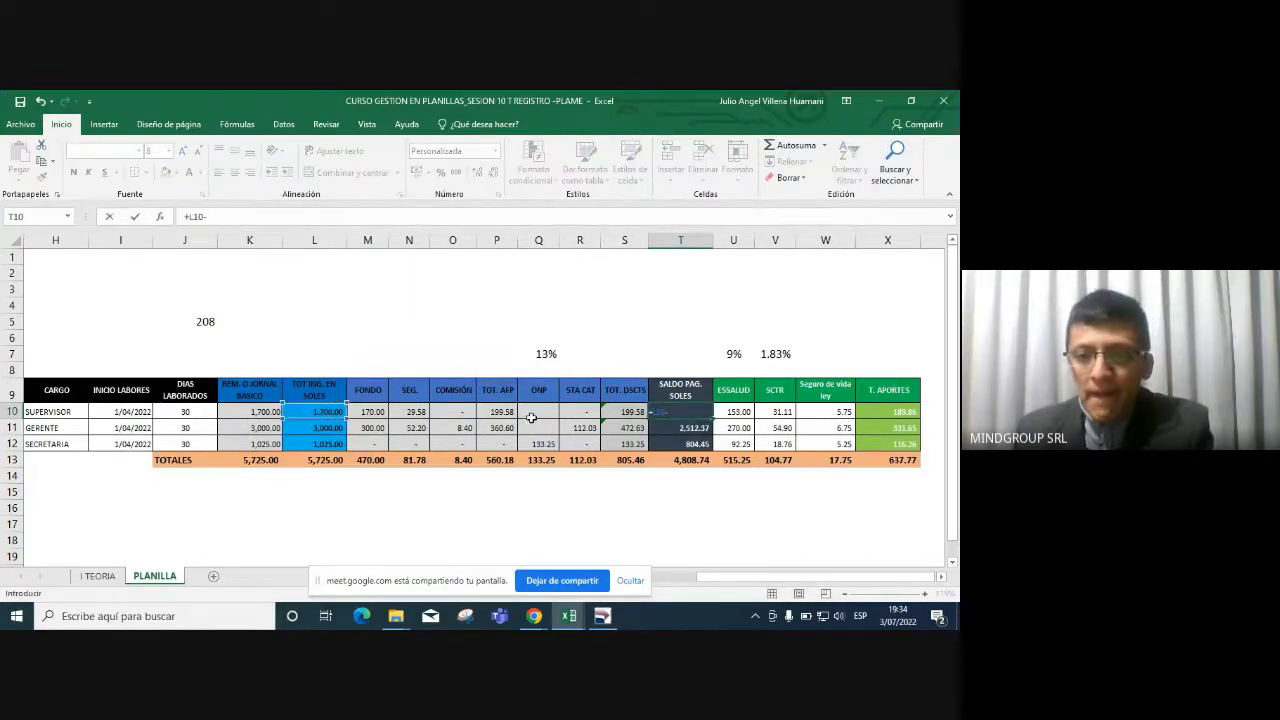
click(625, 411)
key(ctrl+Return)
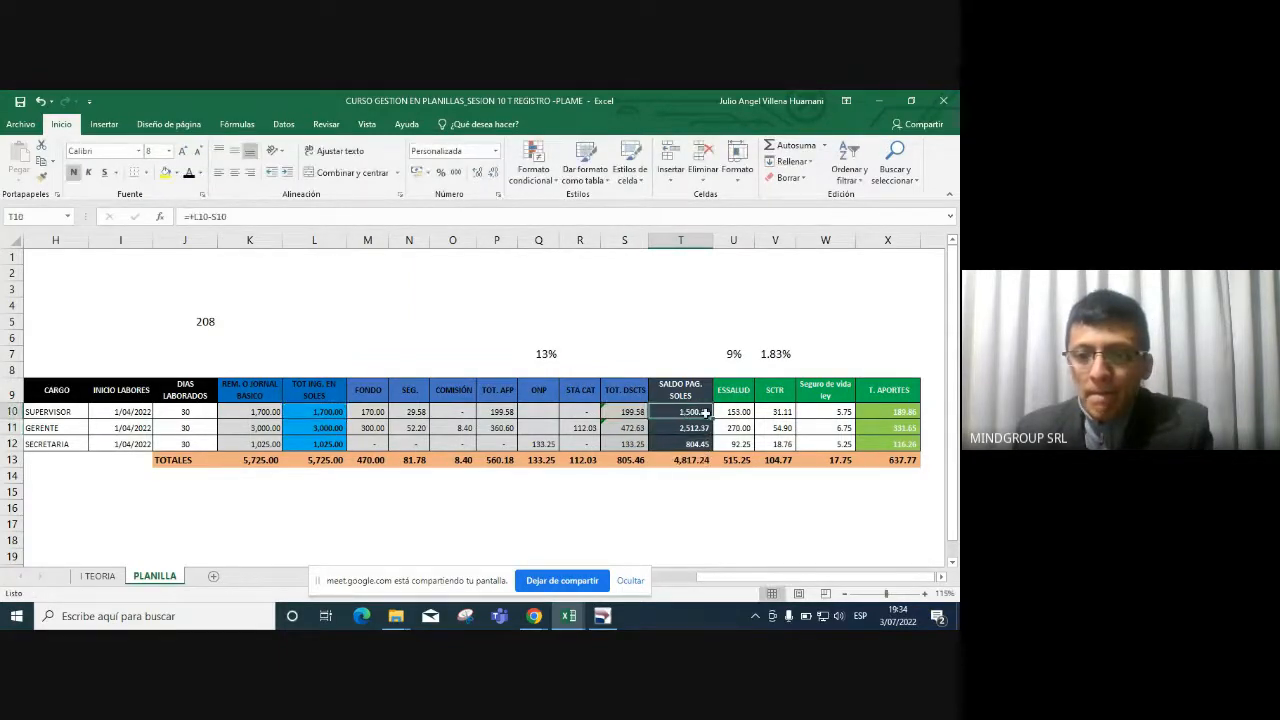
double_click(713, 418)
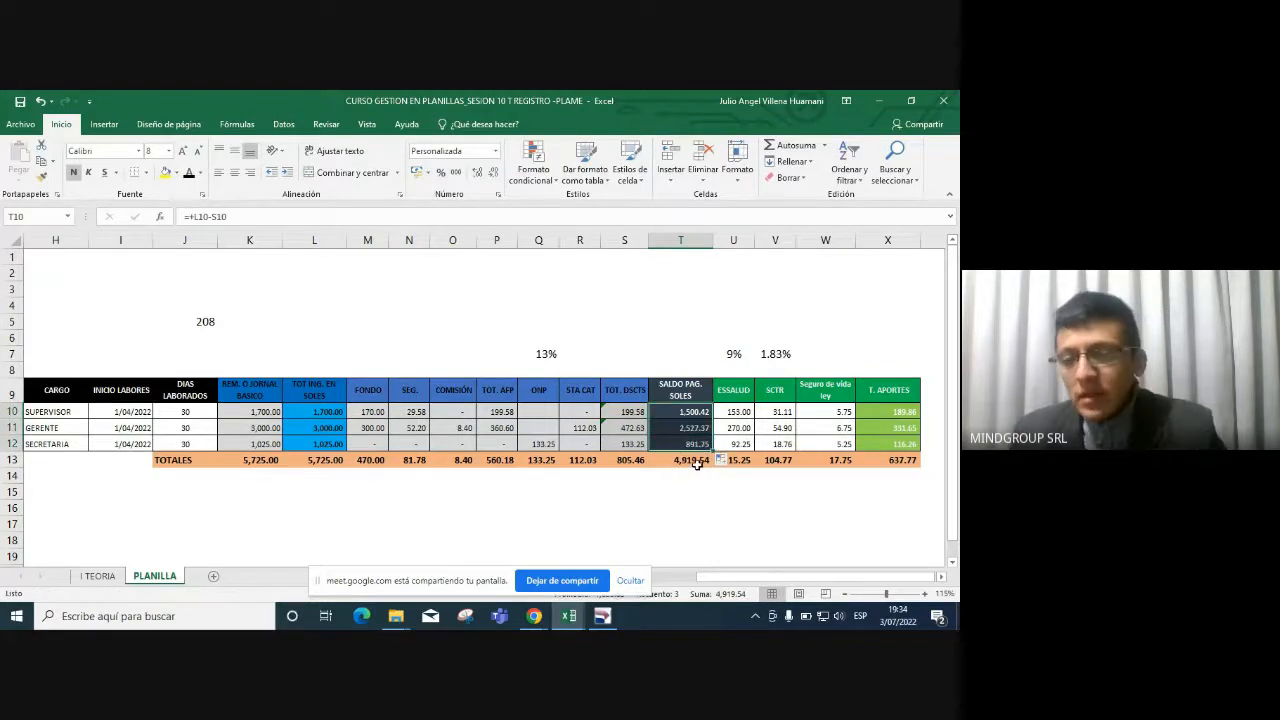
click(688, 414)
key(alt+Tab)
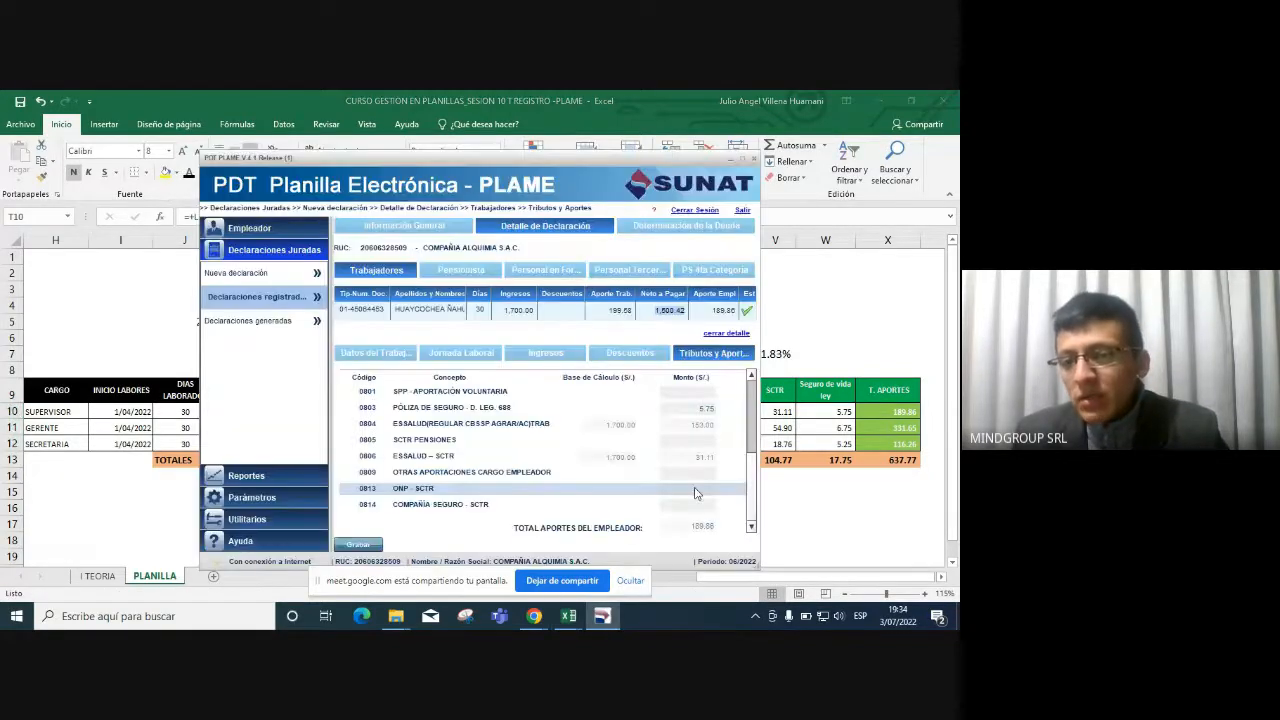
Close the worker detail and review the second worker's cost centre through start date in Excel.
click(721, 336)
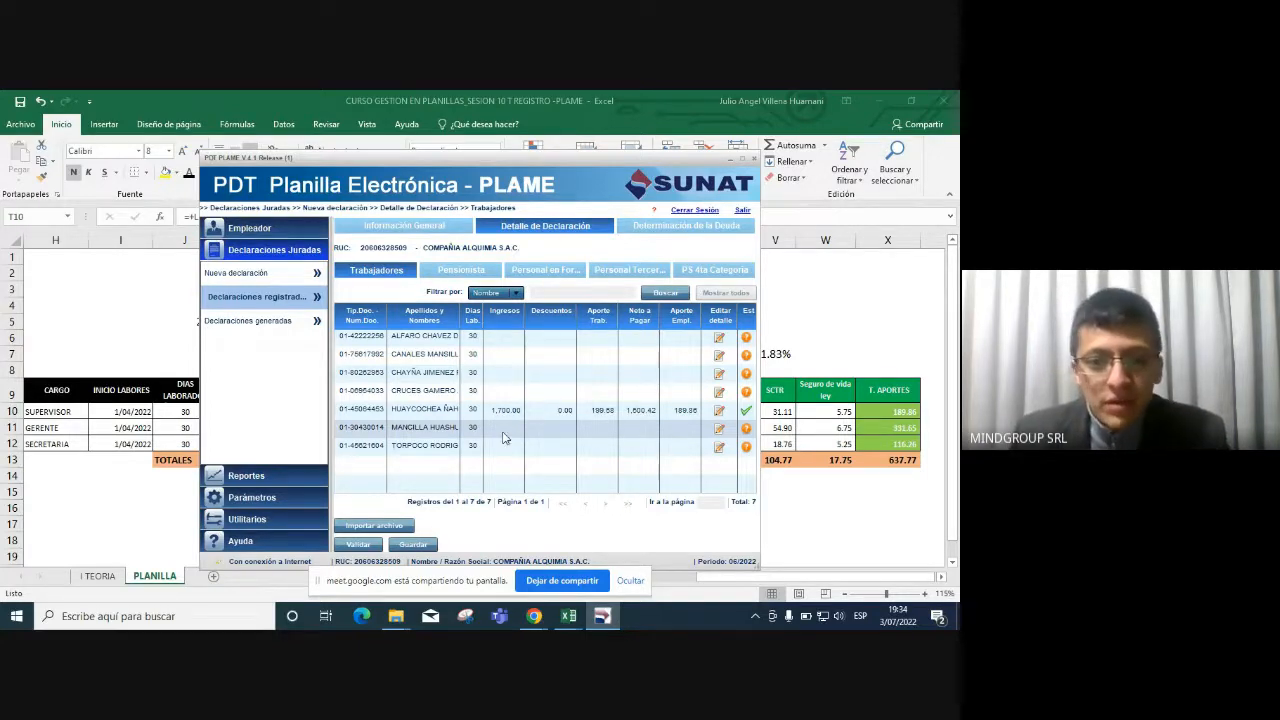
key(alt+Tab)
drag(147, 432, 204, 428)
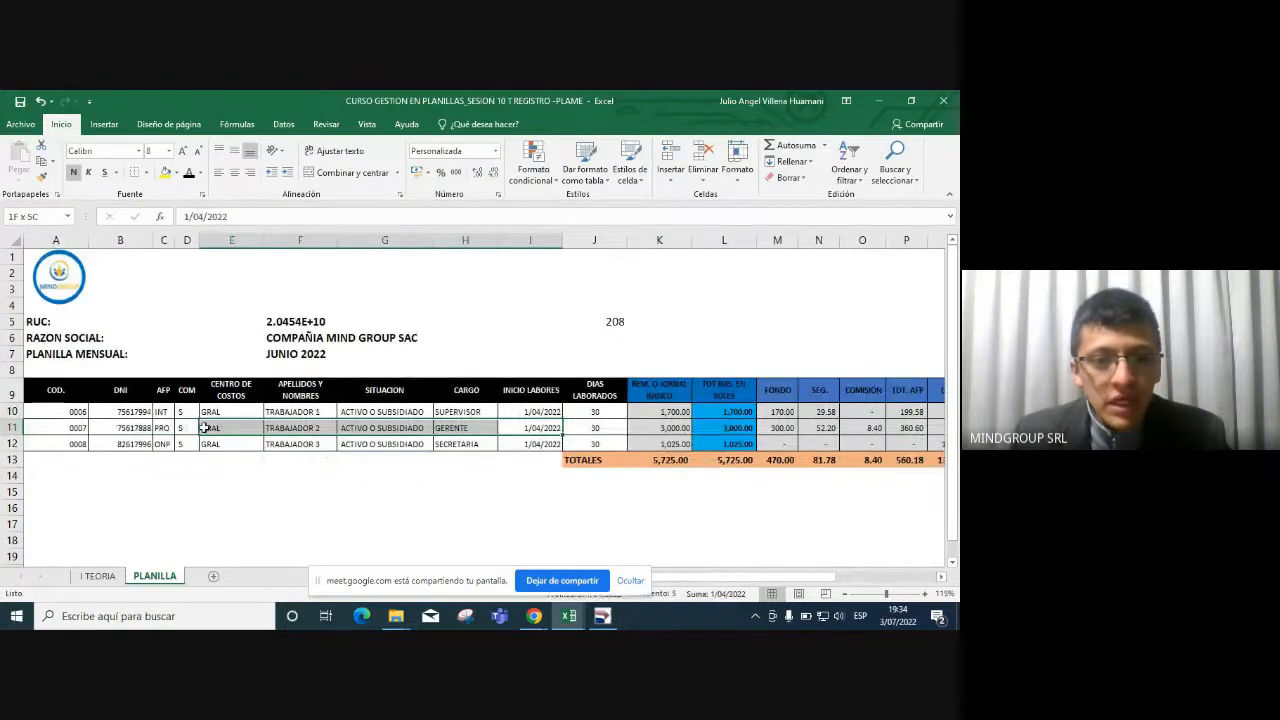
Review the second worker's 3,000.00 basic pay and deductions in Excel row 11.
drag(385, 428, 715, 427)
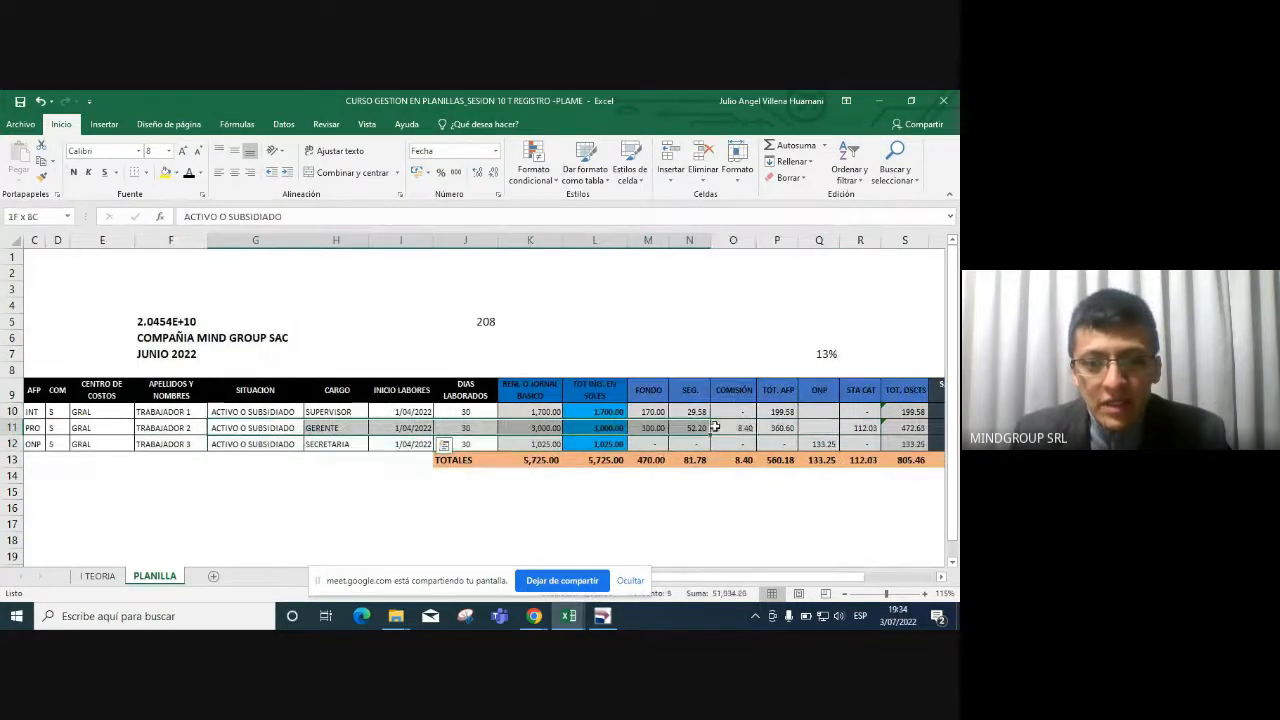
click(538, 430)
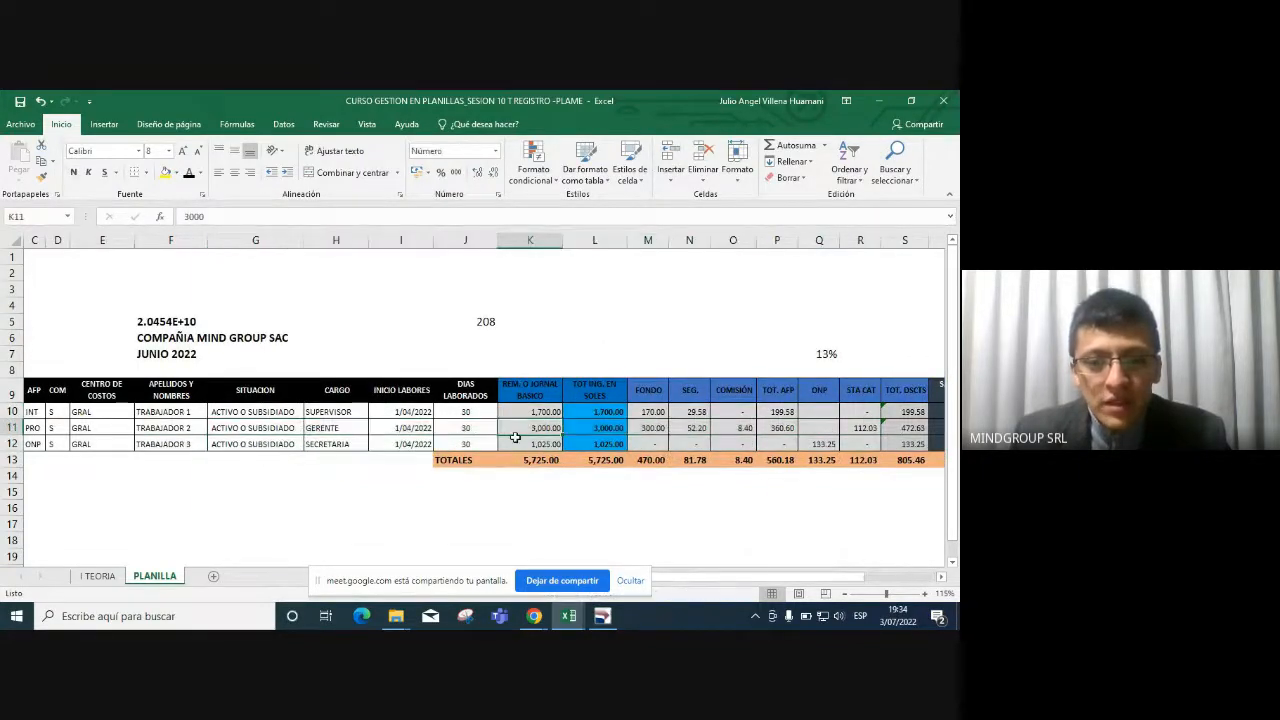
key(alt+Tab)
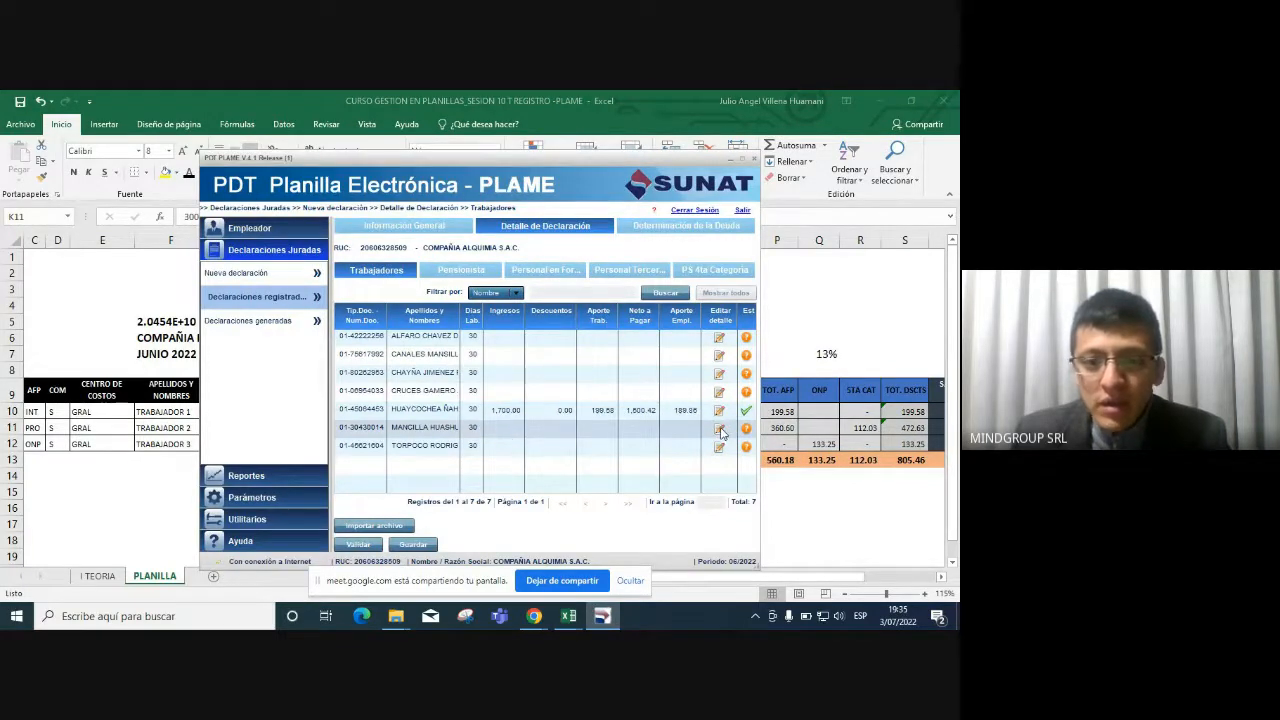
Open the sixth worker's details and set the EsSalud-SCTR rate to 1.83%.
click(718, 429)
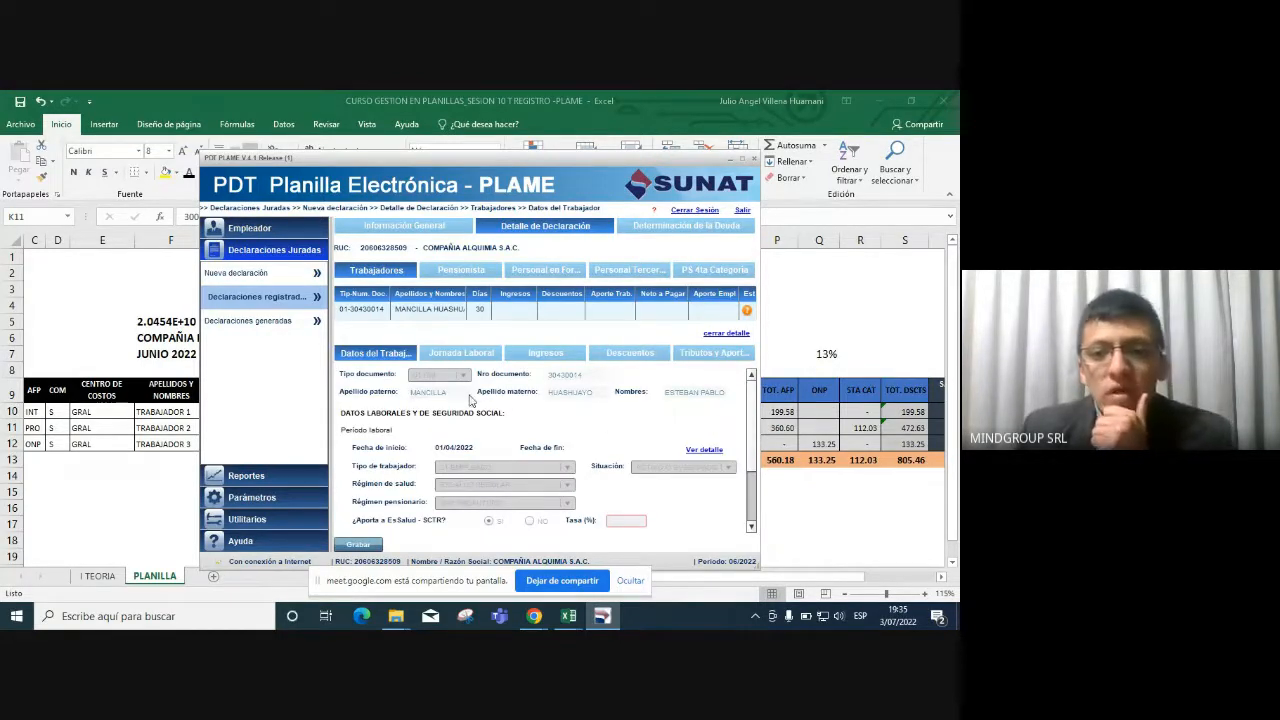
scroll(466, 398, down, 1)
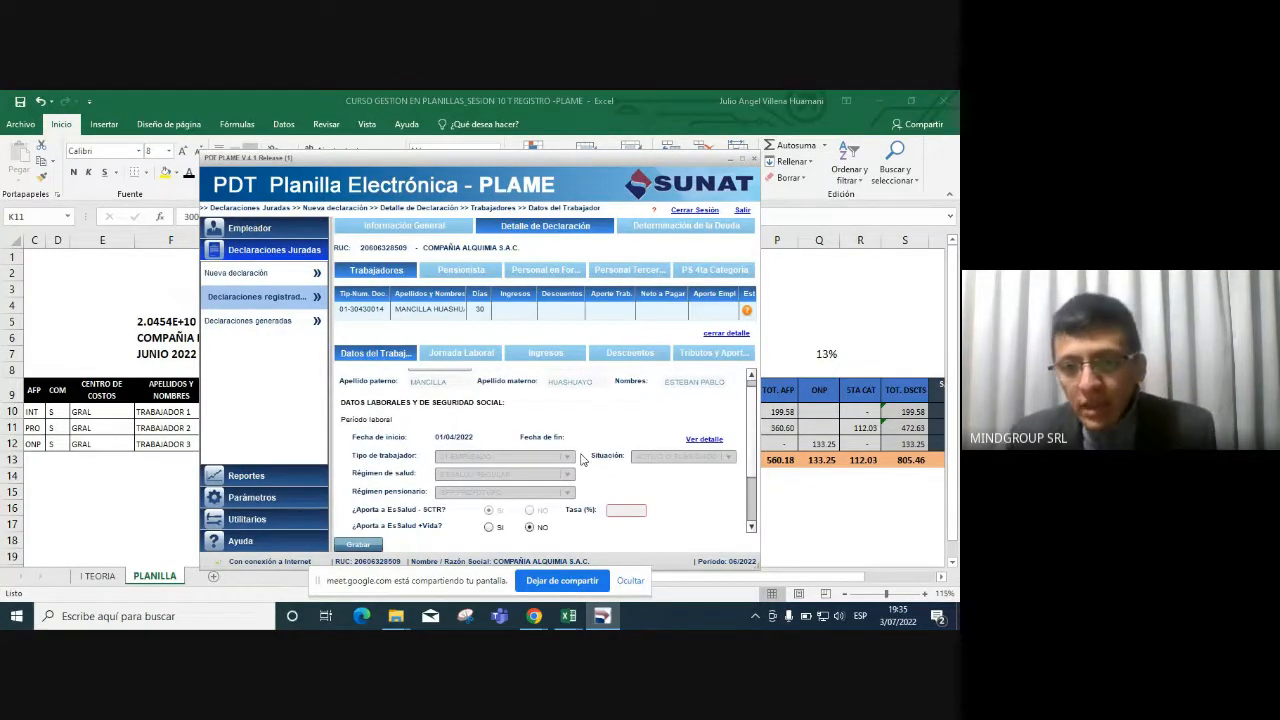
scroll(751, 404, up, 1)
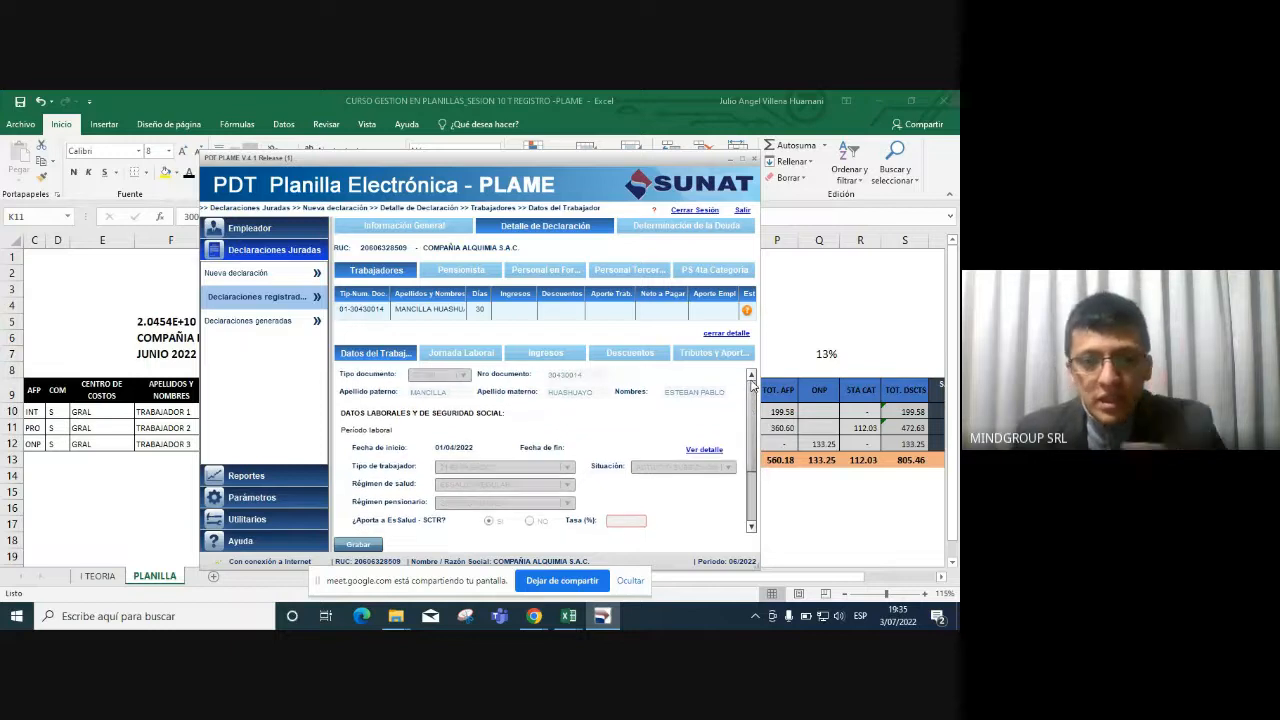
scroll(751, 428, down, 1)
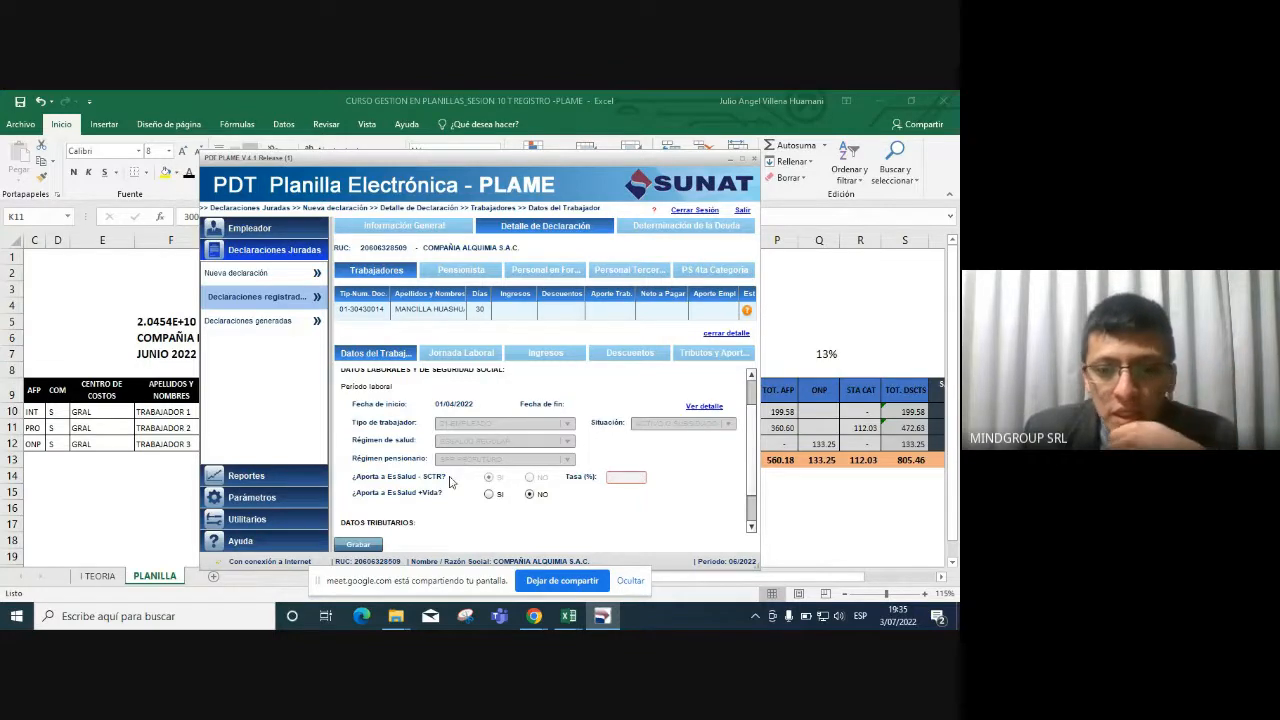
click(625, 478)
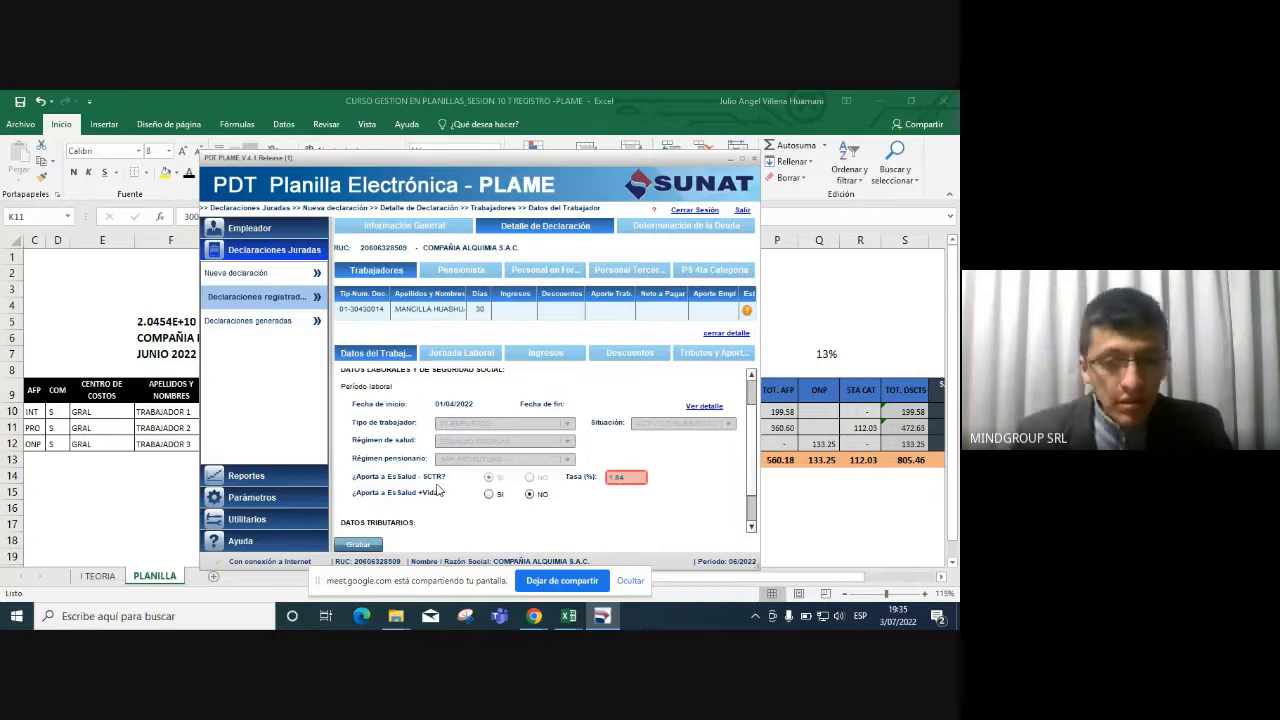
text(3)
key(Tab)
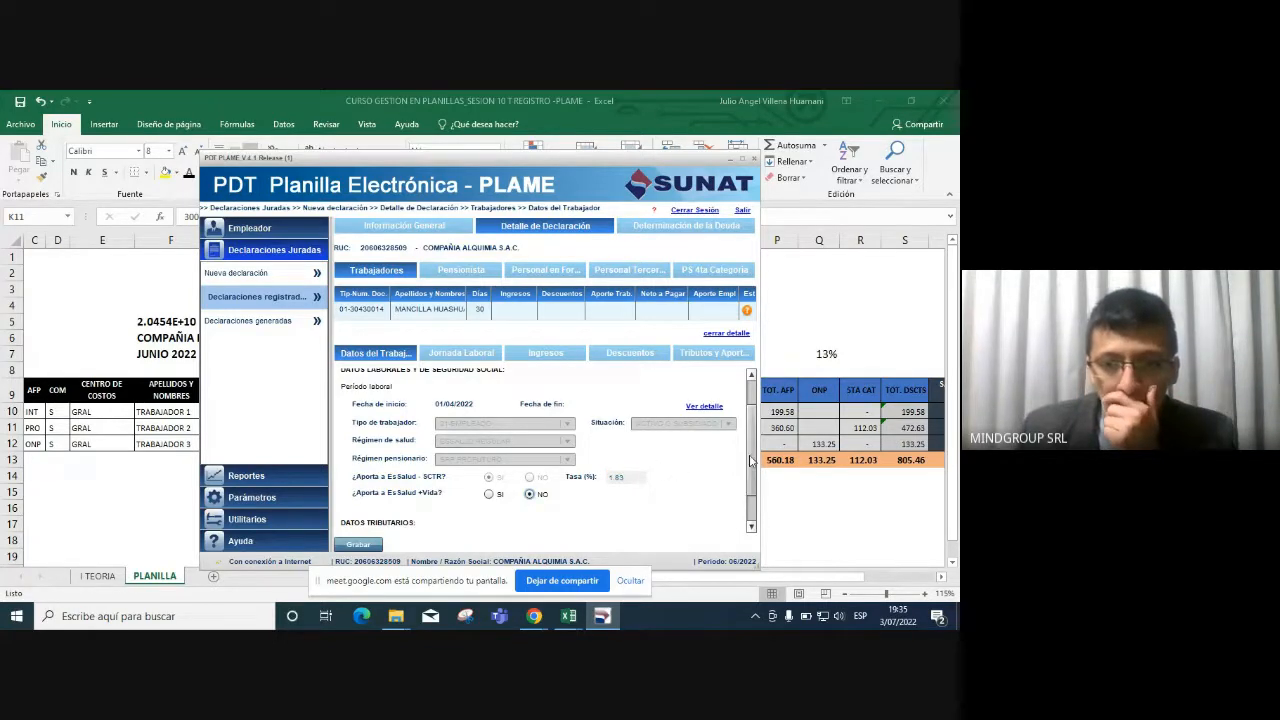
scroll(753, 490, down, 2)
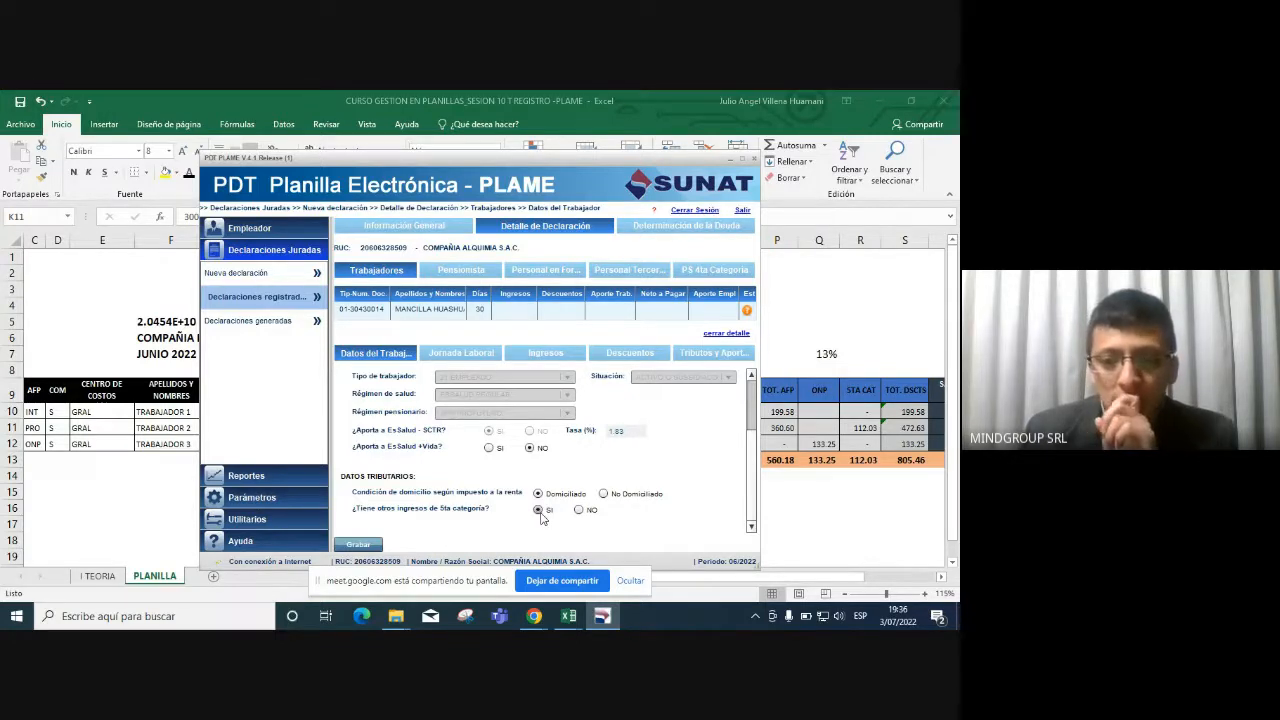
Record 208 ordinary hours in the worker's Jornada Laboral data and show the Ingresos concepts.
click(461, 355)
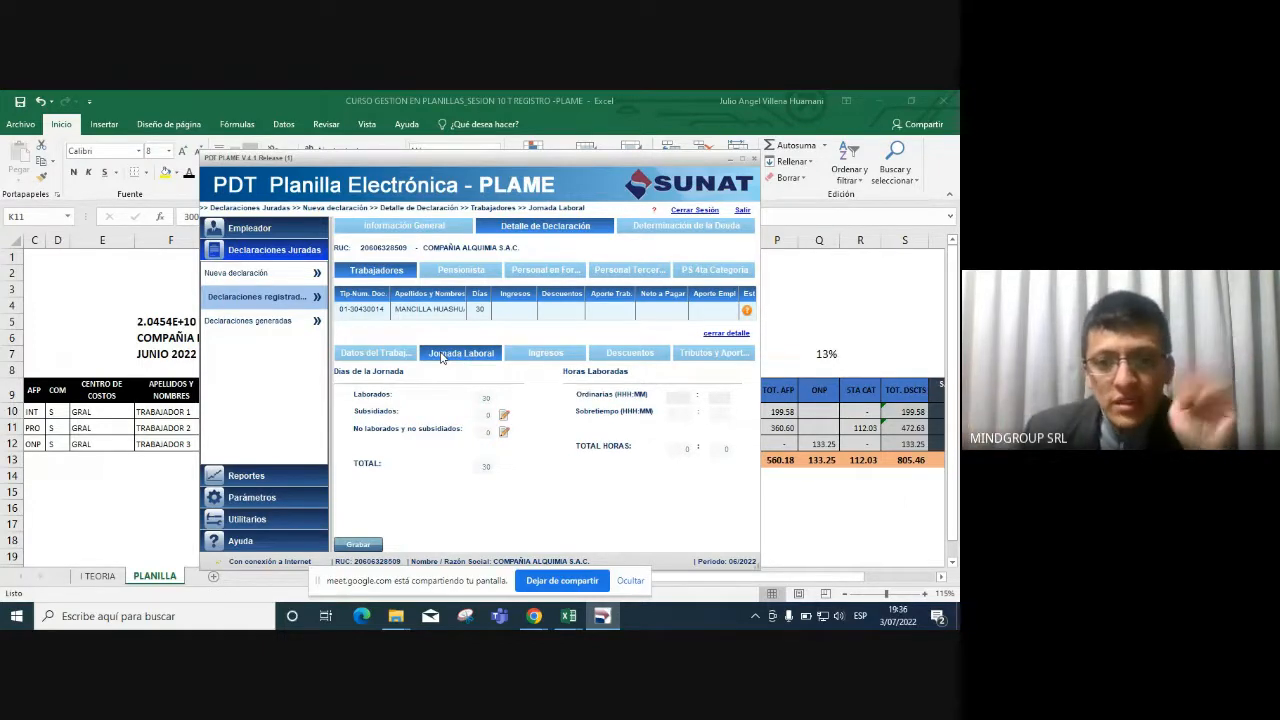
click(679, 396)
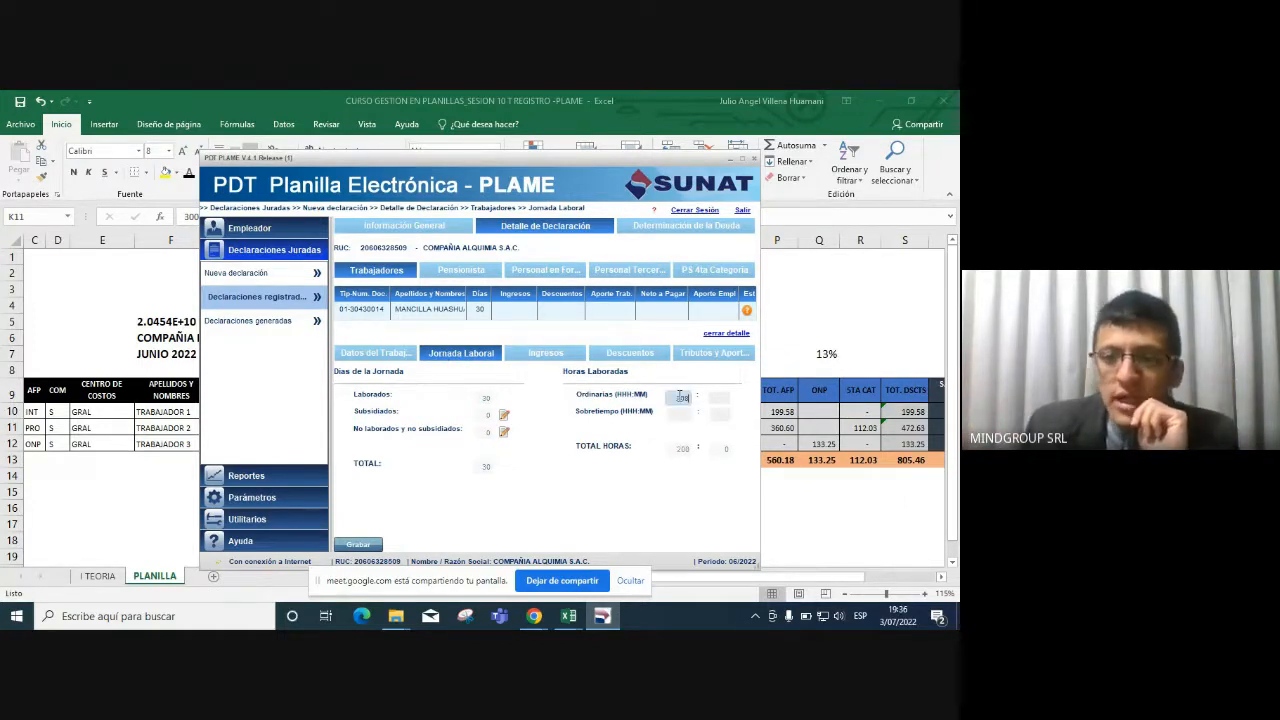
key(Tab)
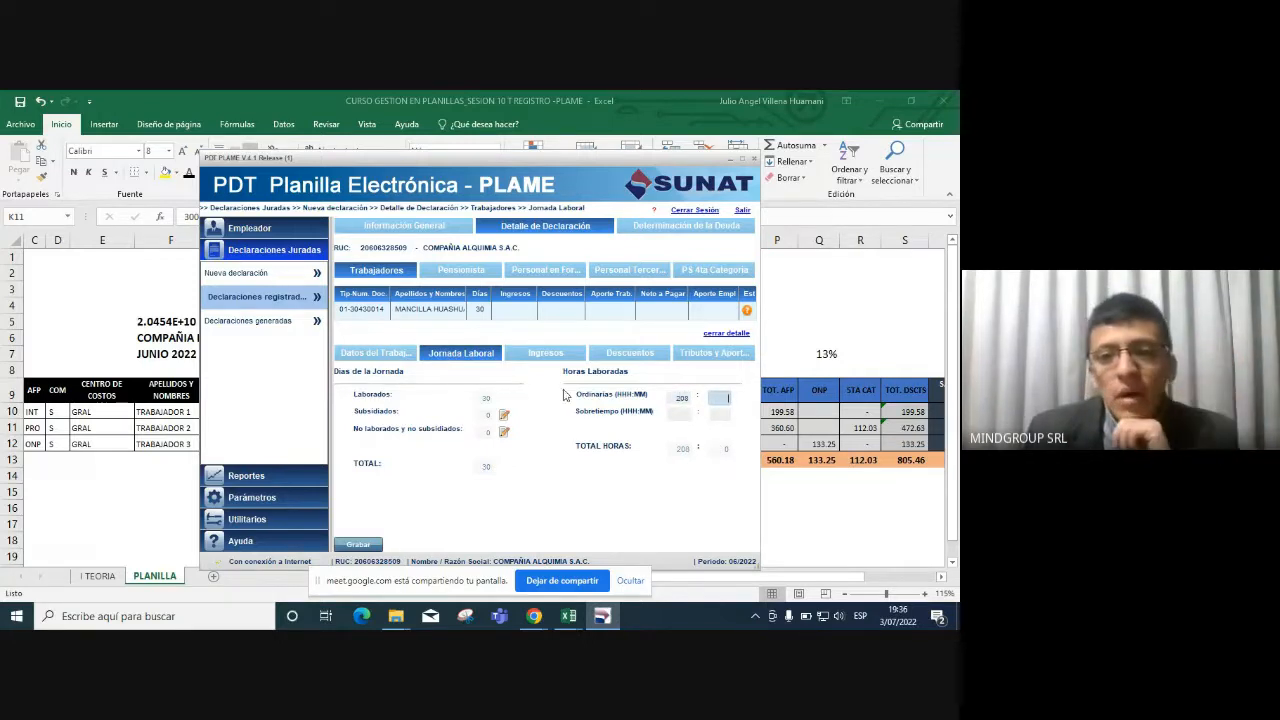
click(547, 354)
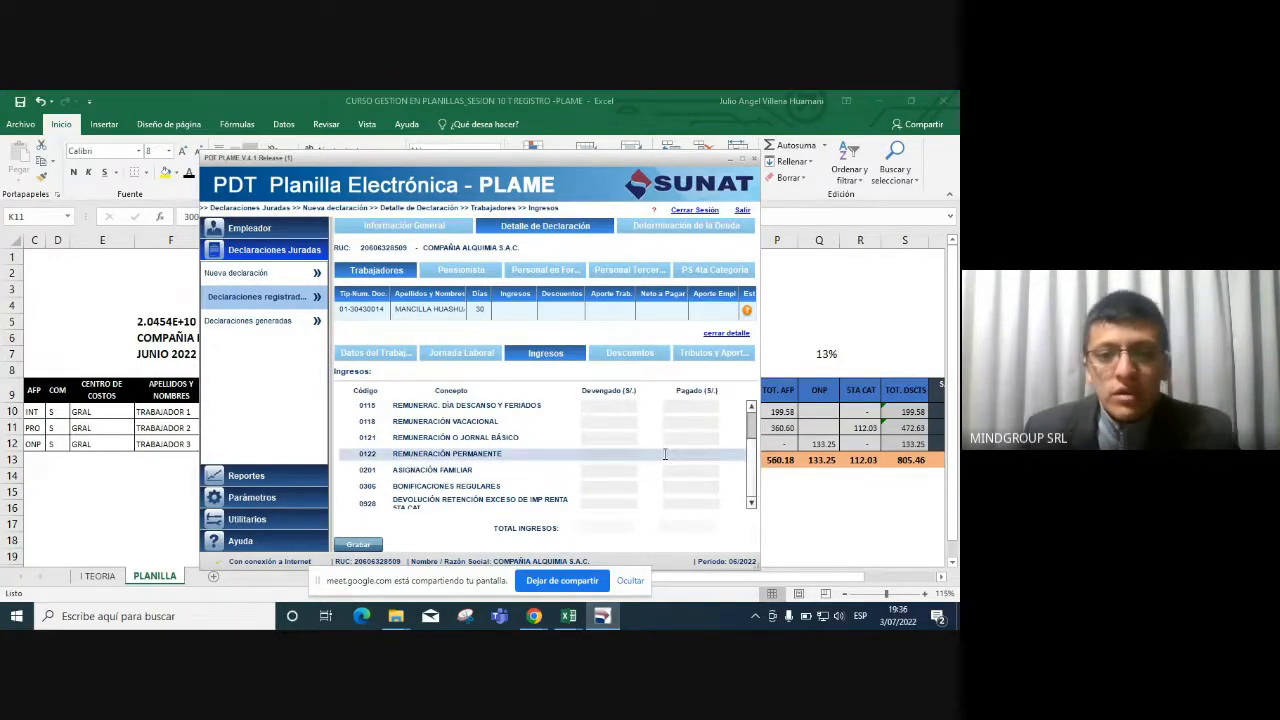
Enter 3,000.00 as 0121 basic pay, verified against Excel, then show the Descuentos list.
click(628, 440)
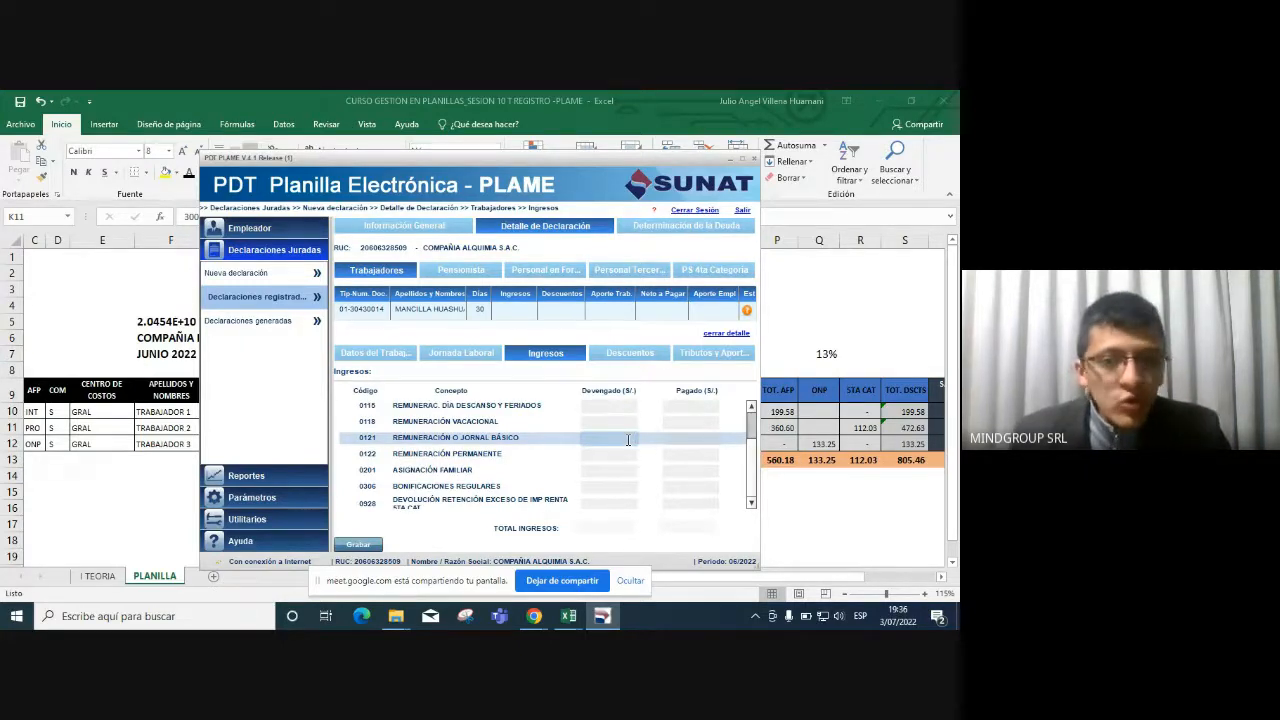
key(alt+Tab)
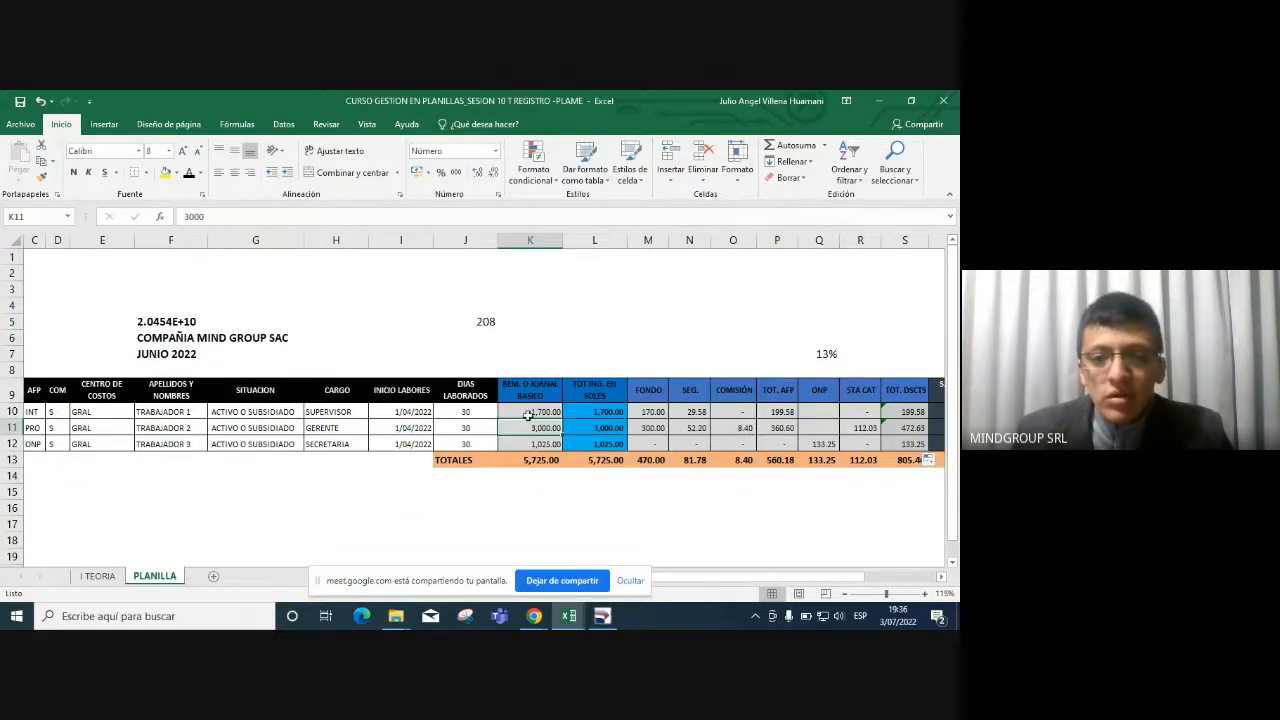
key(alt+Tab)
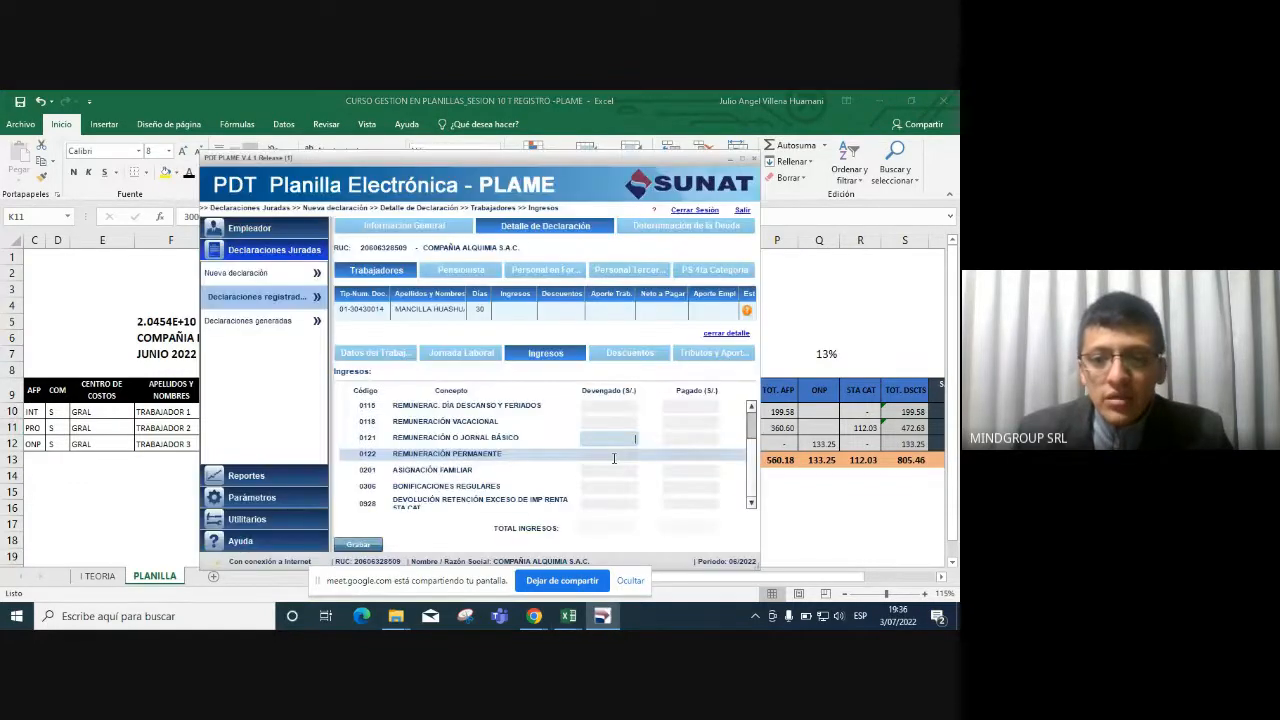
text(3000)
key(Tab)
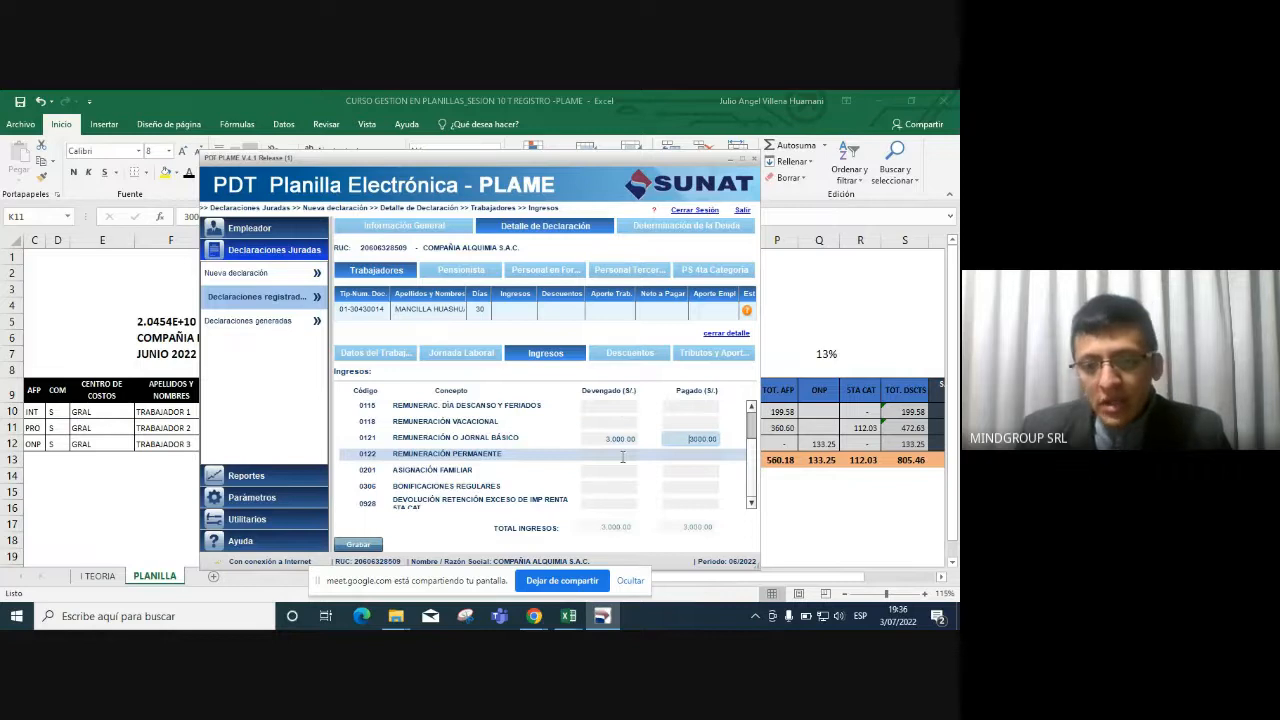
key(alt+Tab)
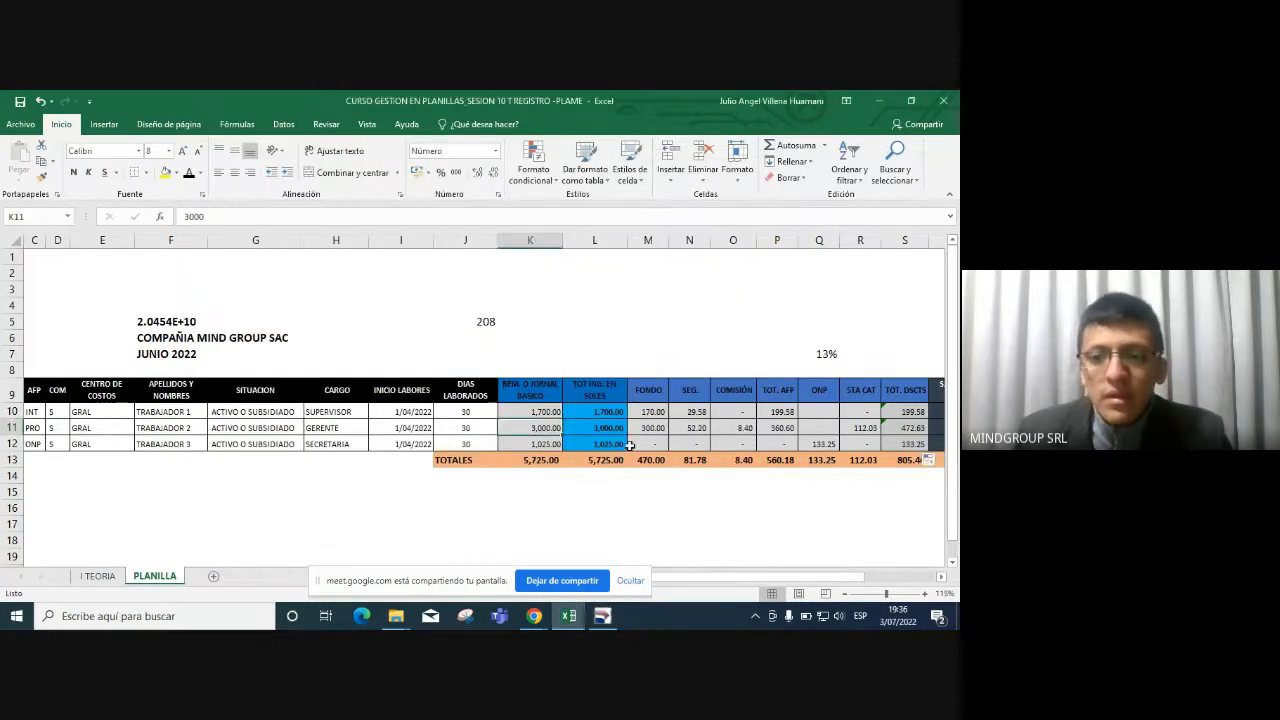
click(622, 427)
key(alt+Tab)
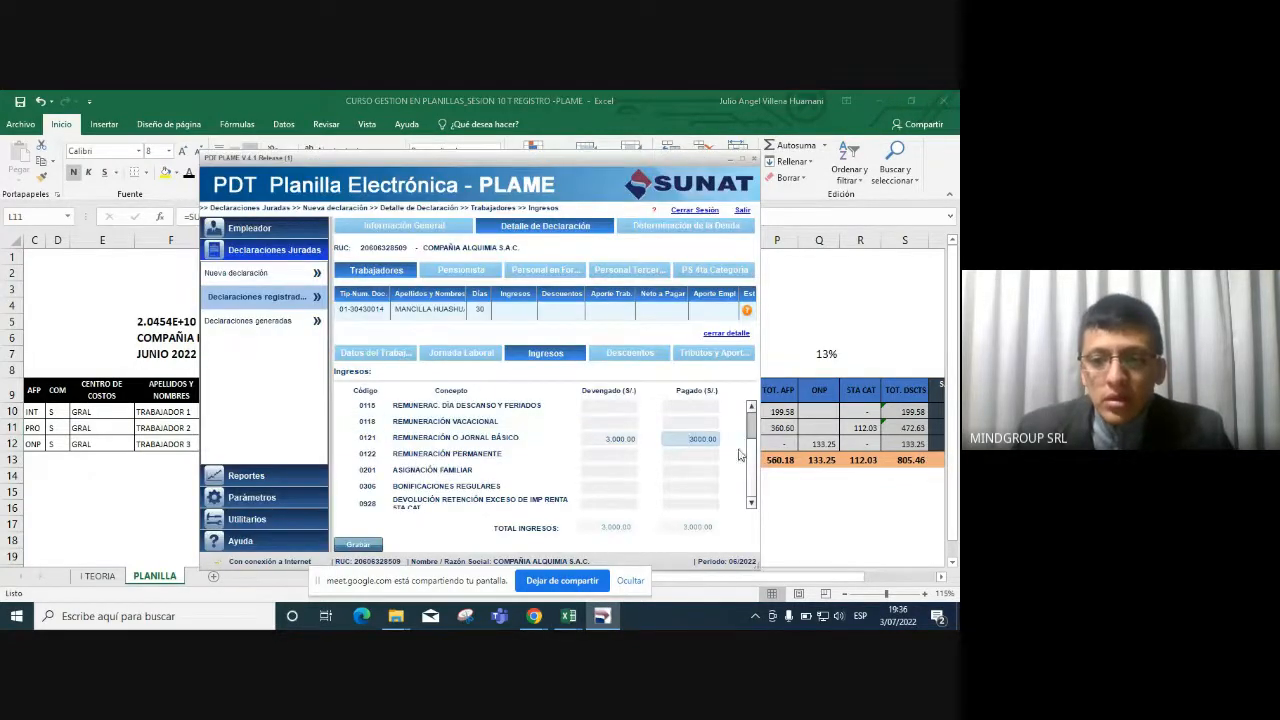
scroll(752, 472, up, 1)
scroll(760, 460, down, 1)
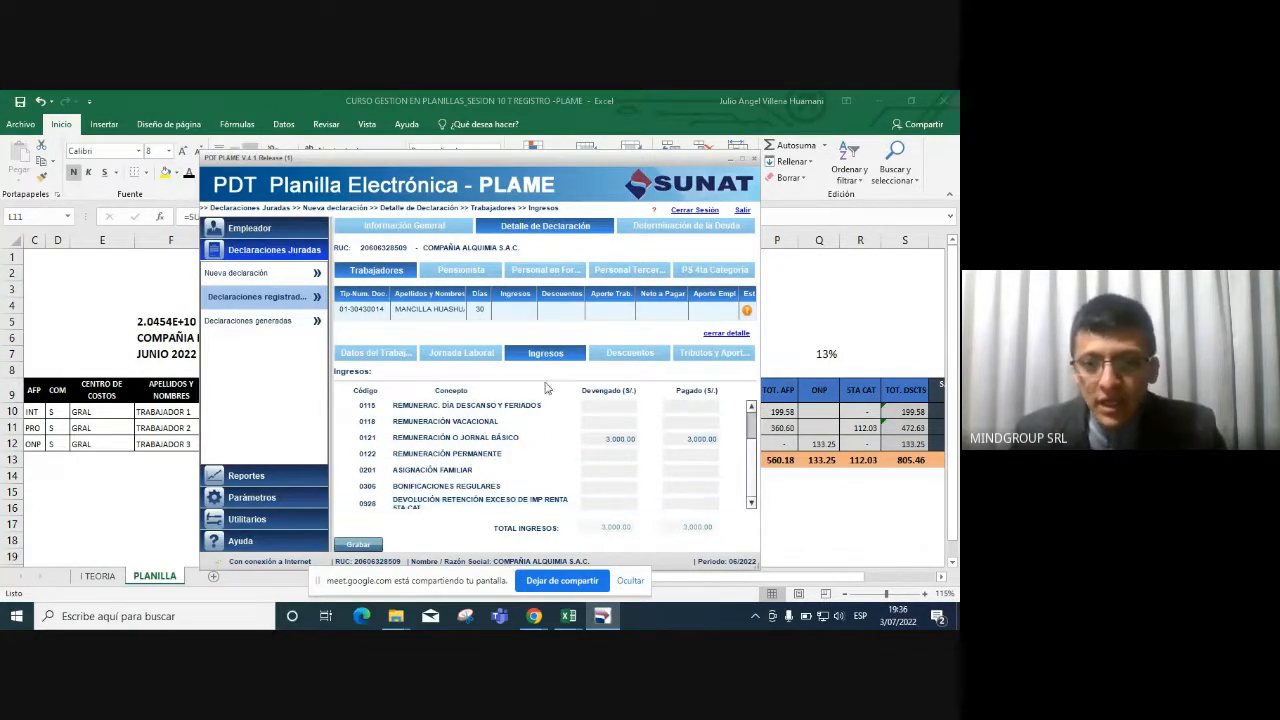
click(627, 356)
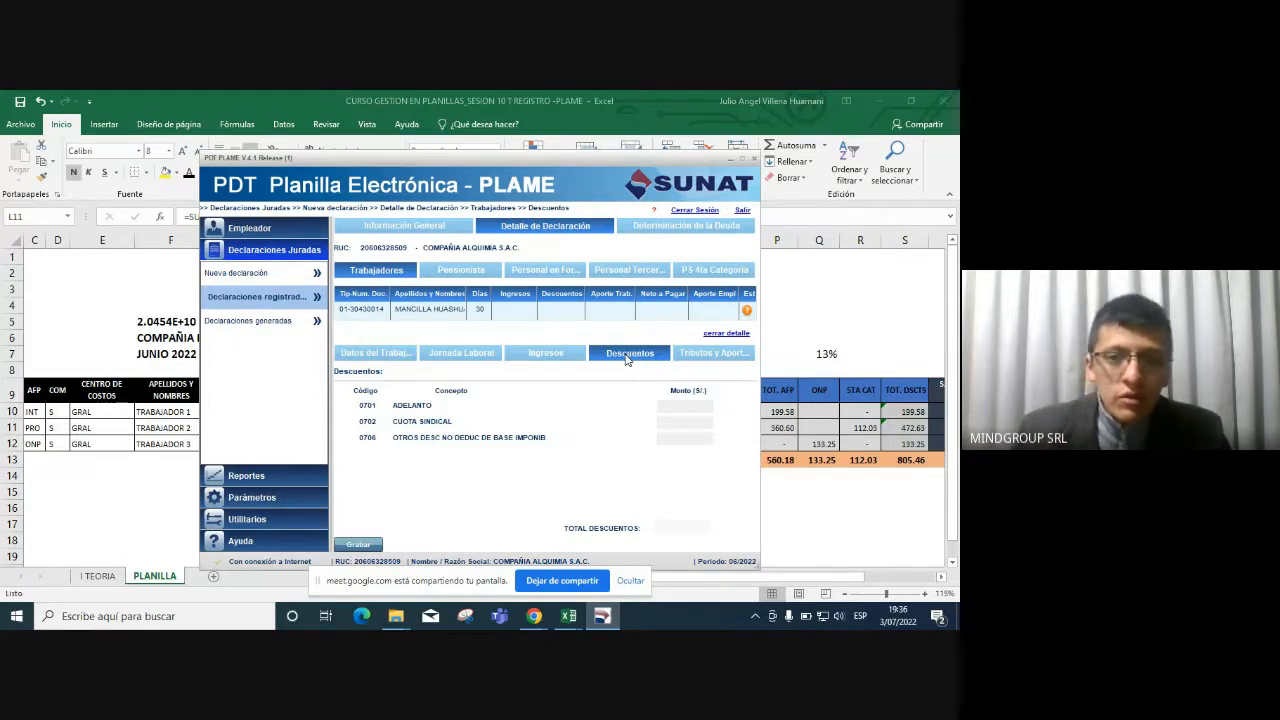
Show the worker's Tributos y Aportes list from the top, with its 3,000.00 calculation base.
click(691, 355)
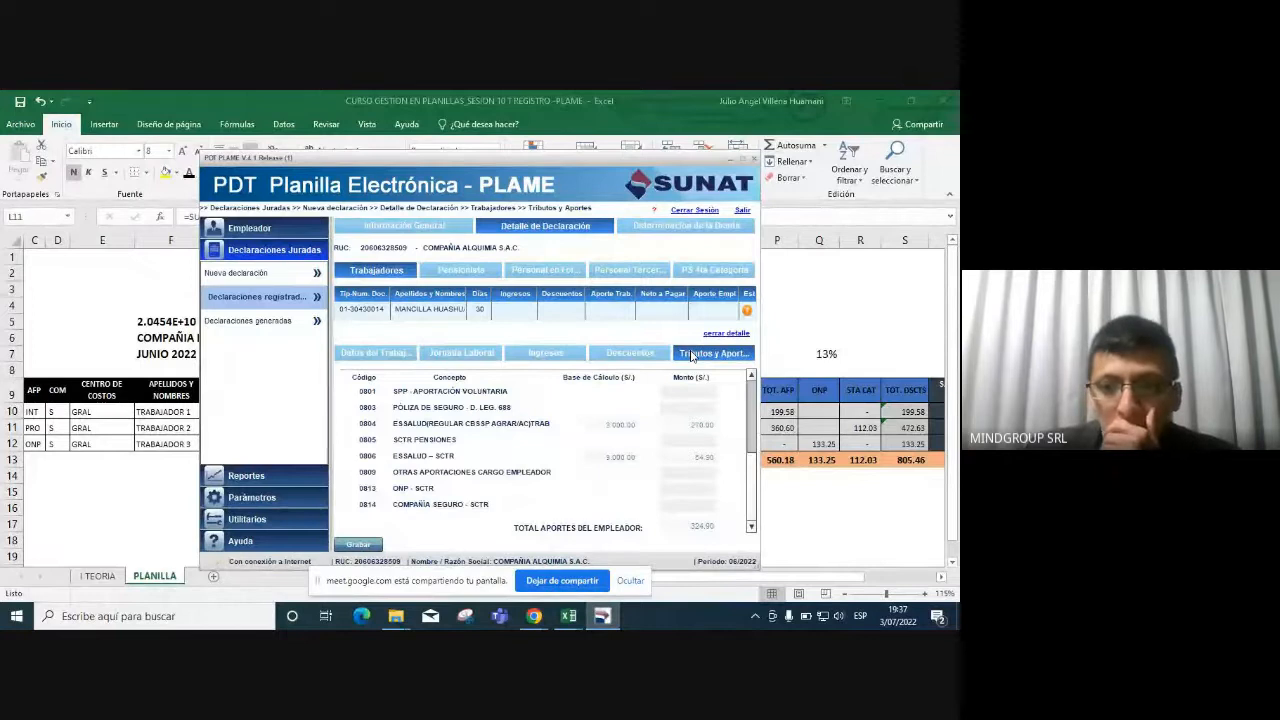
drag(754, 462, 758, 392)
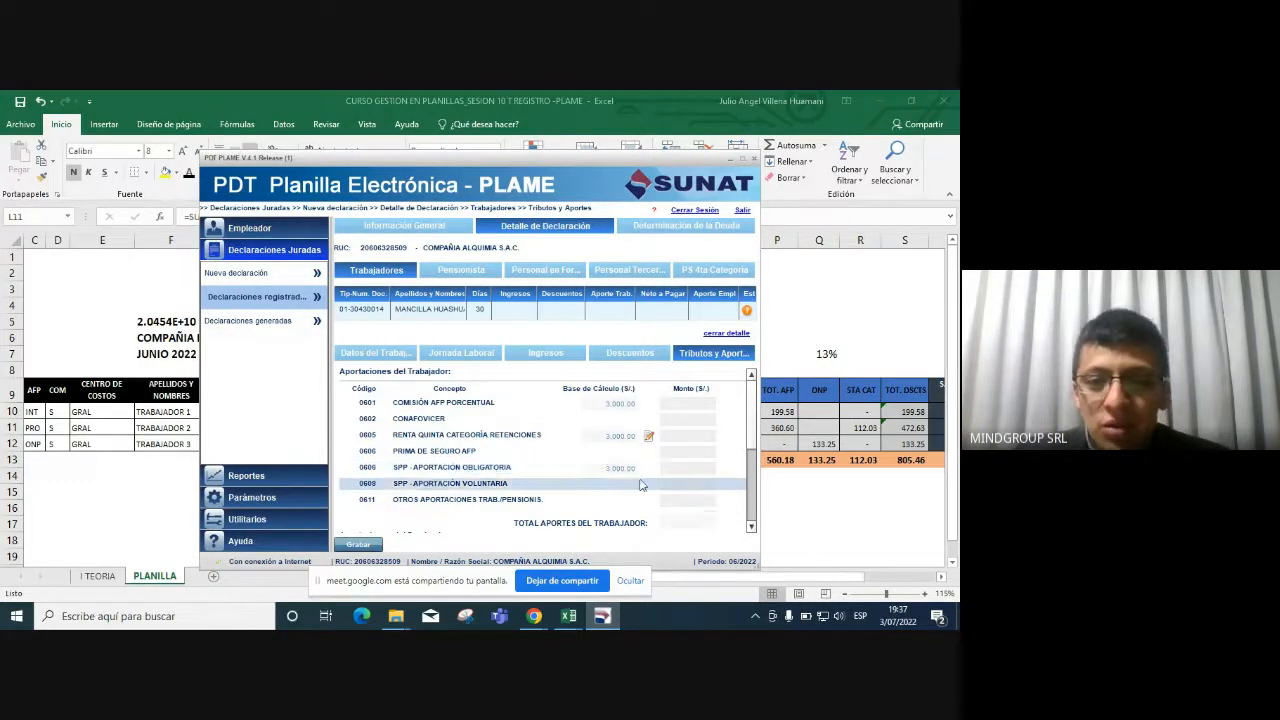
Enter the mandatory AFP contribution, then copy the 52.20 insurance from N11 for Prima de Seguro AFP.
click(692, 470)
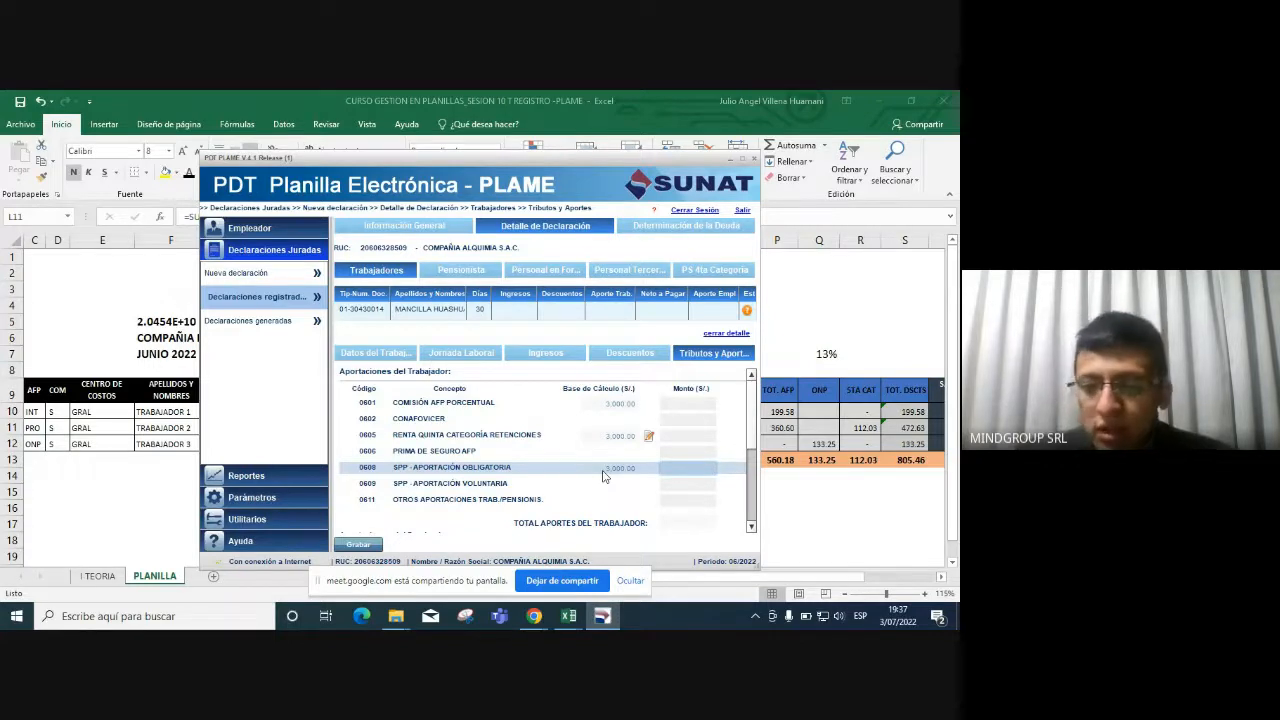
text(300.00)
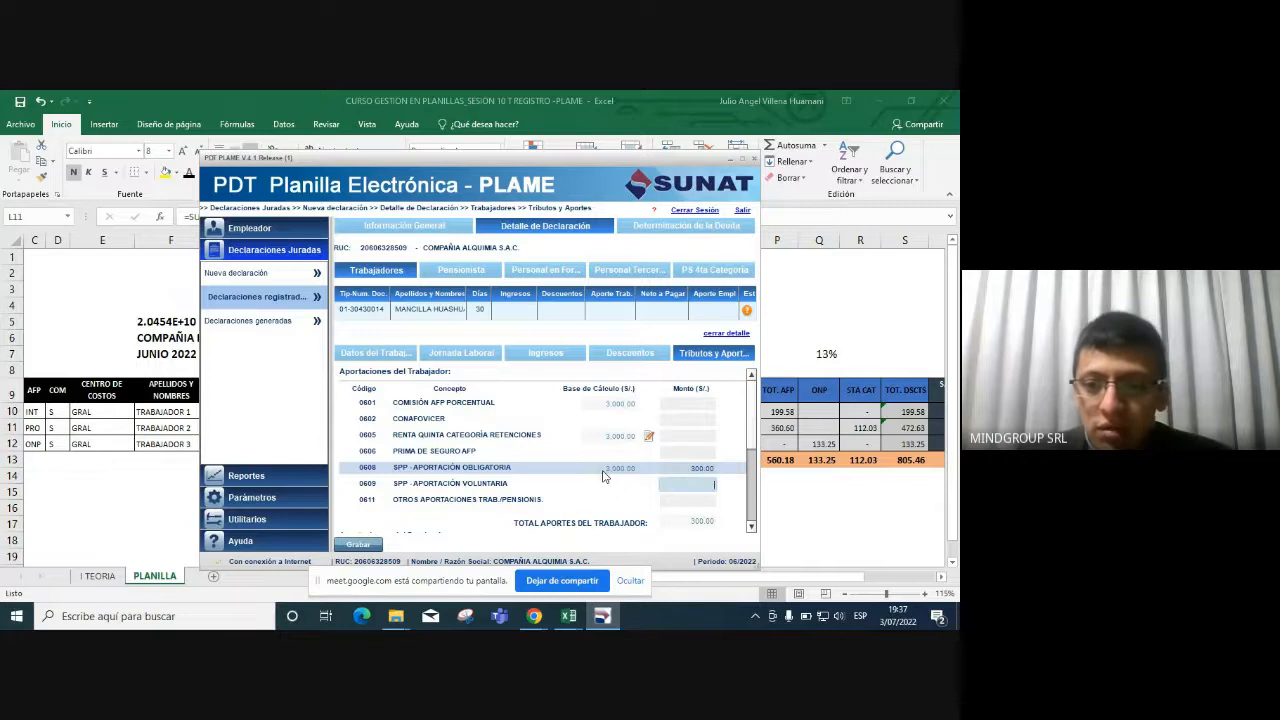
key(alt+Tab)
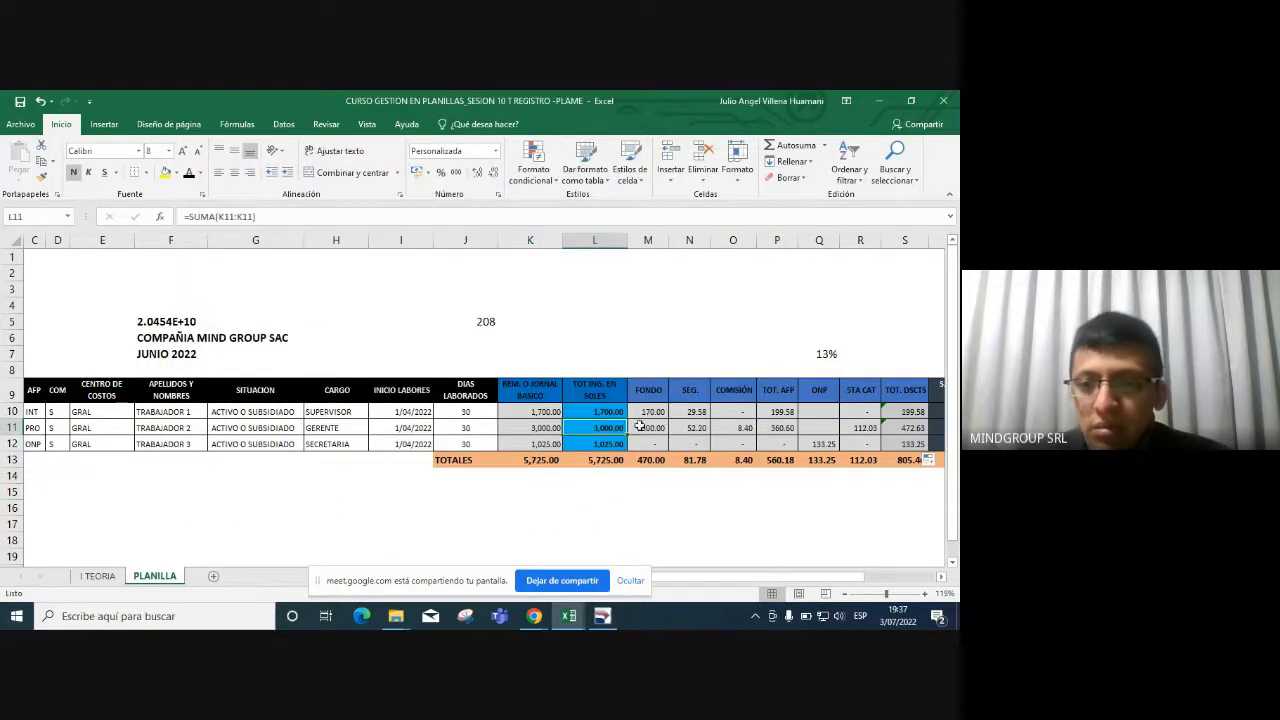
click(642, 428)
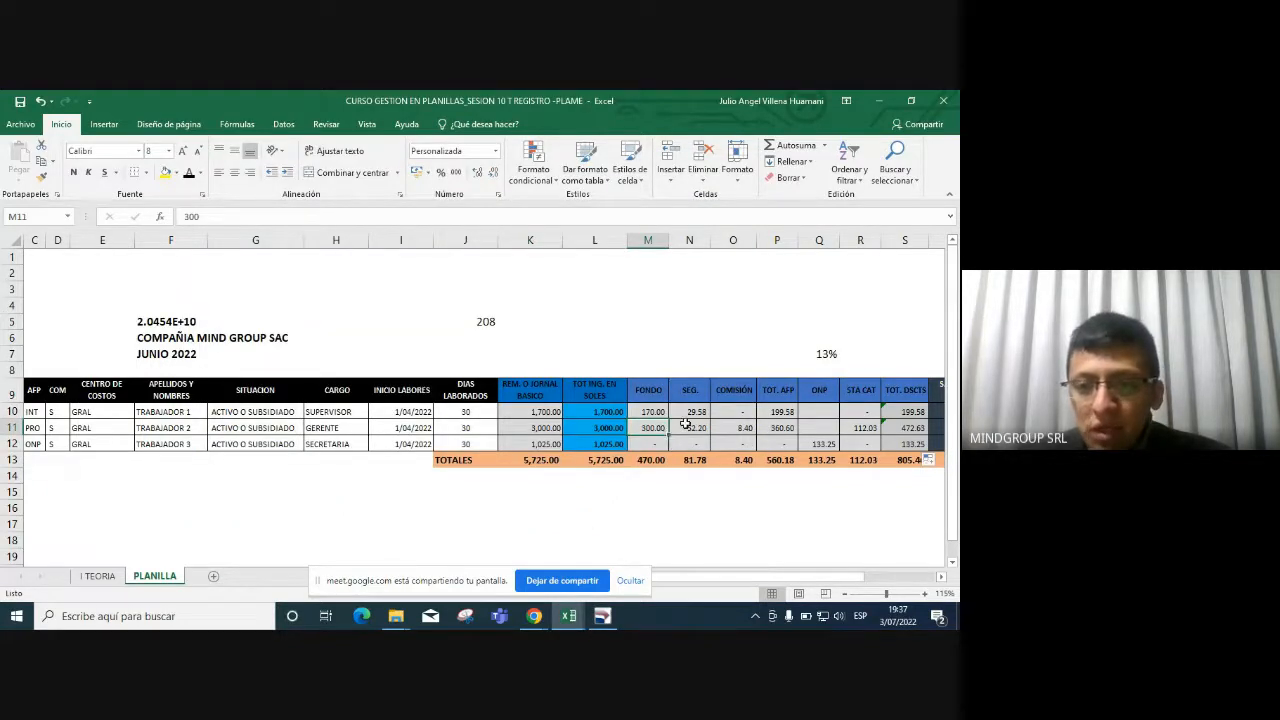
click(689, 427)
key(ctrl+c)
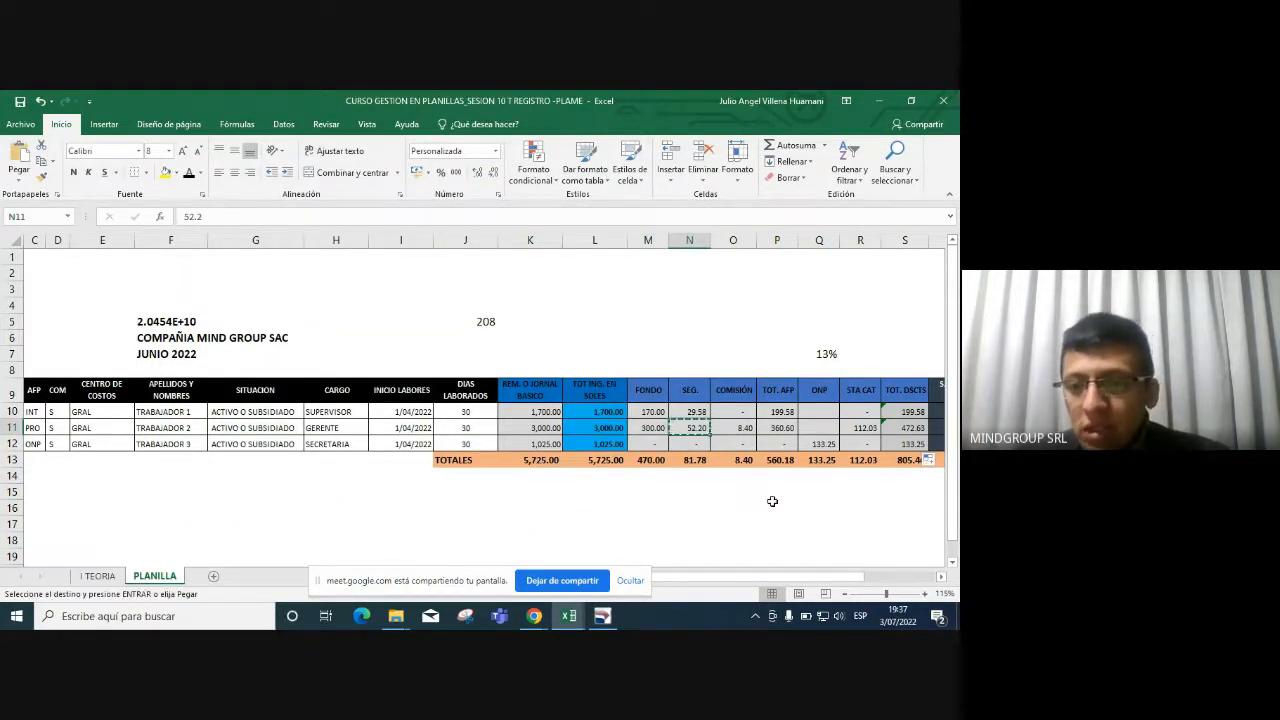
key(alt+Tab)
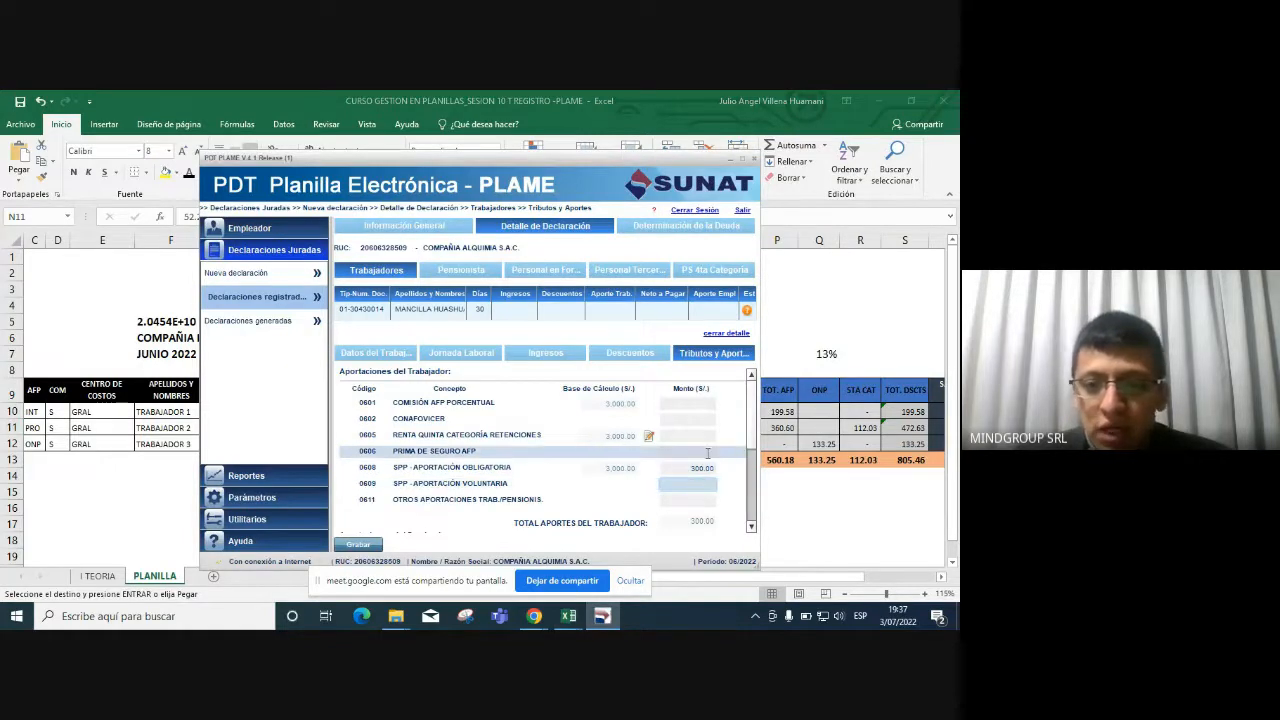
click(709, 452)
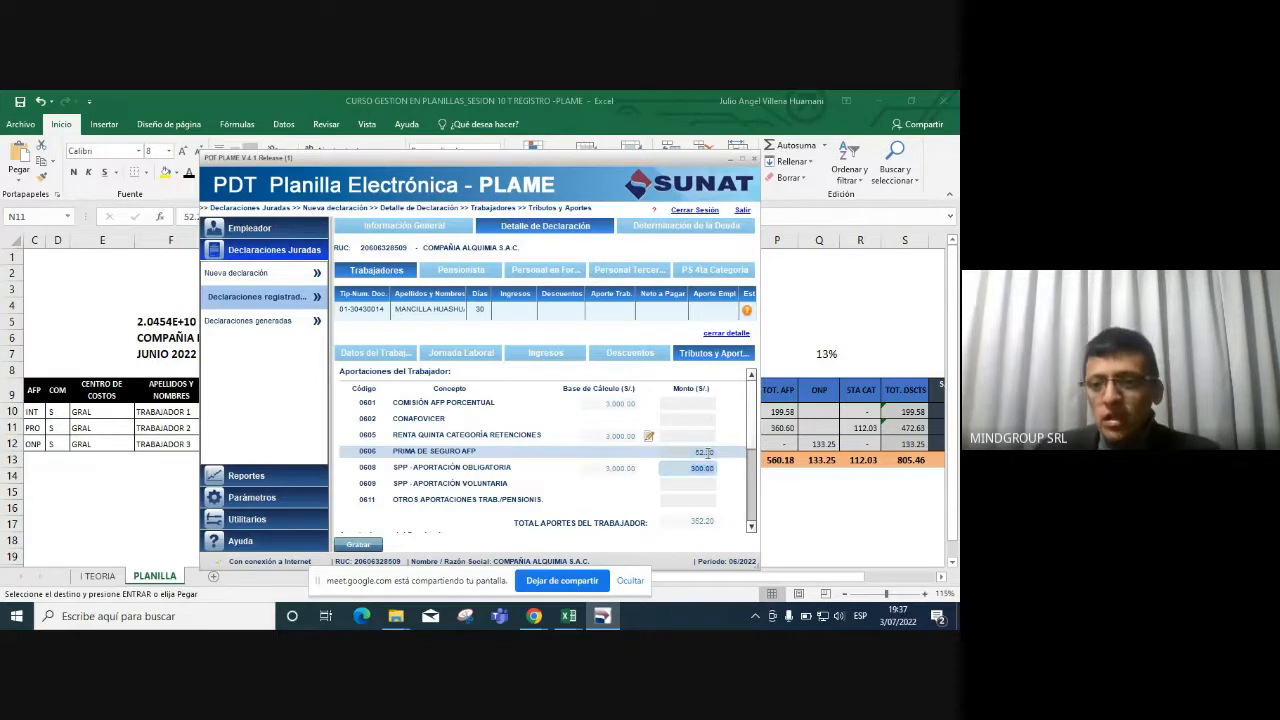
Enter 8.40 as the Comisión AFP porcentual amount (0601), checked against cell O11.
key(alt+Tab)
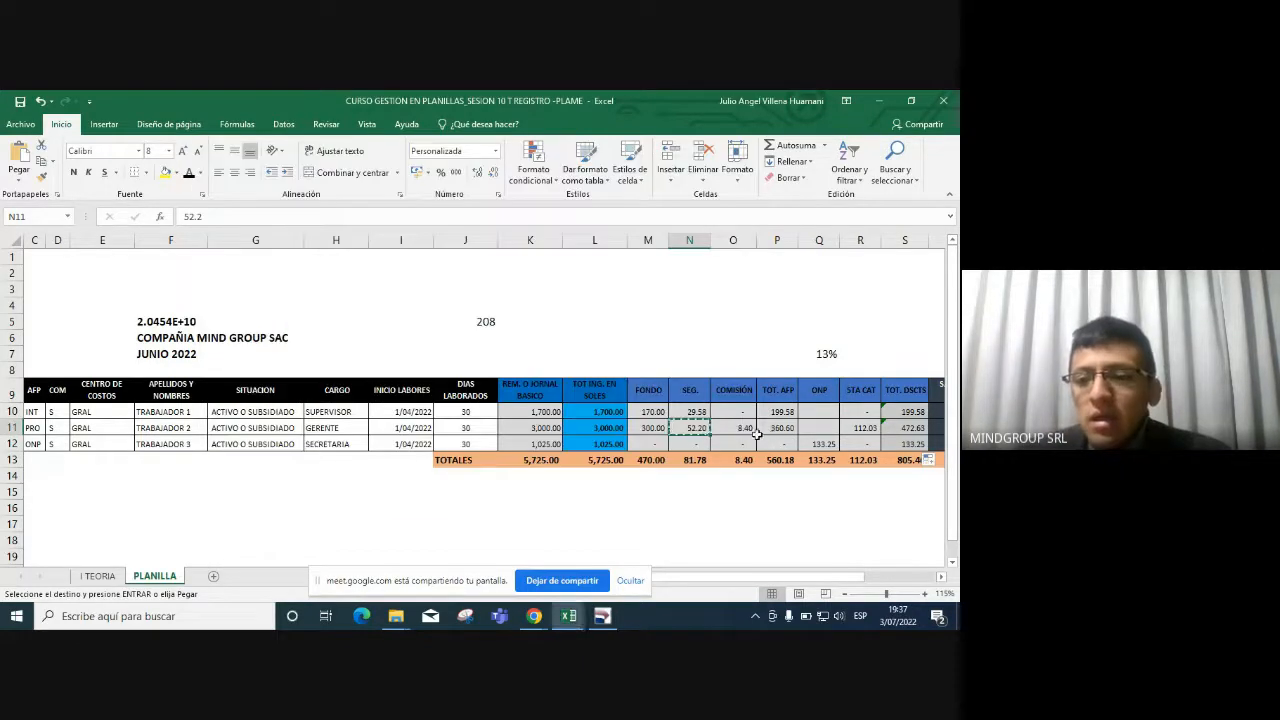
click(750, 431)
key(ctrl+c)
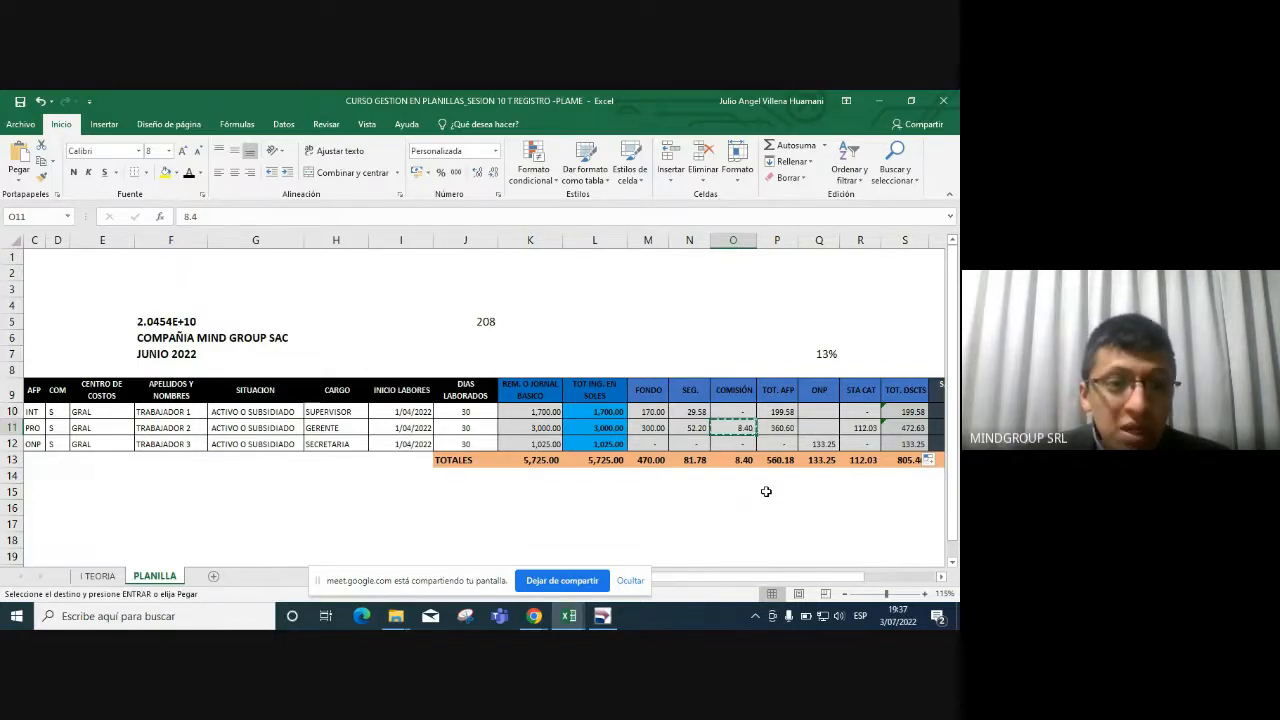
key(alt+Tab)
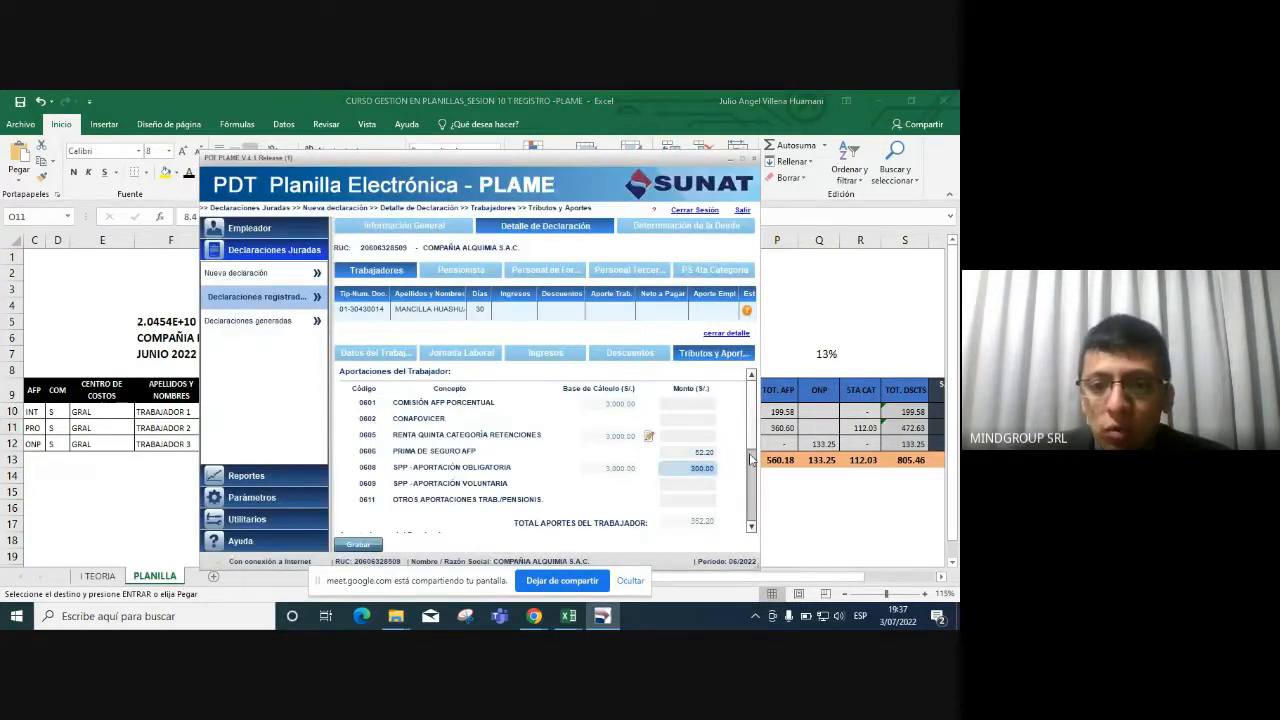
click(709, 404)
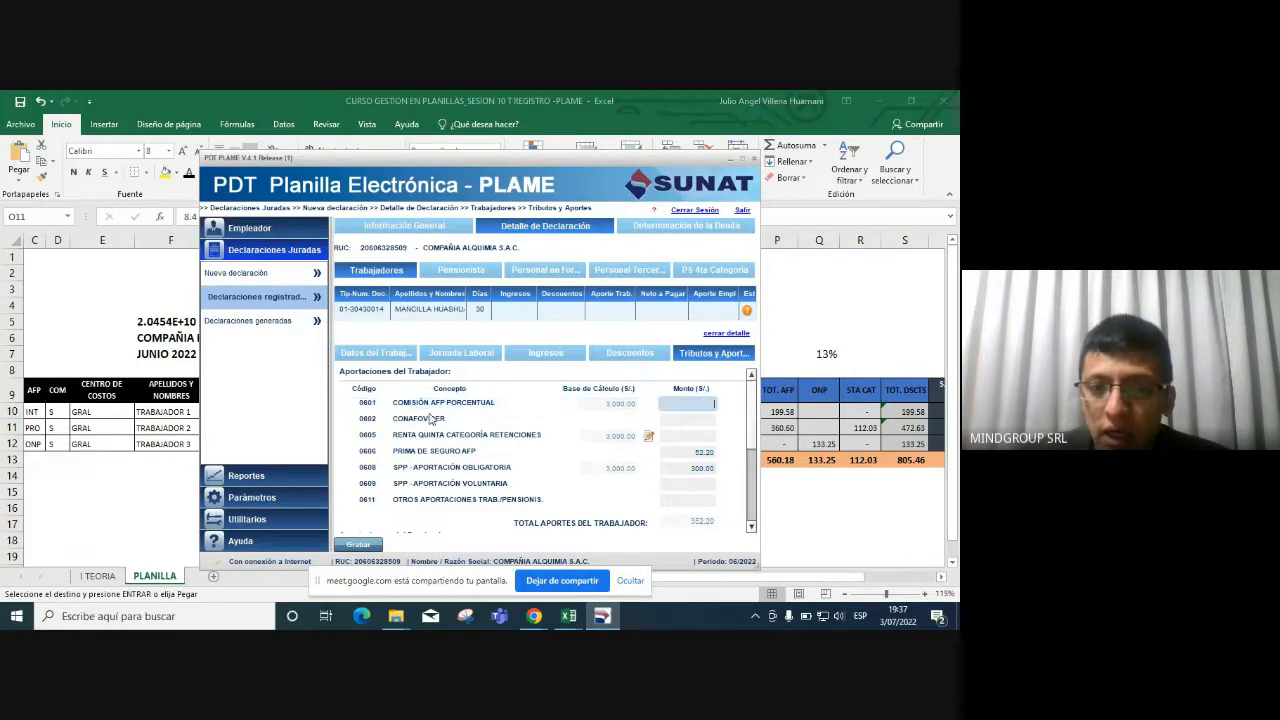
text(8.)
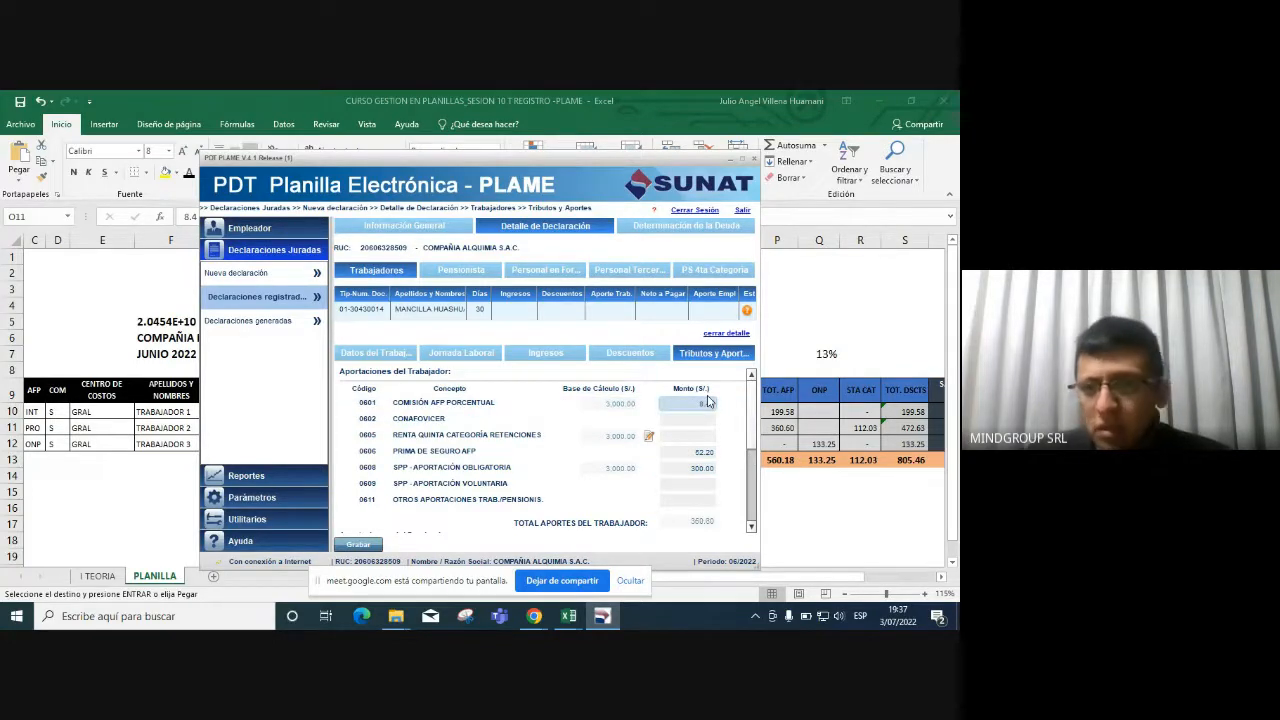
text(40)
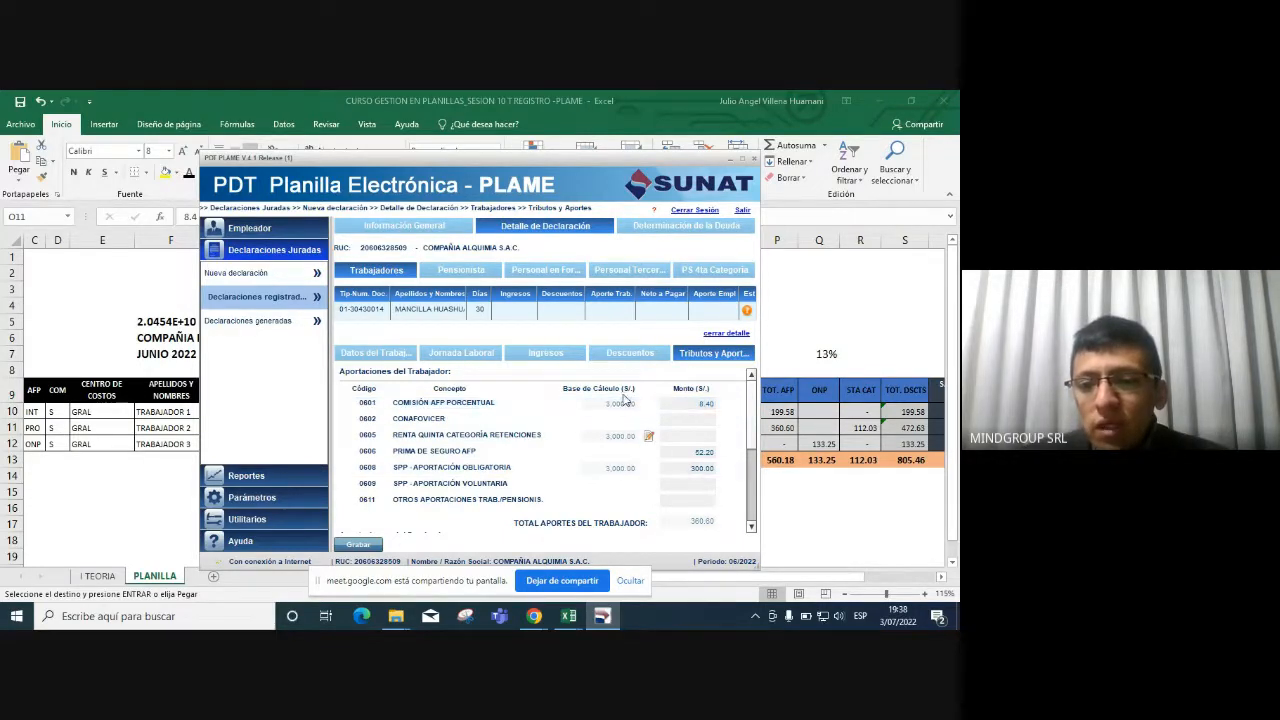
Check the 360.60 total and fifth-category value in P11 and R11, then view the 208 working hours.
key(alt+Tab)
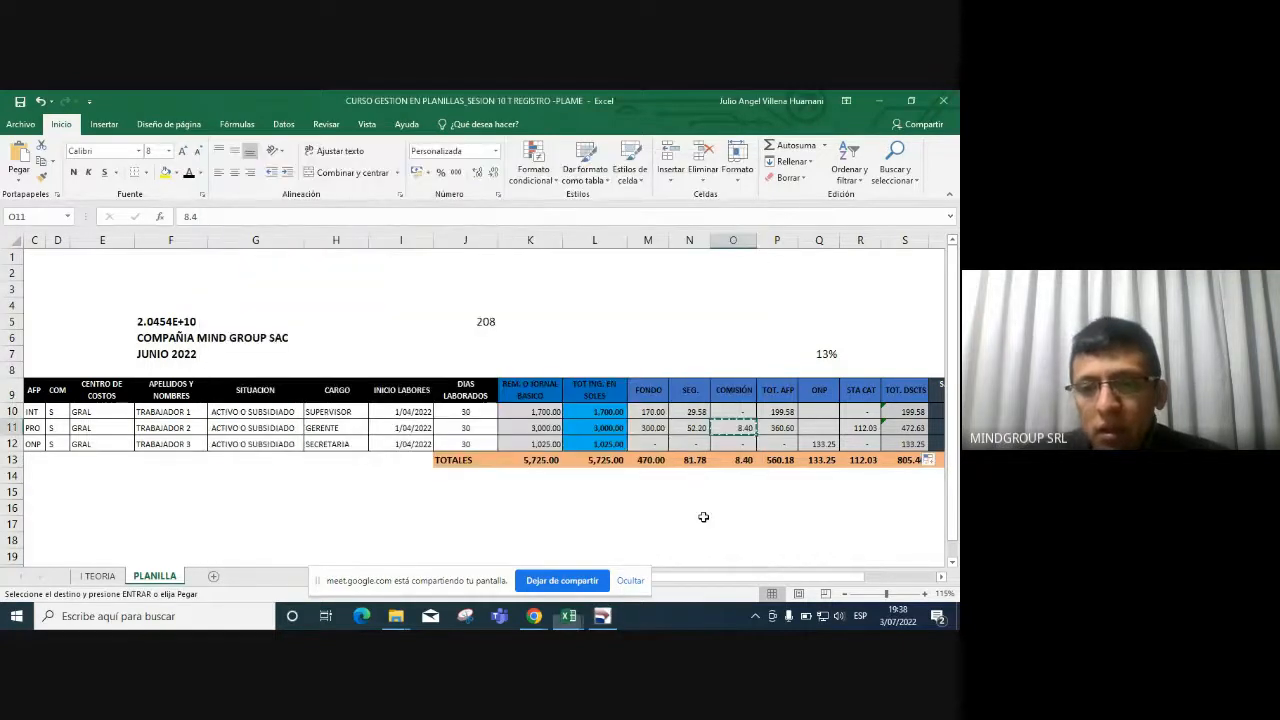
key(alt+Tab)
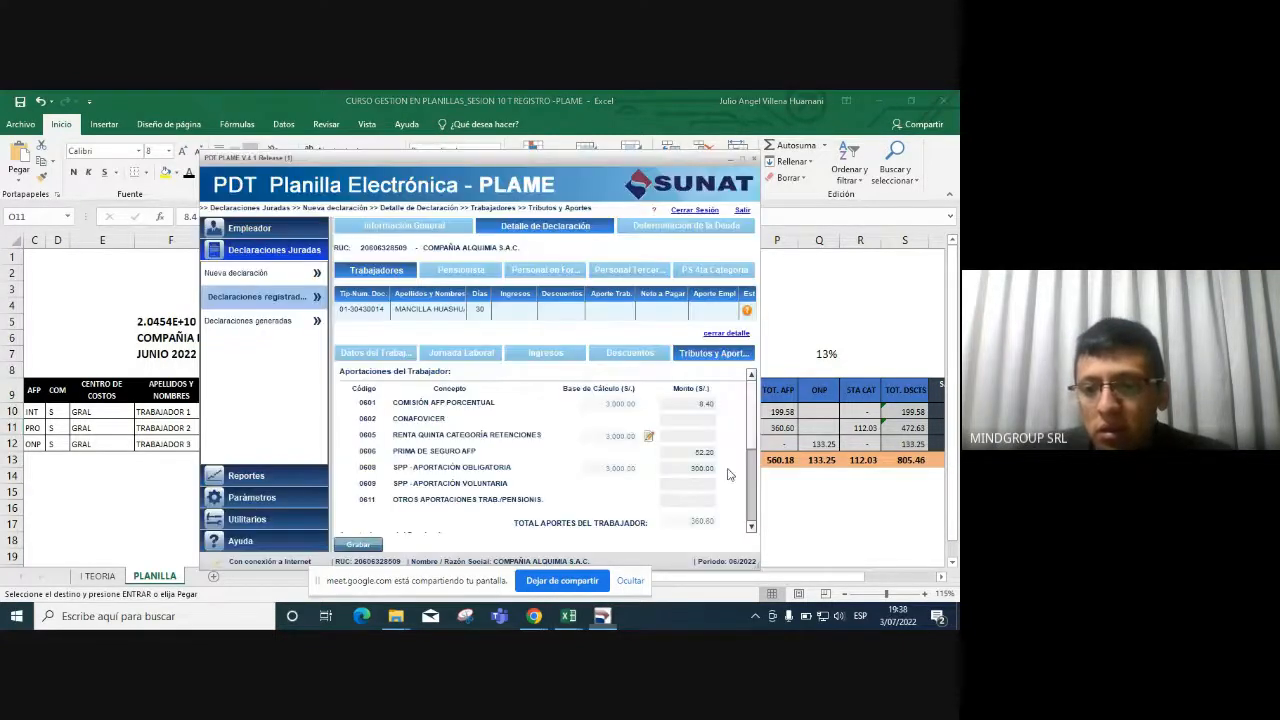
key(alt+Tab)
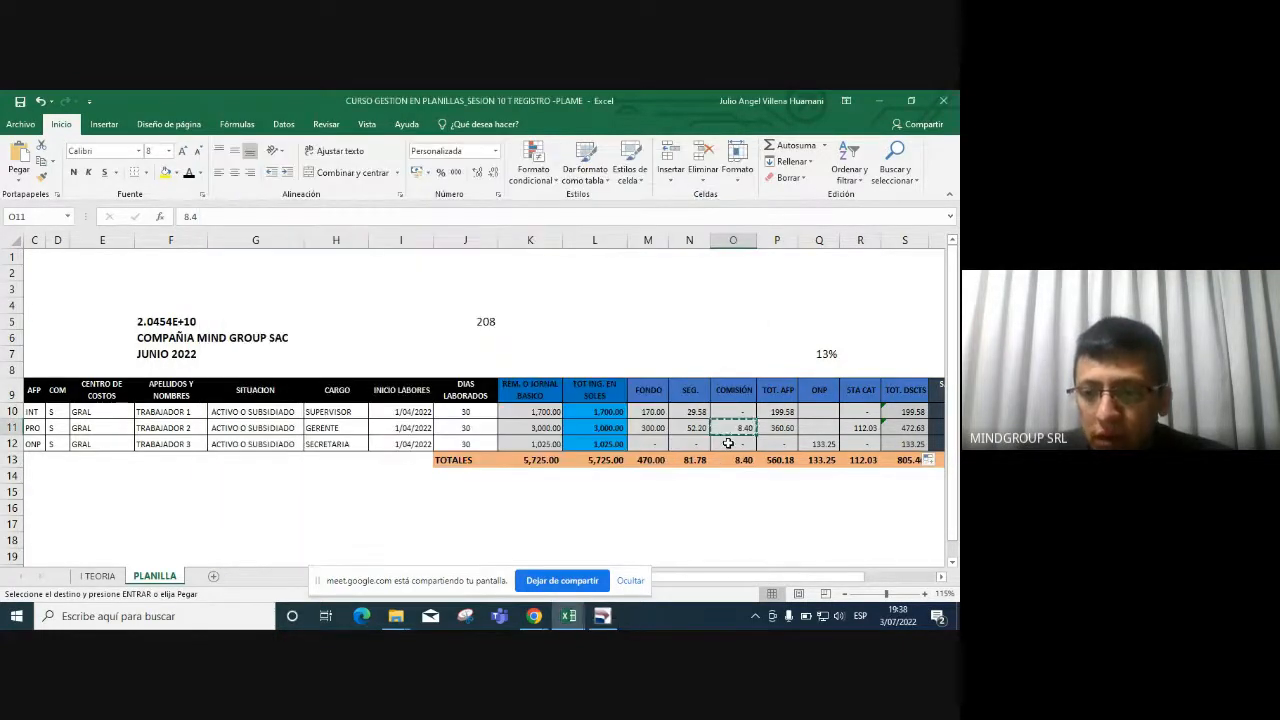
click(787, 432)
key(alt+Tab)
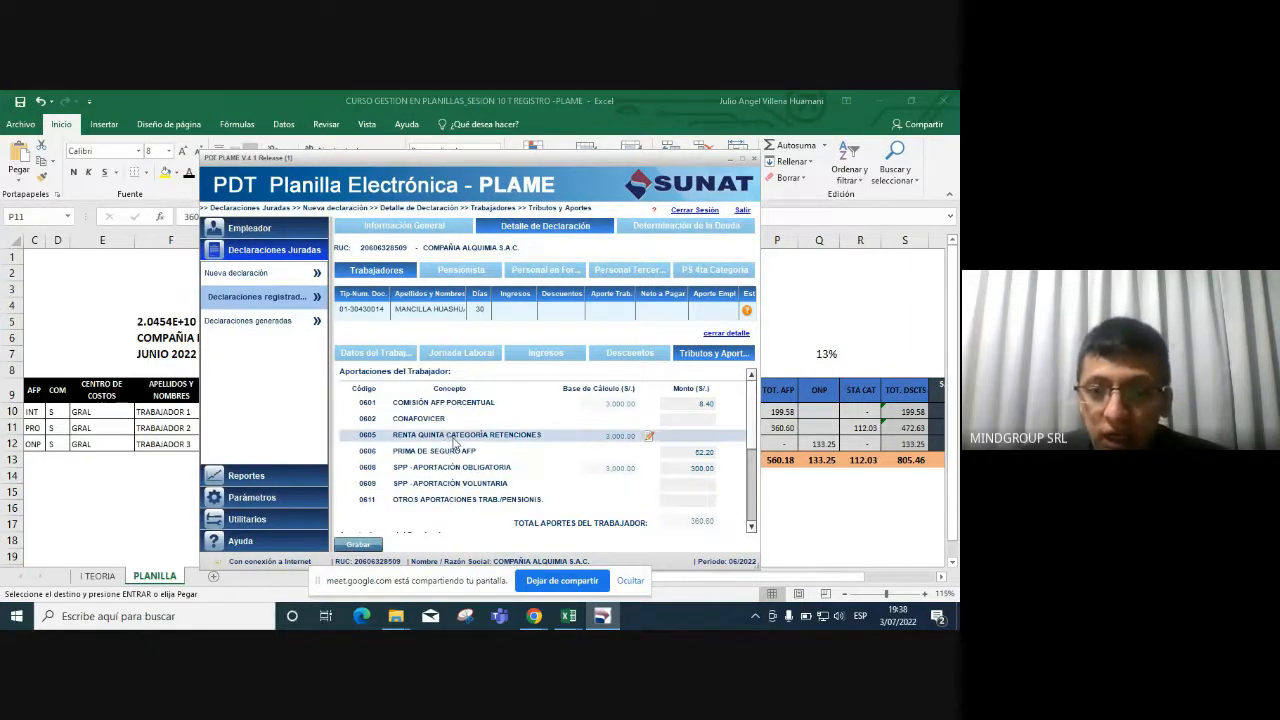
click(689, 430)
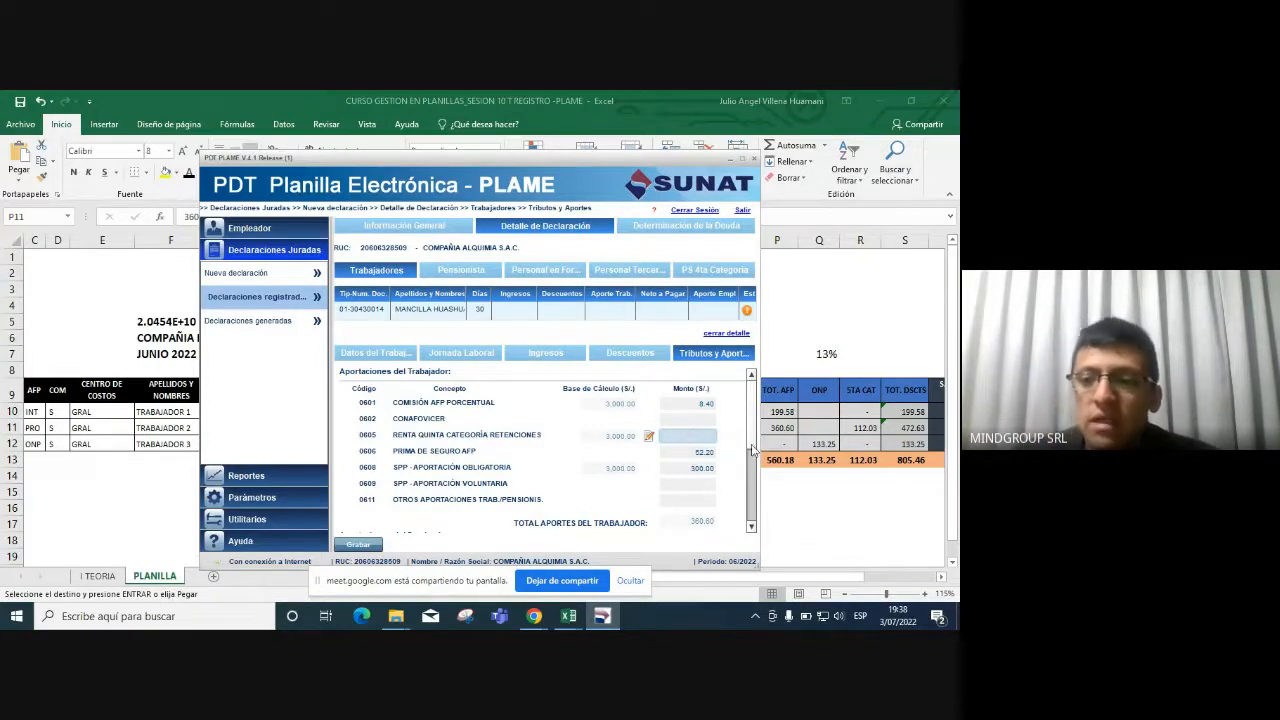
click(870, 427)
click(870, 427)
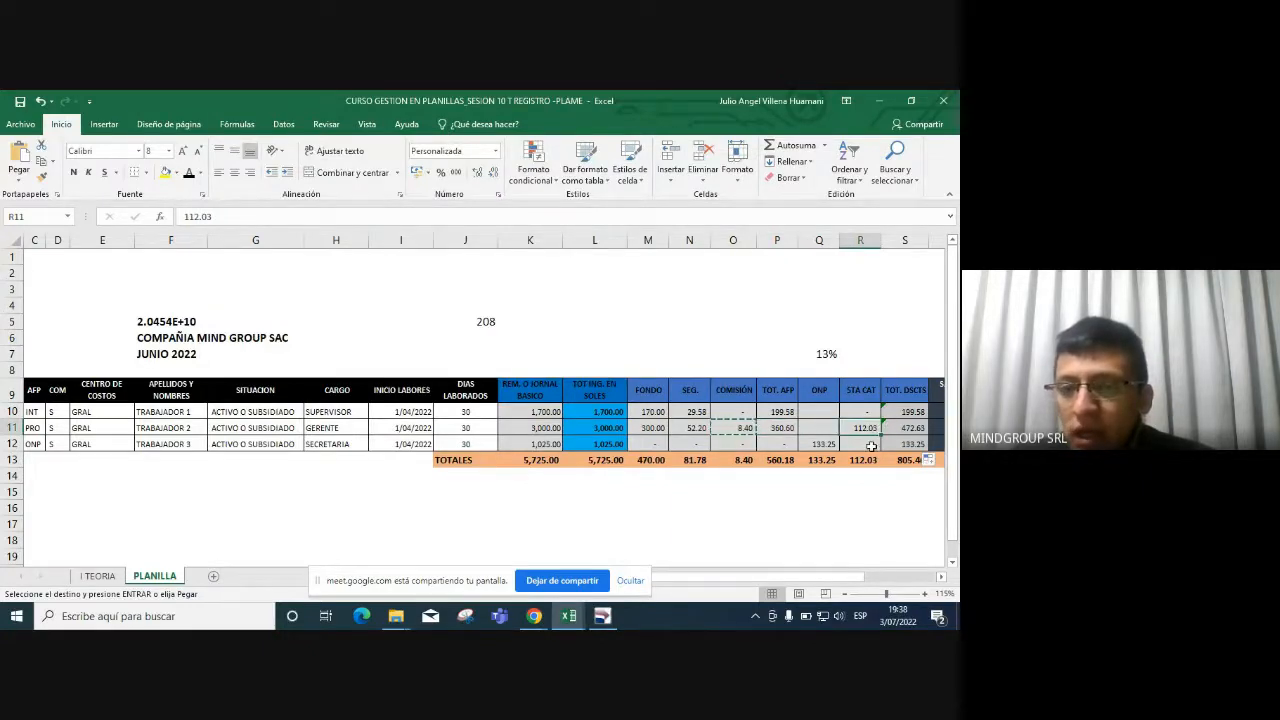
key(alt+Tab)
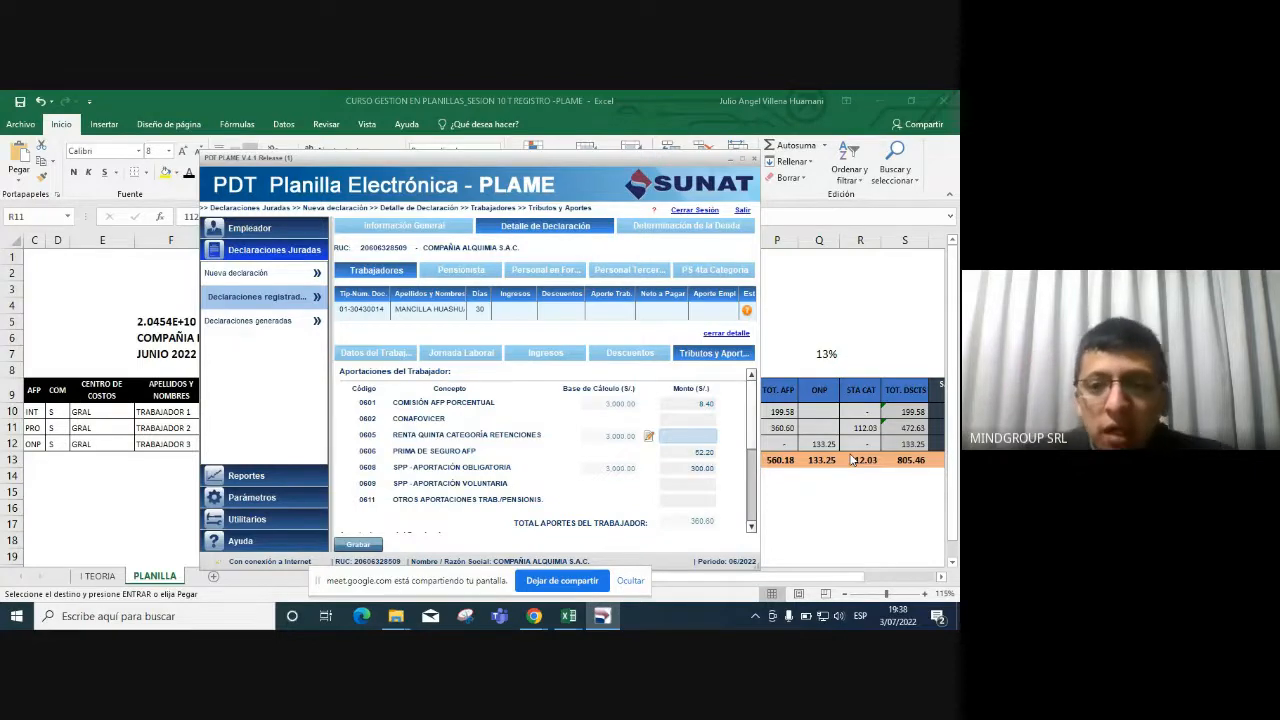
click(463, 353)
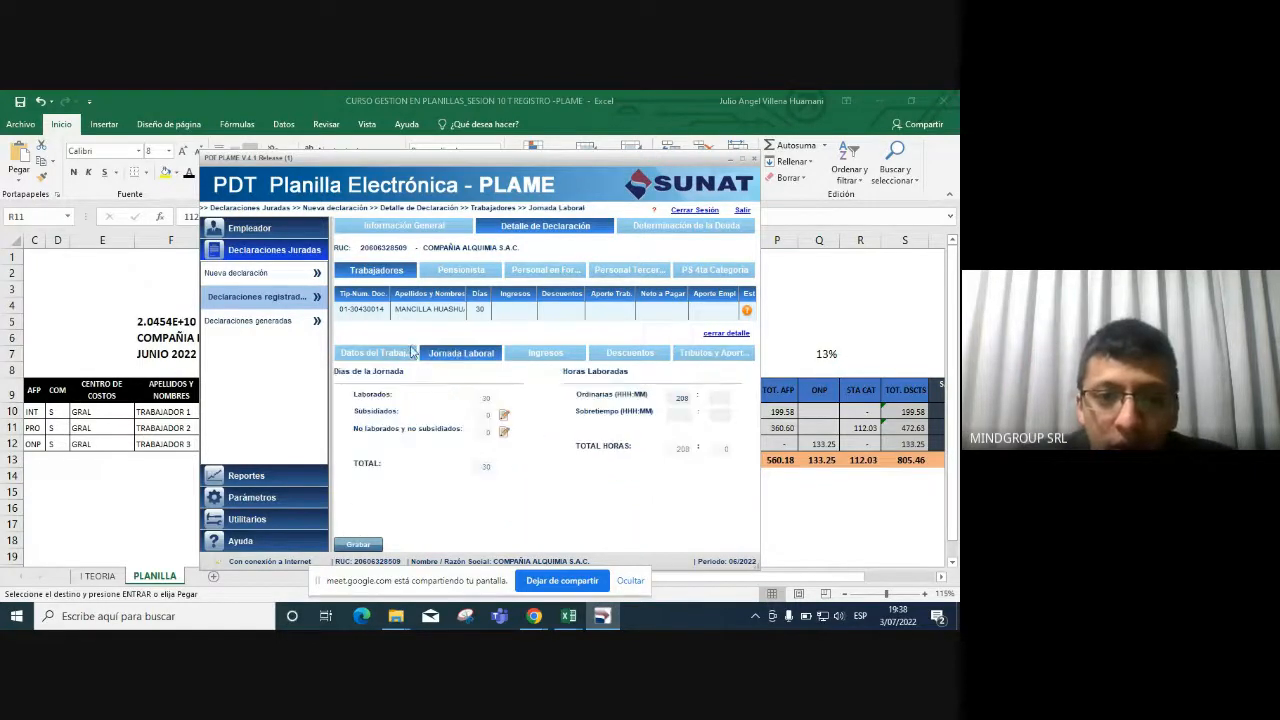
Open the worker's empty Otras rentas de quinta categoría window from row 0605.
click(411, 353)
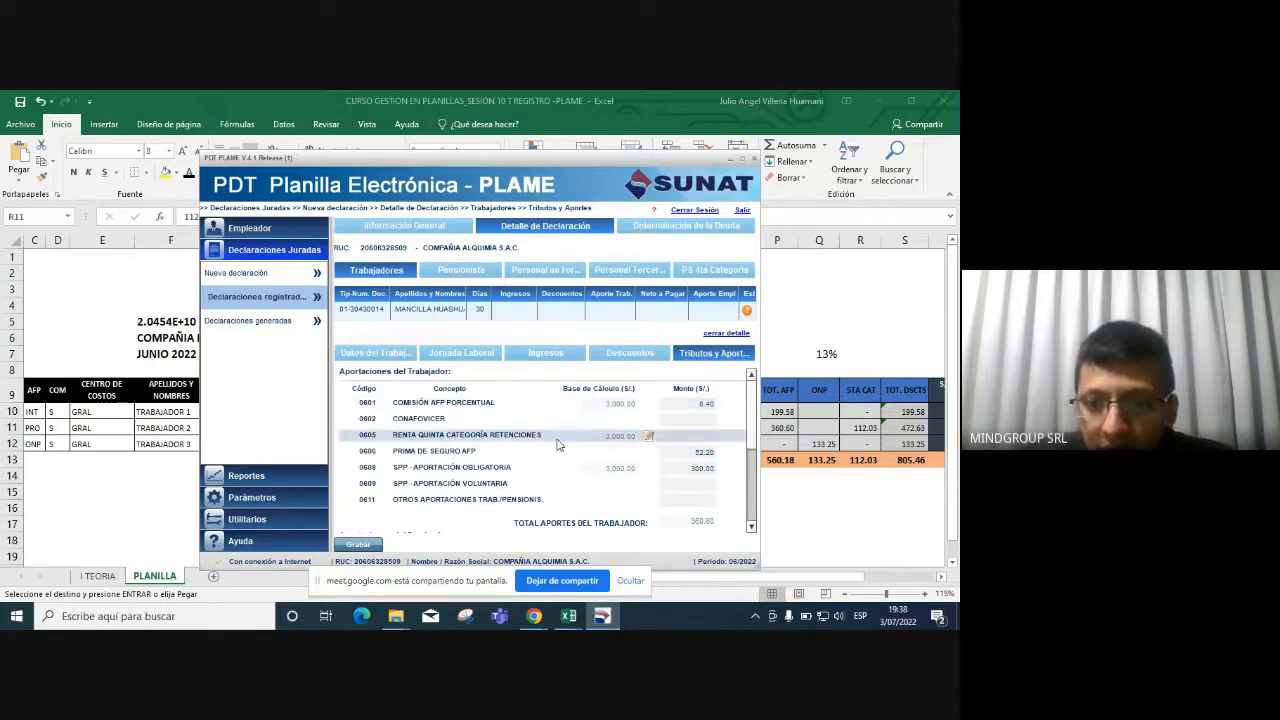
click(648, 437)
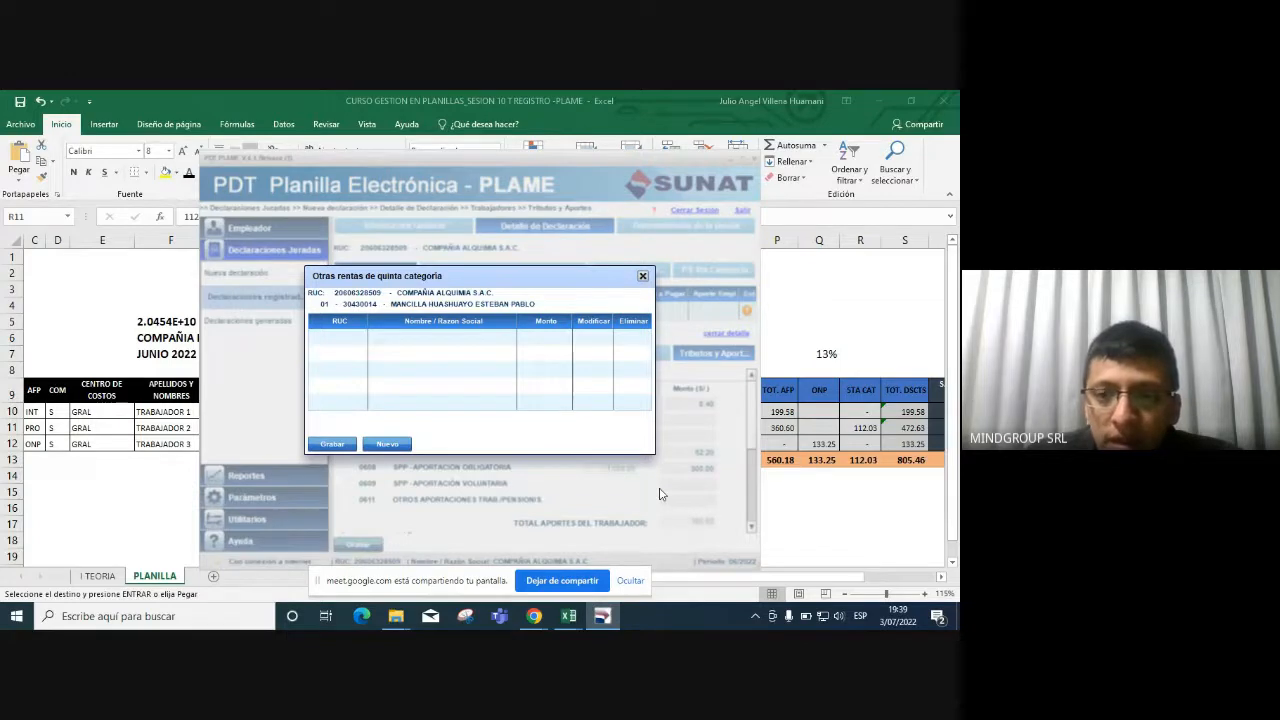
Close Otras rentas, check the 0605 retention amount field, and reopen the quinta categoría records.
click(643, 276)
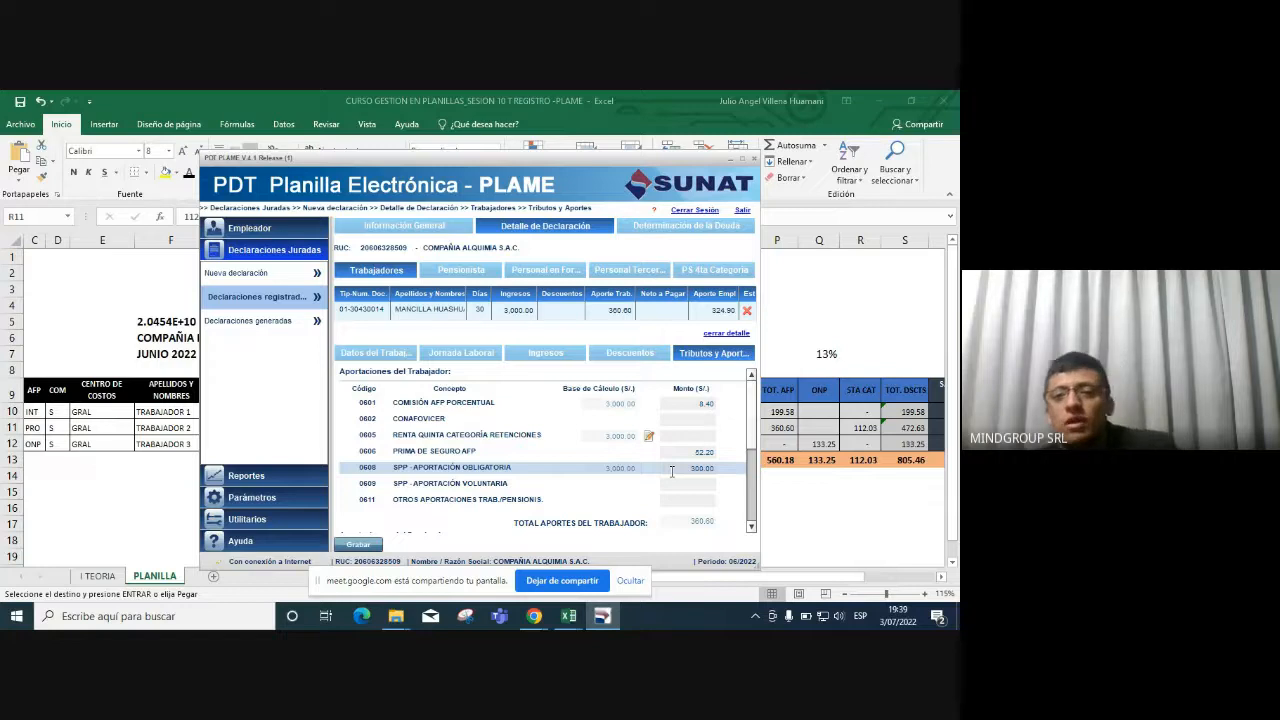
click(687, 435)
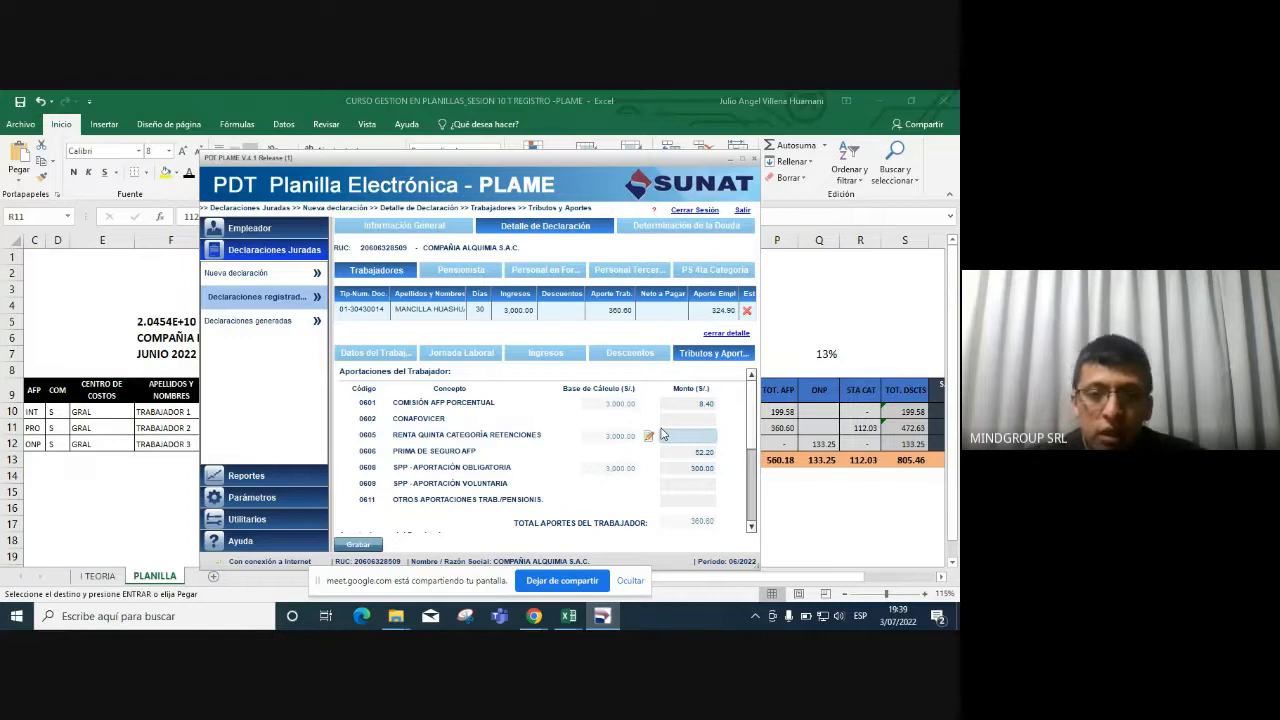
click(661, 434)
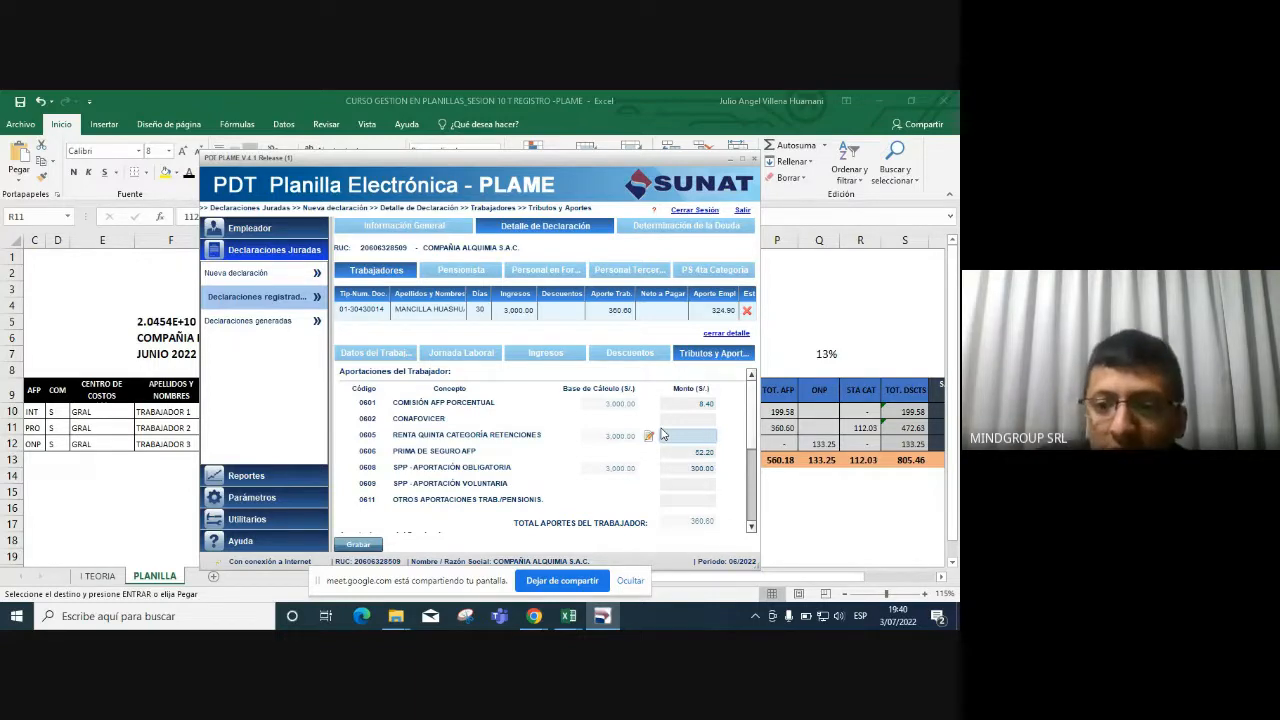
click(649, 437)
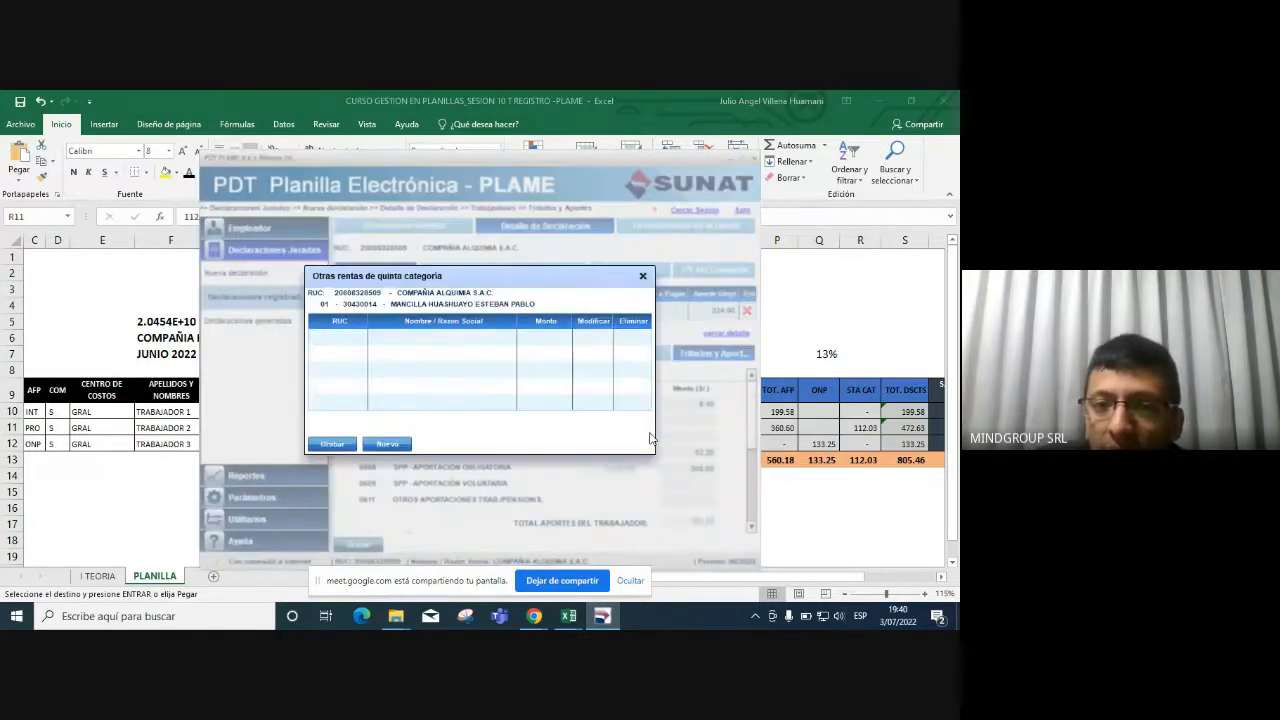
Add an other-income row for GYR MAQUINAS with its RUC and an amount of 1,025.00.
click(392, 441)
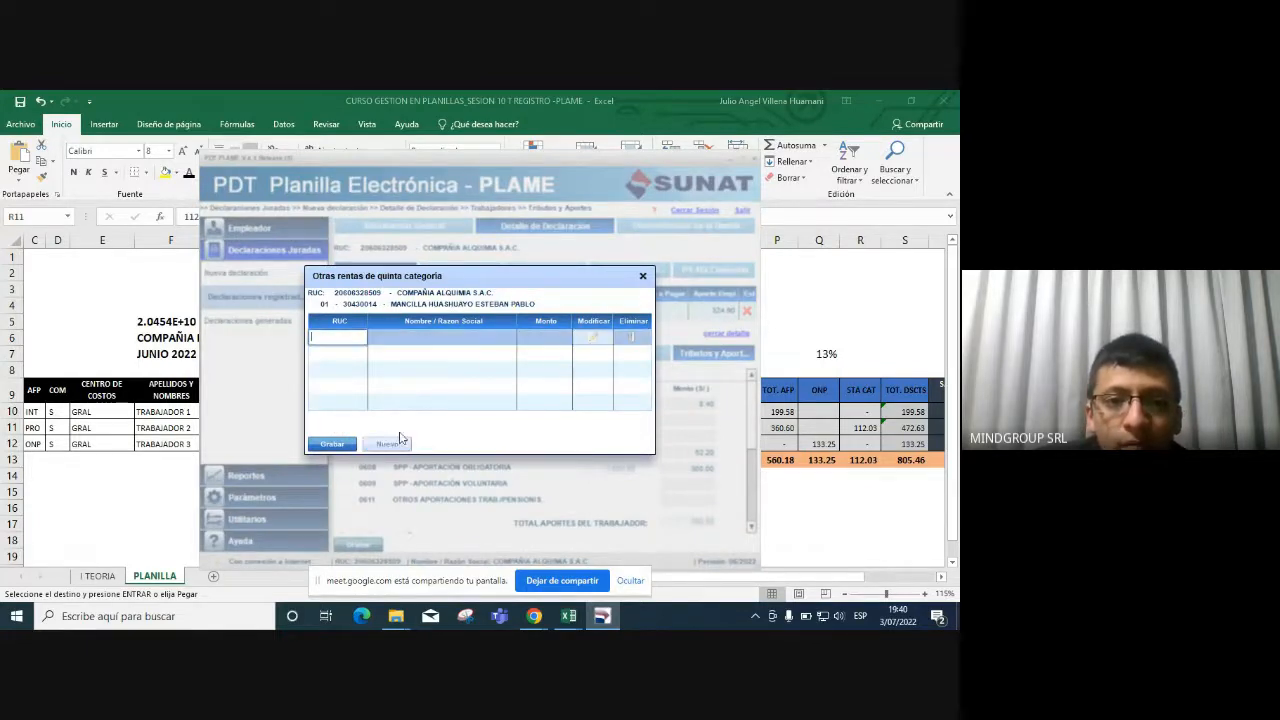
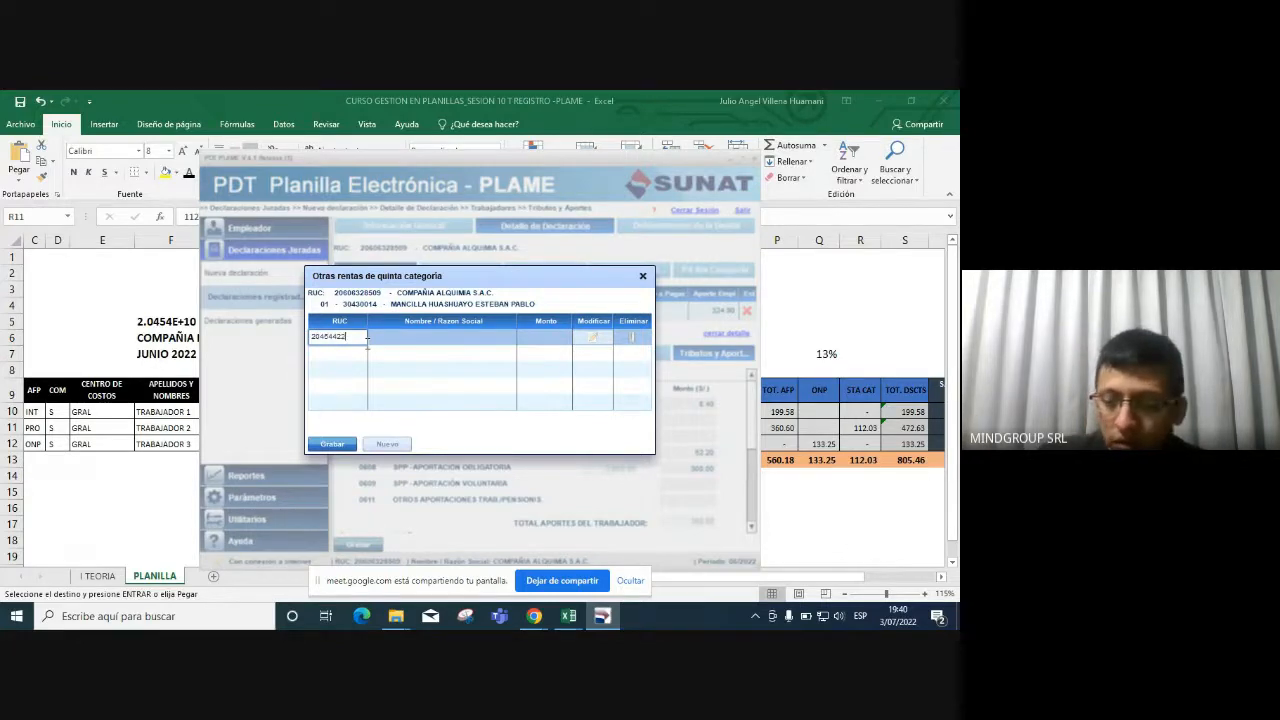
key(Tab)
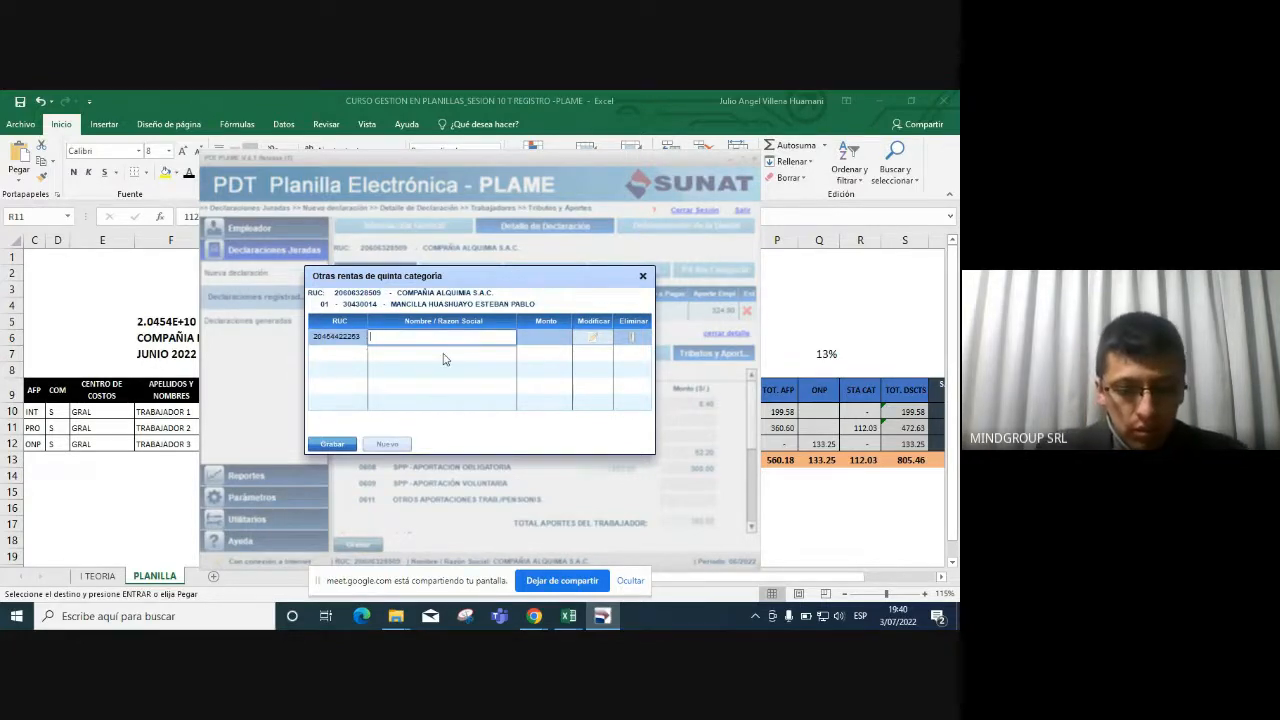
text(GYR MAQ)
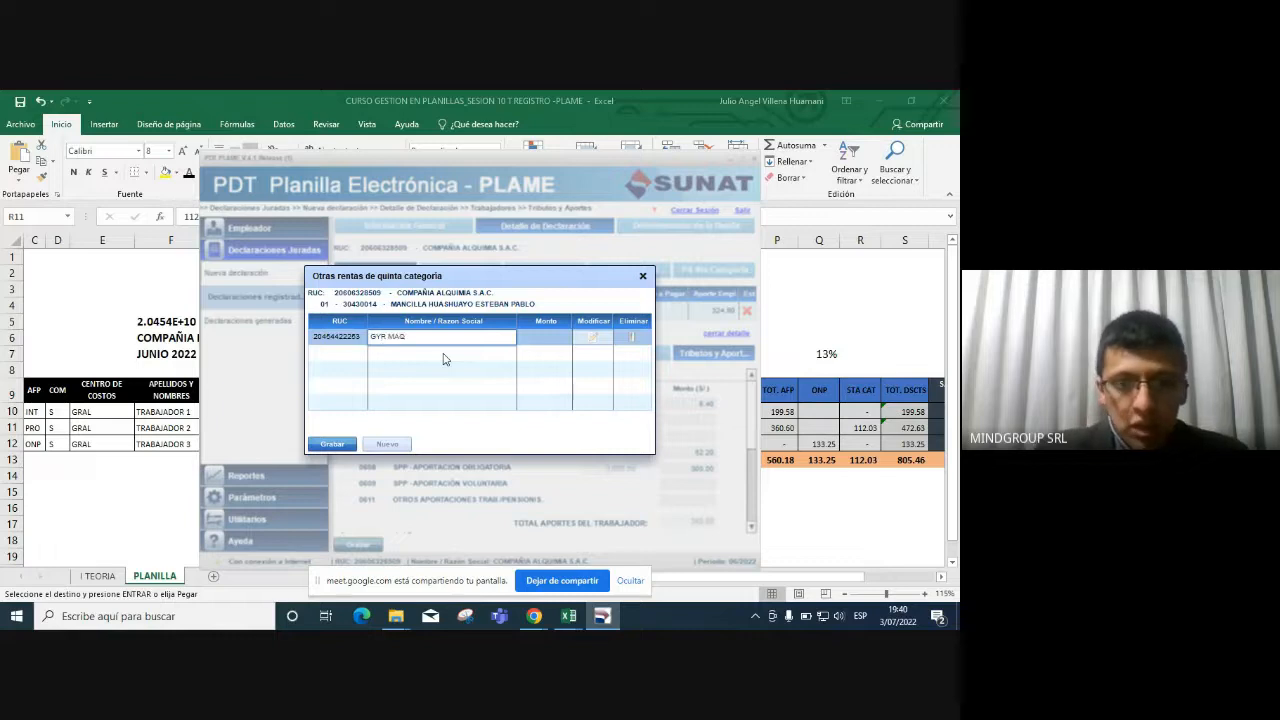
text(UINAS)
key(Tab)
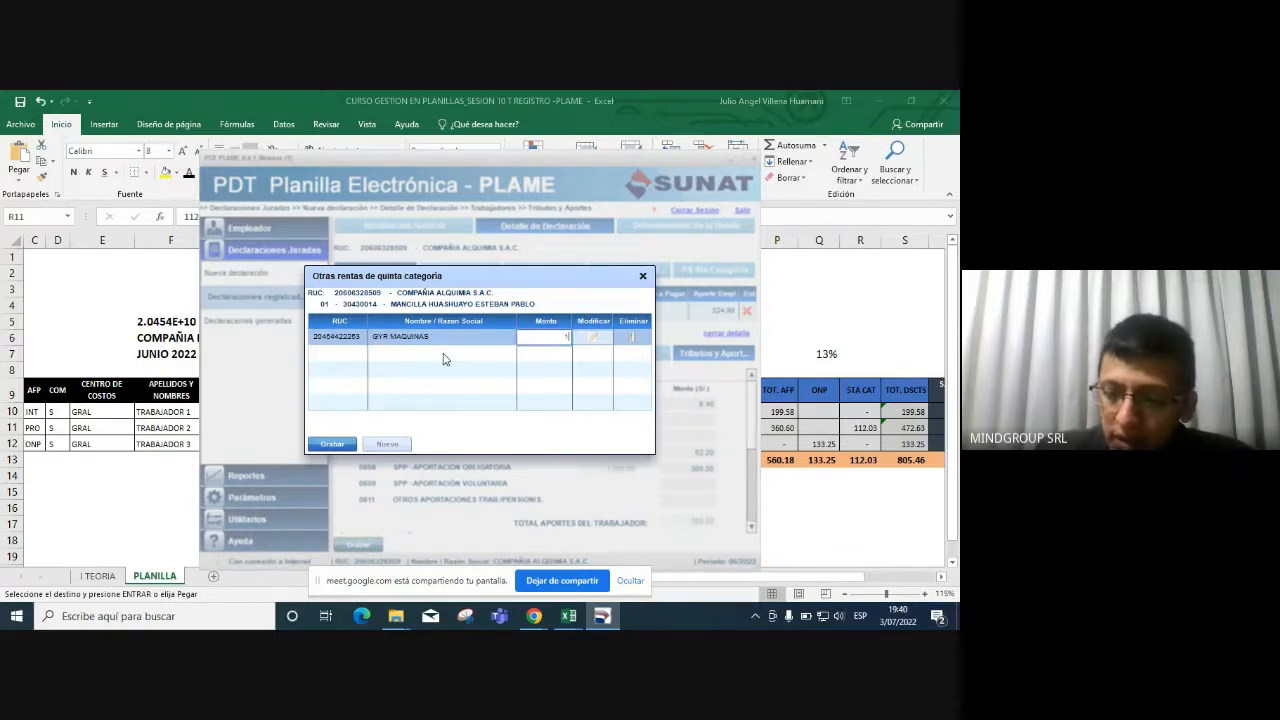
text(1025)
key(Return)
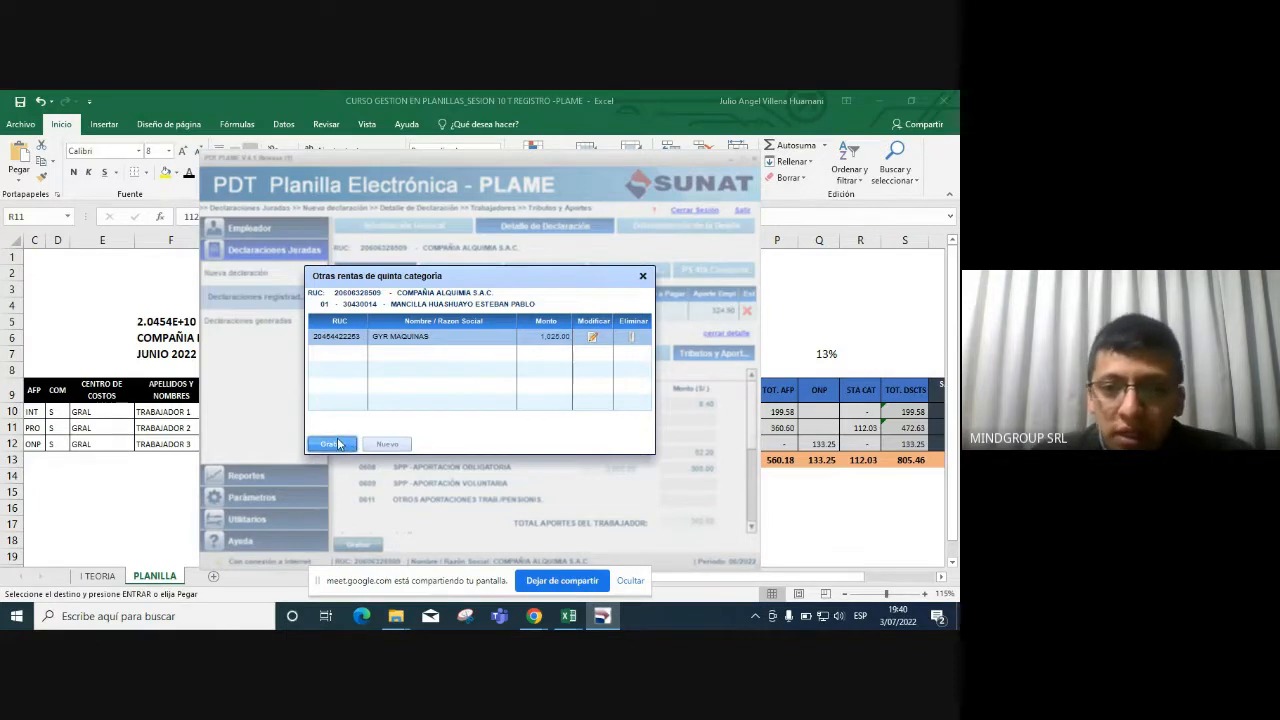
Save the GYR MAQUINAS income record, accept the confirmation, and move on to Personal Terceros.
click(337, 443)
click(483, 380)
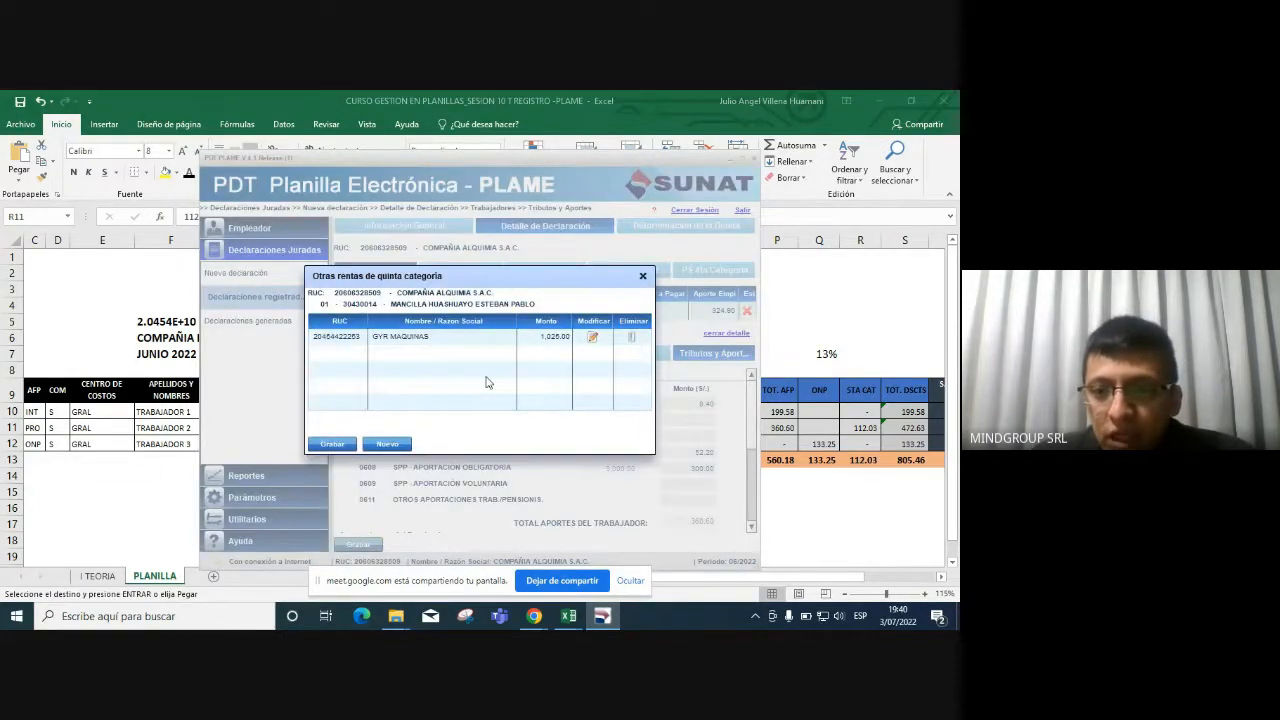
click(643, 276)
click(645, 272)
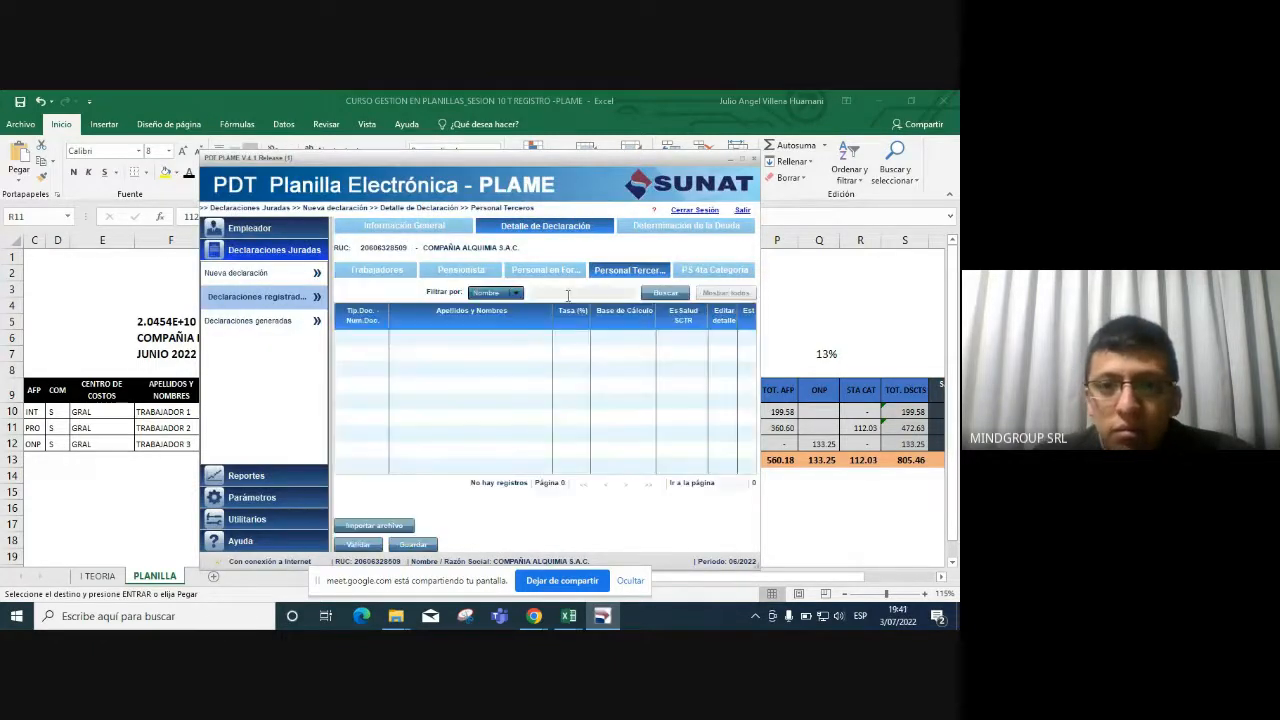
Open the flagged worker's record and set the SCTR rate to 1.83.
click(376, 270)
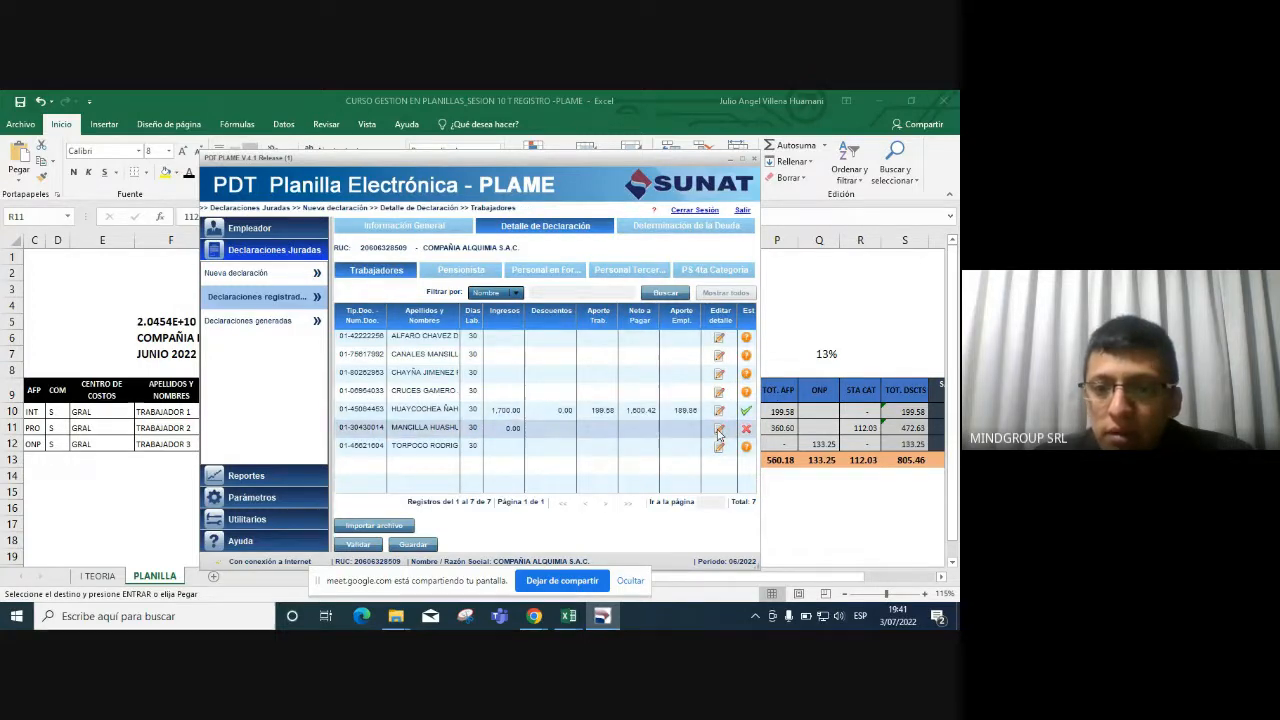
click(718, 431)
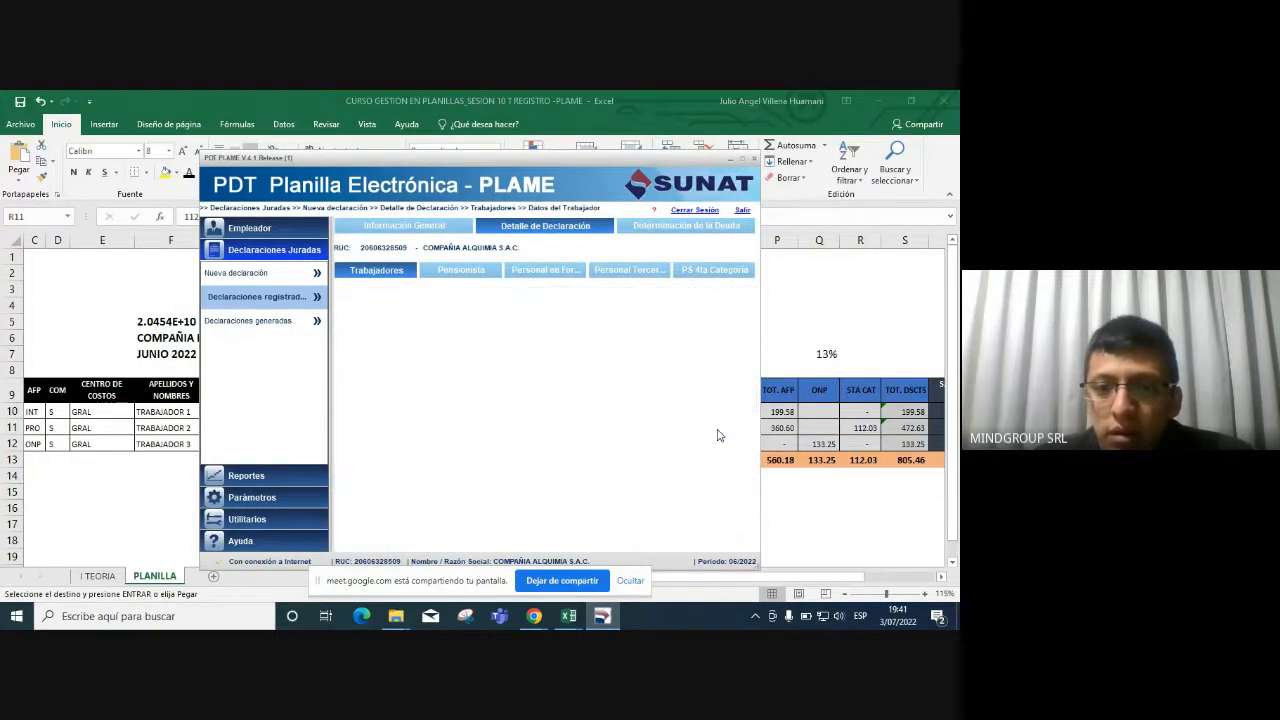
click(468, 353)
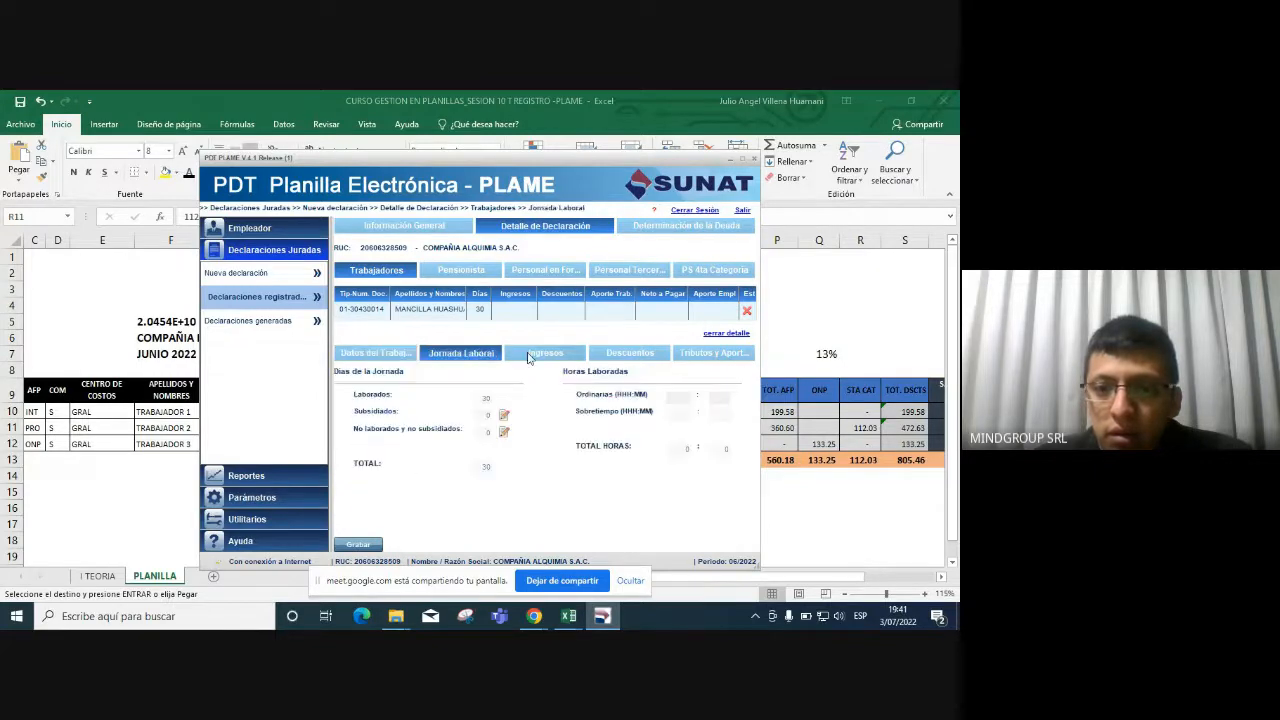
click(545, 353)
click(450, 353)
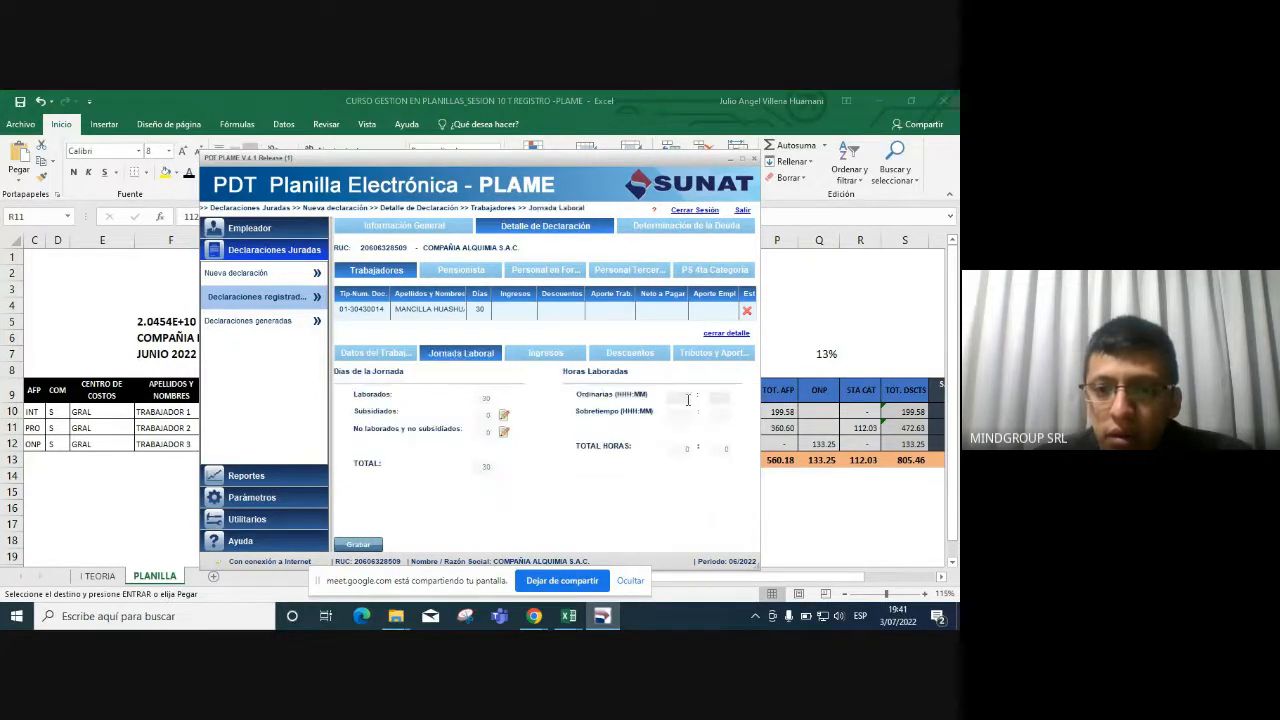
click(372, 353)
click(627, 431)
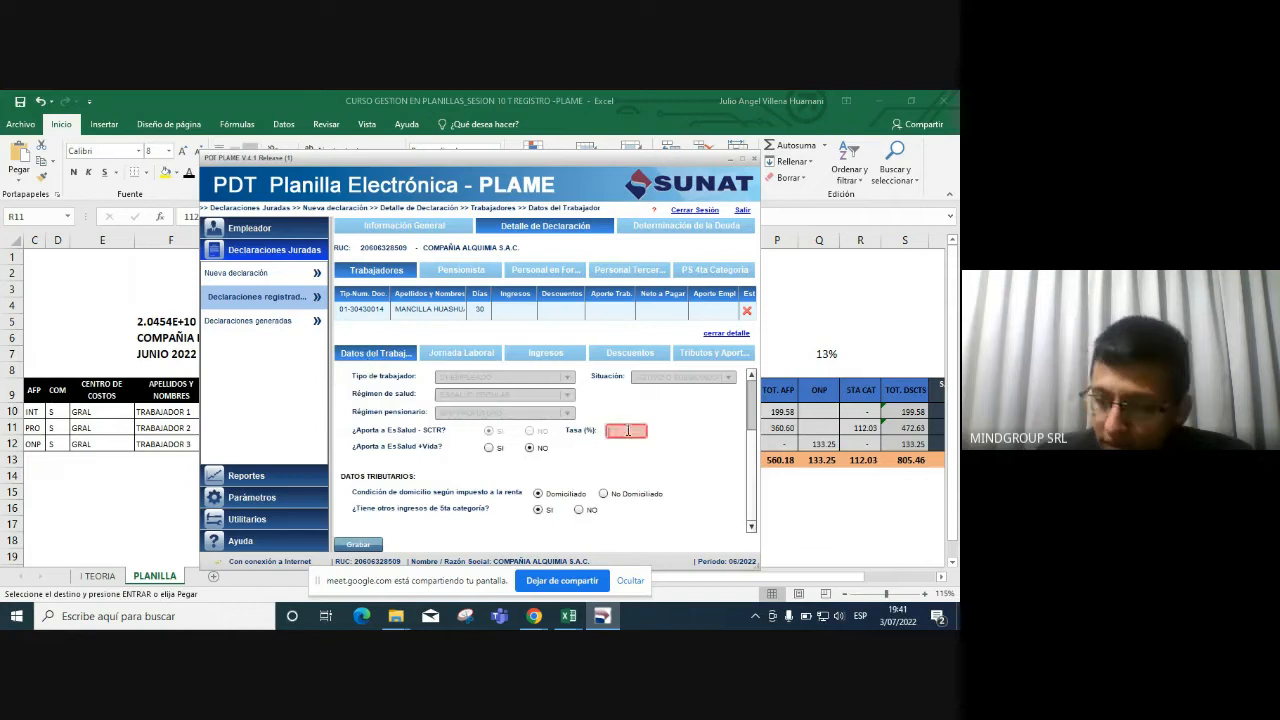
text(1.83)
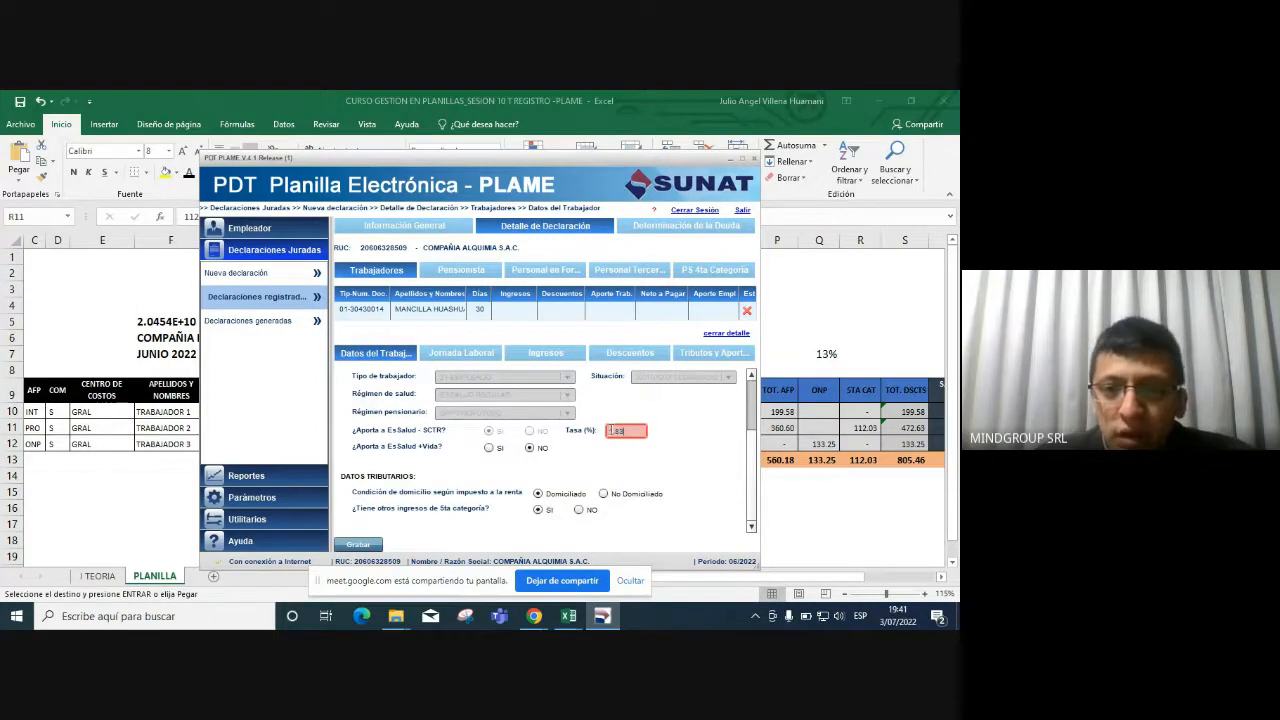
click(606, 403)
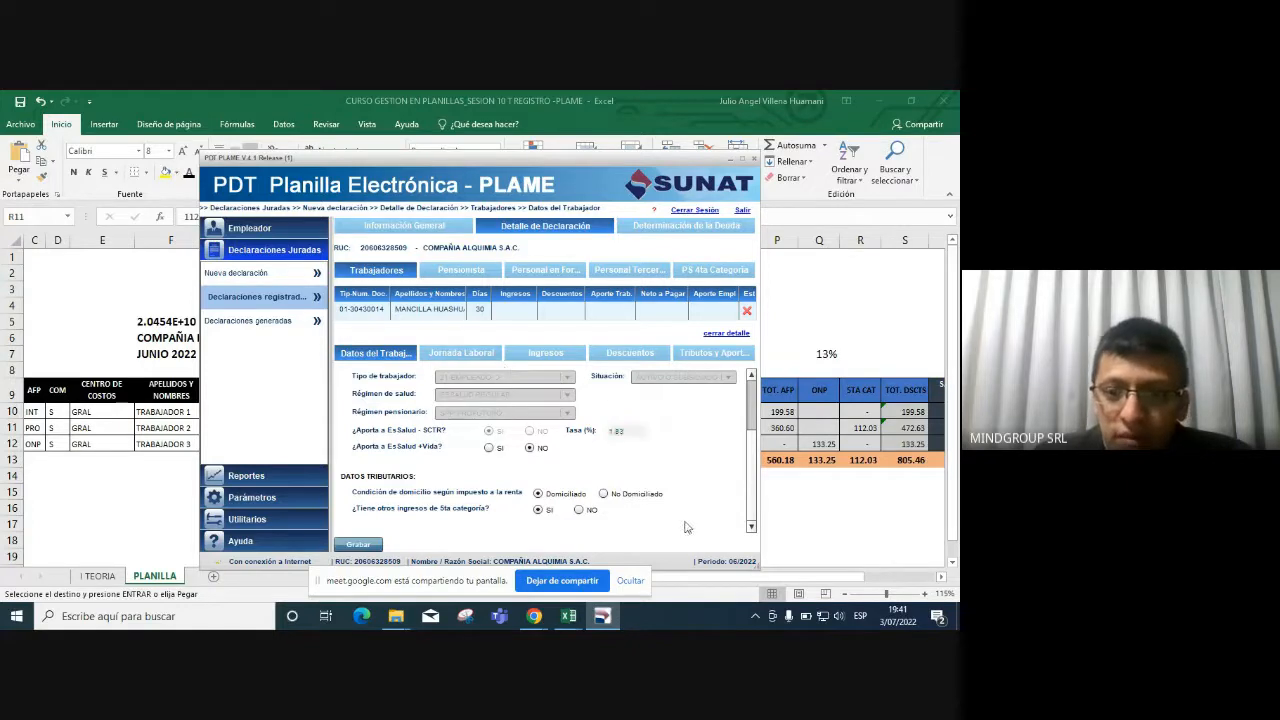
Fill in the ordinary hours worked and 3,000 basic pay for concept 0121.
click(464, 356)
click(675, 398)
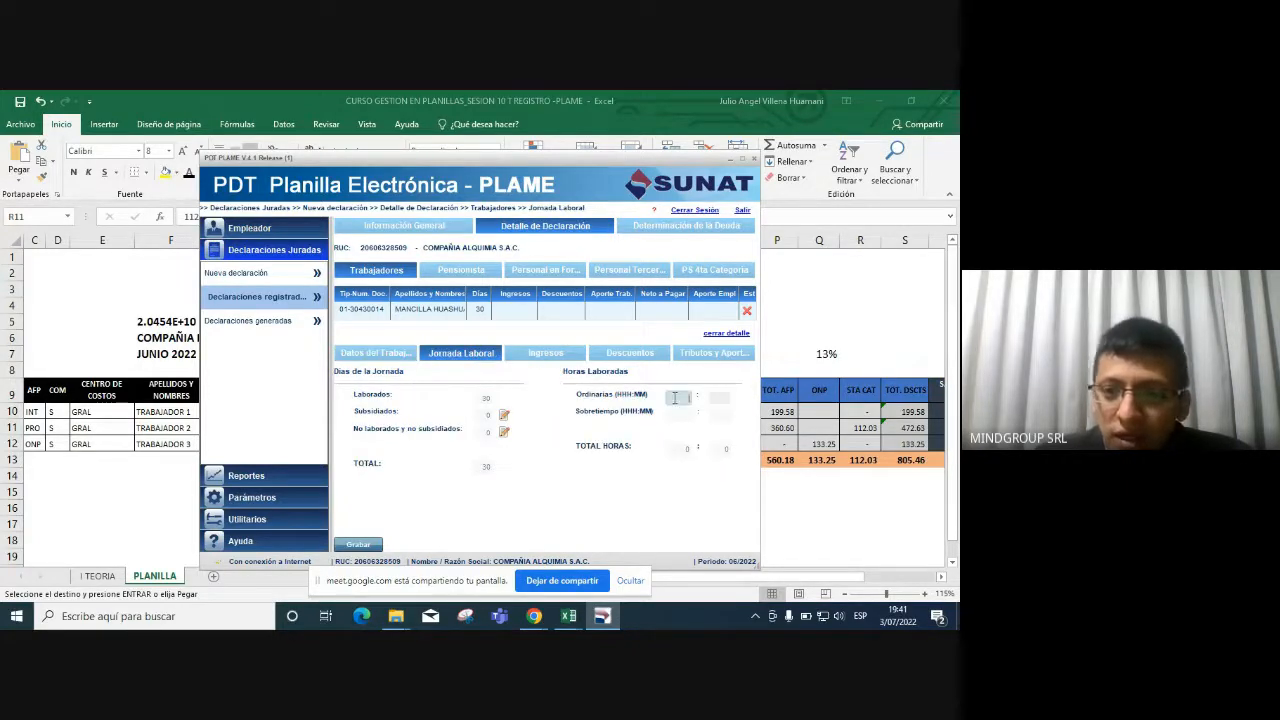
text(208)
click(540, 355)
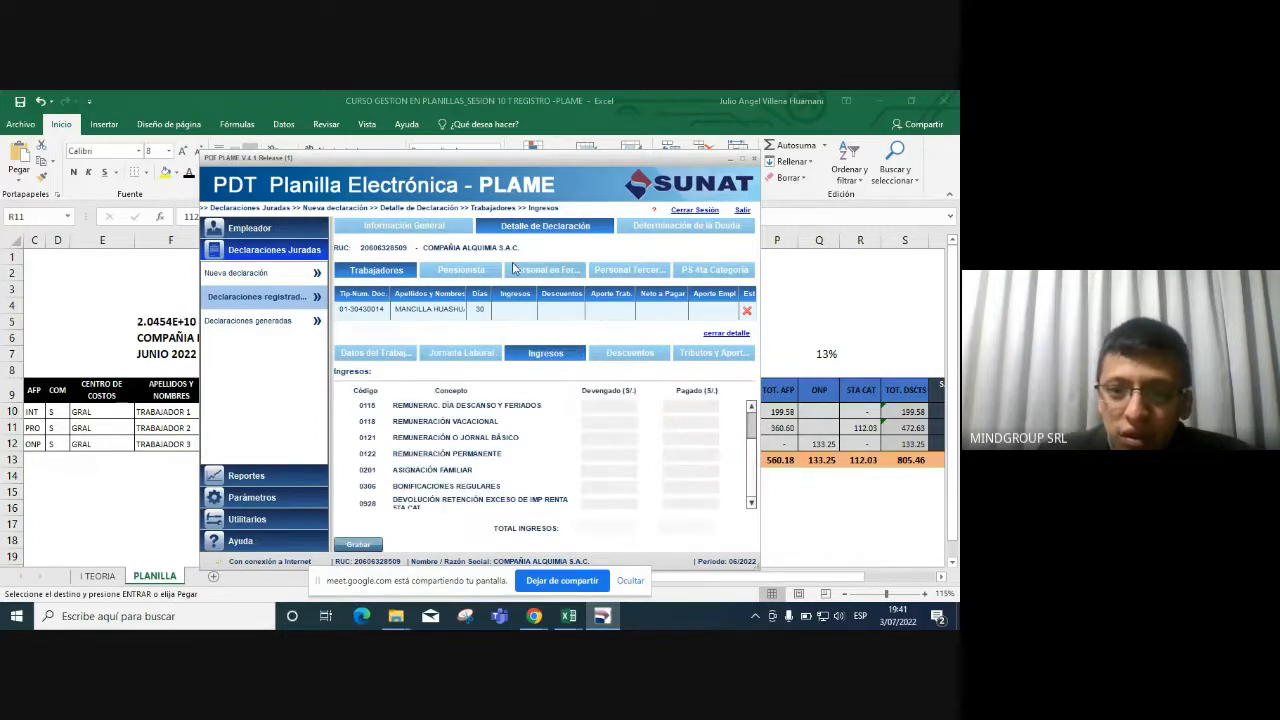
click(618, 440)
text(3000)
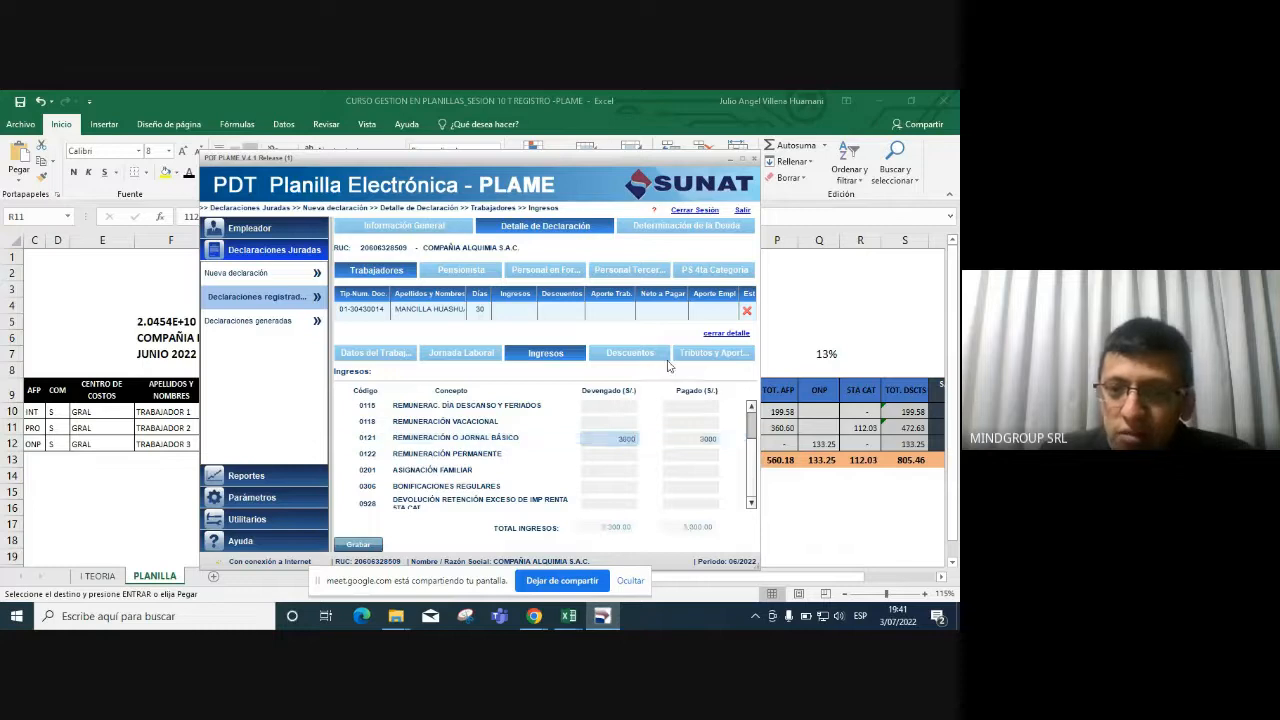
click(628, 353)
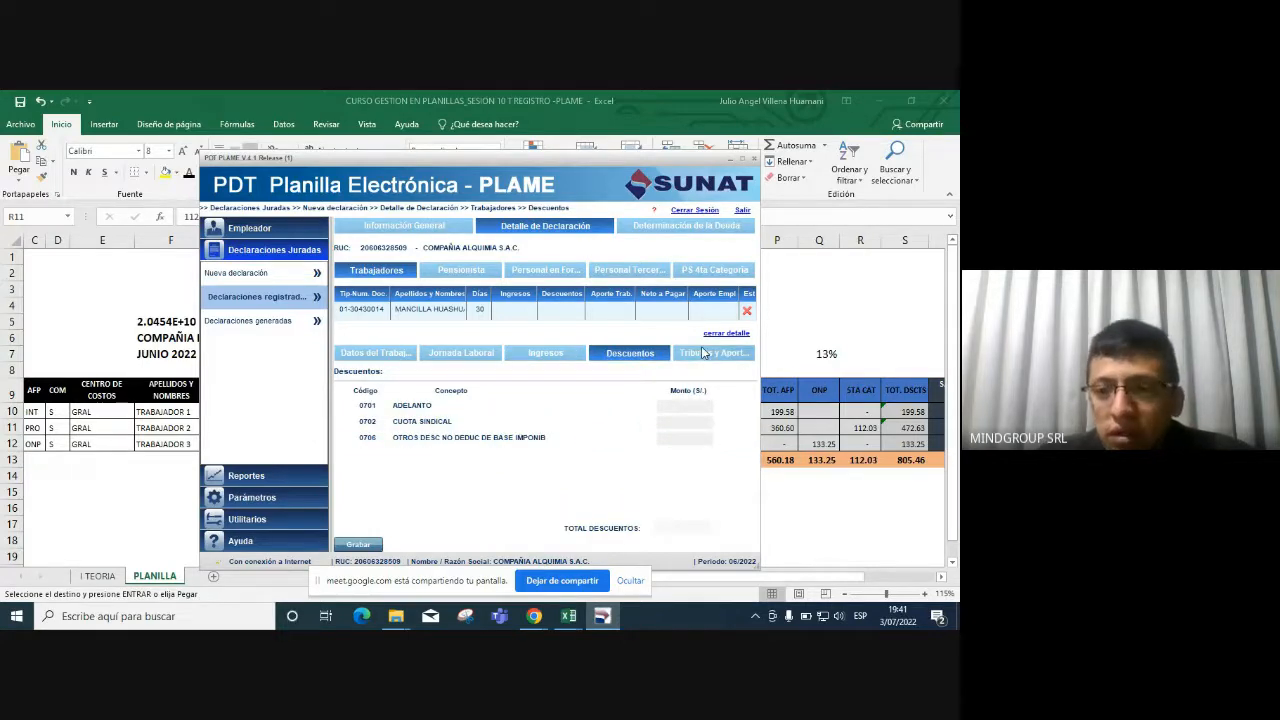
click(712, 354)
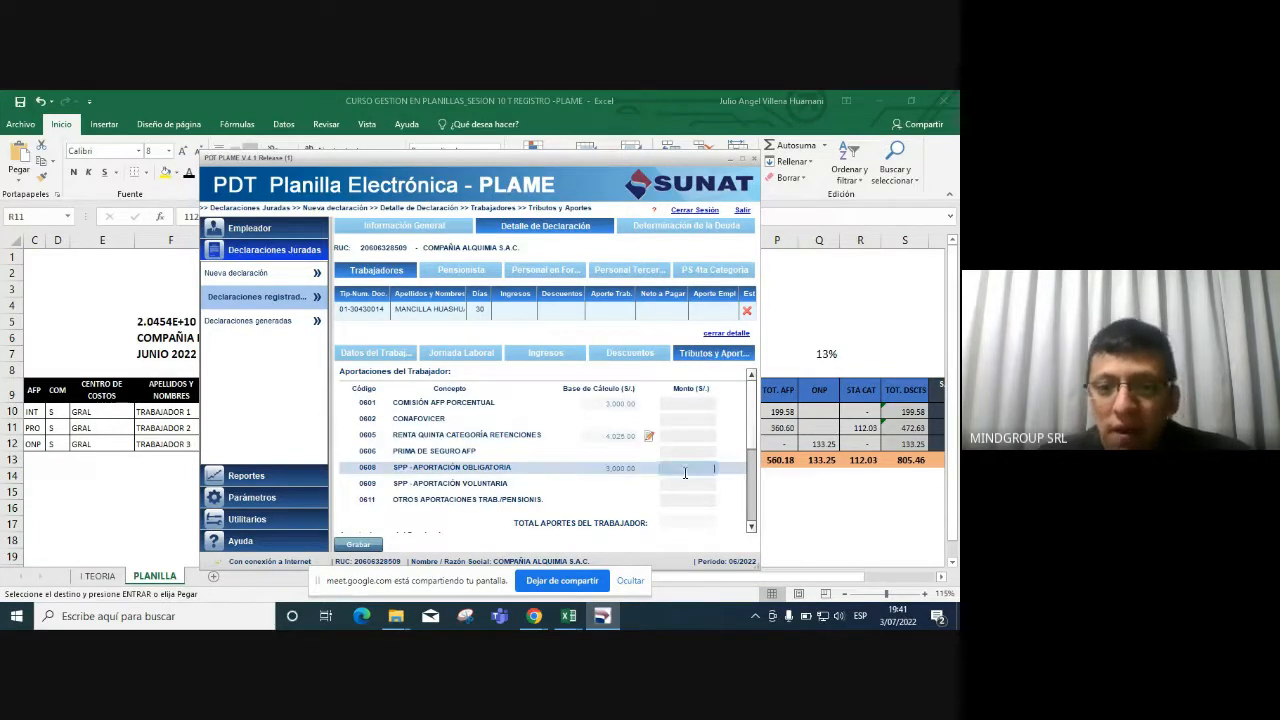
Paste the 52.20 insurance premium from cell N11 into concept 0606.
key(alt+Tab)
key(alt+Tab)
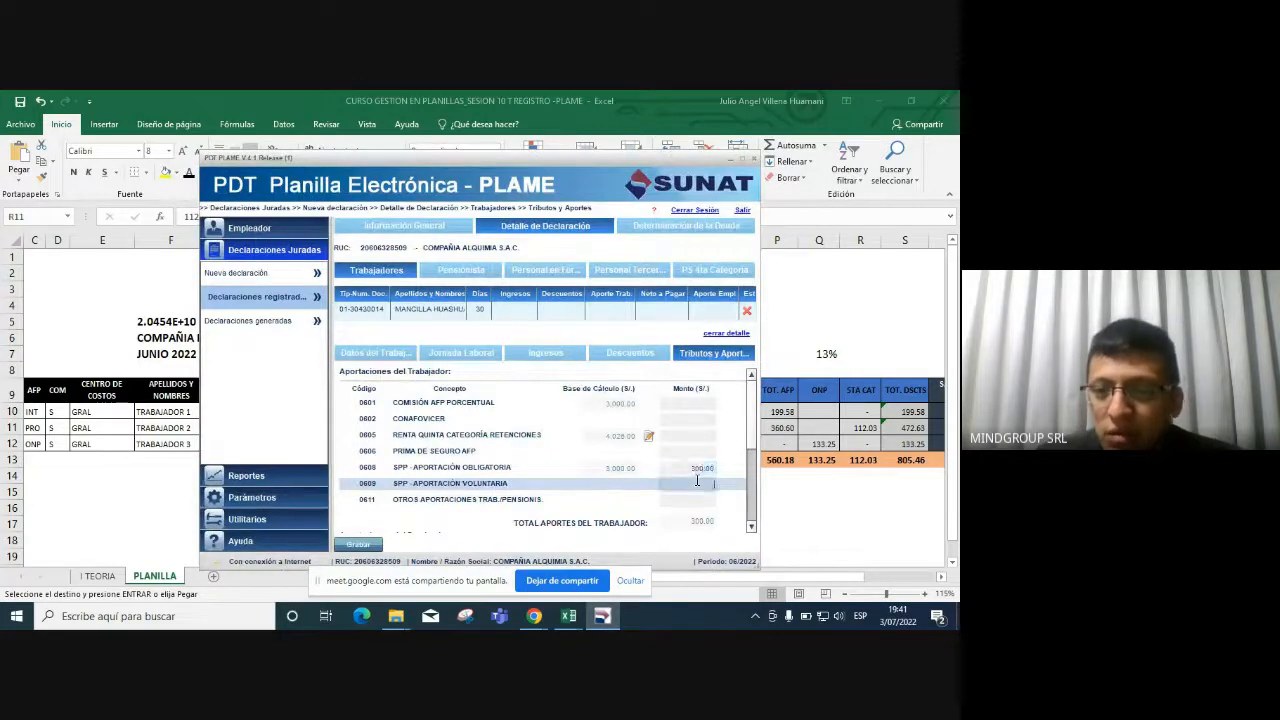
key(alt+Tab)
click(698, 430)
key(alt+Tab)
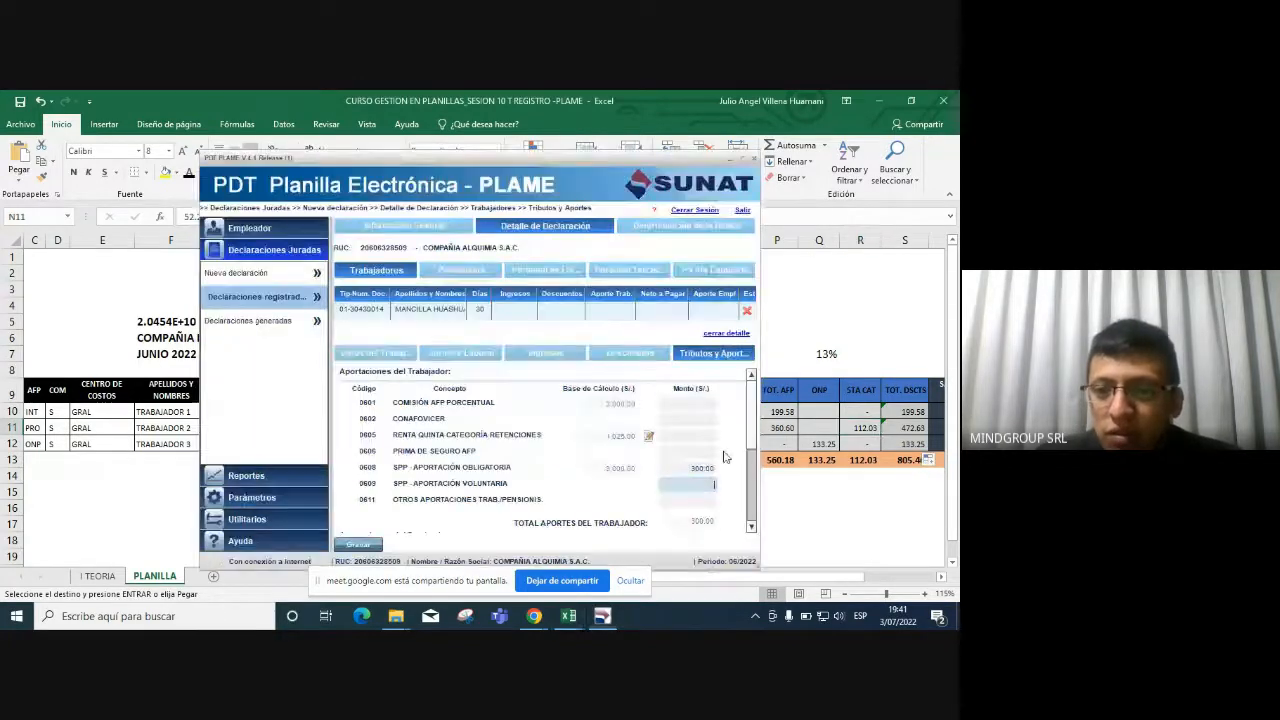
click(703, 452)
text(52.20)
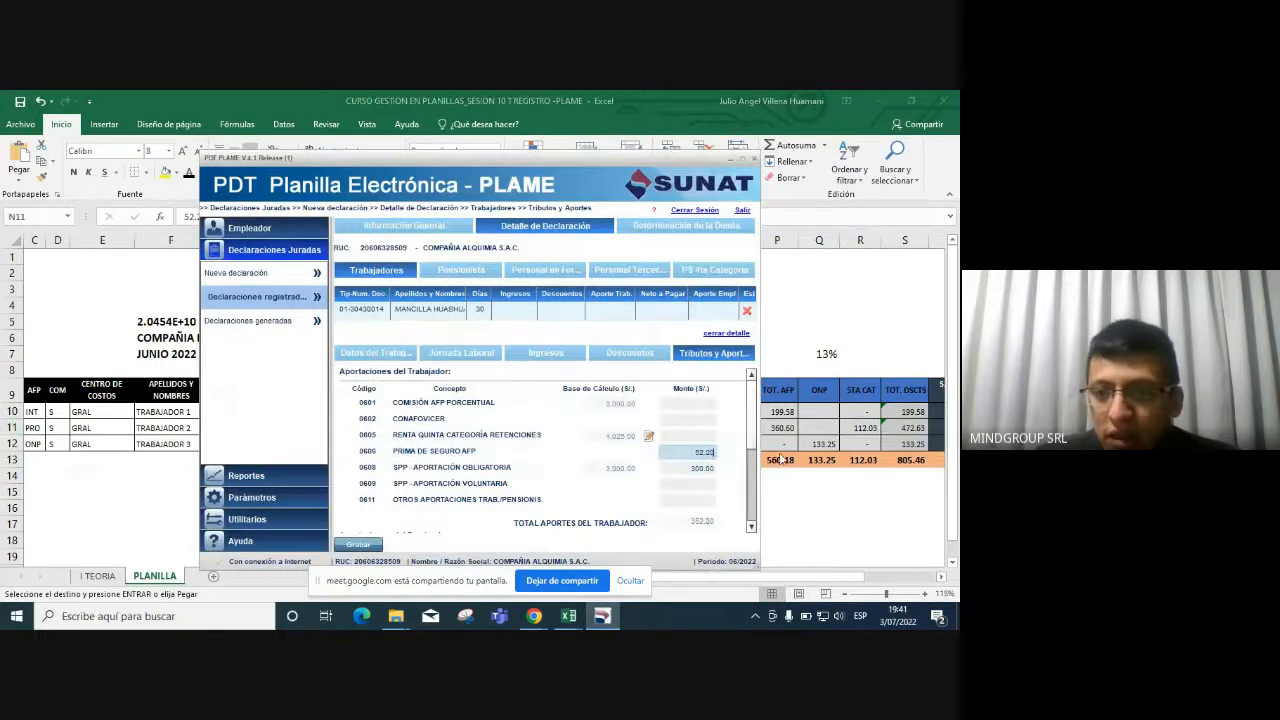
Paste the 8.40 AFP commission from cell O11 into concept 0601.
key(alt+Tab)
click(737, 427)
key(ctrl+c)
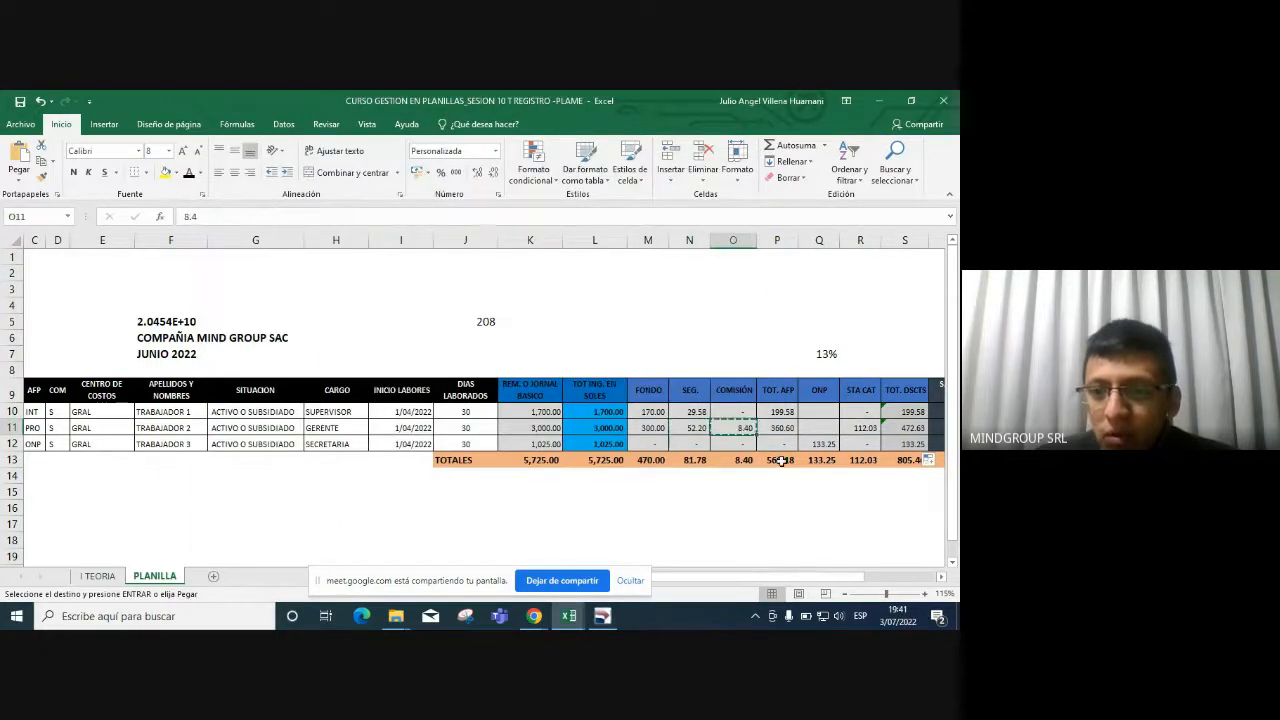
key(alt+Tab)
click(706, 403)
key(ctrl+v)
click(726, 437)
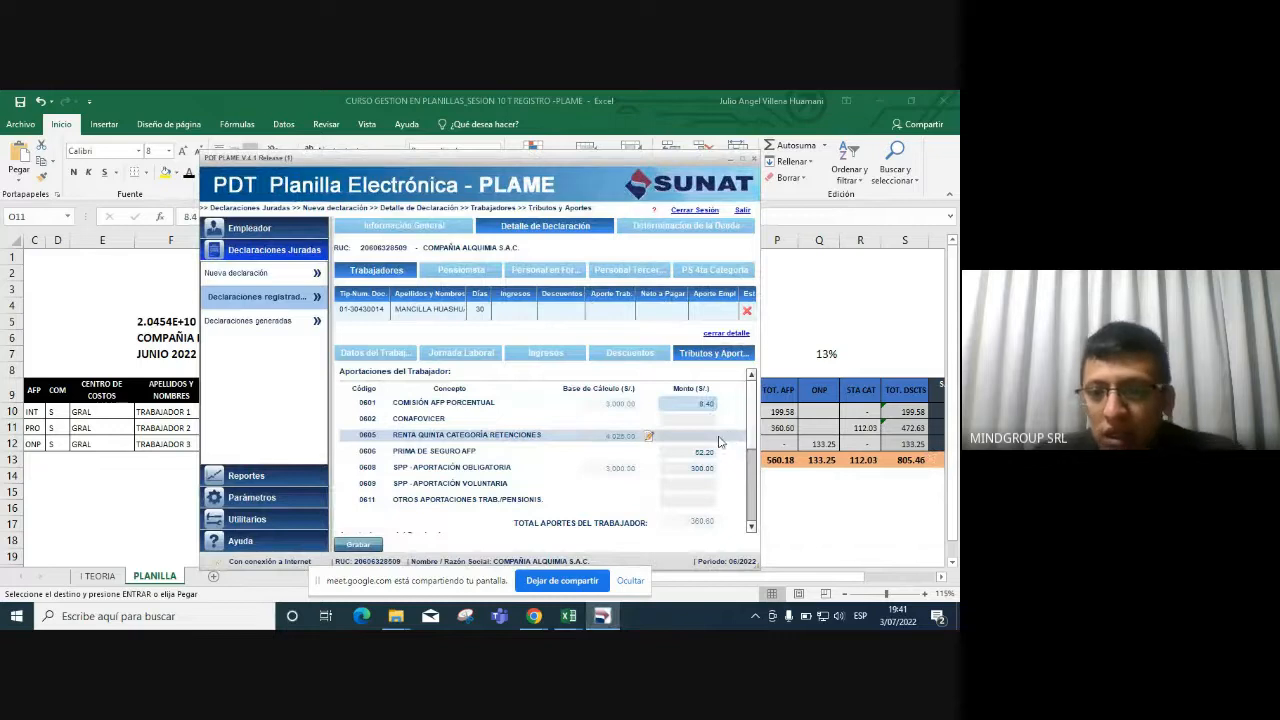
Leave the 0605 fifth-category retention amount empty.
click(714, 438)
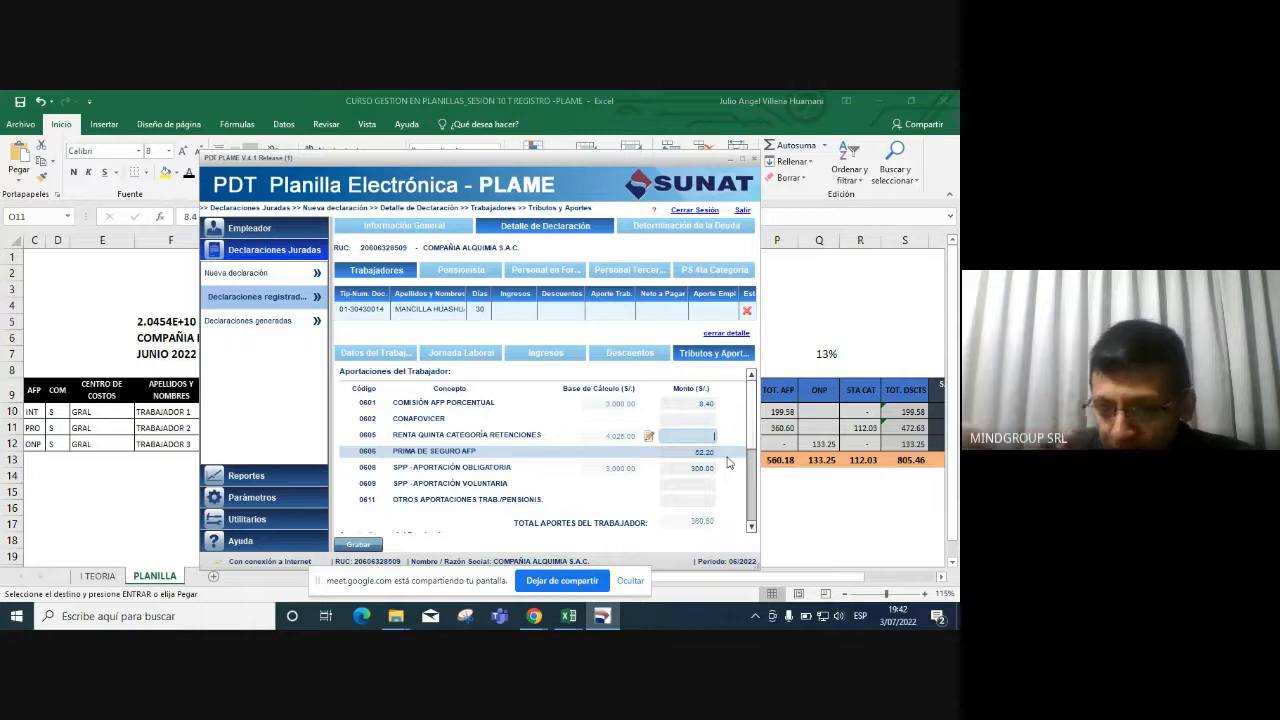
click(618, 467)
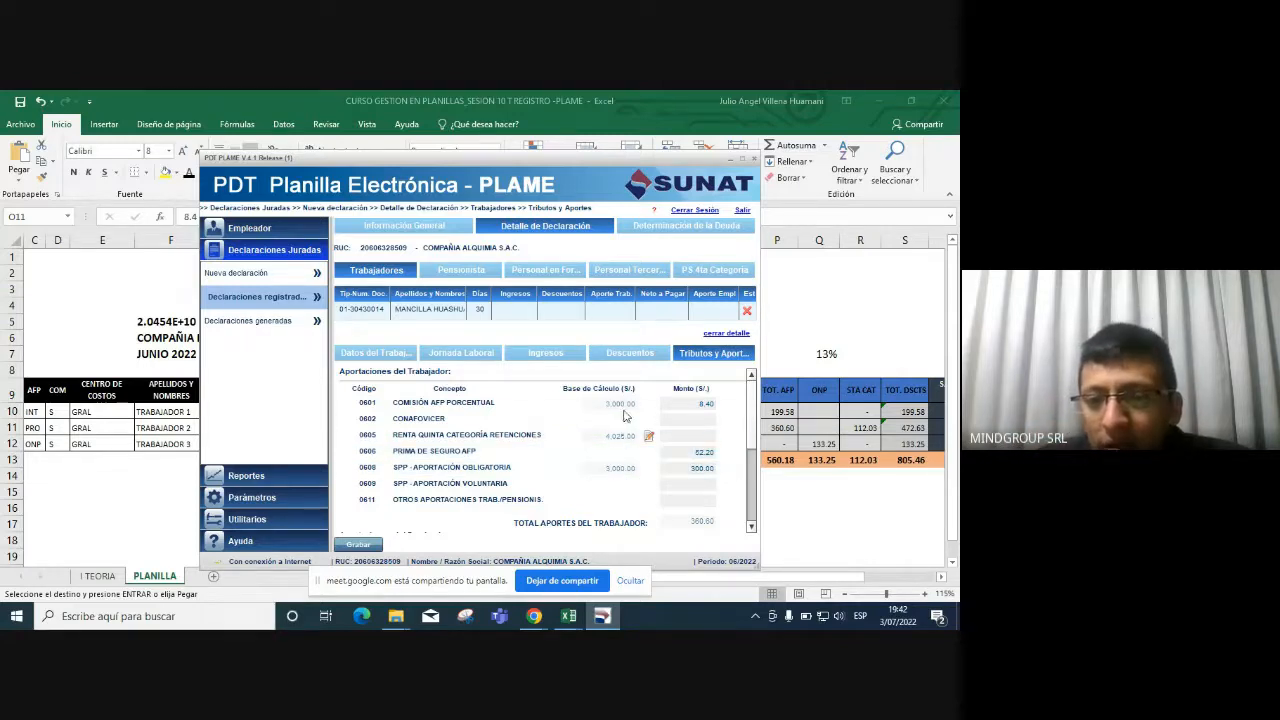
click(624, 436)
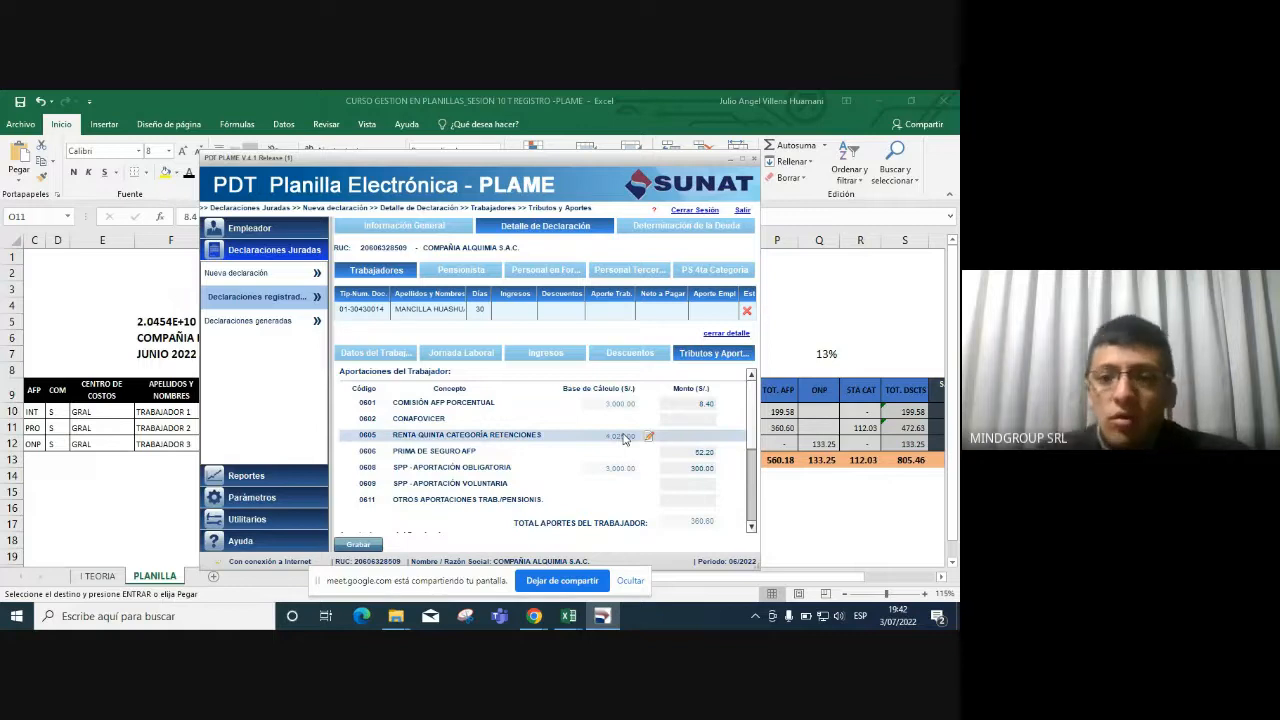
click(703, 435)
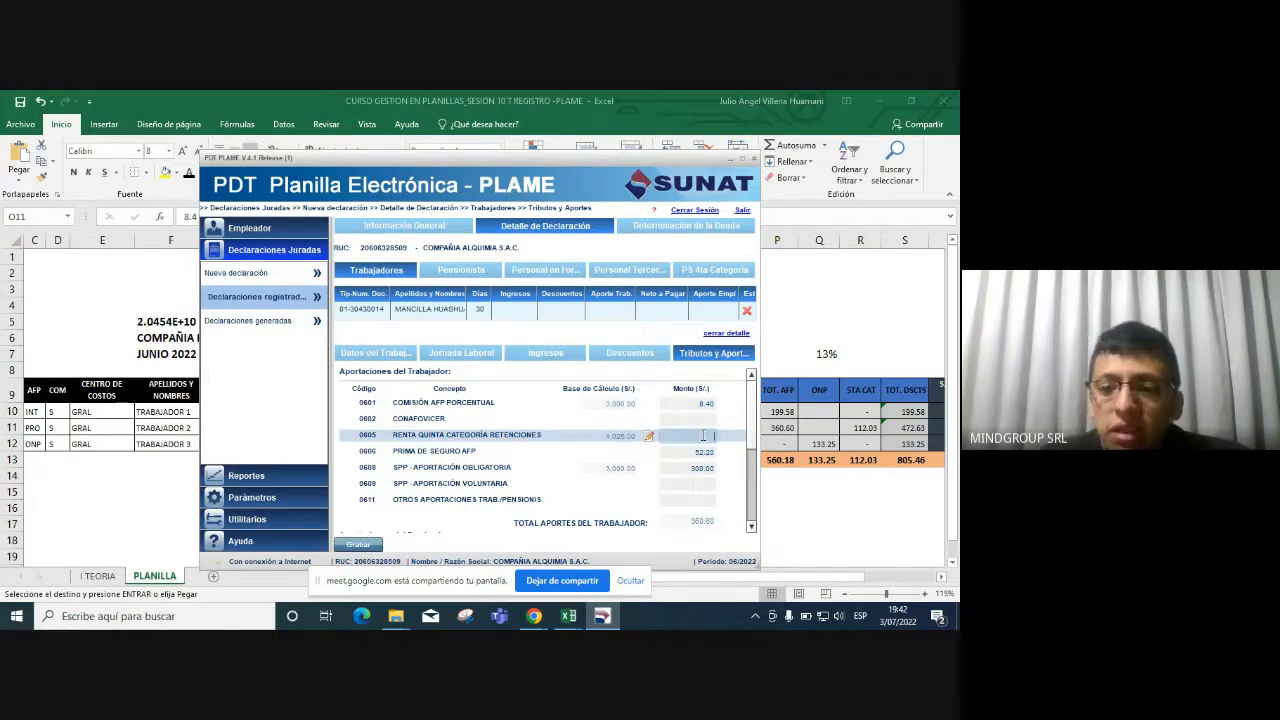
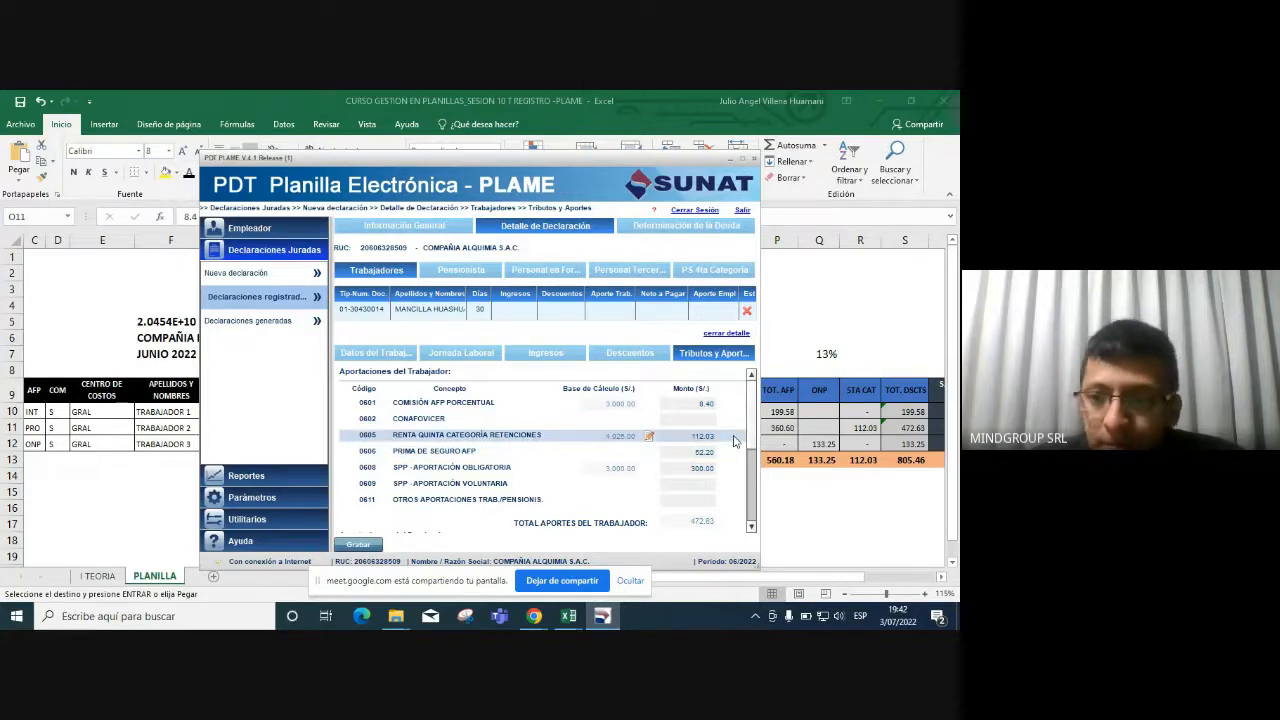
Confirm the 112.03 fifth-category retention in Excel R11, then scroll PLAME to Aportaciones del Empleador.
click(853, 432)
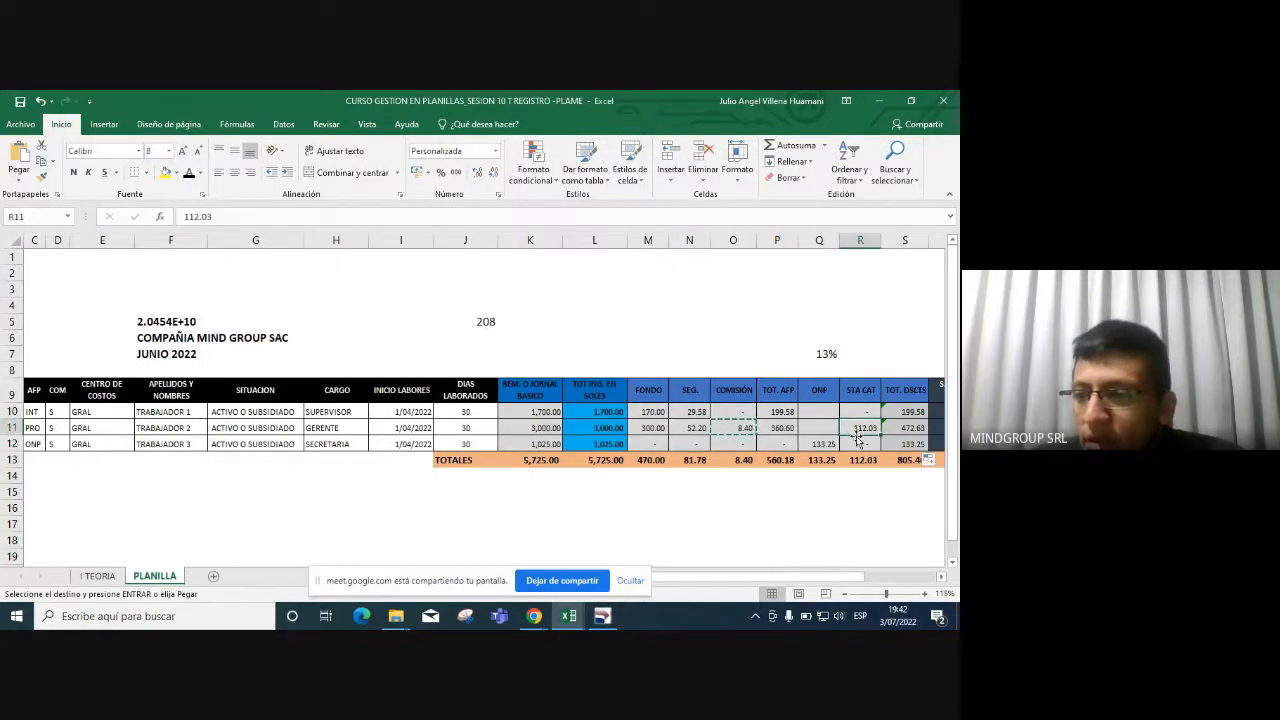
key(alt+Tab)
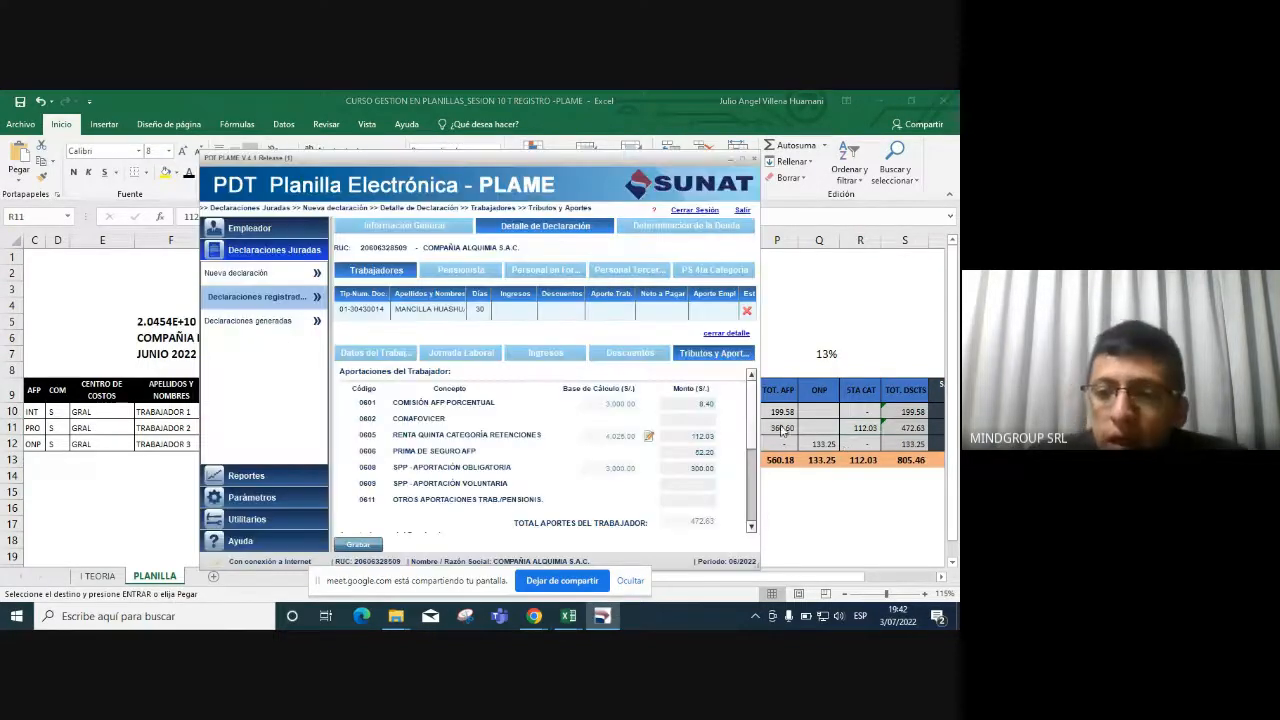
scroll(755, 443, down, 1)
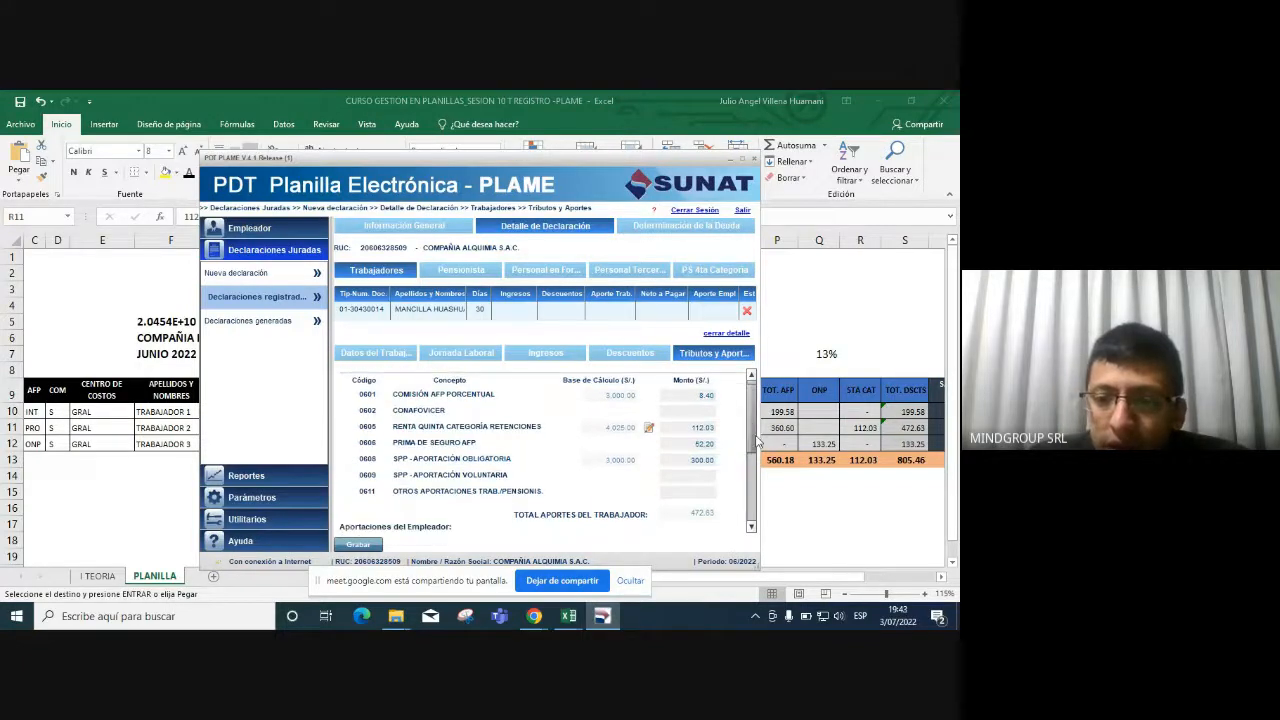
scroll(757, 443, down, 1)
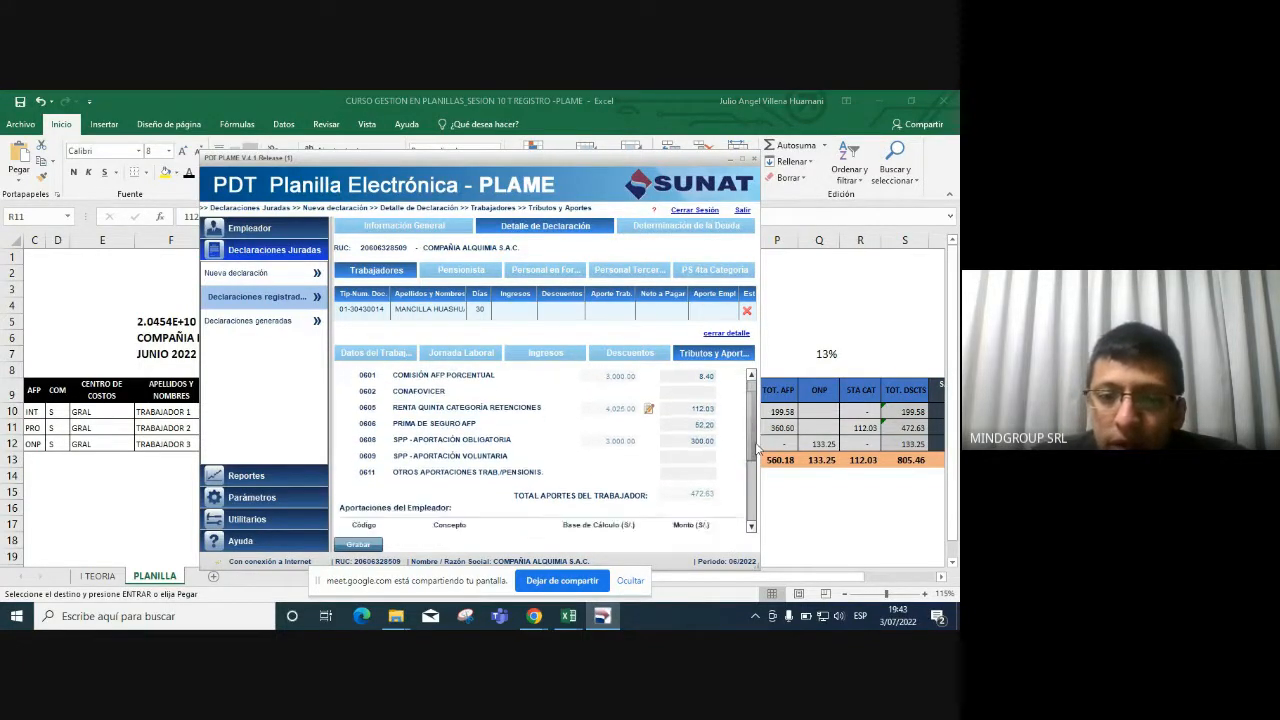
scroll(757, 449, down, 1)
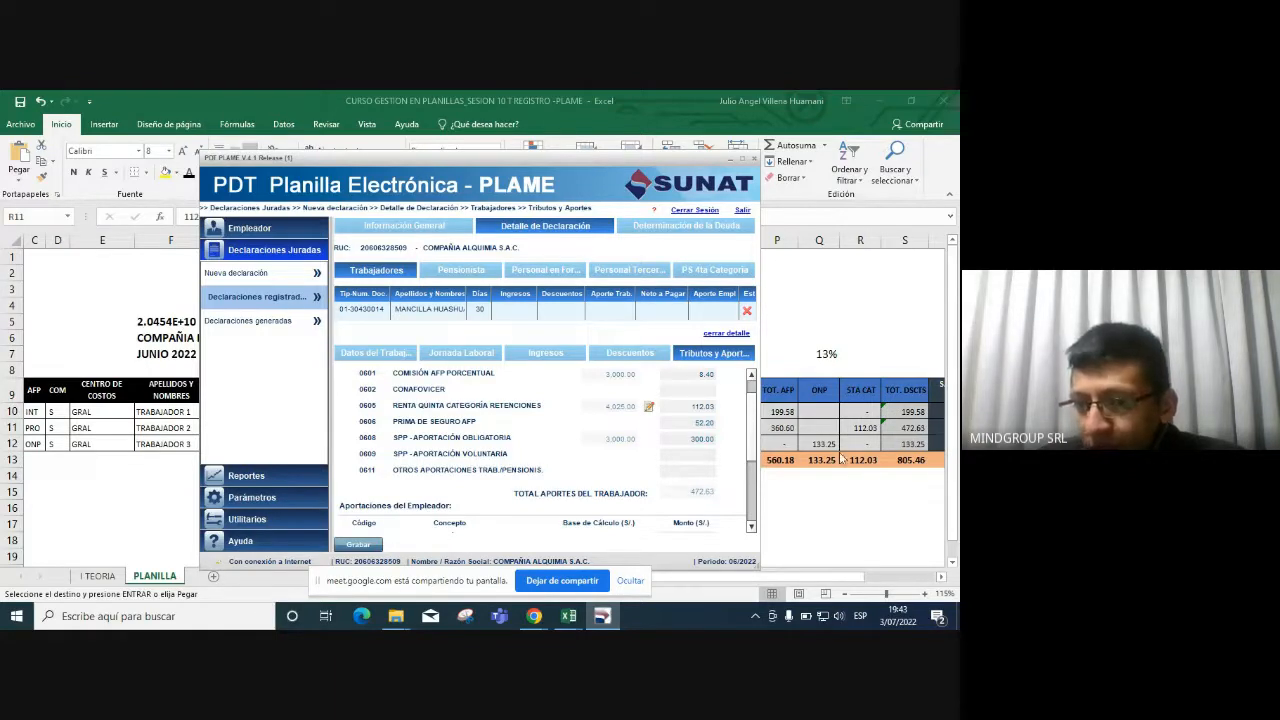
drag(753, 448, 760, 513)
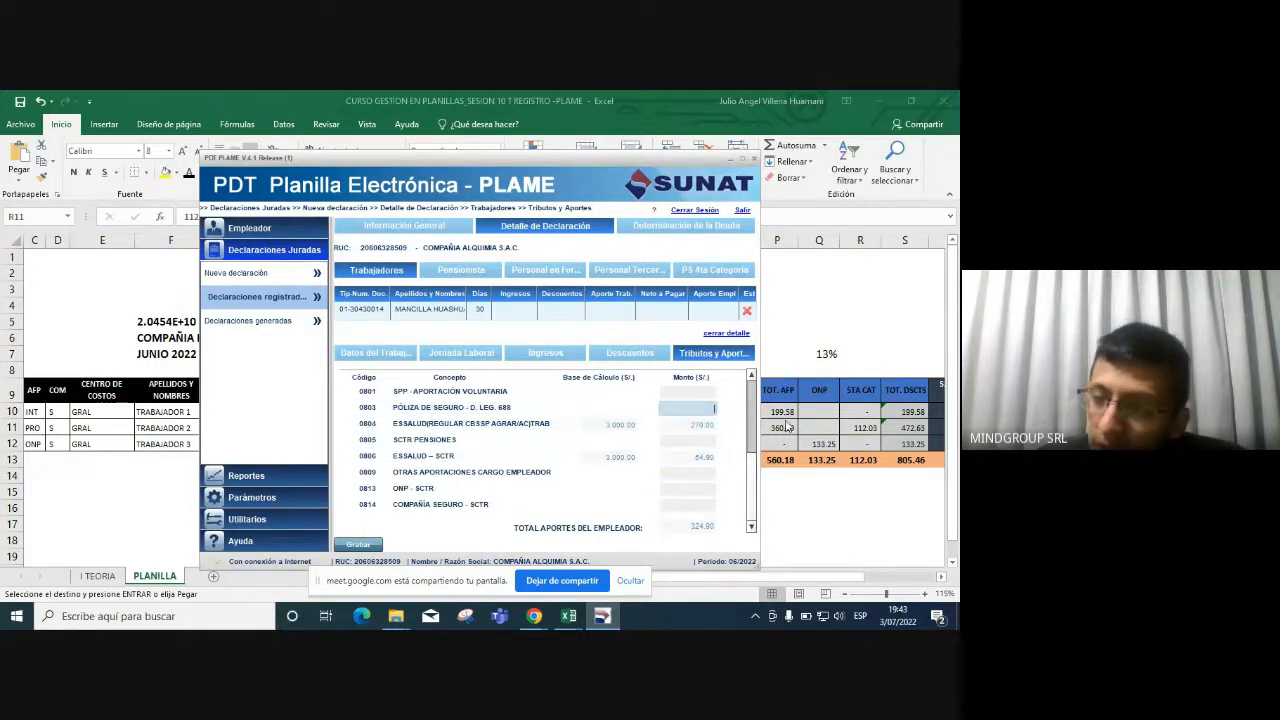
Look up the 6.75 life insurance amount in Excel W11 and enter it for concept 0803.
click(878, 431)
key(Right)
key(Right)
key(Right)
key(Right)
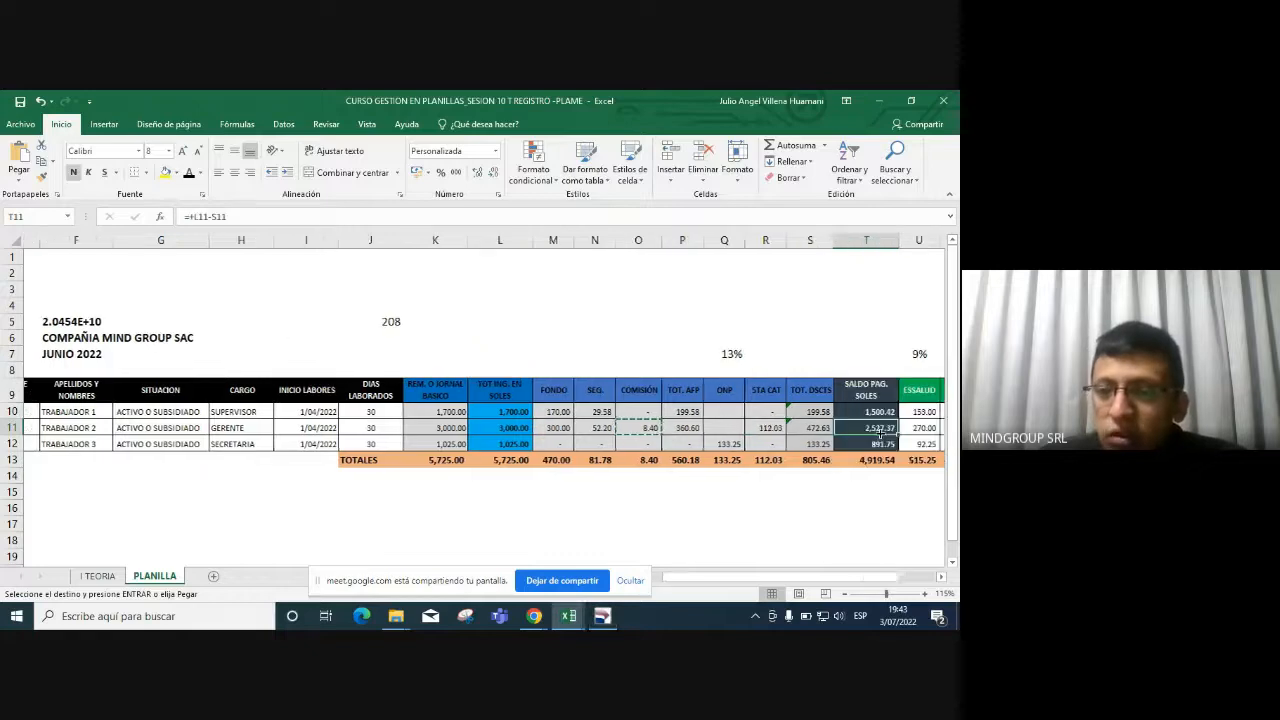
key(Right)
key(Right)
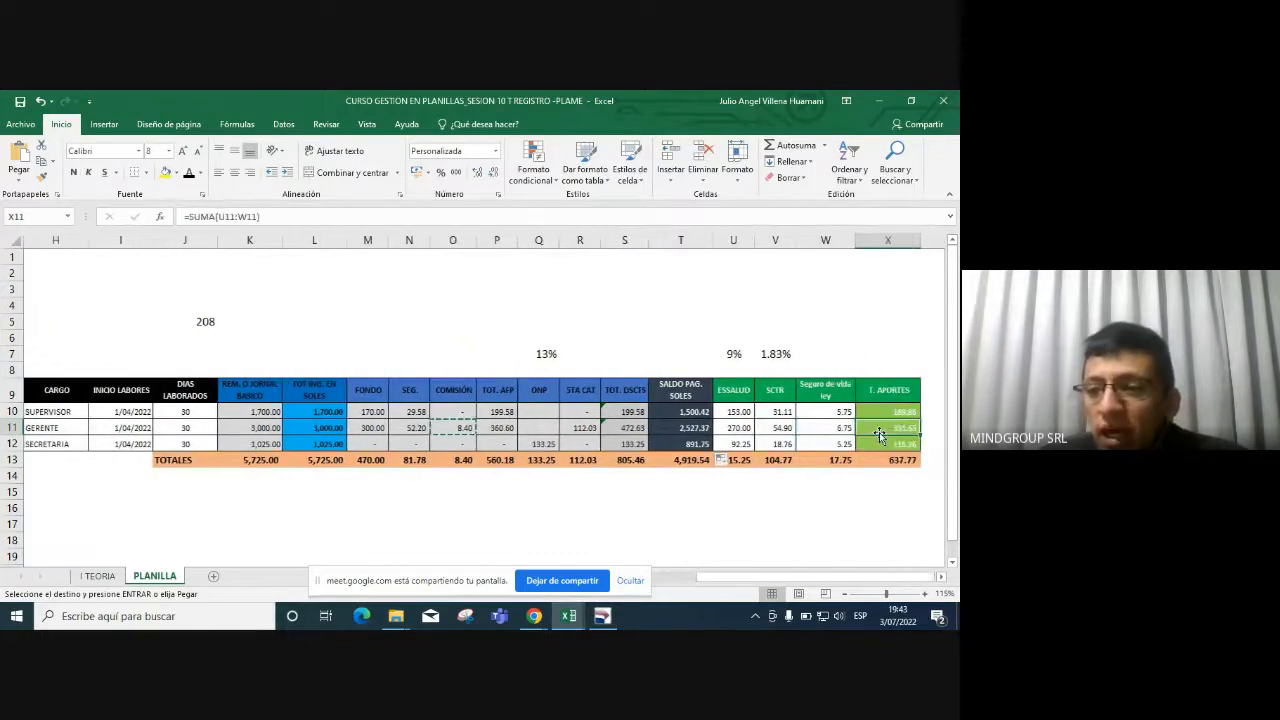
key(Left)
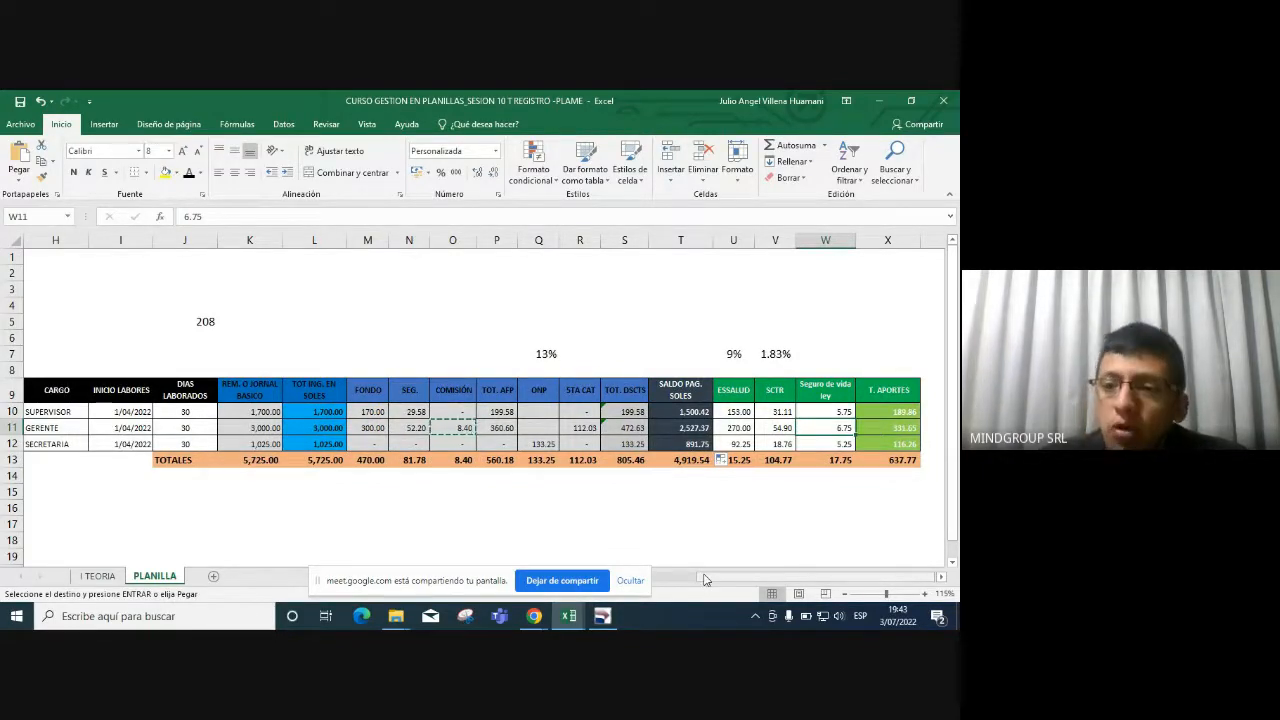
mouse_move(610, 614)
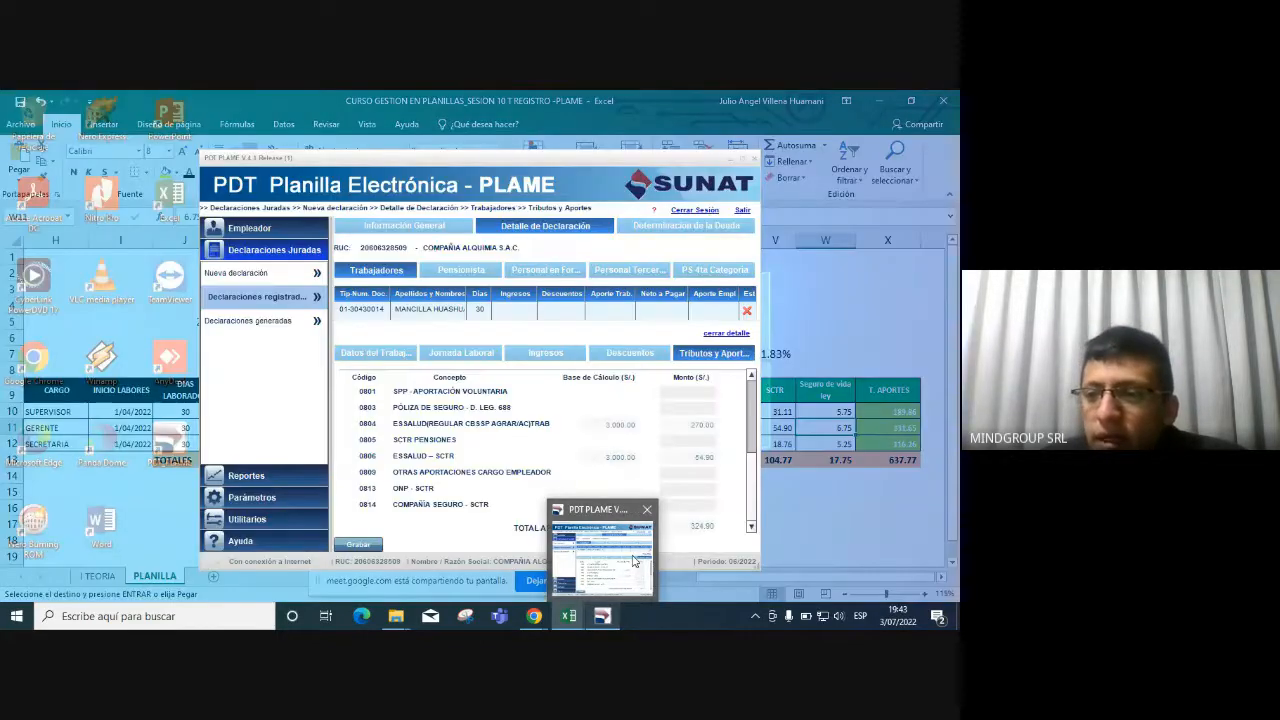
click(632, 560)
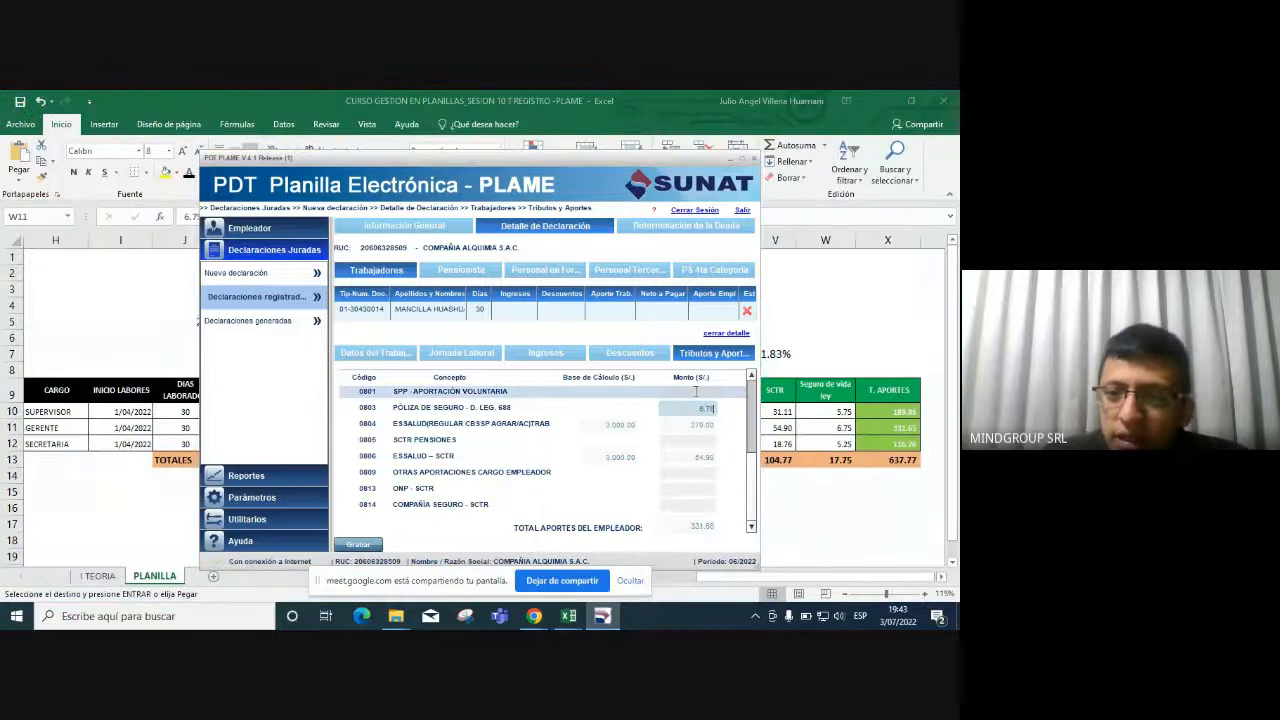
click(734, 409)
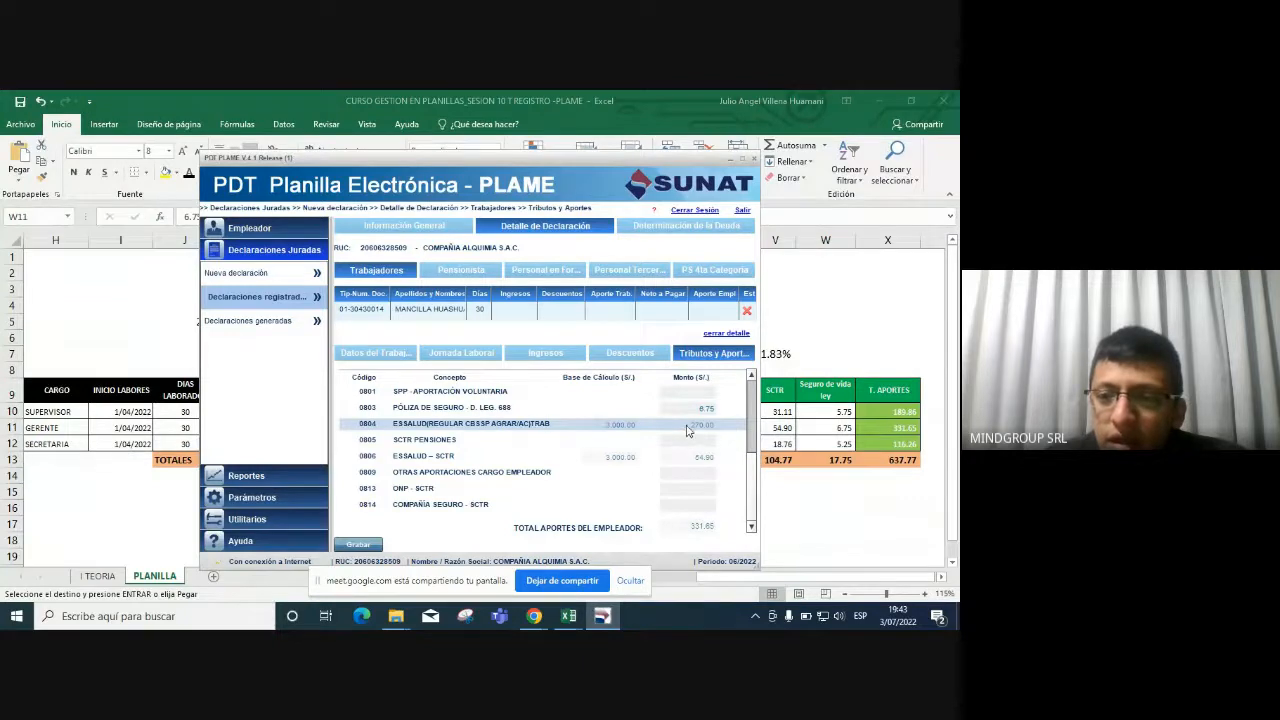
Compare the Excel row 11 total contributions with PLAME's 331.65 employer total.
key(alt+Tab)
key(Left)
key(Left)
key(Left)
key(Left)
key(Left)
key(Left)
key(Left)
key(Left)
key(Left)
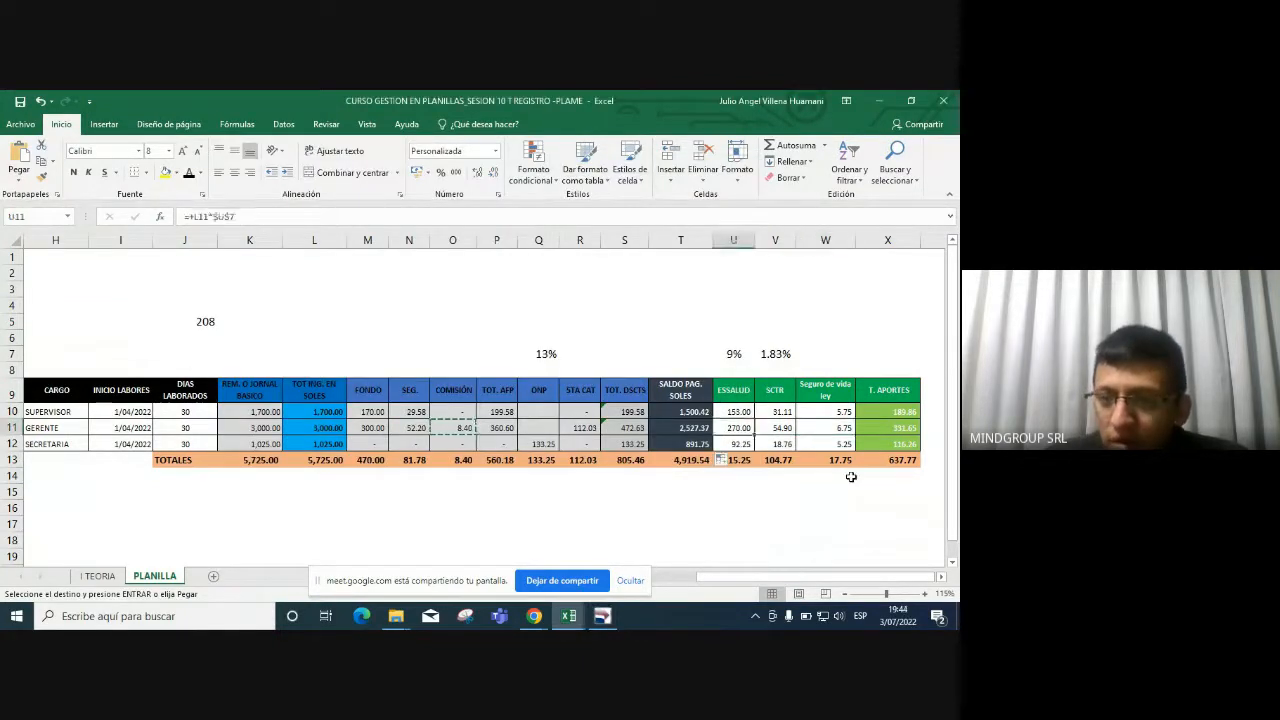
key(Left)
key(Left)
key(Left)
key(Left)
key(Left)
key(Left)
key(Left)
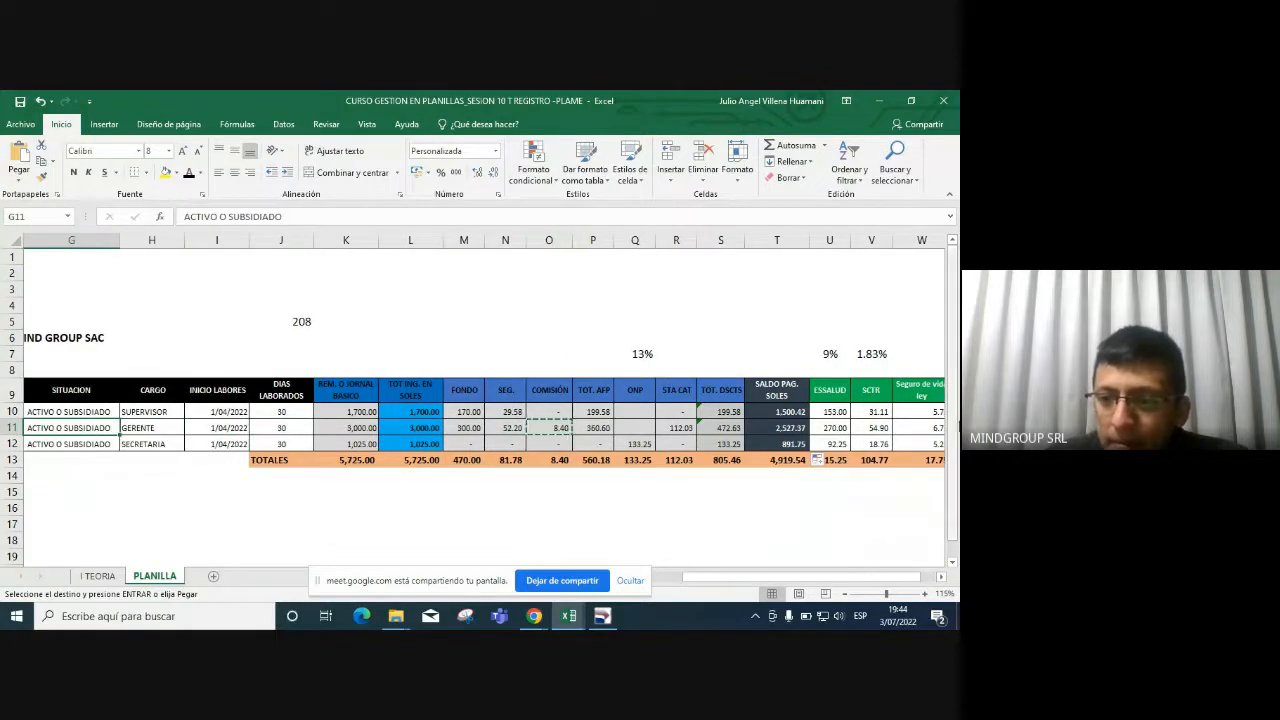
key(alt+Tab)
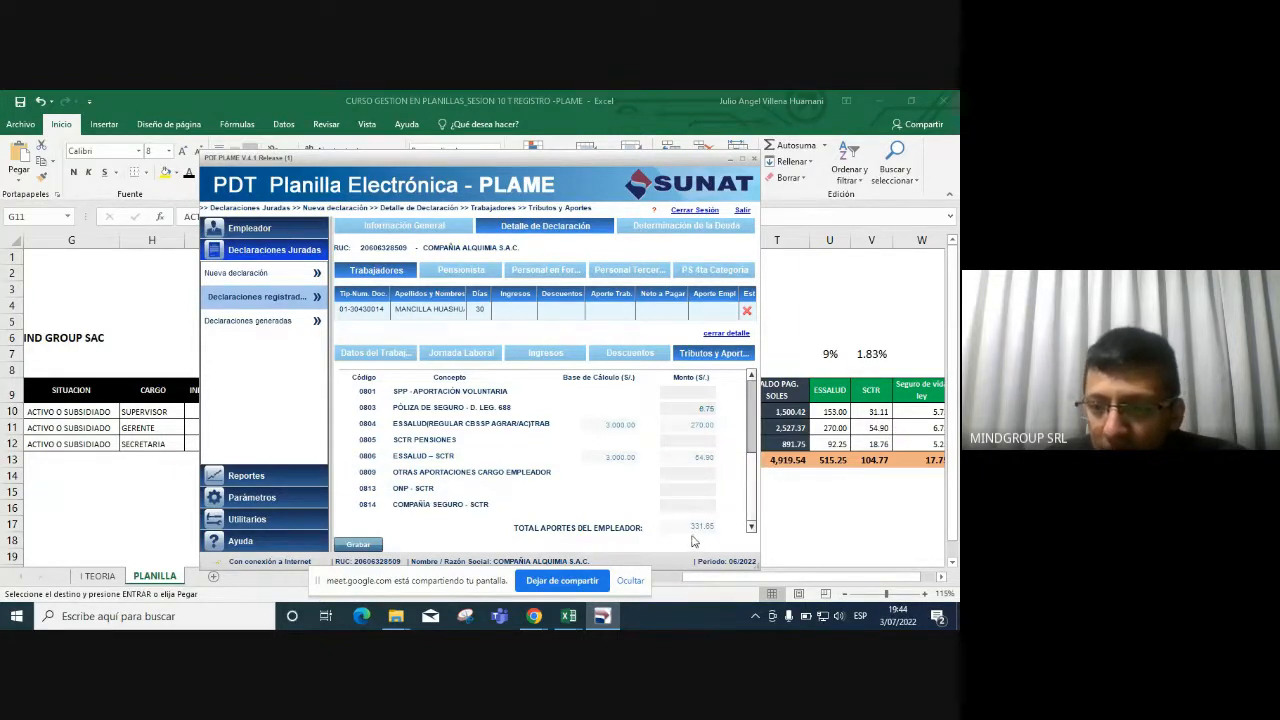
click(886, 427)
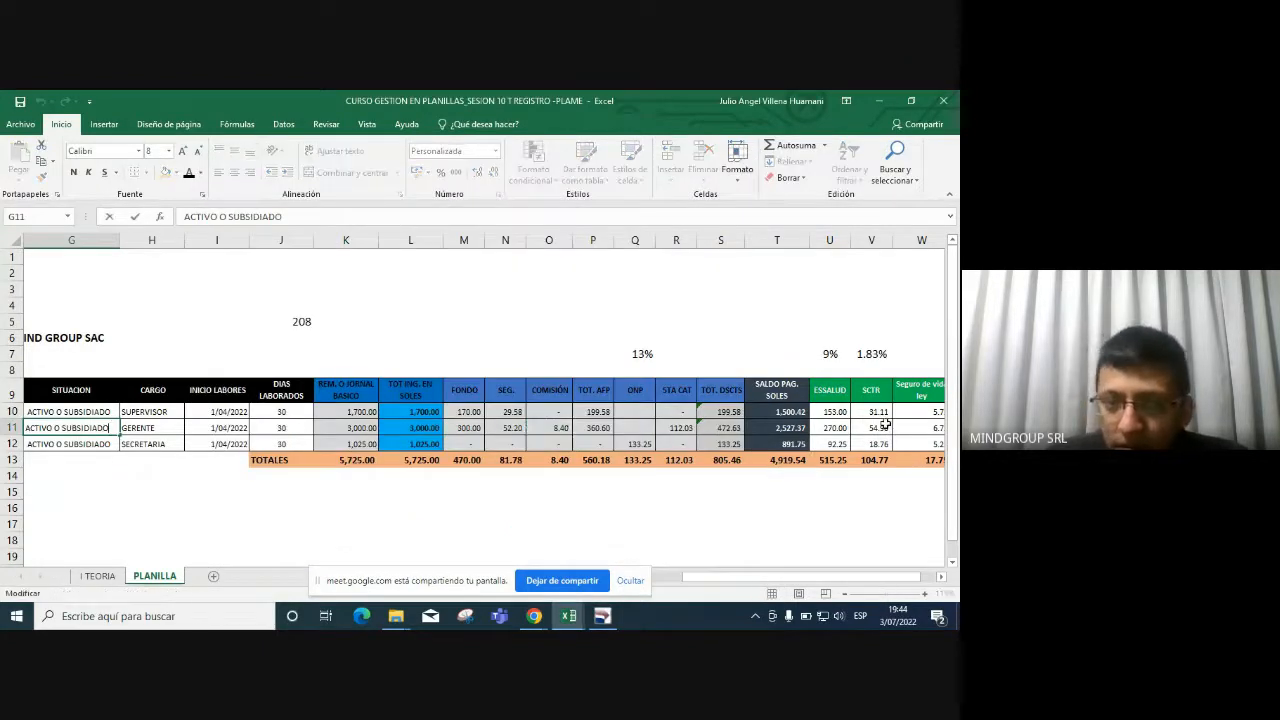
key(Return)
key(Up)
key(Right)
key(Right)
key(Right)
key(Right)
key(Right)
key(Right)
key(Right)
key(Right)
key(Right)
key(Right)
key(Right)
key(Right)
key(Right)
key(Right)
key(Right)
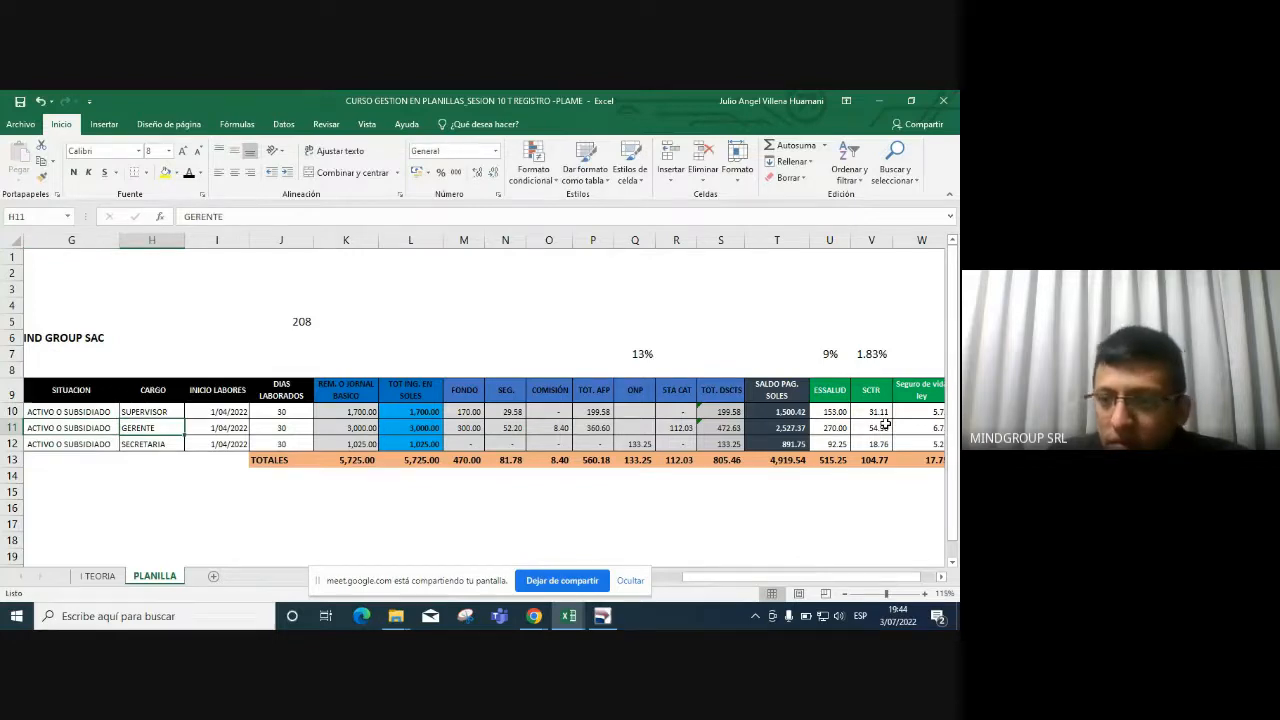
key(Right)
key(Right)
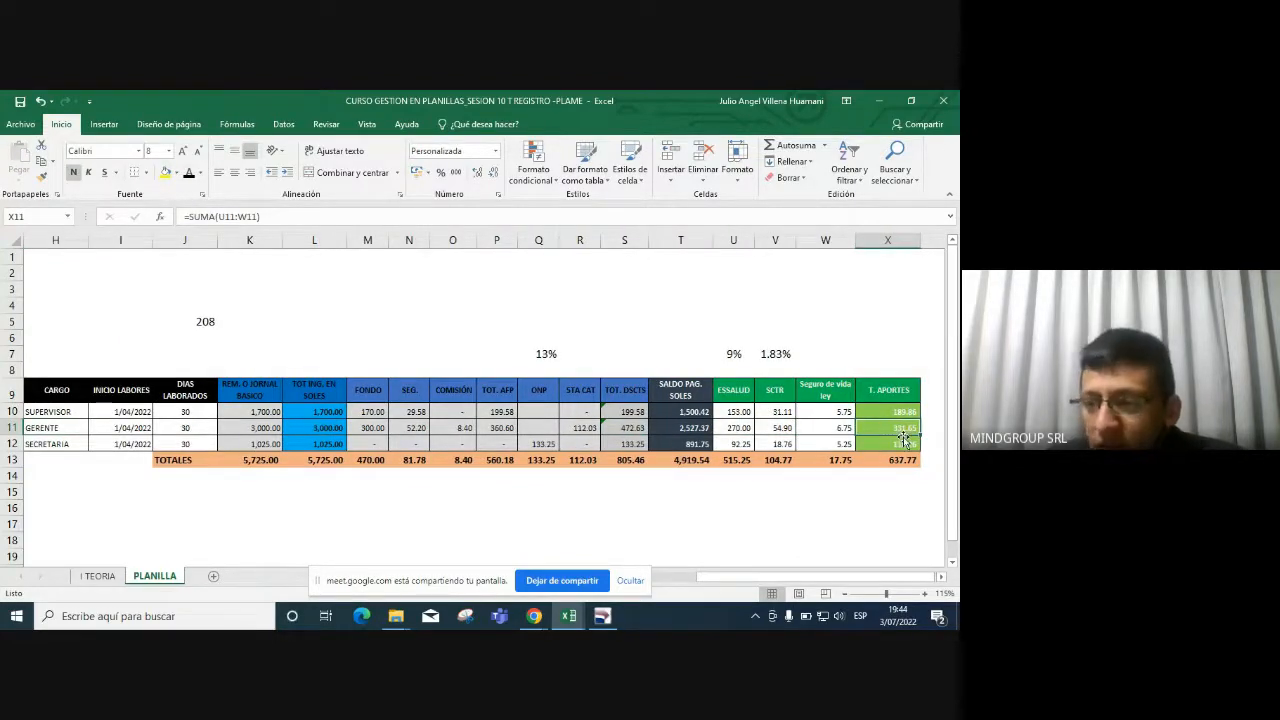
click(610, 618)
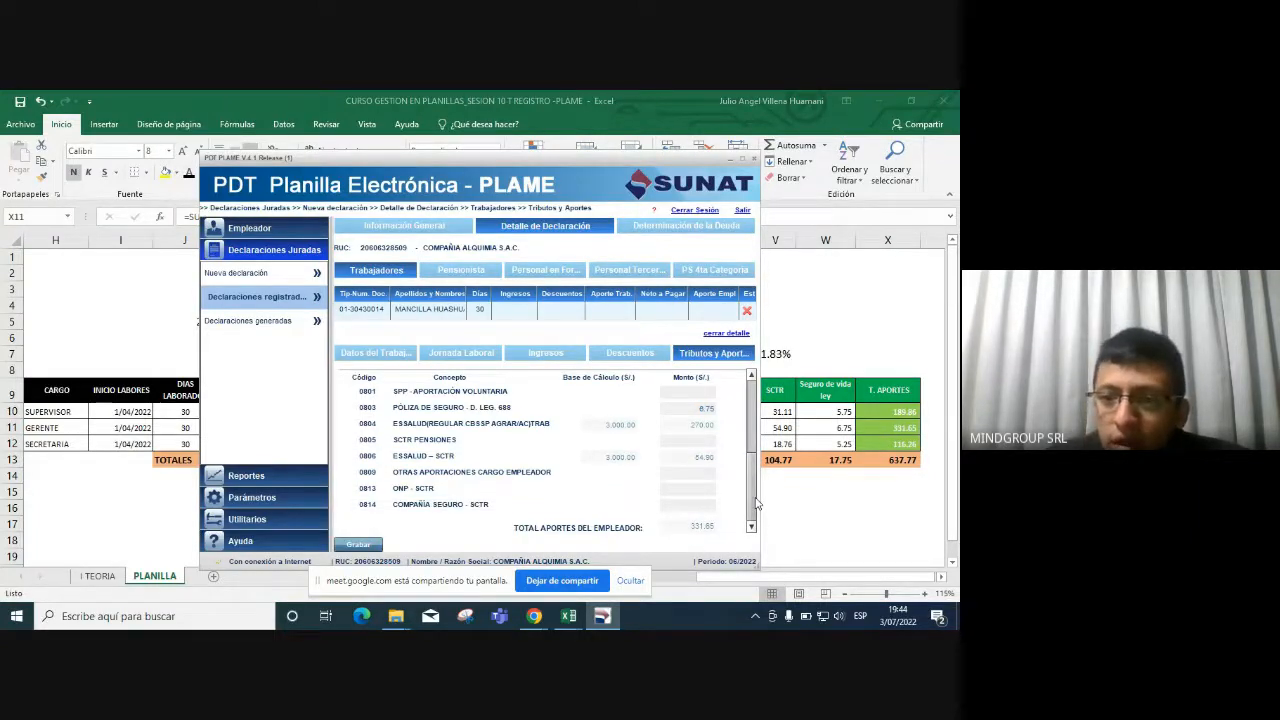
Save the manager's contribution details and highlight the 2,527.37 net pay.
click(369, 549)
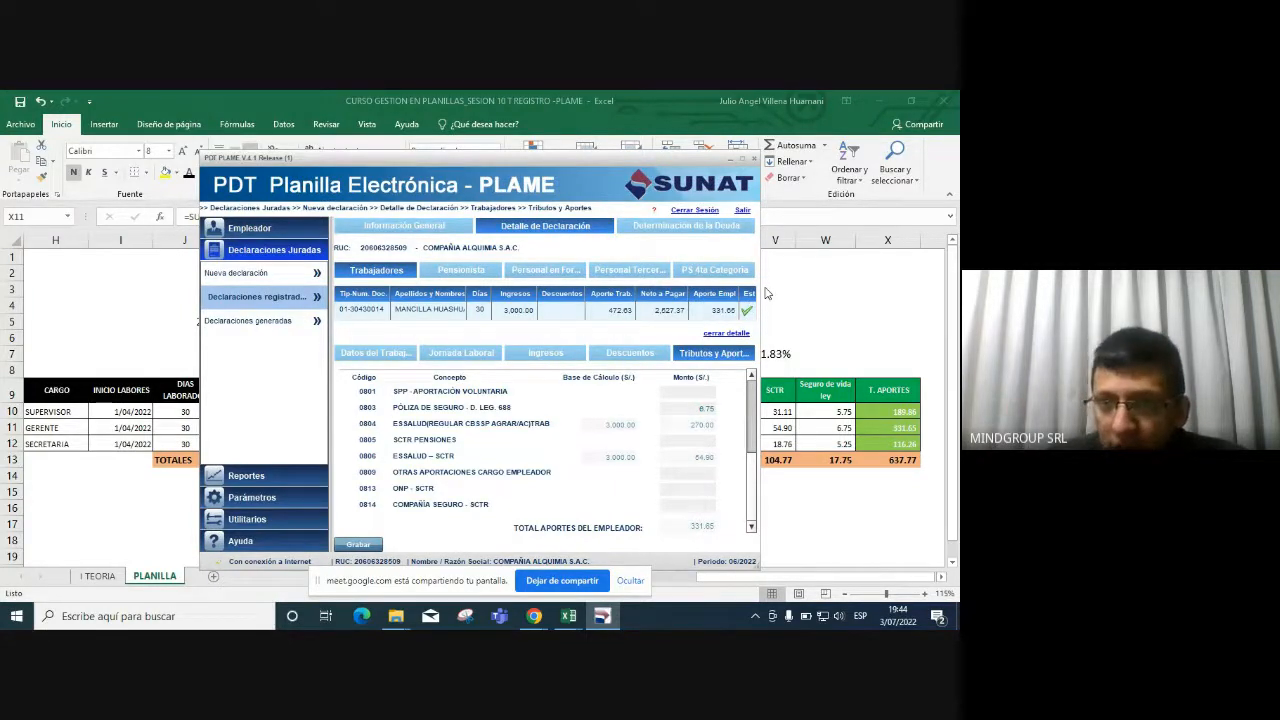
click(797, 371)
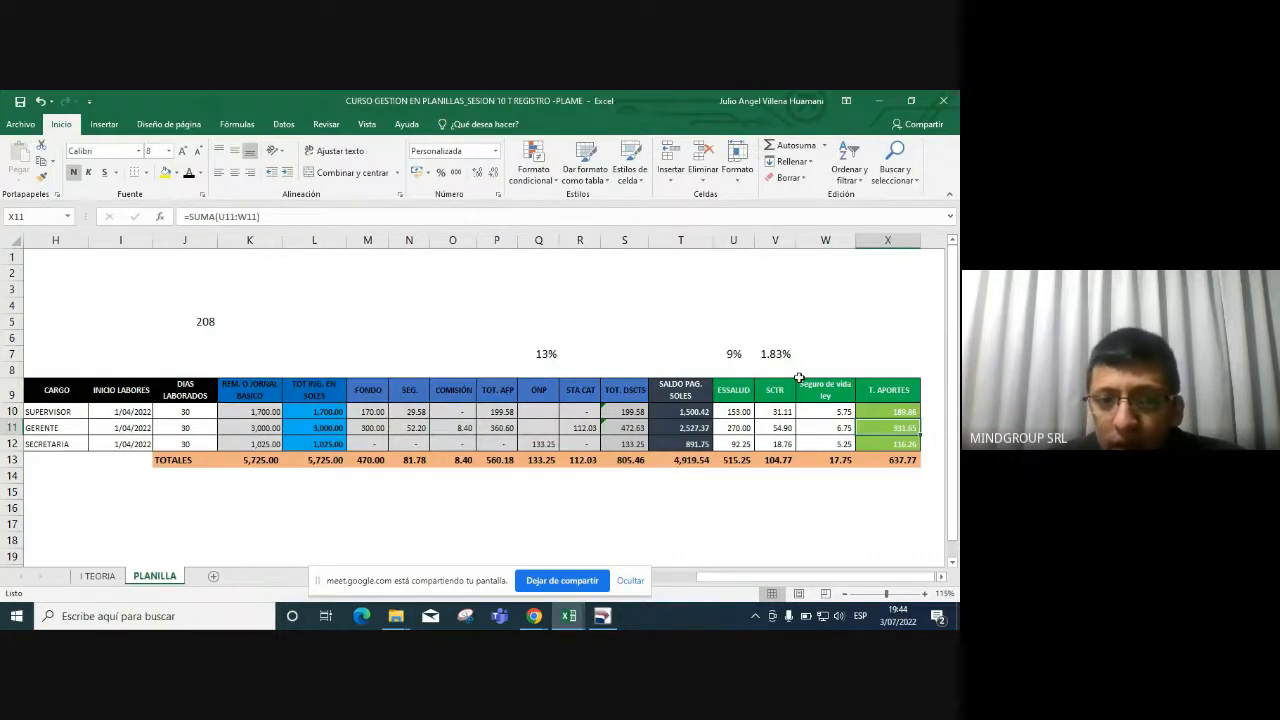
click(602, 615)
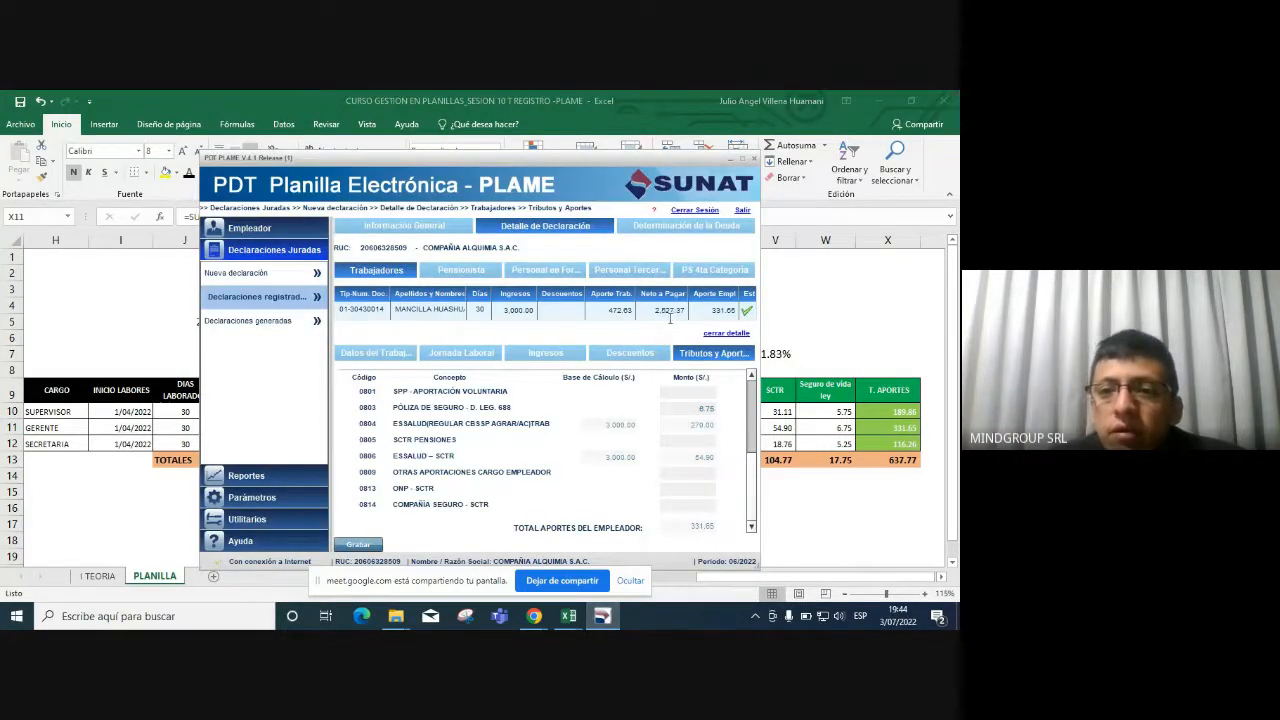
drag(655, 309, 683, 307)
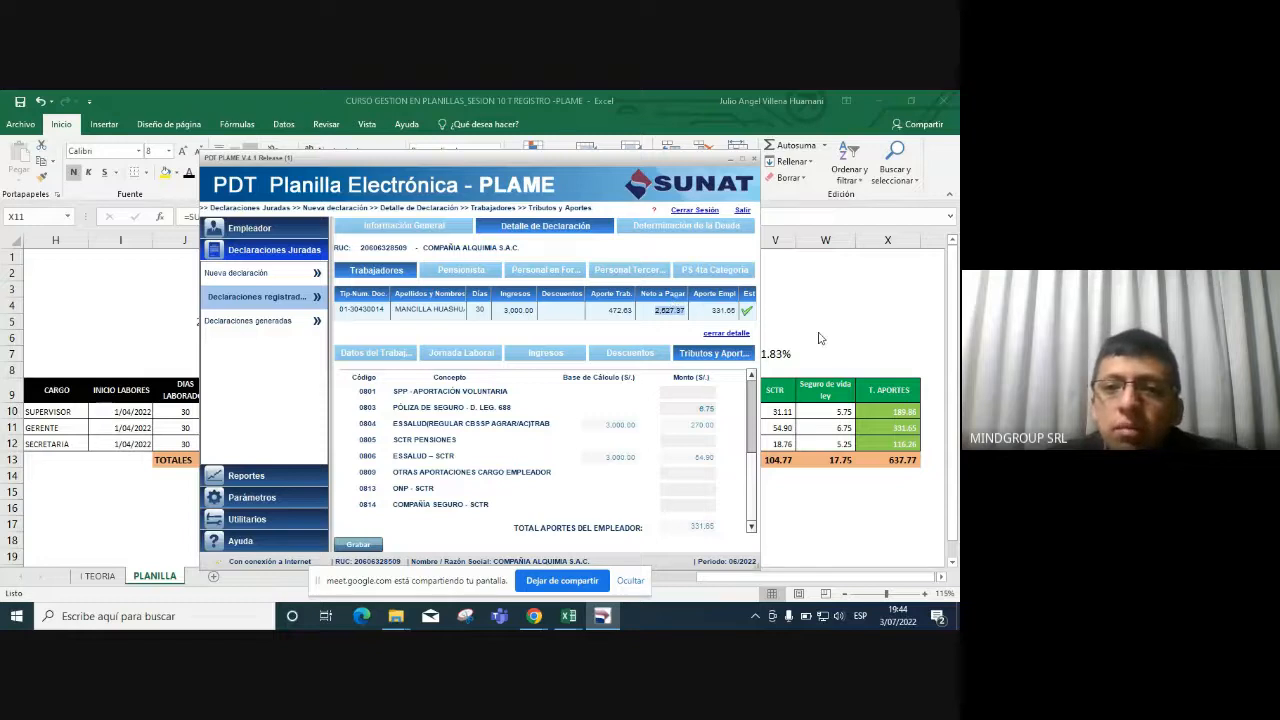
Check the net pay against Excel row 11 and return to the list of 7 workers.
click(878, 426)
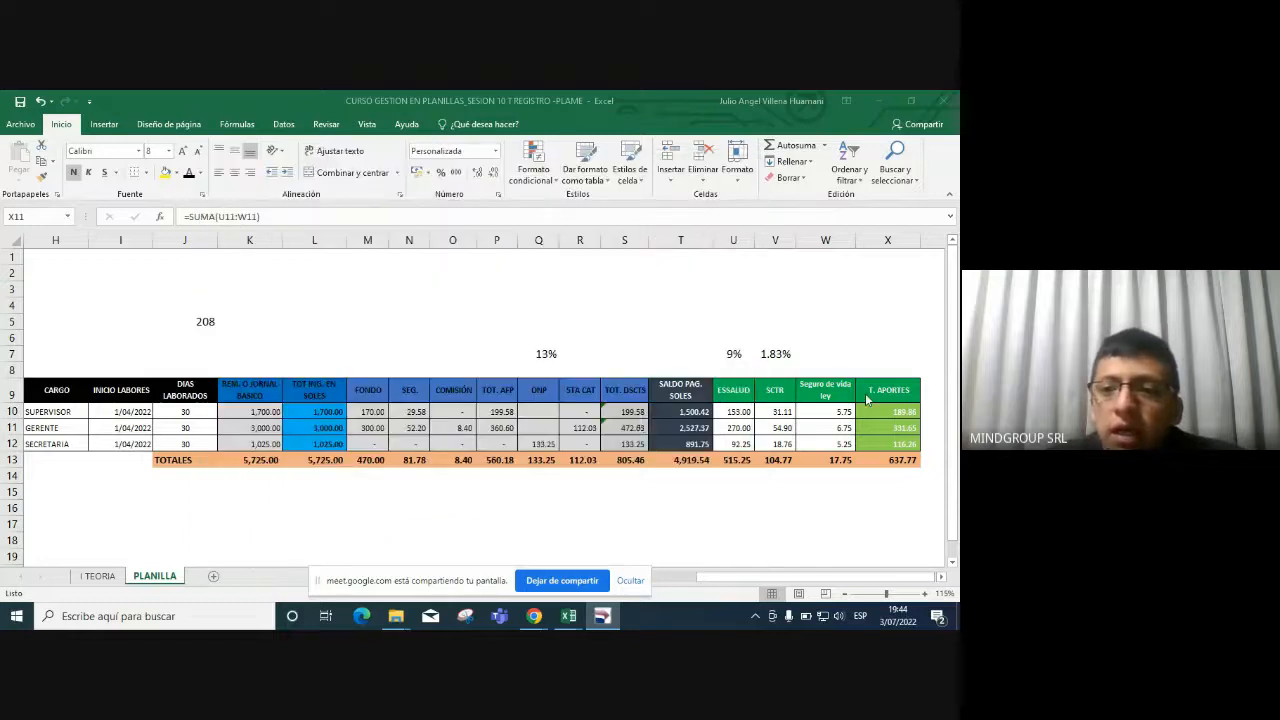
click(686, 429)
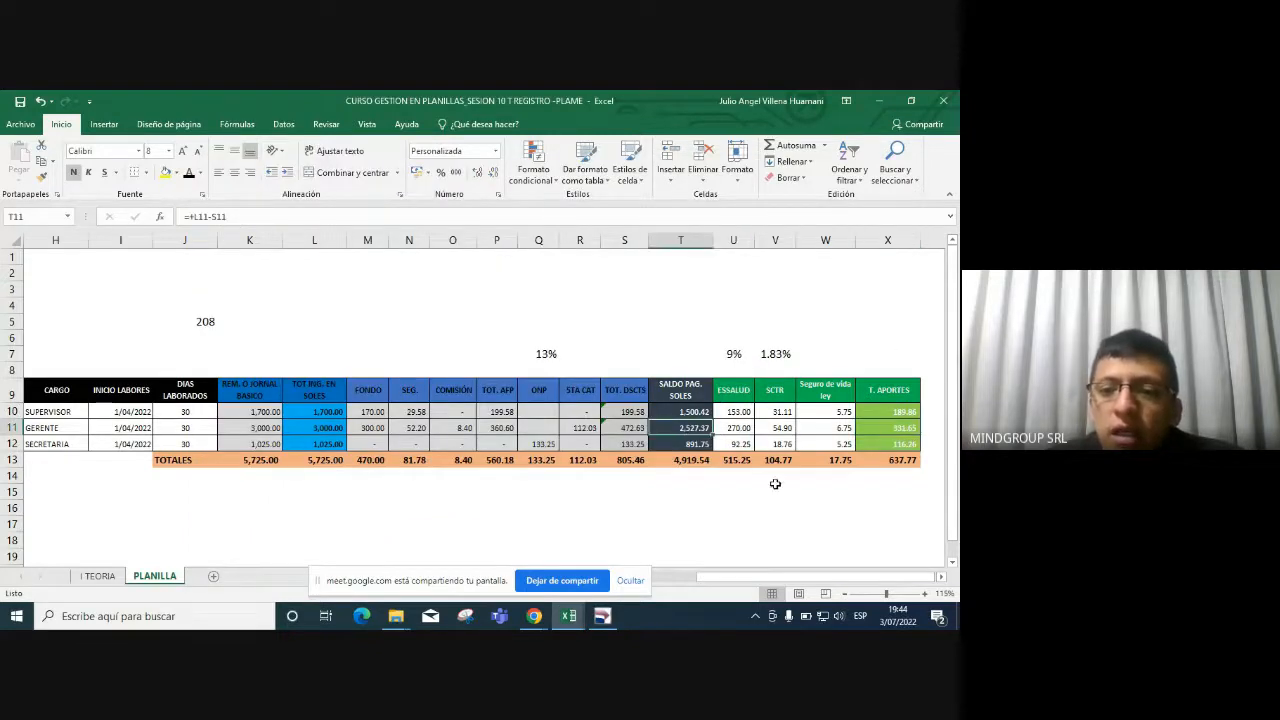
click(697, 444)
click(602, 616)
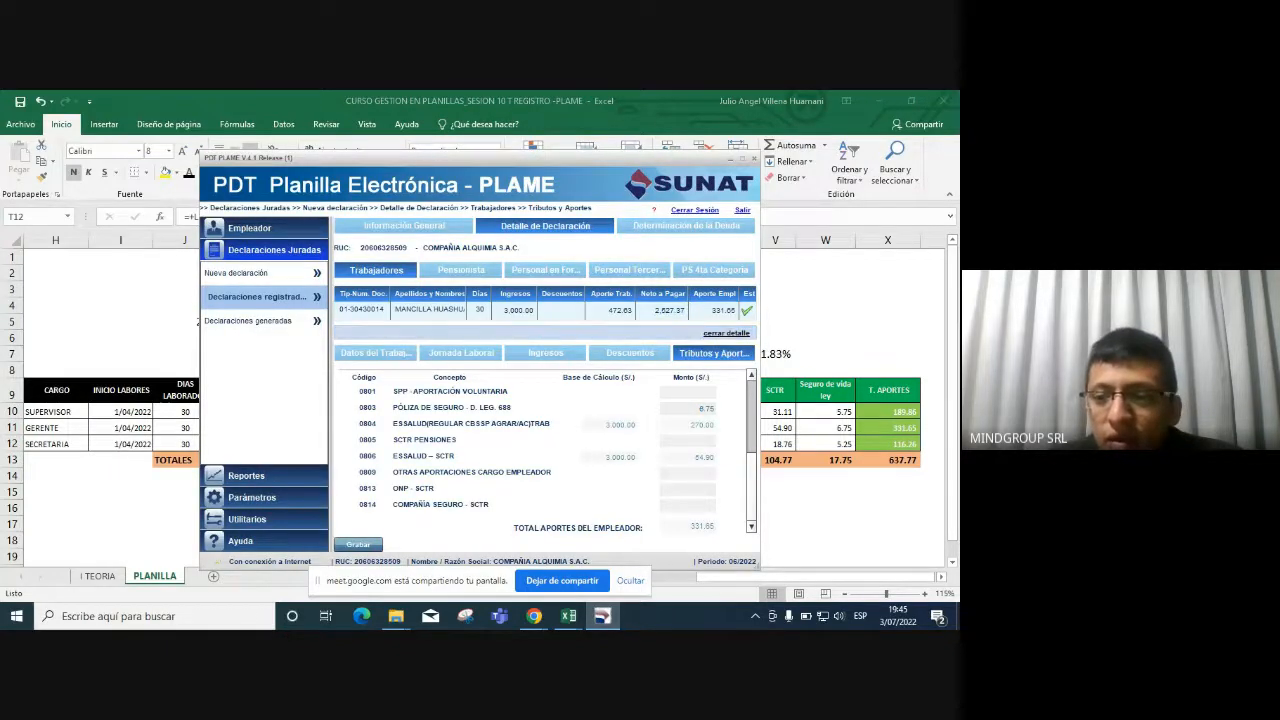
click(726, 332)
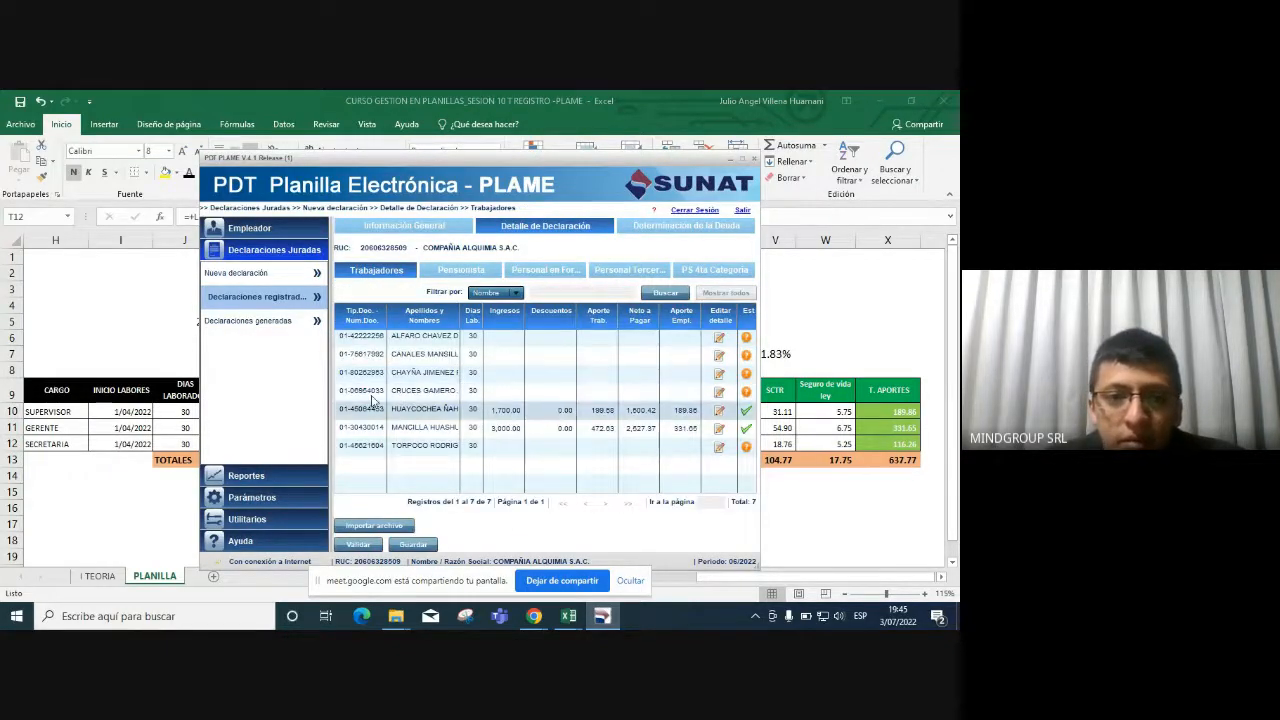
Check the third worker's basic pay in Excel cell K12.
click(819, 475)
drag(668, 444, 140, 444)
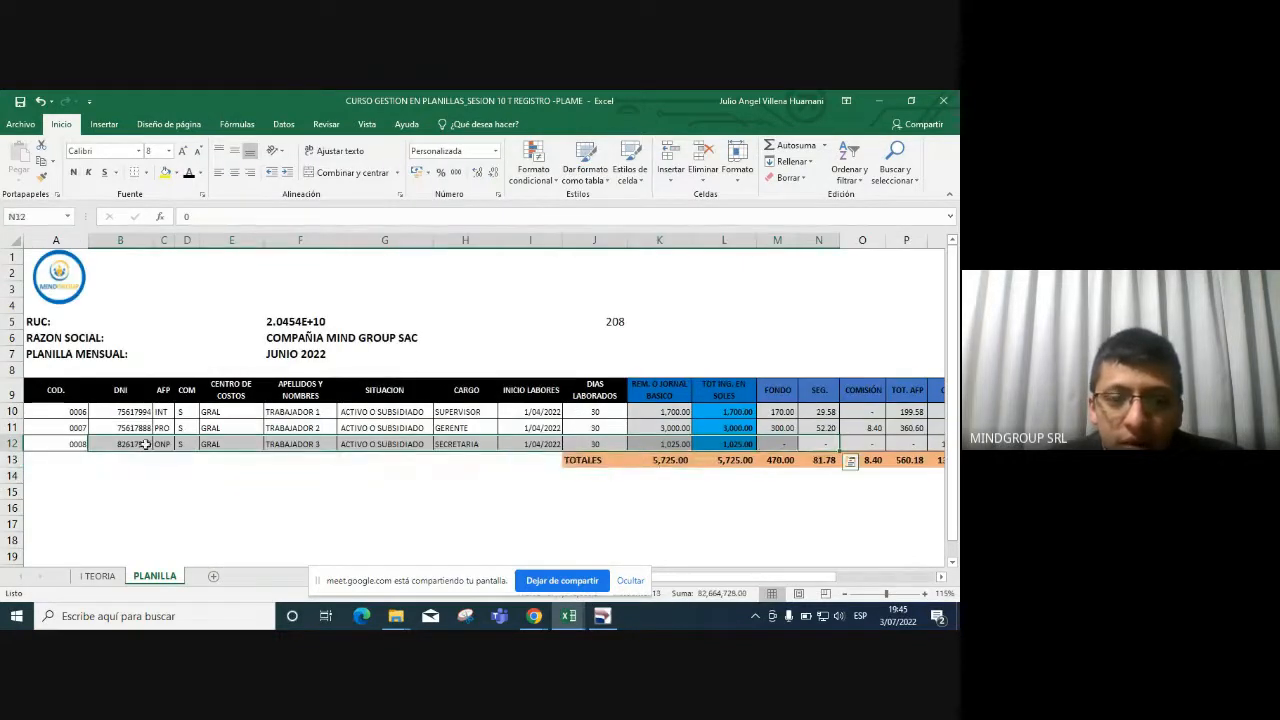
click(477, 447)
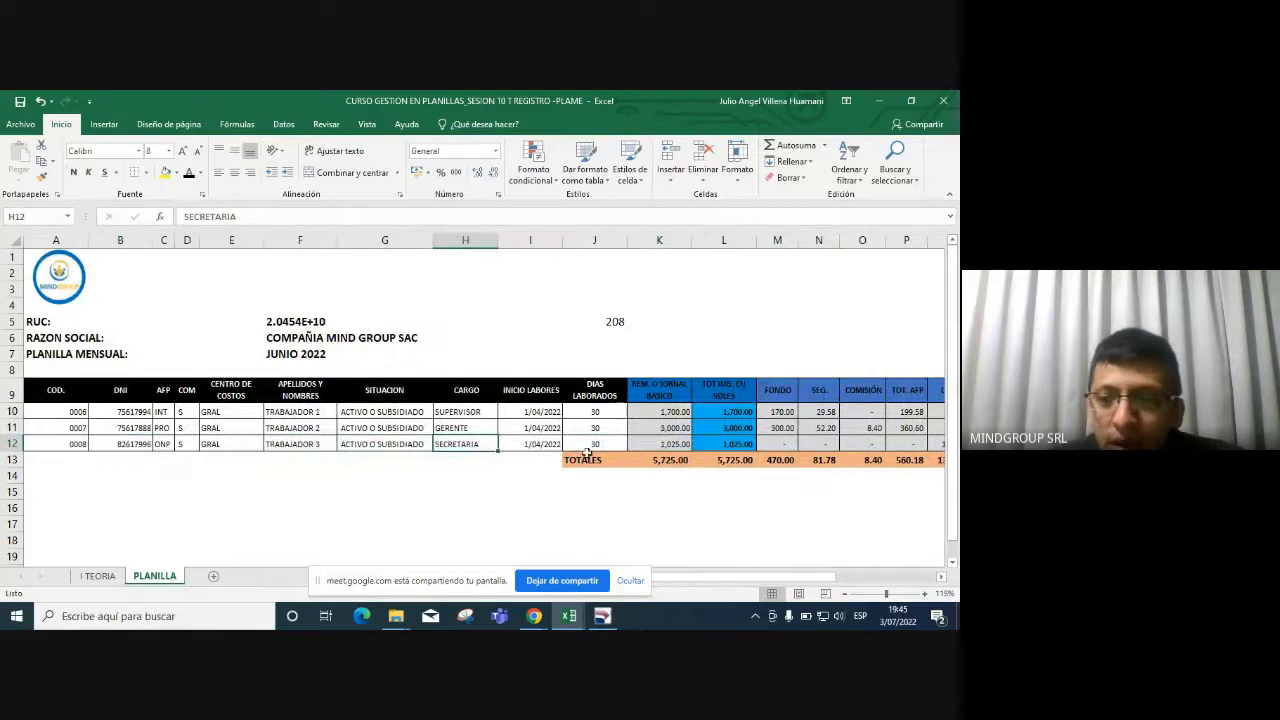
click(670, 447)
click(603, 616)
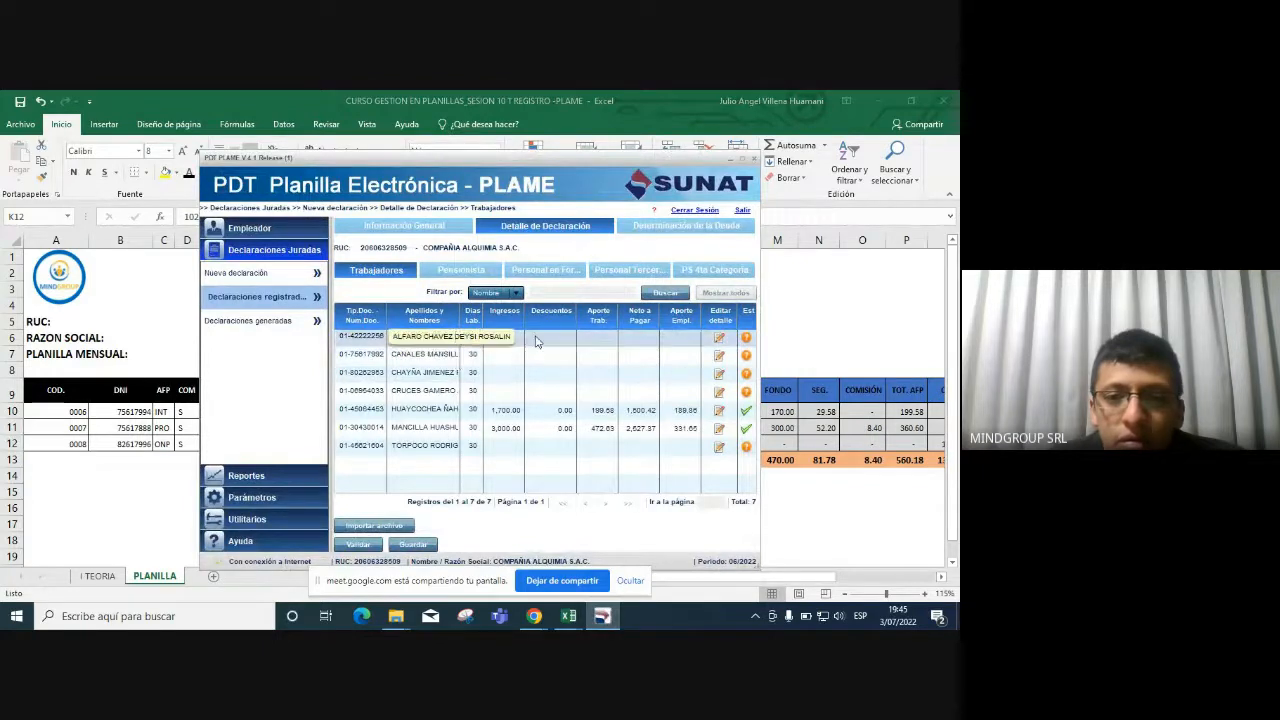
Open the worker's detail form and set the SCTR rate to 1.83%.
click(717, 342)
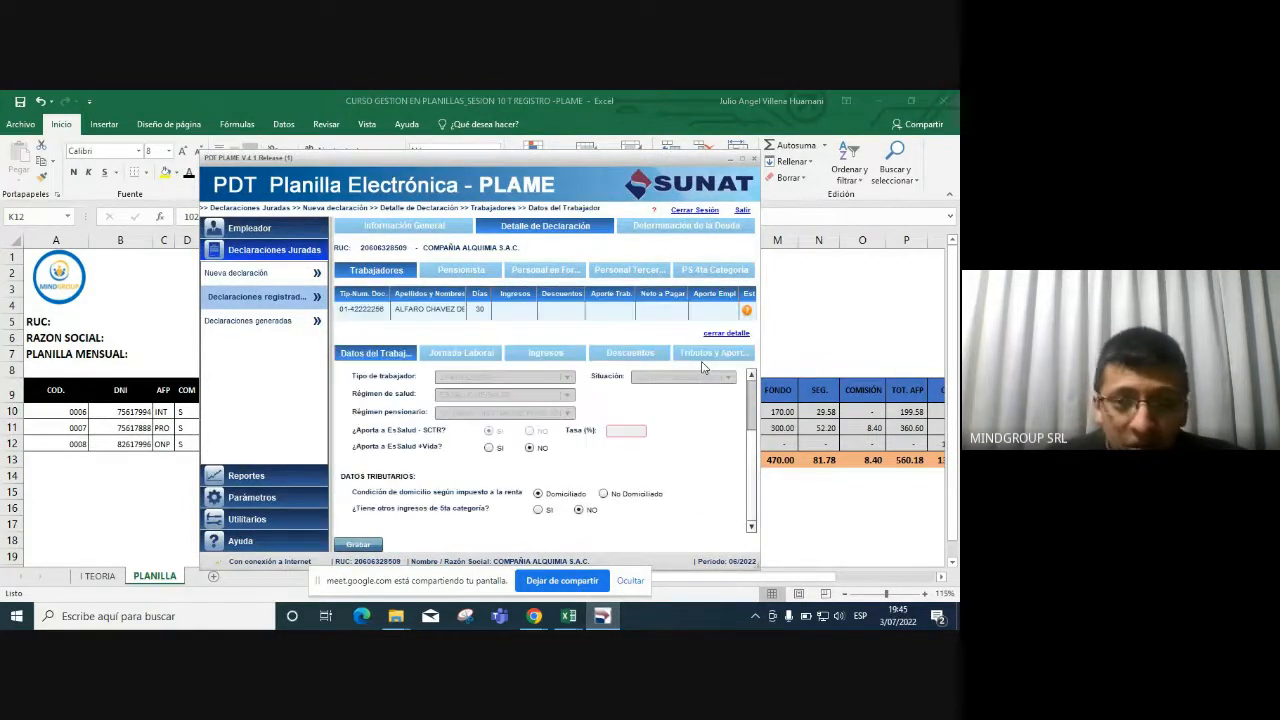
click(644, 433)
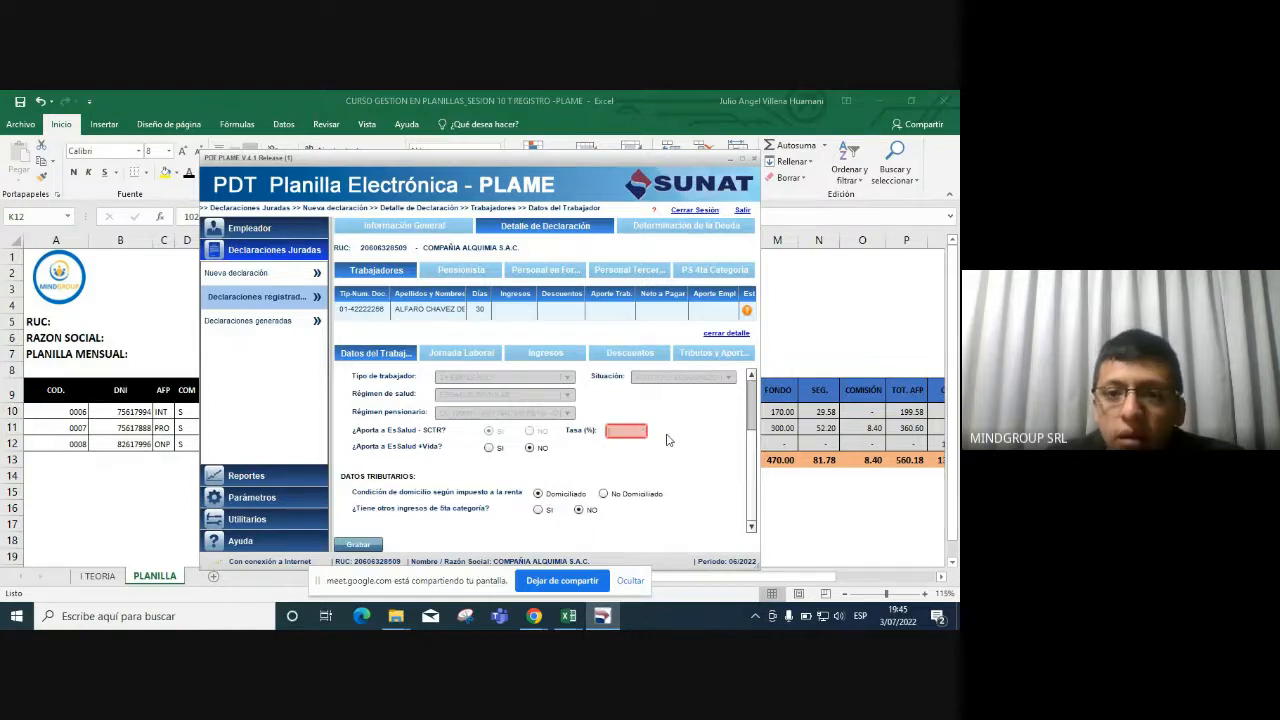
scroll(757, 395, up, 3)
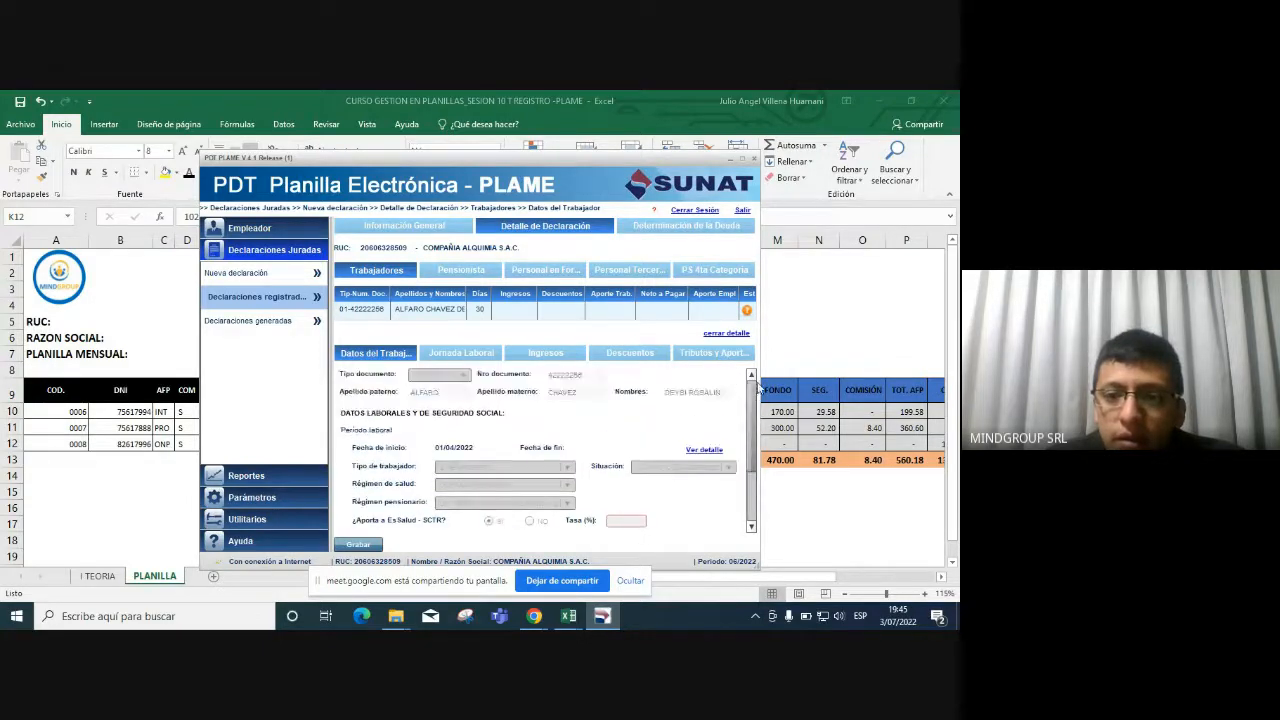
scroll(757, 400, down, 3)
scroll(762, 440, up, 2)
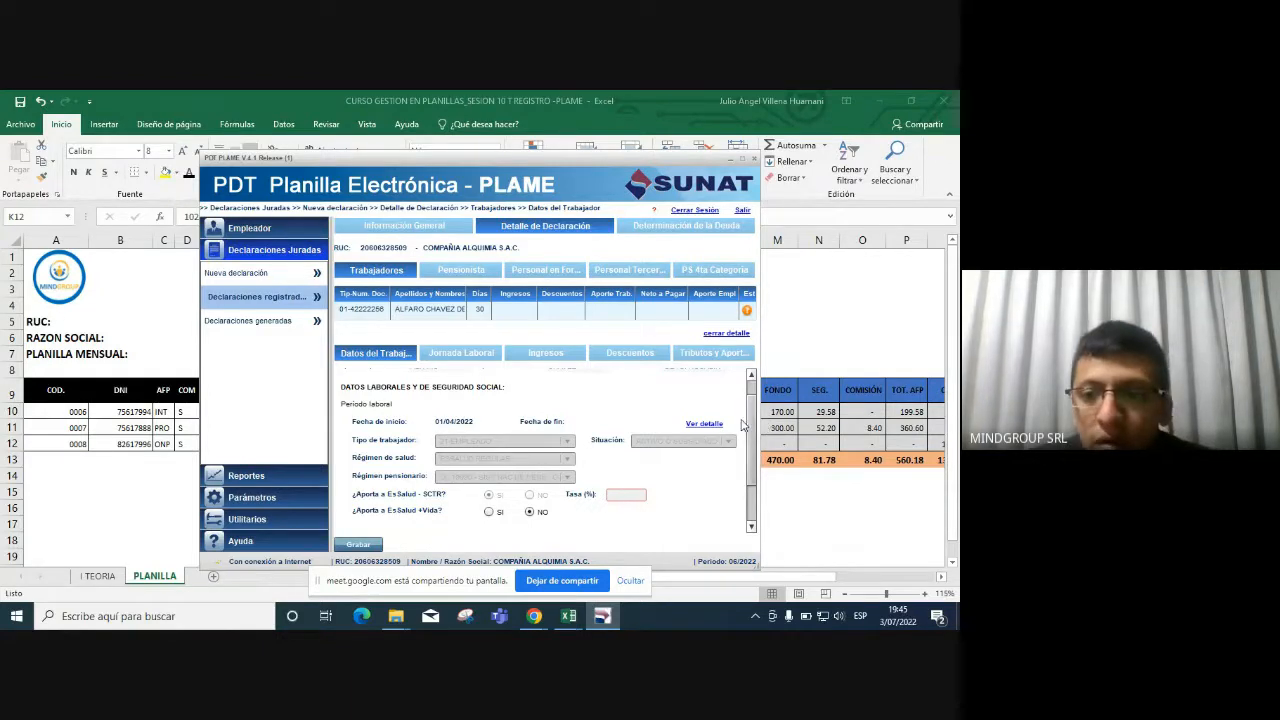
click(621, 494)
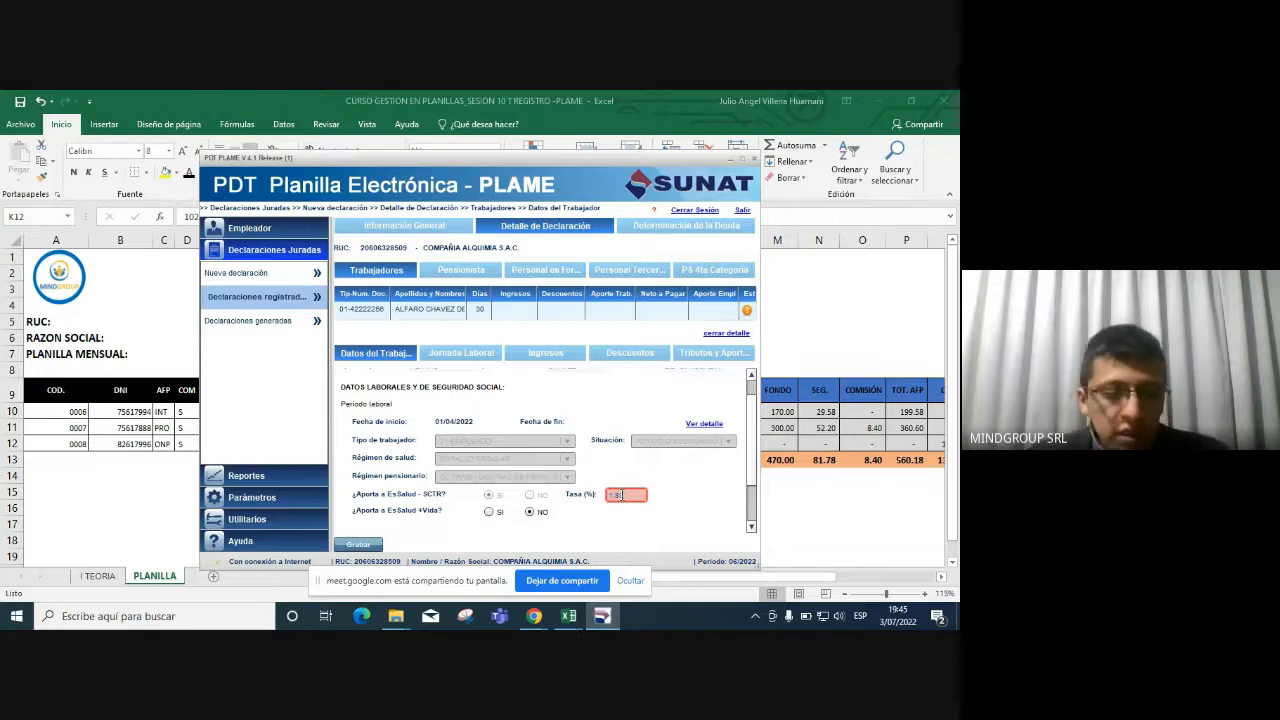
click(657, 510)
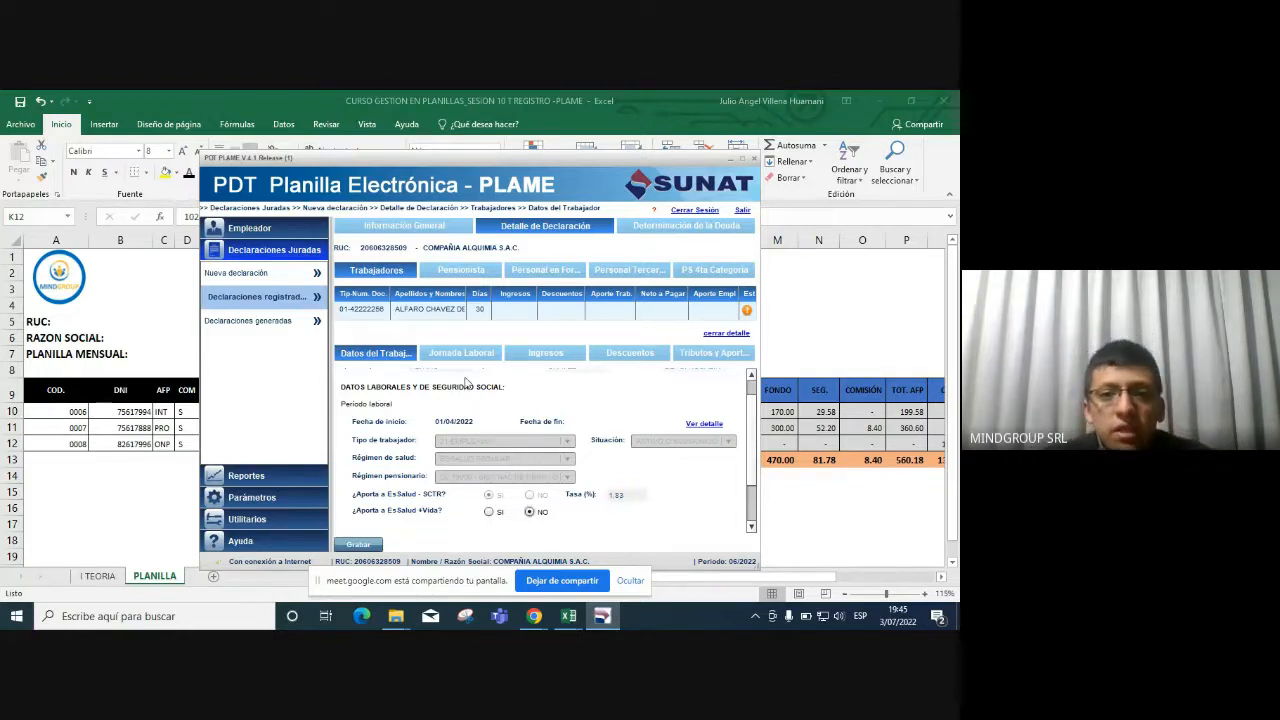
click(463, 355)
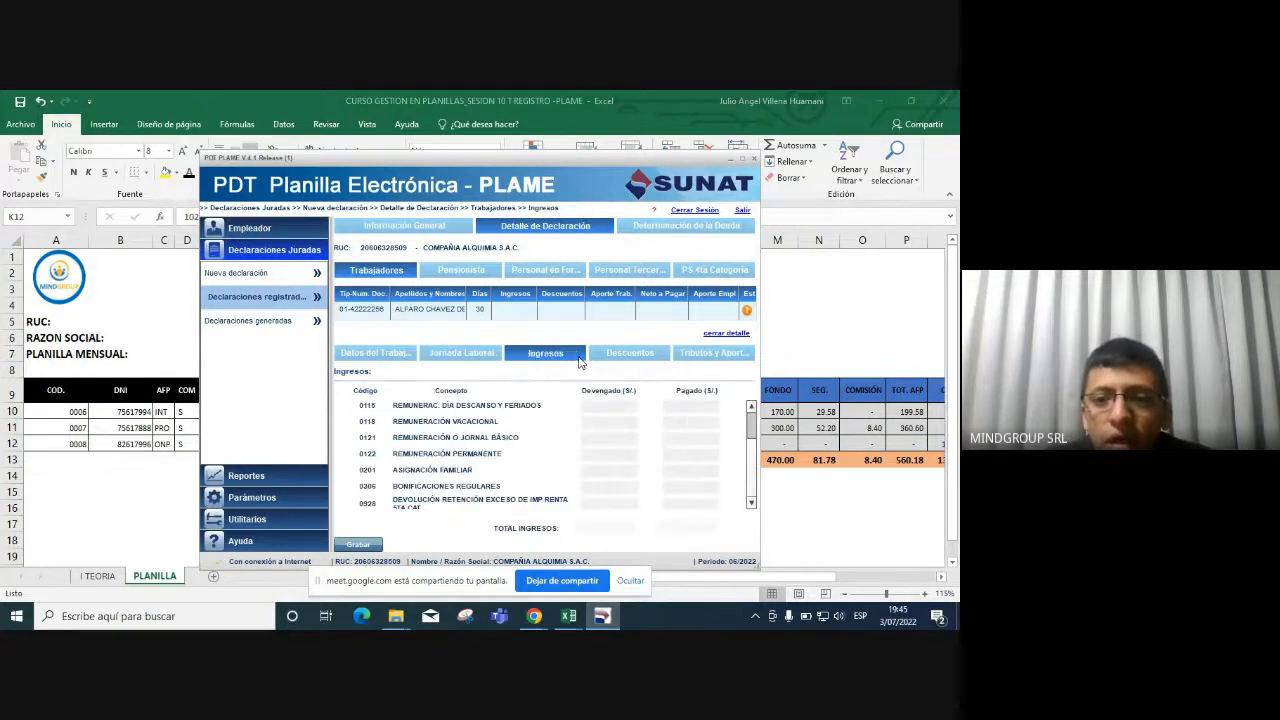
Enter 1,025 as both accrued and paid basic pay for concept 0121.
click(568, 355)
key(alt+Tab)
key(alt+Tab)
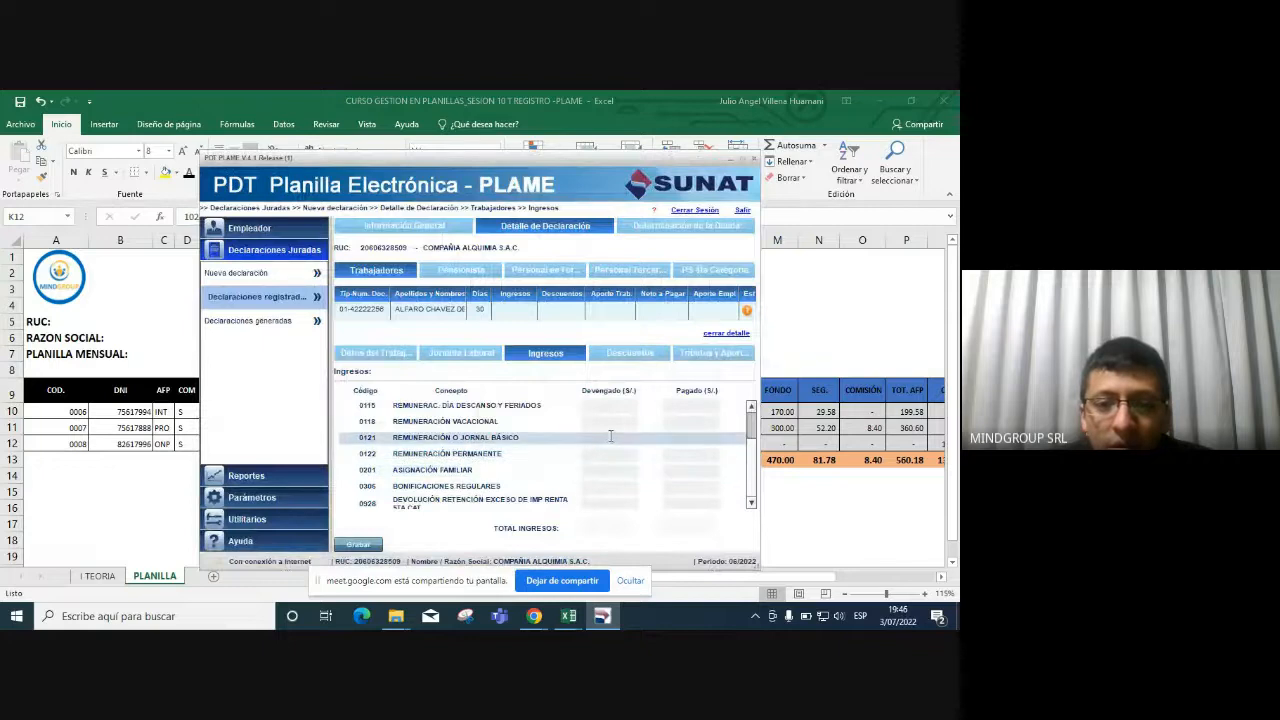
click(610, 437)
text(1,025)
key(Tab)
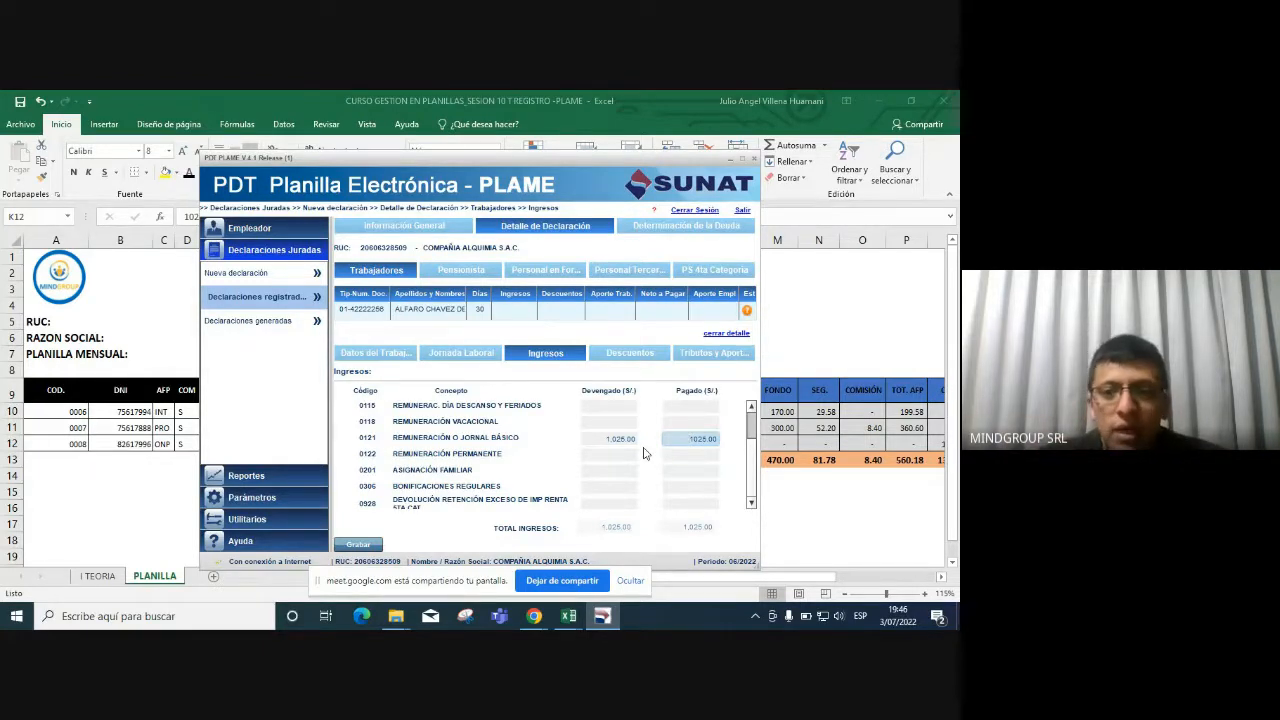
click(609, 529)
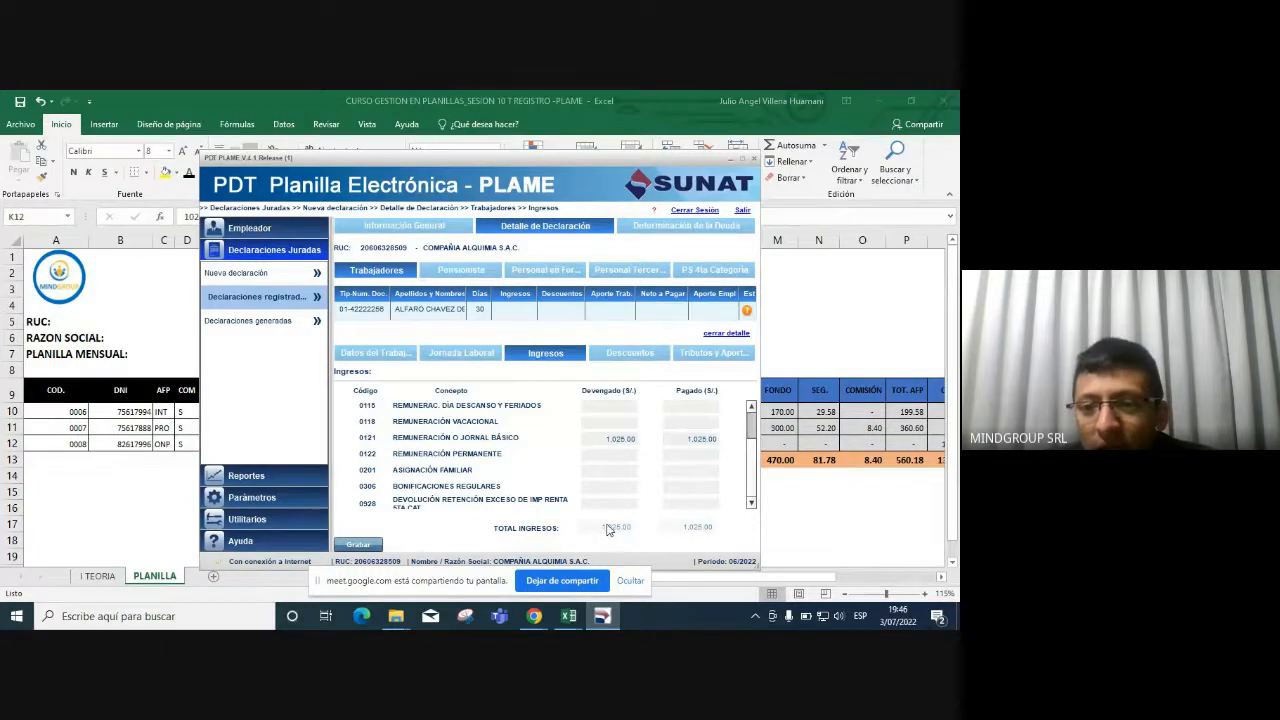
Review the worker's deductions and compare them with the Excel row 12 values.
click(636, 352)
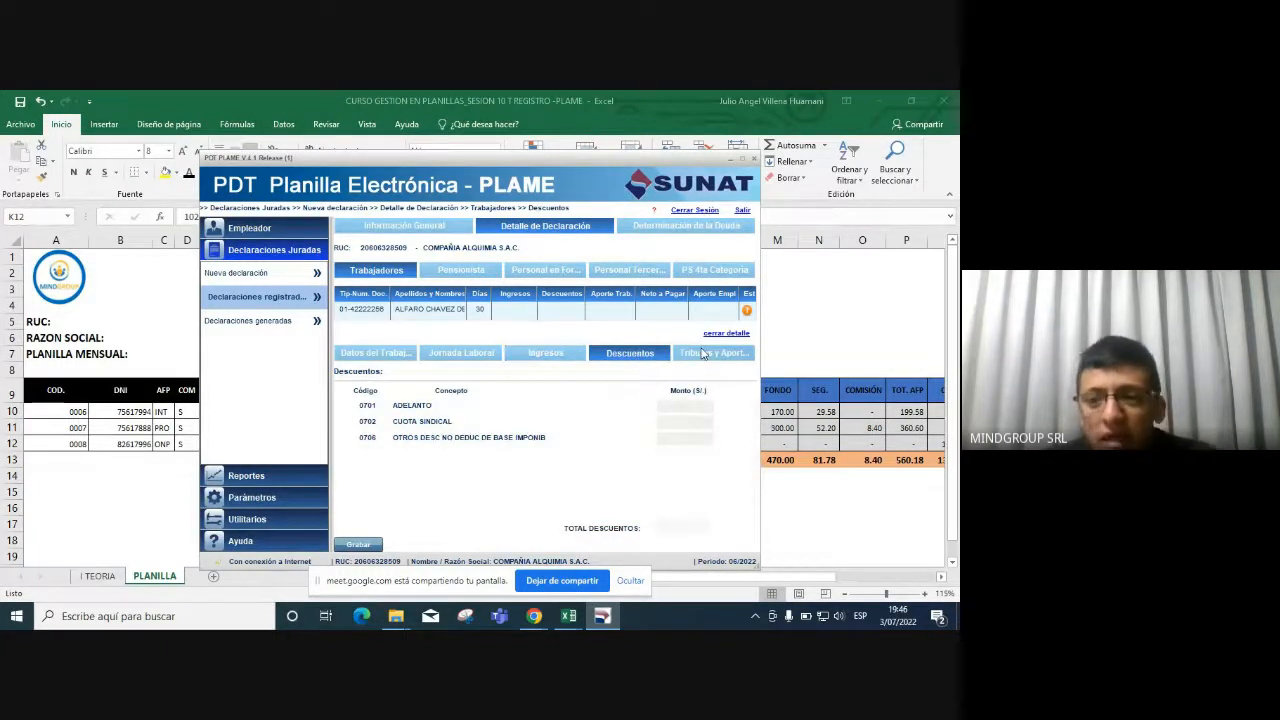
key(alt+Tab)
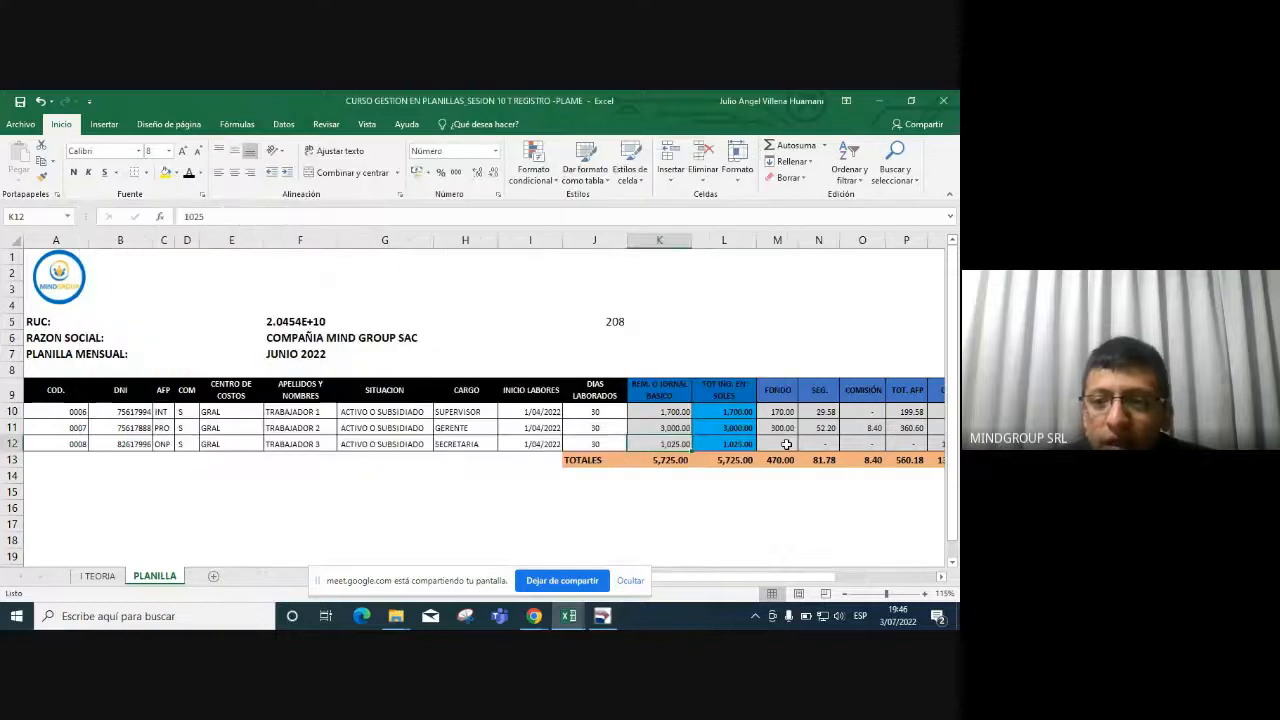
key(Right)
key(Right)
key(Right)
key(Right)
key(Right)
key(Right)
key(Right)
key(Right)
key(Right)
key(Right)
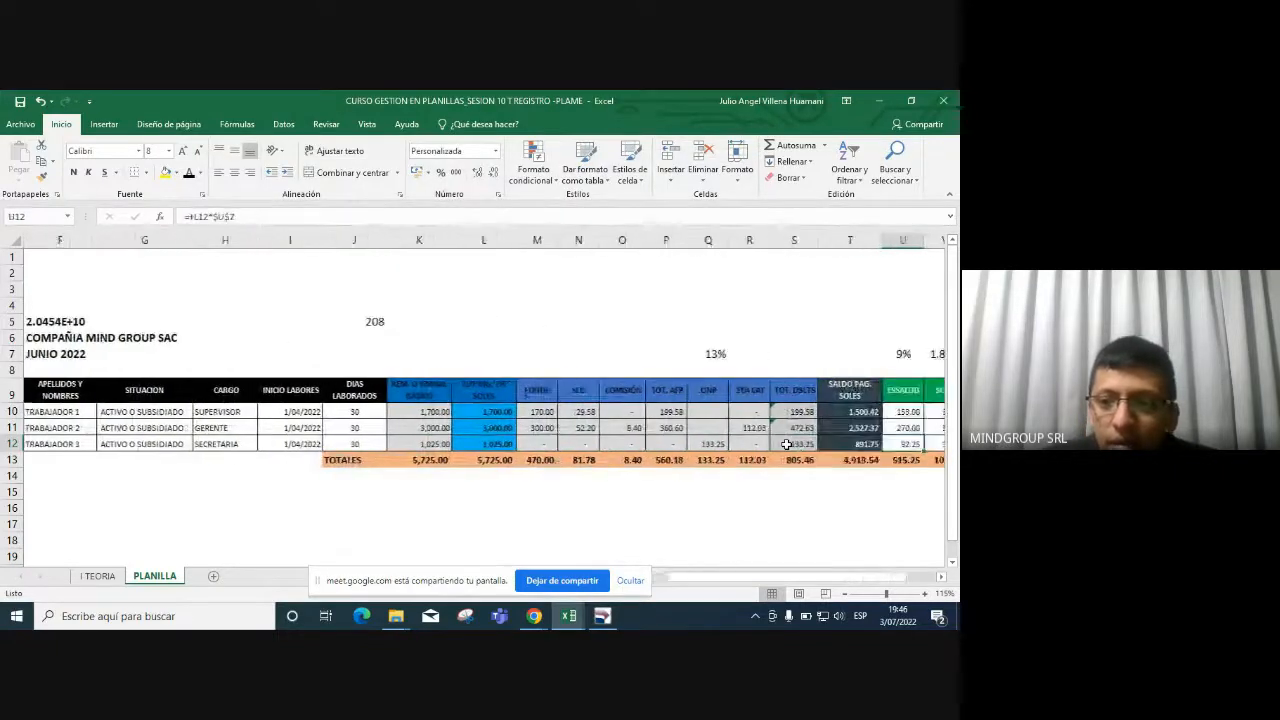
key(Right)
key(Right)
key(Right)
key(Left)
key(Left)
key(Left)
key(Left)
key(Left)
key(Left)
key(Left)
key(Left)
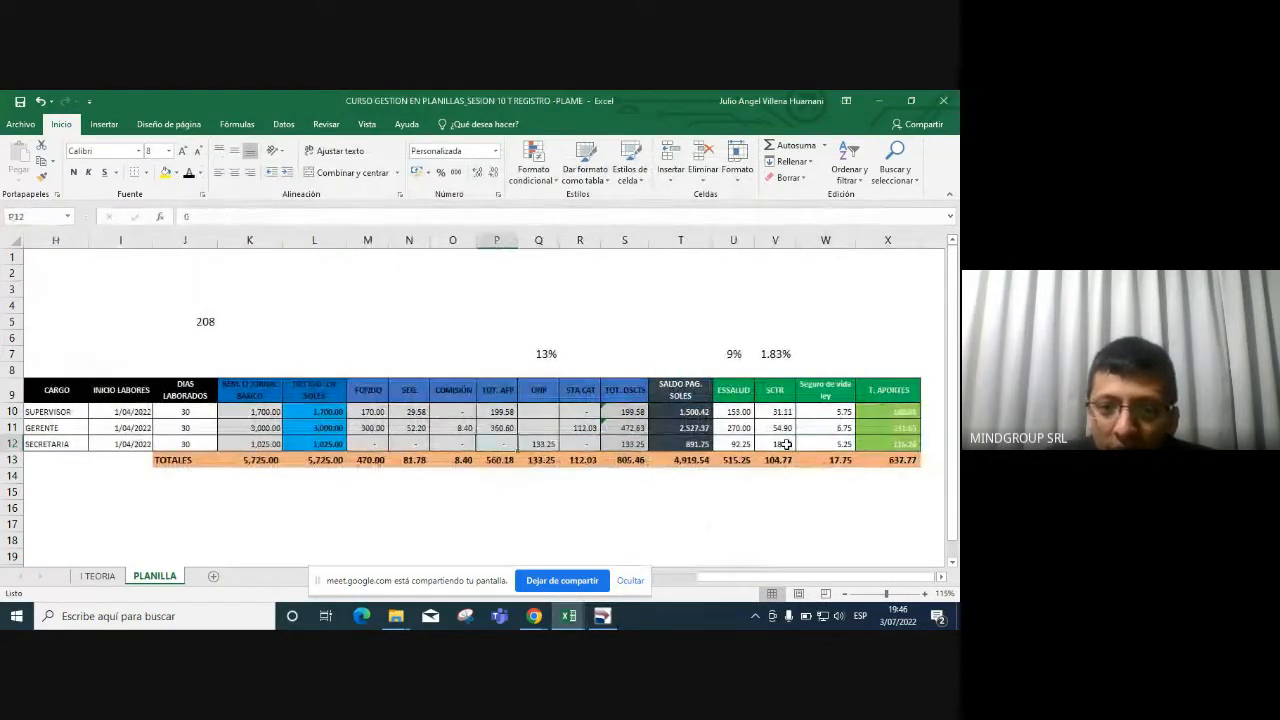
key(Right)
key(Right)
key(alt+Tab)
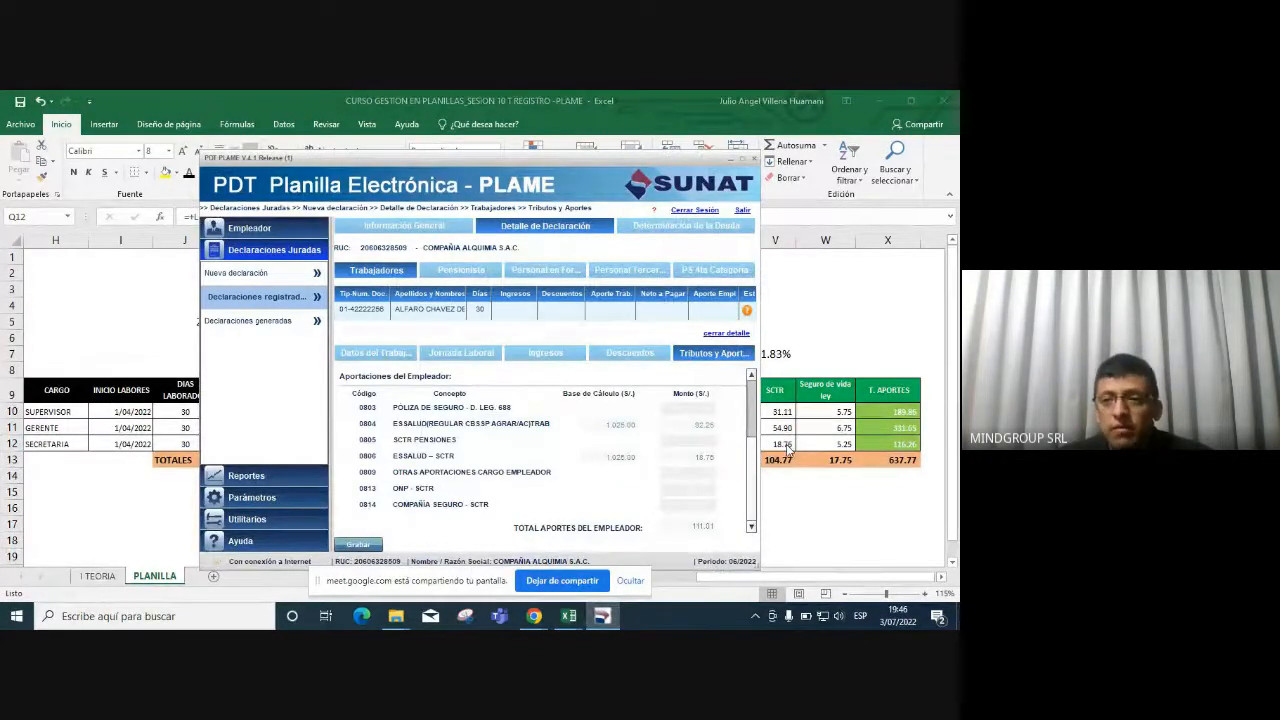
Compare the ONP pension row 0607 with the Excel payroll.
drag(751, 455, 750, 400)
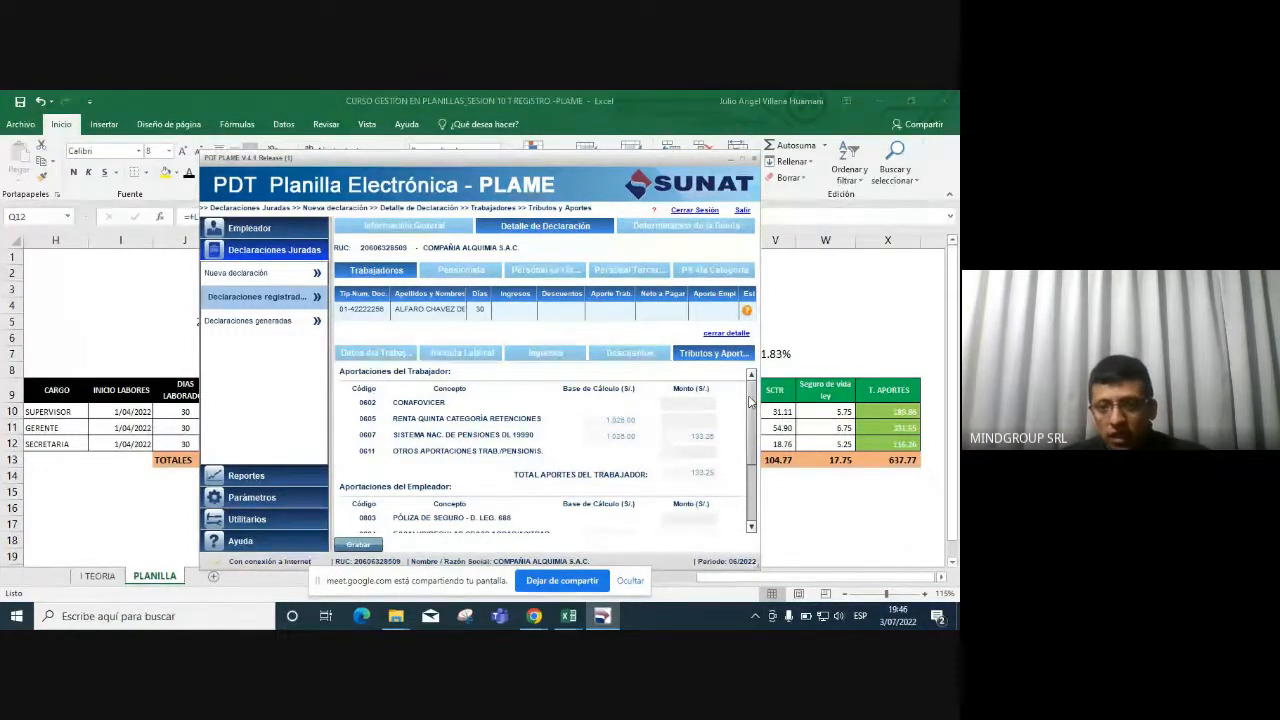
click(648, 440)
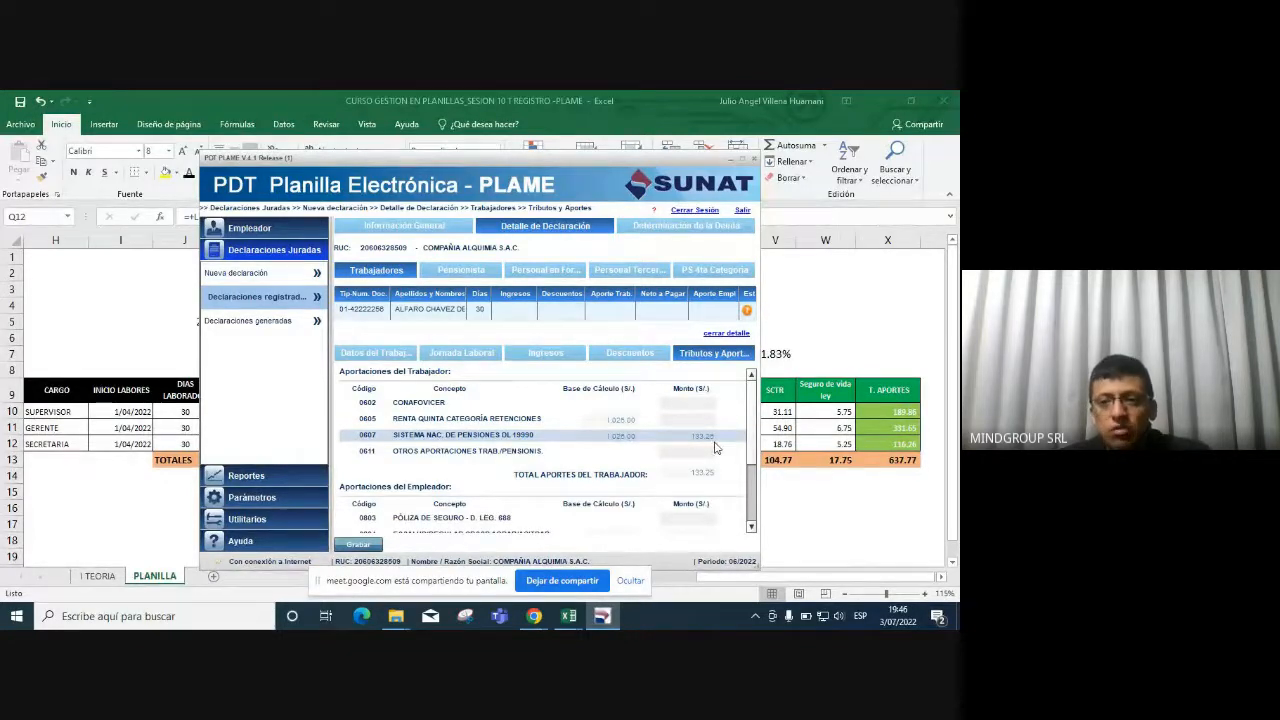
key(alt+Tab)
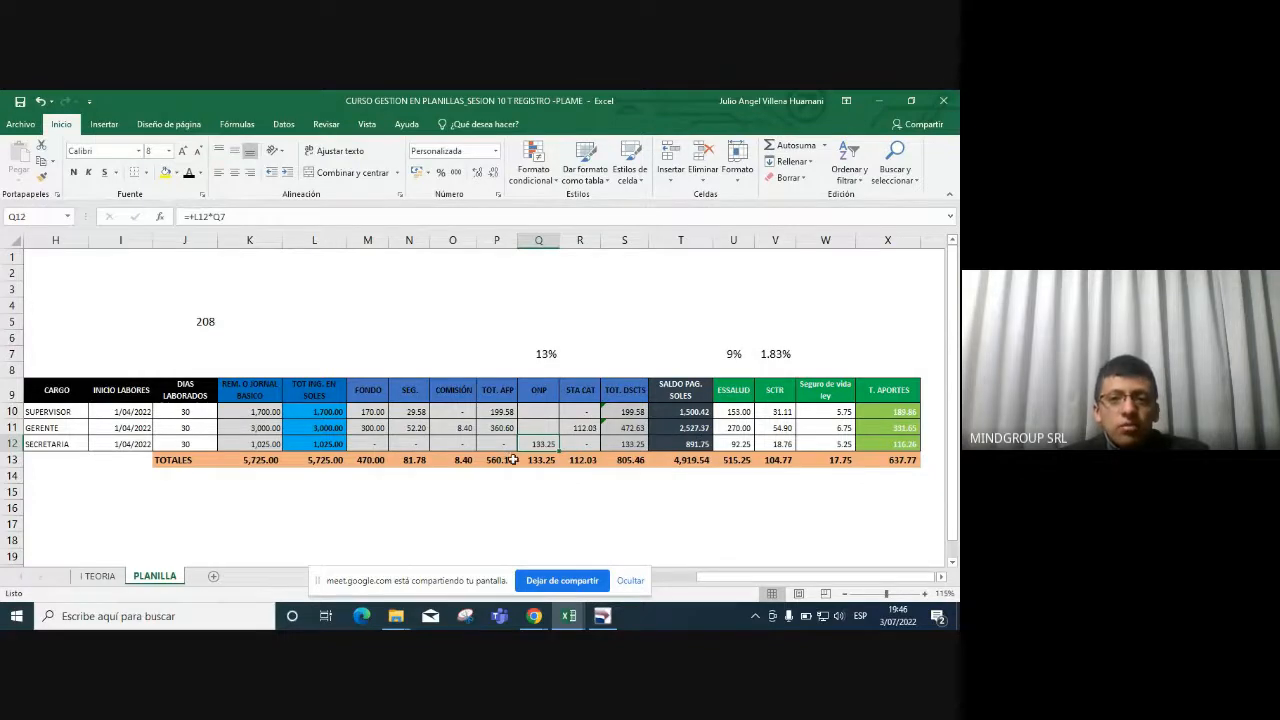
scroll(578, 442, up, 1)
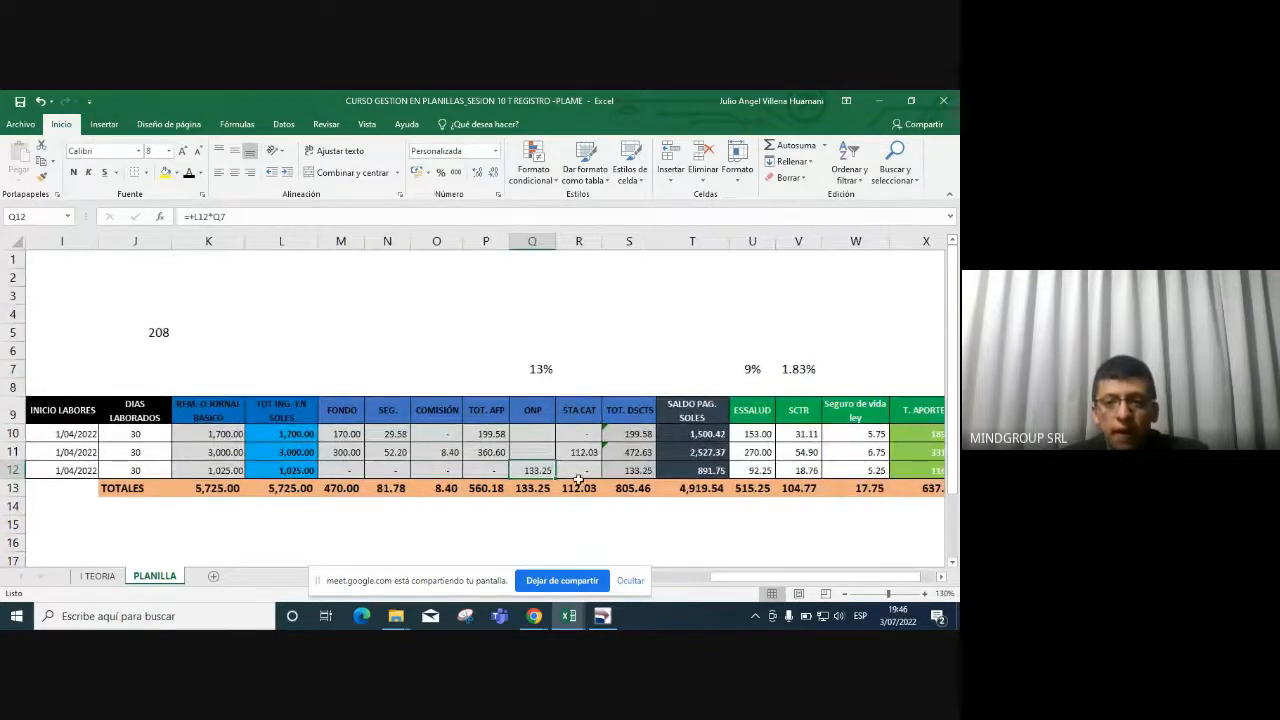
key(alt+Tab)
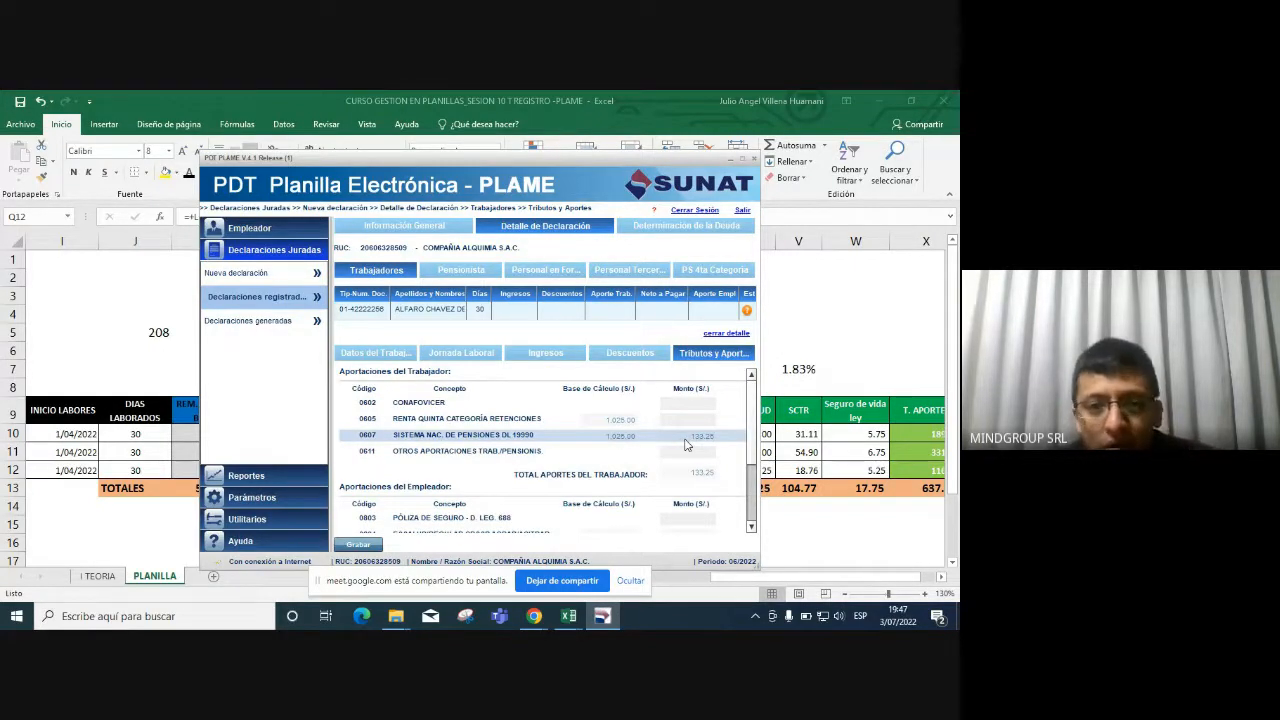
Review the 0605 fifth-category tax and the worker's total deductions in Excel S12.
click(378, 353)
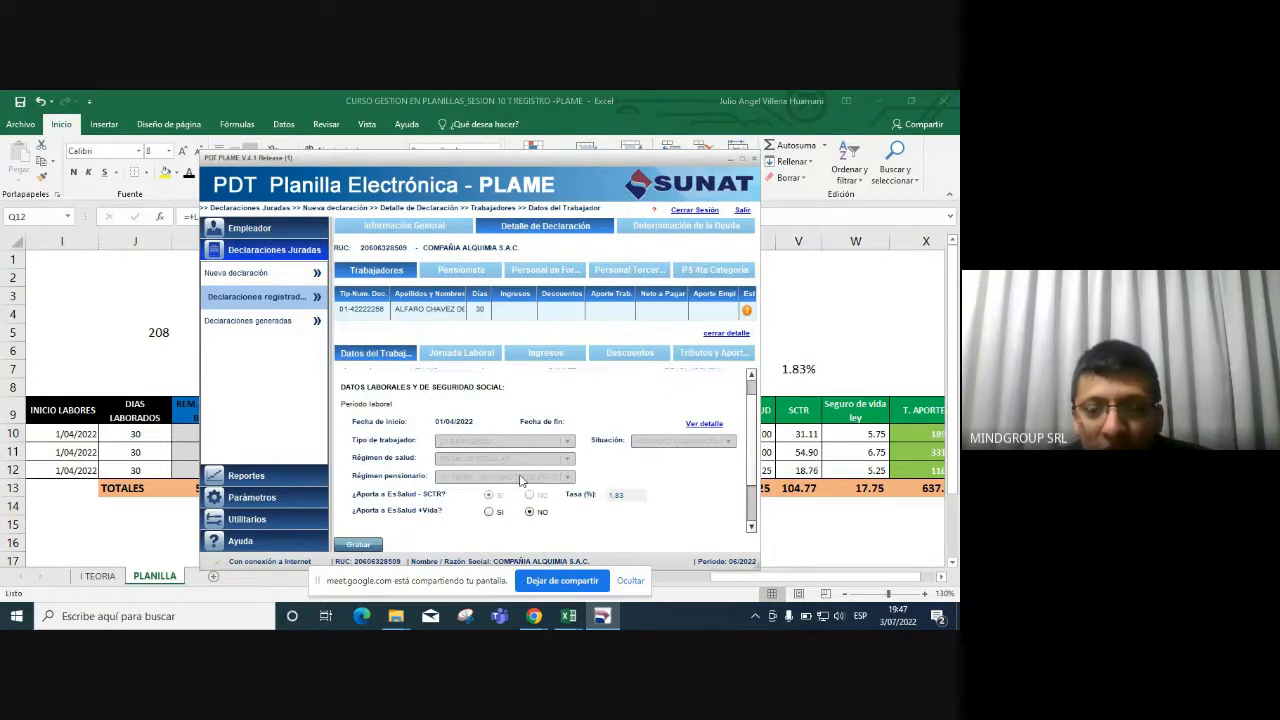
click(697, 356)
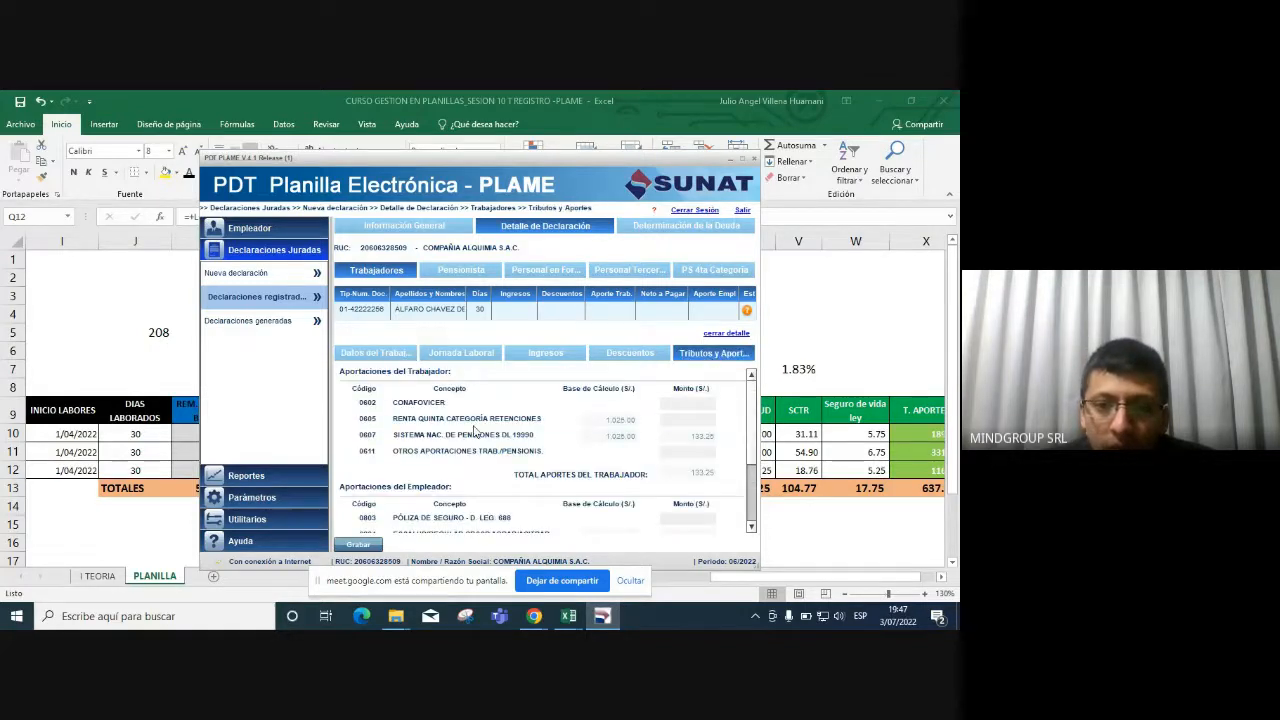
click(697, 419)
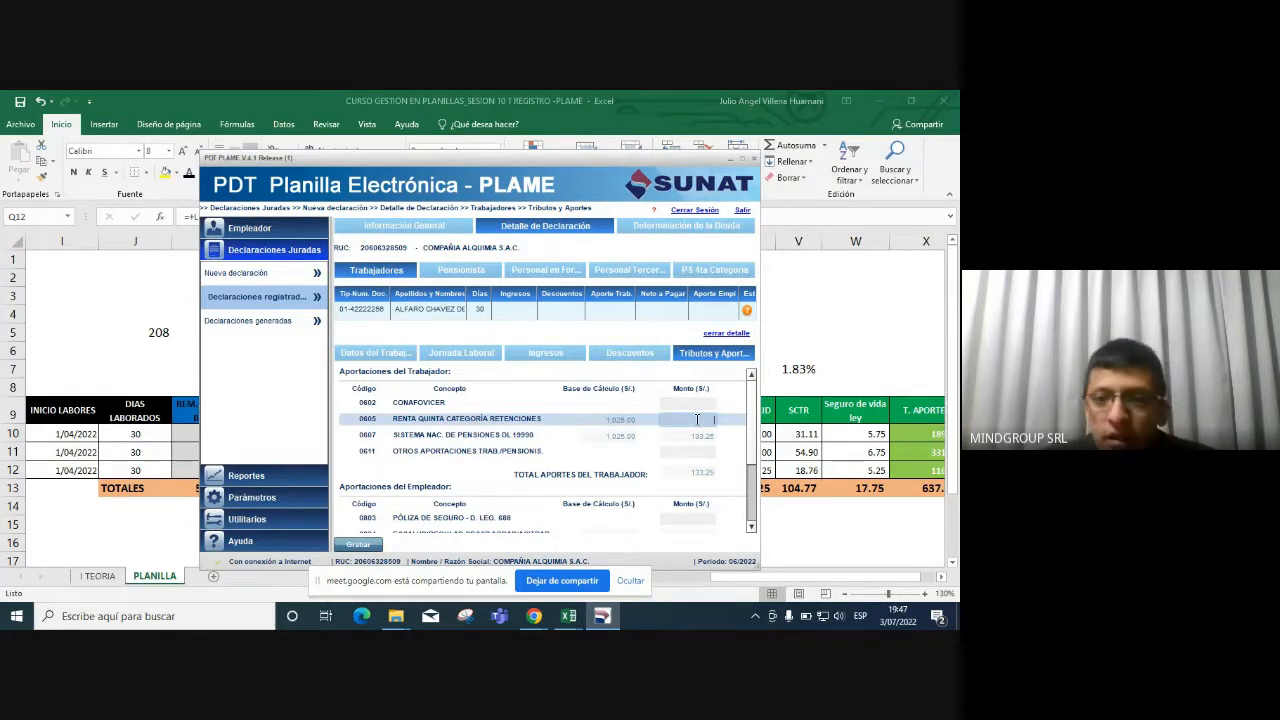
scroll(757, 421, down, 1)
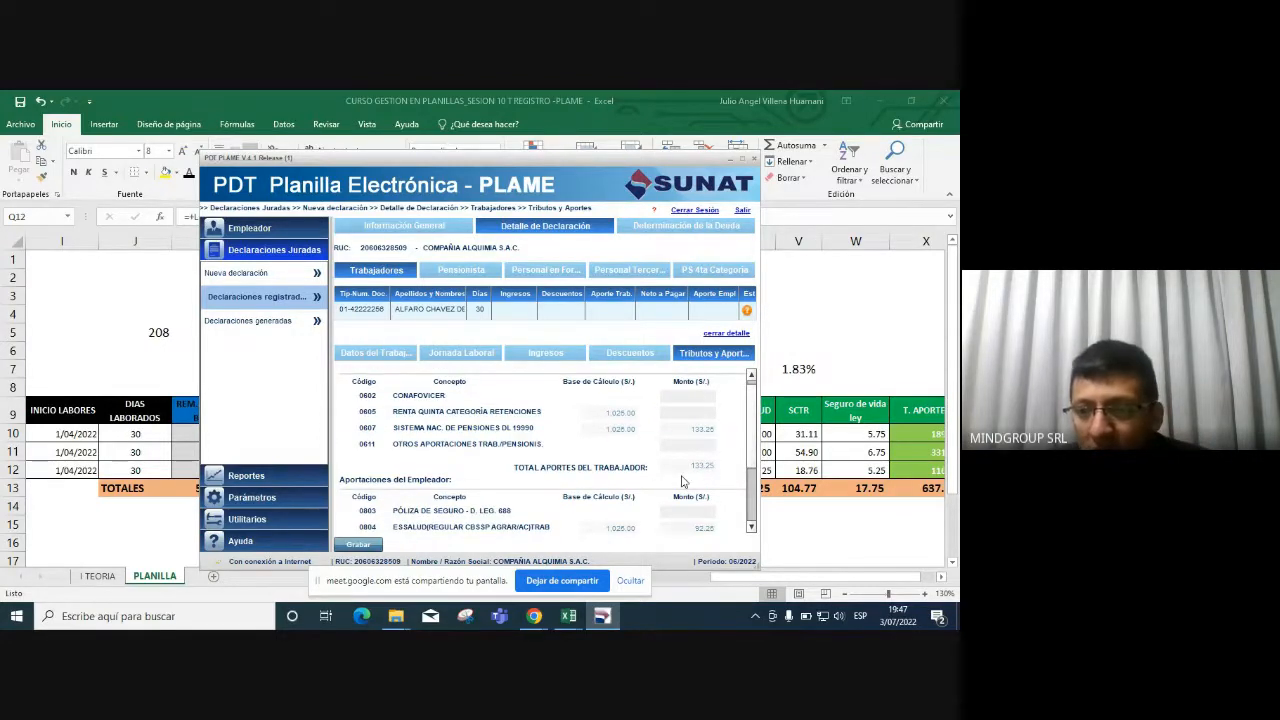
key(alt+Tab)
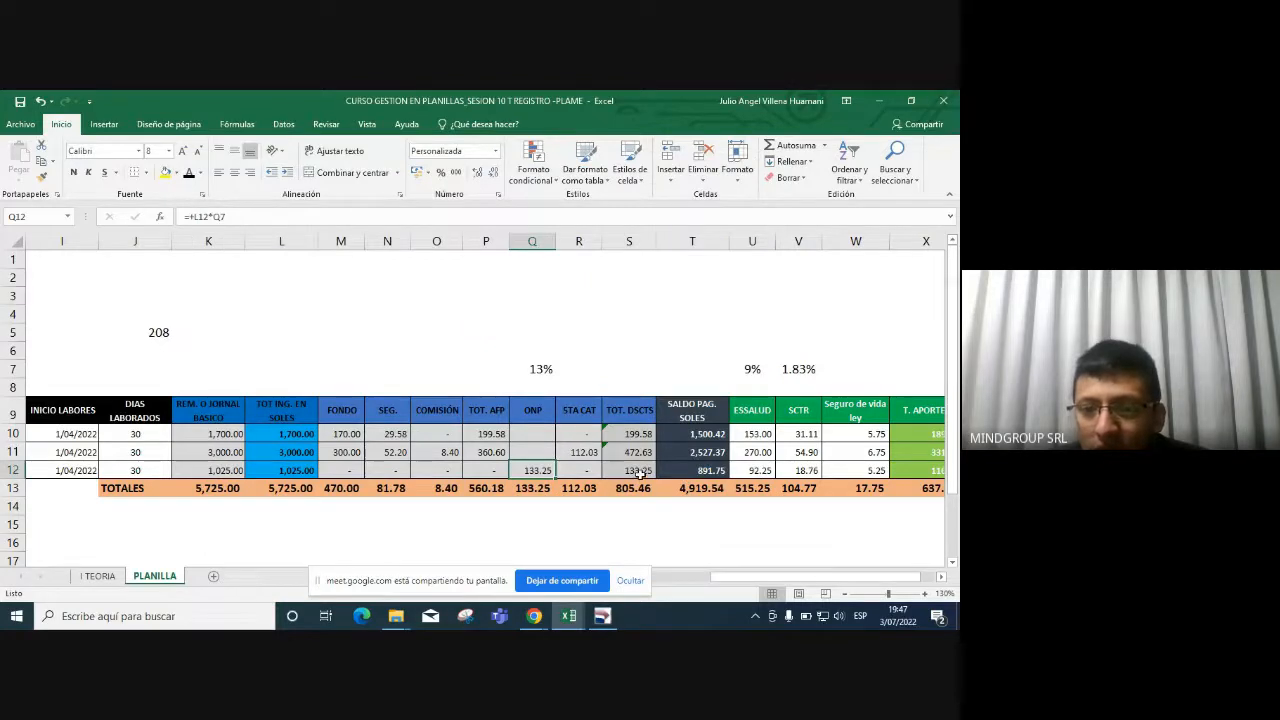
click(640, 474)
click(623, 243)
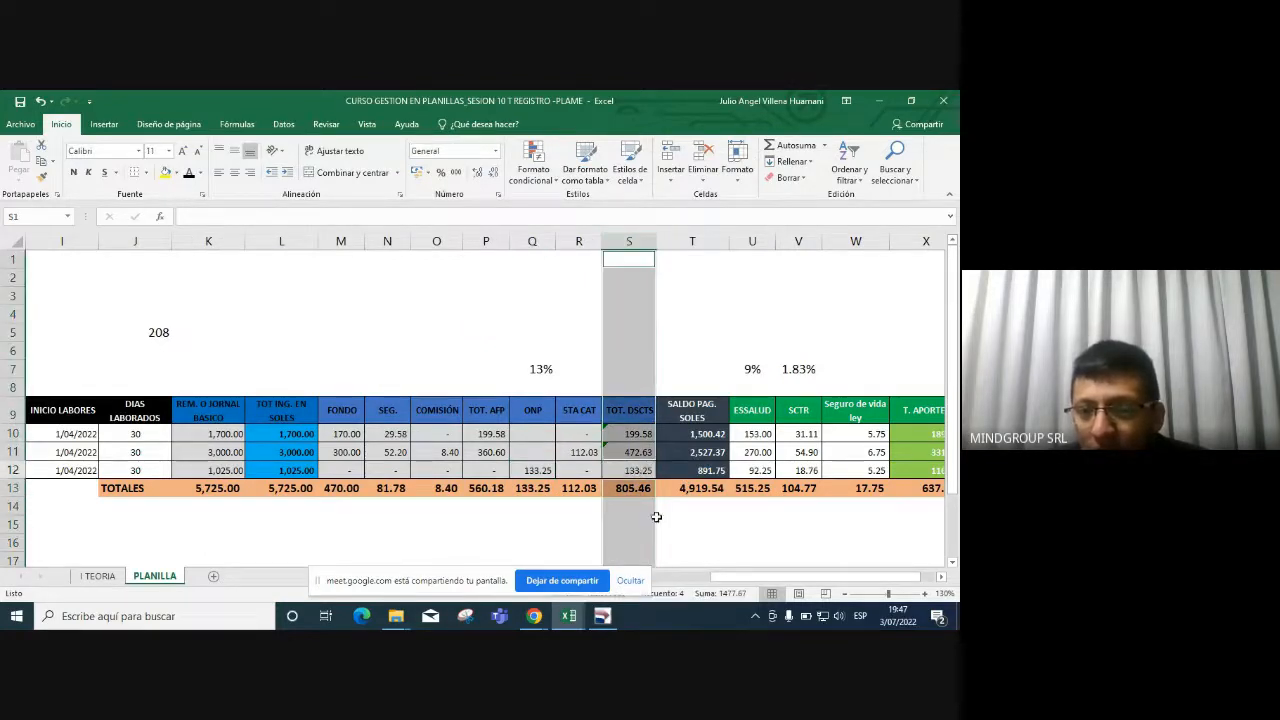
key(alt+Tab)
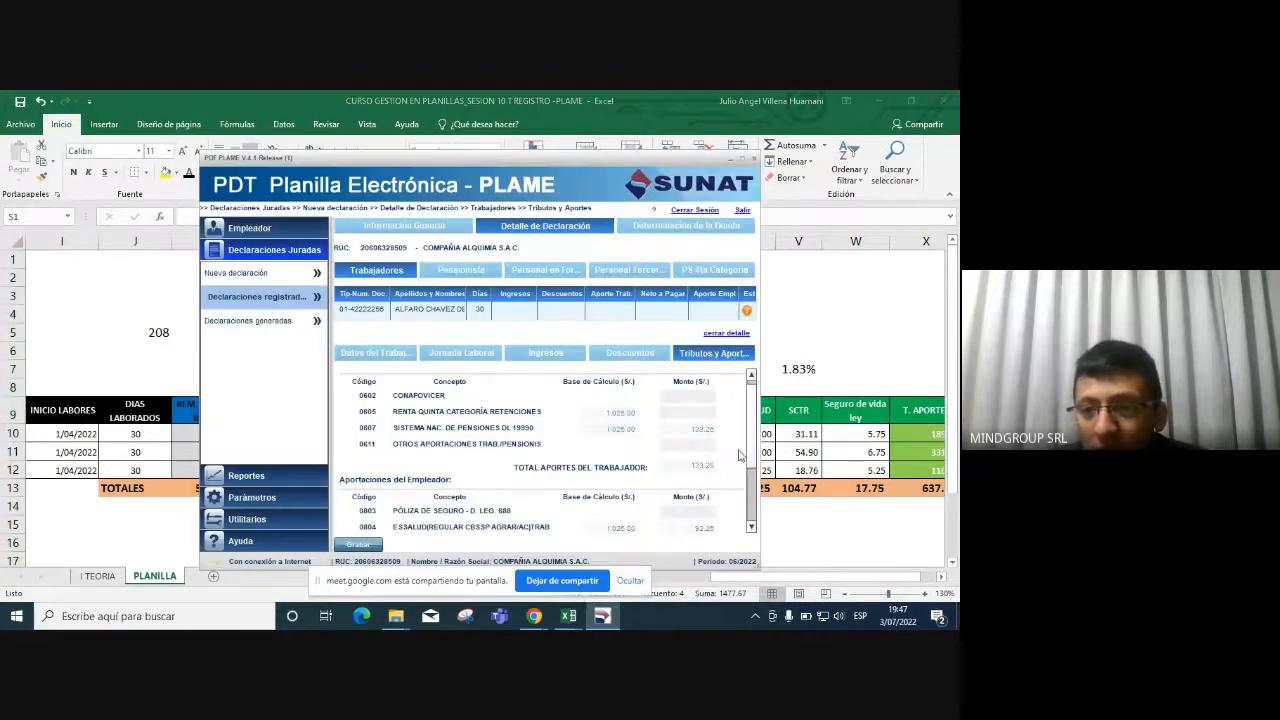
Enter 5.25 for the 0803 insurance policy, leaving 0805 blank.
drag(751, 438, 753, 483)
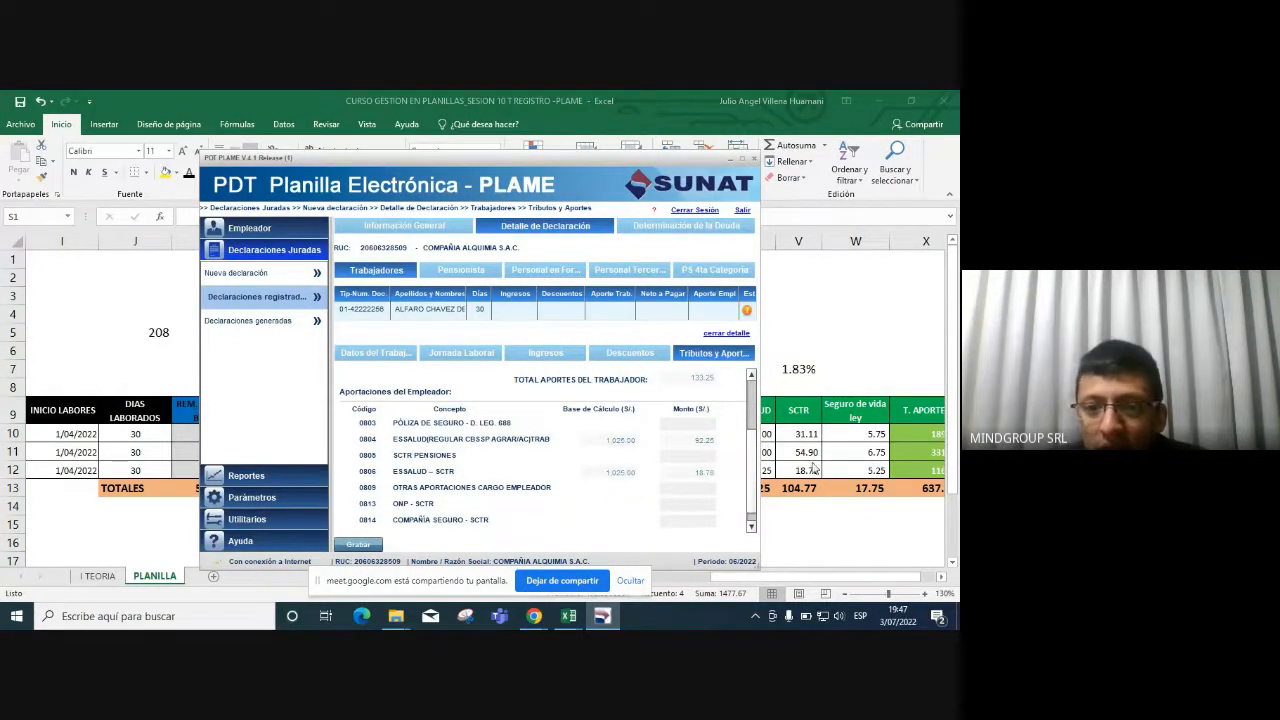
click(566, 428)
click(712, 422)
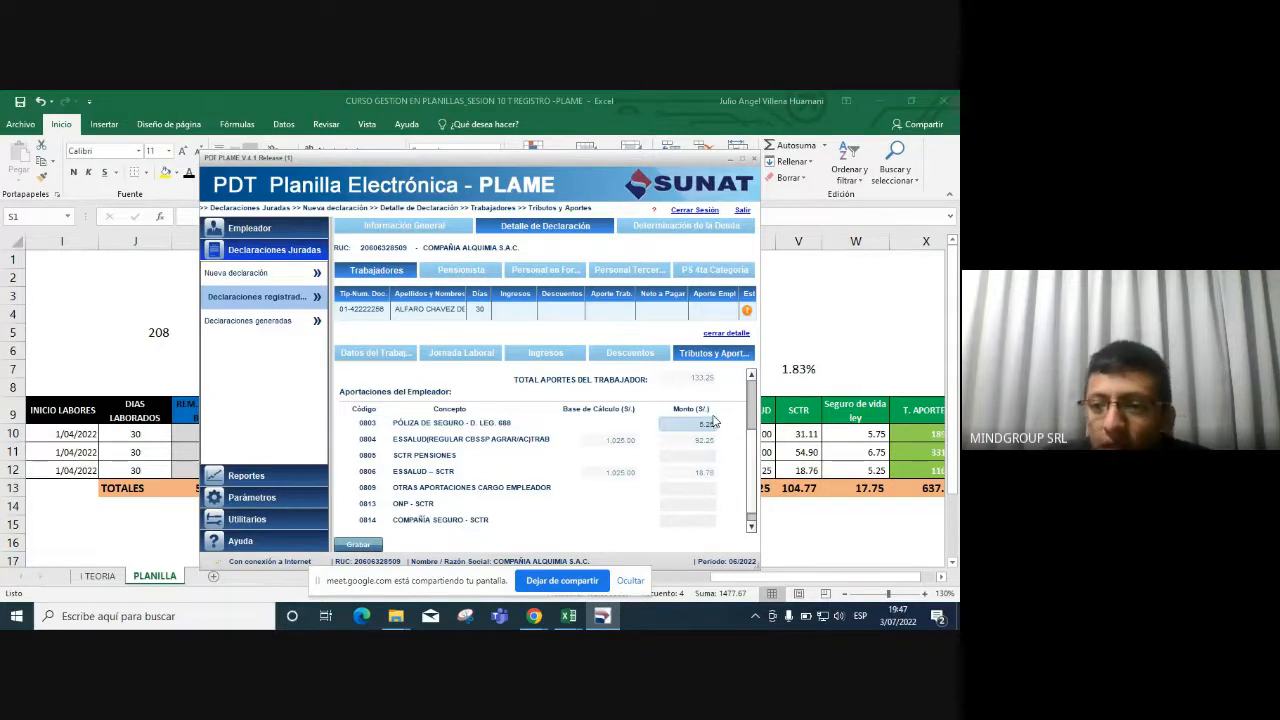
key(Tab)
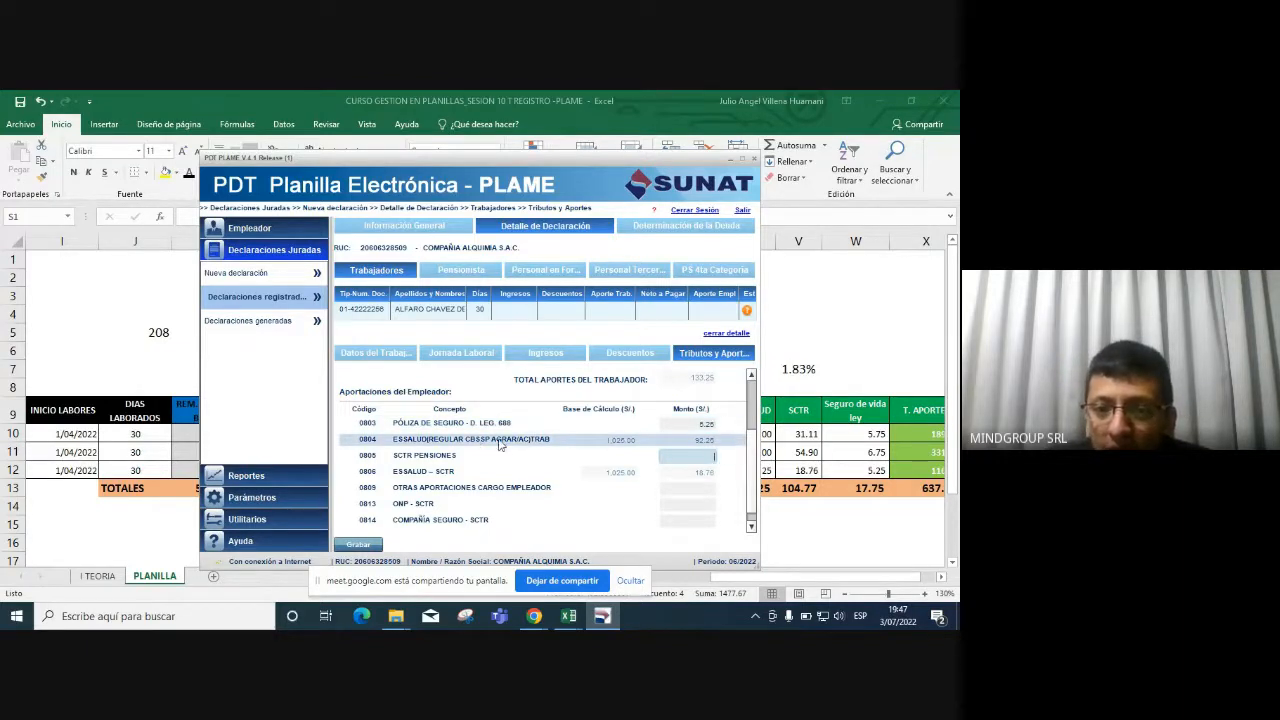
click(688, 441)
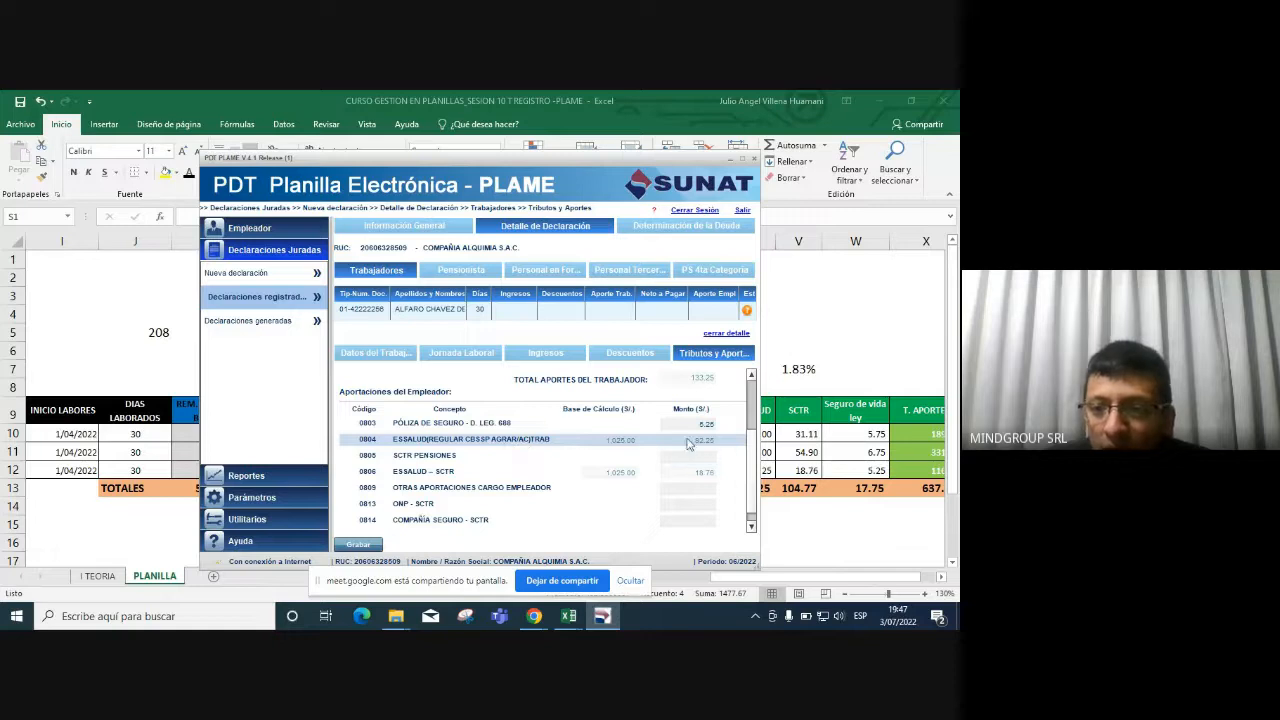
click(770, 473)
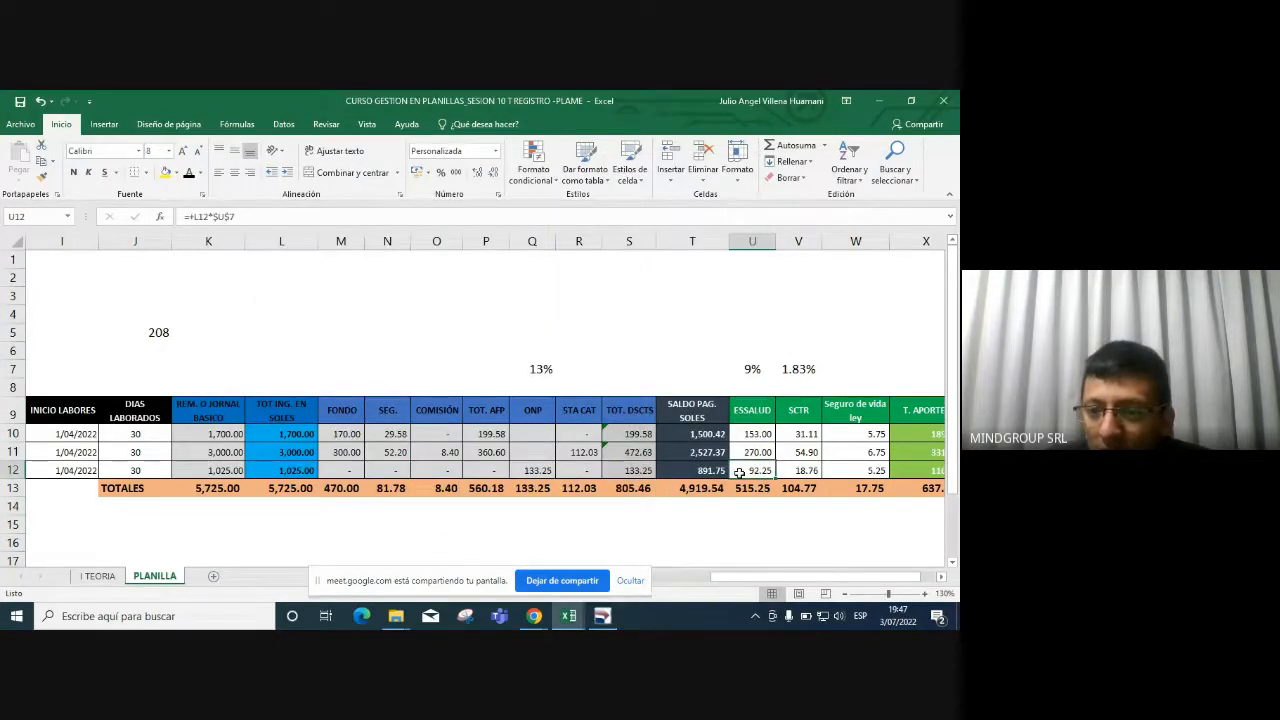
key(alt+Tab)
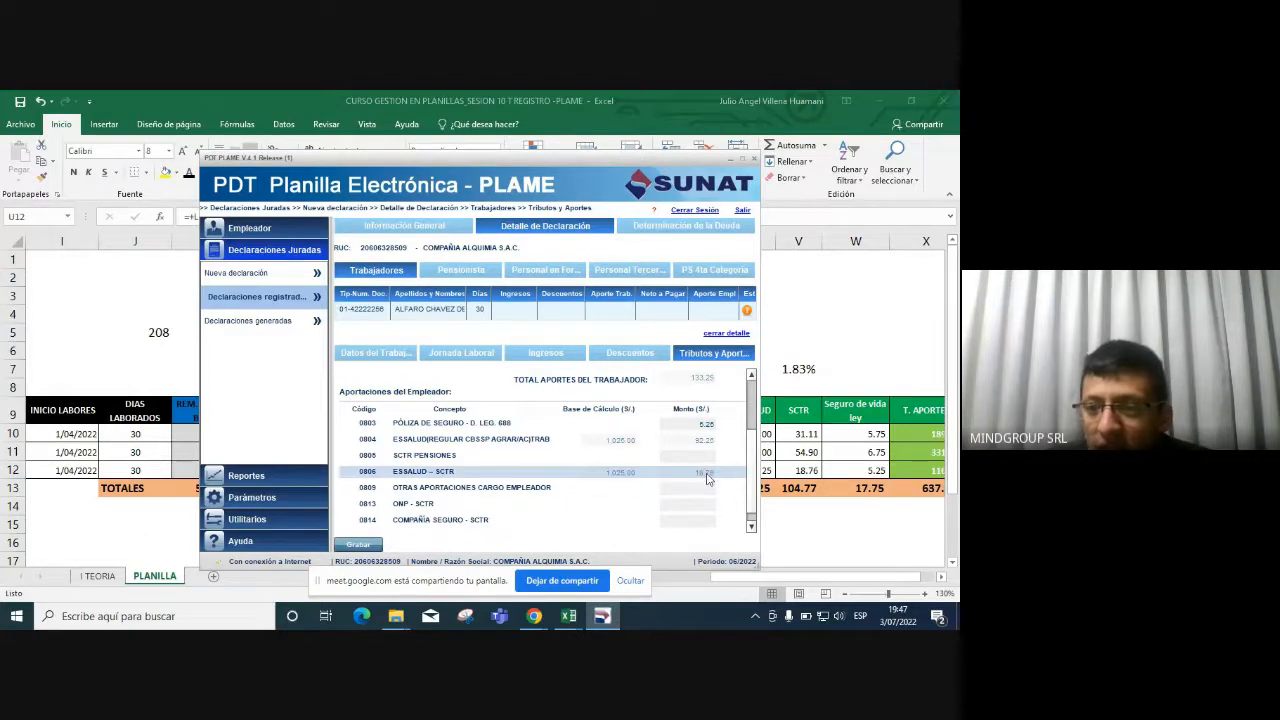
Confirm the 116.26 employer total against Excel cell X12.
scroll(724, 500, down, 2)
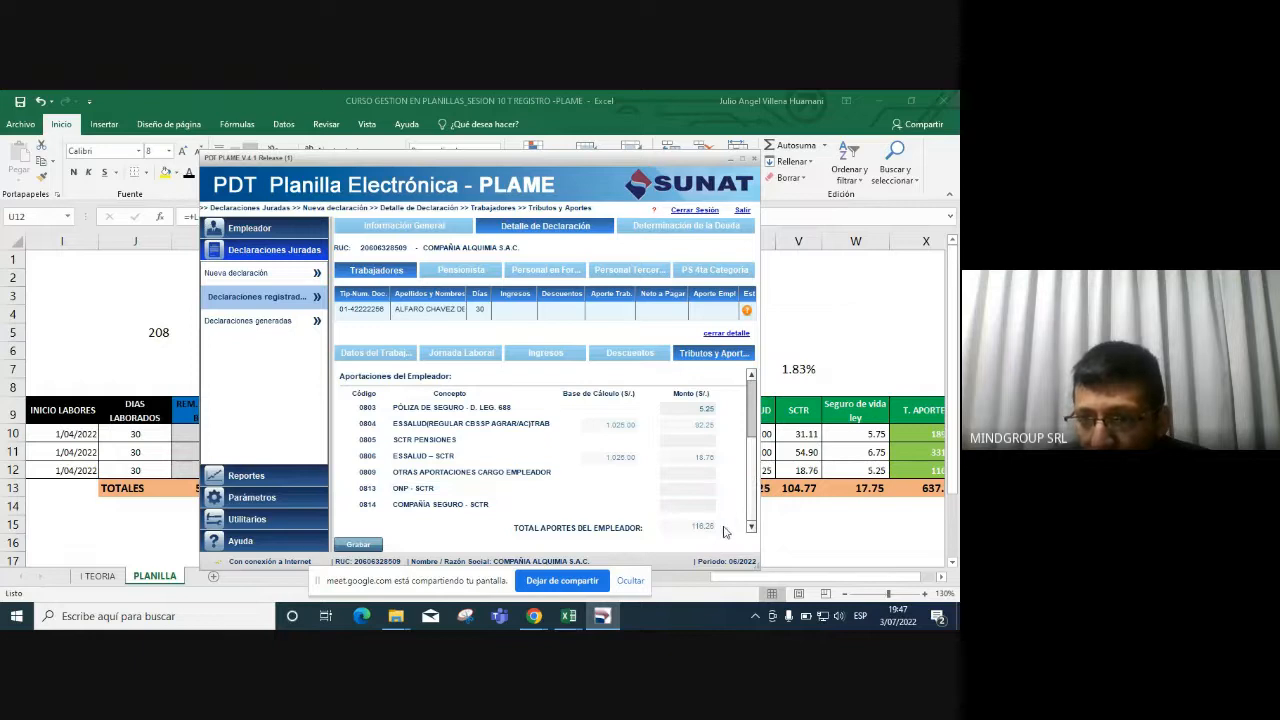
click(922, 476)
click(922, 470)
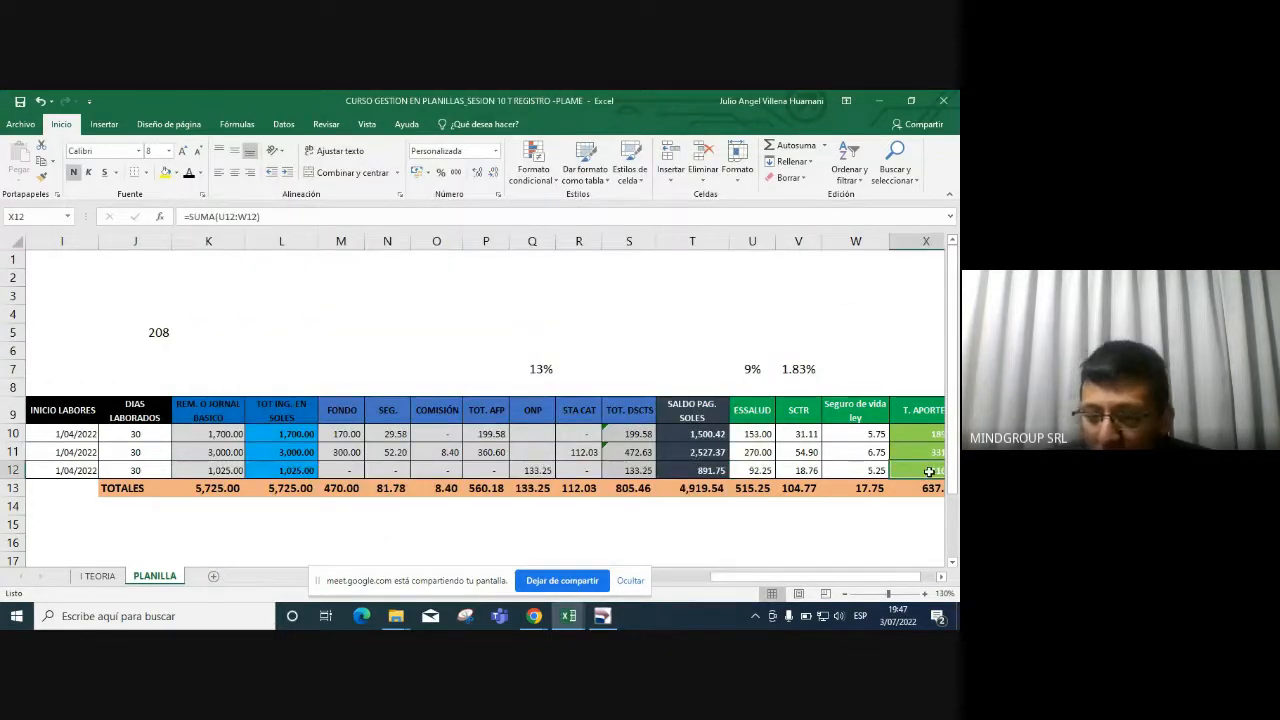
scroll(926, 472, right, 2)
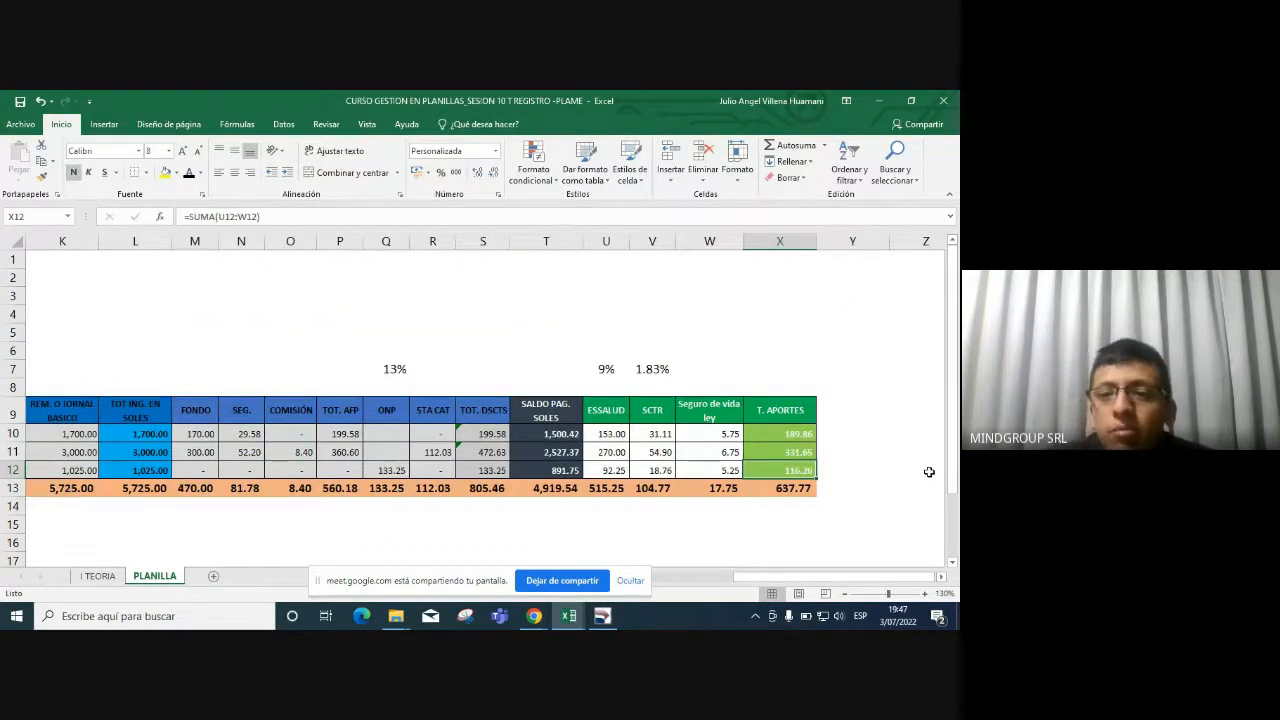
key(alt+Tab)
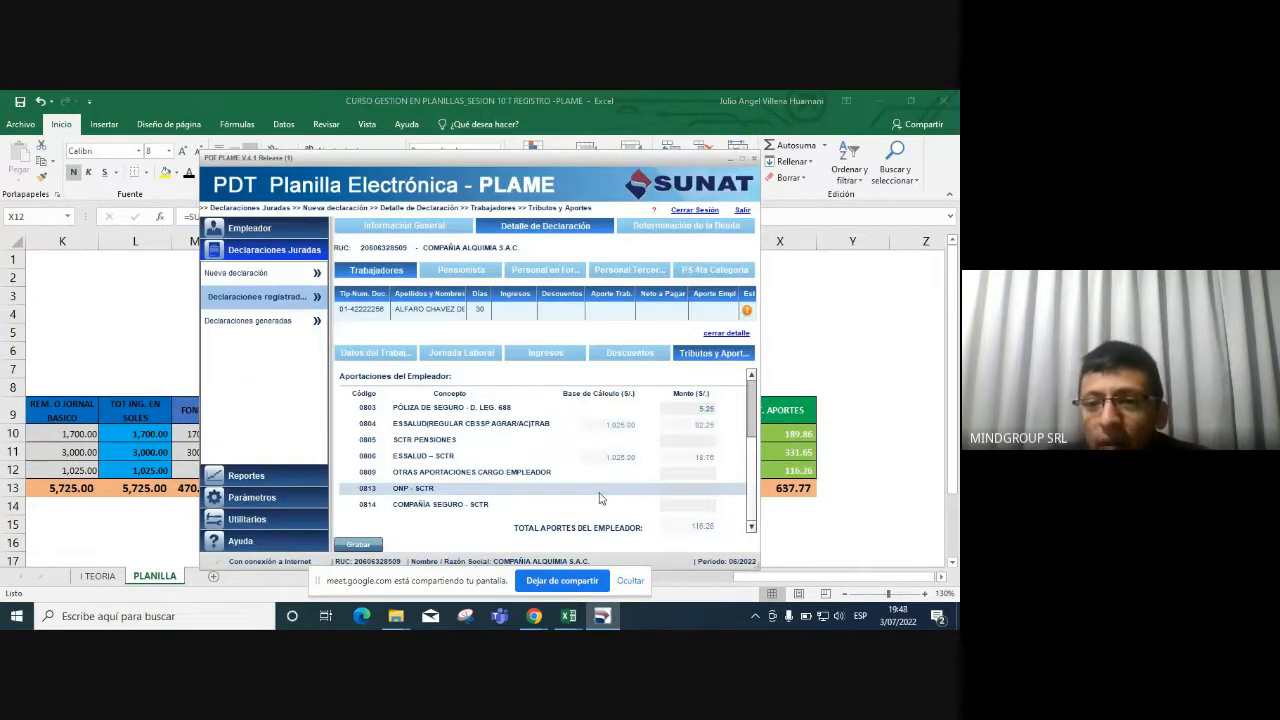
After the missing-tax warning, record 0.00 for concept 0605 and save the worker again.
click(377, 546)
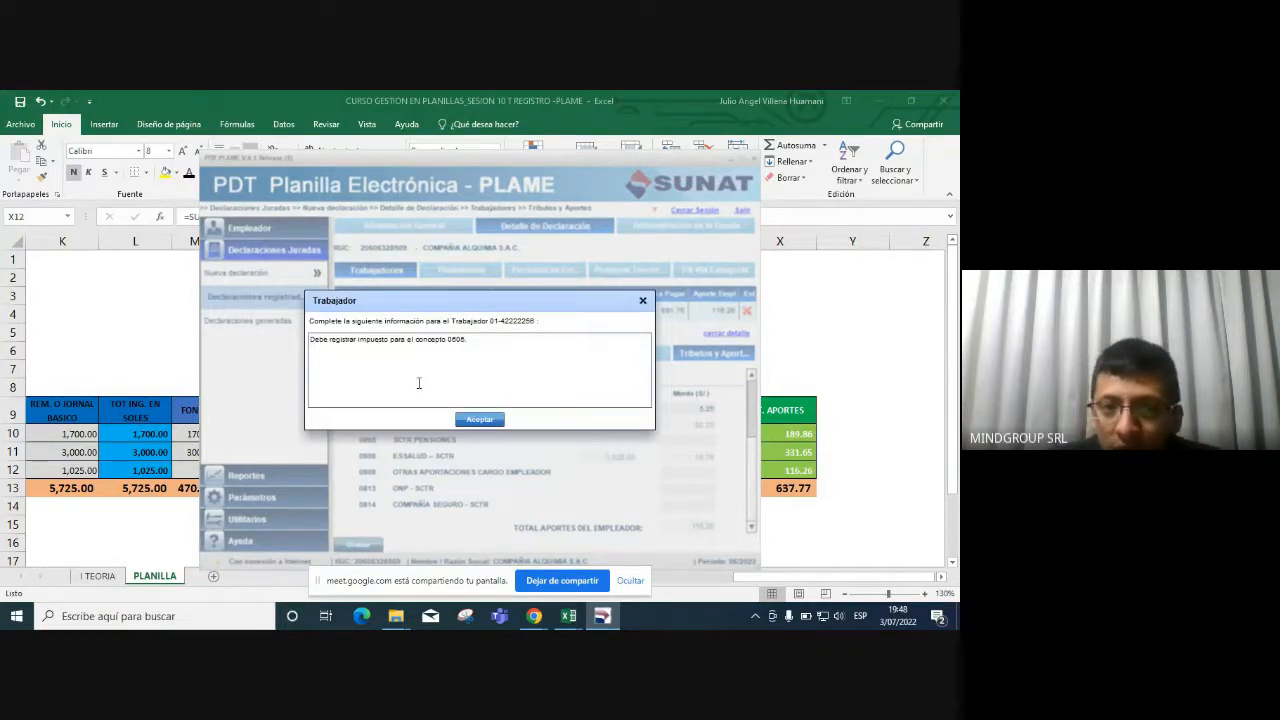
drag(328, 341, 480, 342)
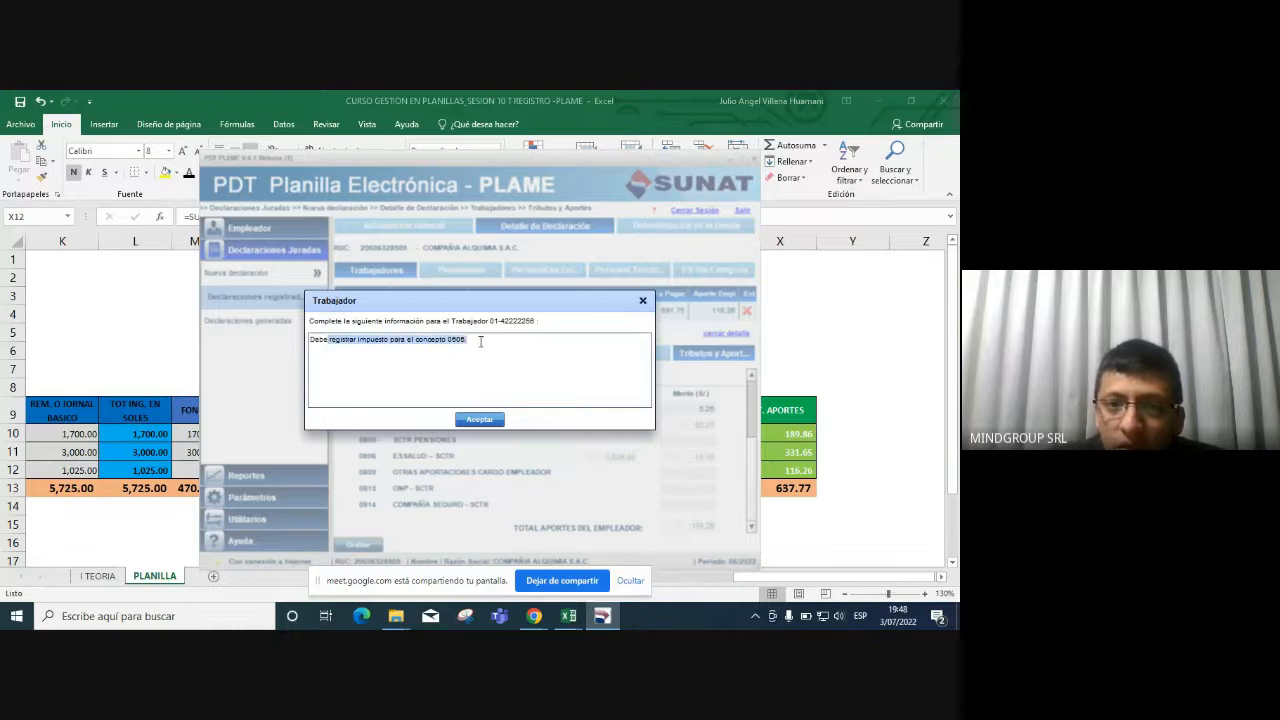
click(490, 420)
scroll(752, 397, up, 3)
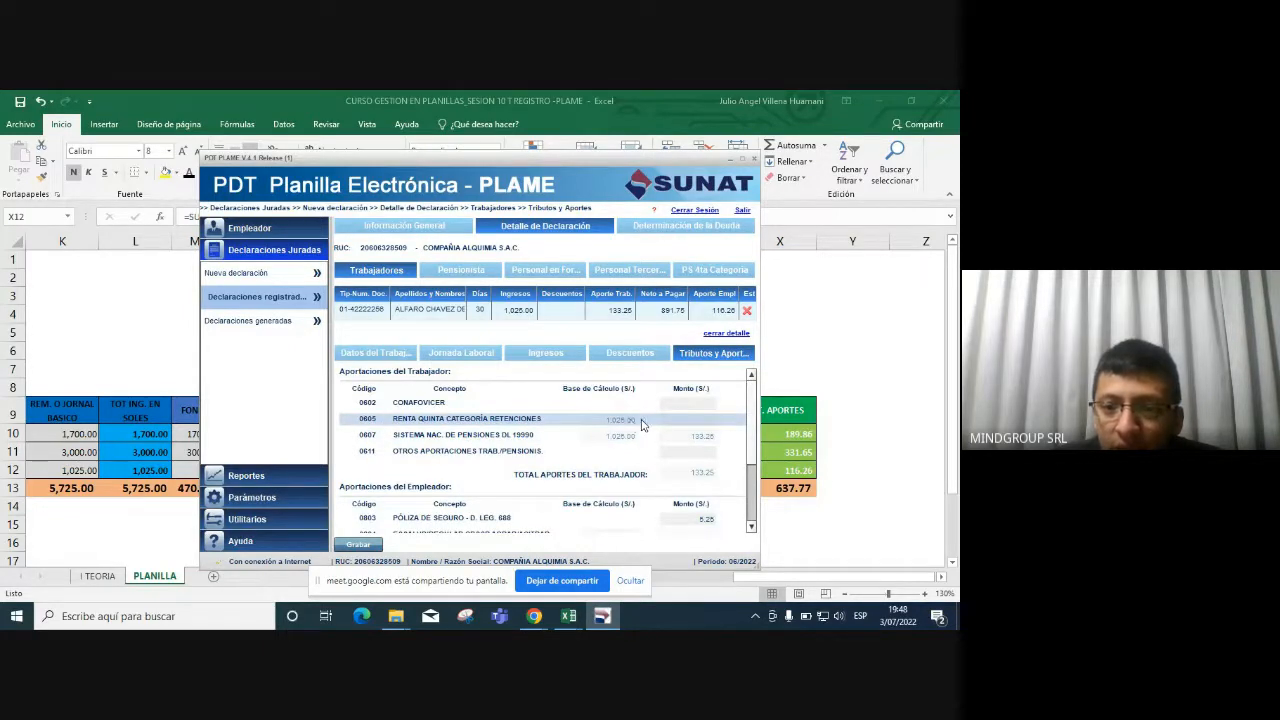
key(alt+Tab)
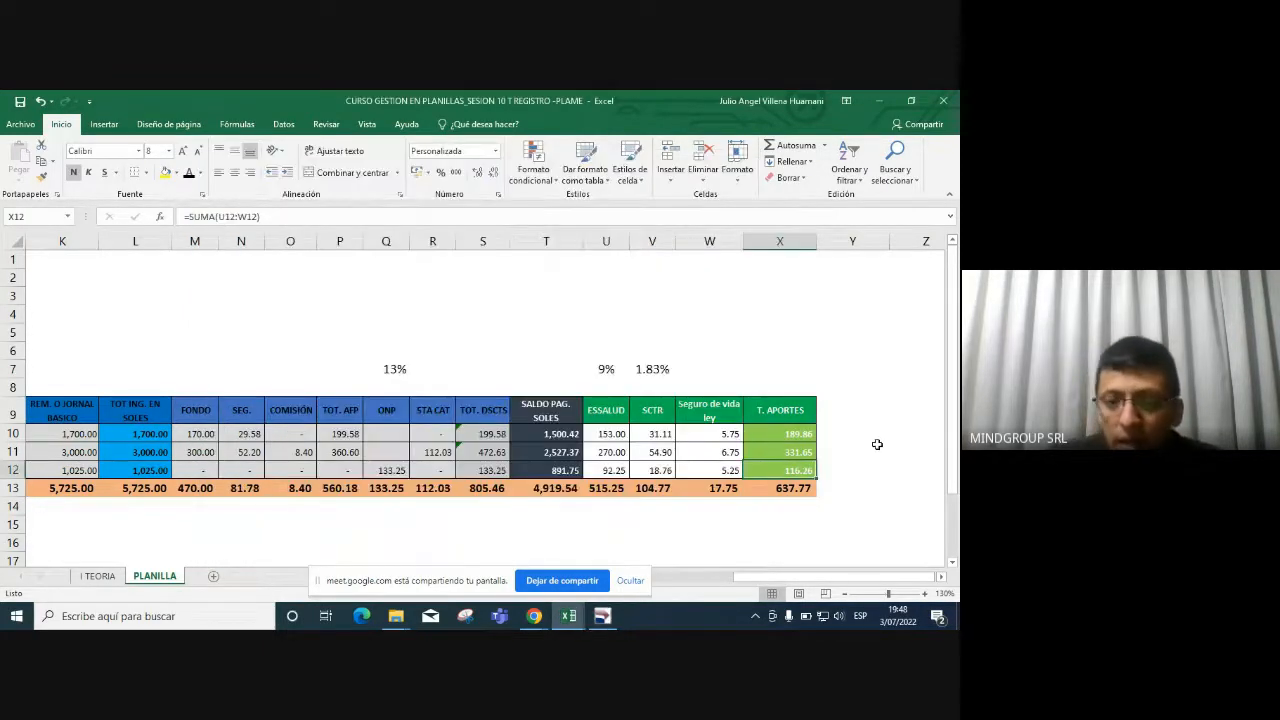
key(Left)
key(Left)
key(Left)
key(Left)
key(Left)
key(Left)
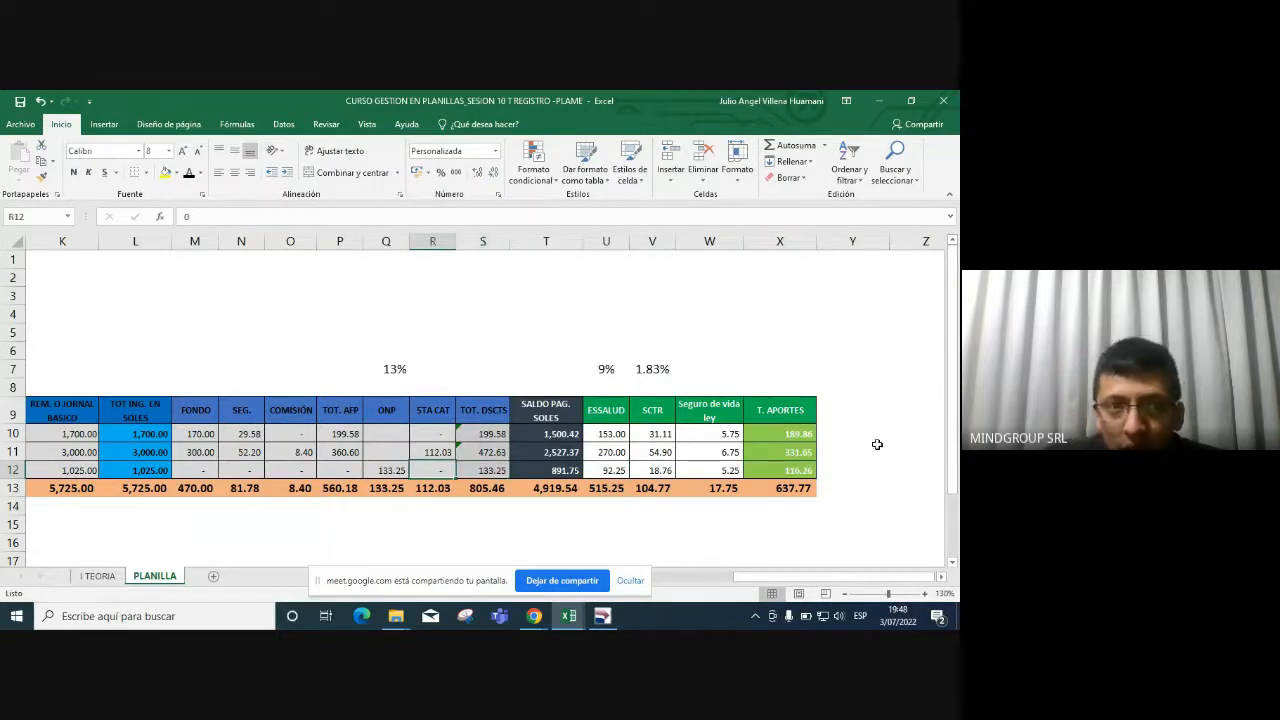
key(alt+Tab)
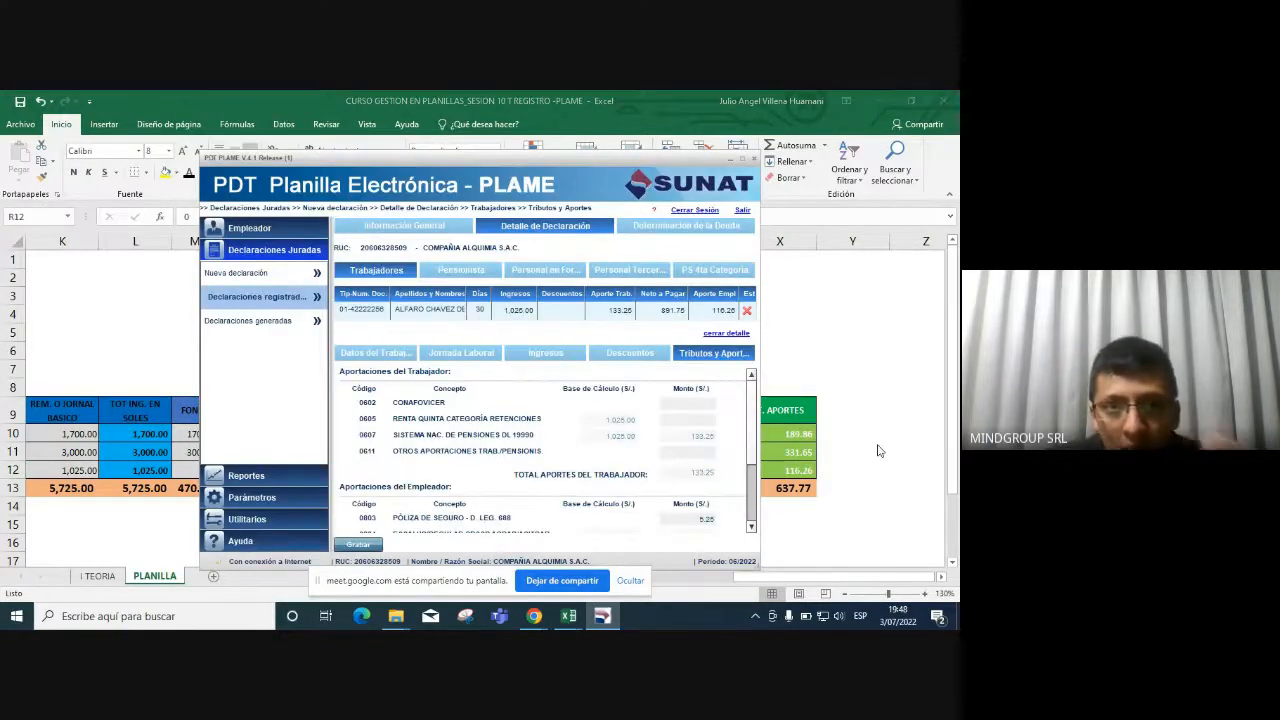
click(708, 421)
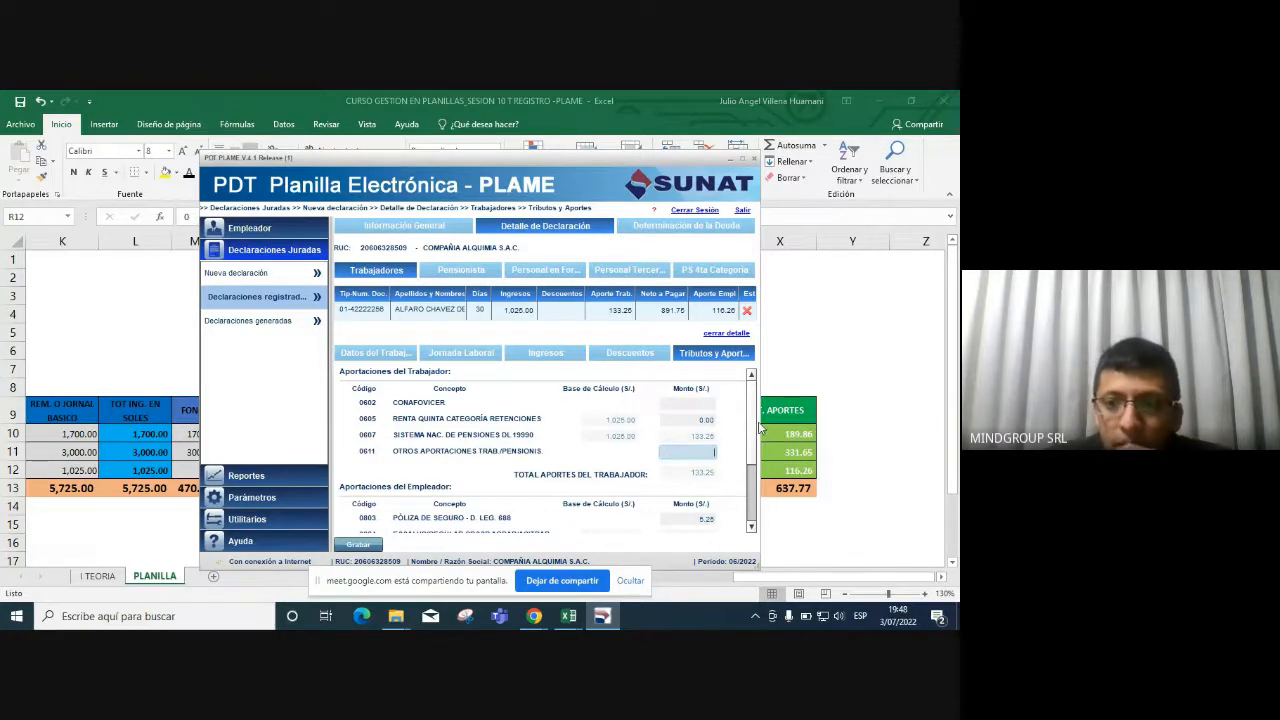
drag(752, 450, 753, 514)
click(358, 544)
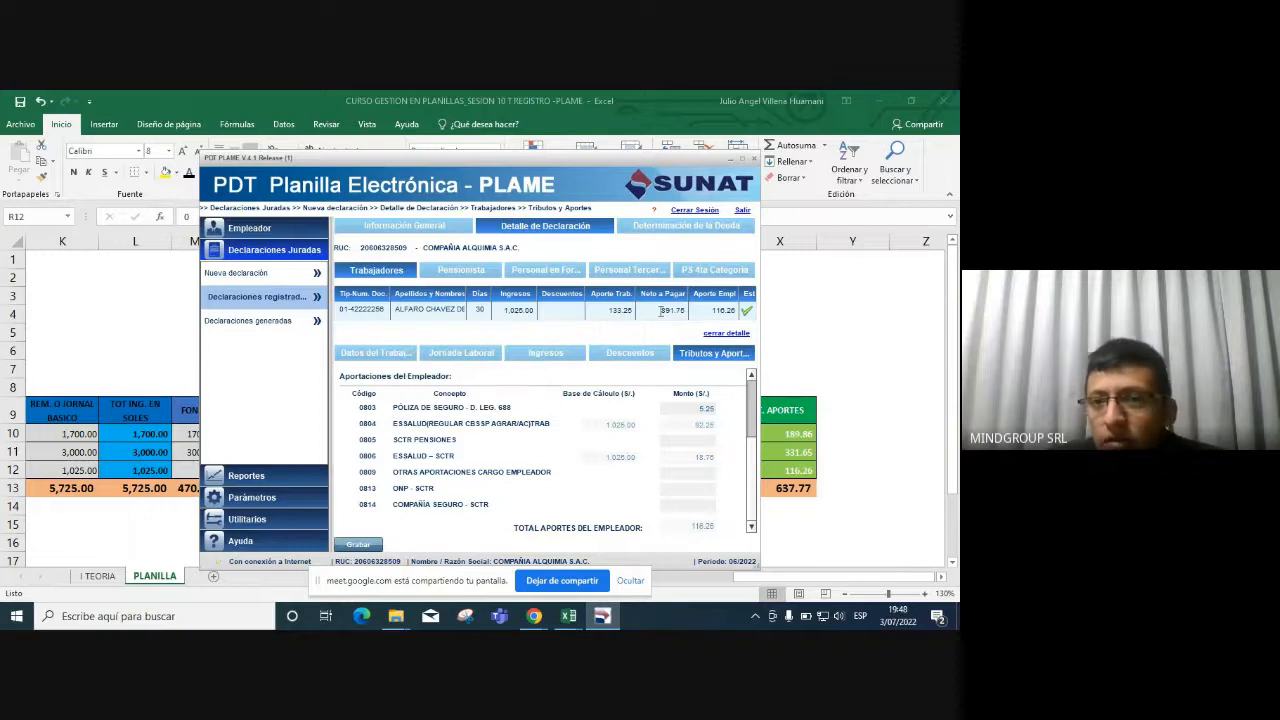
Verify the 891.75 net pay against Excel cell T12.
drag(659, 312, 687, 314)
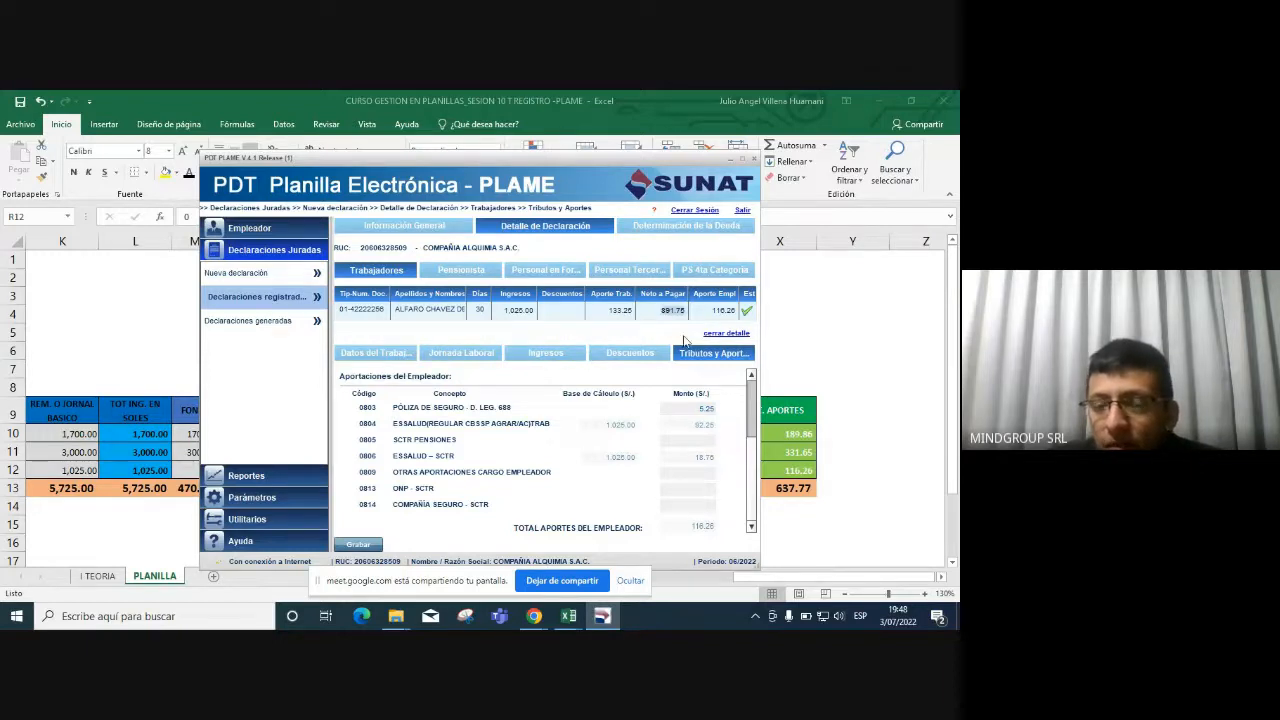
key(alt+Tab)
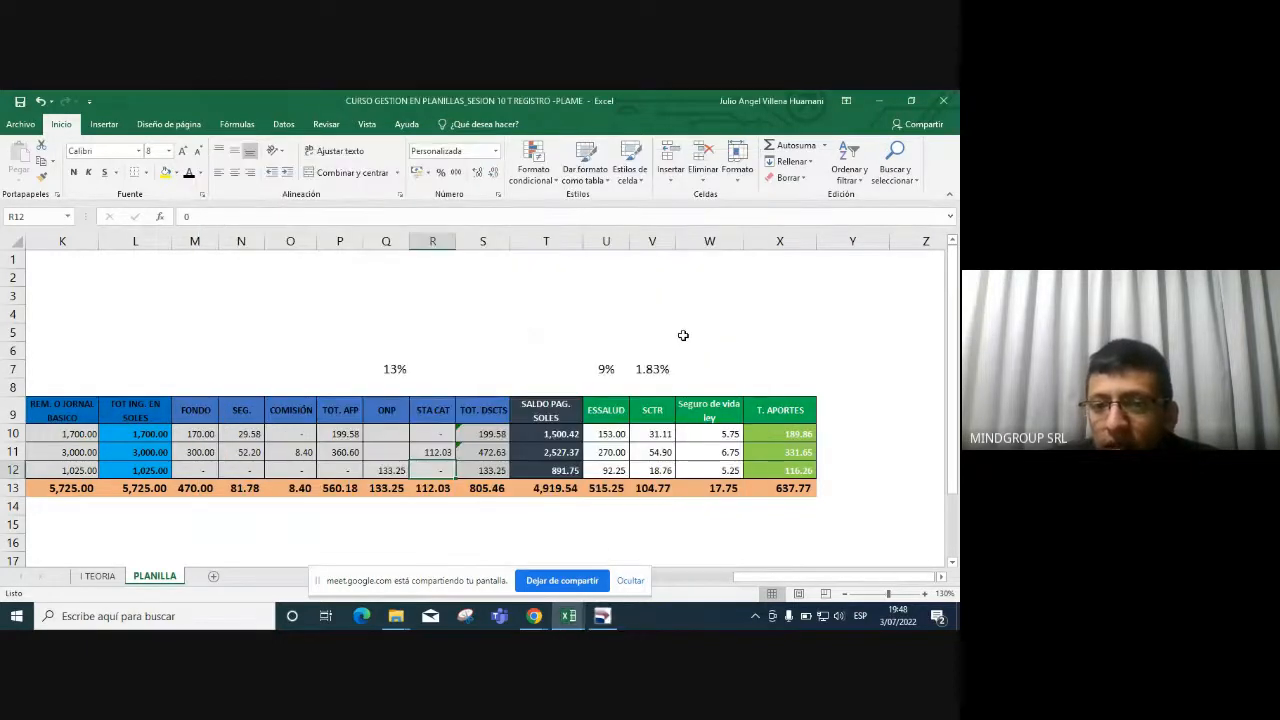
click(558, 470)
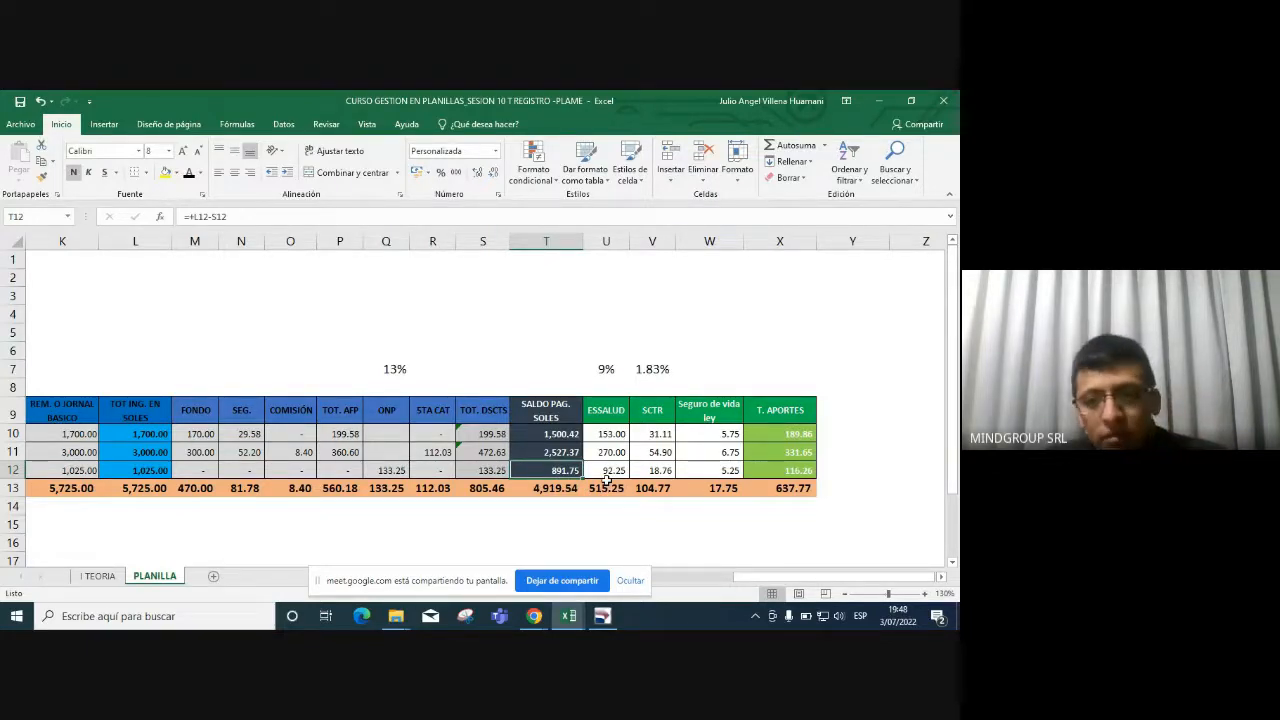
key(alt+Tab)
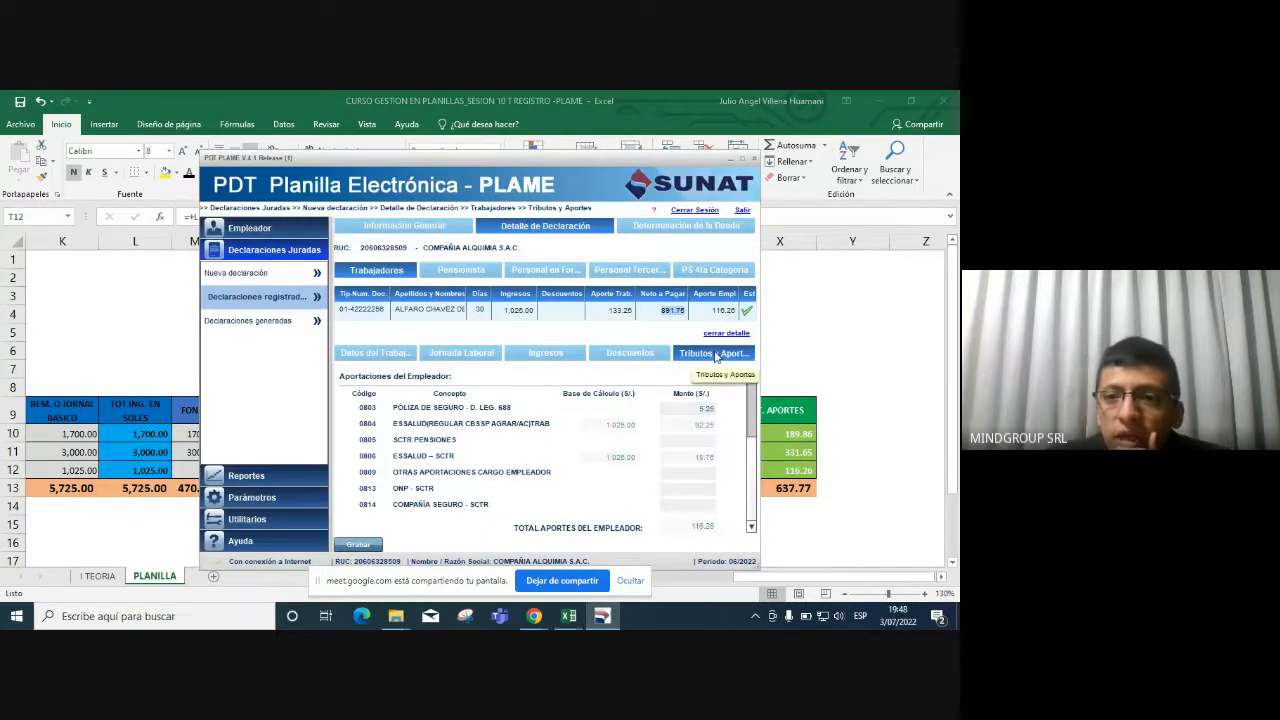
click(716, 357)
Enter 133 as the ONP amount to pay in field 801 of the debt determination.
click(712, 334)
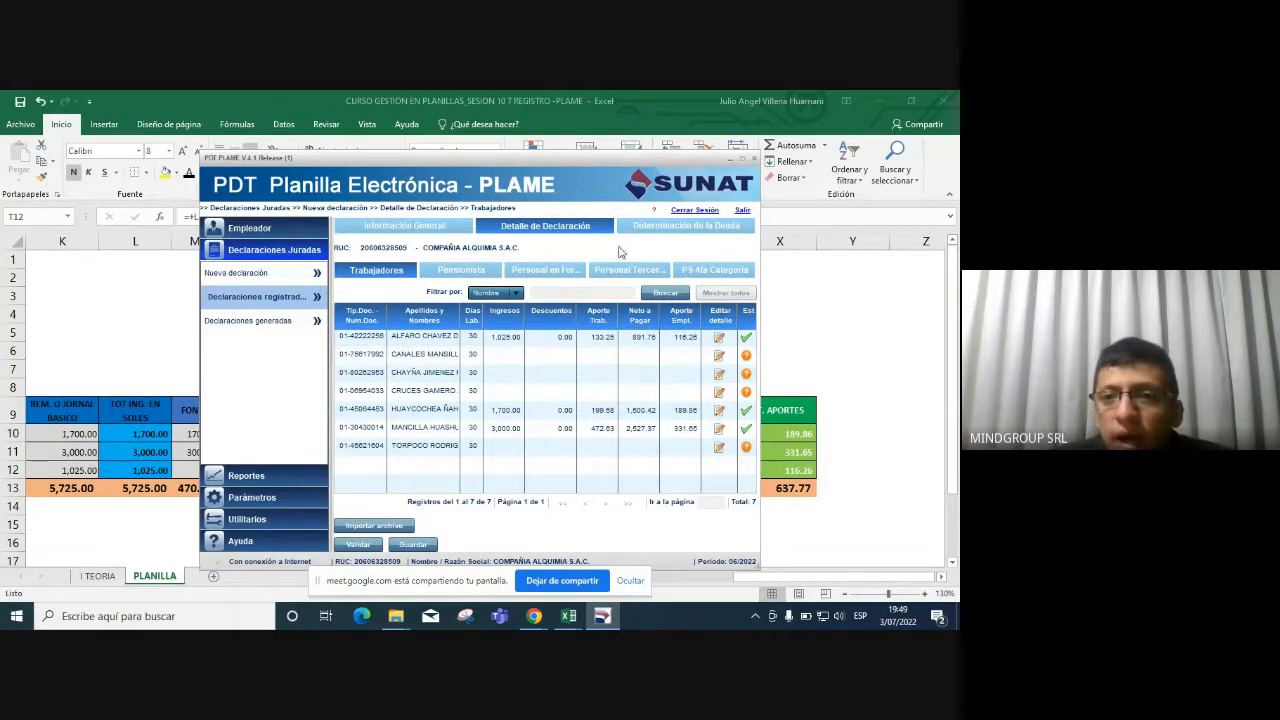
click(666, 228)
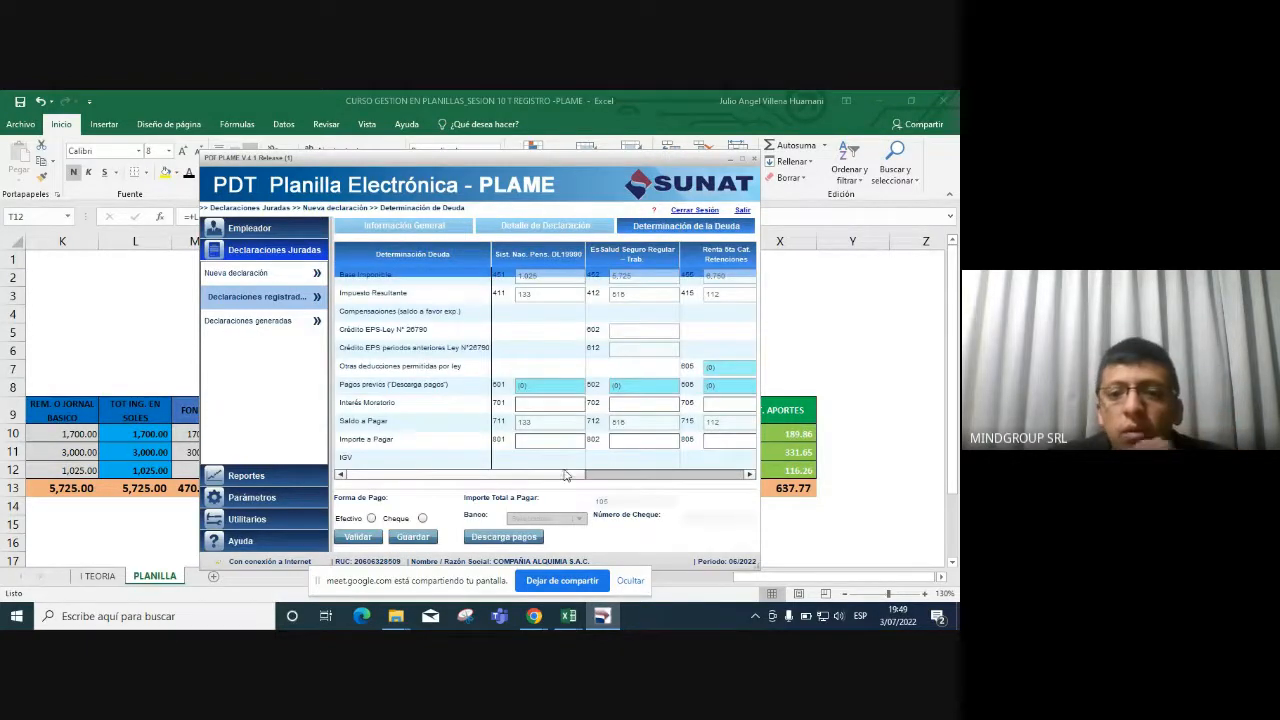
drag(565, 475, 420, 465)
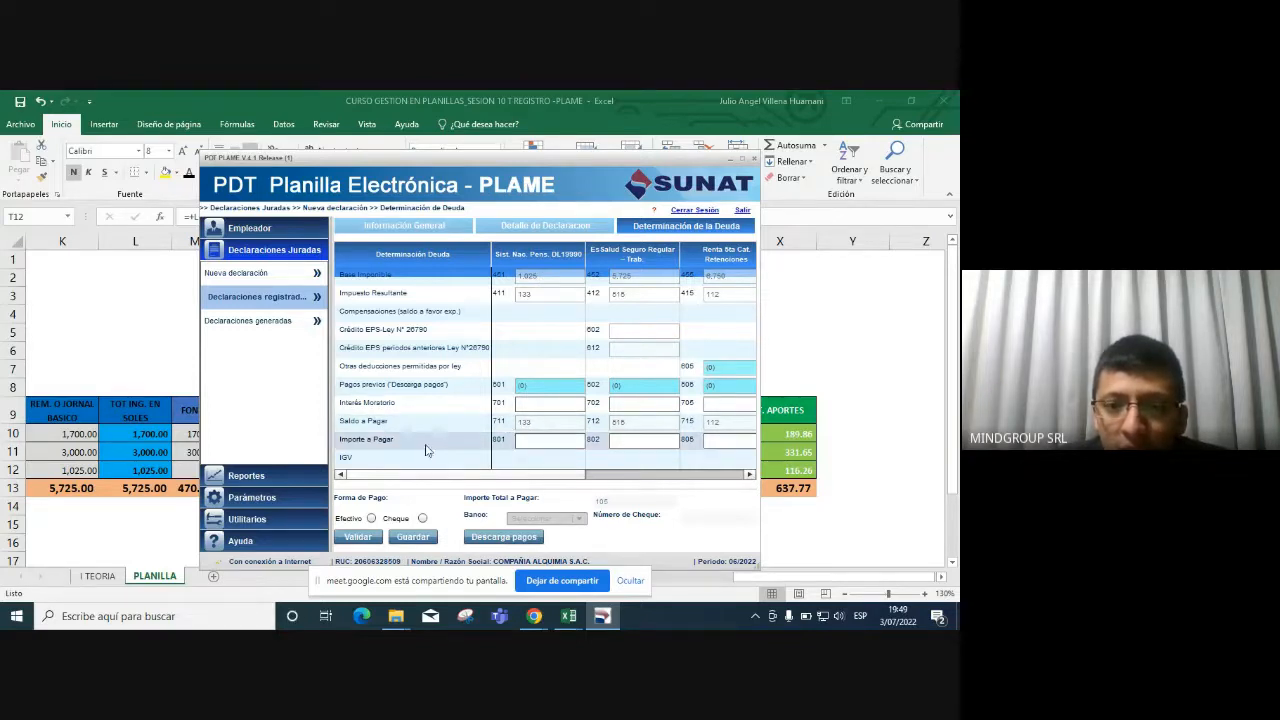
click(568, 442)
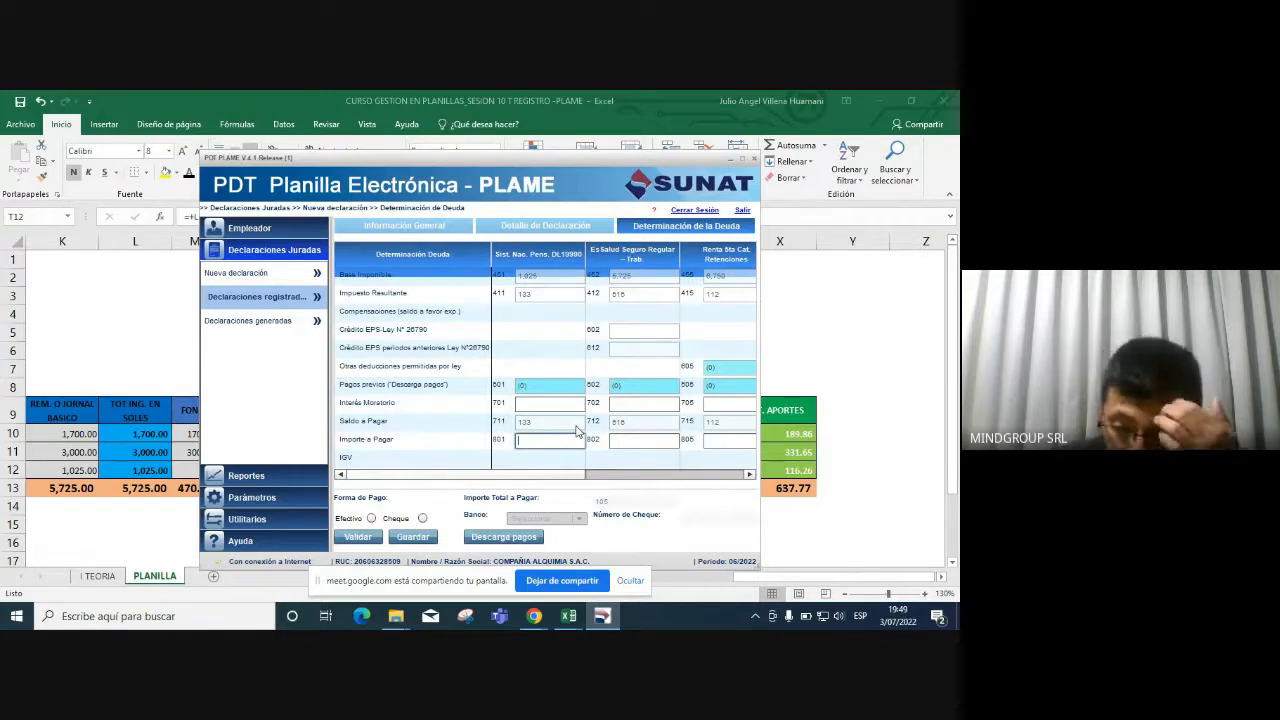
text(133)
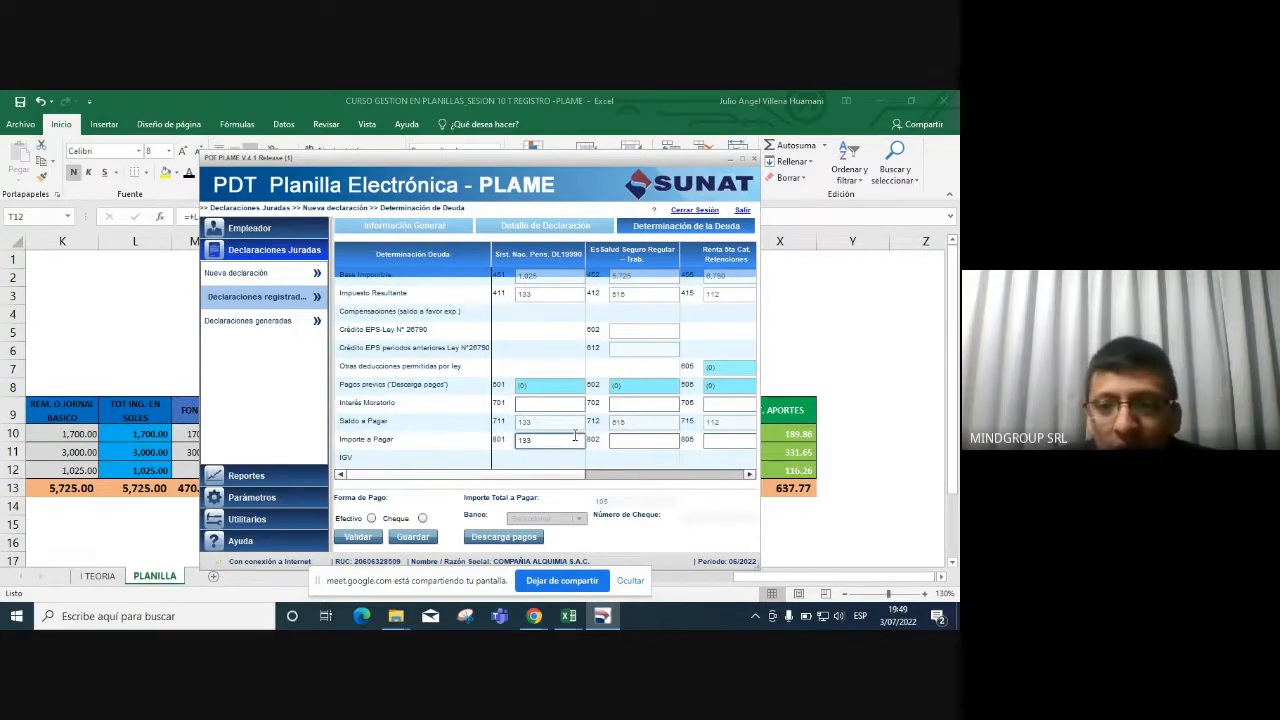
key(alt+Tab)
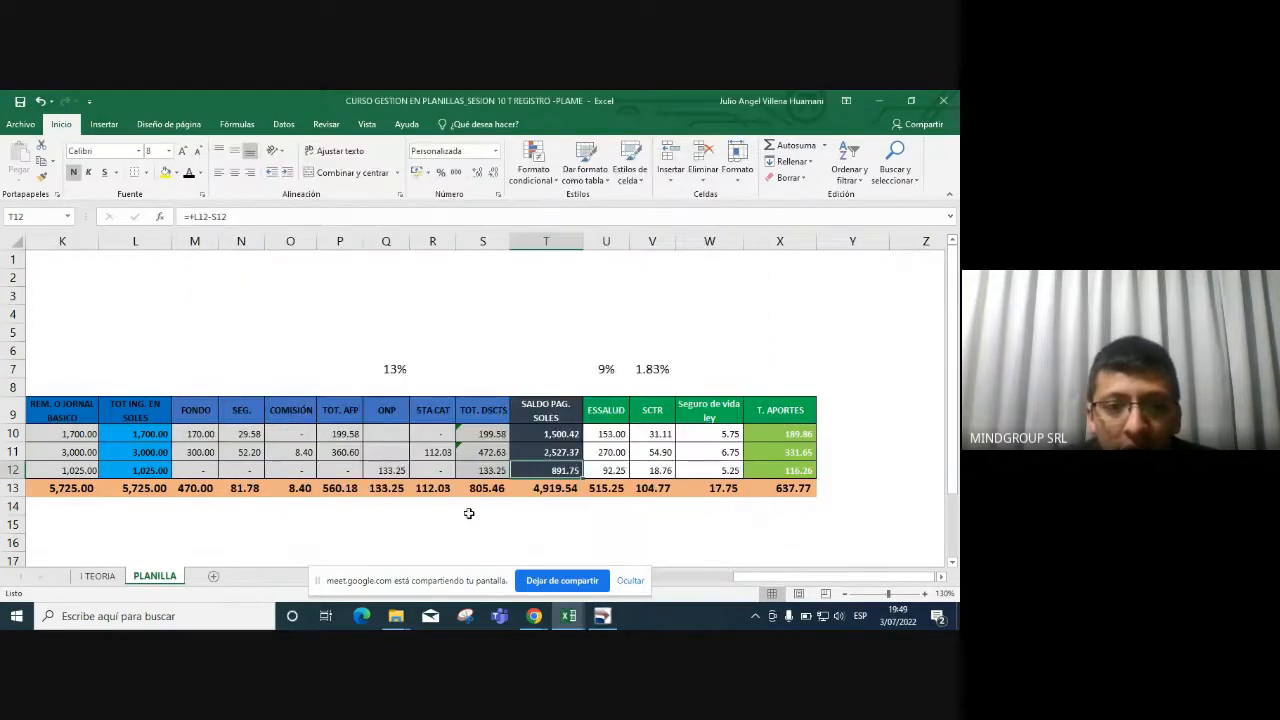
Check the 133.25 ONP total in Excel cell Q13.
click(462, 514)
click(385, 241)
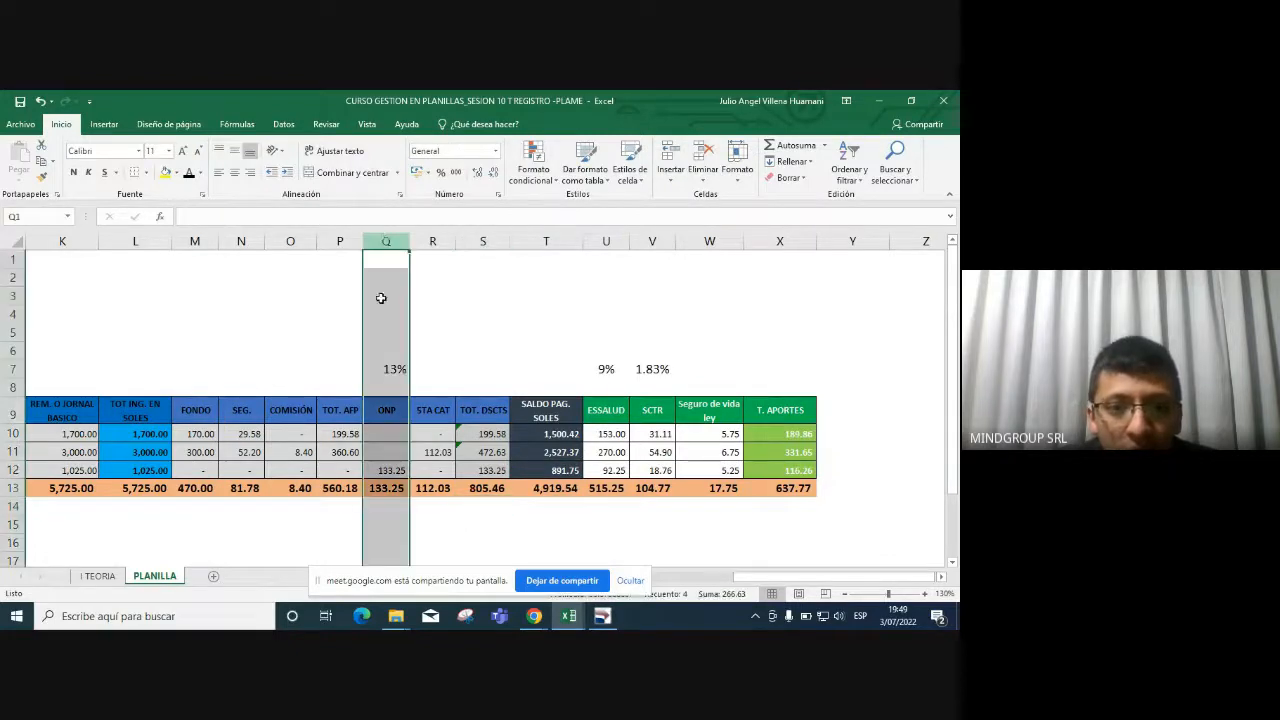
click(383, 492)
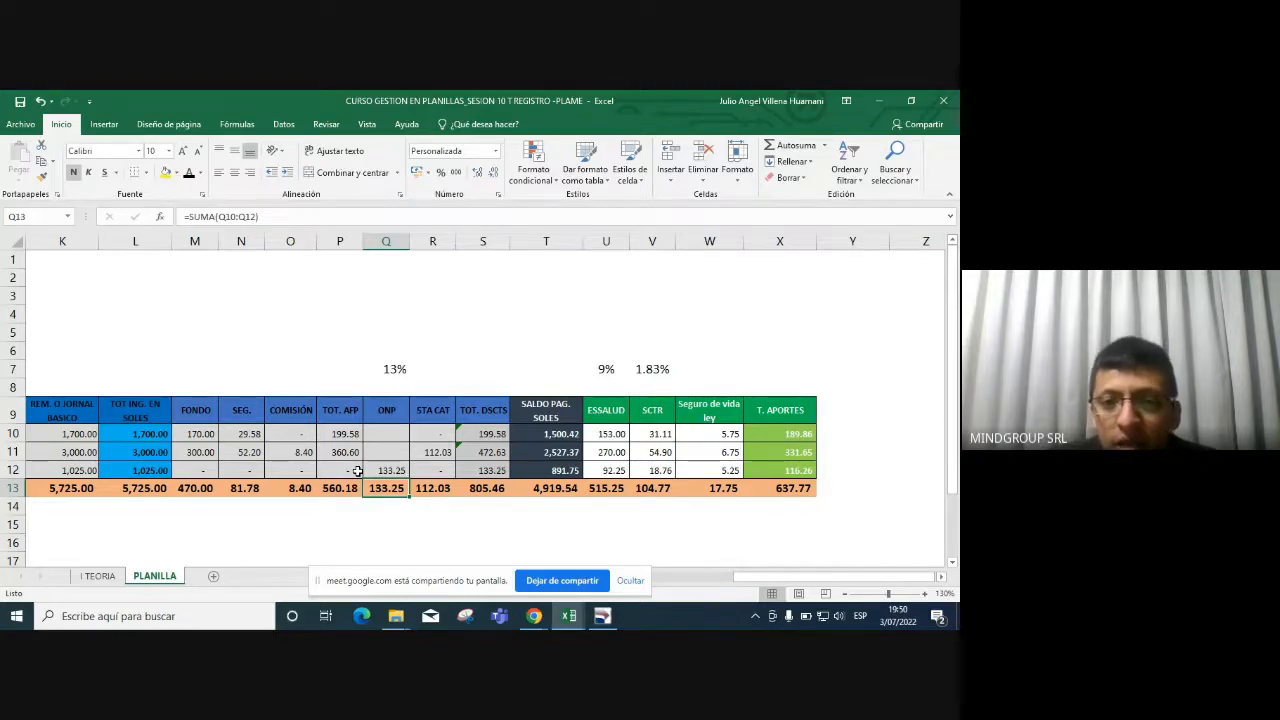
key(alt+Tab)
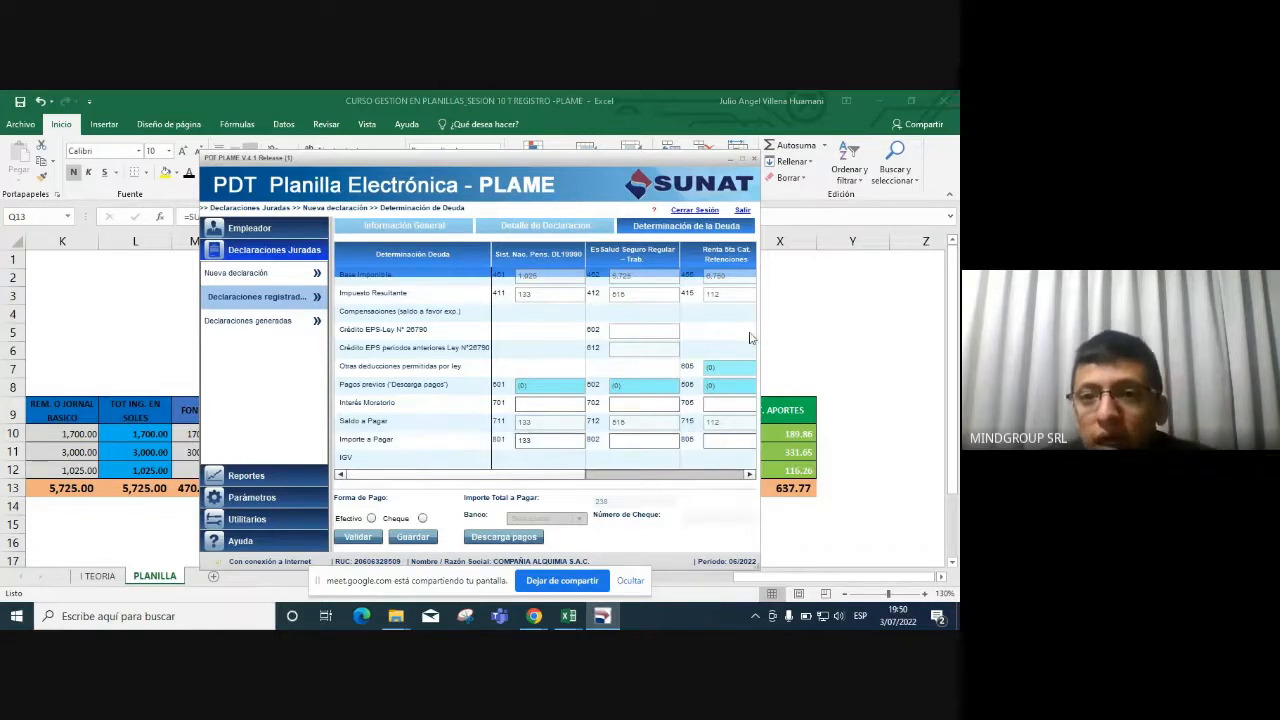
Highlight the ESSALUD (515.25) and ONP totals in yellow and enter 515 in field 802.
click(641, 440)
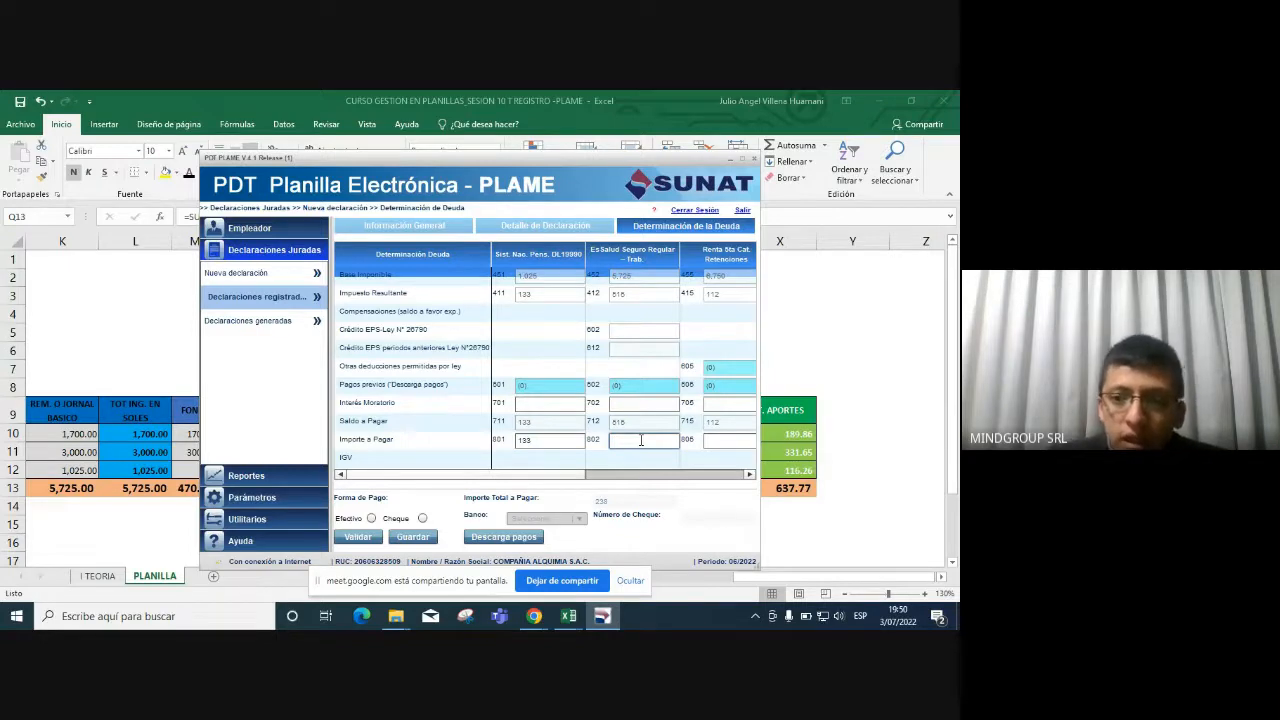
key(alt+Tab)
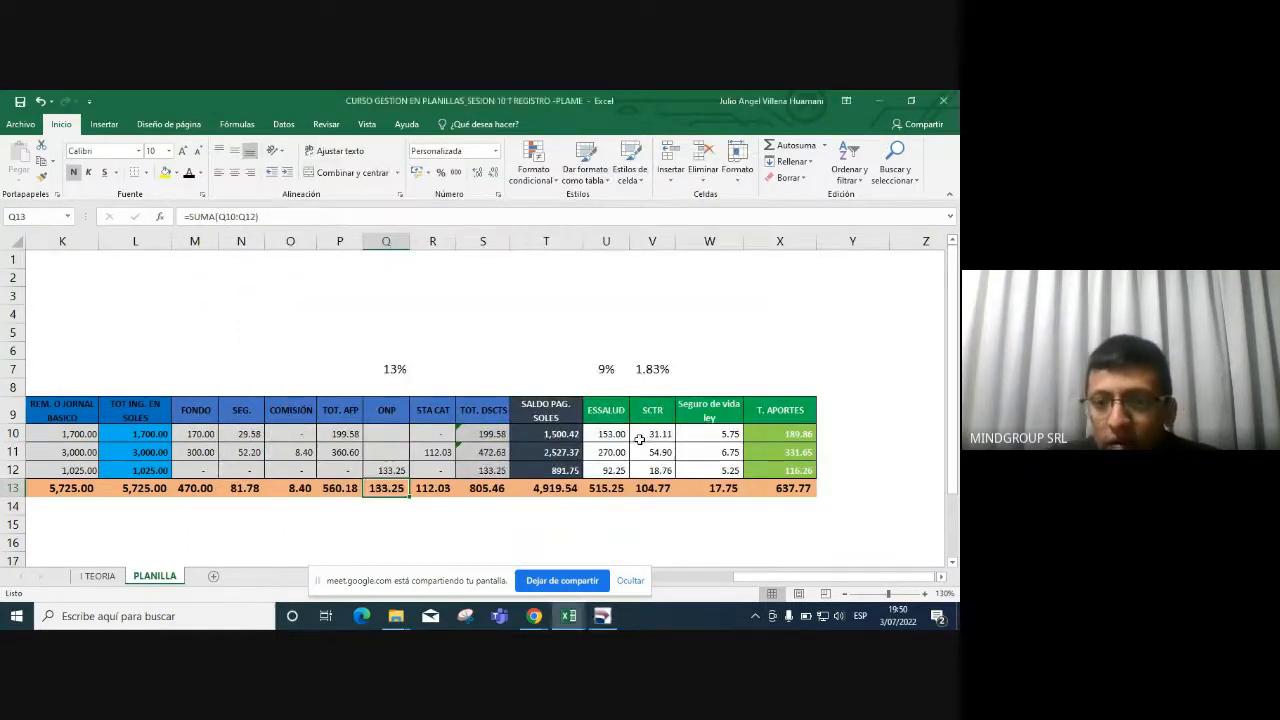
click(606, 241)
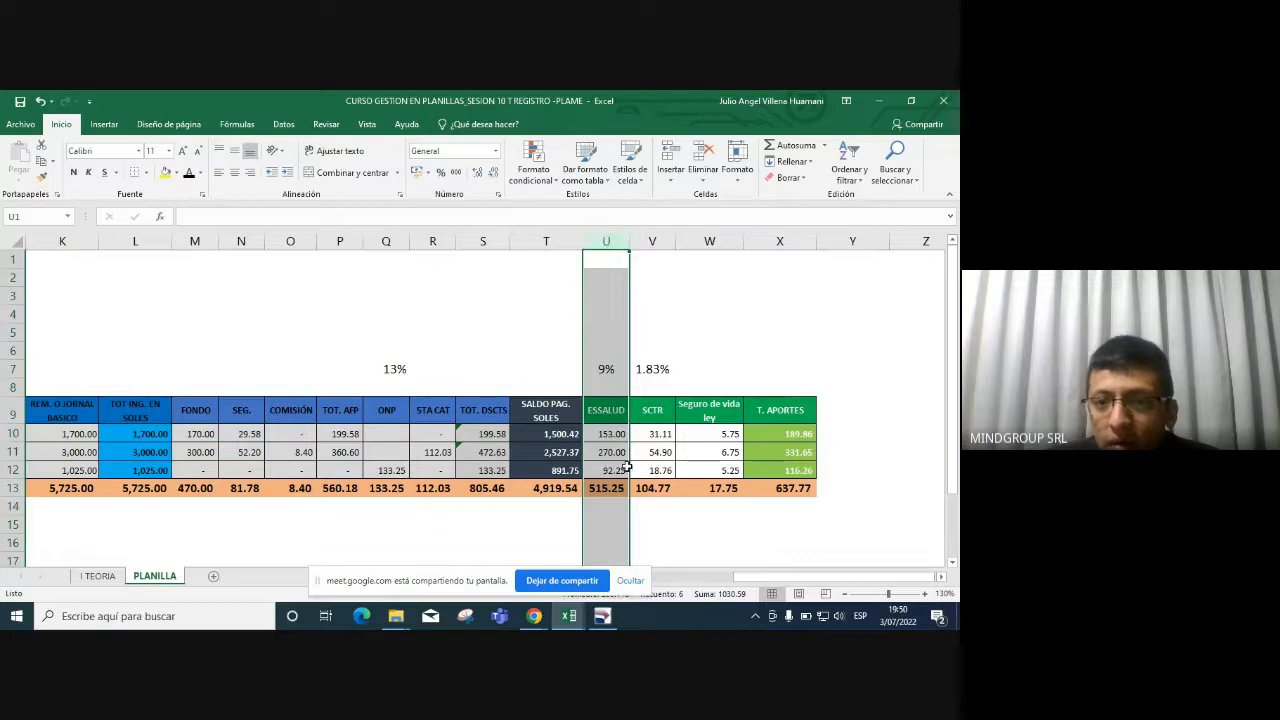
click(610, 494)
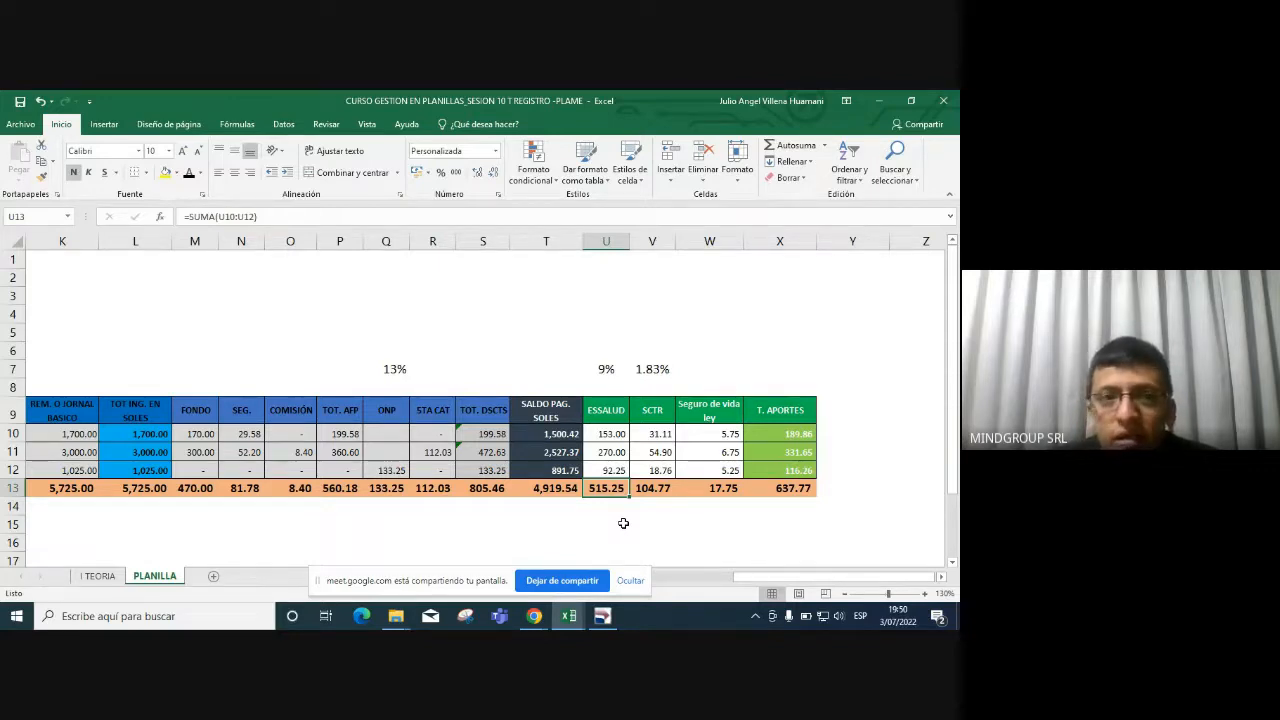
click(166, 172)
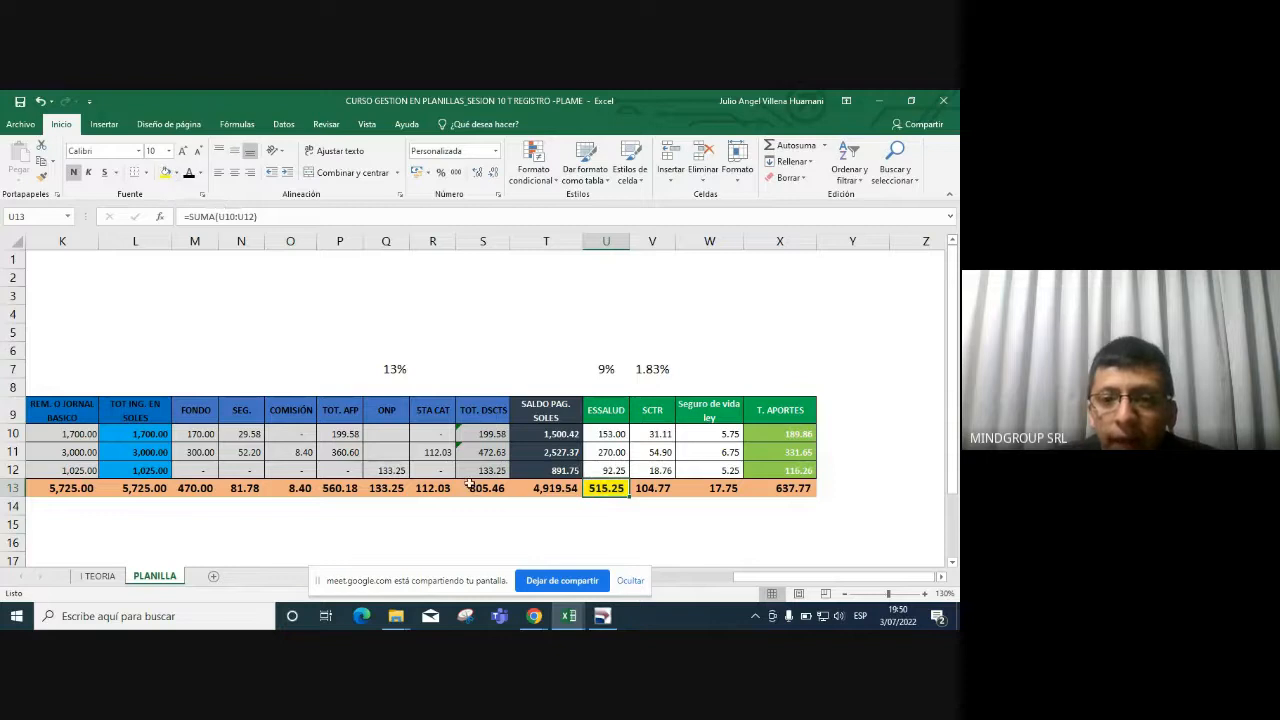
click(390, 489)
click(166, 172)
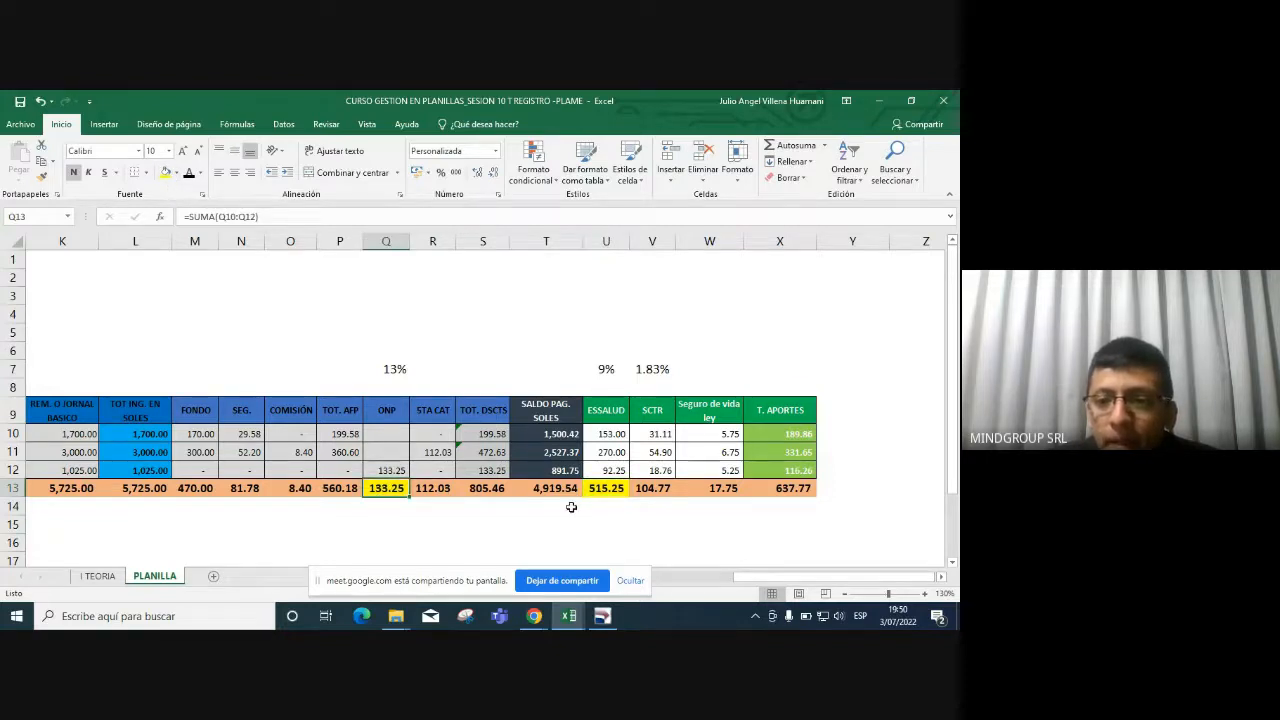
key(alt+Tab)
click(633, 441)
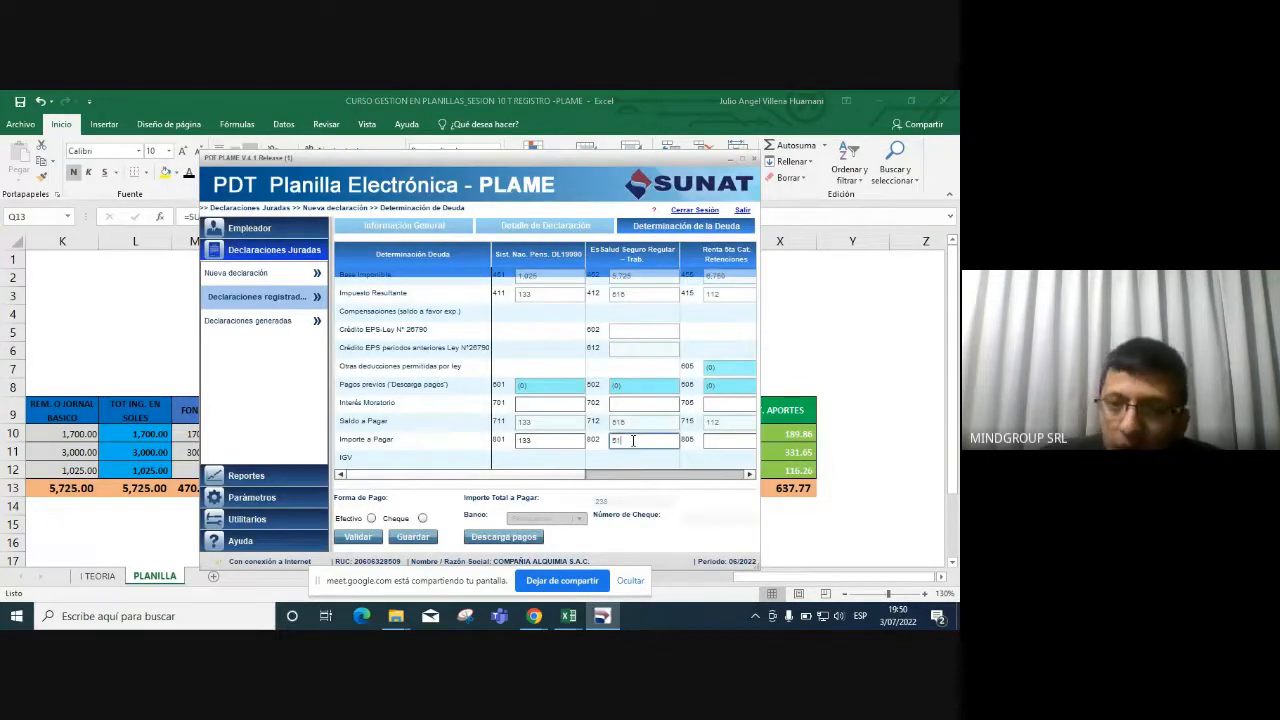
Highlight the 112.03 fifth-category total in R13 yellow and enter 112 in field 805.
click(749, 476)
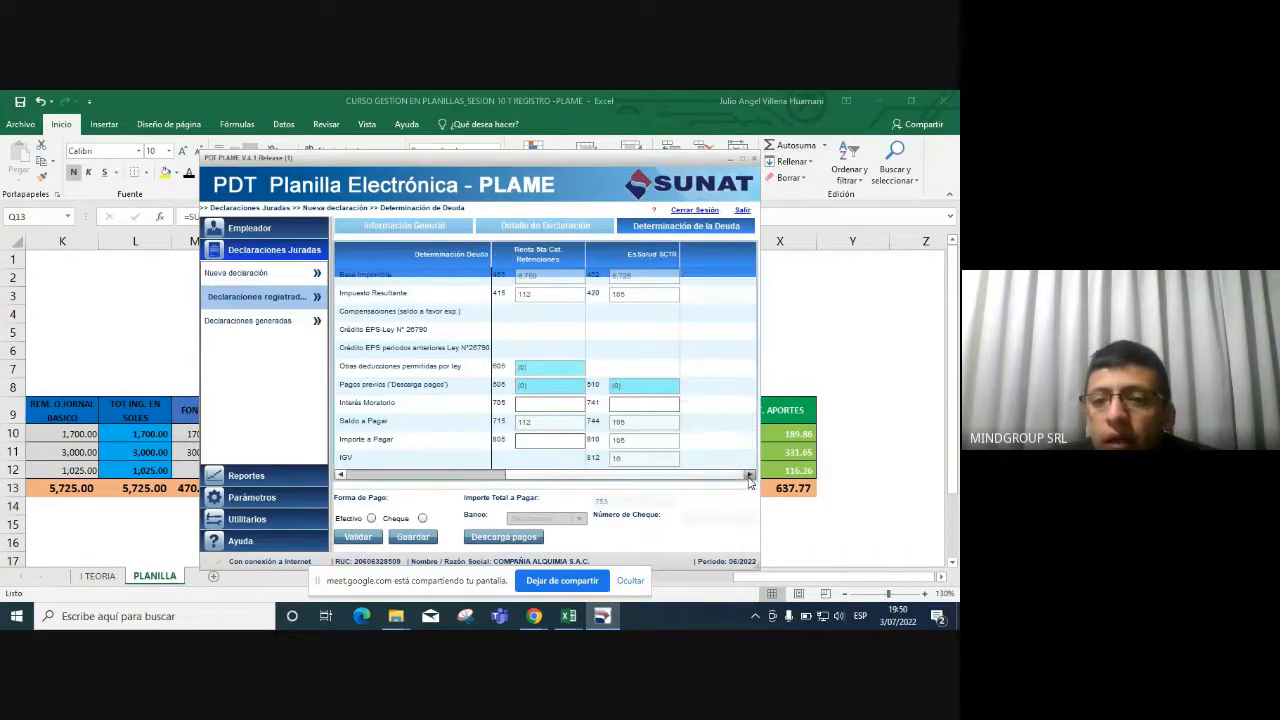
click(470, 476)
key(alt+Tab)
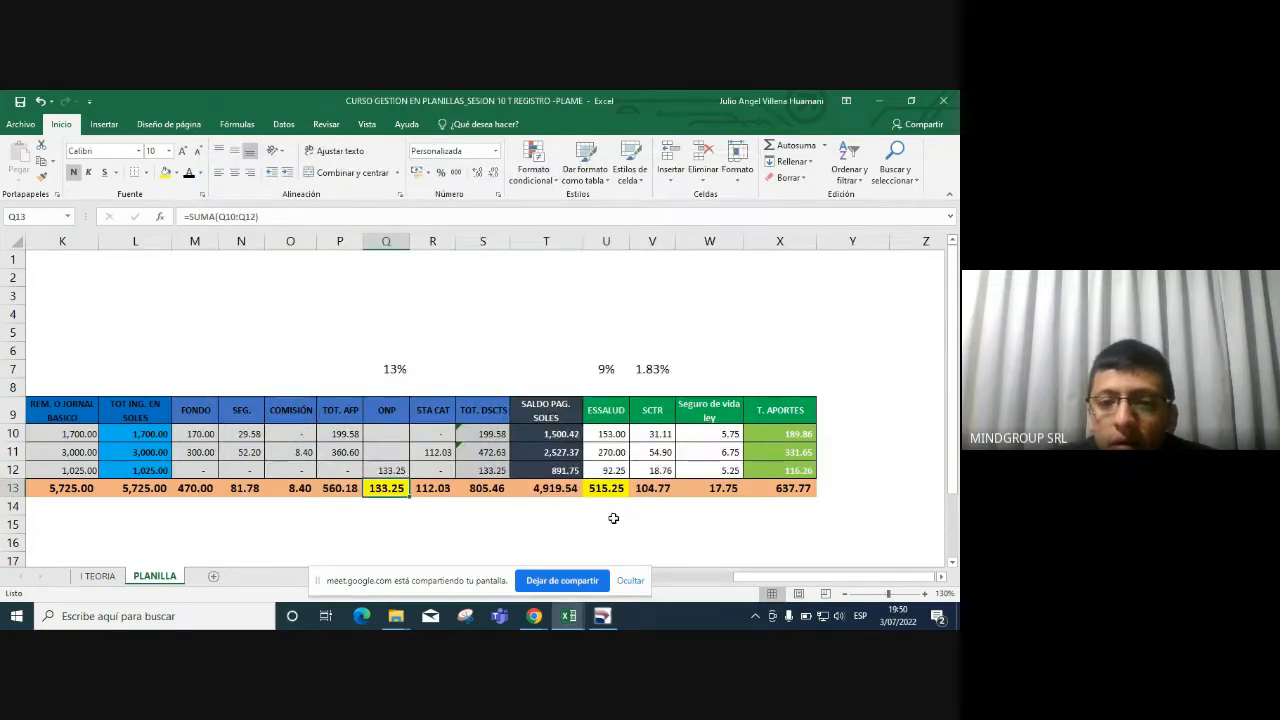
key(alt+Tab)
key(alt+Tab)
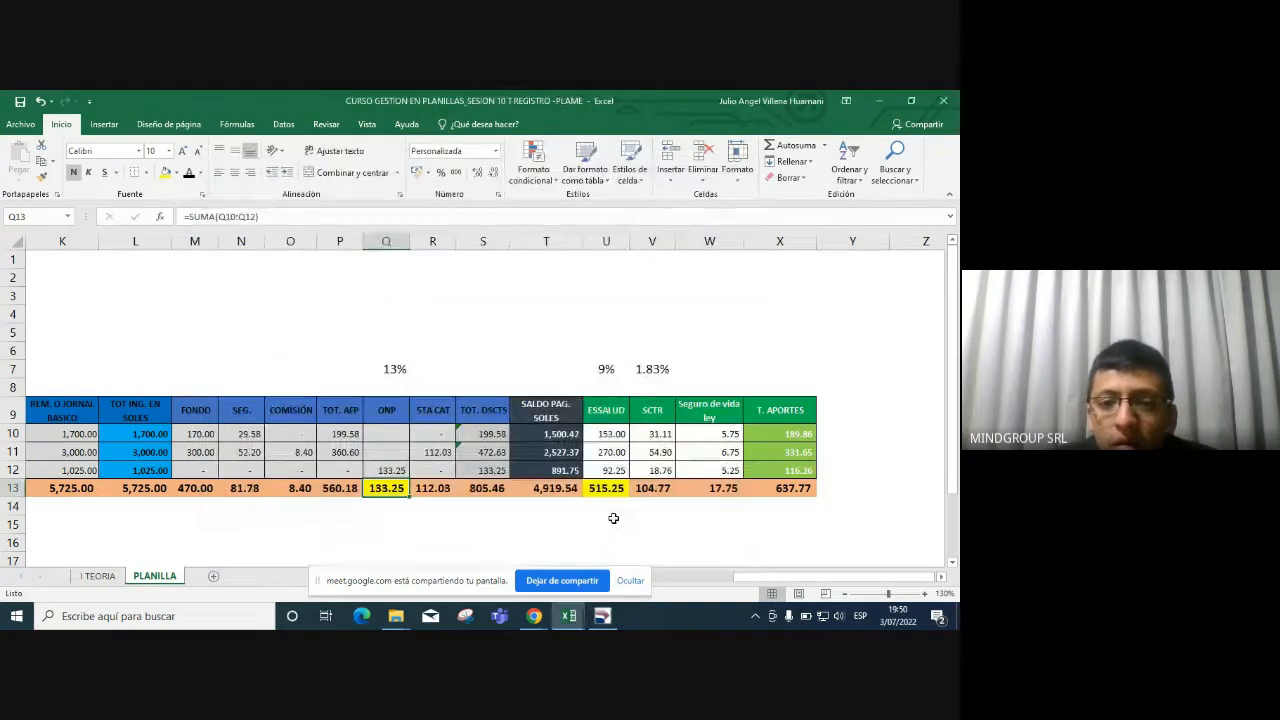
key(alt+Tab)
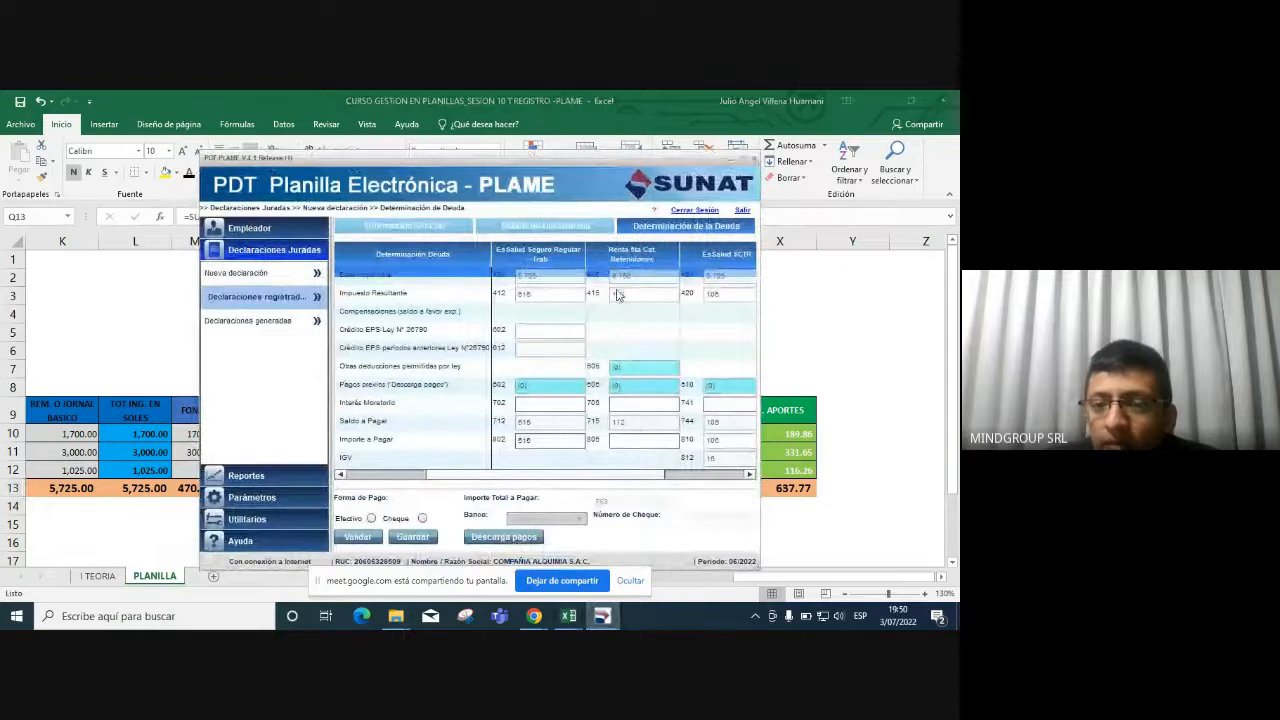
click(632, 440)
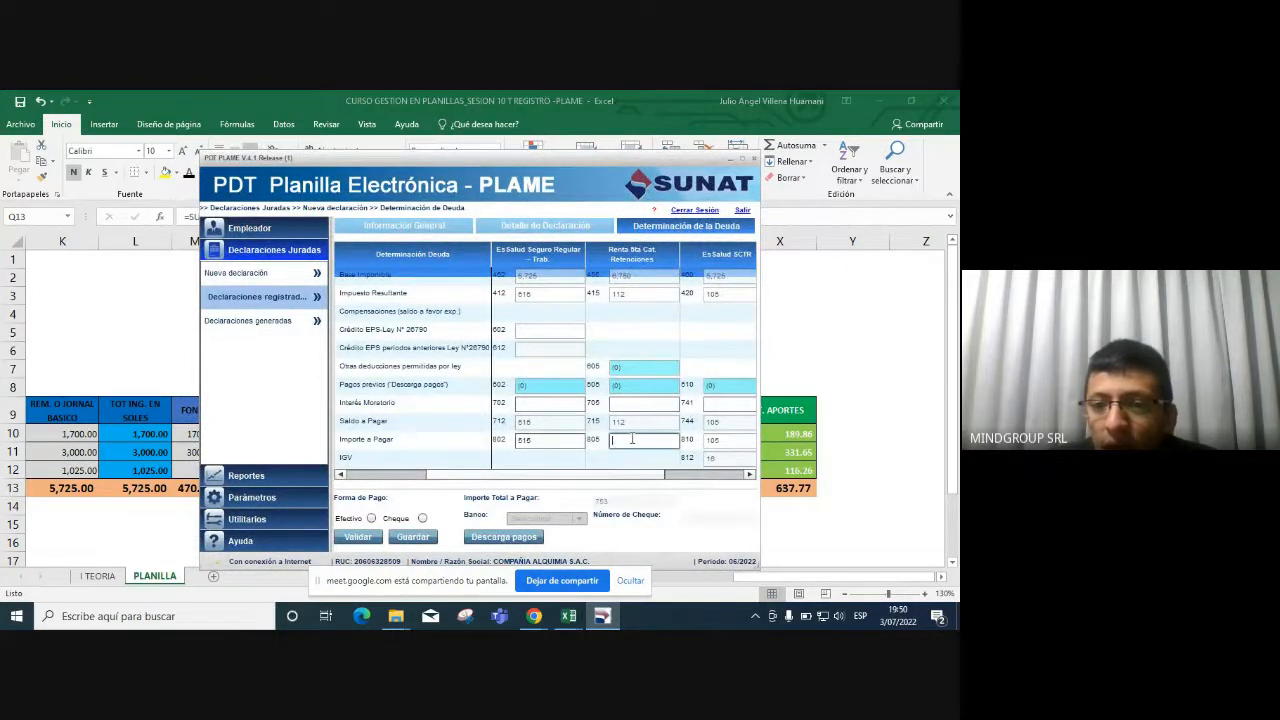
key(alt+Tab)
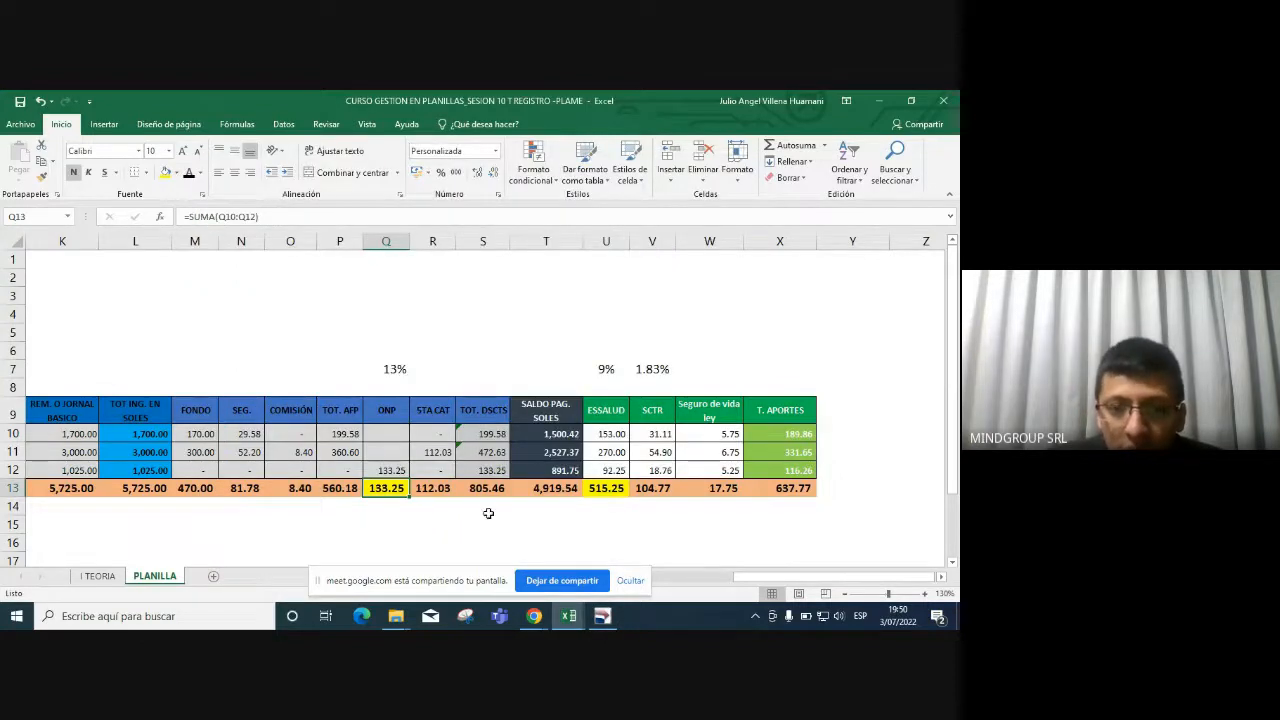
click(432, 488)
click(165, 172)
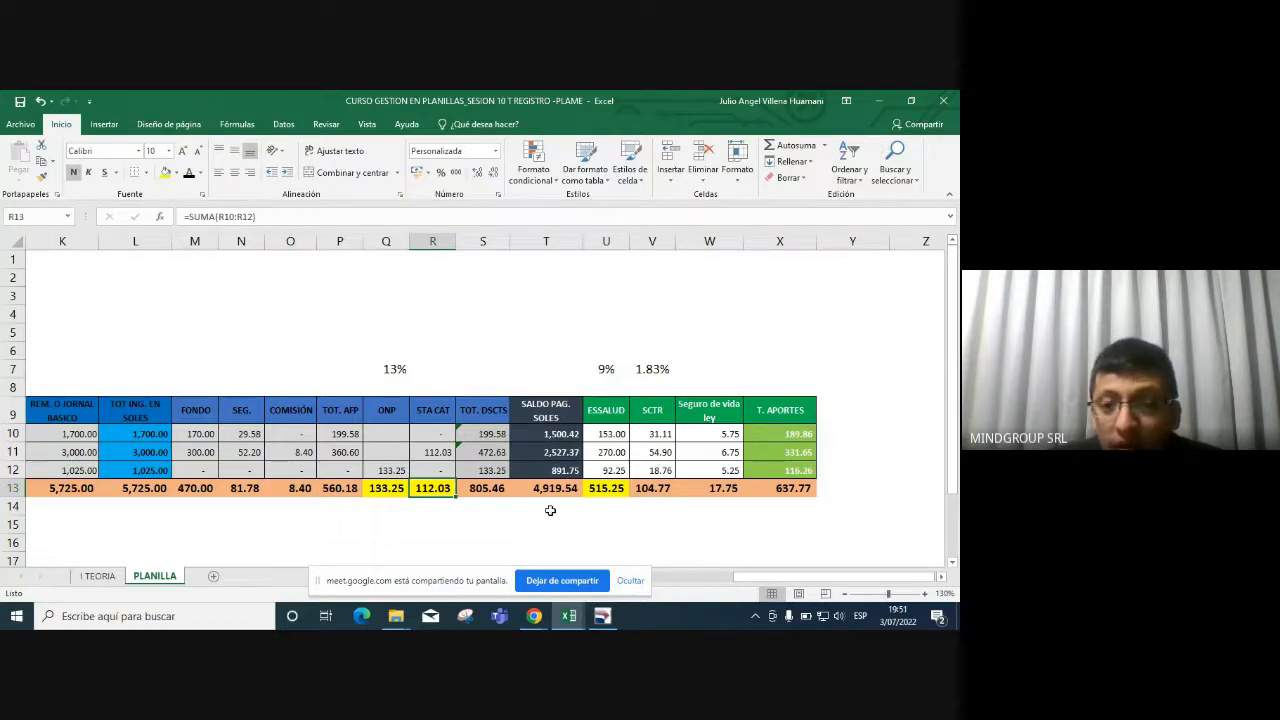
key(alt+Tab)
click(669, 443)
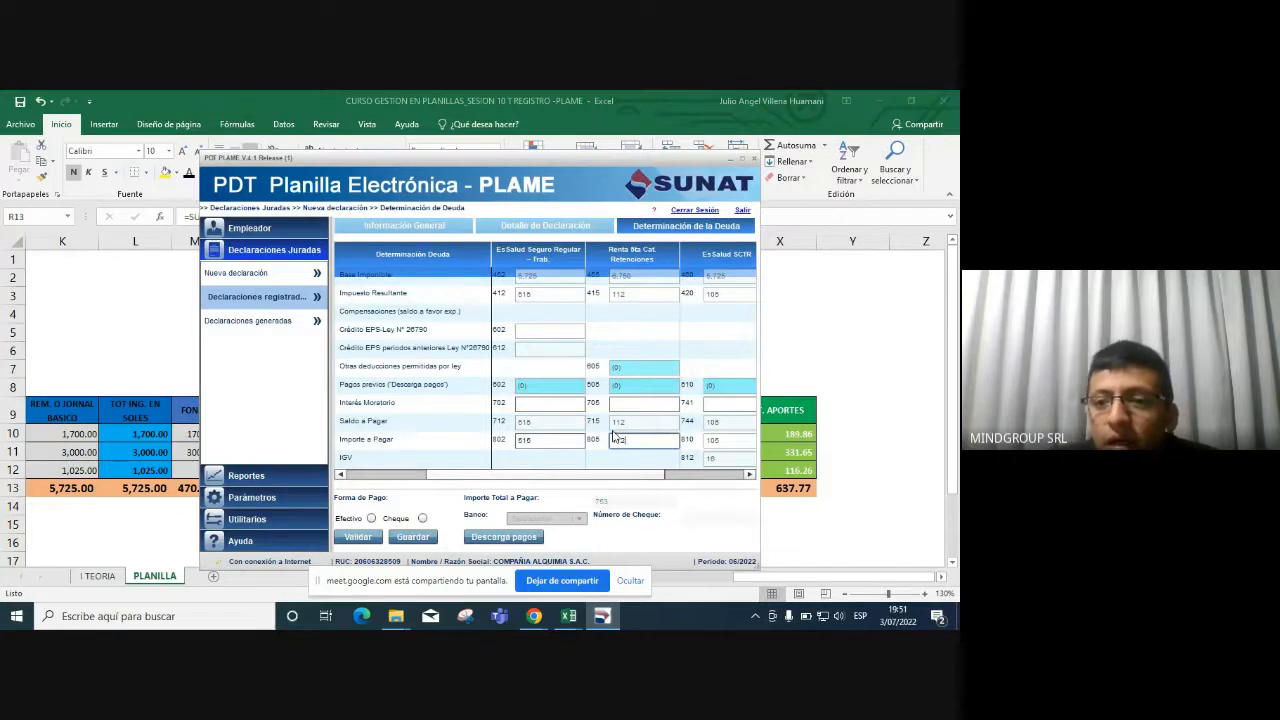
Compare the 104.77 SCTR total in Excel V13 with the 105 ESSALUD–SCTR payable.
click(749, 475)
click(749, 477)
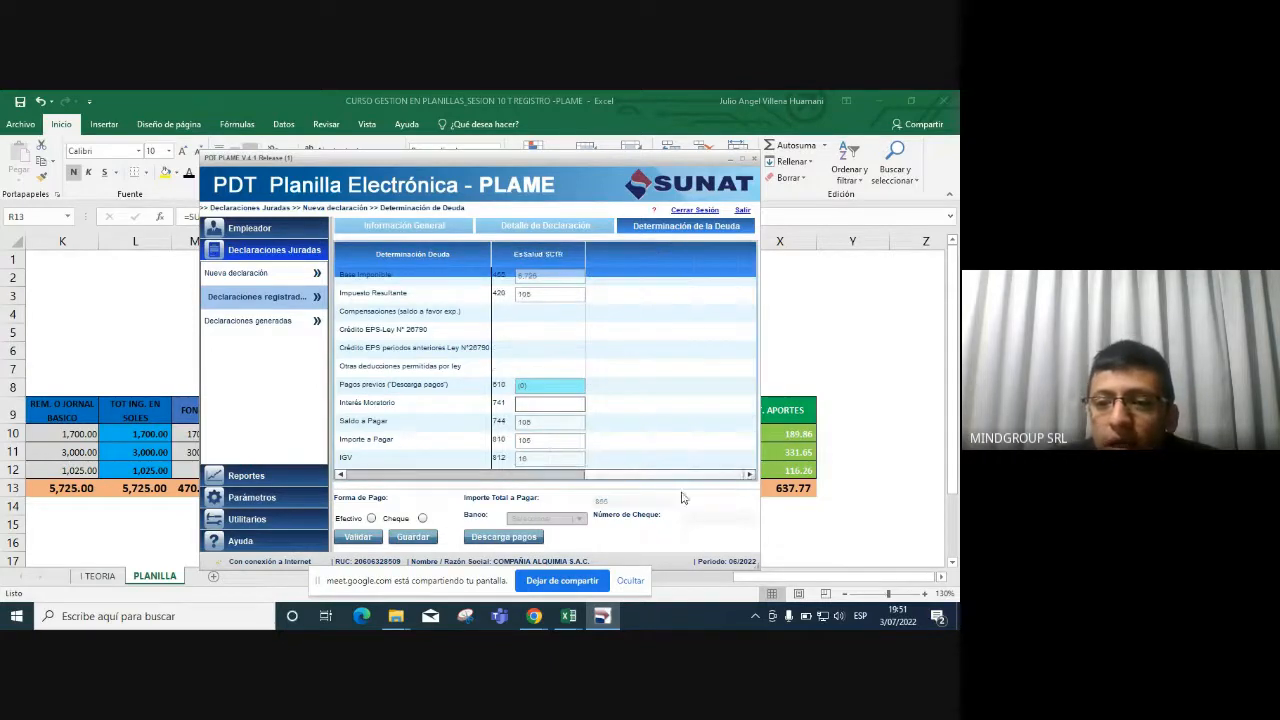
drag(680, 477, 584, 479)
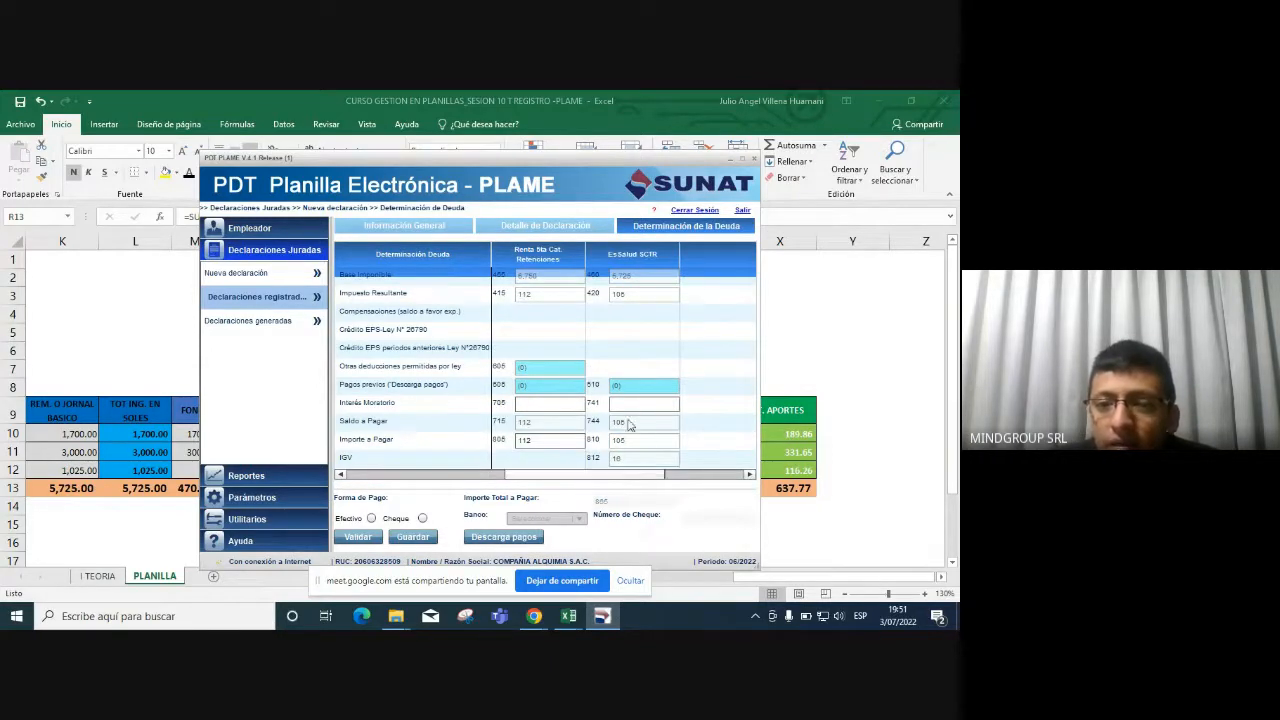
key(alt+Tab)
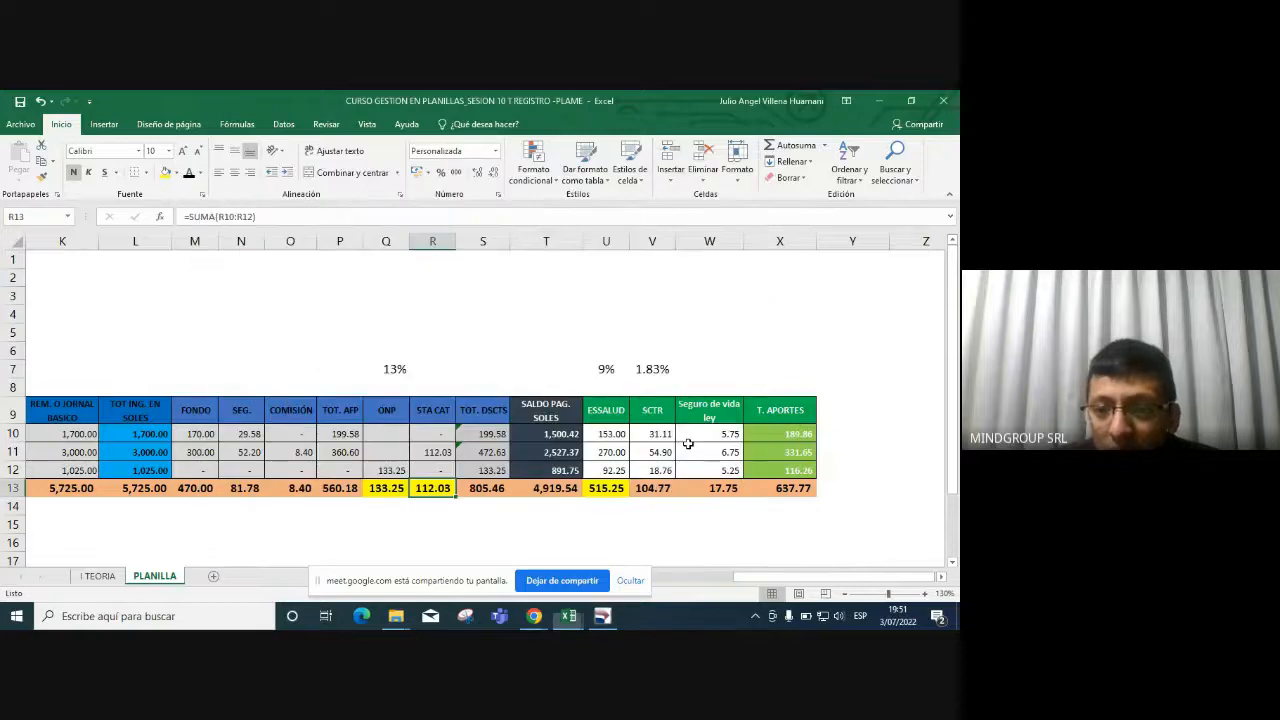
click(662, 490)
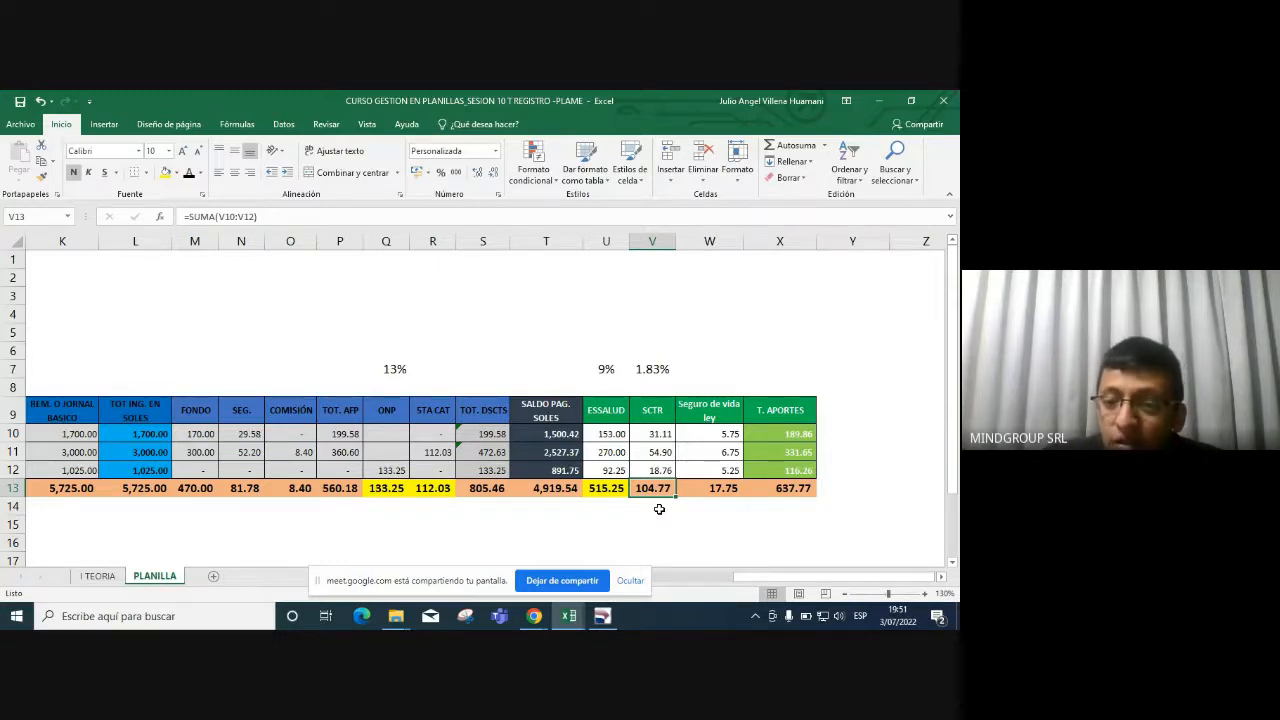
key(alt+Tab)
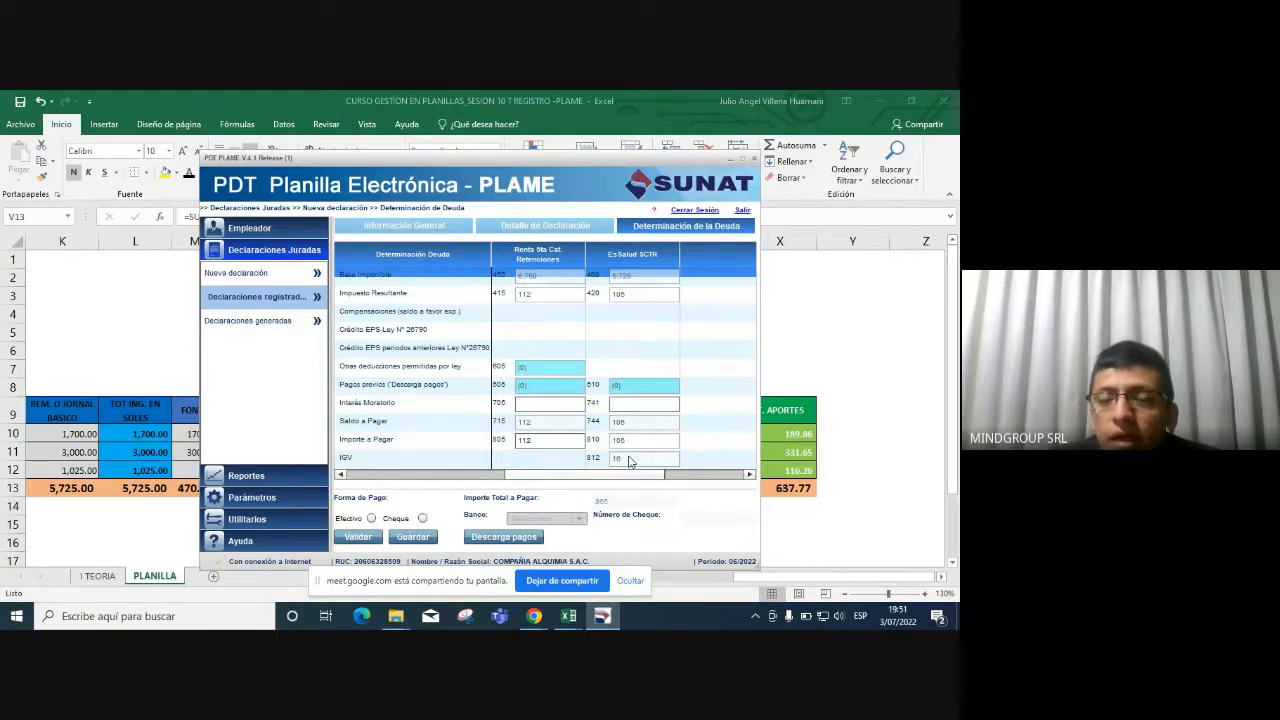
key(alt+Tab)
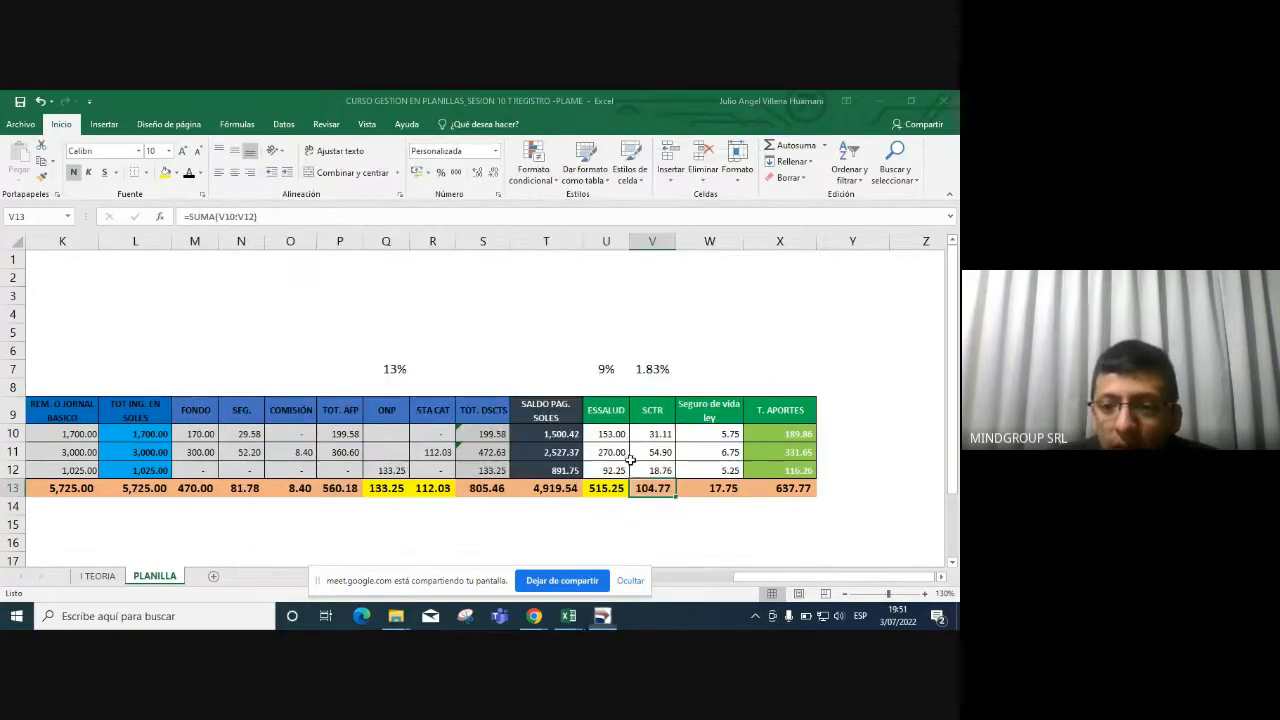
Below the SCTR total, compute the base as V13/1.18 and its IGV as V14*0.18.
click(662, 511)
text(+)
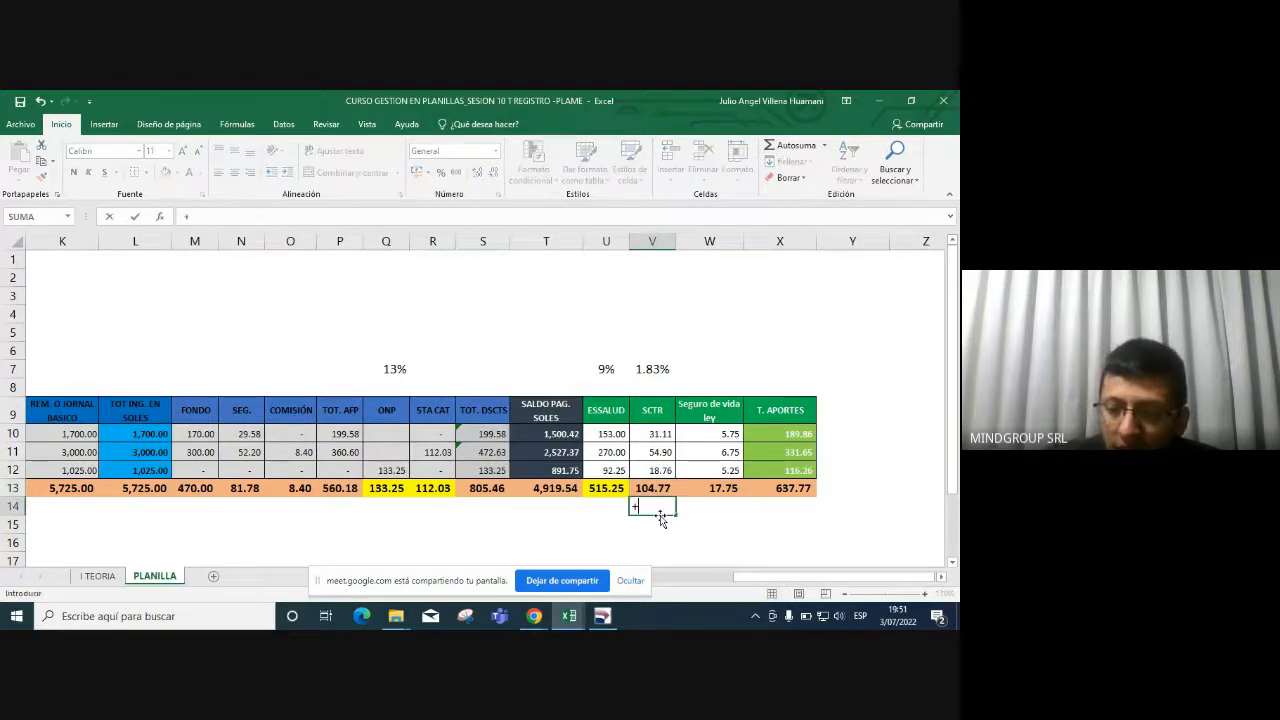
text(V13/1.18)
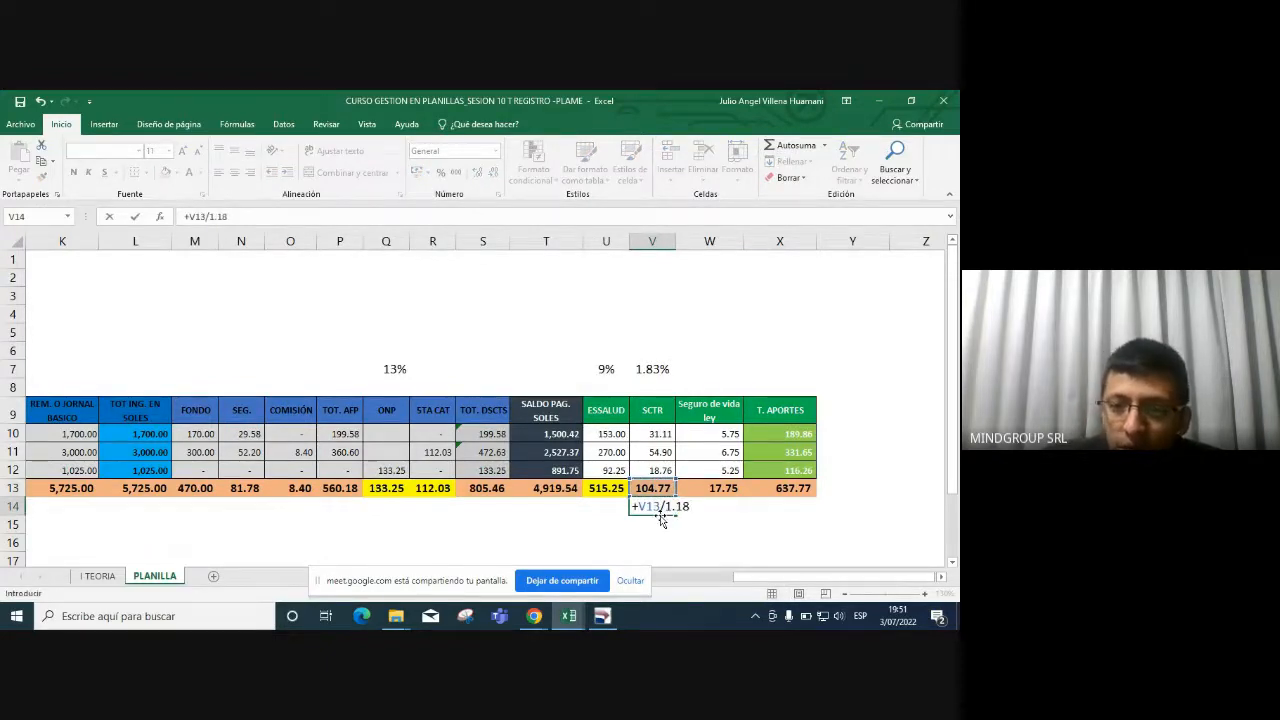
key(Return)
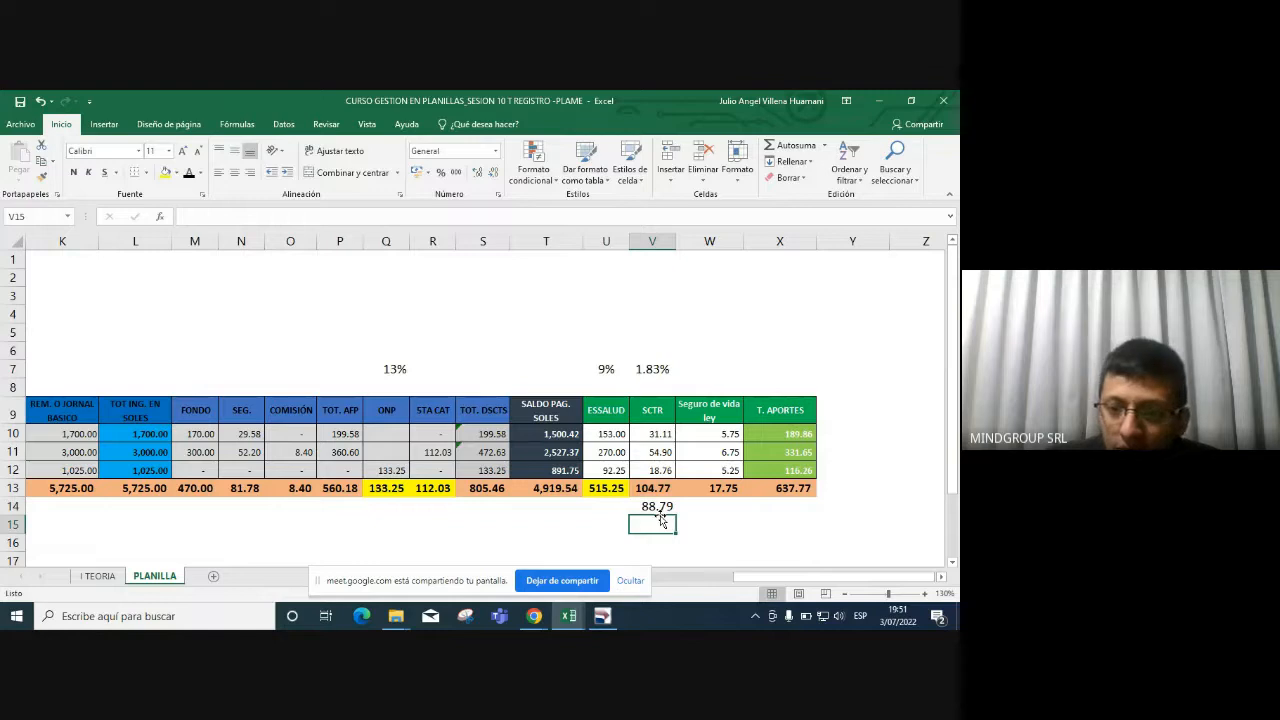
text(+V14*0.18)
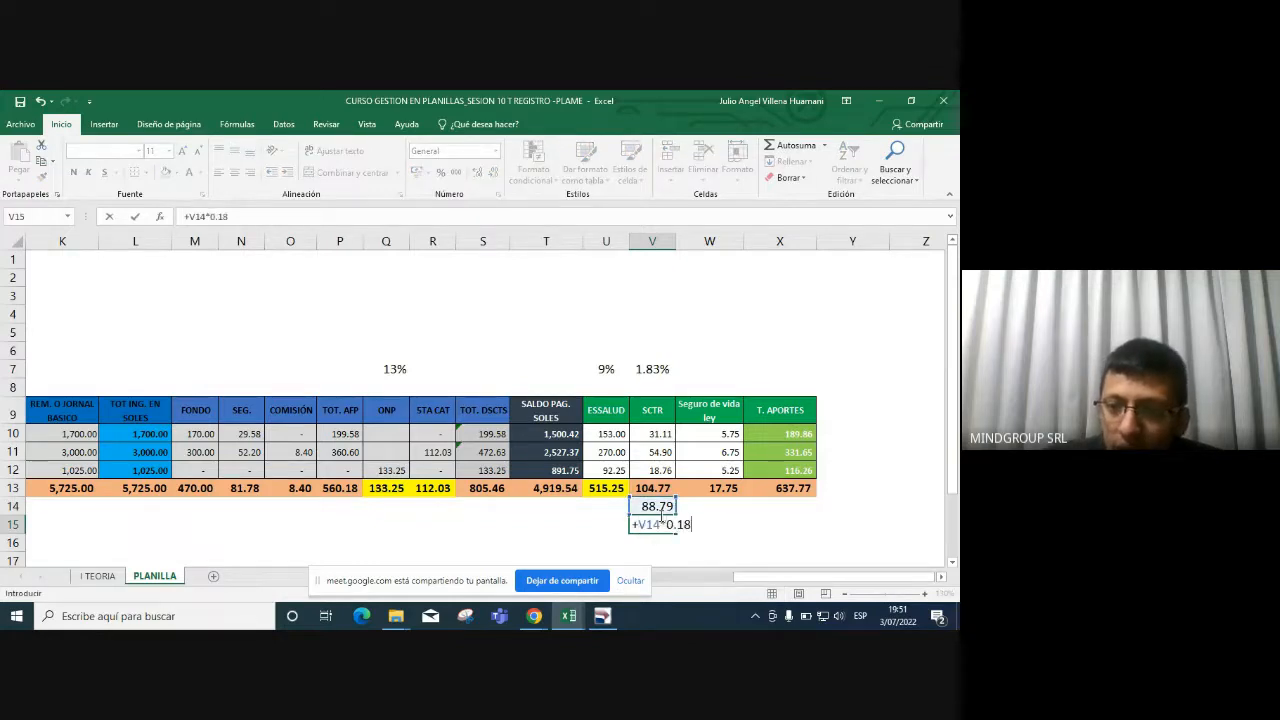
key(Return)
key(Up)
key(alt+Tab)
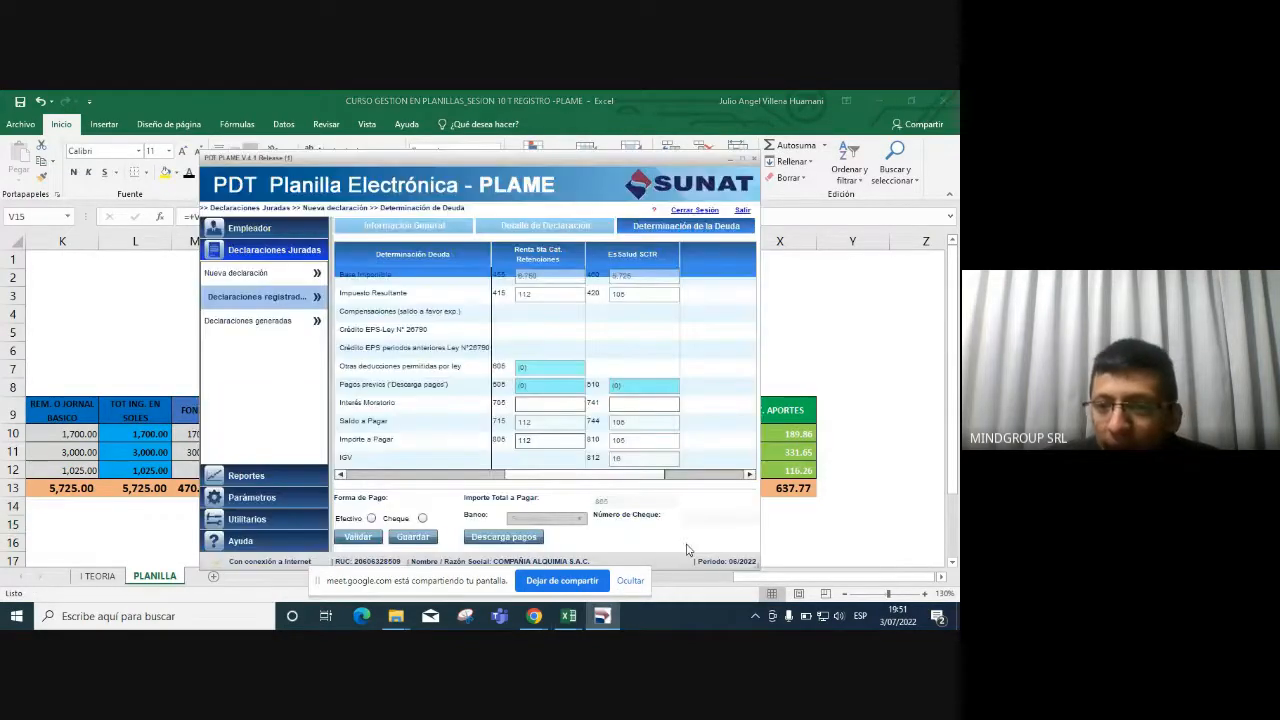
key(alt+Tab)
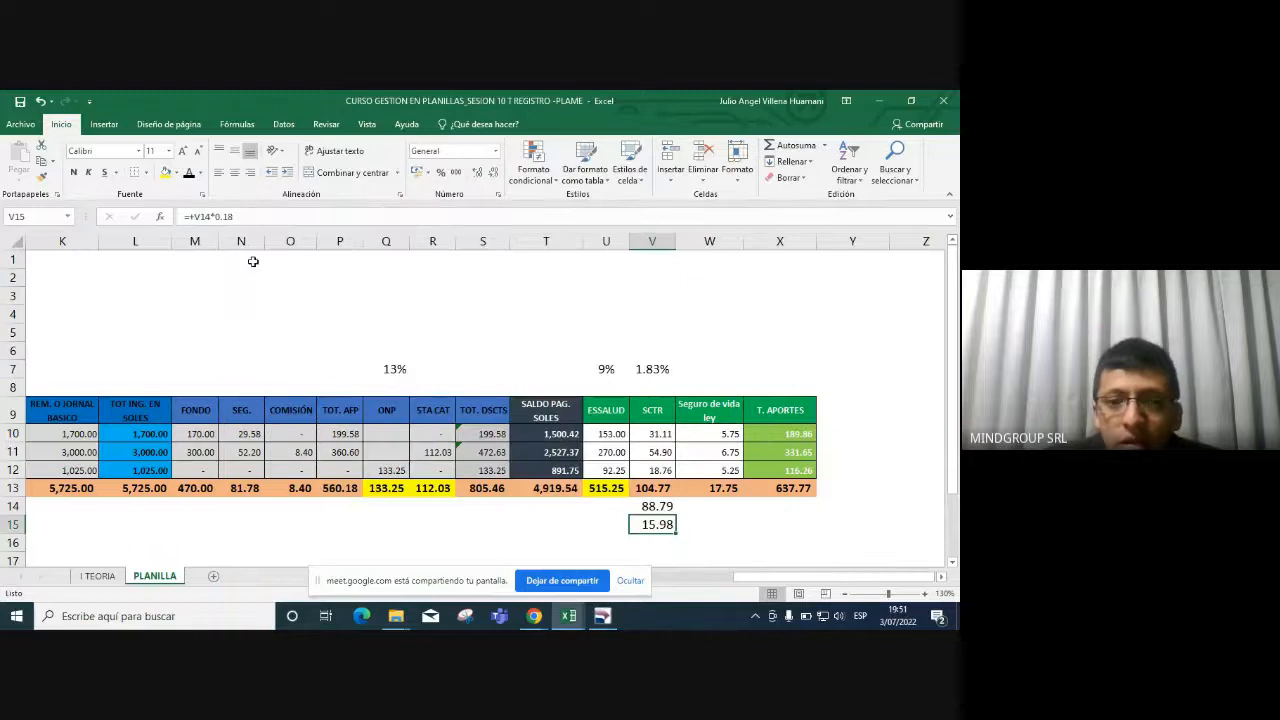
Label the rows IGV and BASE, rounding IGV to 16, base to 89 and SCTR total to 105.
click(493, 173)
click(493, 173)
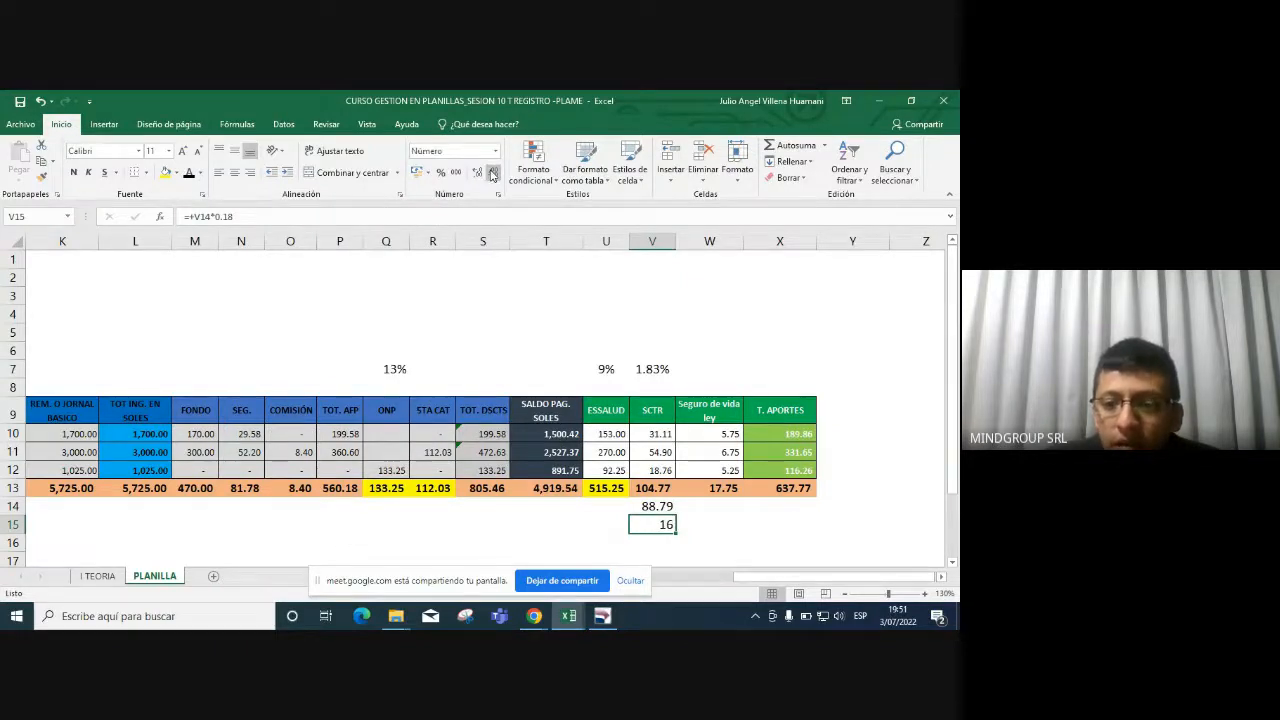
click(603, 523)
text(IG)
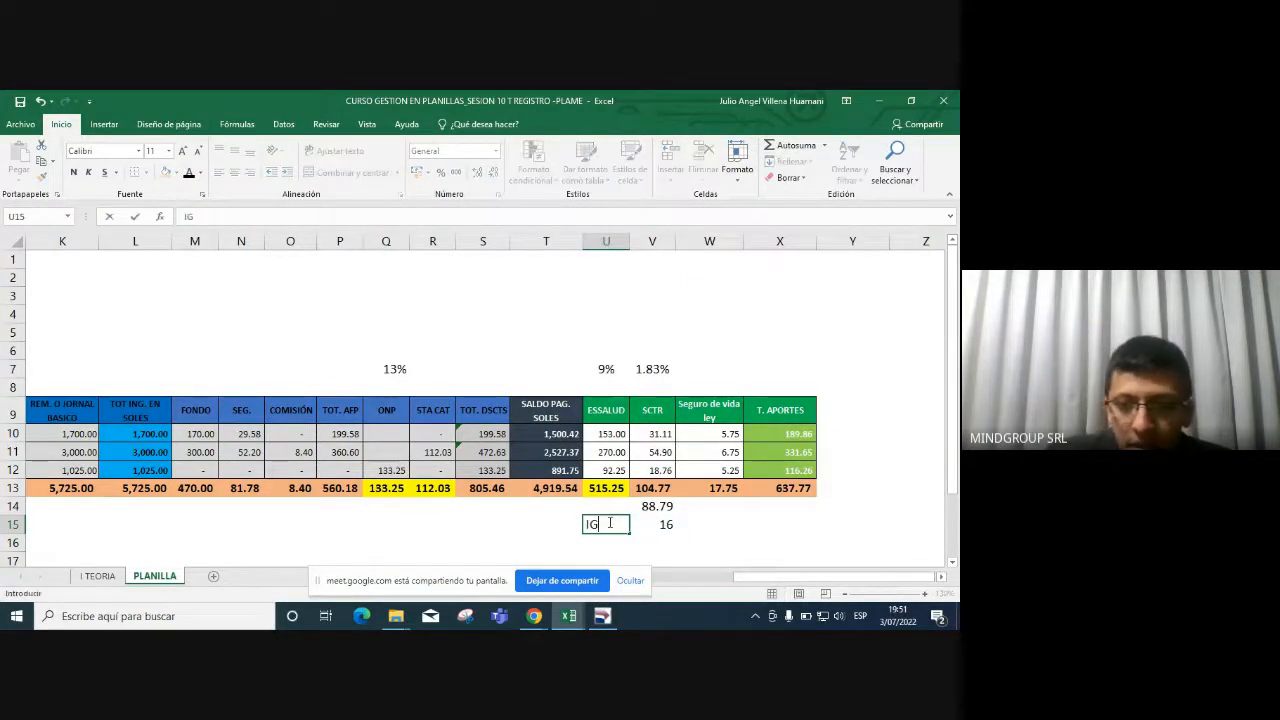
text(V)
key(Up)
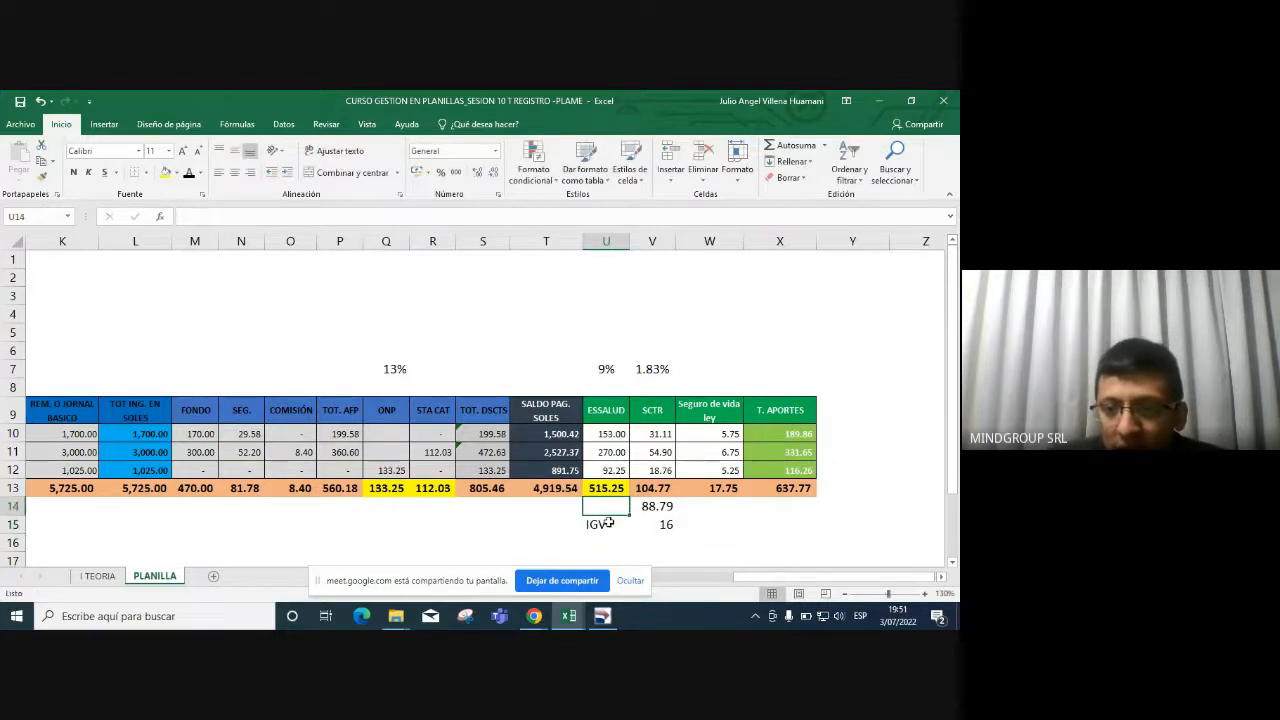
text(BASE)
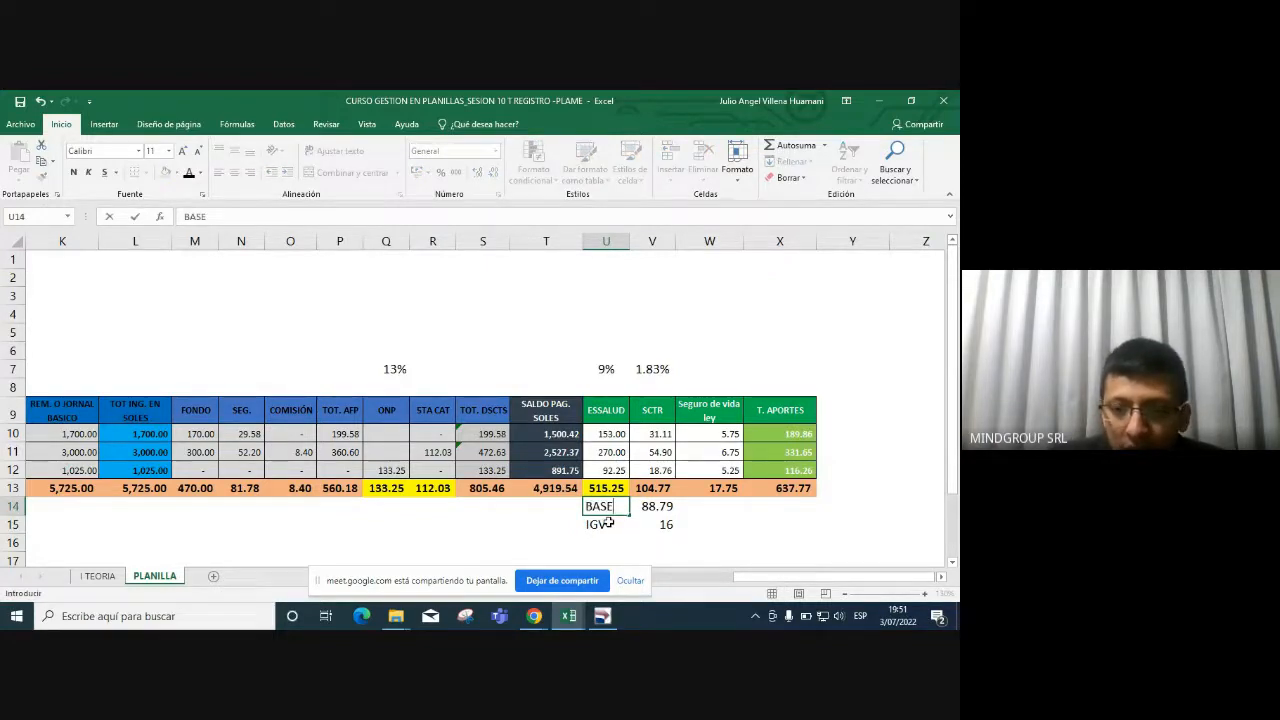
key(Right)
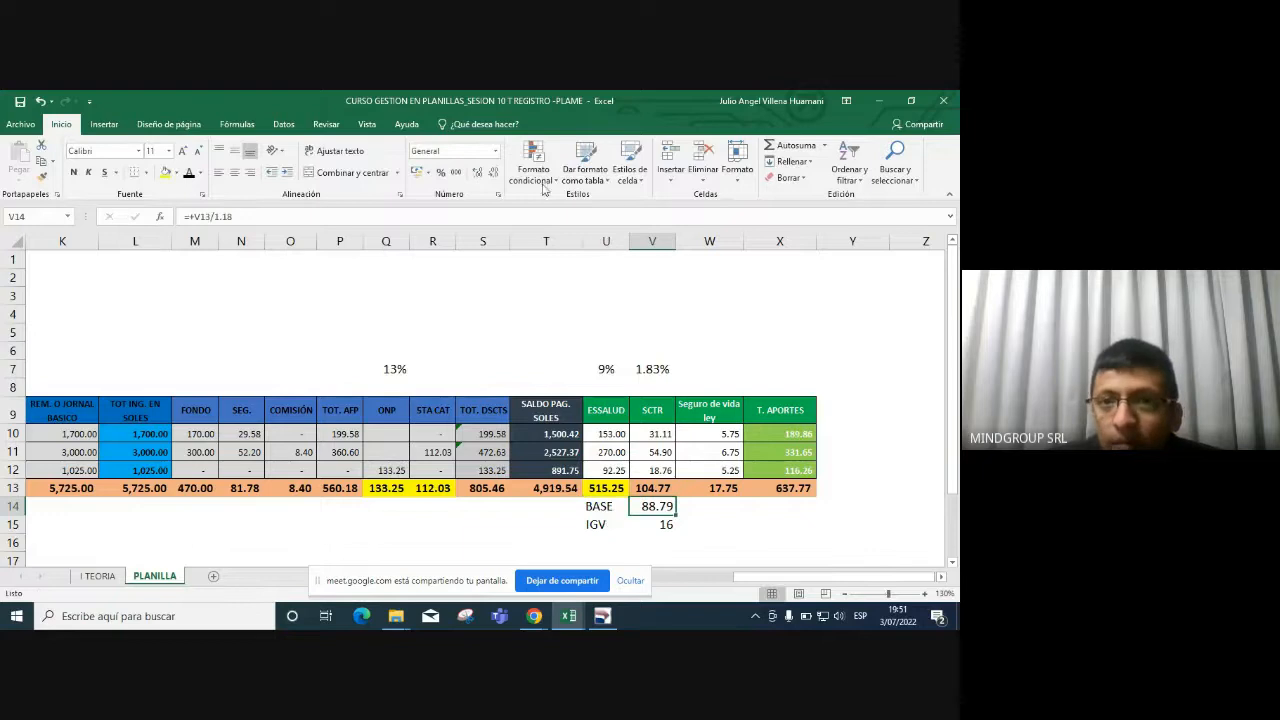
click(493, 172)
click(493, 172)
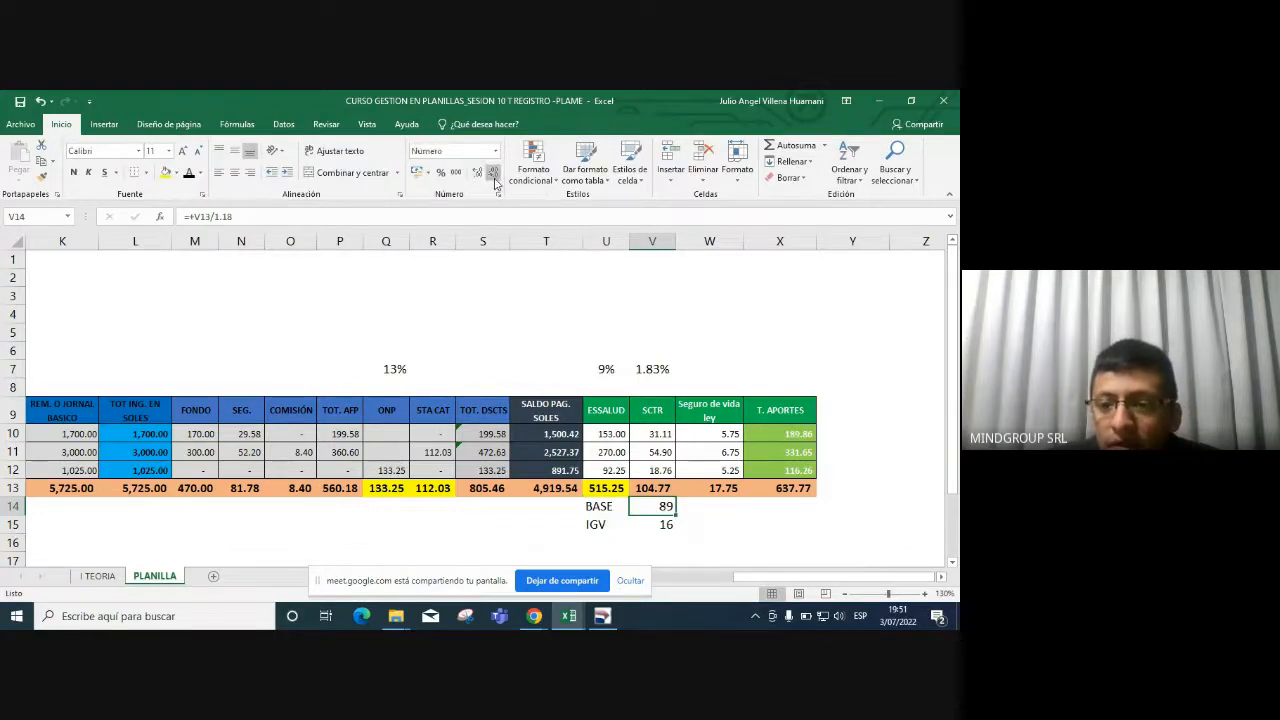
click(664, 487)
click(493, 172)
click(493, 172)
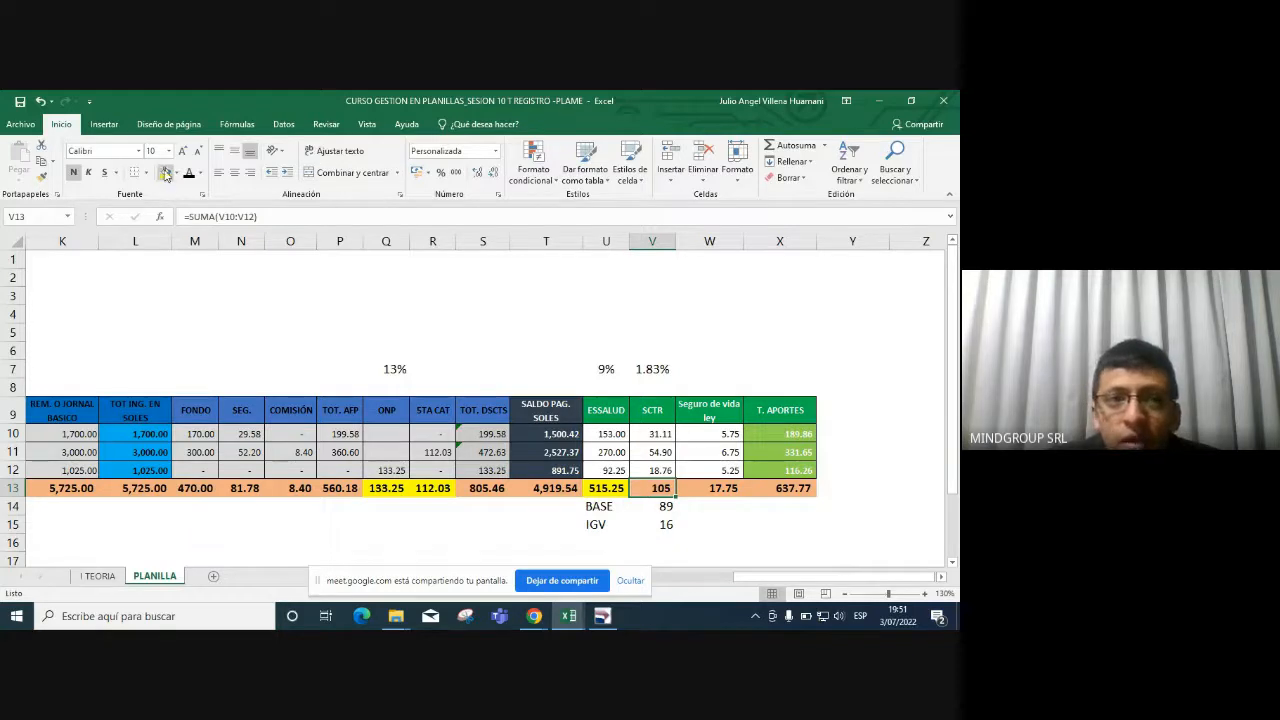
After comparing with PLAME's SCTR amount, fill the IGV row U15:V15 yellow.
key(alt+Tab)
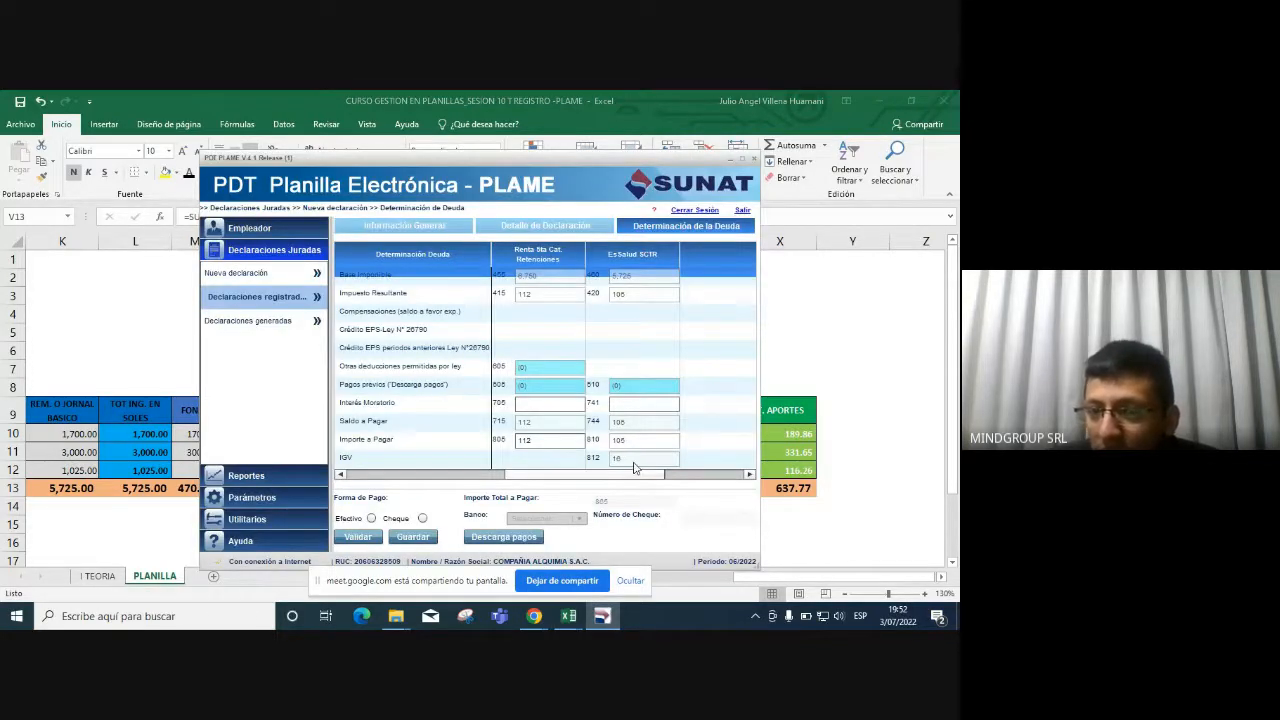
key(alt+Tab)
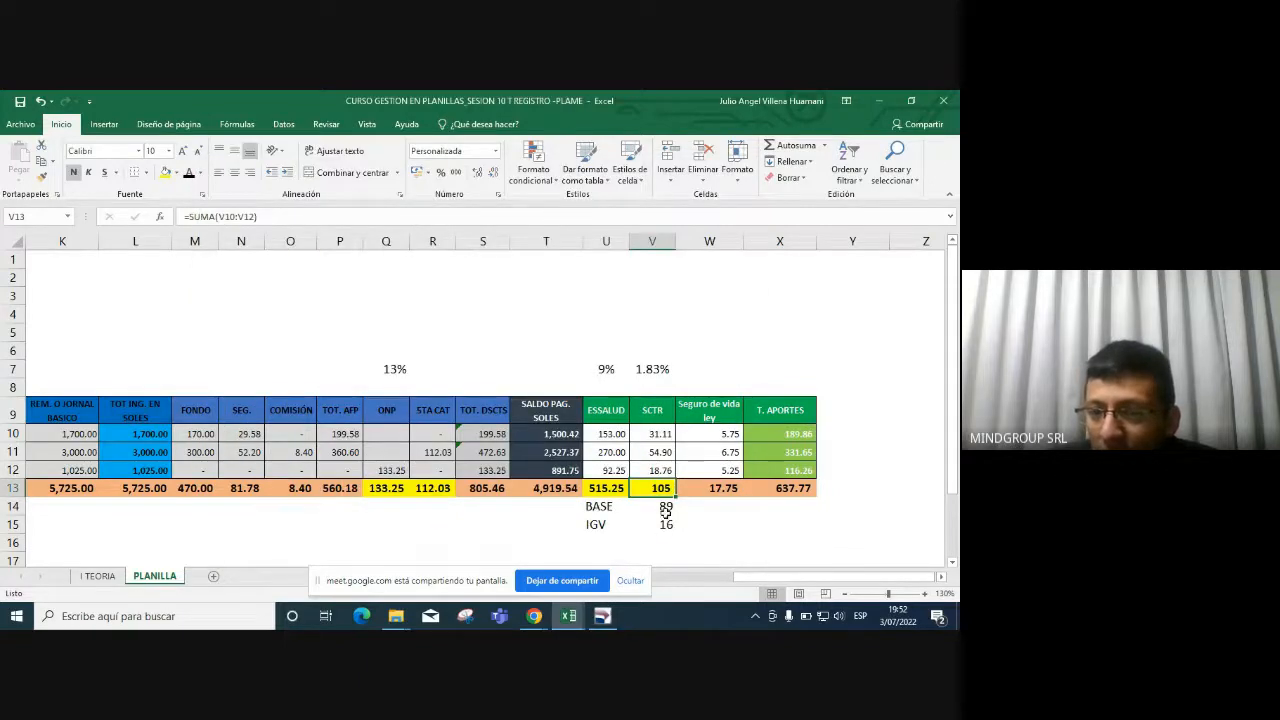
click(663, 524)
drag(598, 524, 660, 525)
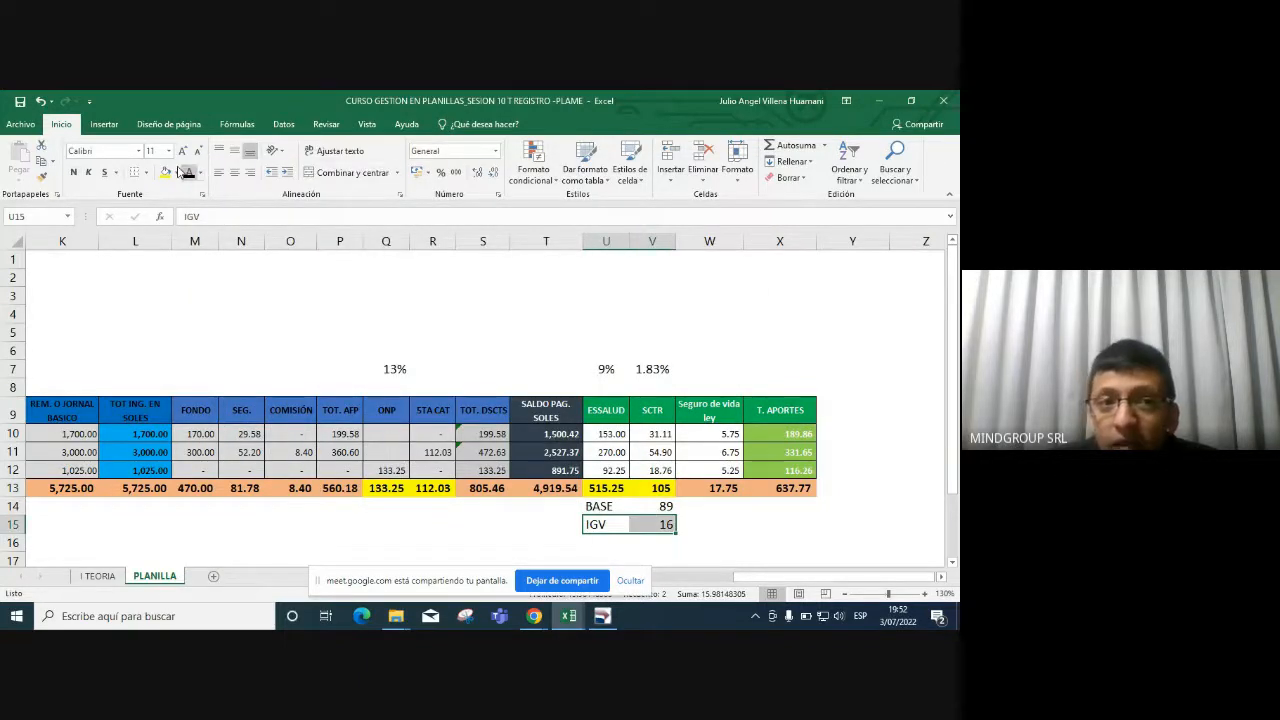
click(165, 172)
key(alt+Tab)
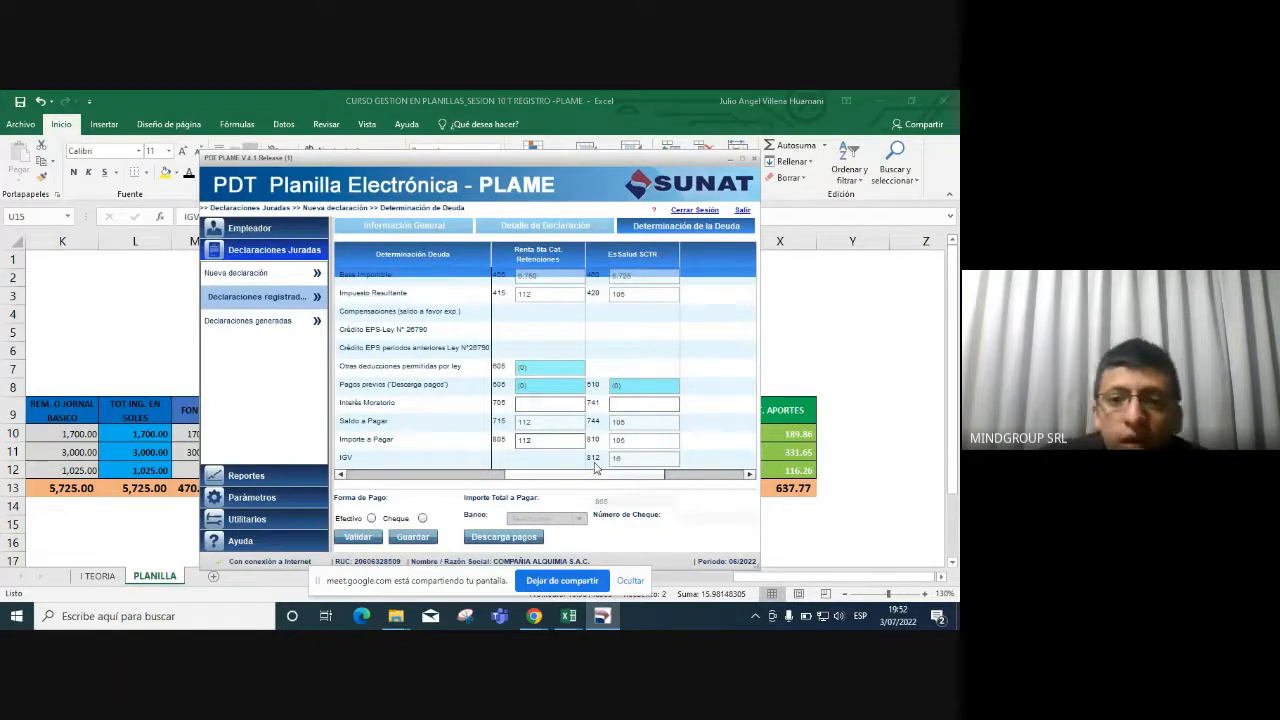
Choose Efectivo (cash) payment for the debt and list the registered declarations.
click(372, 519)
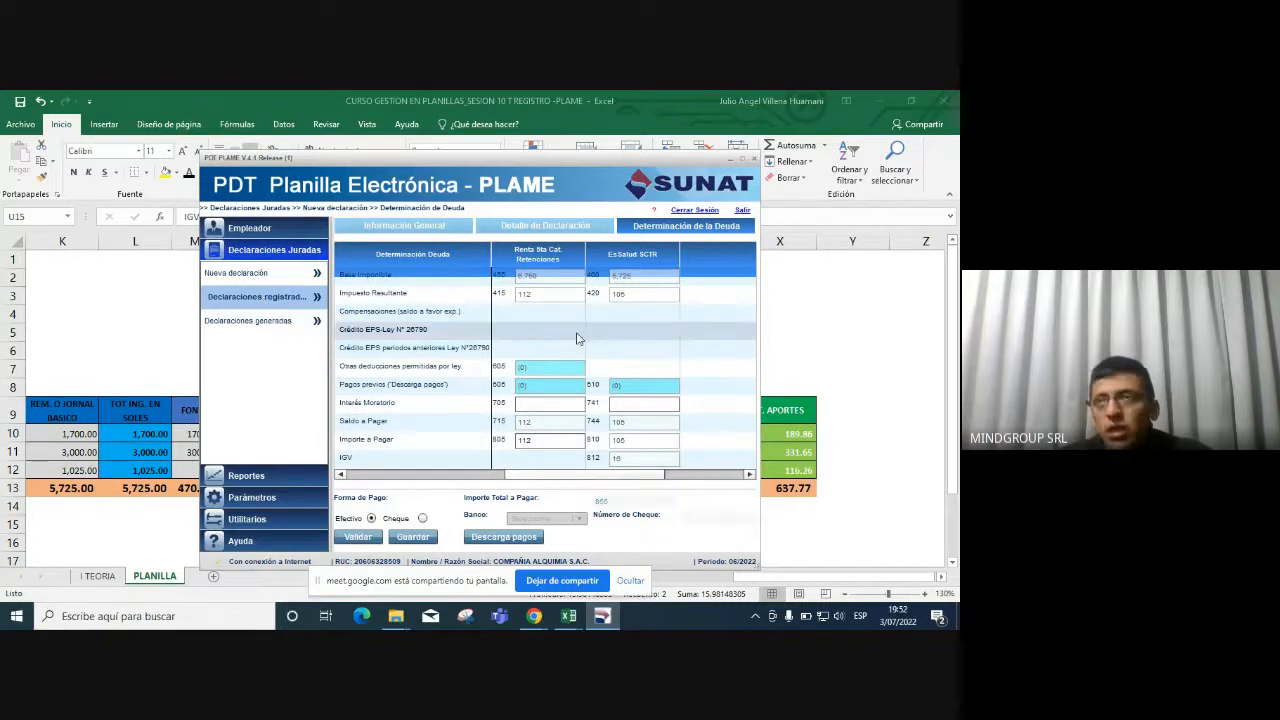
click(284, 305)
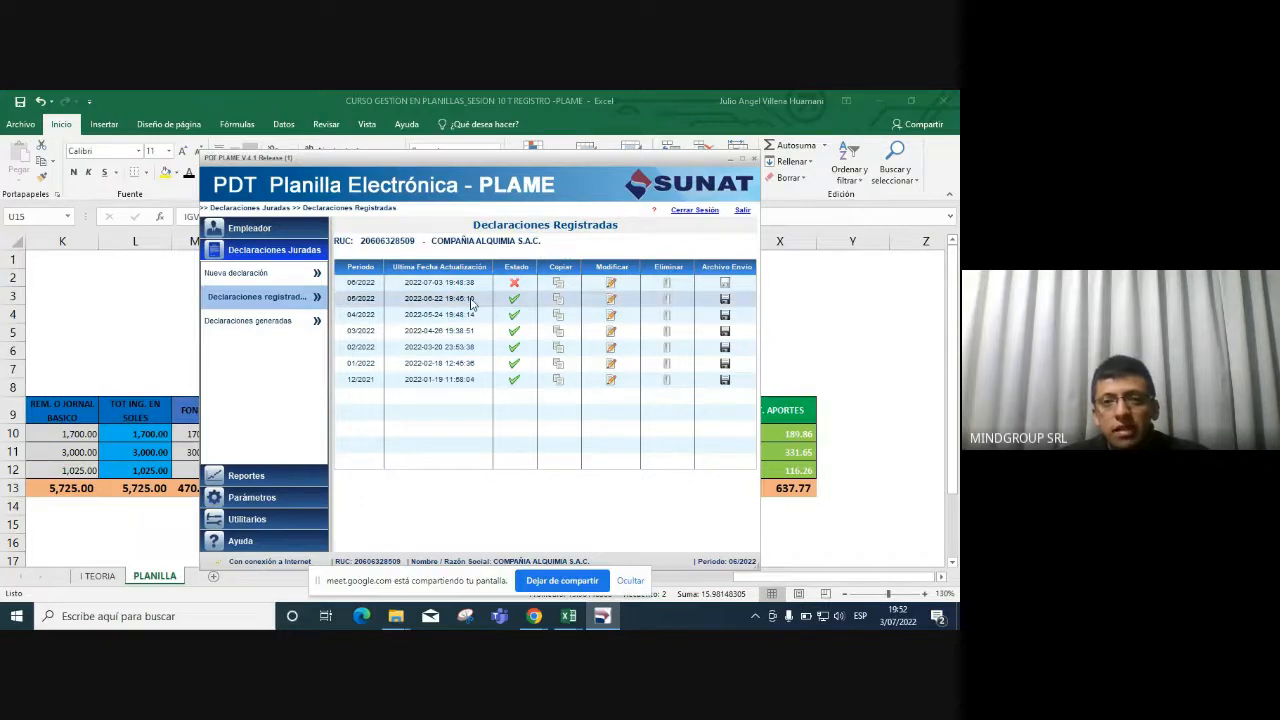
Start the declaration's send file with Internet SUNAT online presentation, leaving the save folder unchanged.
click(724, 304)
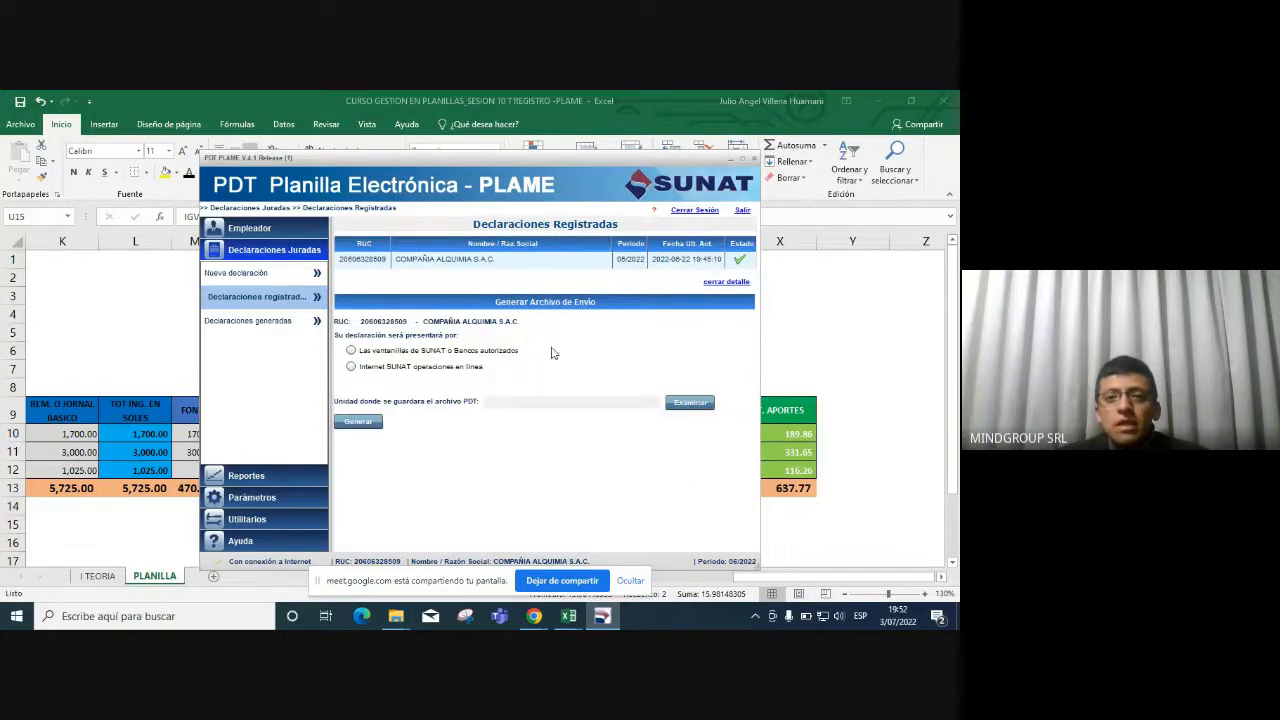
click(394, 354)
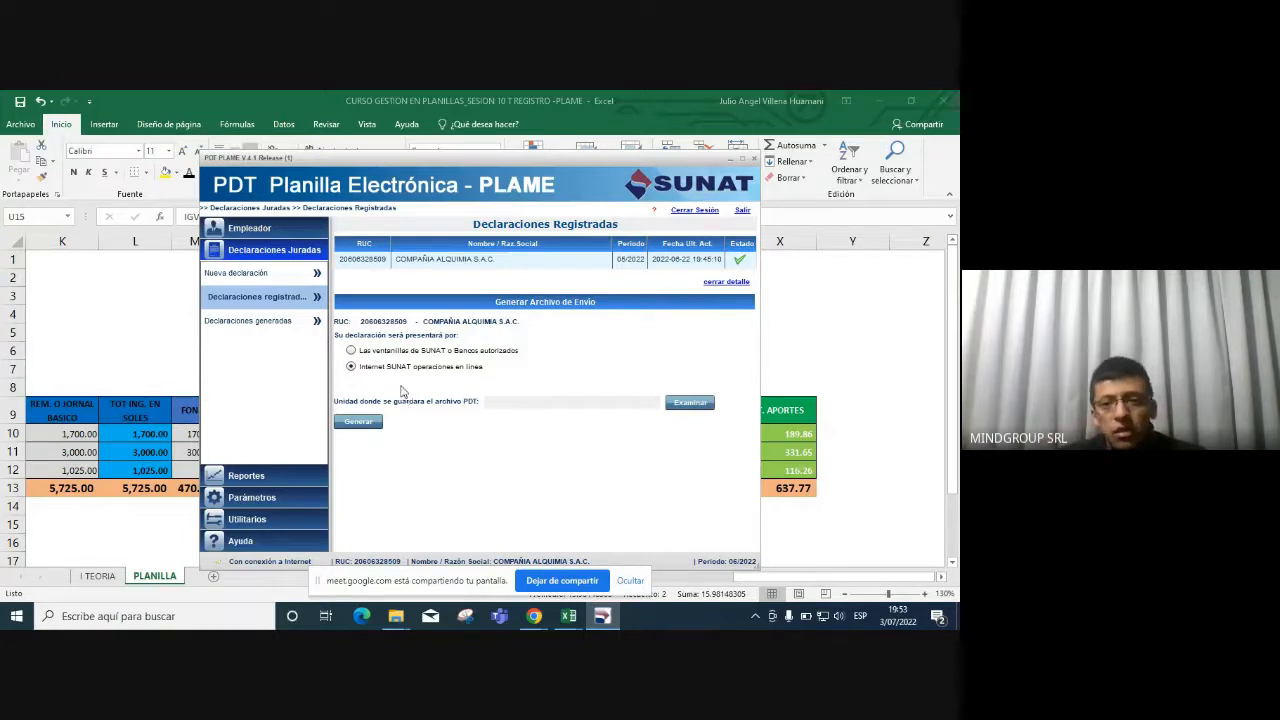
click(672, 408)
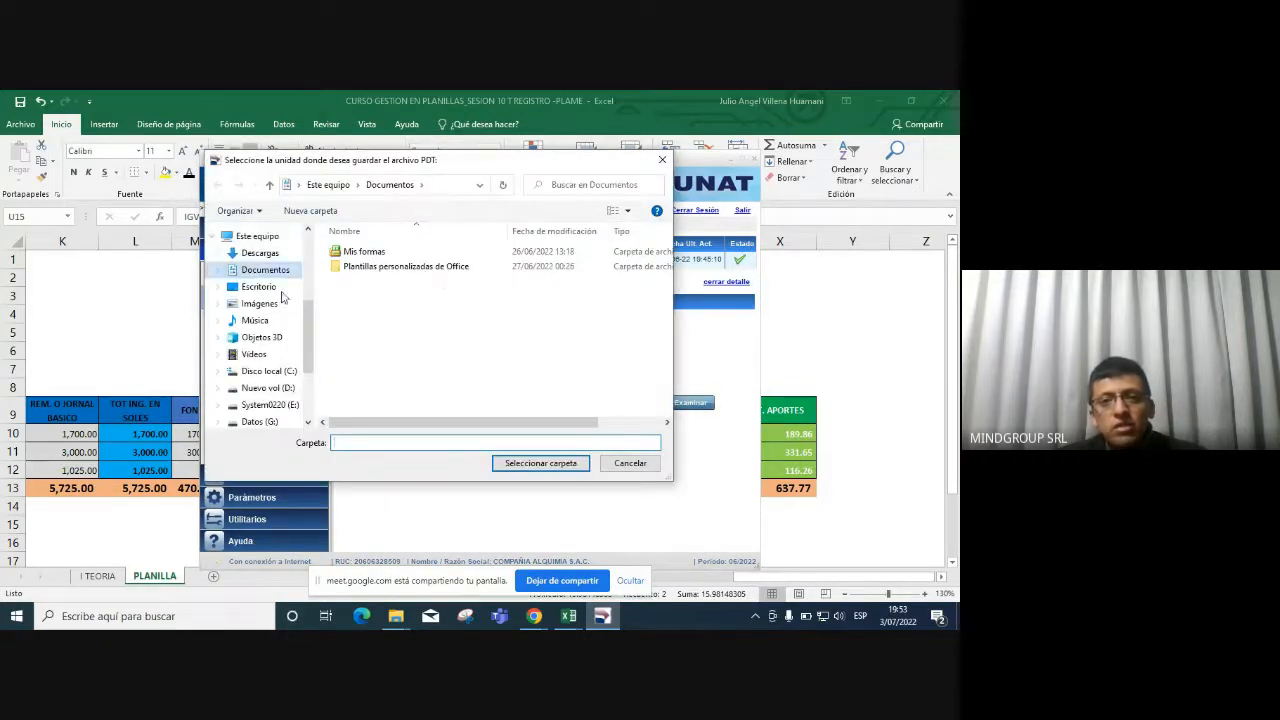
click(664, 161)
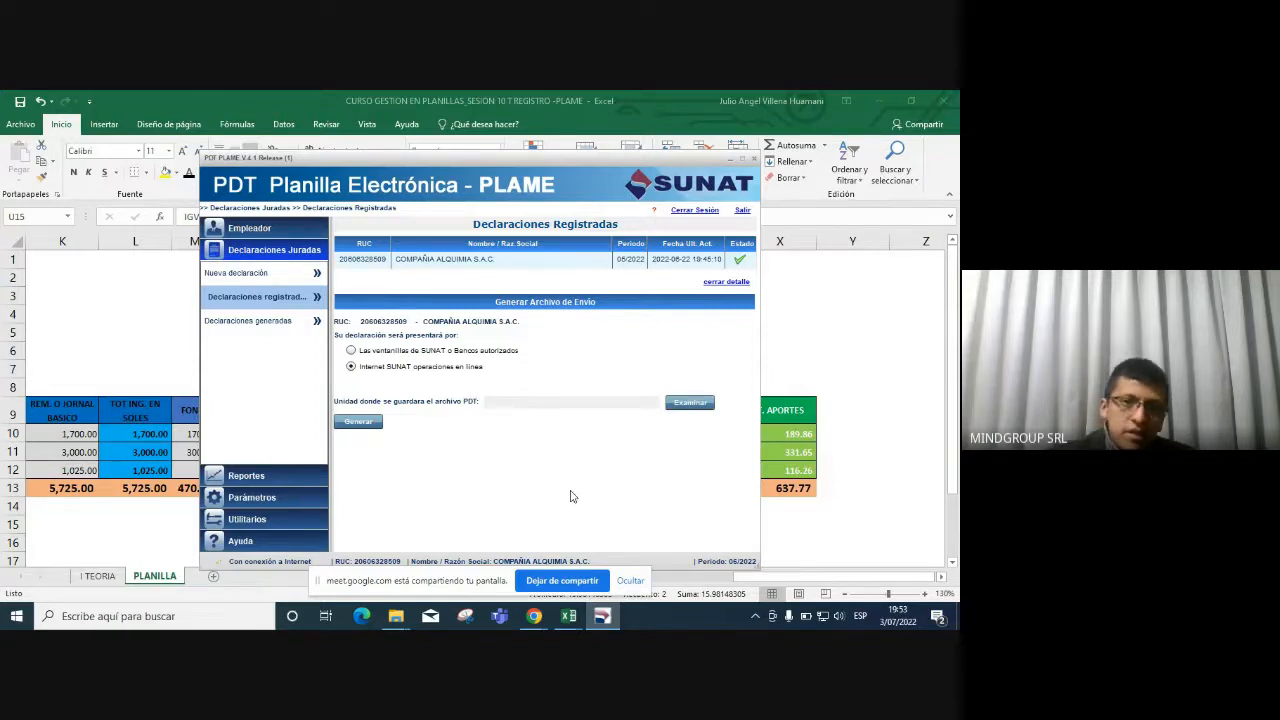
Back in the Excel payroll, check the ONP formula in Q12 and the row 11 deductions.
click(151, 431)
click(386, 470)
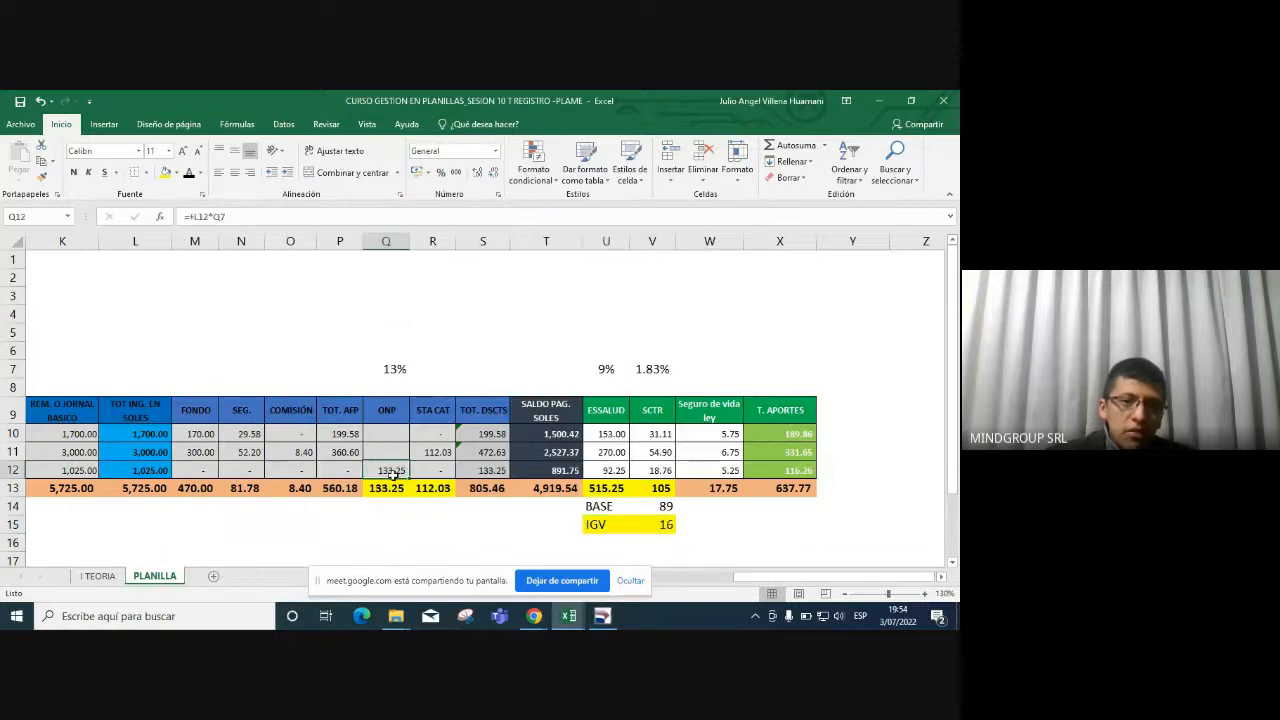
key(Up)
key(Left)
key(Left)
key(Left)
key(Left)
key(Left)
key(Left)
key(Left)
key(Left)
key(Left)
key(Left)
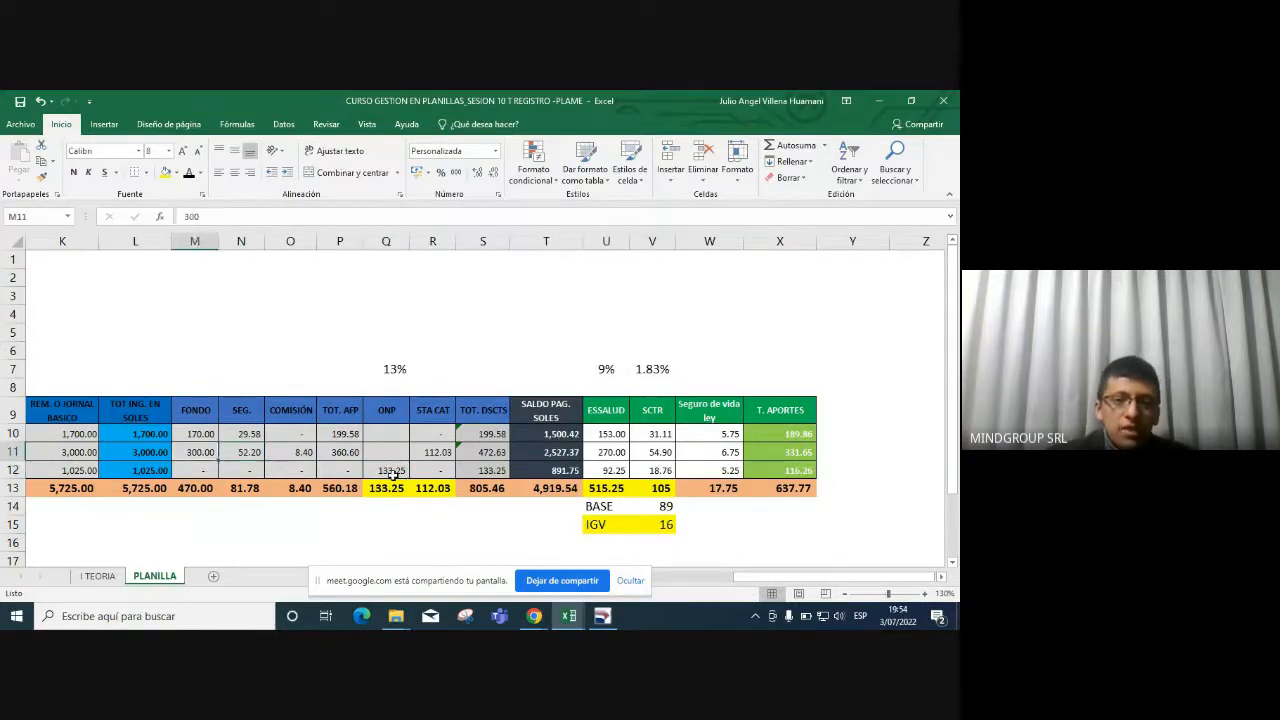
key(Left)
key(Left)
key(Right)
key(Right)
key(Right)
key(Right)
key(Right)
key(Right)
key(Right)
key(Right)
key(Right)
key(Right)
key(Right)
key(Right)
key(Right)
key(Right)
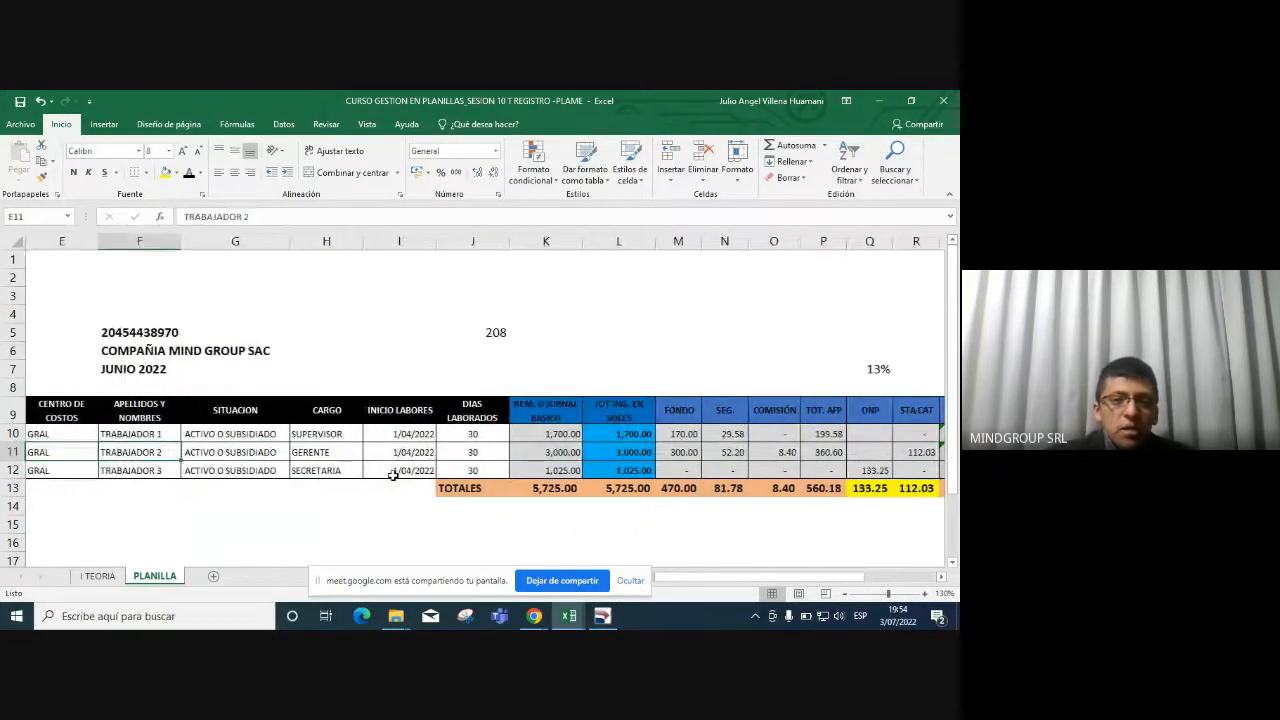
Review row 11's net pay, start date, GERENTE job title and Fondo value, then stop sharing.
key(Right)
key(Right)
key(Right)
key(Right)
key(Right)
key(Right)
key(Right)
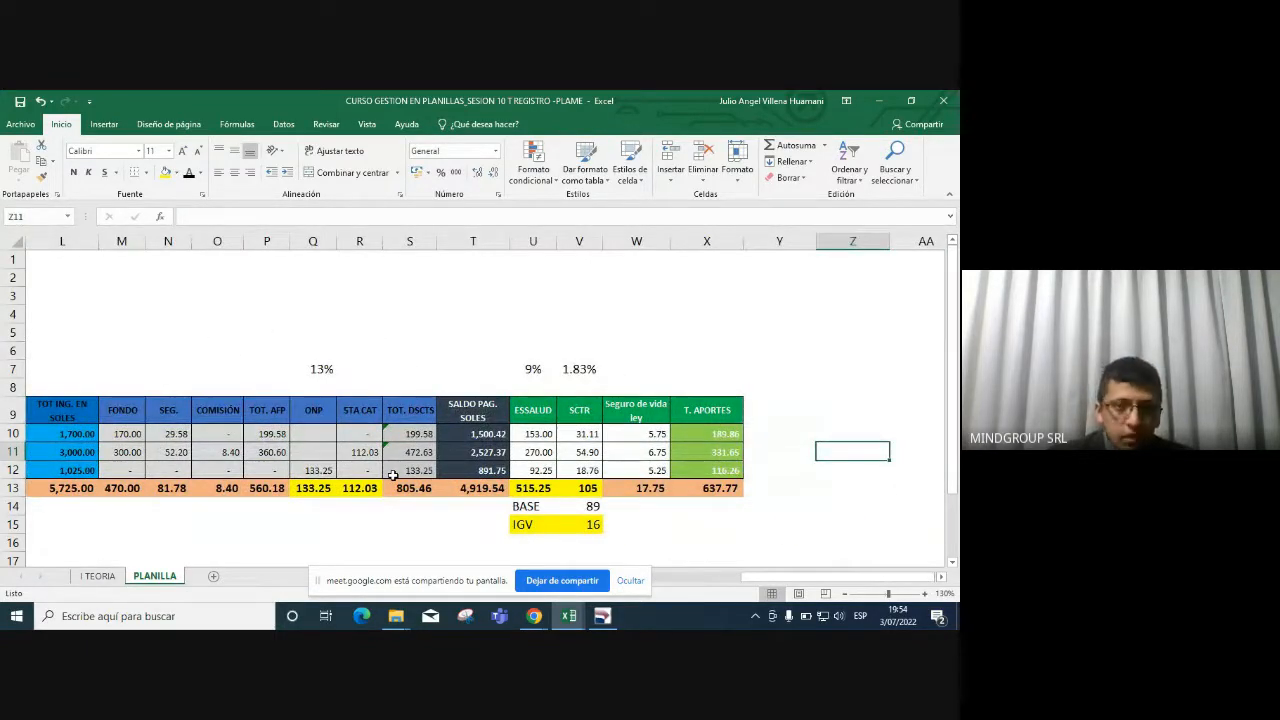
key(Left)
key(Left)
key(Left)
key(Left)
key(Left)
key(Left)
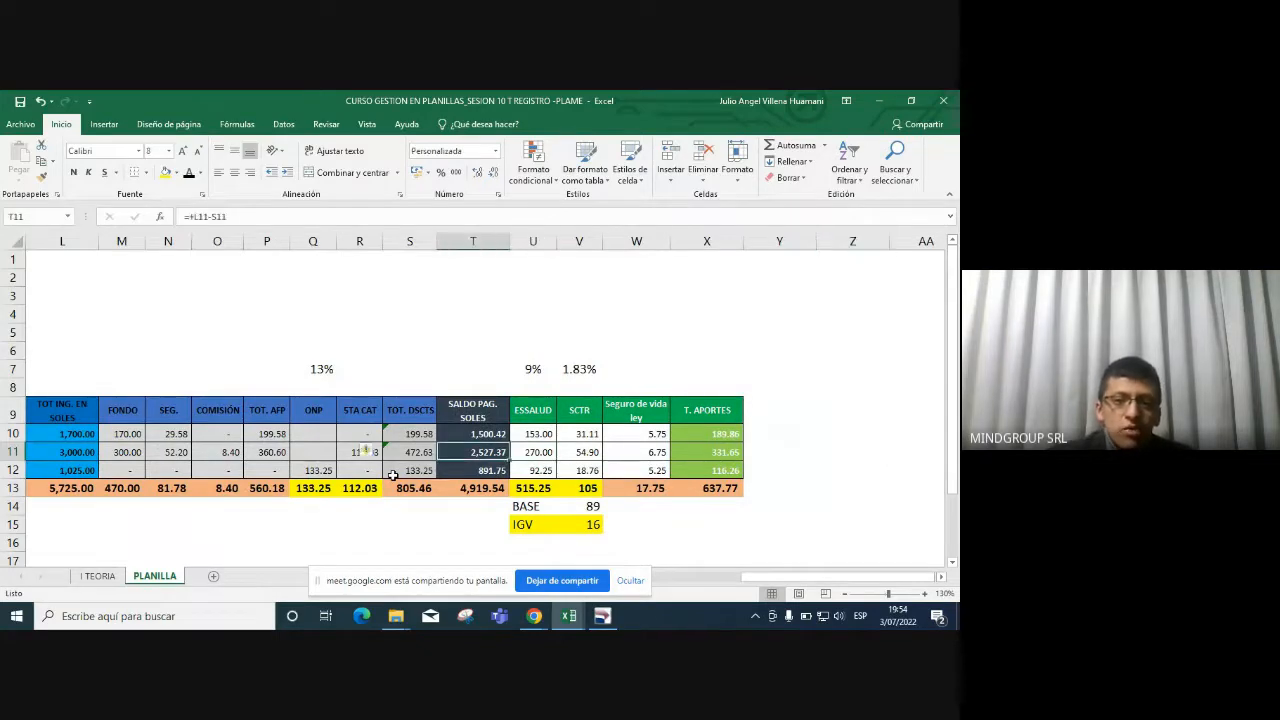
key(Left)
key(Left)
key(Left)
key(Left)
key(Left)
key(Left)
key(Left)
key(Left)
key(Left)
key(Left)
key(Left)
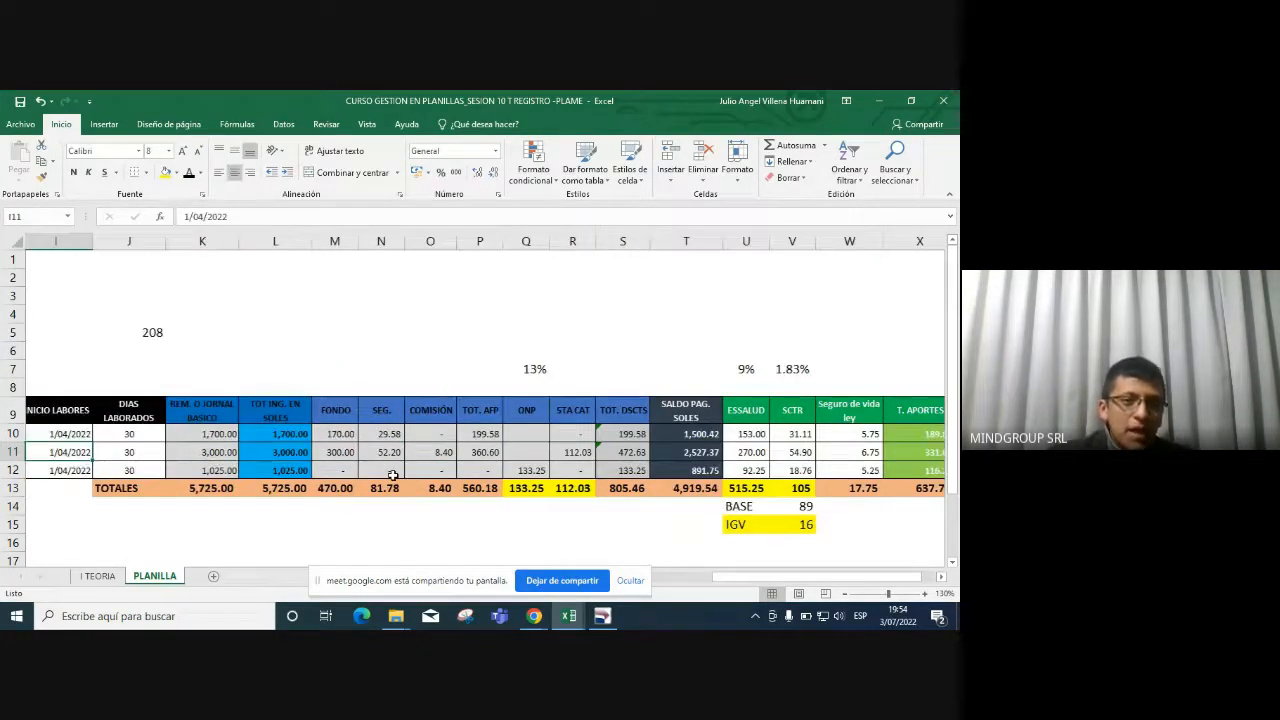
key(Left)
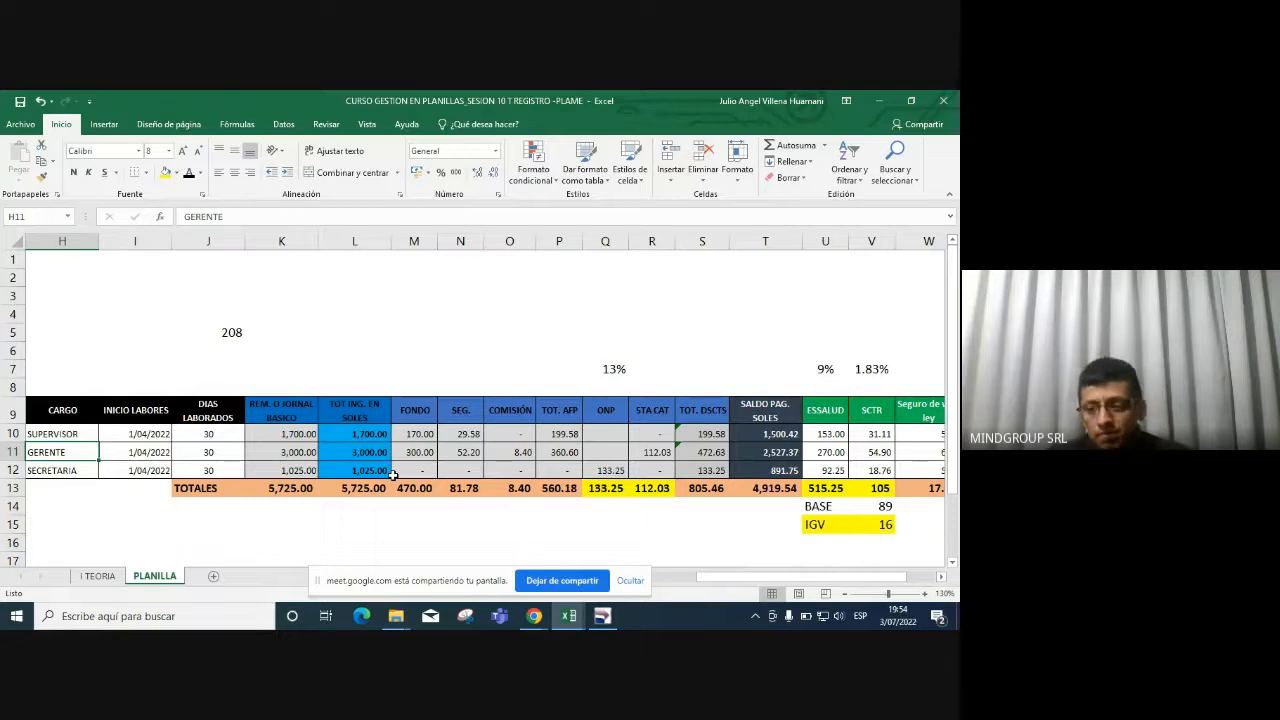
click(395, 475)
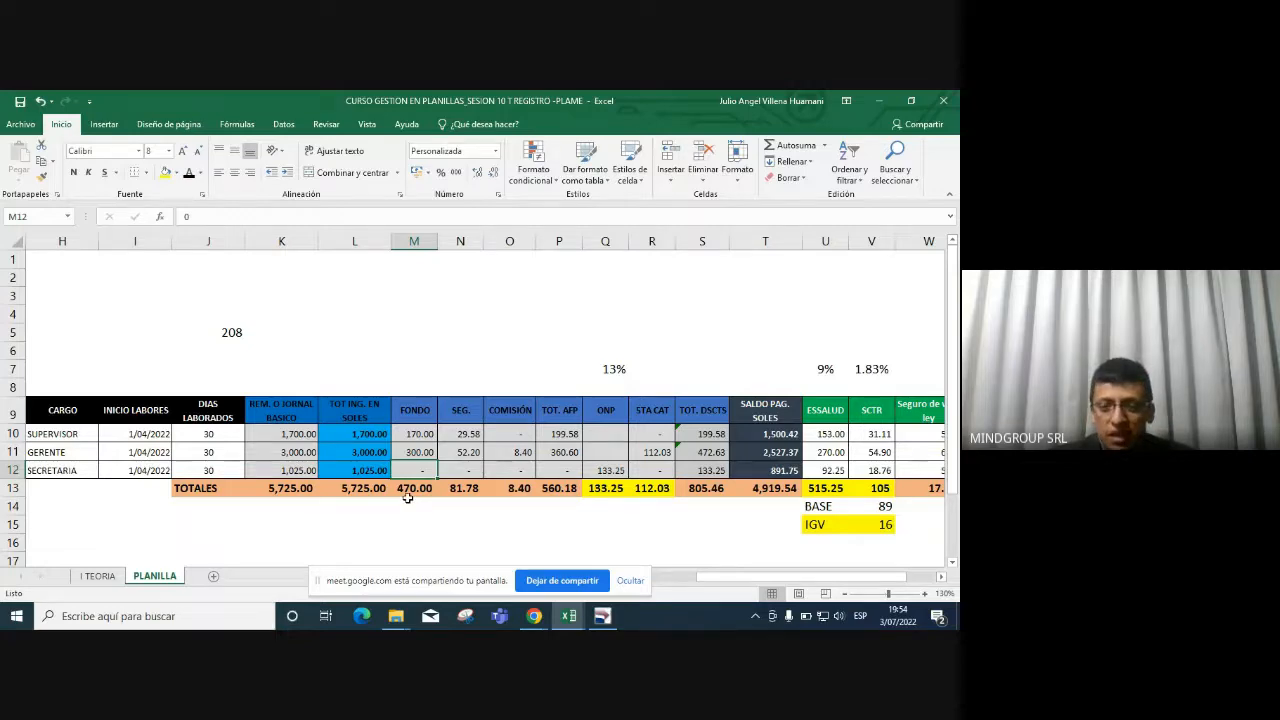
click(553, 580)
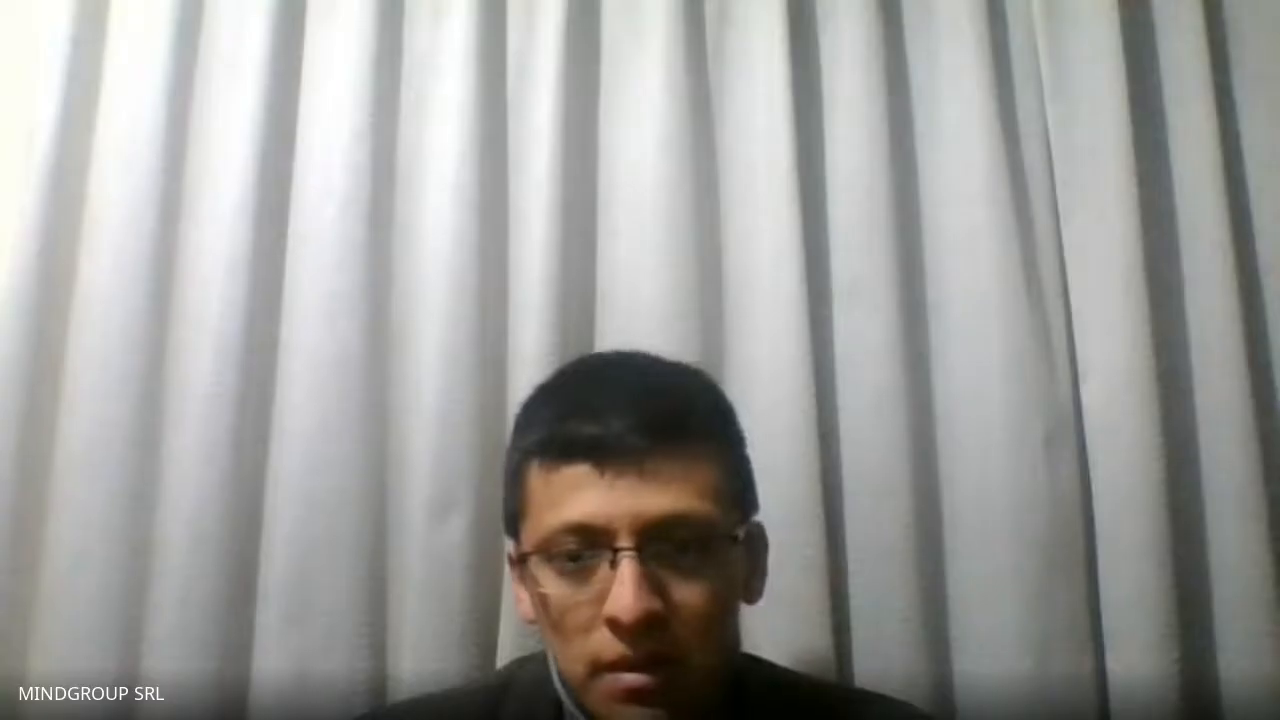